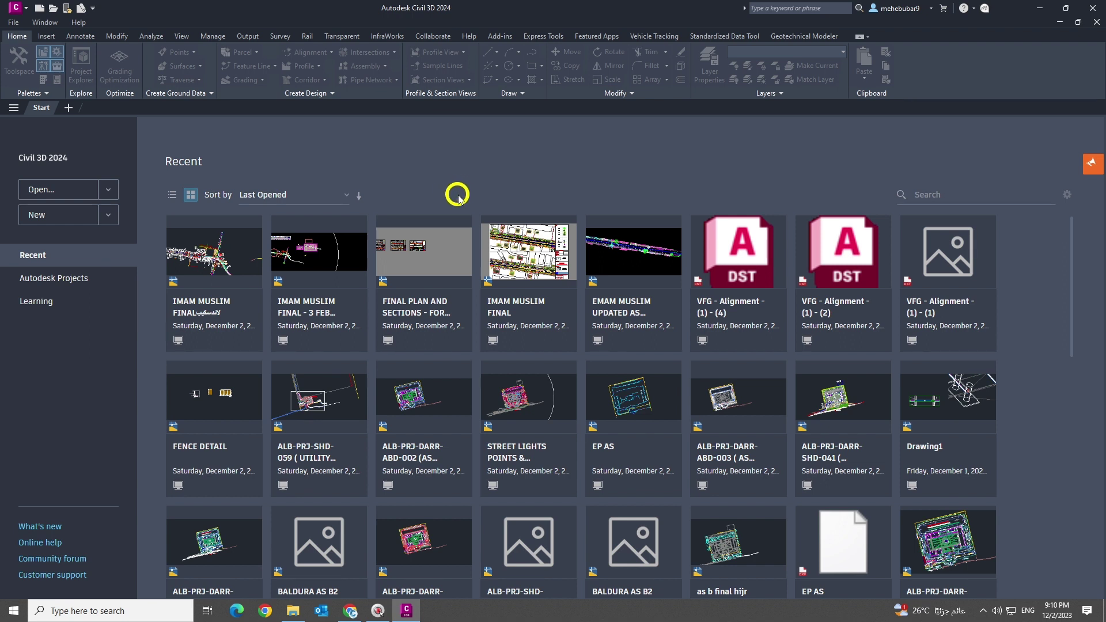
# Step: Create a new drawing and start a polyline at the origin 0,0
pyautogui.click(38, 8)
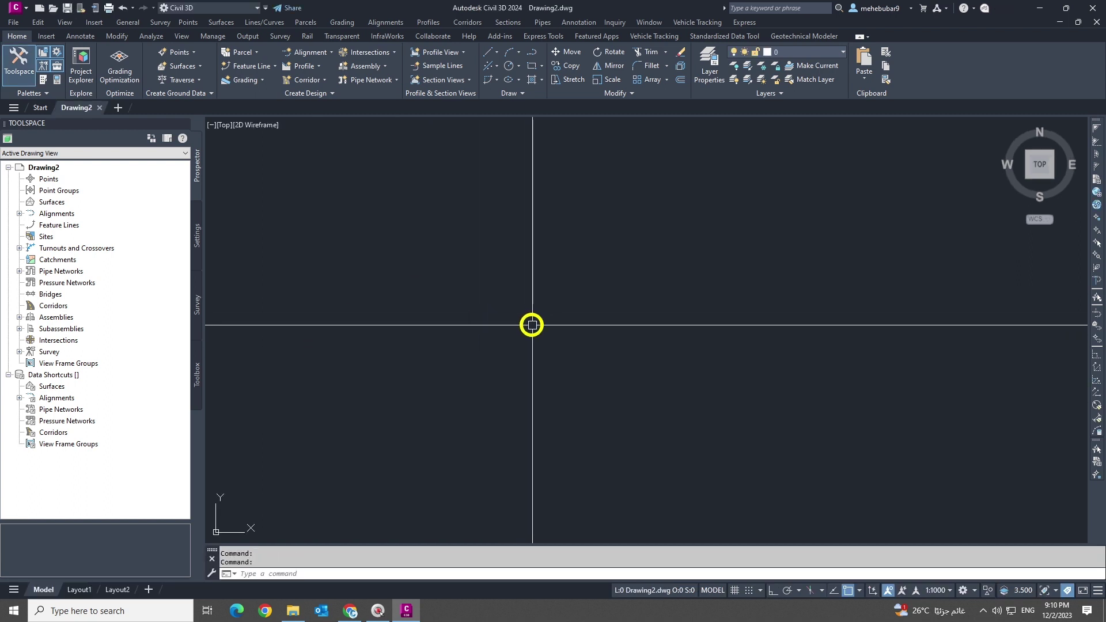
pyautogui.press('Escape')
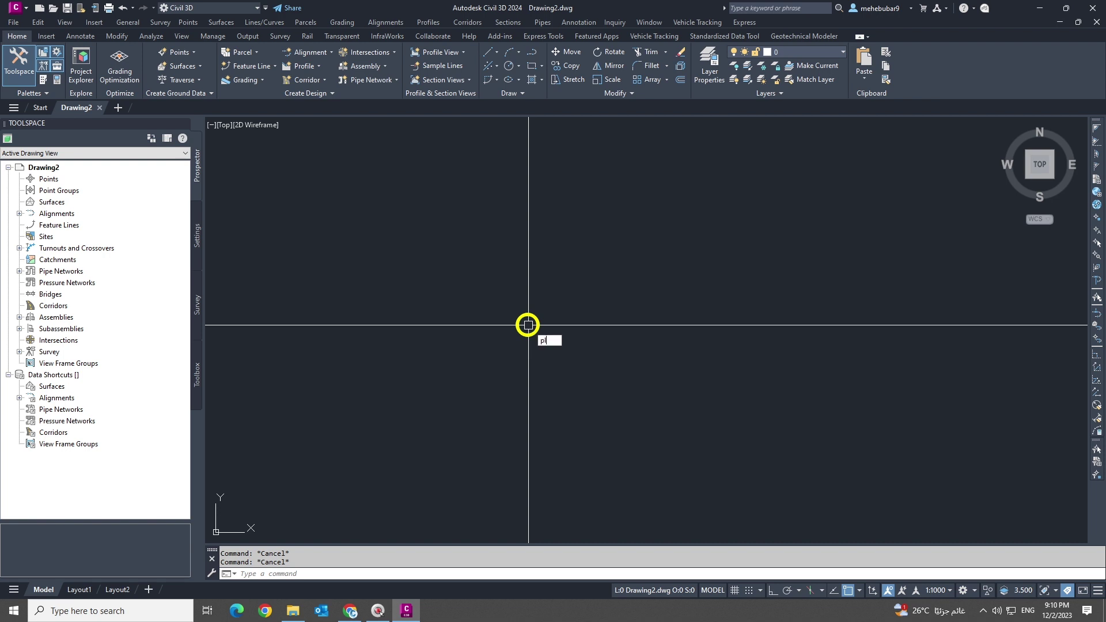
pyautogui.press('Return')
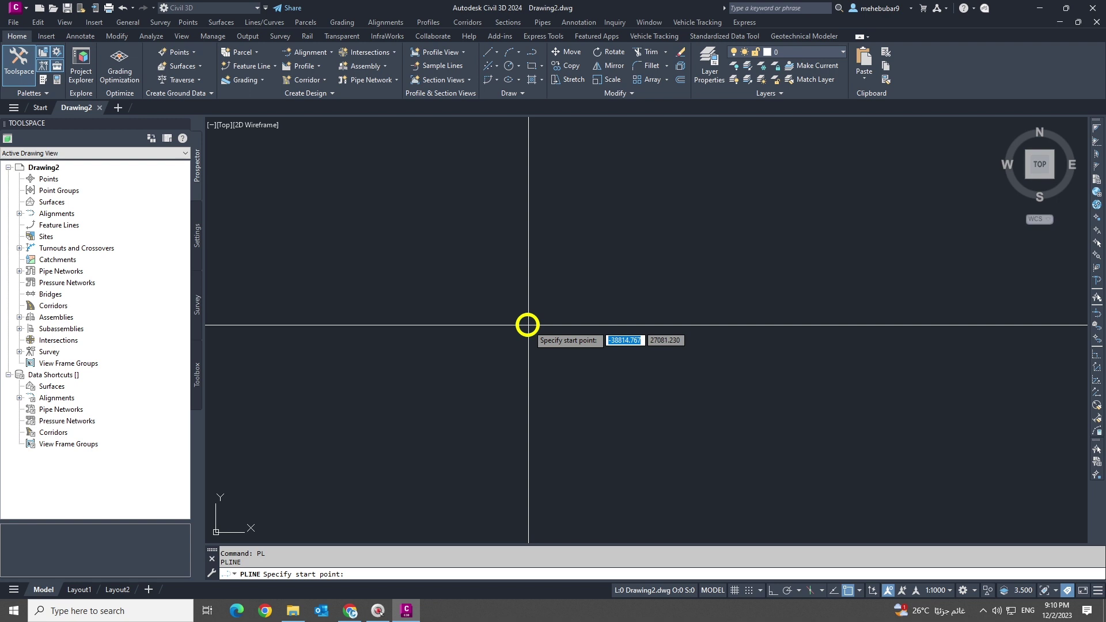
pyautogui.write('0')
pyautogui.press('Tab')
pyautogui.write('0')
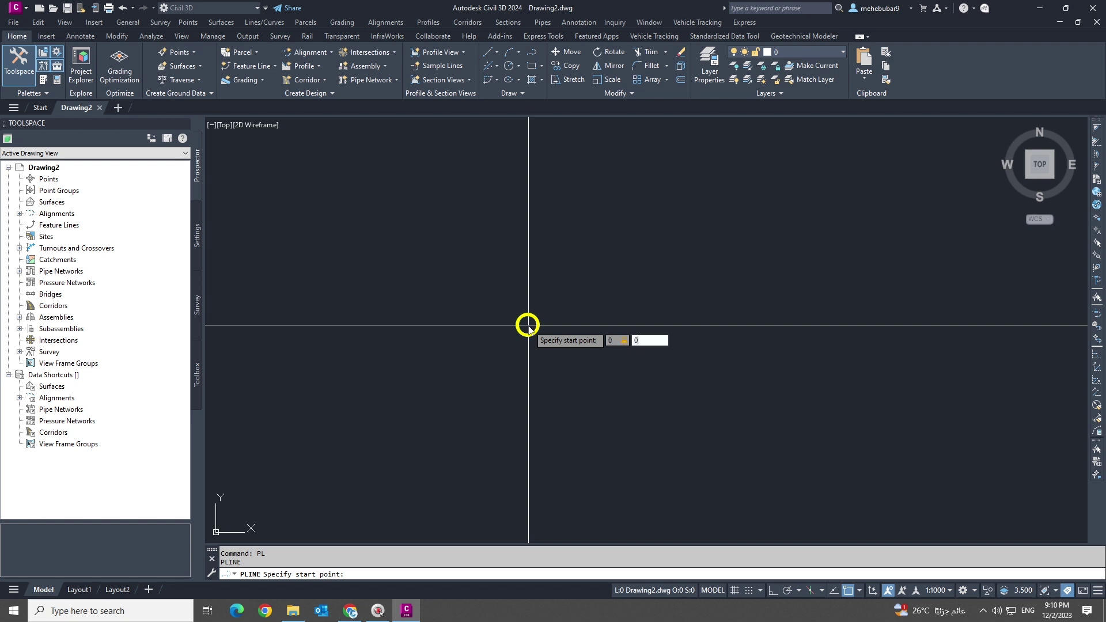
pyautogui.press('Return')
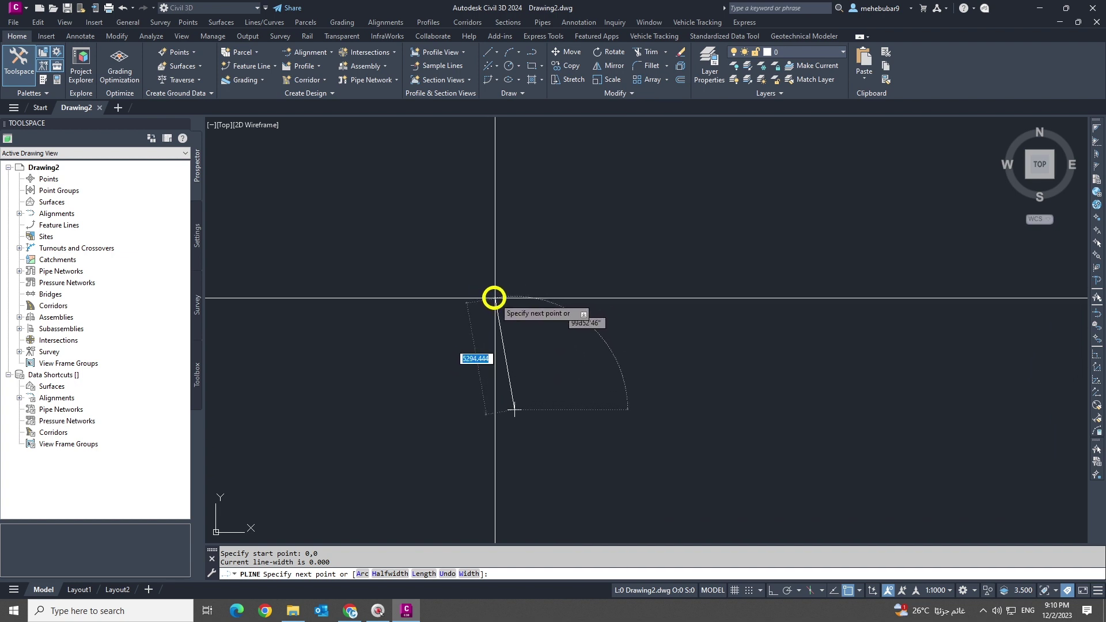
# Step: Turn on ortho mode and draw polyline segments 100 m straight up and 300 m to the right
pyautogui.press('F8')
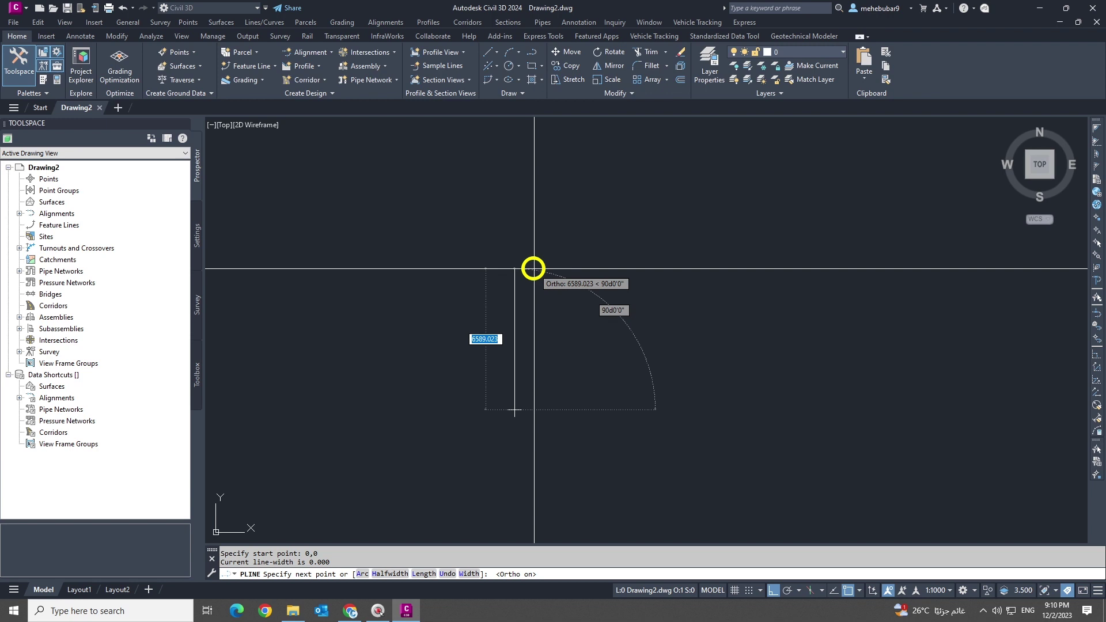
pyautogui.write('100')
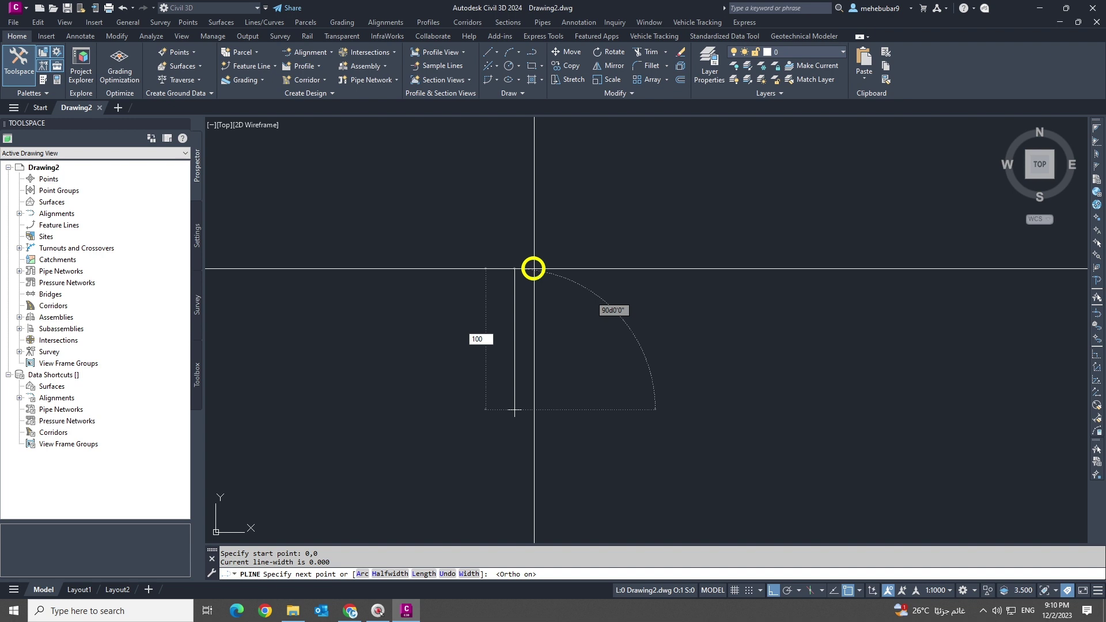
pyautogui.press('Return')
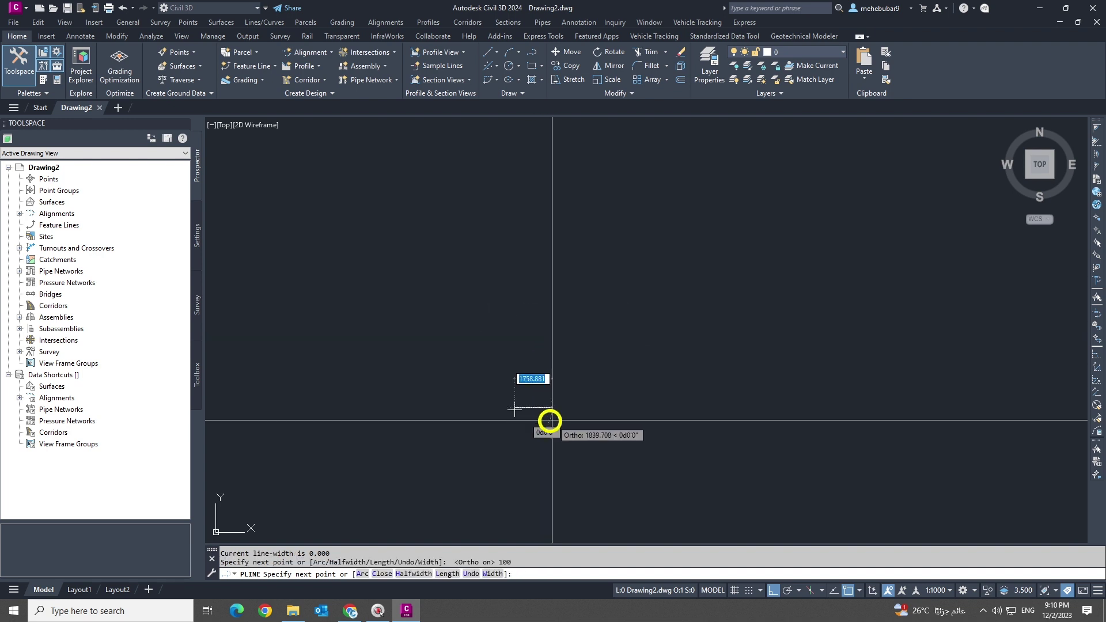
pyautogui.scroll(5, 478, 392)
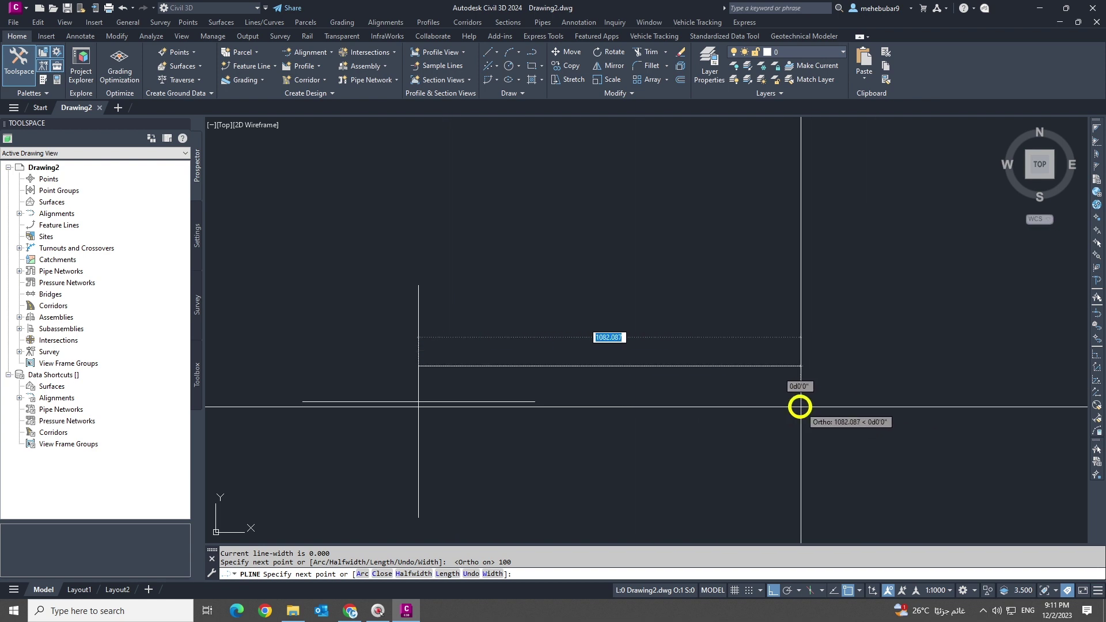
pyautogui.write('3')
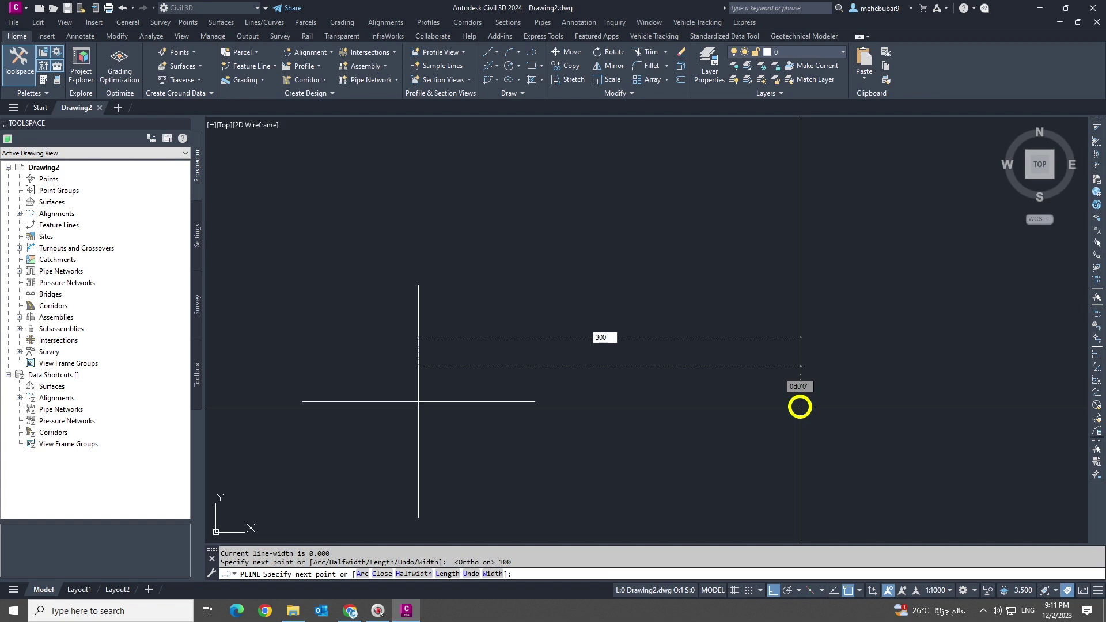
pyautogui.write('00')
pyautogui.press('Return')
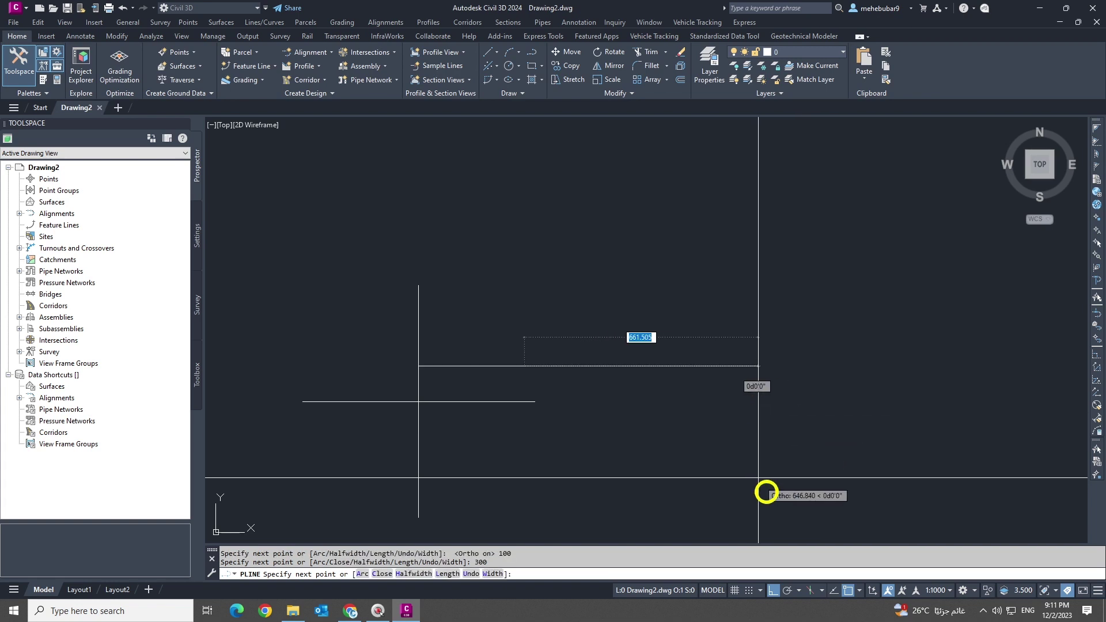
# Step: Draw the next polyline segment 100 m downward and close the polyline into a rectangle
pyautogui.scroll(4, 526, 442)
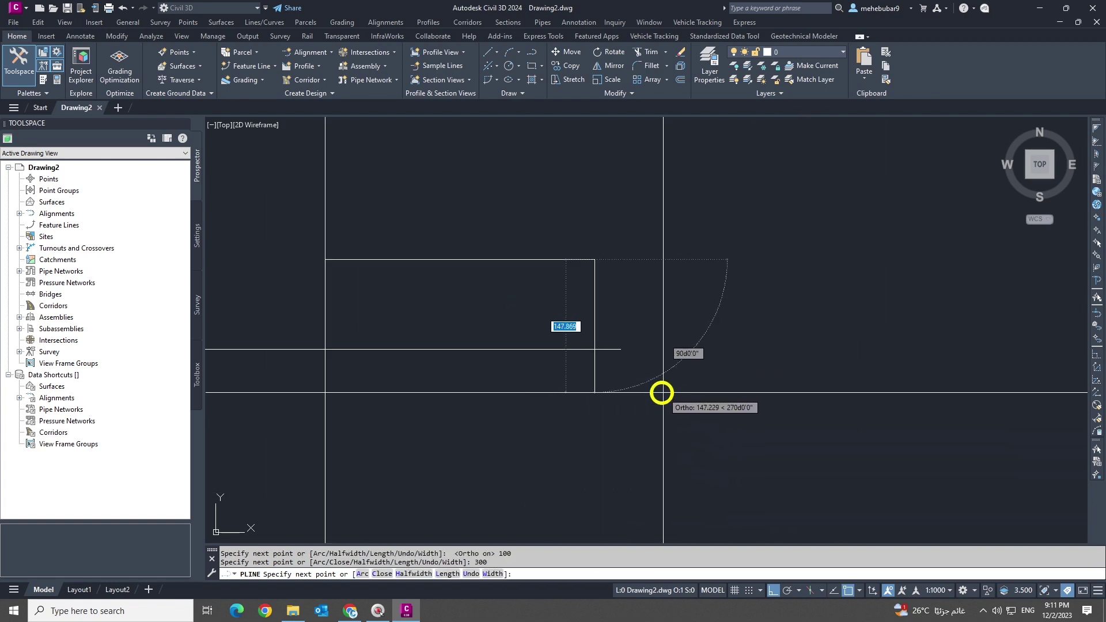
pyautogui.write('1')
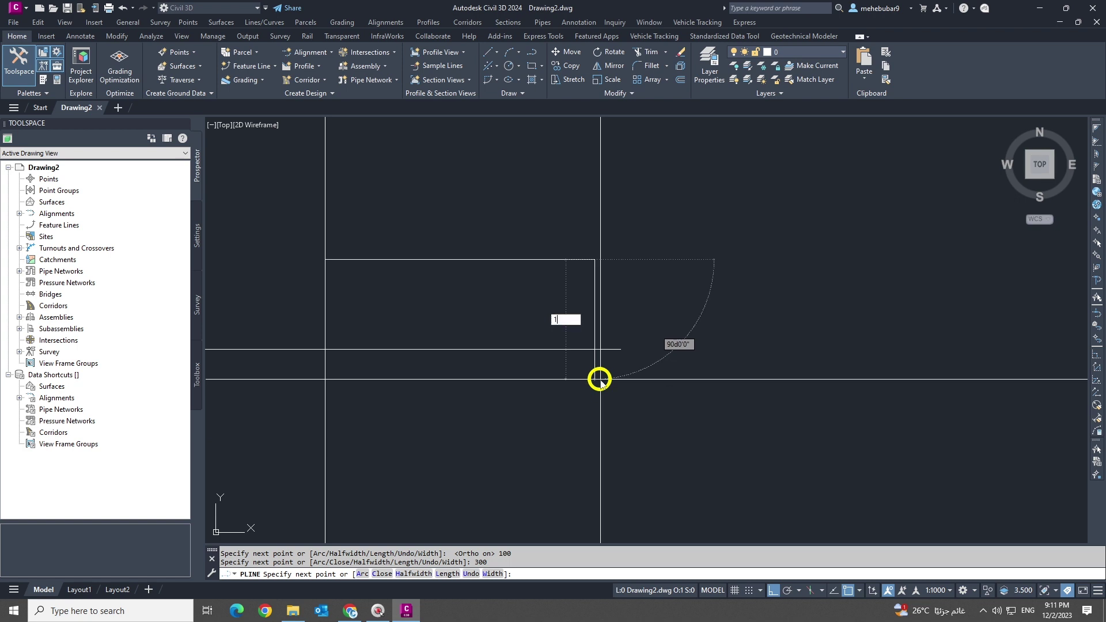
pyautogui.write('00')
pyautogui.press('Return')
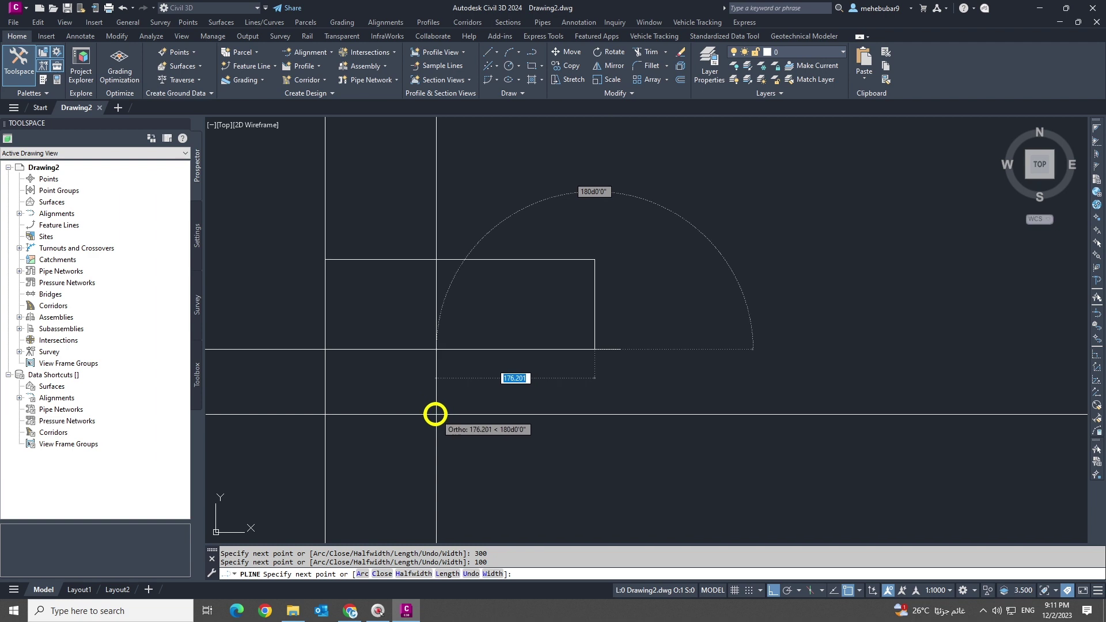
pyautogui.write('c')
pyautogui.press('Return')
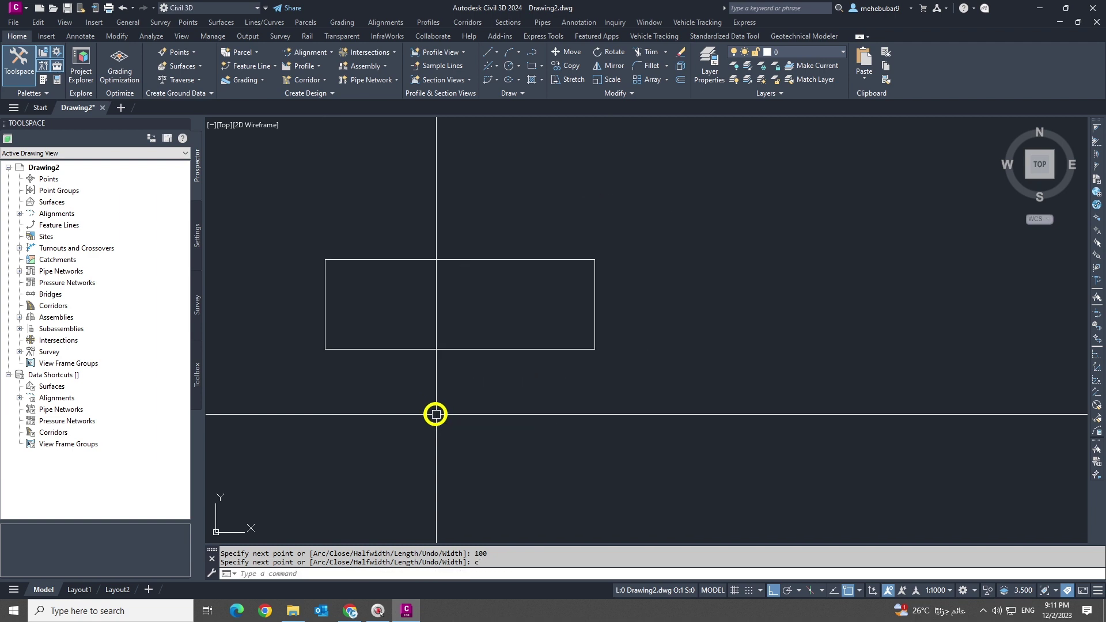
# Step: Review the rectangle polyline's geometry in its properties, including area and length, and deselect it
pyautogui.scroll(-3, 634, 378)
pyautogui.scroll(3, 576, 340)
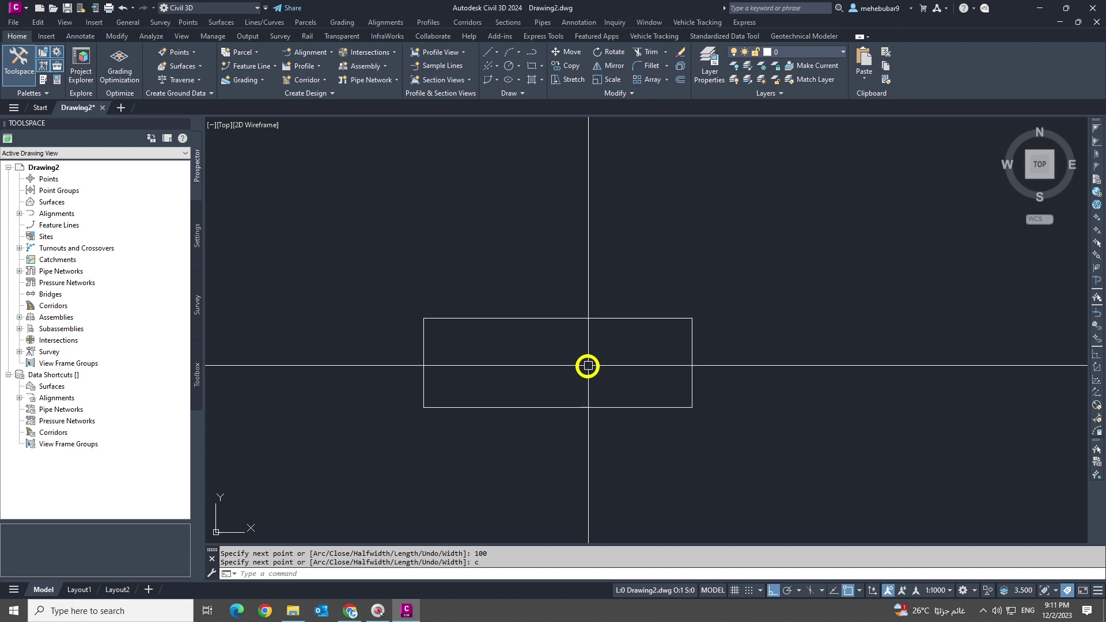
pyautogui.click(583, 319)
pyautogui.scroll(4, 545, 357)
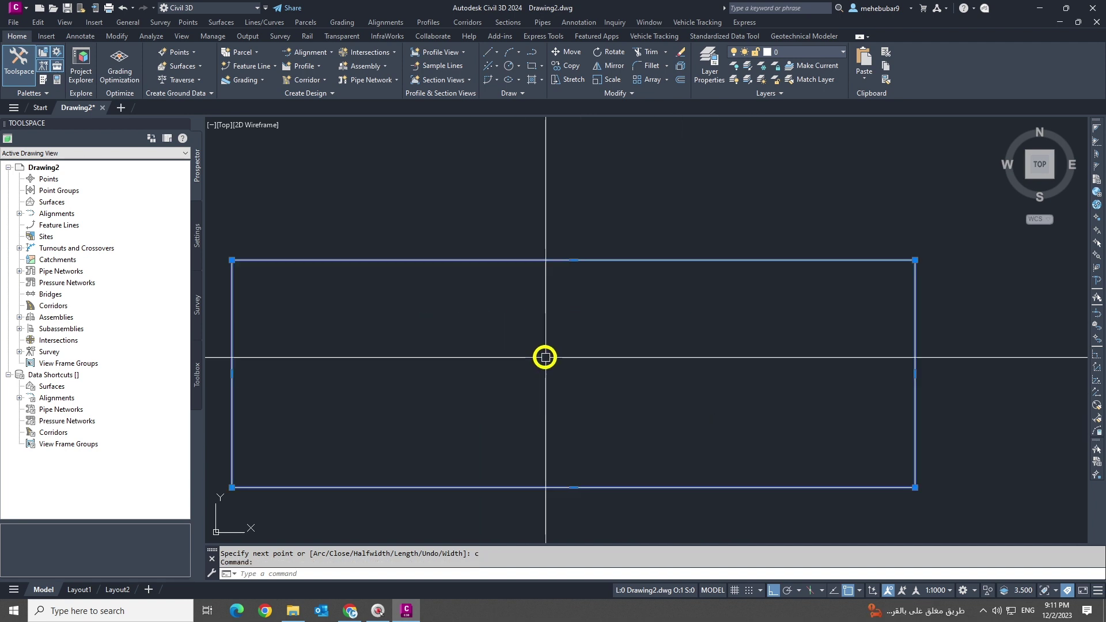
pyautogui.scroll(-4, 749, 339)
pyautogui.scroll(-2, 539, 278)
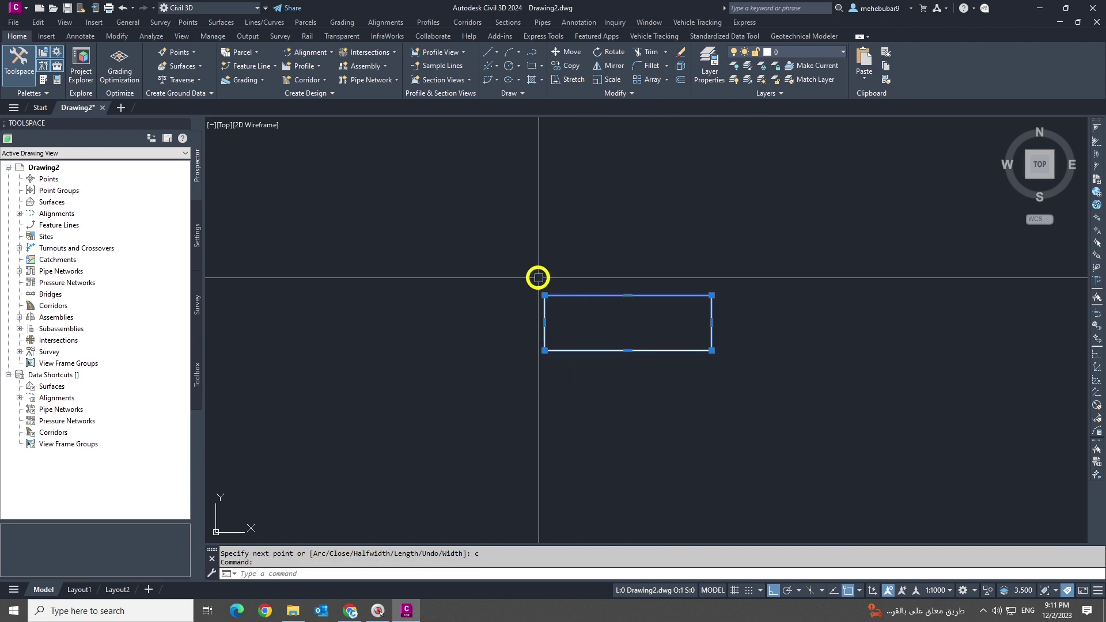
pyautogui.scroll(4, 620, 270)
pyautogui.rightClick(642, 265)
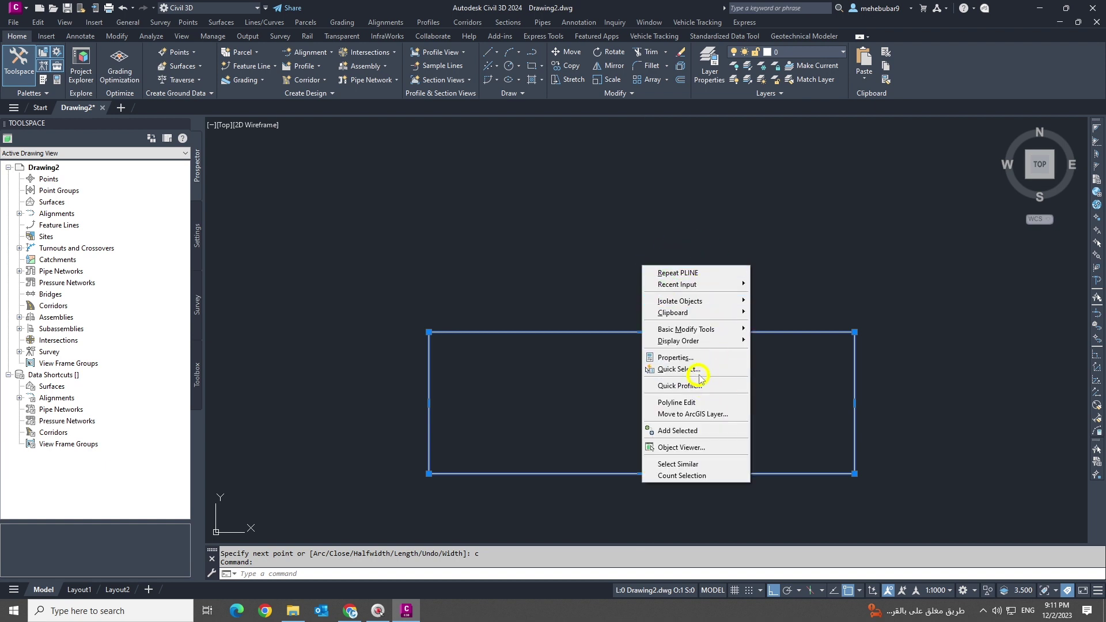
pyautogui.click(698, 357)
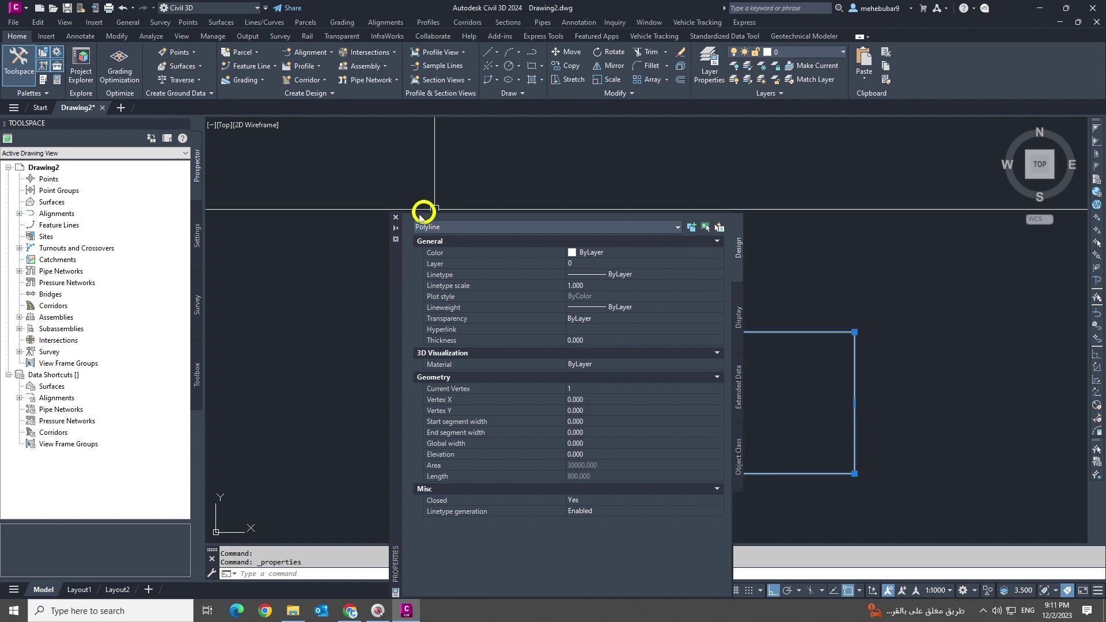
pyautogui.click(395, 218)
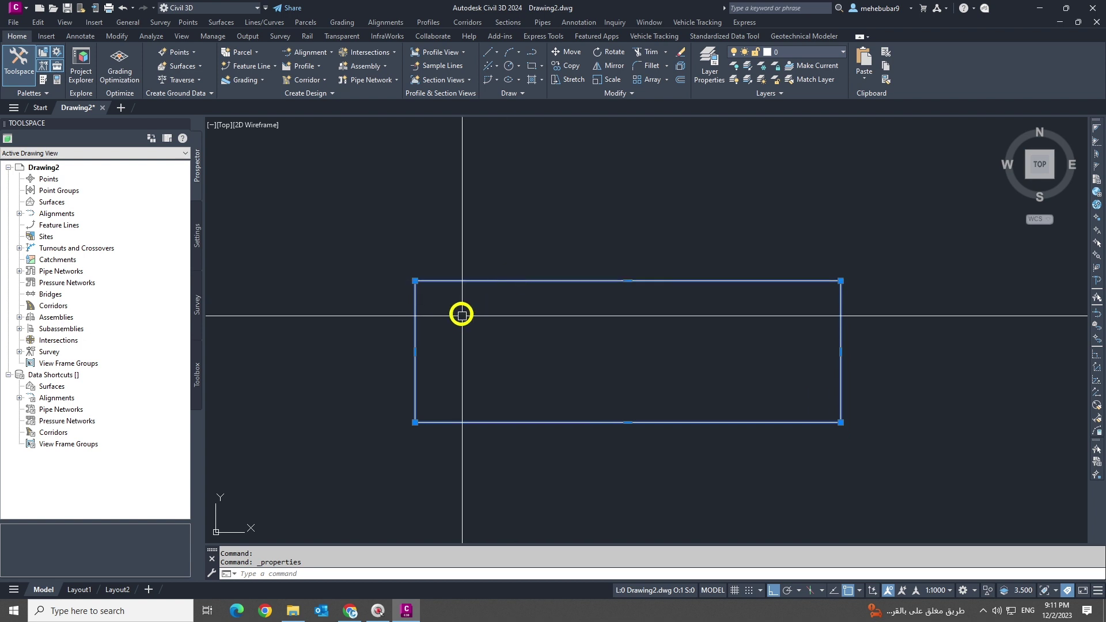
pyautogui.press('Escape')
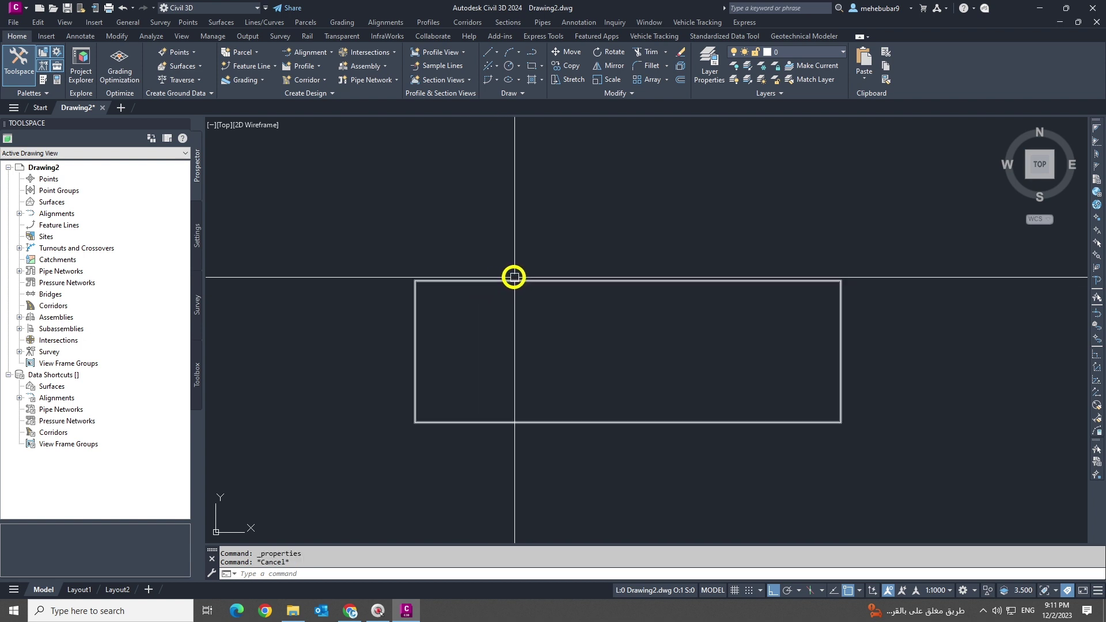
# Step: Set up a feature line from the rectangle polyline in Site 1, with existing entities erased and elevations assigned
pyautogui.click(514, 280)
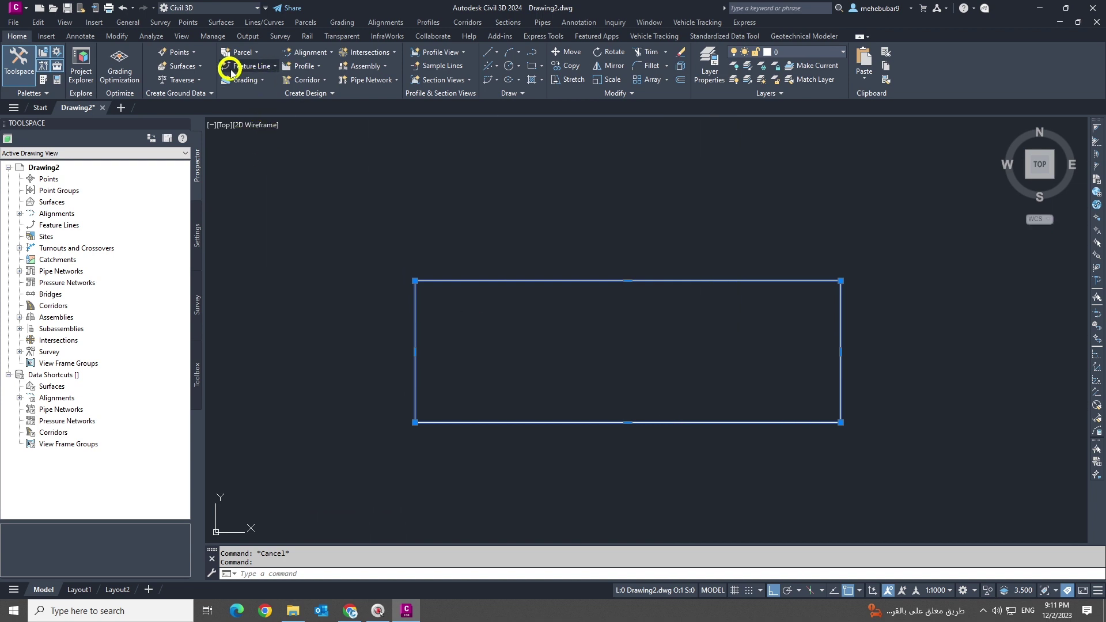
pyautogui.click(276, 66)
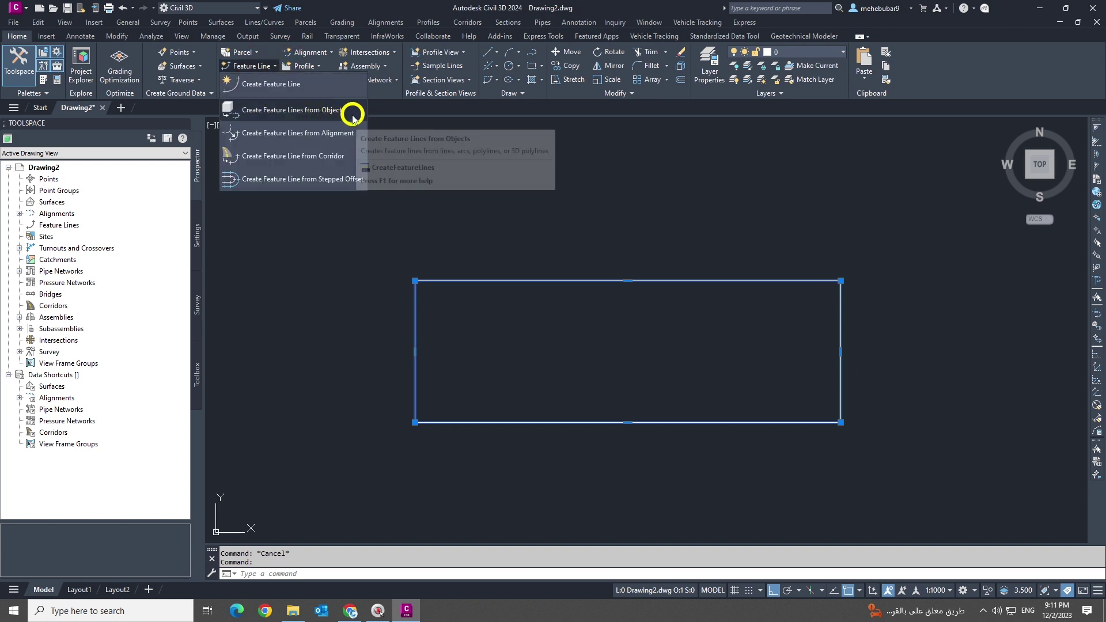
pyautogui.click(318, 112)
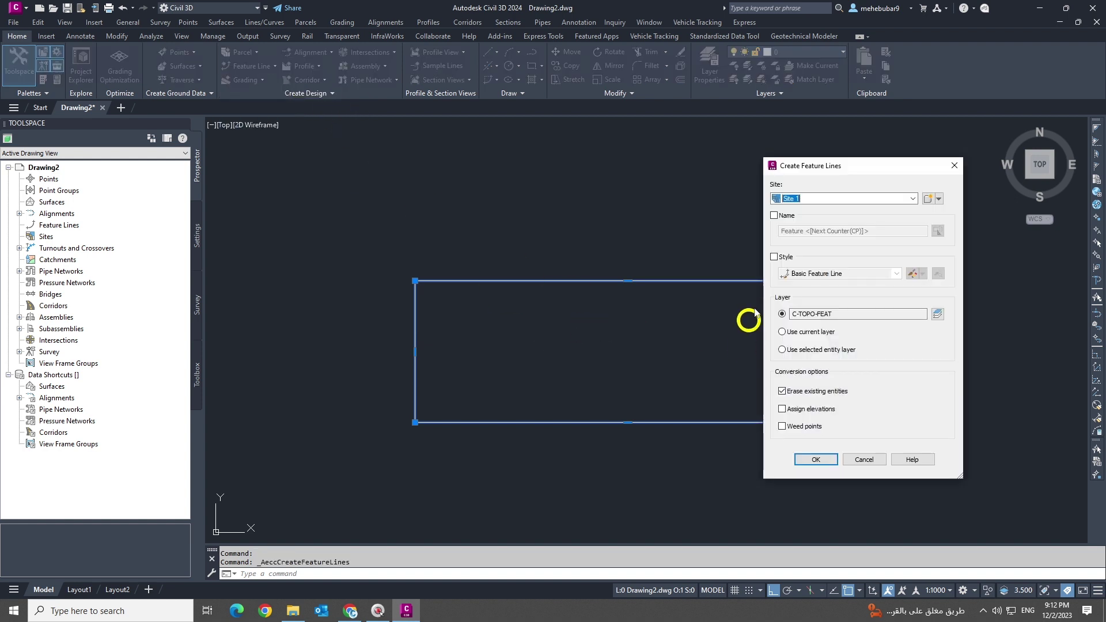
pyautogui.moveTo(828, 166); pyautogui.dragTo(842, 165)
pyautogui.click(853, 196)
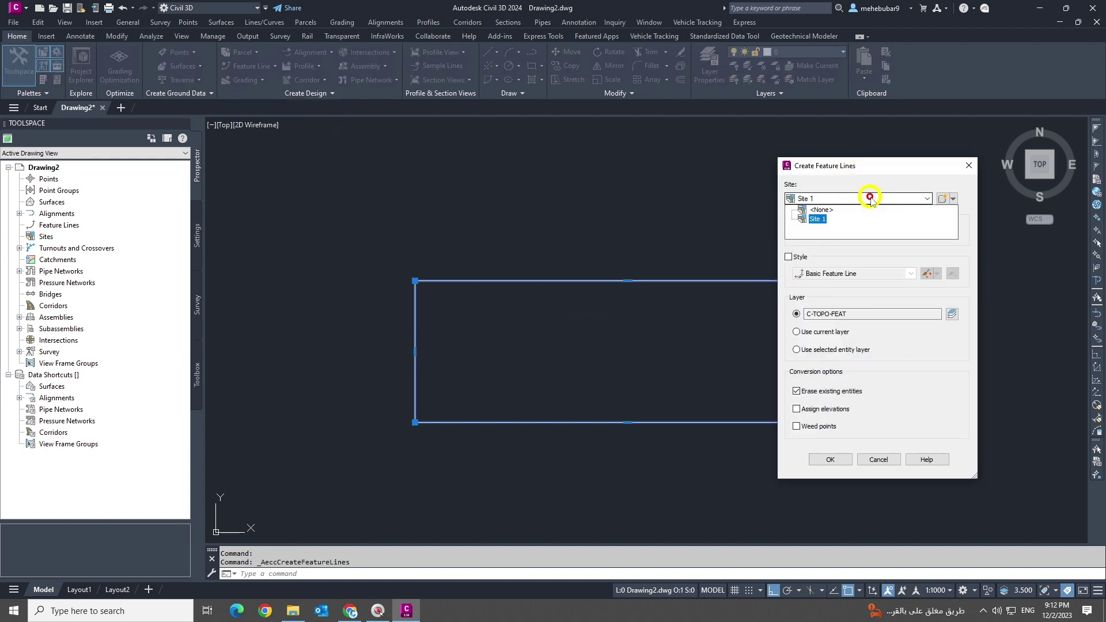
pyautogui.click(835, 202)
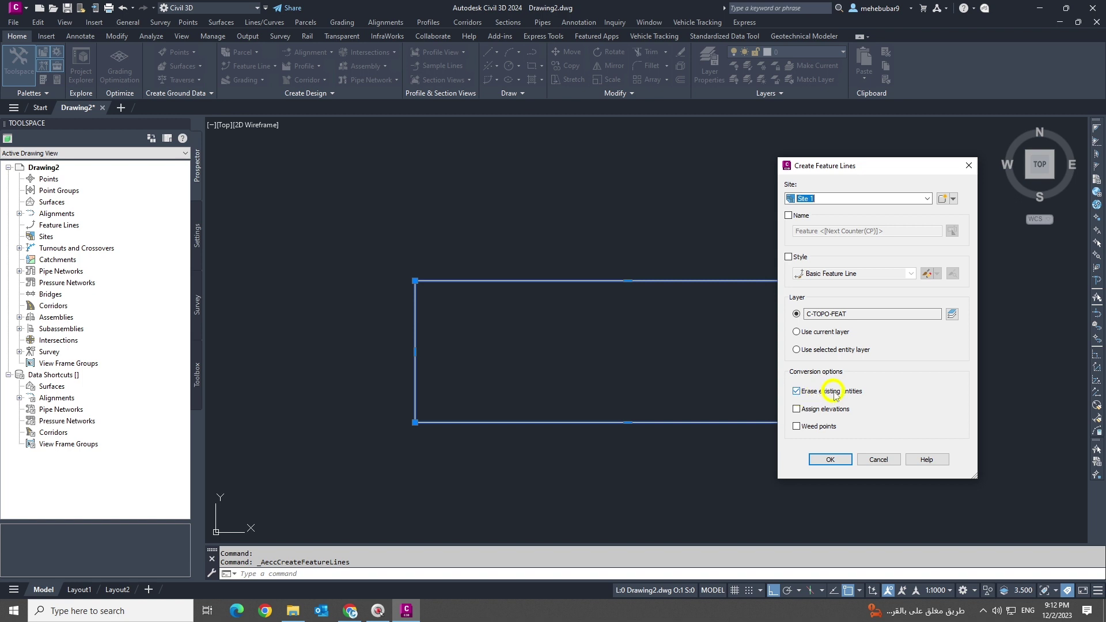
pyautogui.click(796, 392)
pyautogui.click(795, 391)
pyautogui.click(799, 410)
pyautogui.click(830, 459)
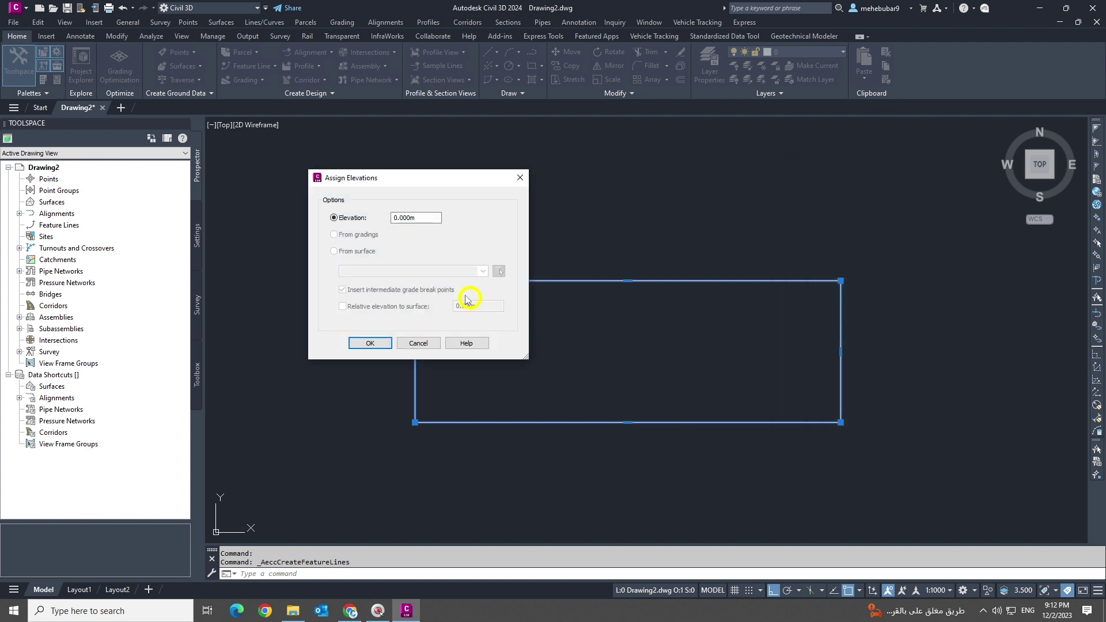
# Step: Assign an elevation of 635.250 m to the feature line and finish creating it
pyautogui.doubleClick(418, 218)
pyautogui.moveTo(427, 180); pyautogui.dragTo(348, 135)
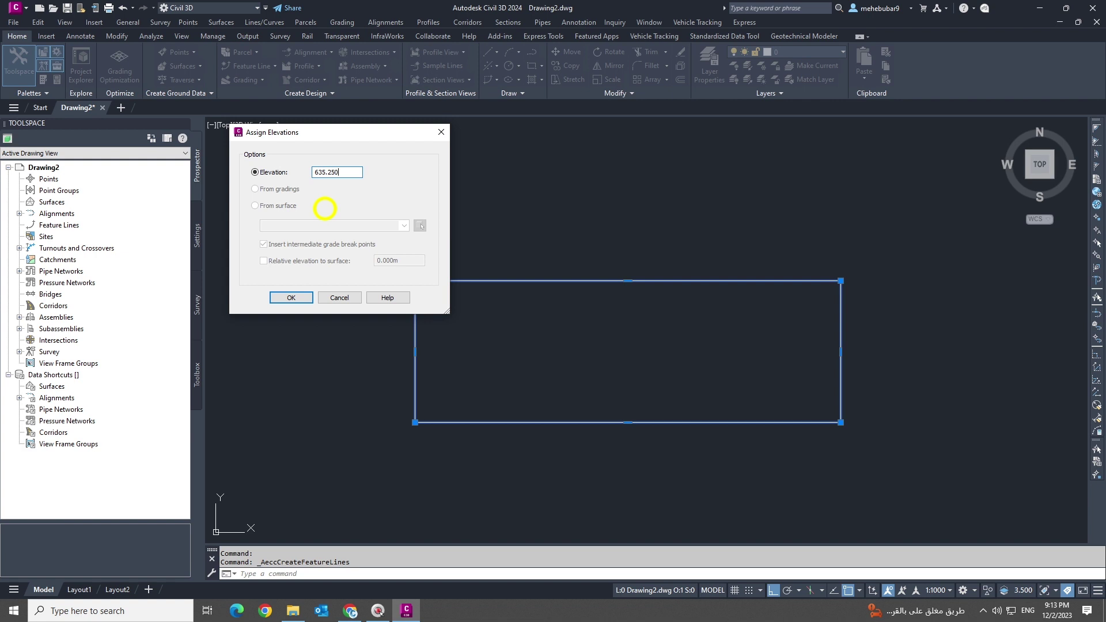
pyautogui.click(290, 297)
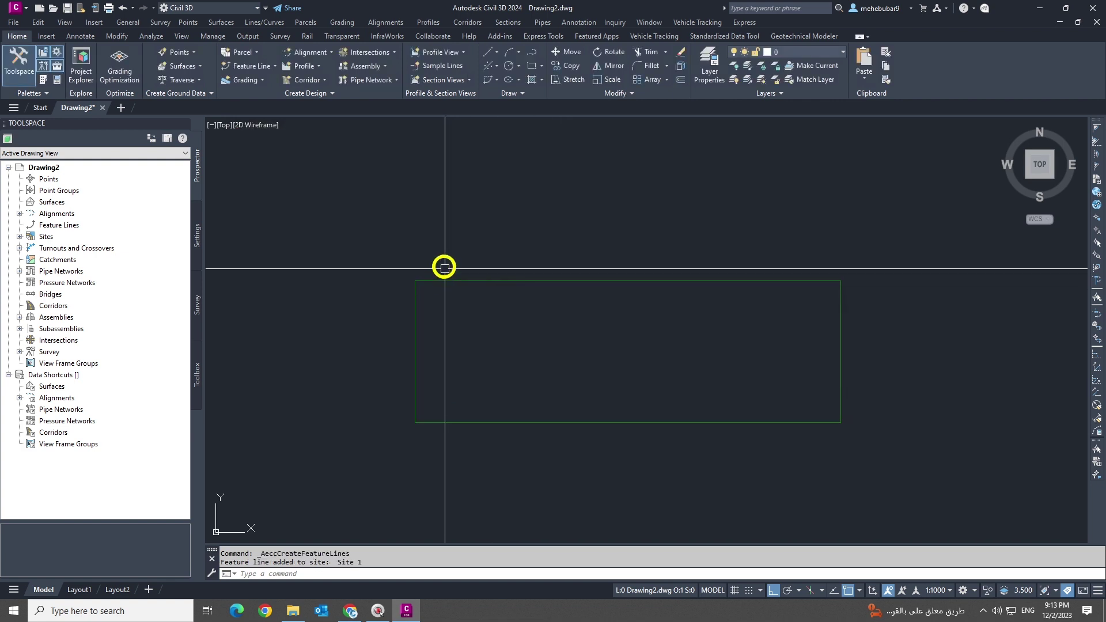
# Step: Check the rectangular feature line's elevations and grades at every vertex in the Elevation Editor and close the editor
pyautogui.moveTo(655, 321); pyautogui.dragTo(637, 306, button='middle')
pyautogui.press('Escape')
pyautogui.click(616, 265)
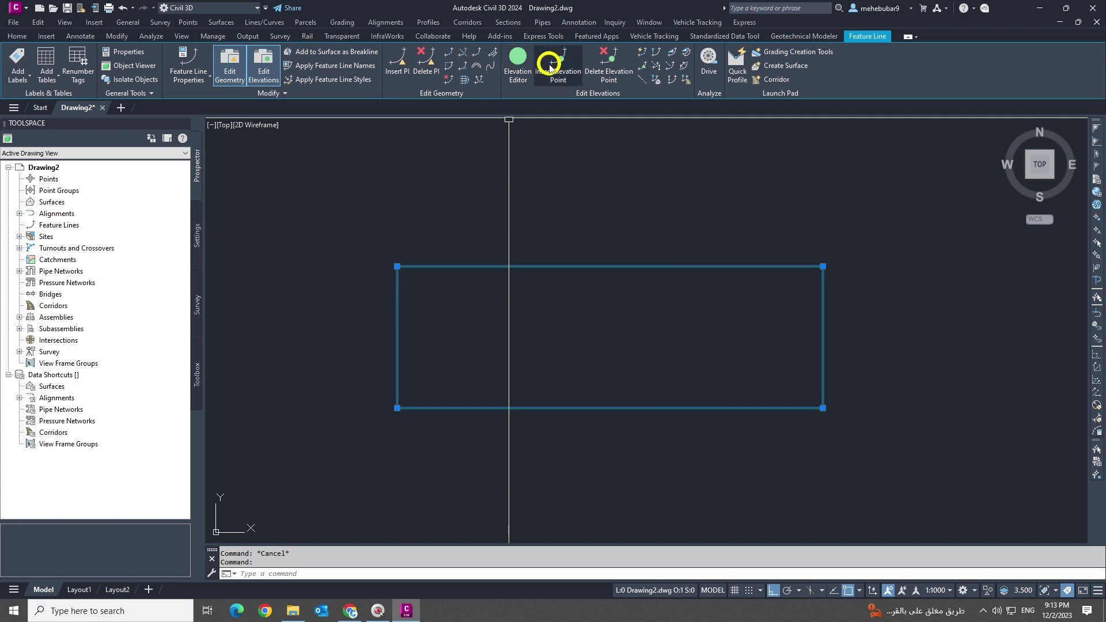
pyautogui.click(519, 57)
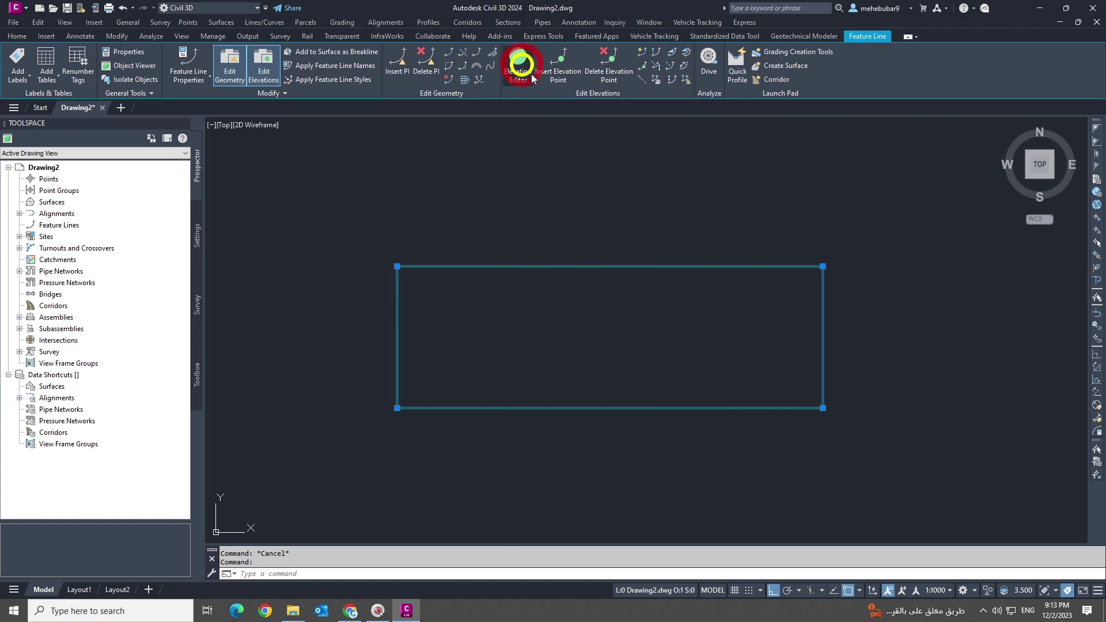
pyautogui.moveTo(680, 192); pyautogui.dragTo(673, 185, button='middle')
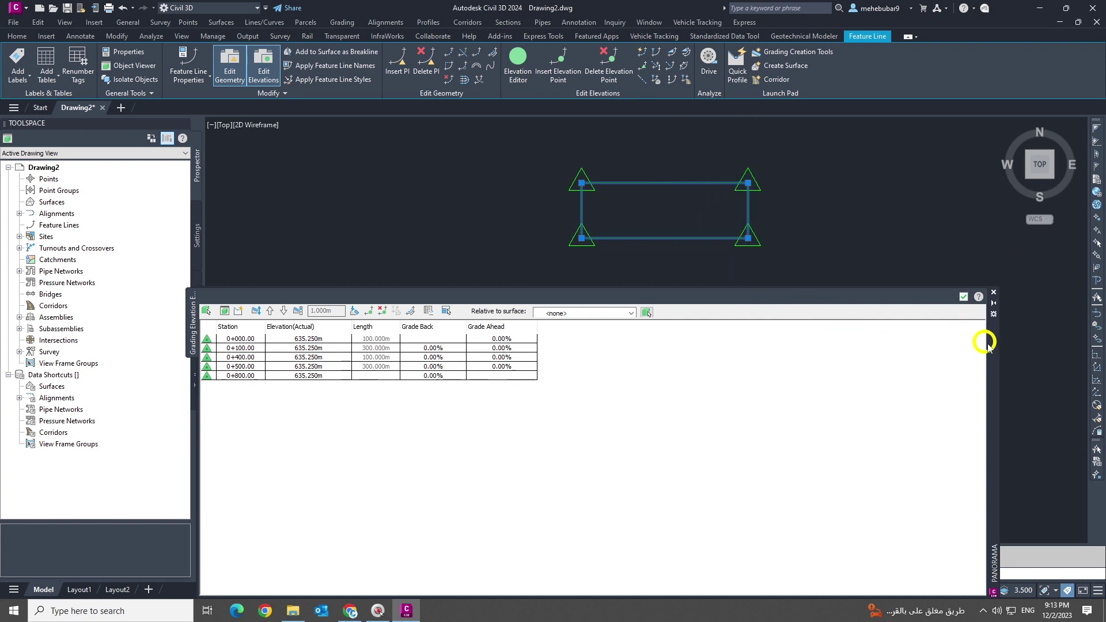
pyautogui.moveTo(988, 345)
pyautogui.mouseDown()
pyautogui.moveTo(999, 341)
pyautogui.moveTo(971, 338)
pyautogui.mouseUp()
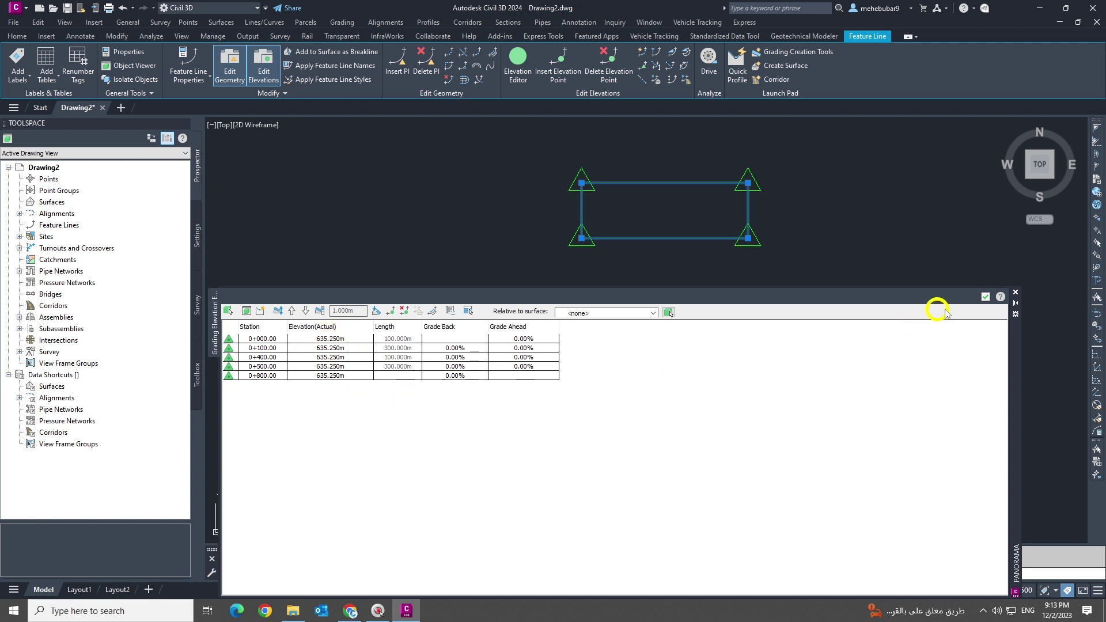
pyautogui.click(986, 299)
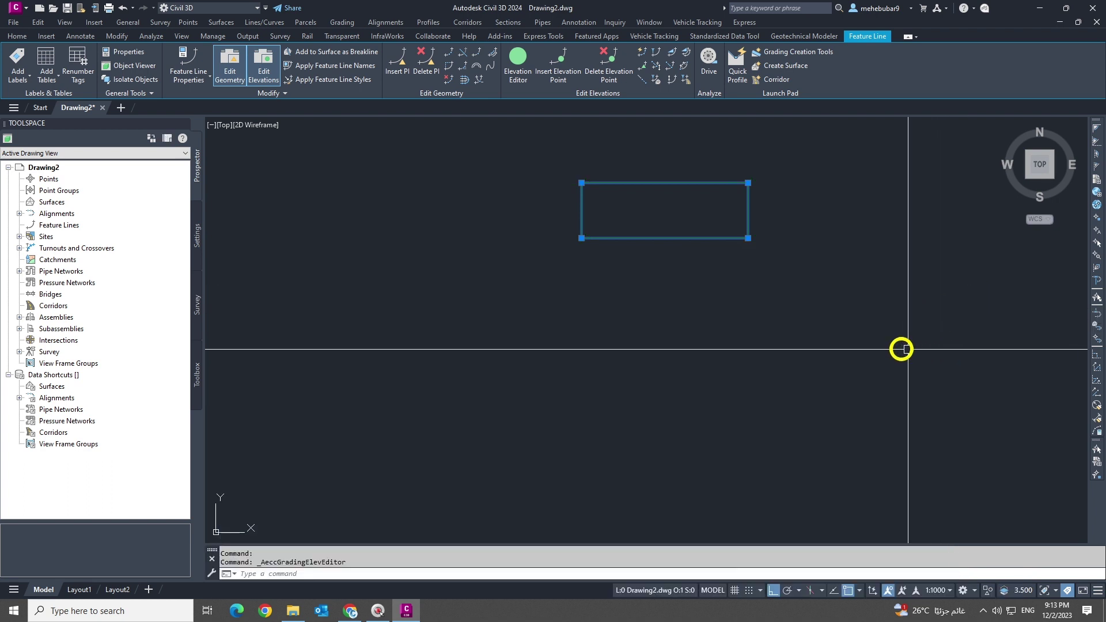
# Step: Insert a PI on the feature line's upper edge near its left end with an elevation of 634.50 m
pyautogui.scroll(5, 633, 271)
pyautogui.moveTo(636, 276)
pyautogui.mouseDown(button='middle')
pyautogui.moveTo(595, 289)
pyautogui.moveTo(582, 276)
pyautogui.mouseUp(button='middle')
pyautogui.scroll(3, 550, 280)
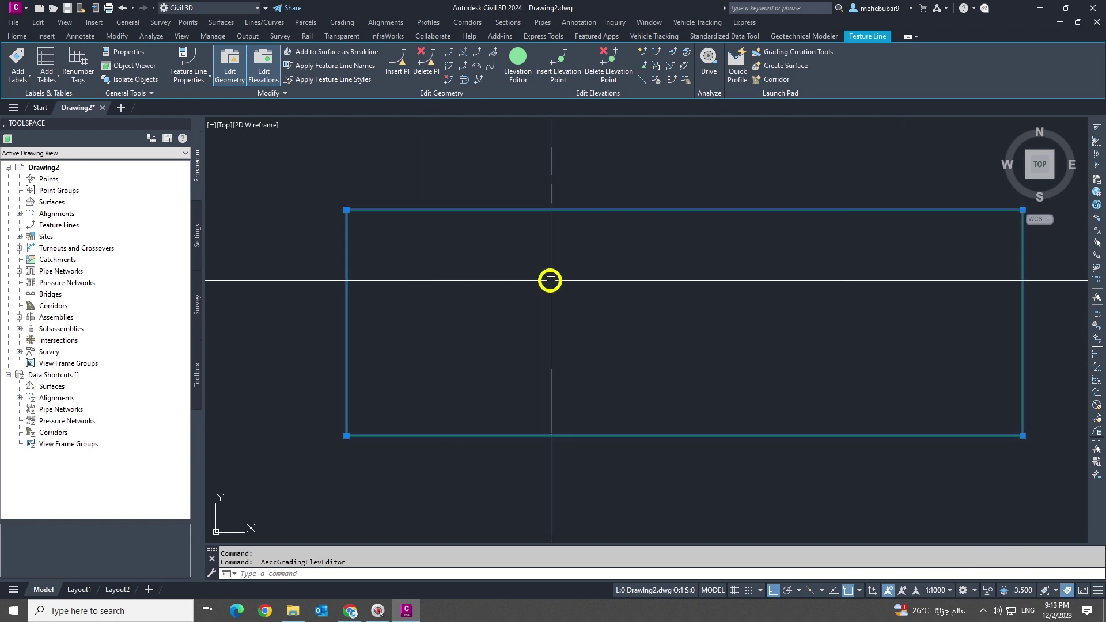
pyautogui.scroll(-3, 546, 271)
pyautogui.moveTo(588, 269); pyautogui.dragTo(568, 271, button='middle')
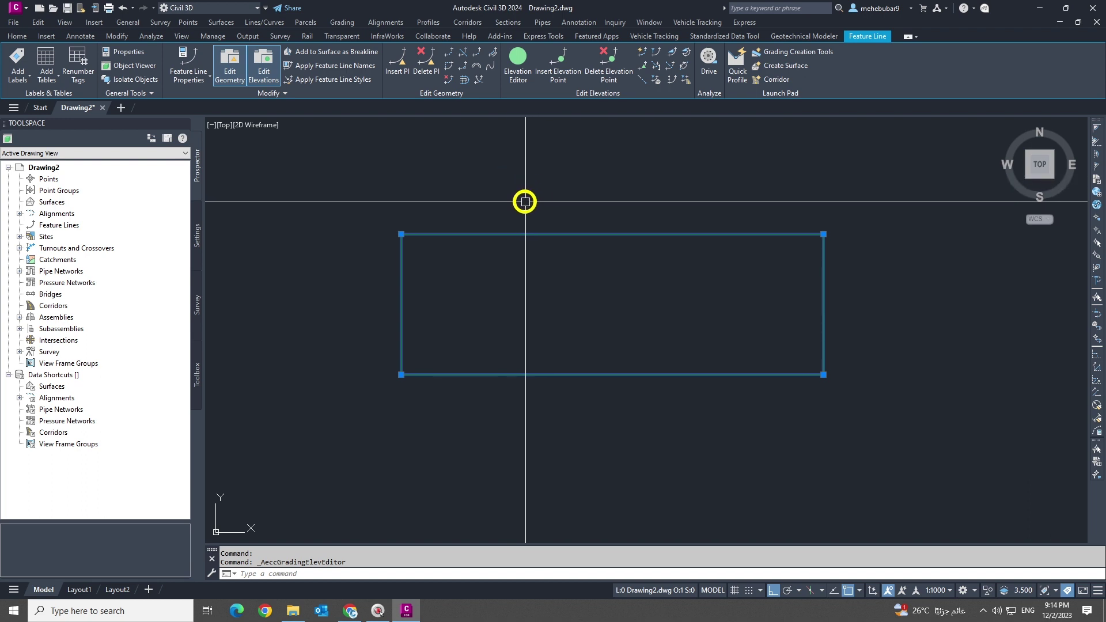
pyautogui.click(396, 72)
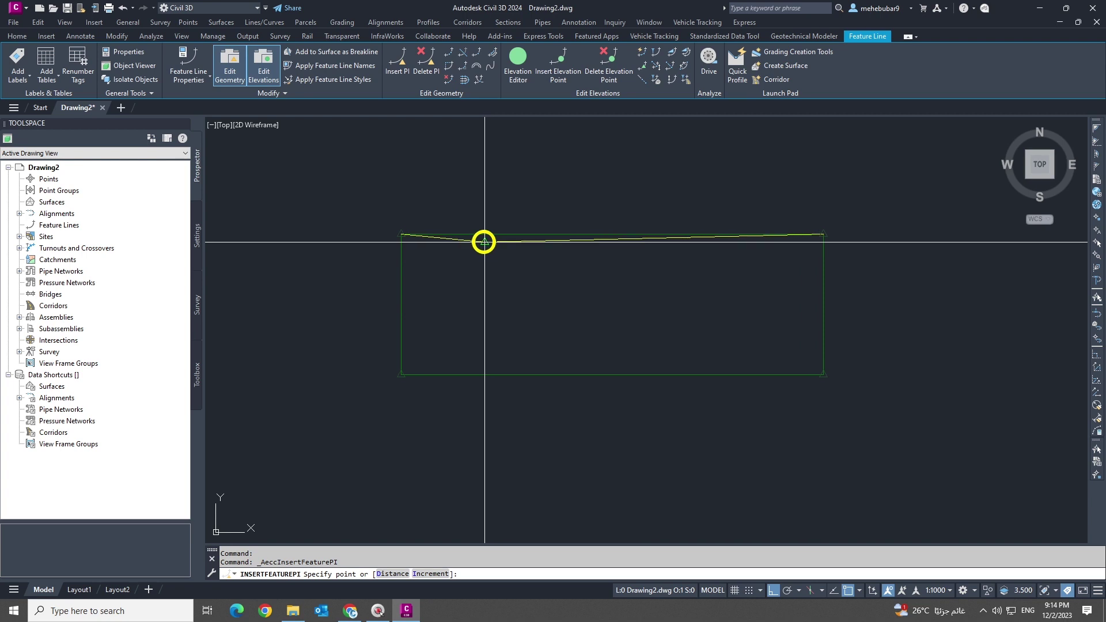
pyautogui.click(483, 241)
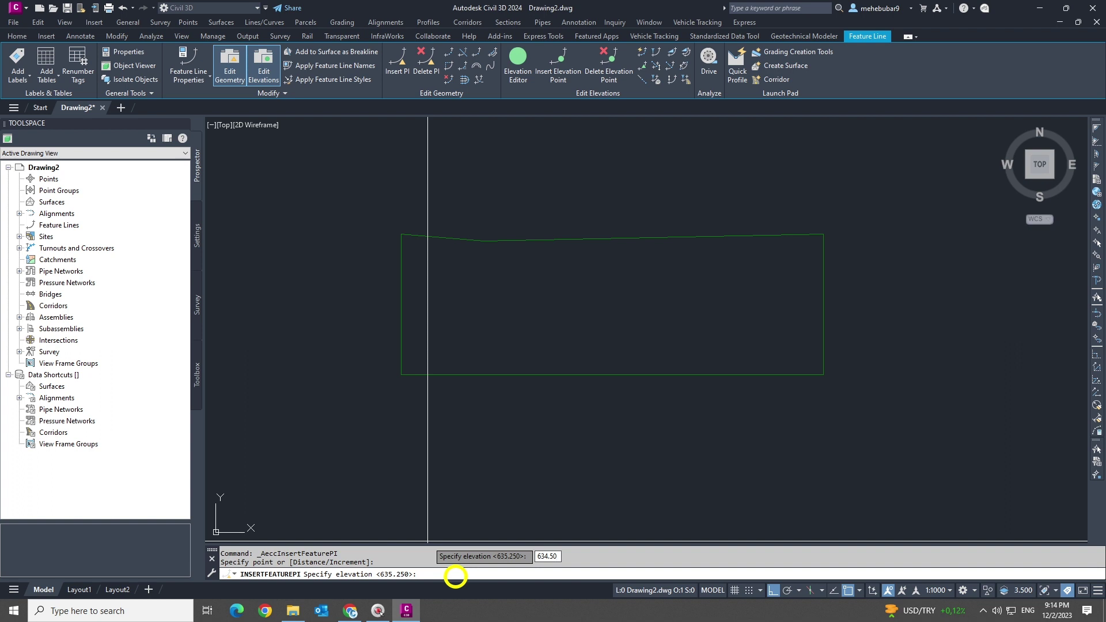
pyautogui.press('Return')
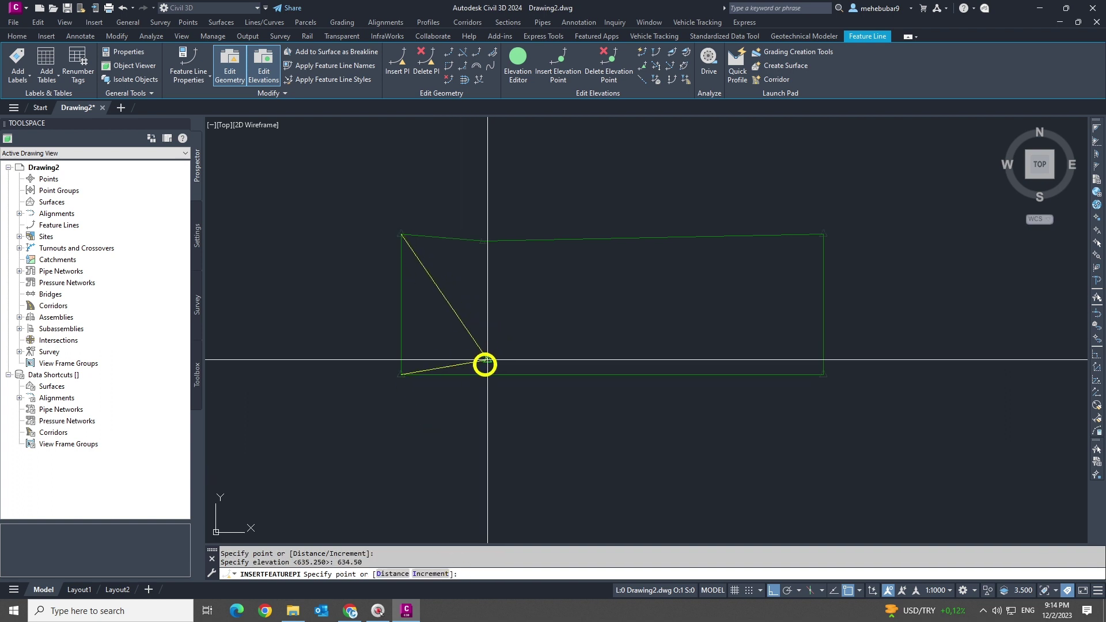
# Step: Insert two PIs on the feature line's lower edge, one near each end, both at elevation 634.50 m
pyautogui.scroll(5, 490, 363)
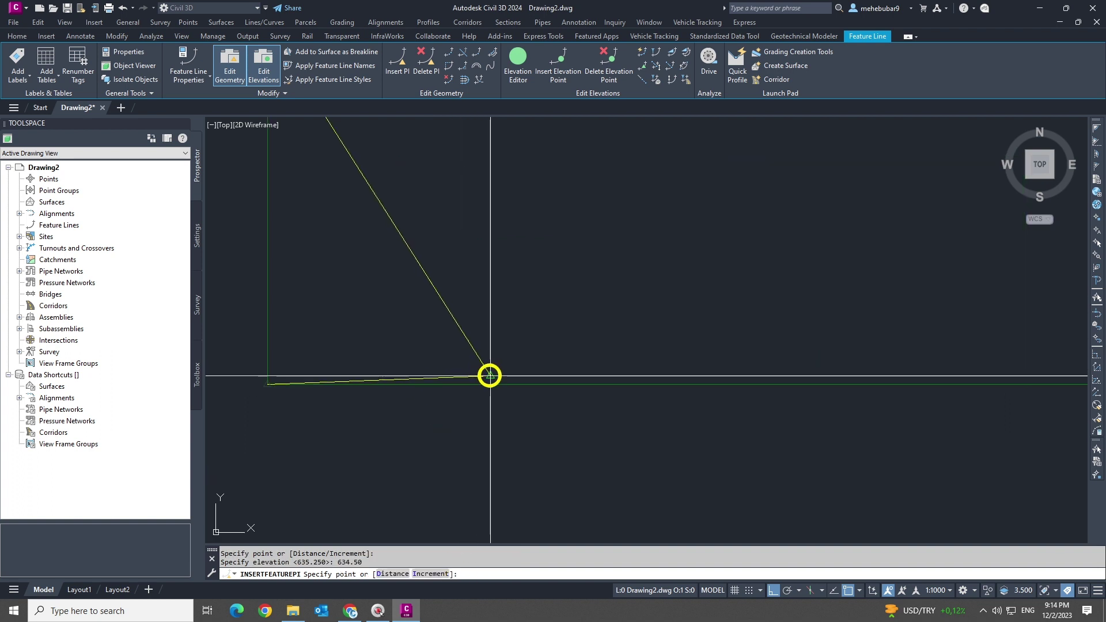
pyautogui.click(528, 358)
pyautogui.scroll(-5, 507, 371)
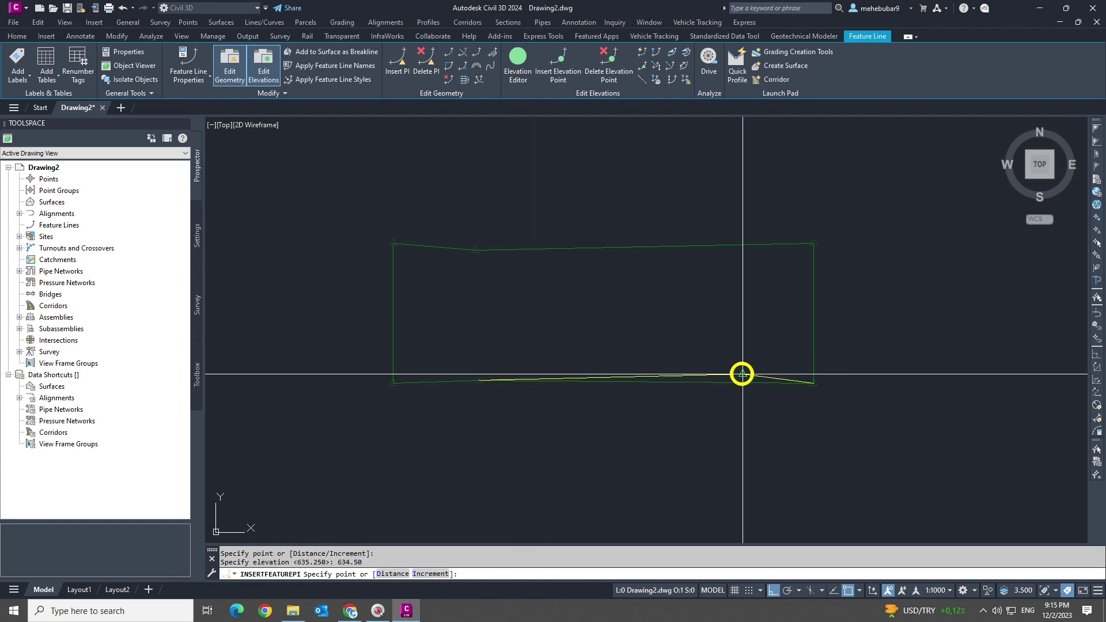
pyautogui.click(741, 375)
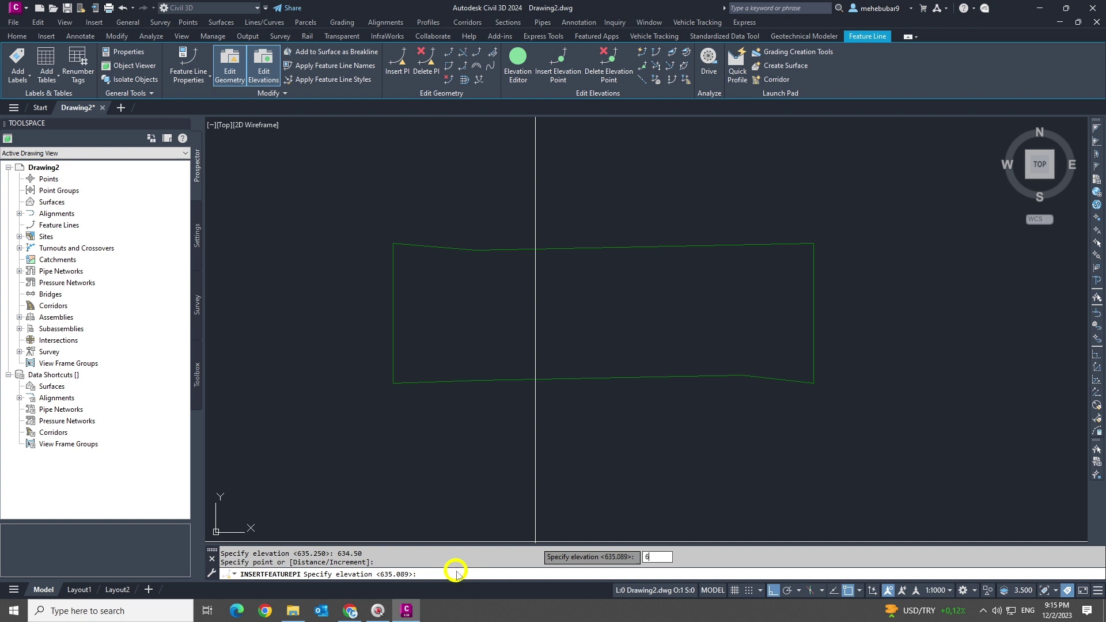
pyautogui.write('634.50')
pyautogui.press('Return')
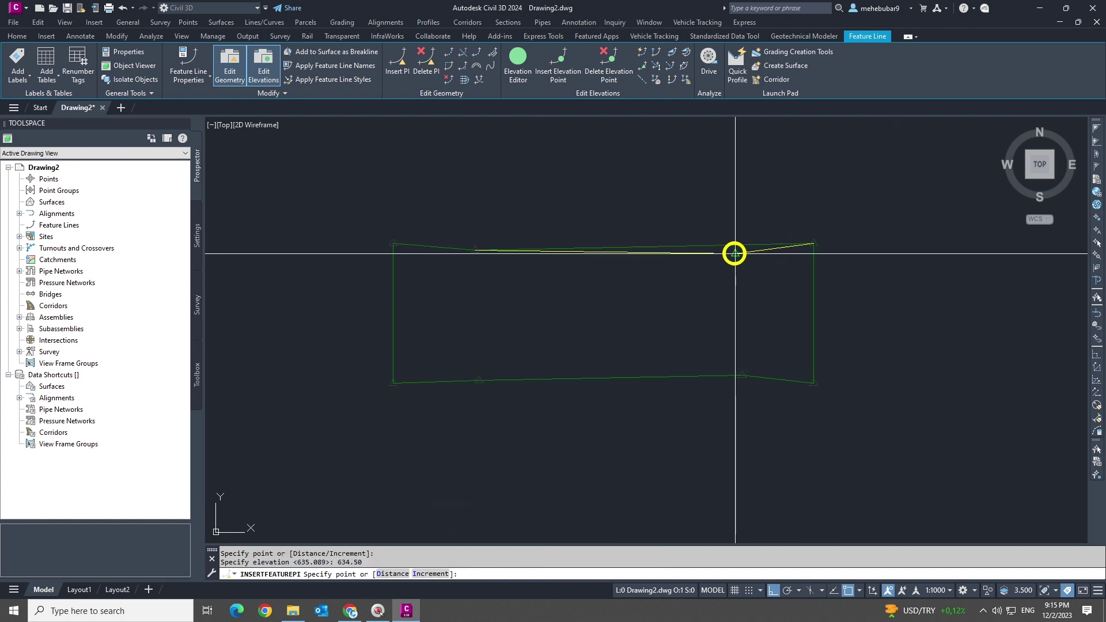
# Step: Insert a PI on the upper edge near its right end at elevation 634.50 m and finish inserting PIs
pyautogui.click(737, 254)
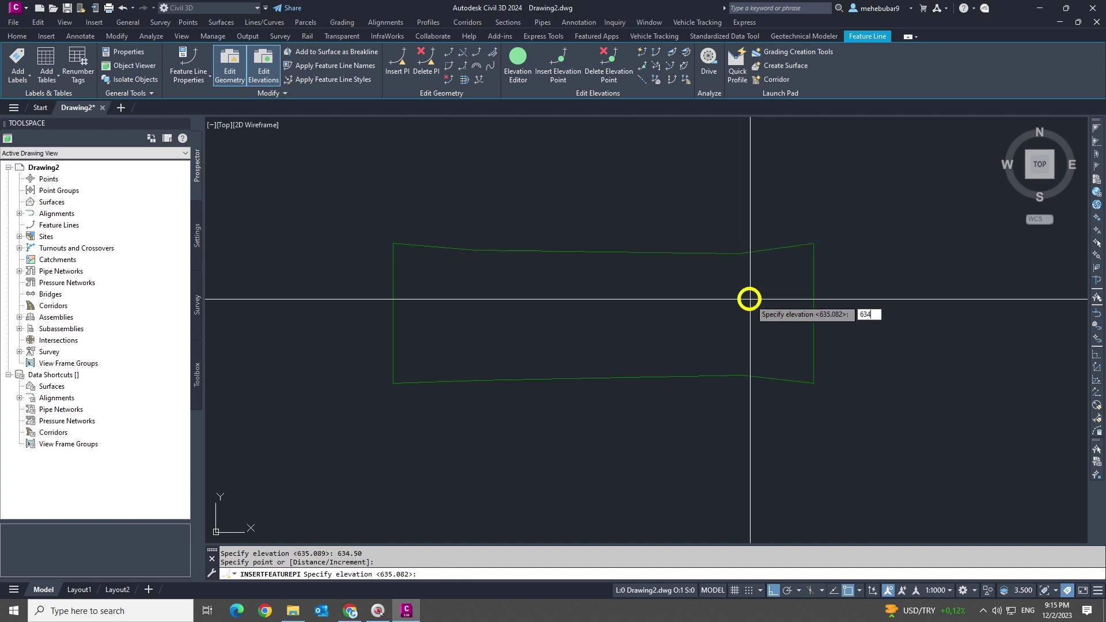
pyautogui.write('634.50')
pyautogui.press('Return')
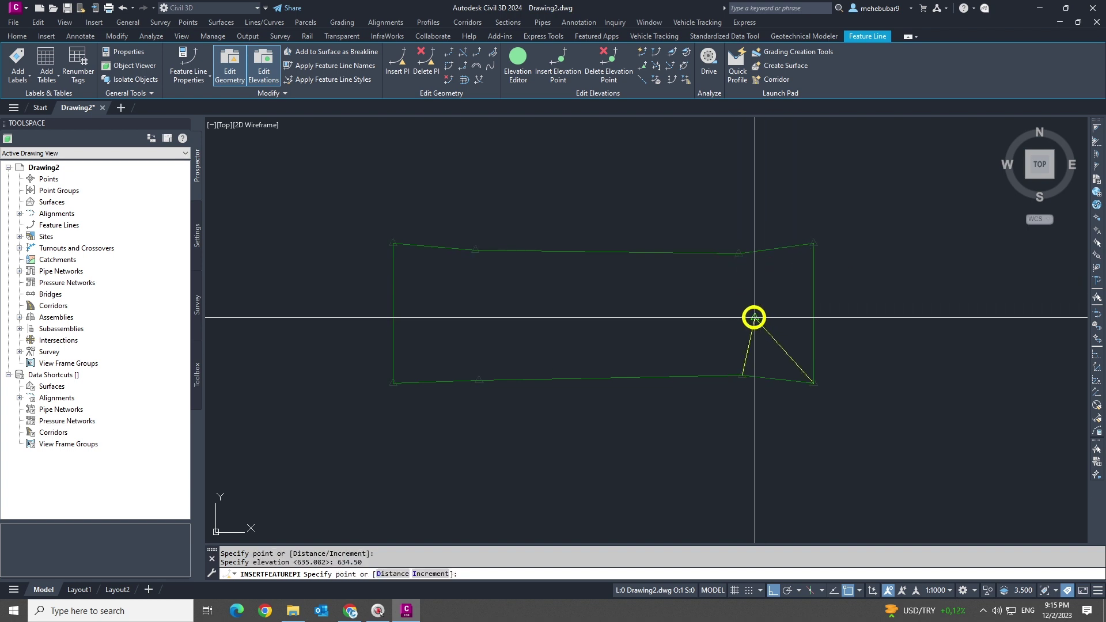
pyautogui.press('Return')
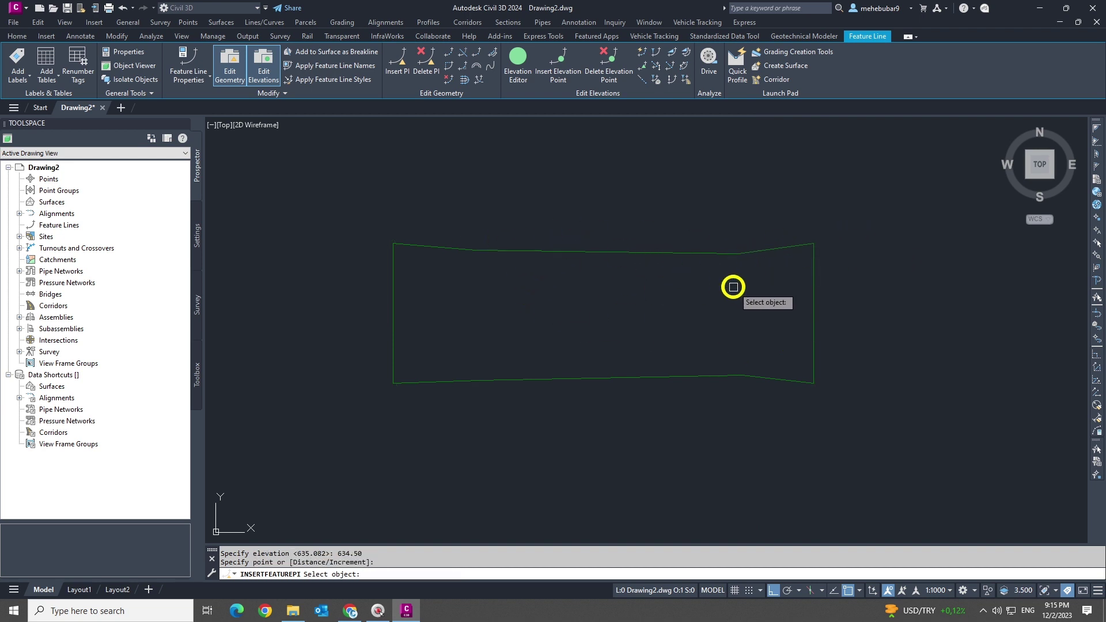
pyautogui.moveTo(691, 270); pyautogui.dragTo(687, 269, button='middle')
pyautogui.press('Escape')
# Step: Stretch the two inserted PIs on the feature line's upper edge straight up, roughly in line with its corners, and deselect it
pyautogui.click(608, 250)
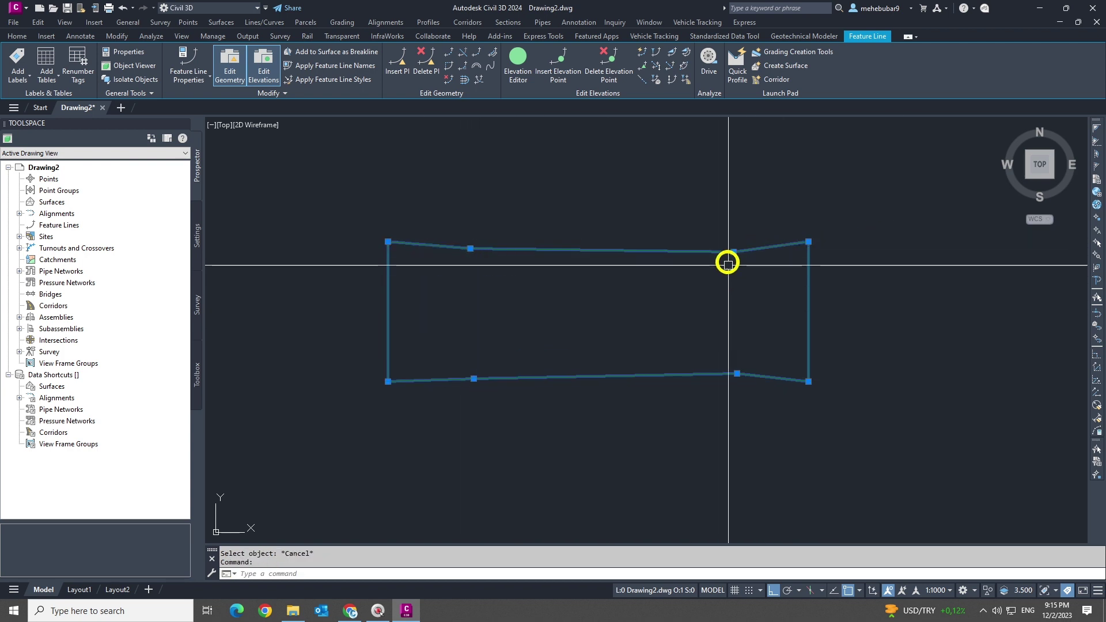
pyautogui.moveTo(718, 316); pyautogui.dragTo(711, 314, button='middle')
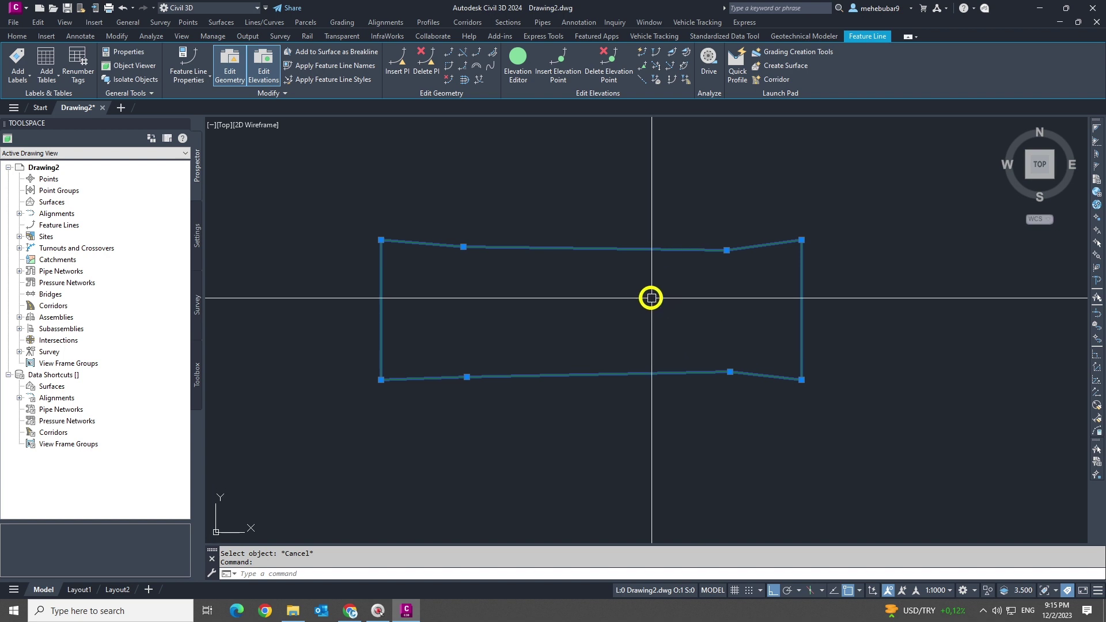
pyautogui.scroll(2, 631, 311)
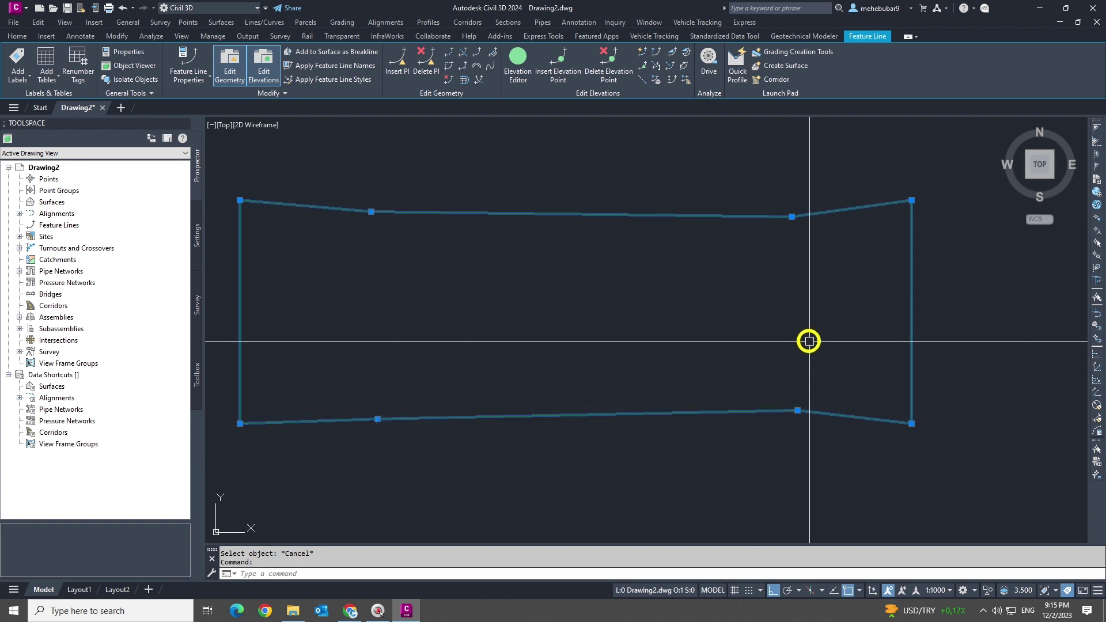
pyautogui.moveTo(632, 244); pyautogui.dragTo(642, 234, button='middle')
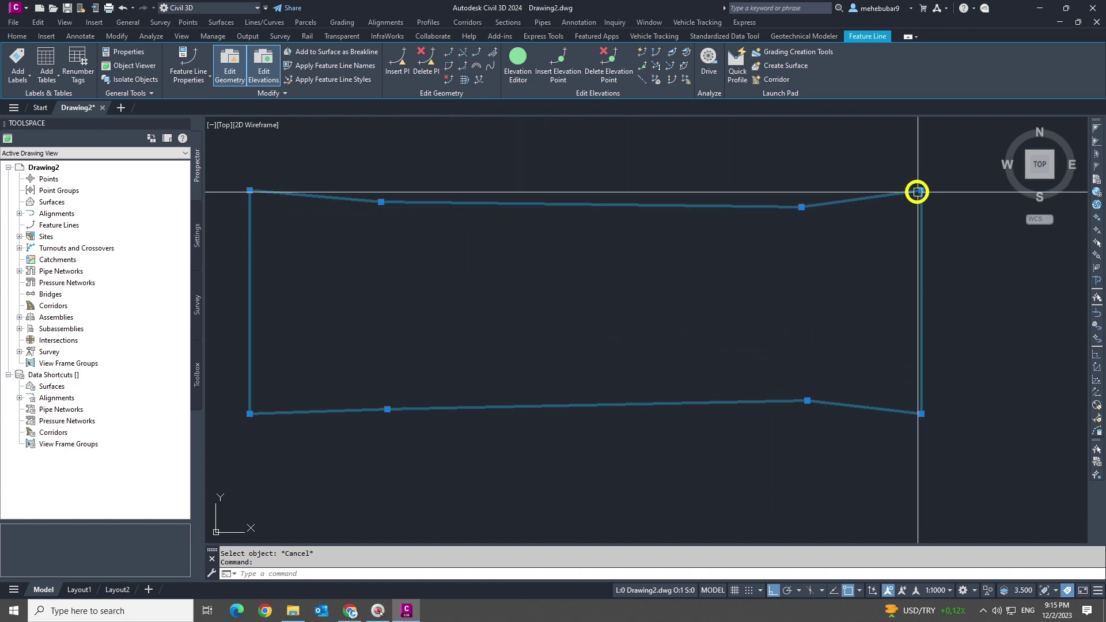
pyautogui.click(381, 202)
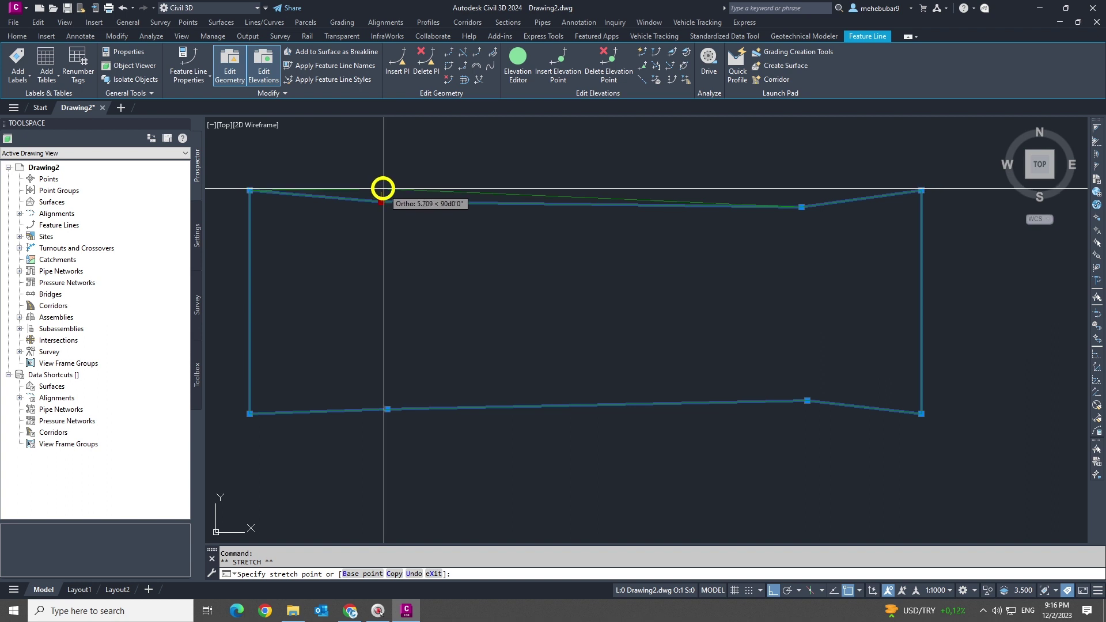
pyautogui.click(384, 190)
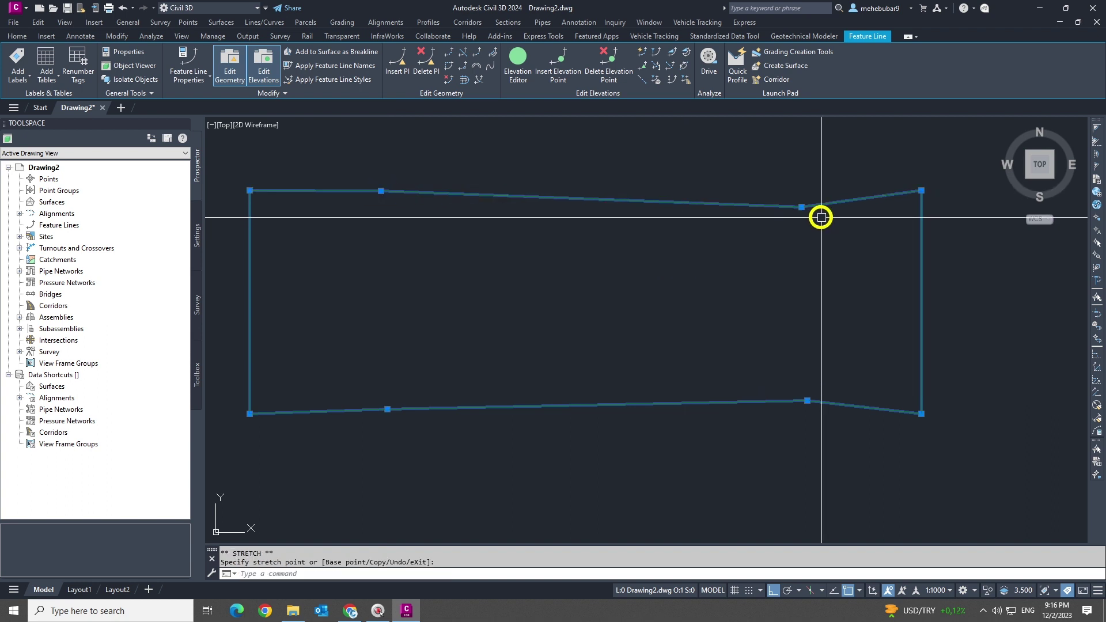
pyautogui.click(804, 208)
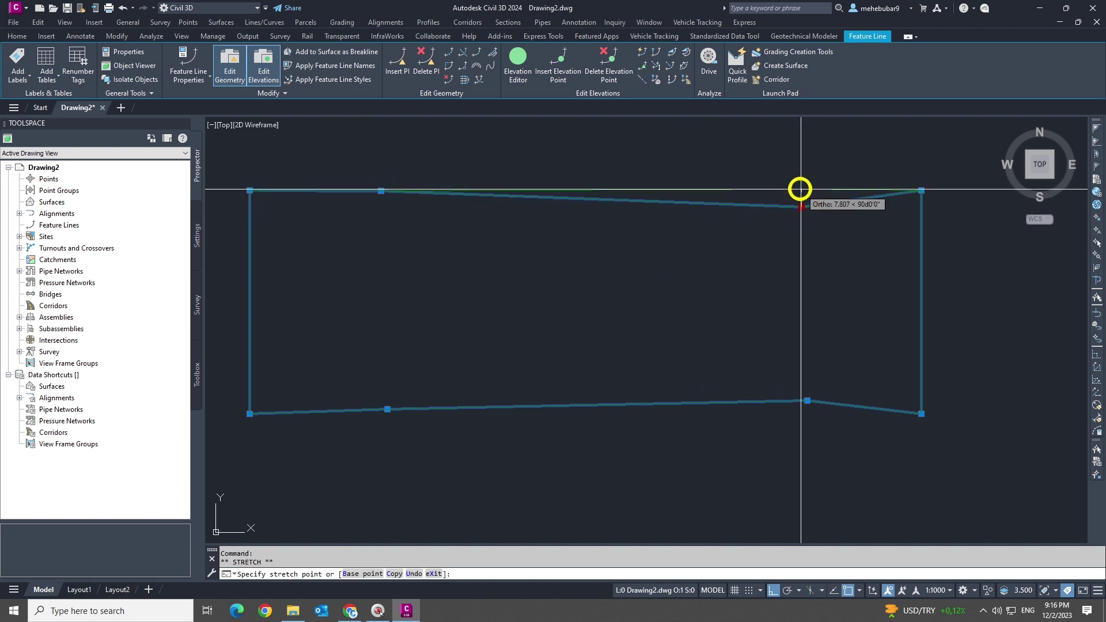
pyautogui.click(800, 189)
pyautogui.press('Escape')
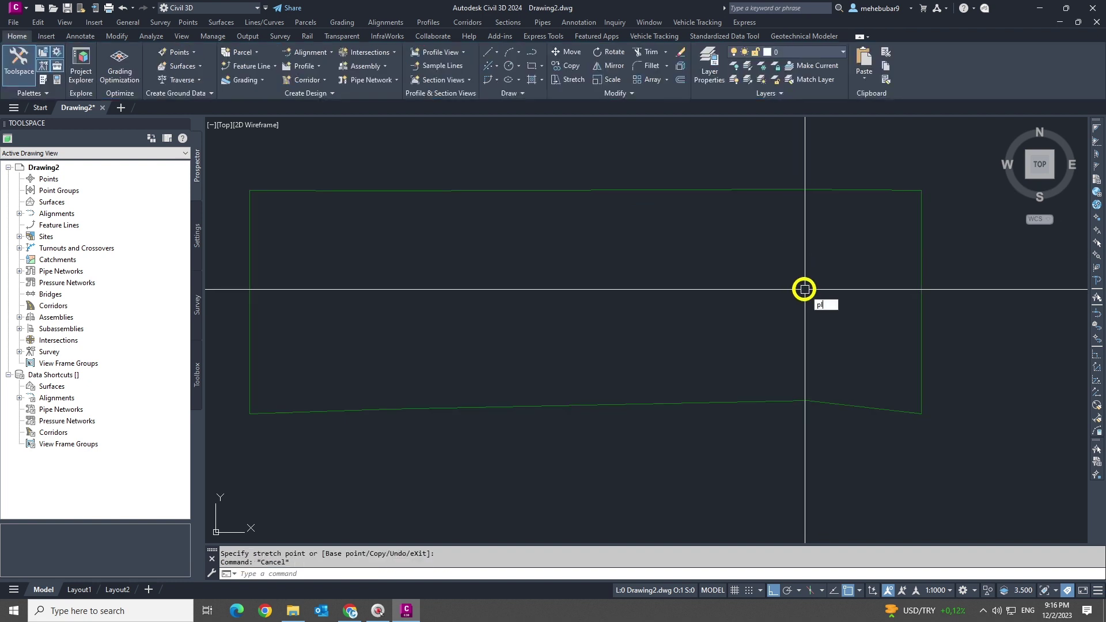
# Step: Draw a reference polyline along the upper edge, from the rectangle's upper-left corner to its upper-right corner
pyautogui.write('pl')
pyautogui.press('Return')
pyautogui.click(250, 190)
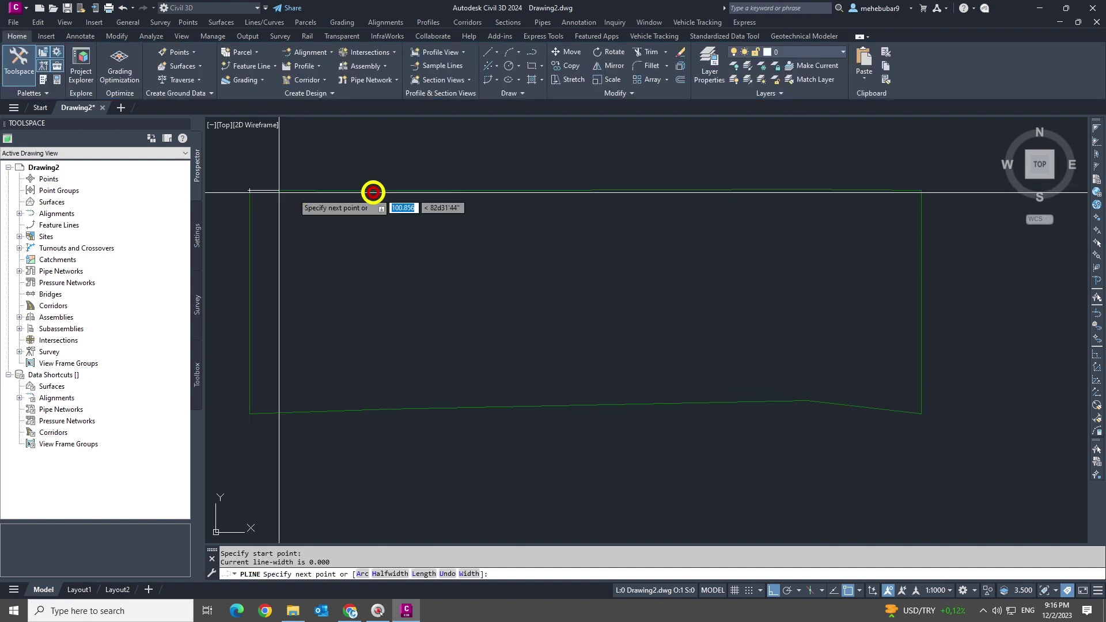
pyautogui.click(924, 185)
pyautogui.scroll(5, 822, 219)
pyautogui.press('Escape')
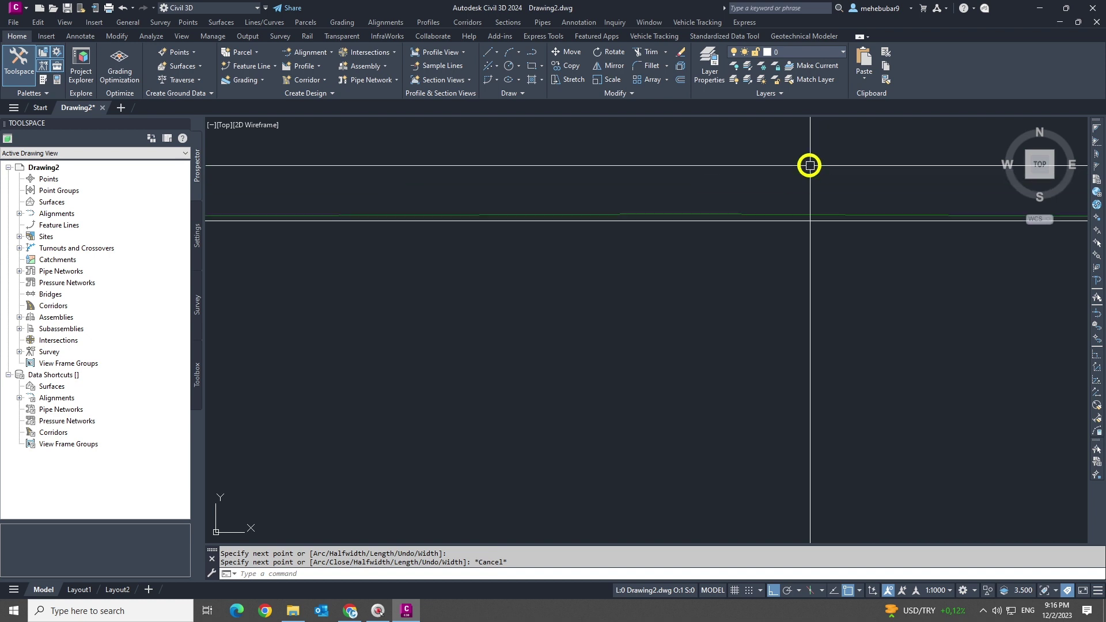
# Step: Stretch the inserted PIs on the feature line's upper edge vertically onto the reference polyline and clear the selection
pyautogui.scroll(-3, 803, 196)
pyautogui.click(780, 257)
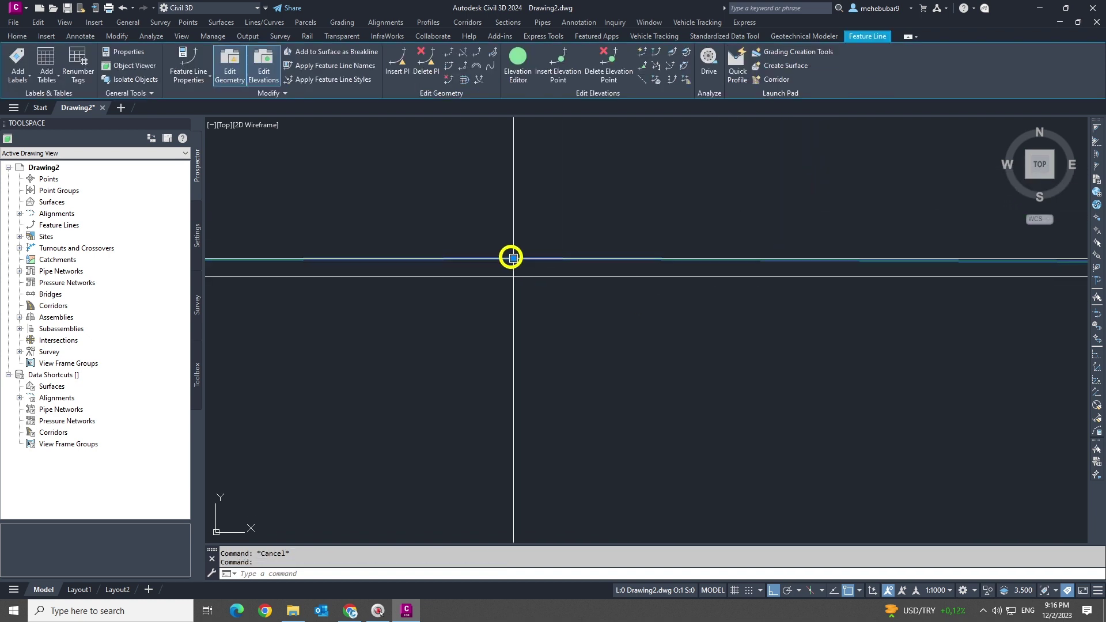
pyautogui.click(512, 258)
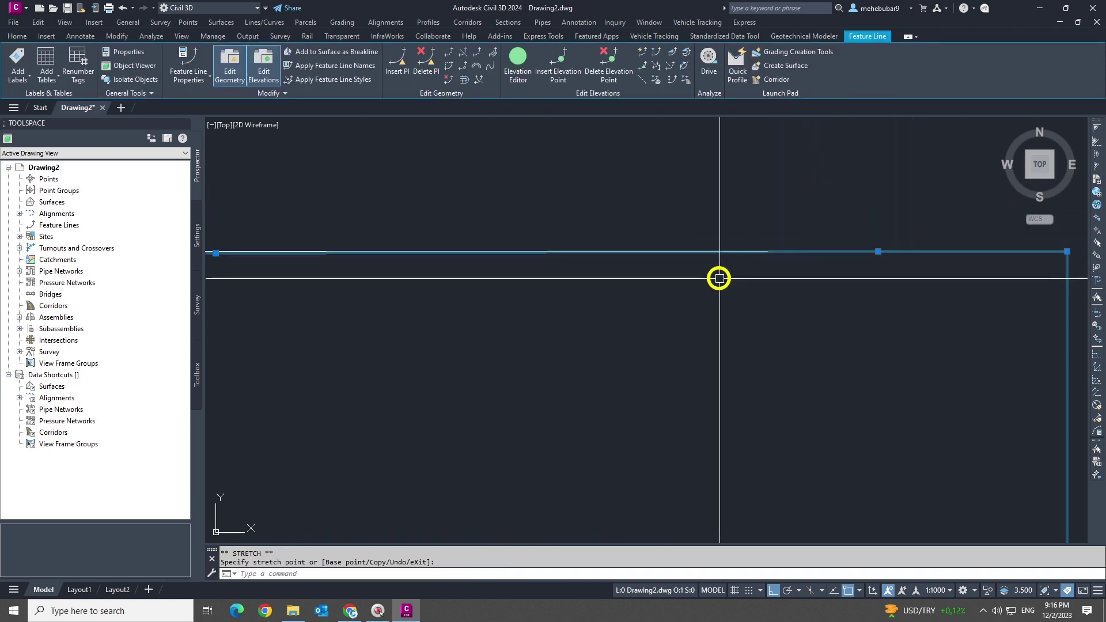
pyautogui.scroll(-3, 636, 284)
pyautogui.scroll(5, 674, 237)
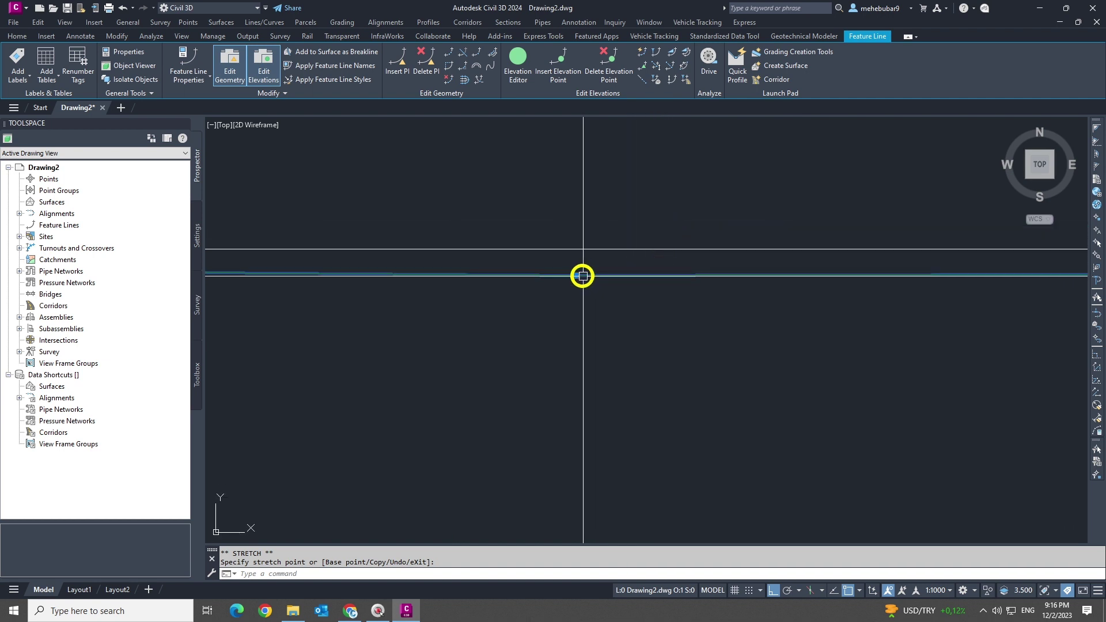
pyautogui.scroll(-4, 573, 249)
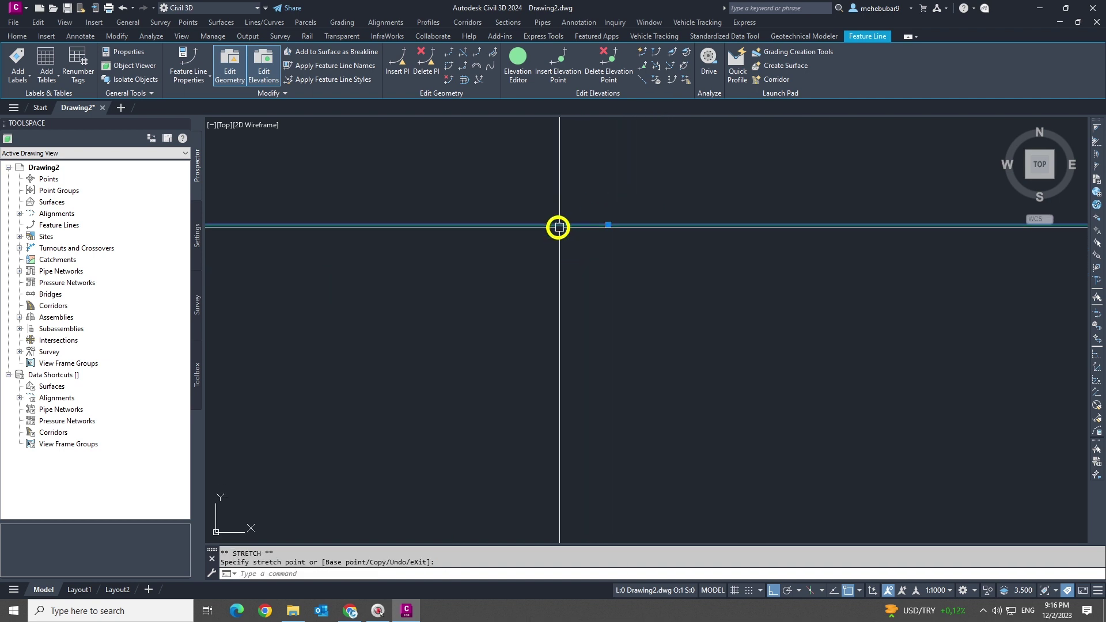
pyautogui.scroll(-2, 631, 246)
pyautogui.press('Escape')
pyautogui.press('Escape')
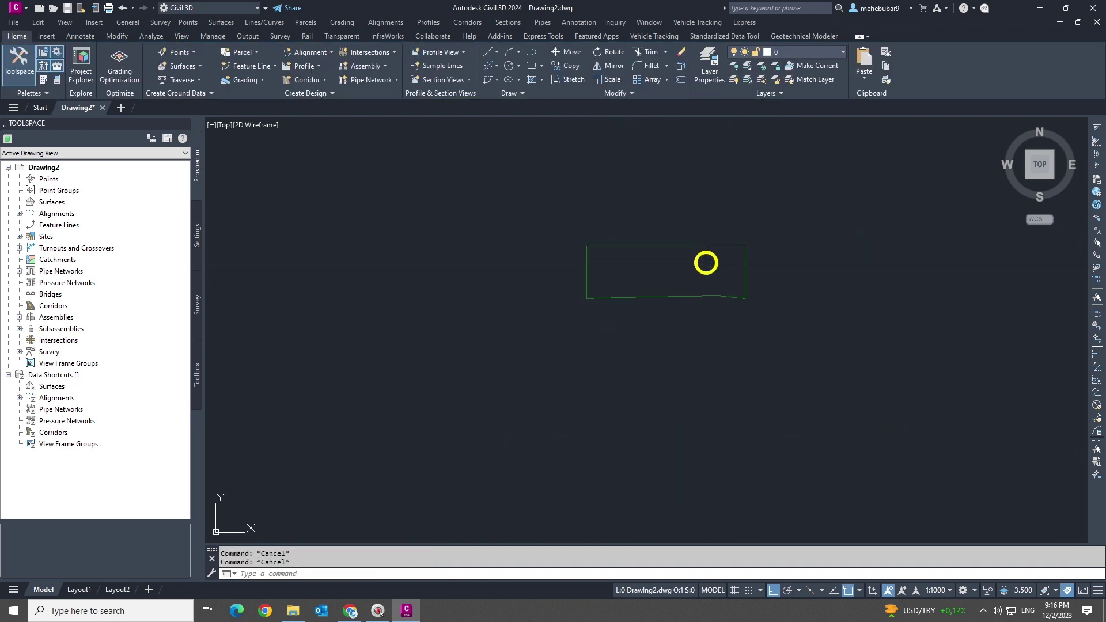
# Step: Move the reference polyline from the rectangle's upper-right corner to its lower-right corner so it spans the lower edge
pyautogui.rightClick(714, 246)
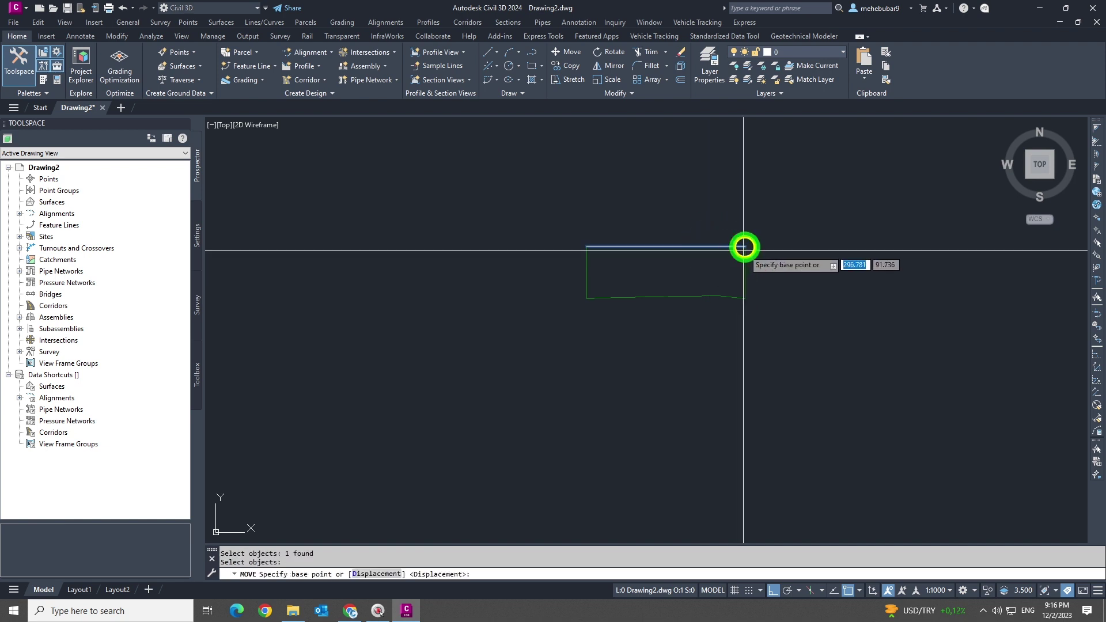
pyautogui.click(745, 247)
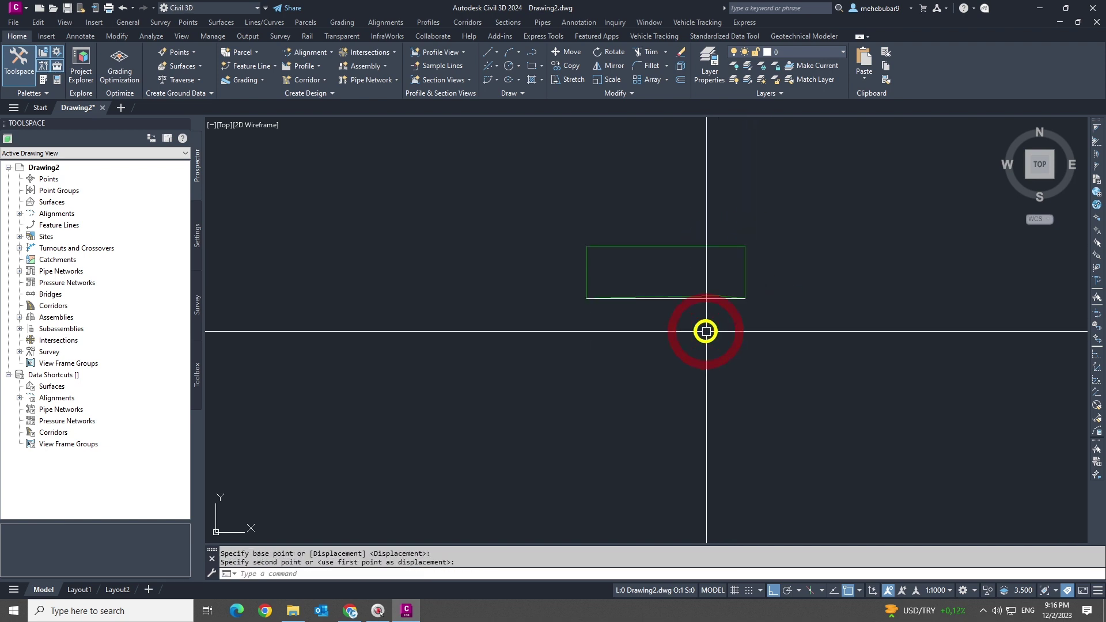
pyautogui.scroll(5, 767, 323)
pyautogui.press('Escape')
pyautogui.press('Escape')
# Step: Stretch the two inserted PIs on the feature line's lower edge down onto the reference polyline and deselect the feature line
pyautogui.click(787, 268)
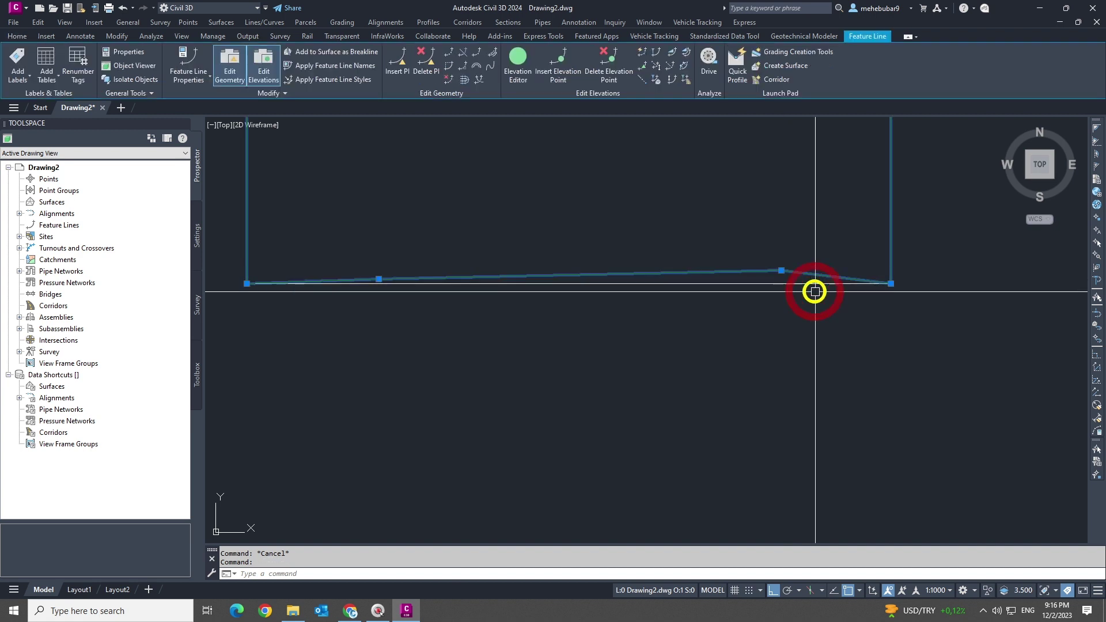
pyautogui.scroll(2, 807, 283)
pyautogui.click(765, 262)
pyautogui.scroll(-5, 807, 281)
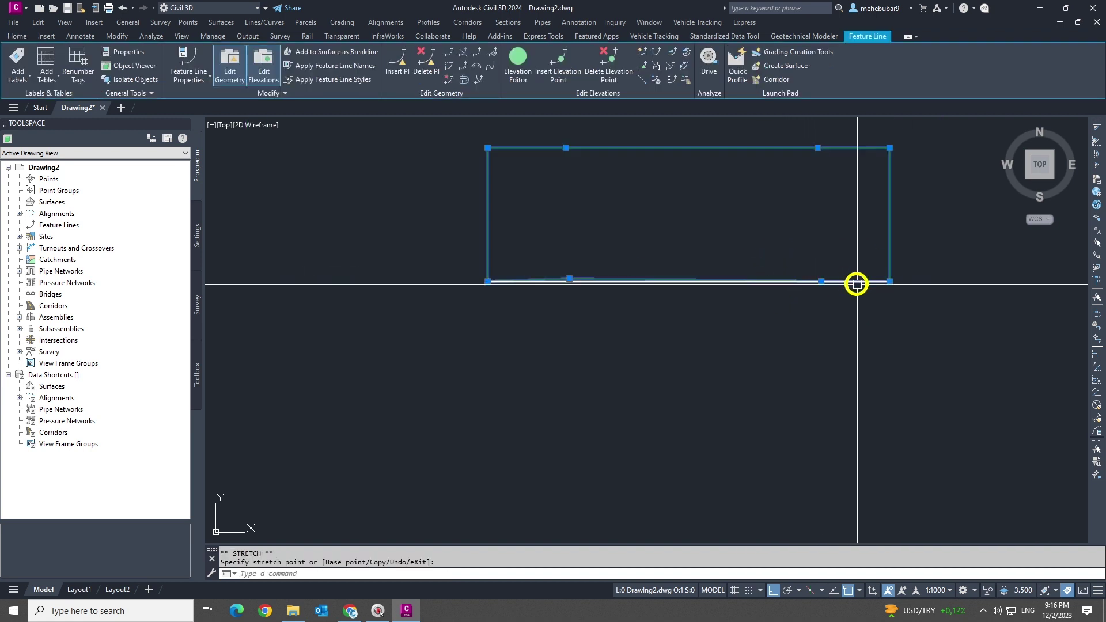
pyautogui.scroll(5, 538, 274)
pyautogui.click(524, 273)
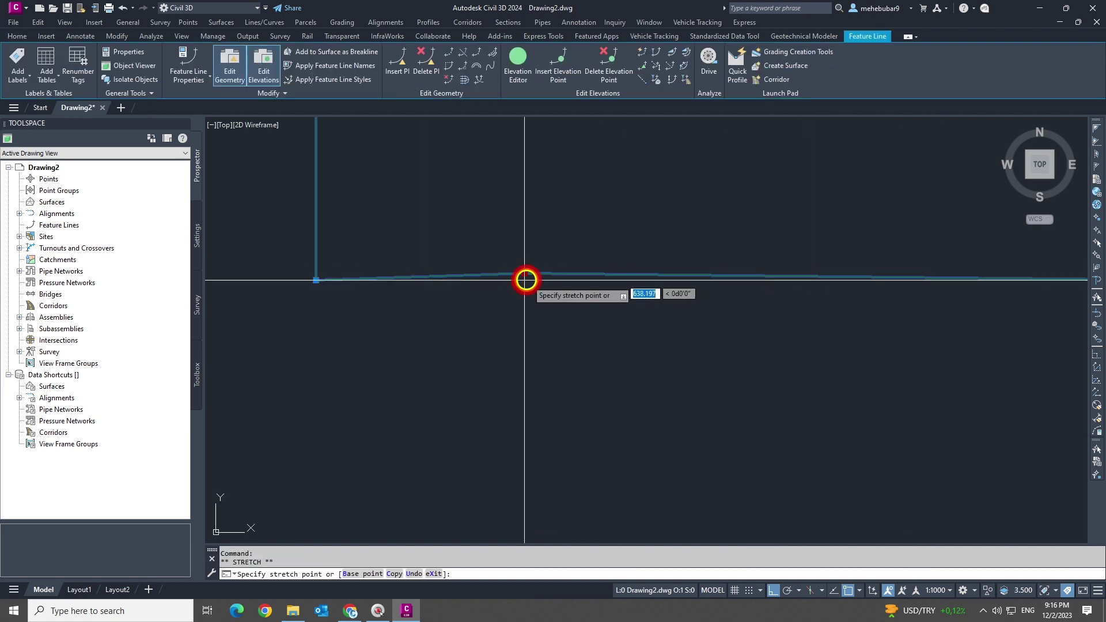
pyautogui.scroll(-3, 645, 347)
pyautogui.press('Escape')
# Step: Delete the reference polyline from the lower edge and select the rectangular feature line
pyautogui.click(657, 327)
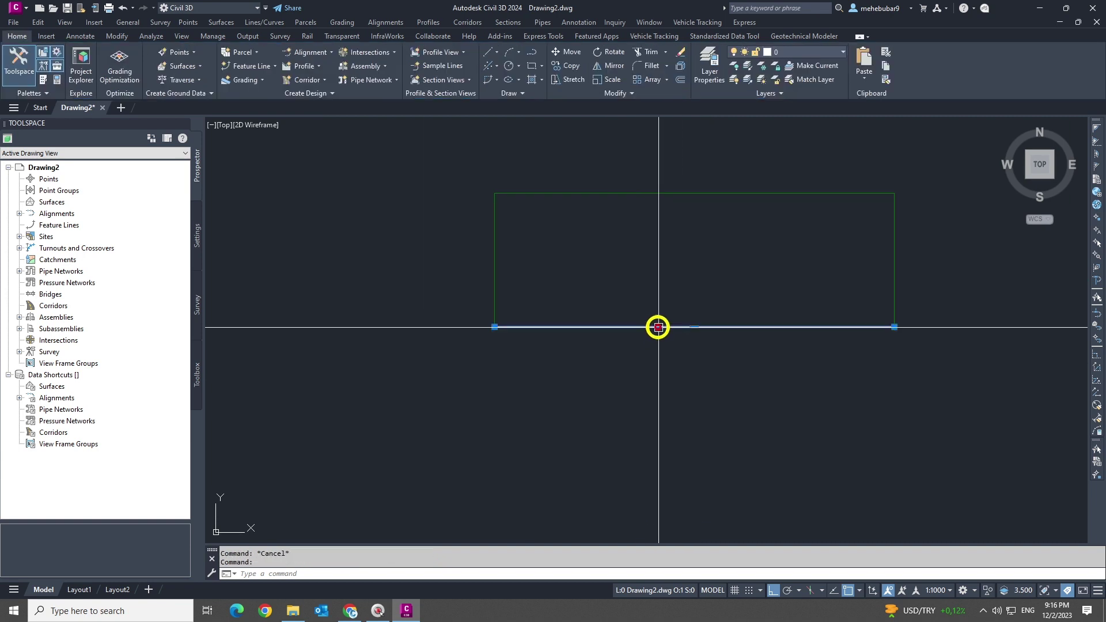
pyautogui.press('Delete')
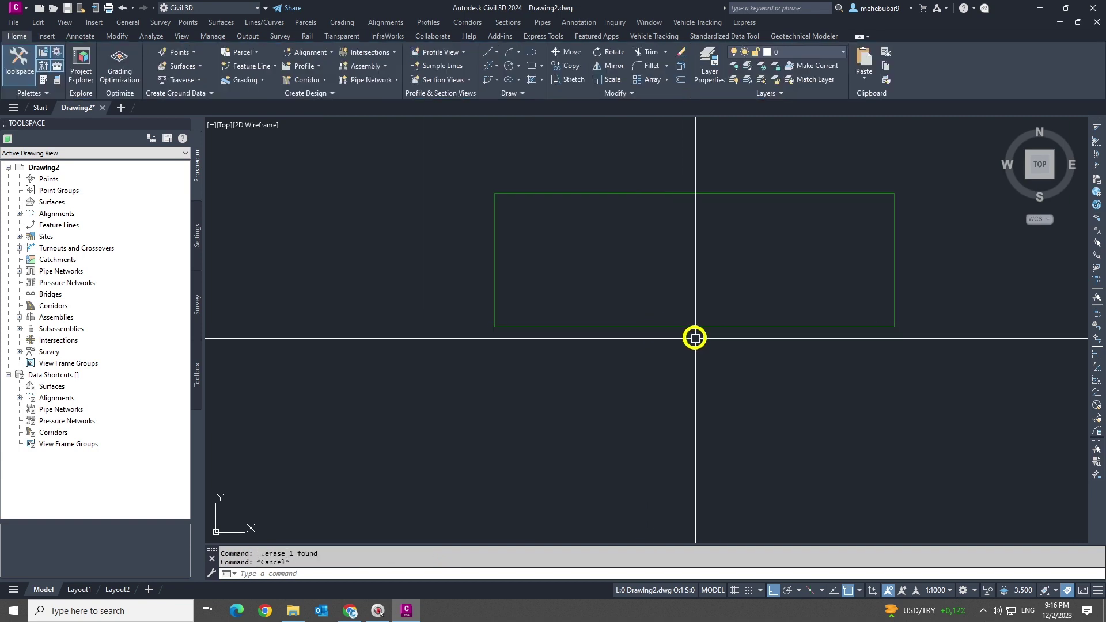
pyautogui.click(694, 326)
pyautogui.moveTo(558, 308); pyautogui.dragTo(533, 316, button='middle')
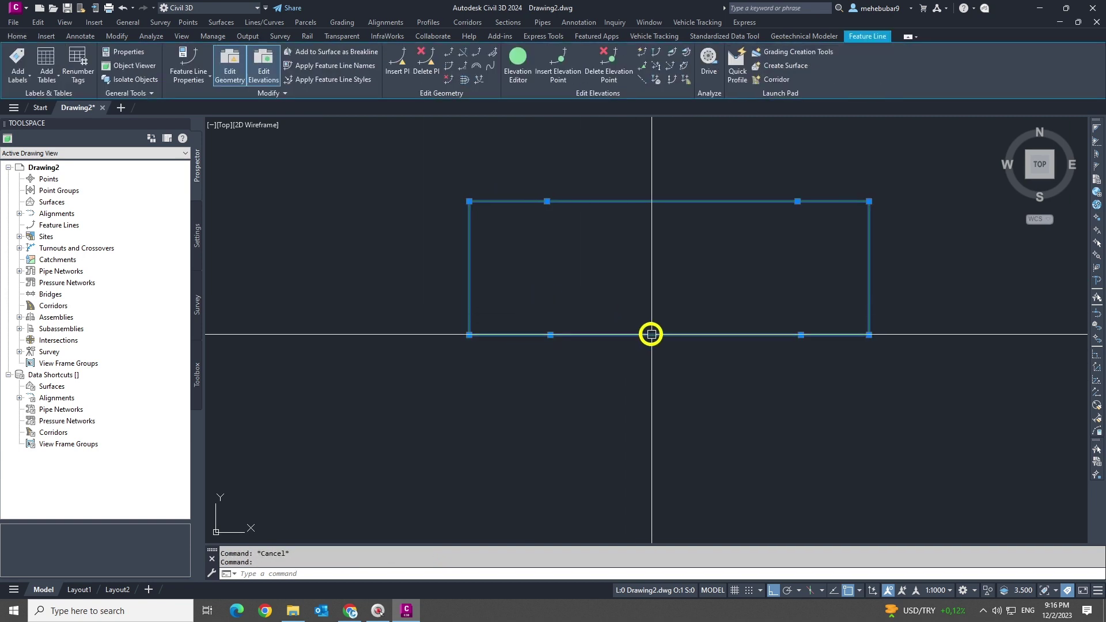
# Step: Draw a polyline across the rectangle from the left inserted PI on the lower edge to the left inserted PI on the upper edge
pyautogui.moveTo(794, 268); pyautogui.dragTo(748, 277, button='middle')
pyautogui.press('Escape')
pyautogui.write('p')
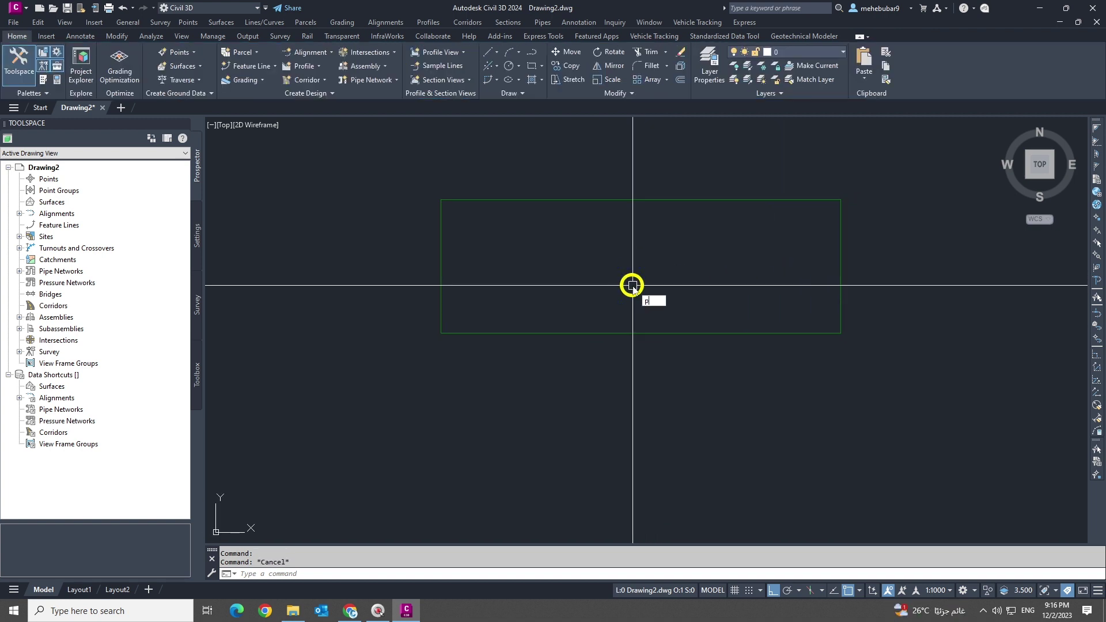
pyautogui.write('l')
pyautogui.press('Return')
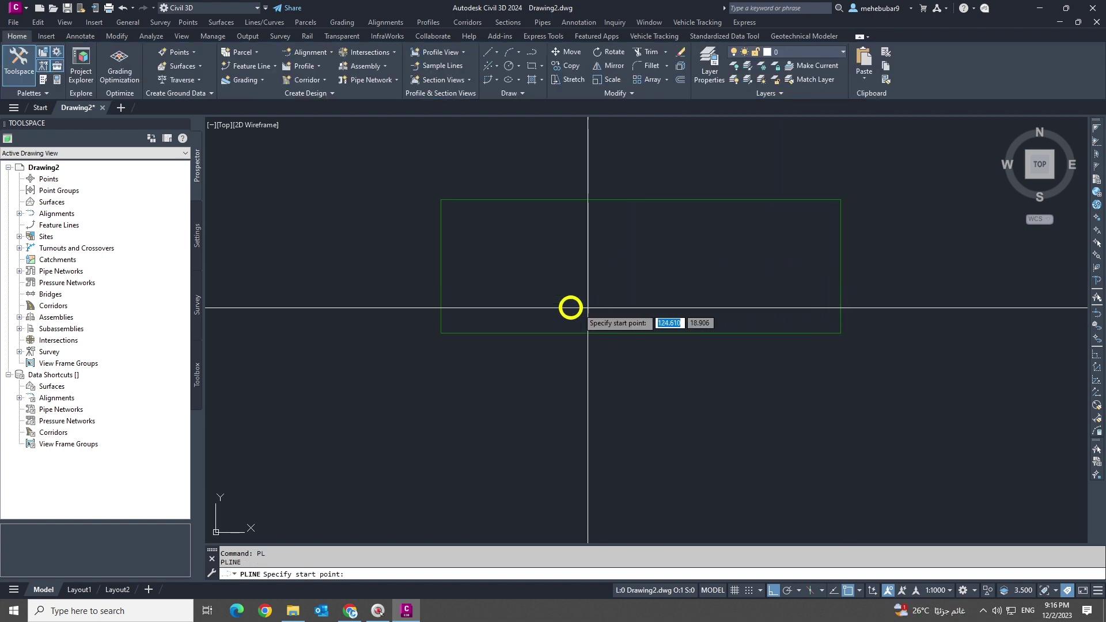
pyautogui.click(513, 335)
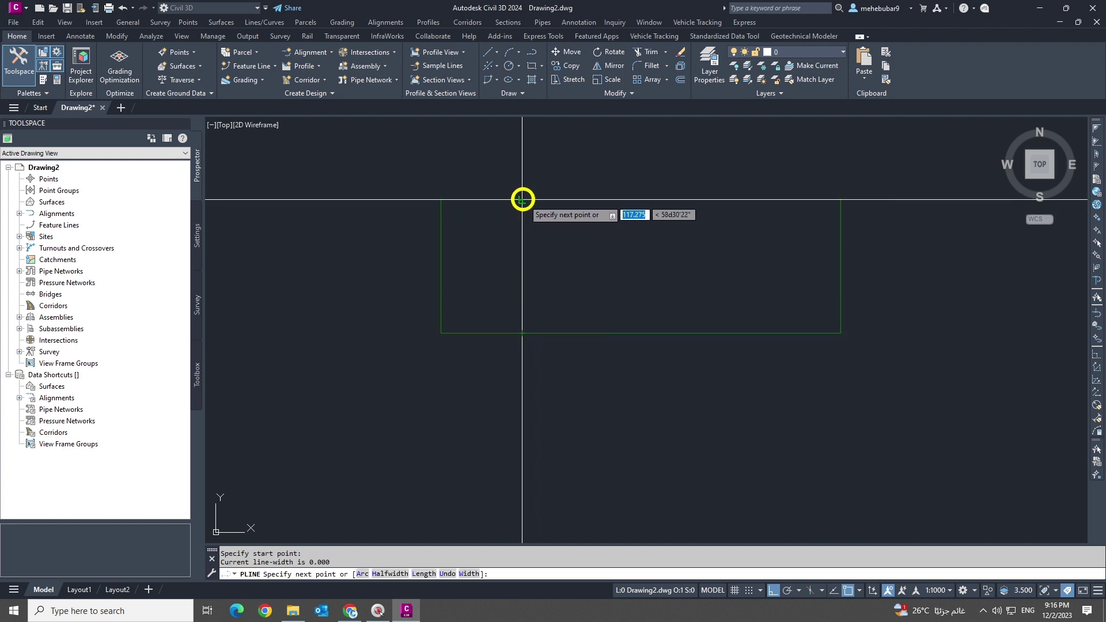
pyautogui.scroll(2, 510, 199)
pyautogui.click(510, 199)
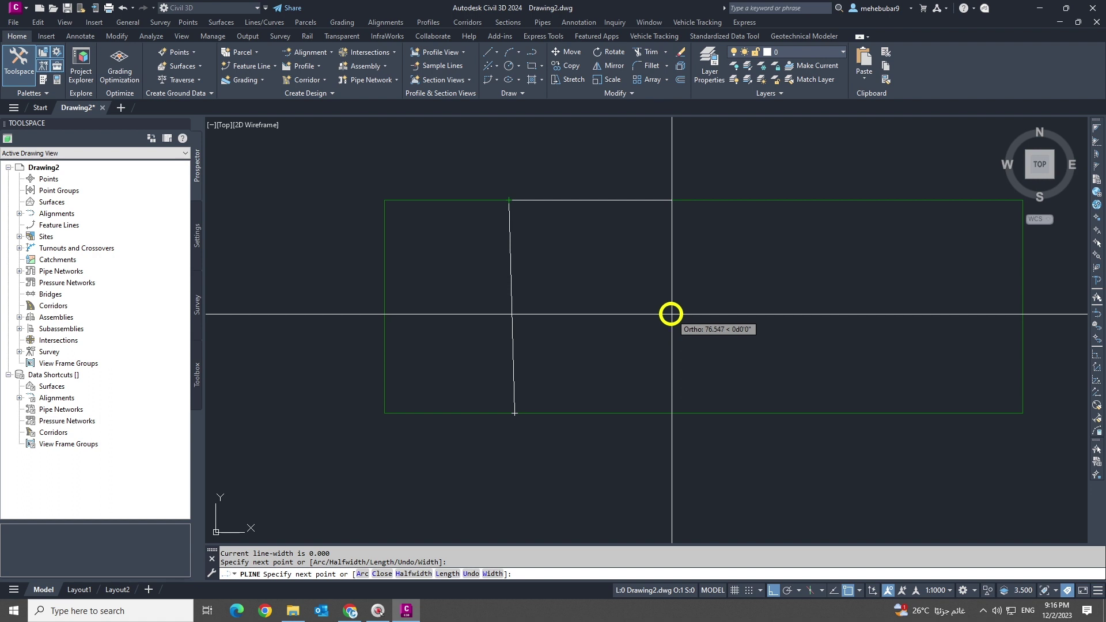
pyautogui.press('Escape')
pyautogui.press('Escape')
# Step: Stretch the upper end of the left cross polyline along the rectangle's upper edge so the polyline is perpendicular to it
pyautogui.click(507, 236)
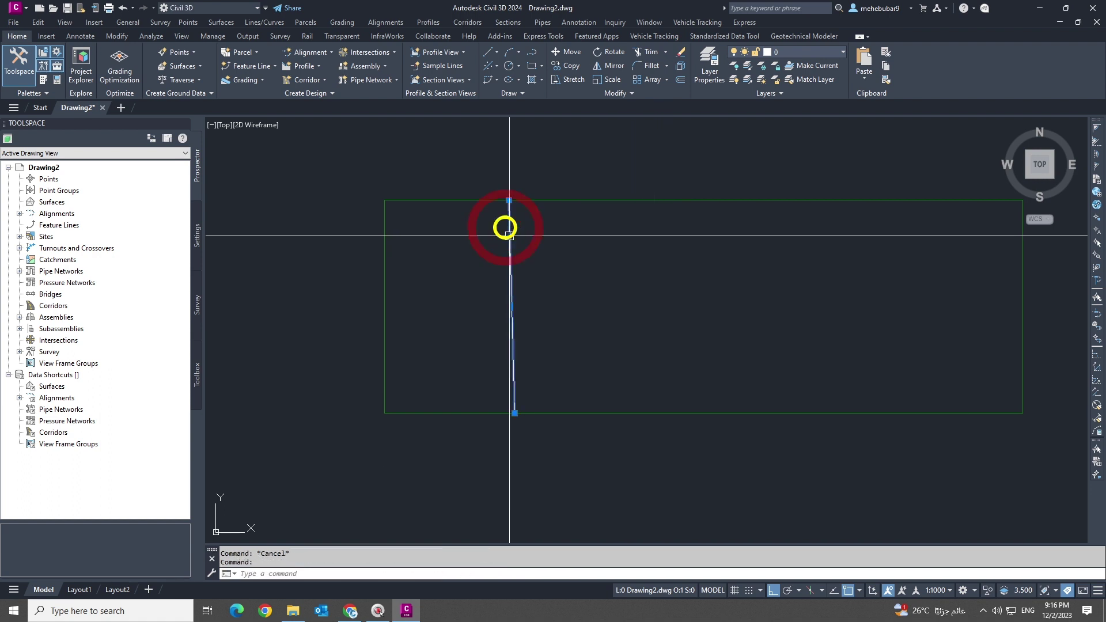
pyautogui.scroll(3, 510, 227)
pyautogui.click(522, 229)
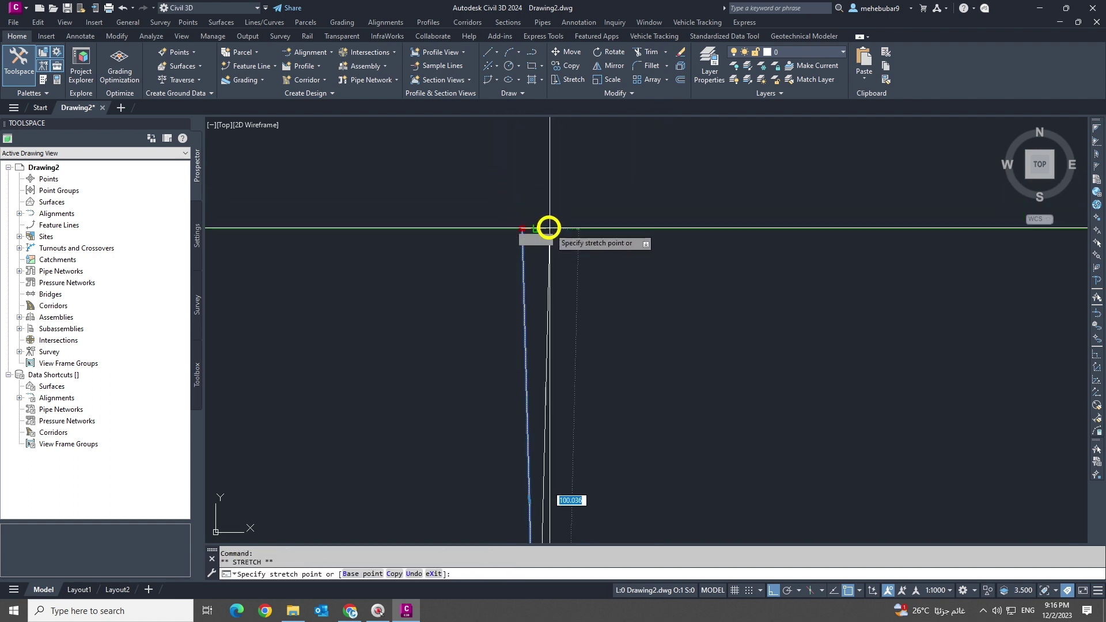
pyautogui.click(625, 240)
# Step: Stretch the feature line's upper-left inserted PI onto the upper end of the left cross polyline and deselect the feature line
pyautogui.click(522, 229)
pyautogui.press('Escape')
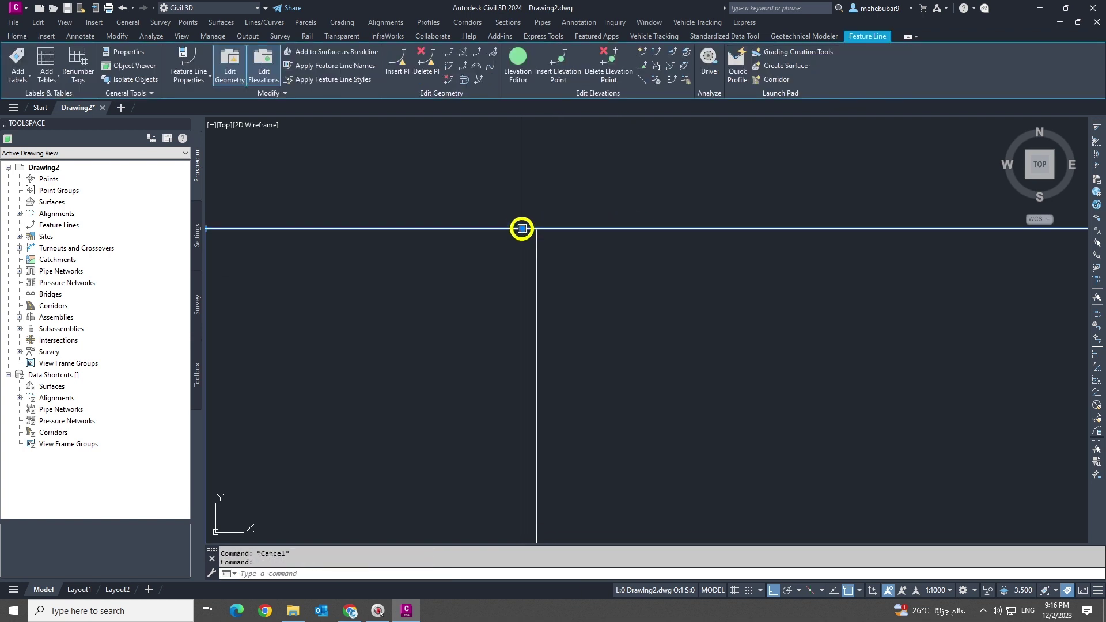
pyautogui.click(522, 229)
pyautogui.scroll(-3, 581, 294)
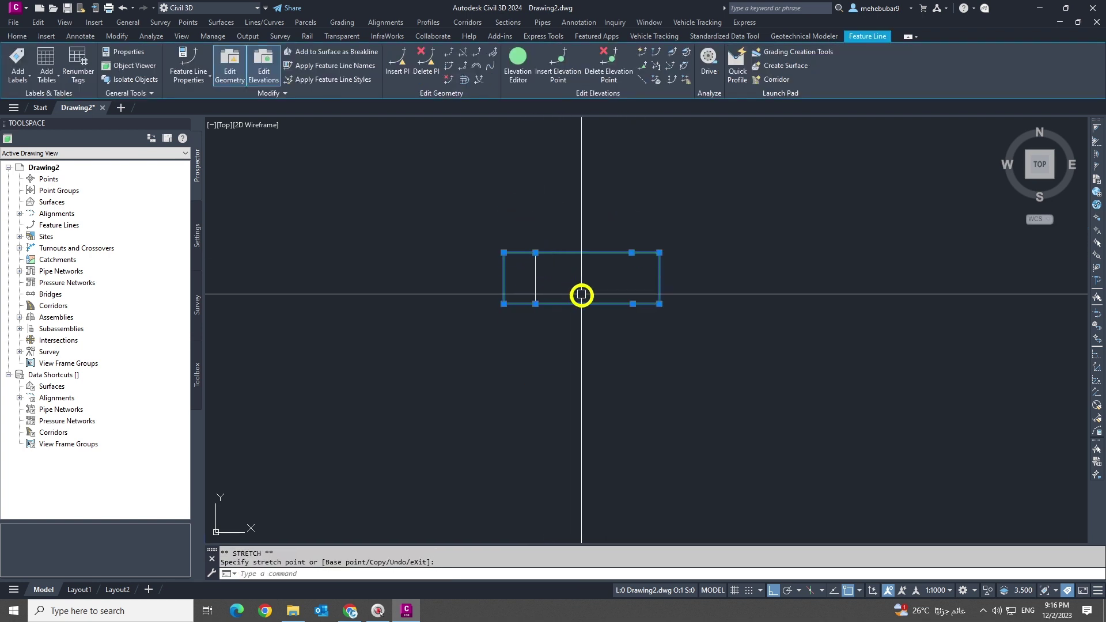
pyautogui.scroll(3, 587, 267)
pyautogui.press('Escape')
pyautogui.press('Escape')
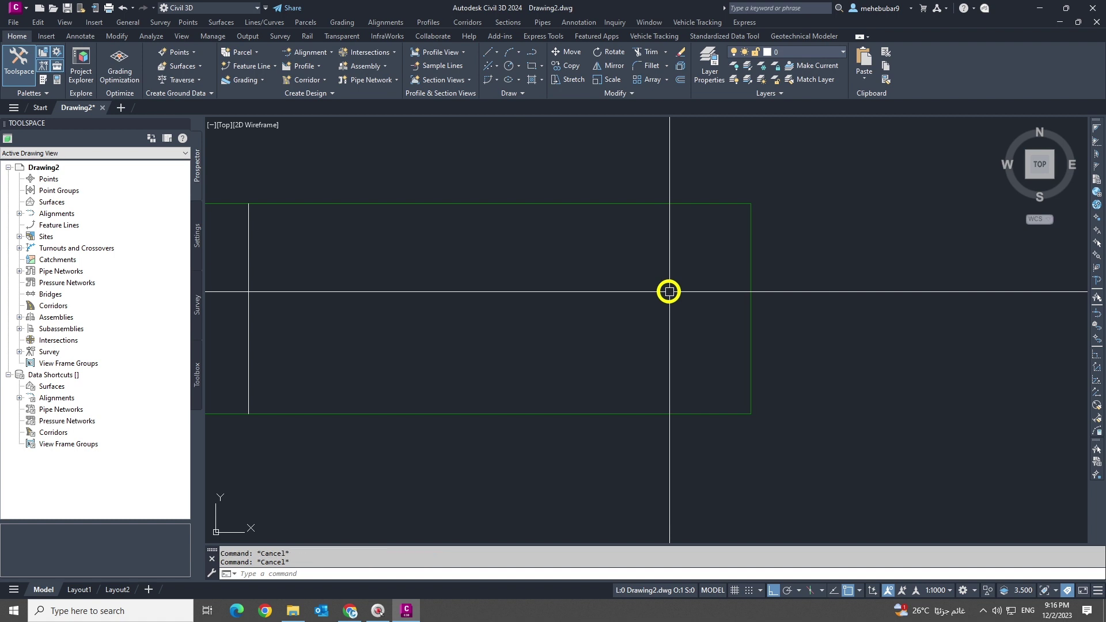
# Step: Draw a polyline from the right inserted PI on the upper edge perpendicular to the rectangle's lower edge
pyautogui.write('pl')
pyautogui.press('Return')
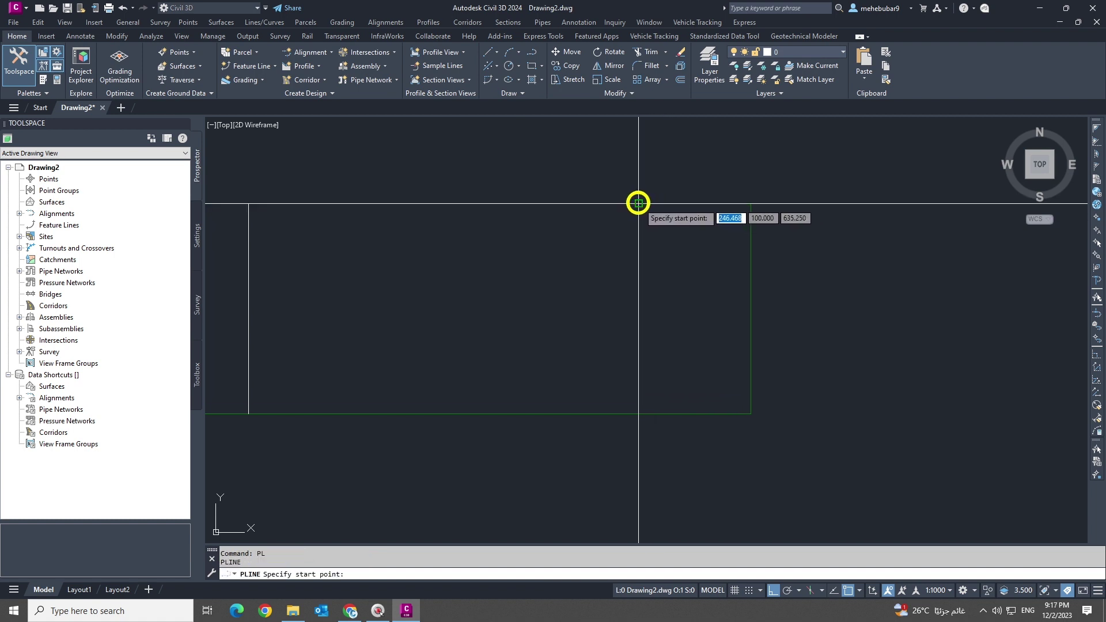
pyautogui.click(639, 203)
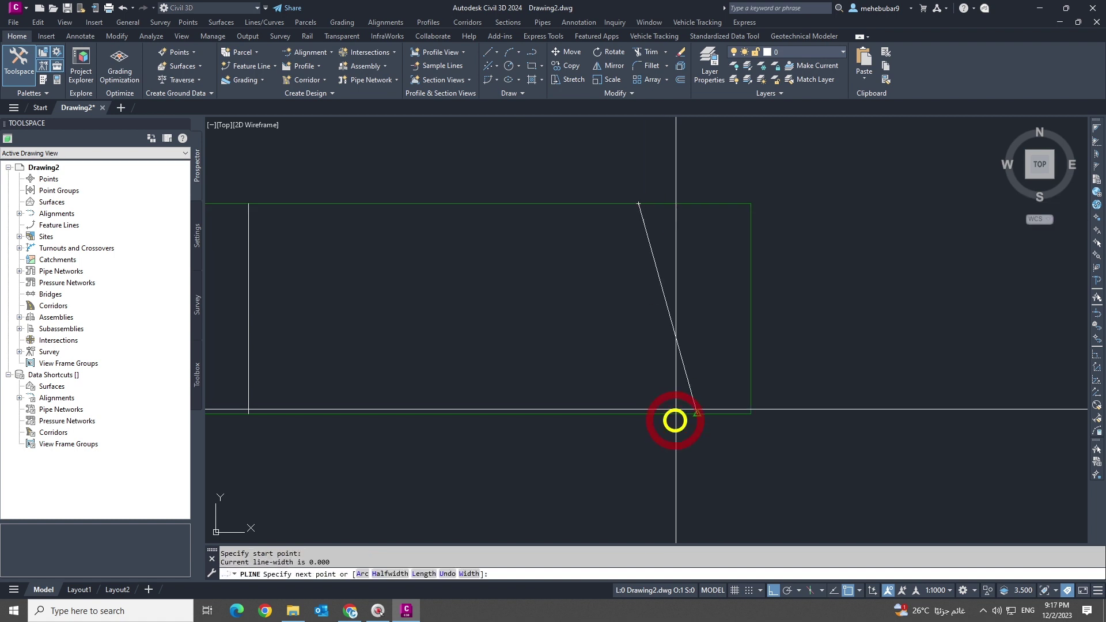
pyautogui.click(638, 414)
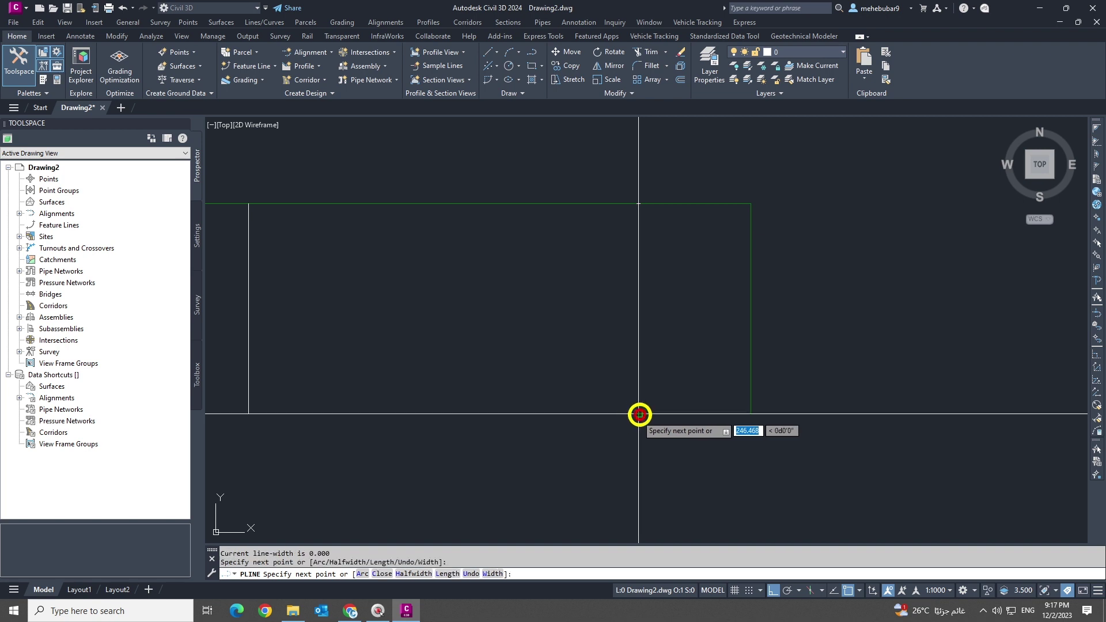
pyautogui.press('Escape')
# Step: Stretch the feature line's lower-right inserted PI onto the lower end of the right cross polyline and clear the selection
pyautogui.click(662, 410)
pyautogui.click(660, 413)
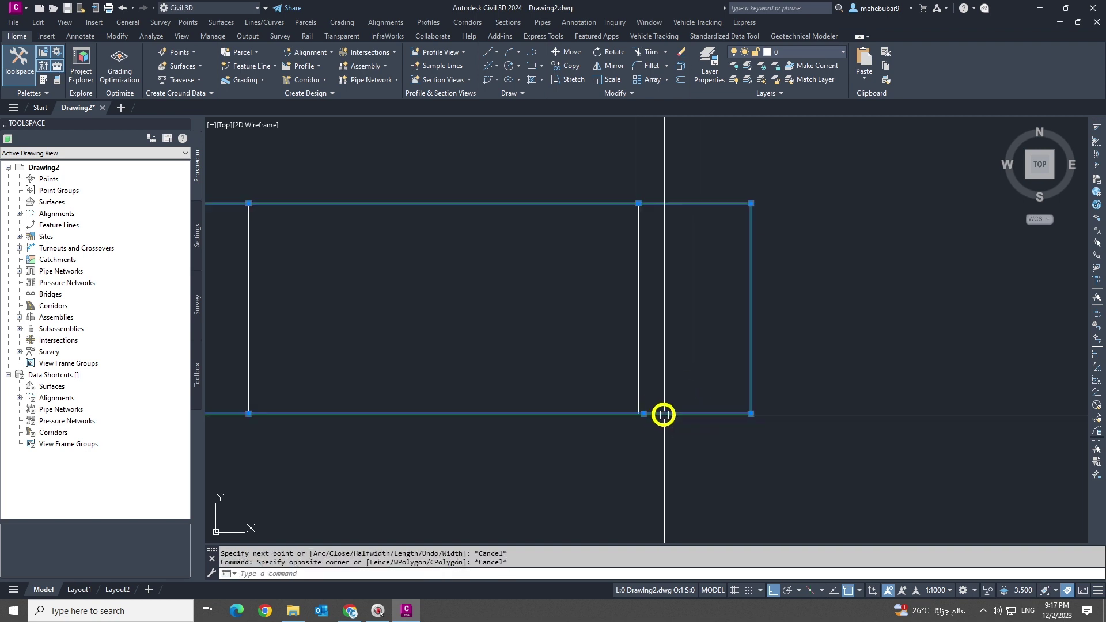
pyautogui.click(640, 411)
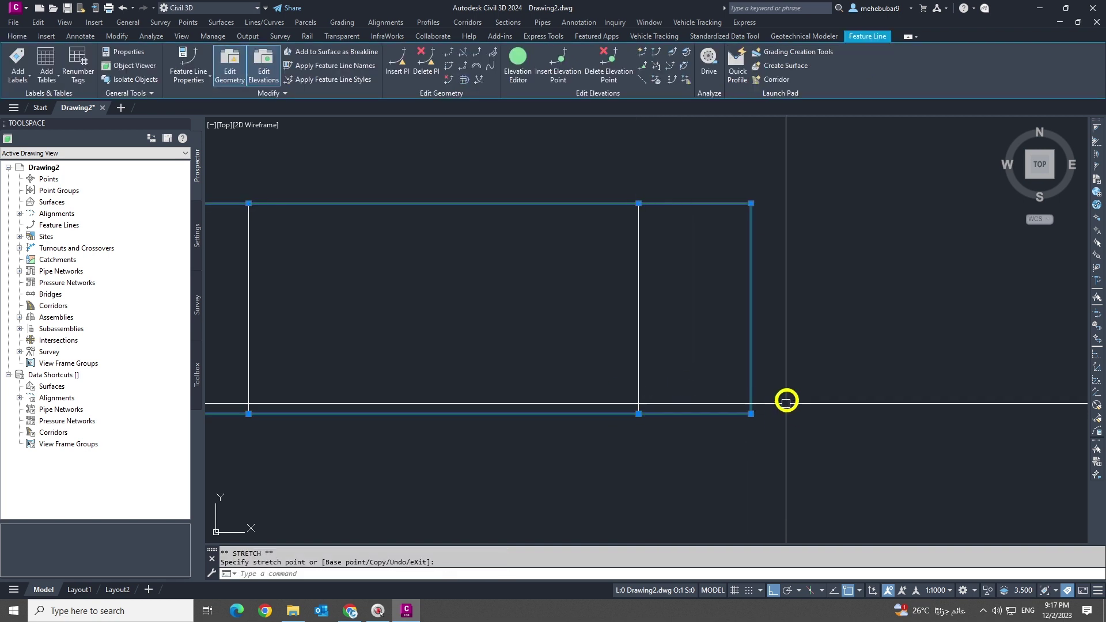
pyautogui.scroll(-3, 786, 400)
pyautogui.press('Escape')
pyautogui.scroll(2, 677, 373)
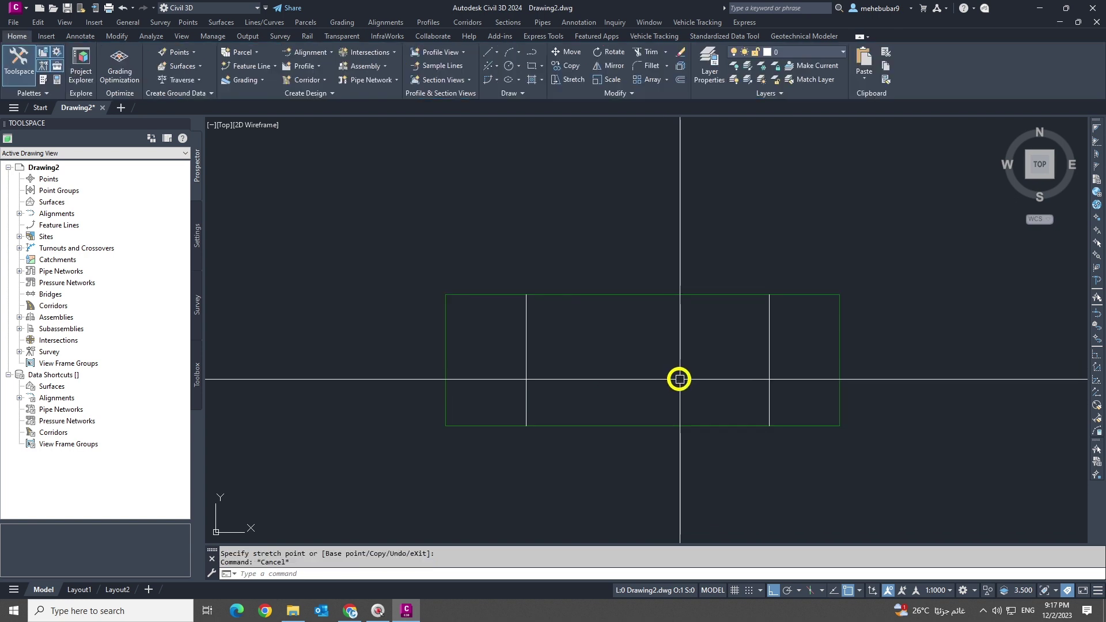
pyautogui.press('Escape')
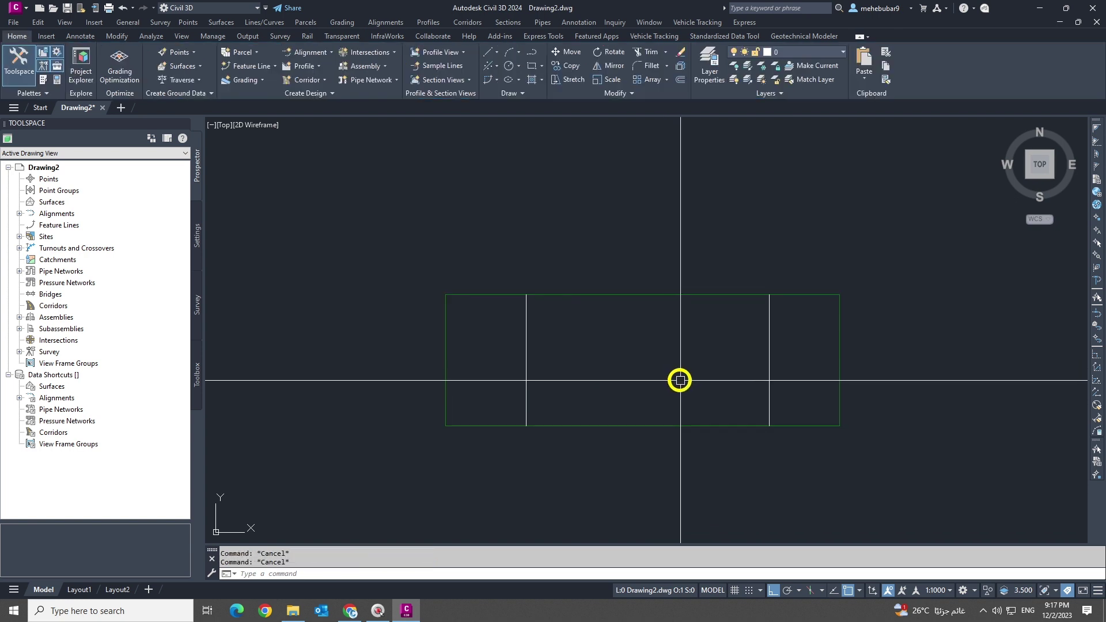
# Step: Offset the left and right cross polylines by 10 m toward the middle of the rectangle
pyautogui.write('o')
pyautogui.press('Return')
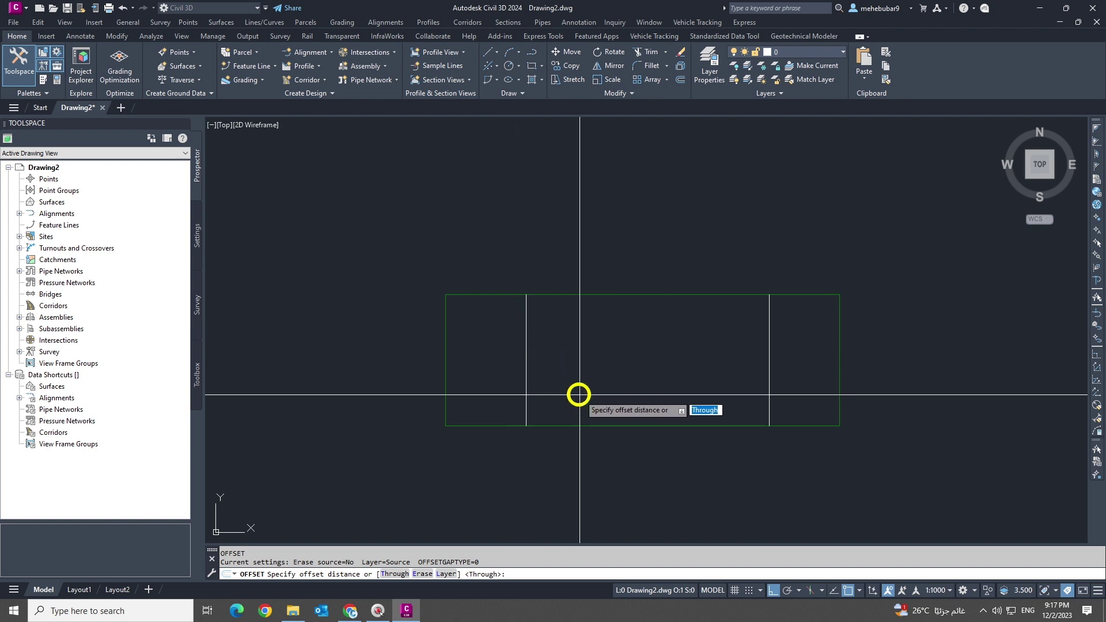
pyautogui.write('10')
pyautogui.press('Return')
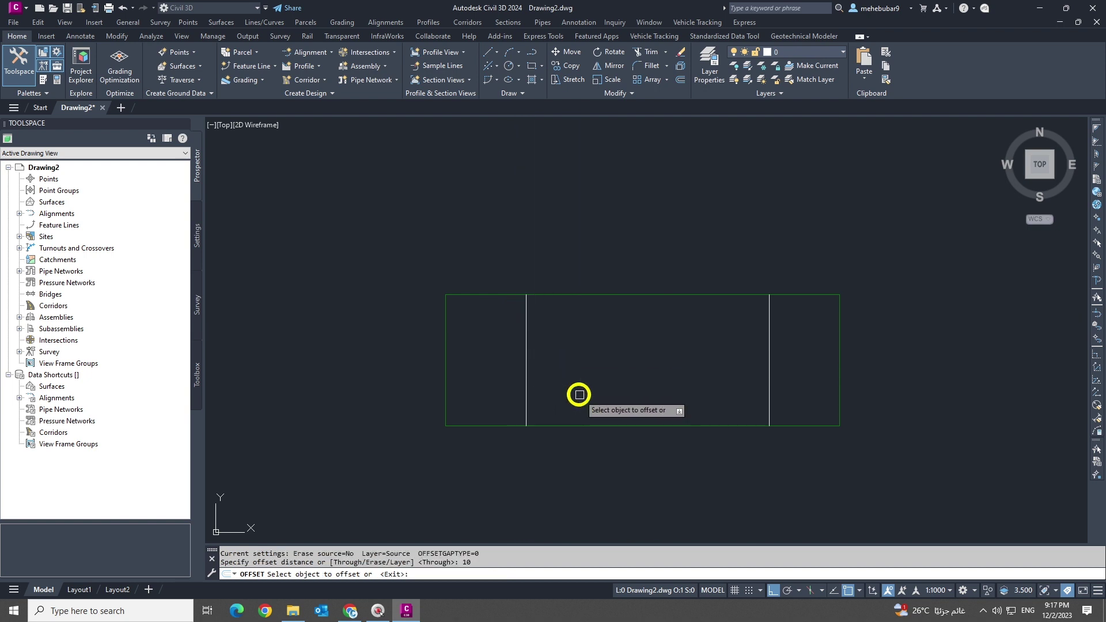
pyautogui.click(526, 359)
pyautogui.click(544, 360)
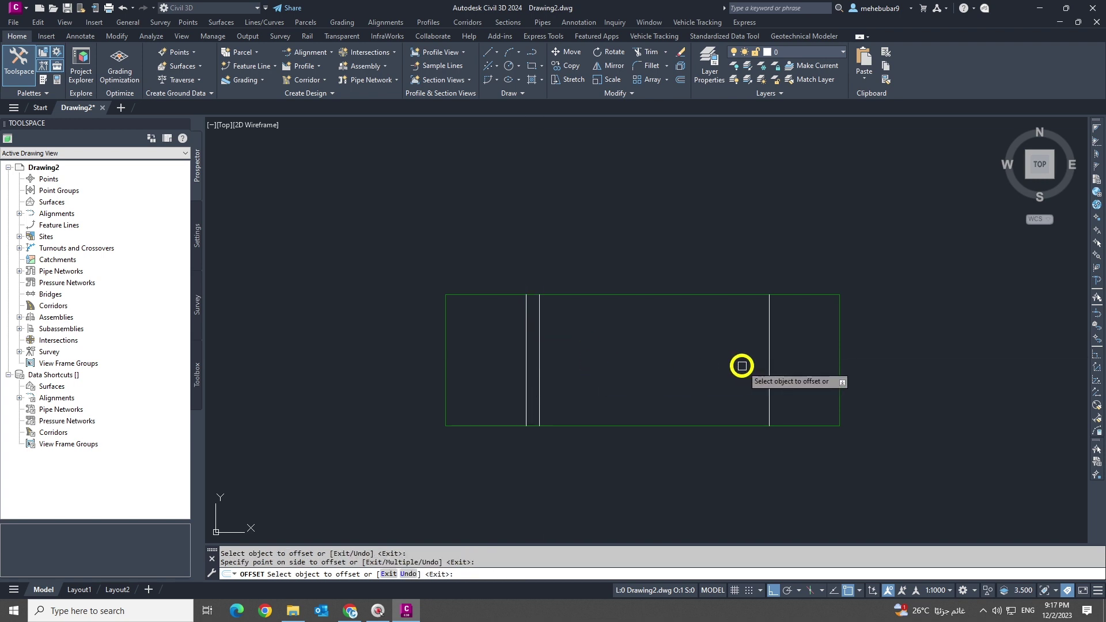
pyautogui.click(769, 361)
pyautogui.click(694, 363)
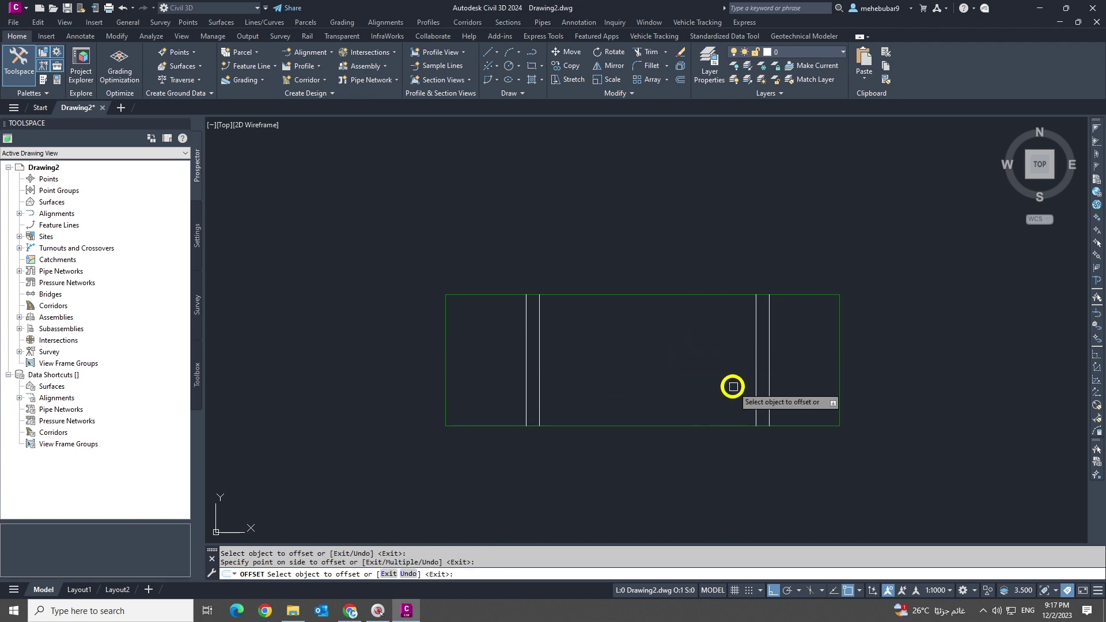
pyautogui.scroll(2, 743, 367)
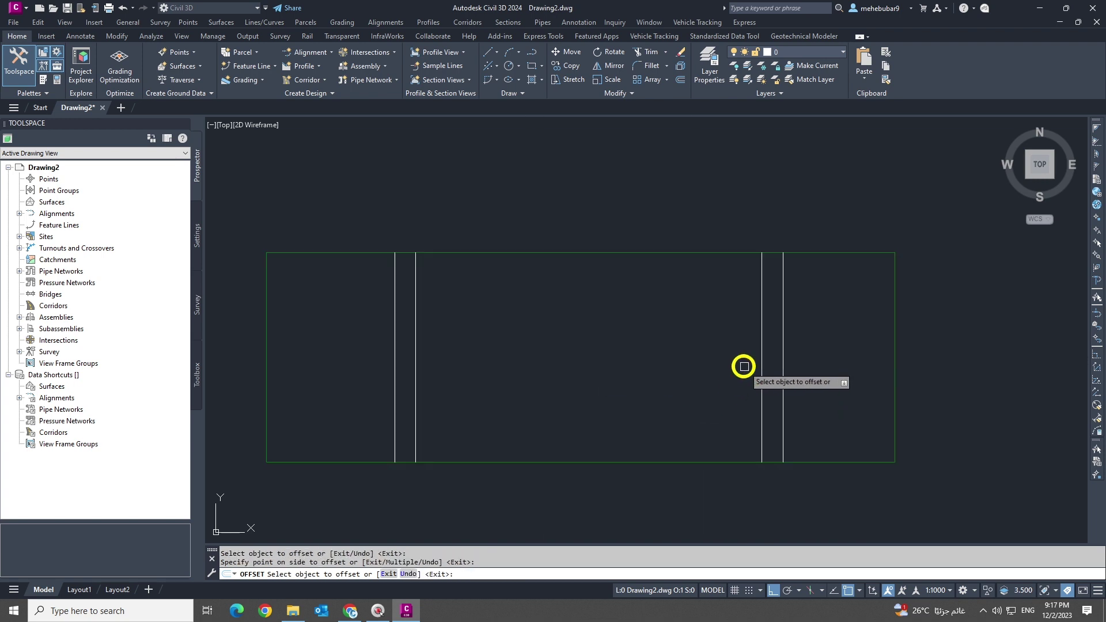
pyautogui.press('Escape')
pyautogui.press('Escape')
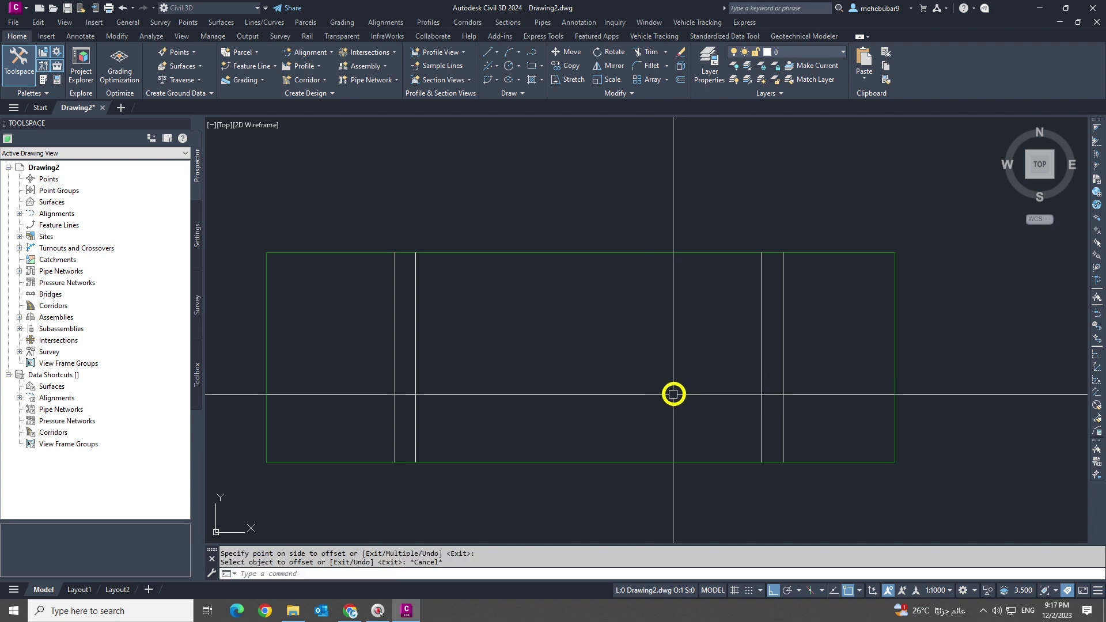
# Step: Insert PIs at elevation 622.50 on the feature line's upper edge where the two offset polylines meet it
pyautogui.click(456, 254)
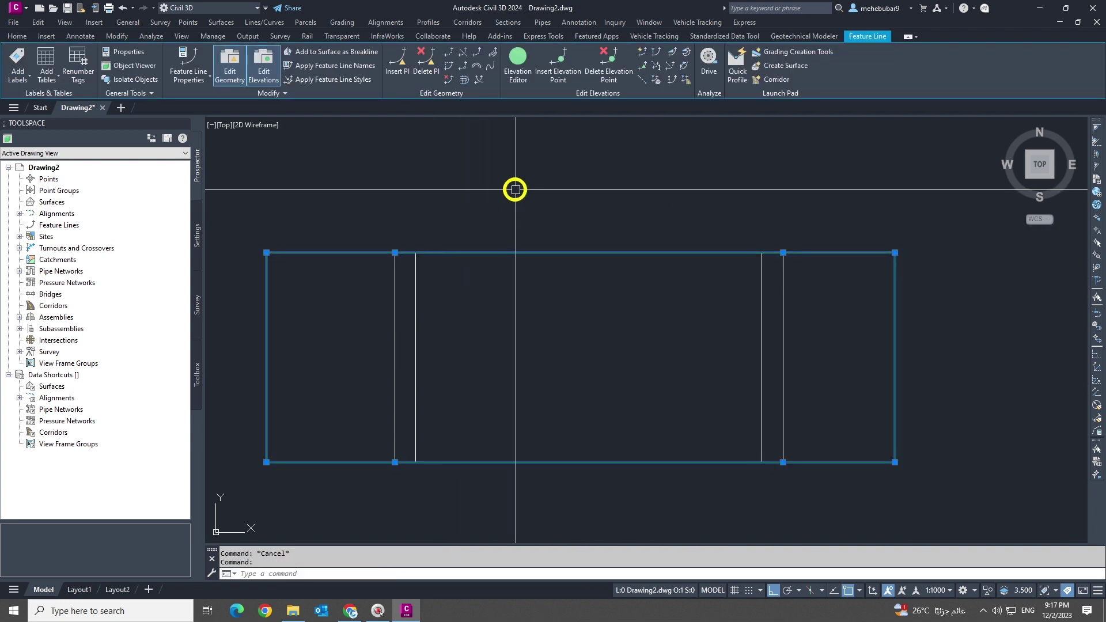
pyautogui.click(393, 62)
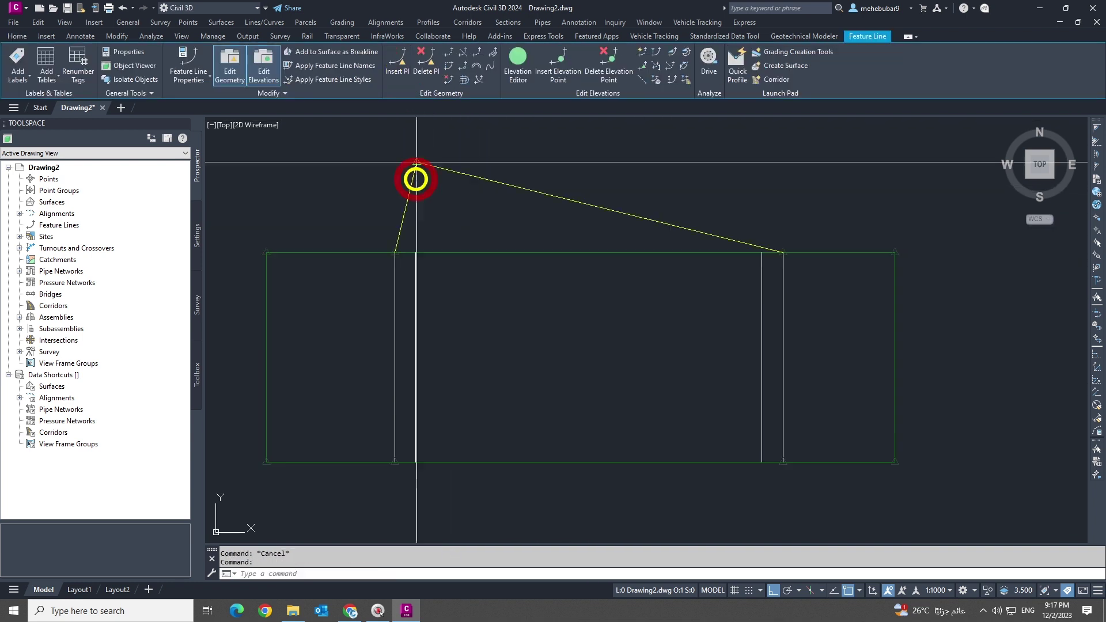
pyautogui.click(417, 252)
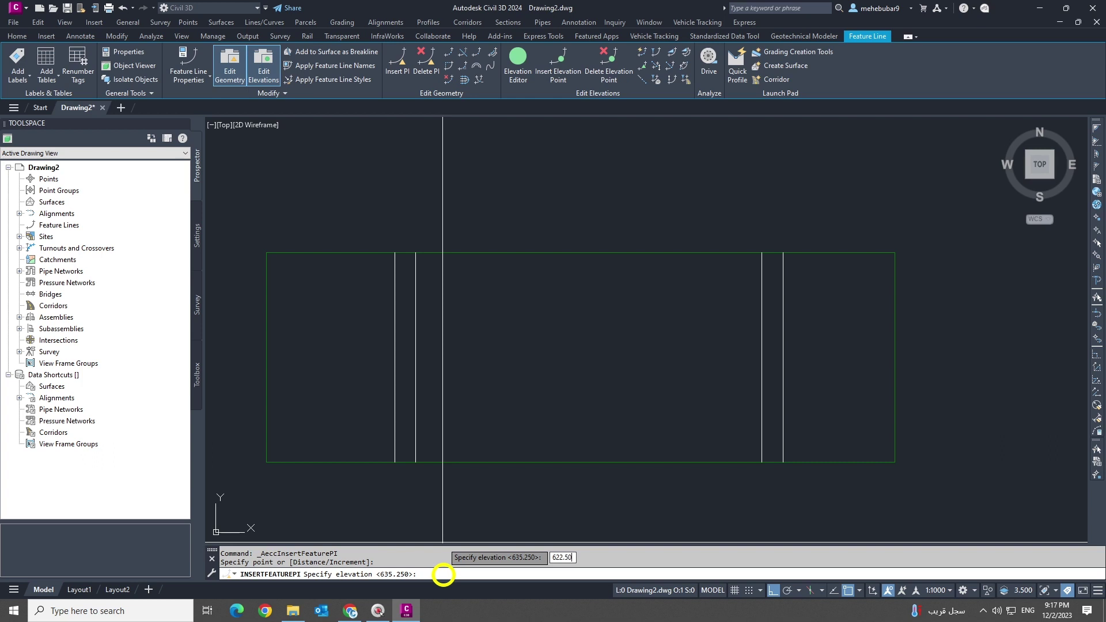
pyautogui.press('Return')
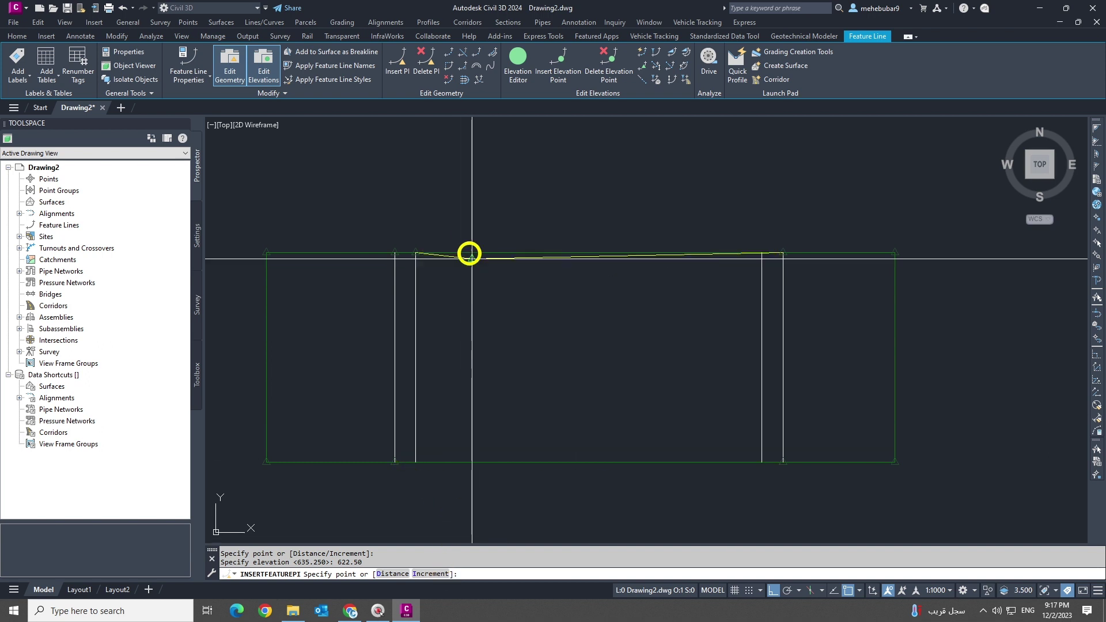
pyautogui.click(763, 253)
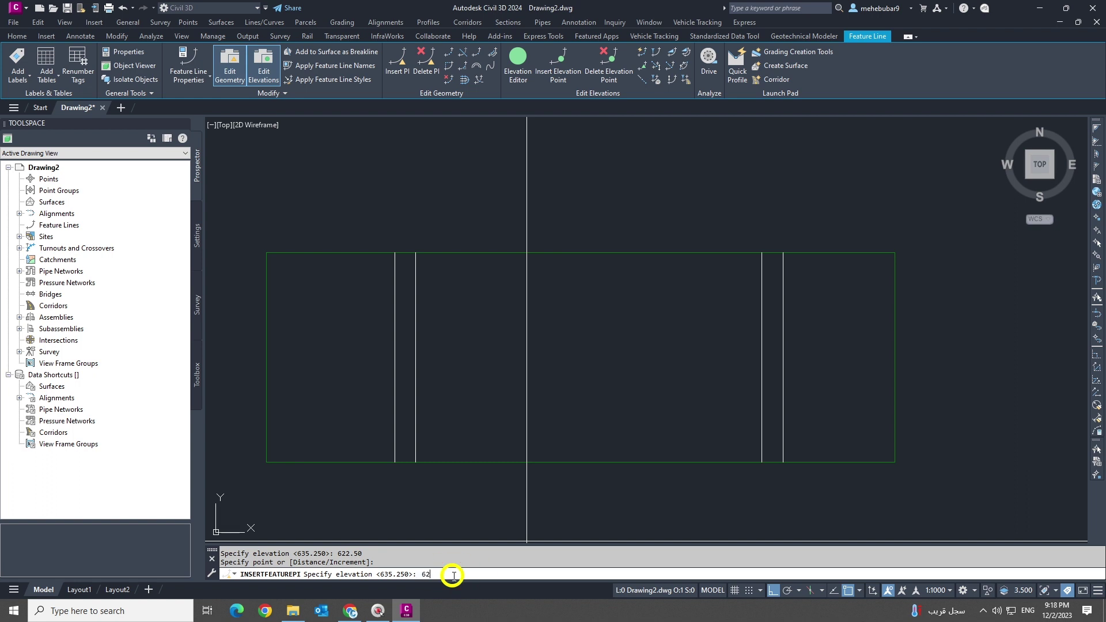
pyautogui.write('622.50')
pyautogui.press('Return')
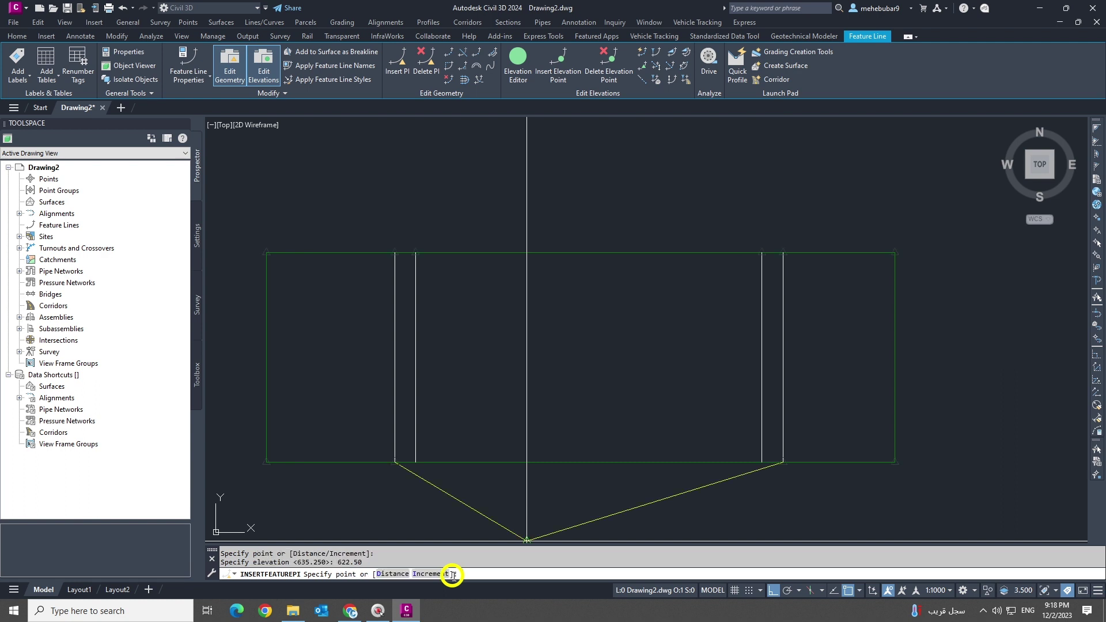
# Step: Insert PIs on the feature line's lower edge at the right offset polyline with elevation 622.50 and at the left one with 622.30
pyautogui.click(759, 467)
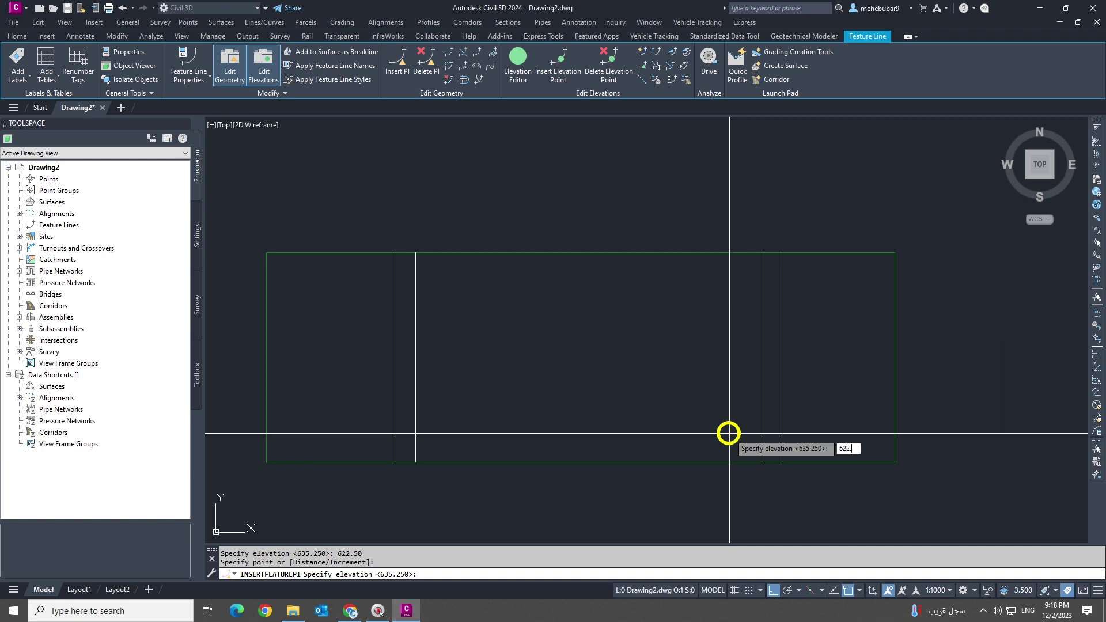
pyautogui.press('Return')
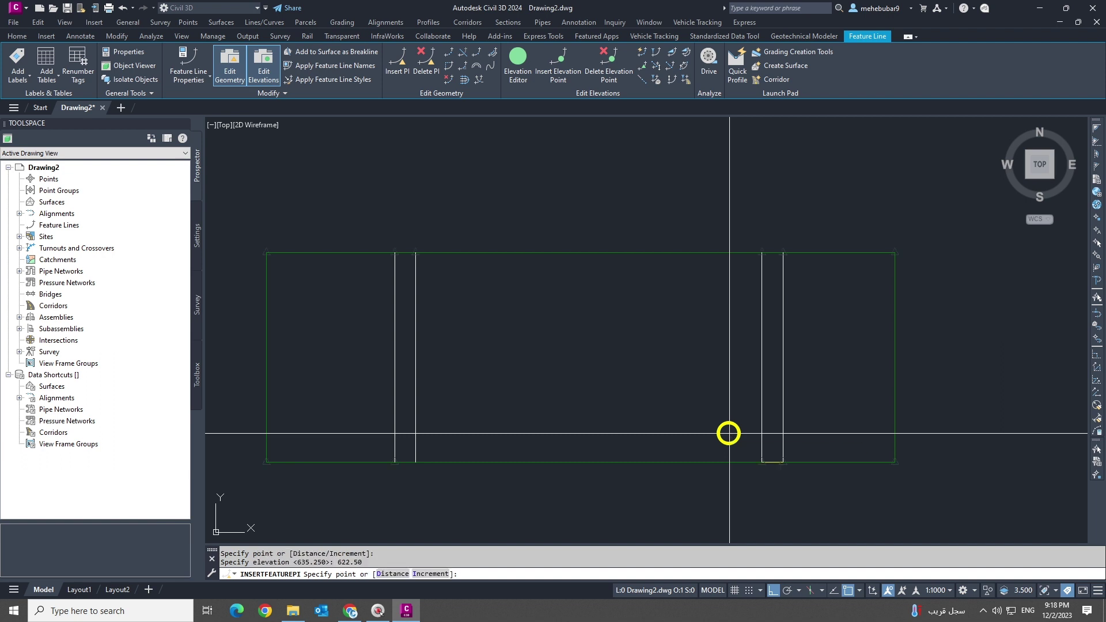
pyautogui.click(415, 463)
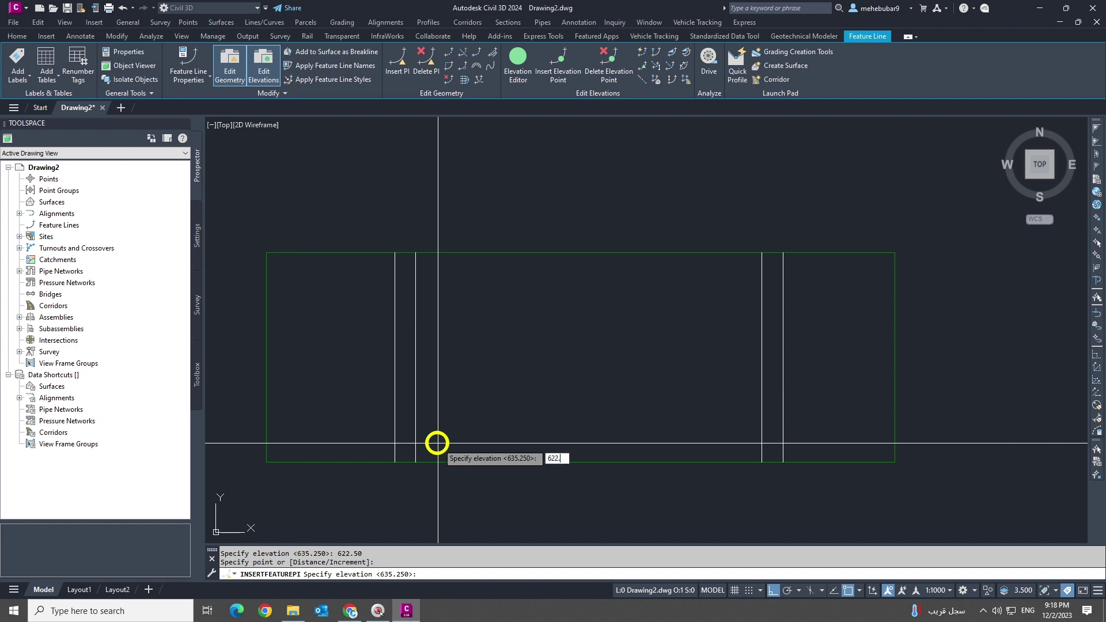
pyautogui.press('Return')
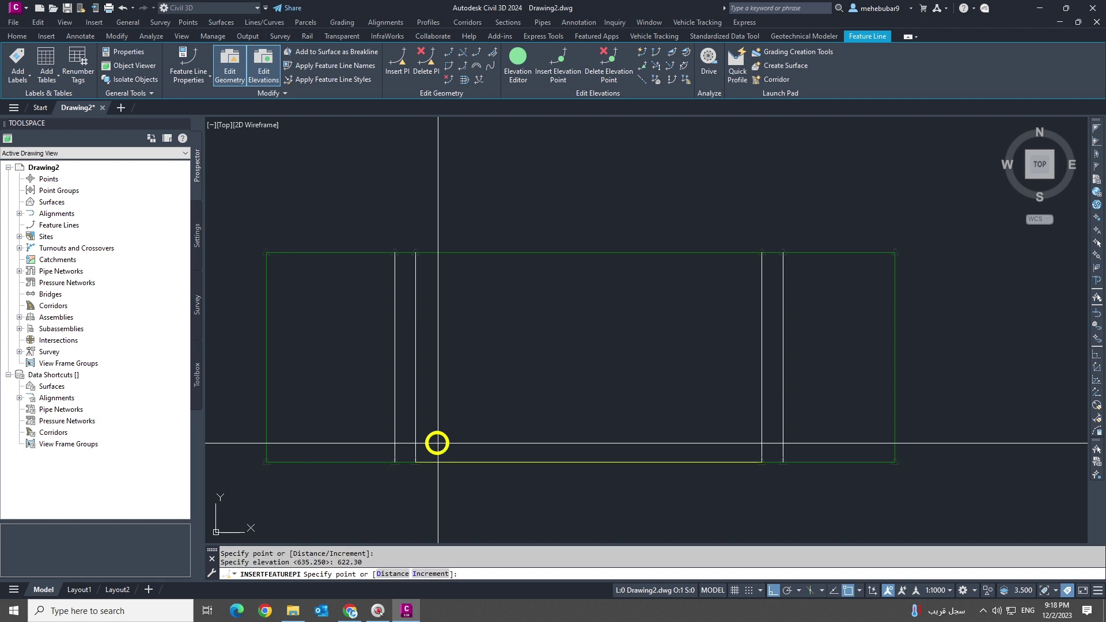
pyautogui.press('Return')
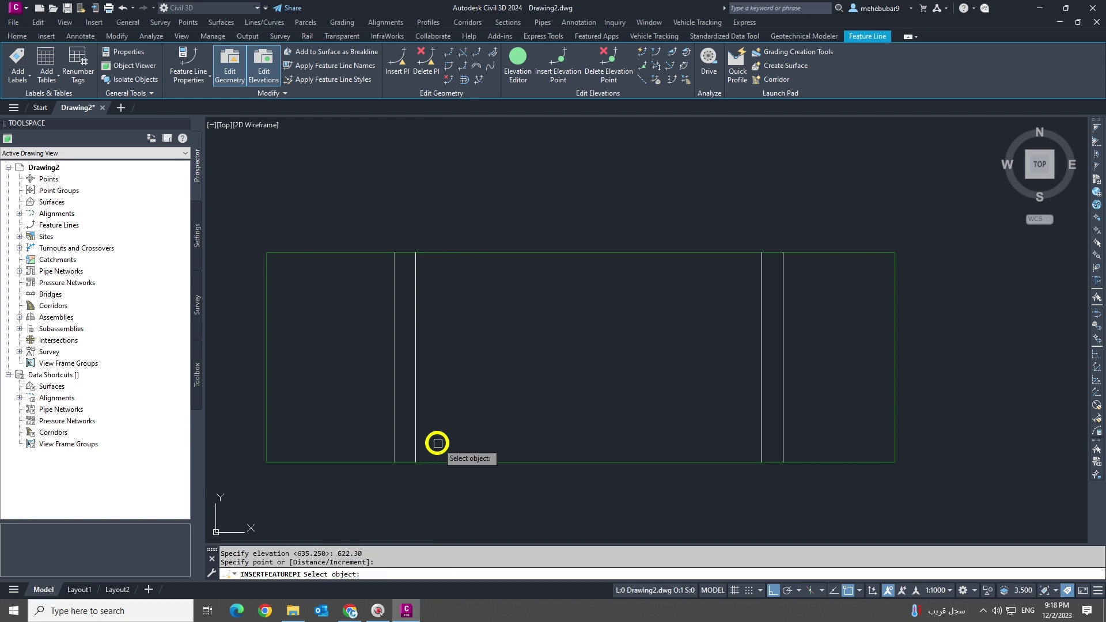
pyautogui.press('Escape')
pyautogui.press('Escape')
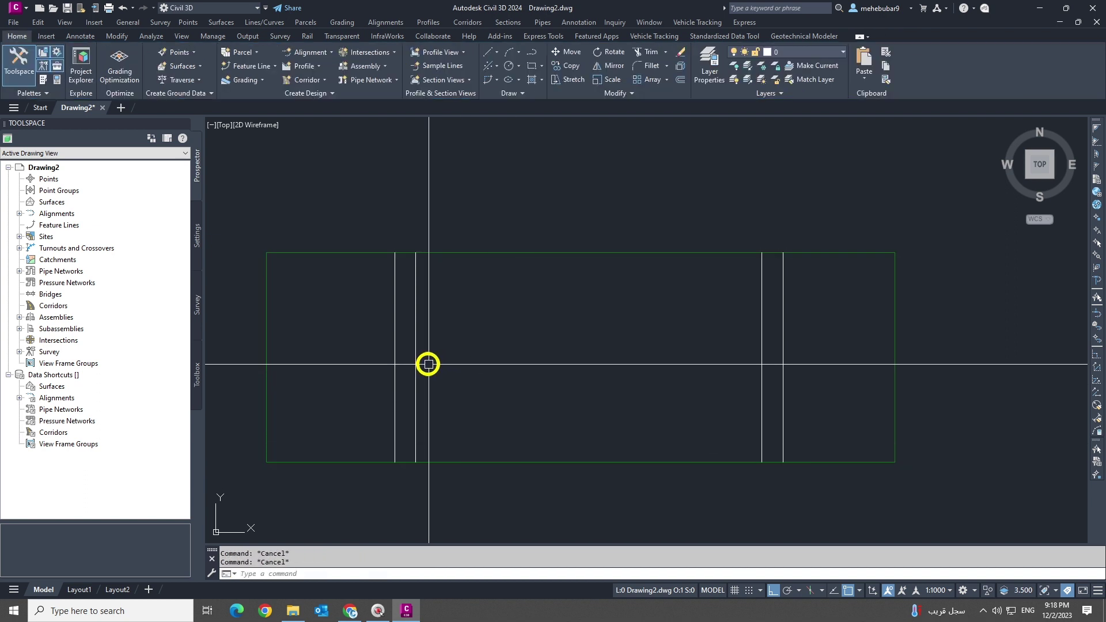
pyautogui.click(427, 363)
pyautogui.click(383, 361)
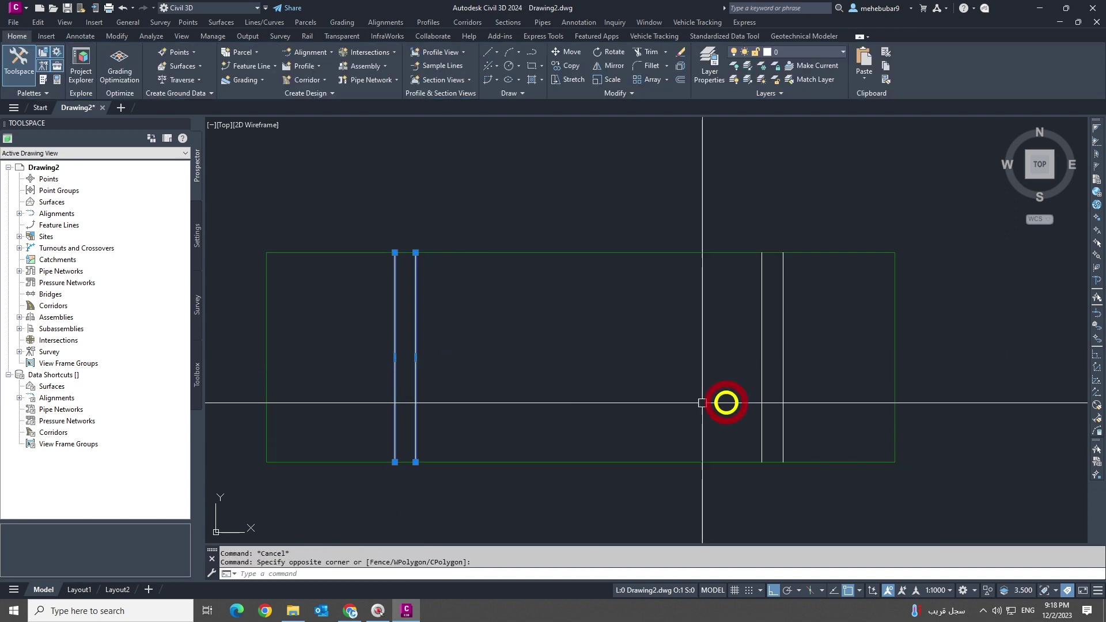
pyautogui.click(799, 381)
pyautogui.click(736, 364)
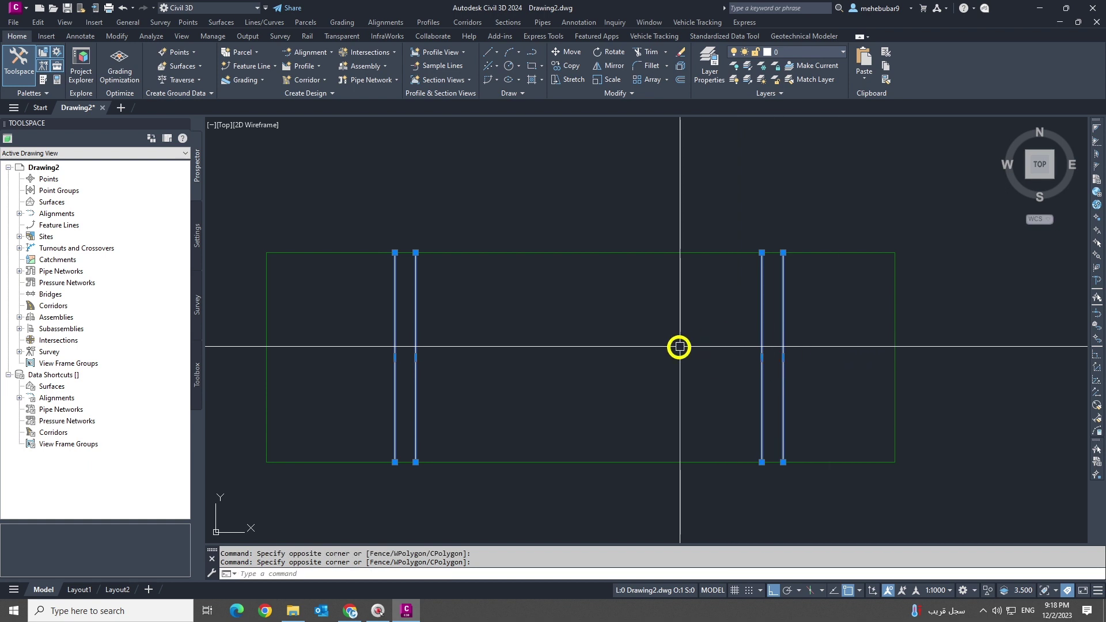
pyautogui.press('Escape')
pyautogui.press('Escape')
# Step: Draw a horizontal polyline from the midpoint of the rectangle's left edge to the midpoint of its right edge
pyautogui.scroll(-2, 744, 334)
pyautogui.scroll(2, 642, 340)
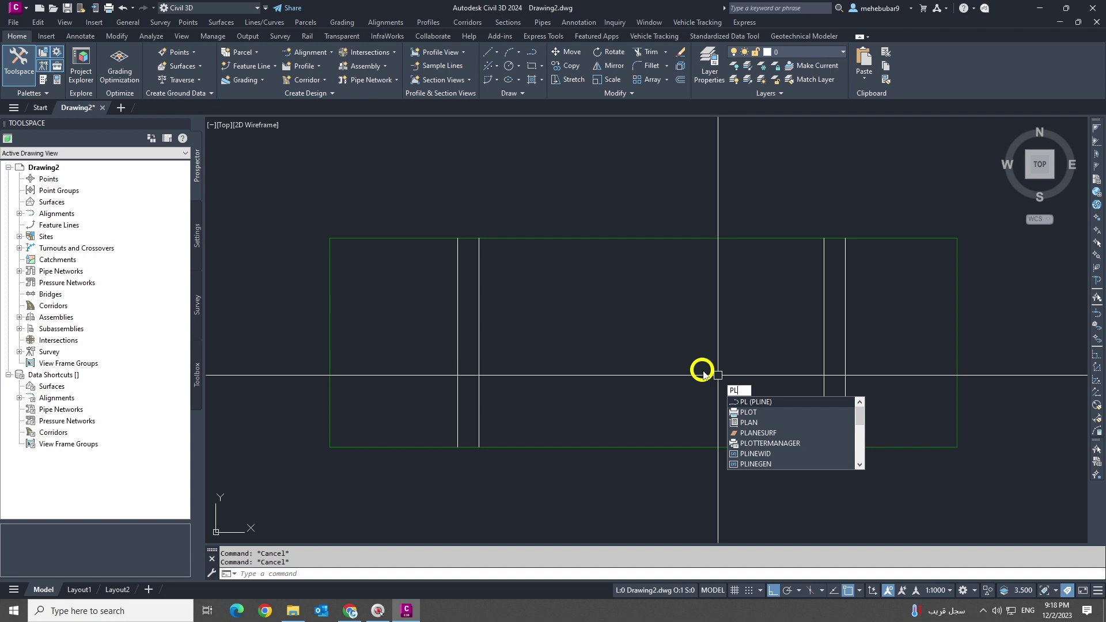
pyautogui.press('Return')
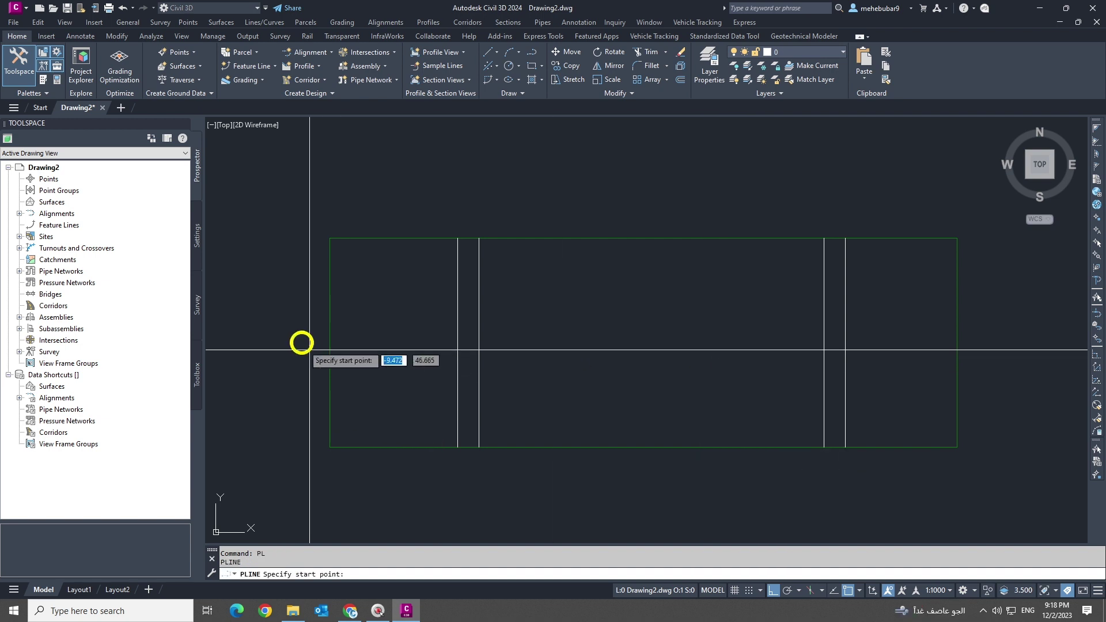
pyautogui.click(329, 344)
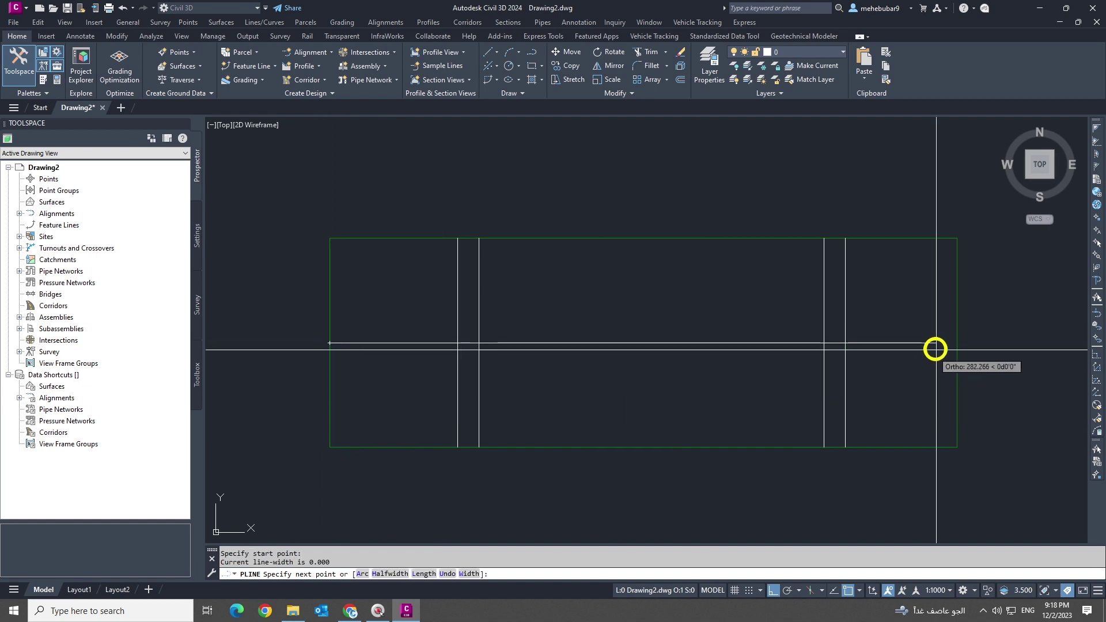
pyautogui.click(956, 343)
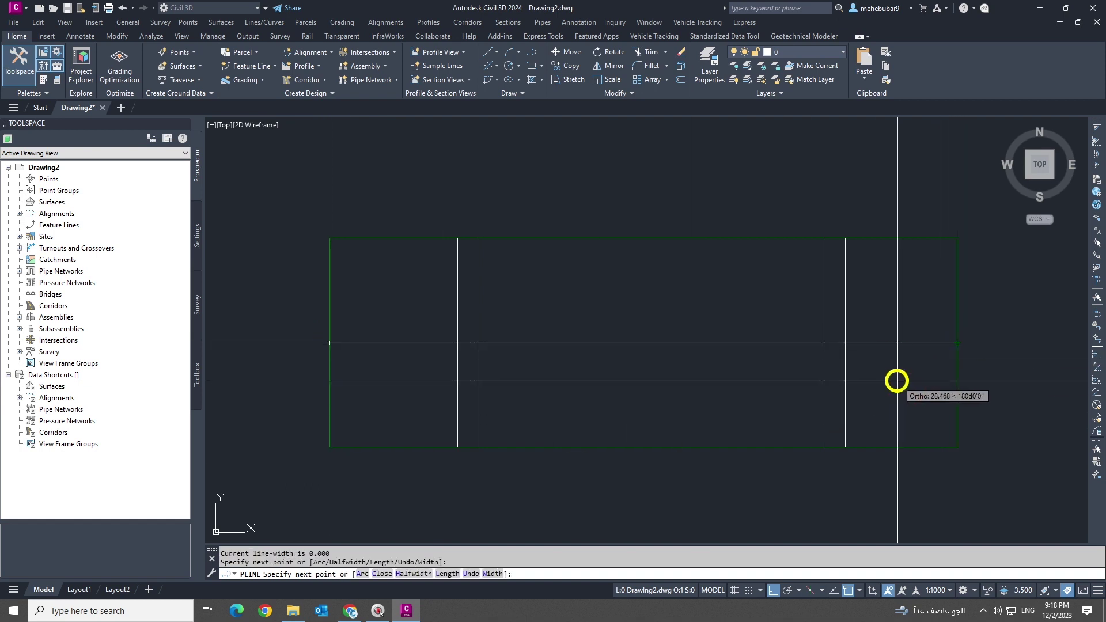
pyautogui.press('Escape')
pyautogui.press('Escape')
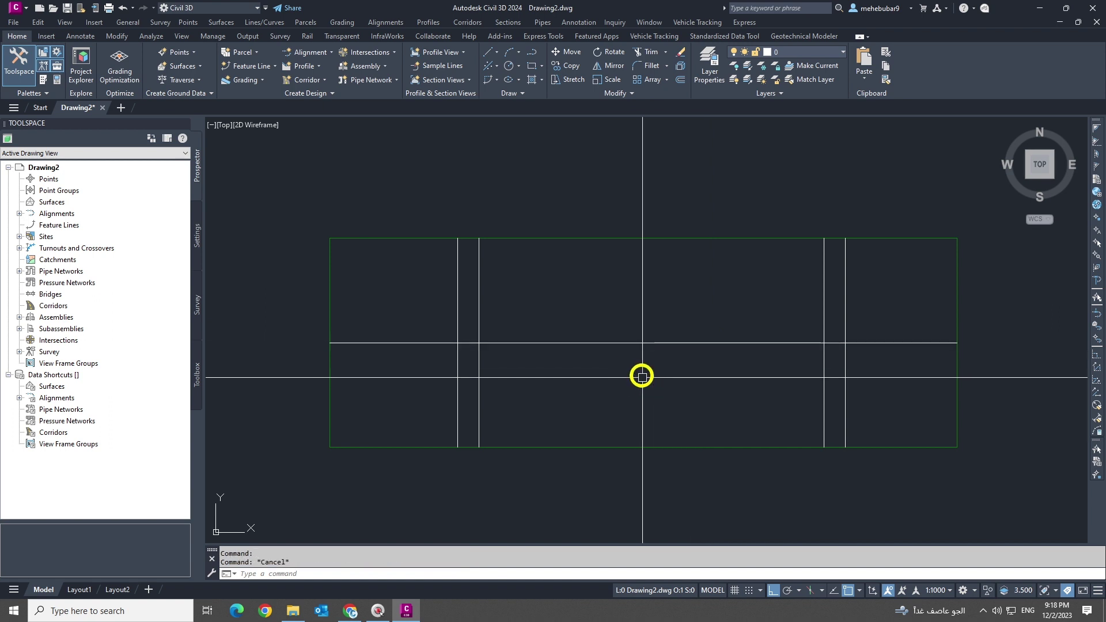
pyautogui.scroll(-2, 600, 363)
pyautogui.moveTo(642, 357); pyautogui.dragTo(620, 355, button='middle')
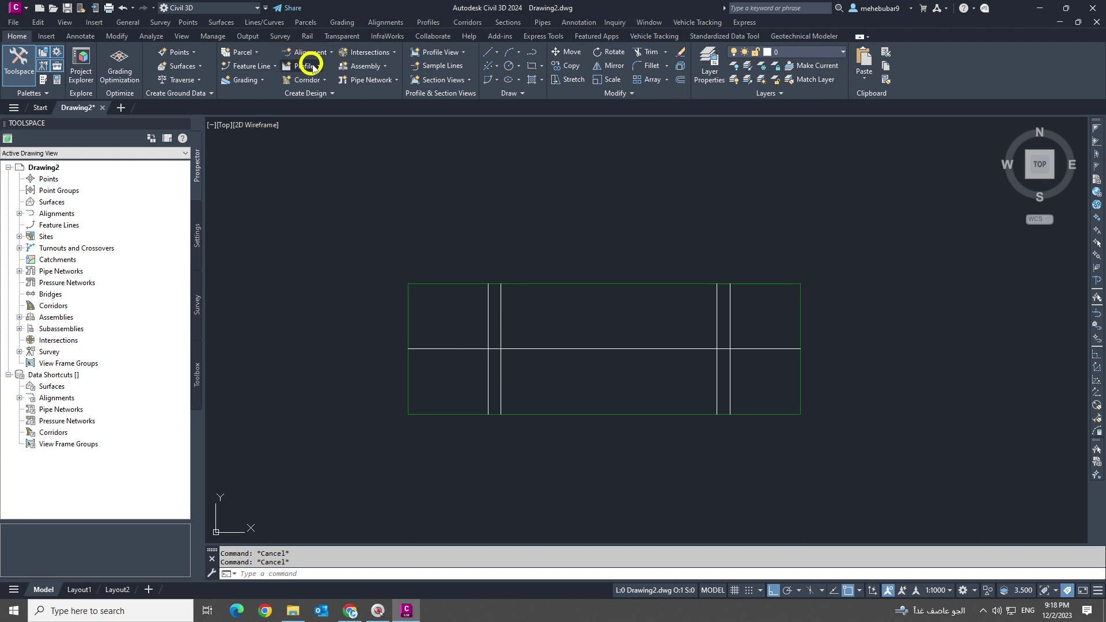
pyautogui.click(594, 282)
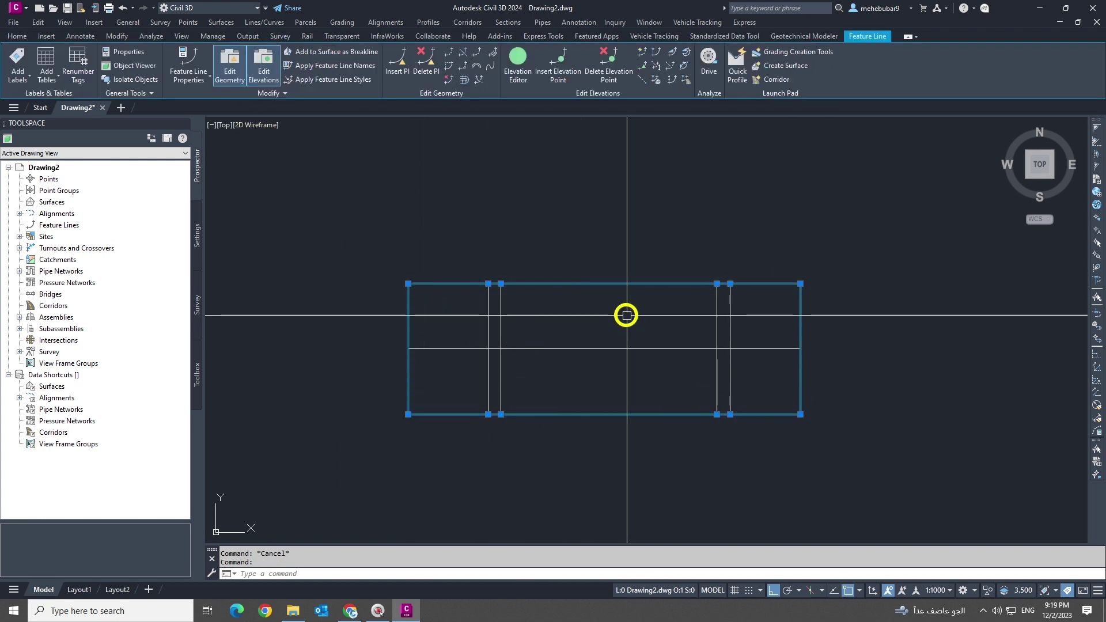
pyautogui.press('Escape')
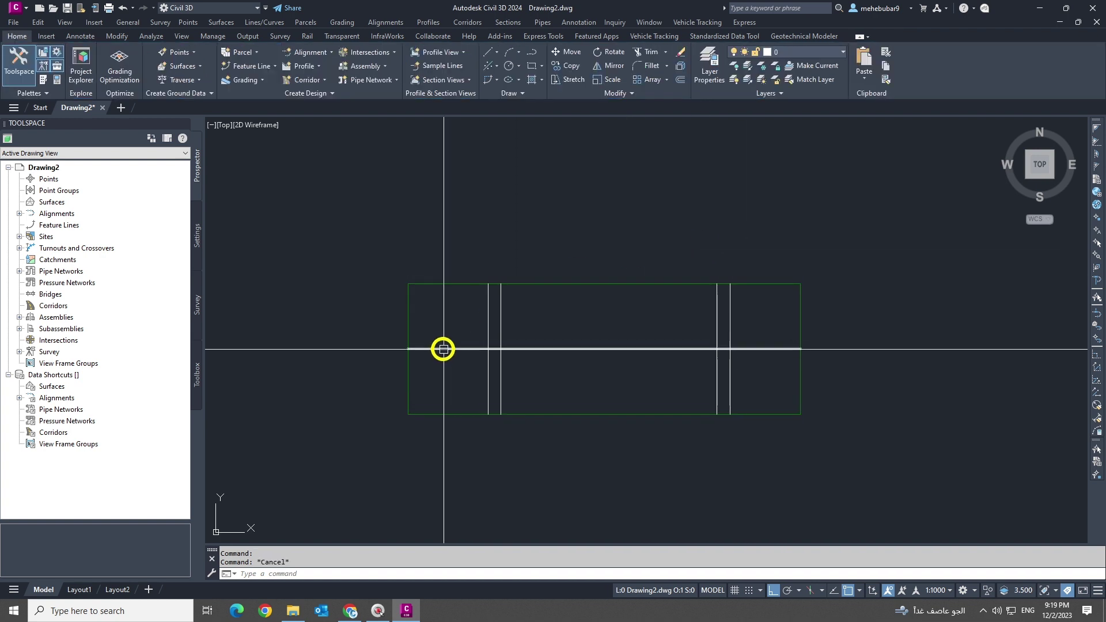
pyautogui.click(442, 349)
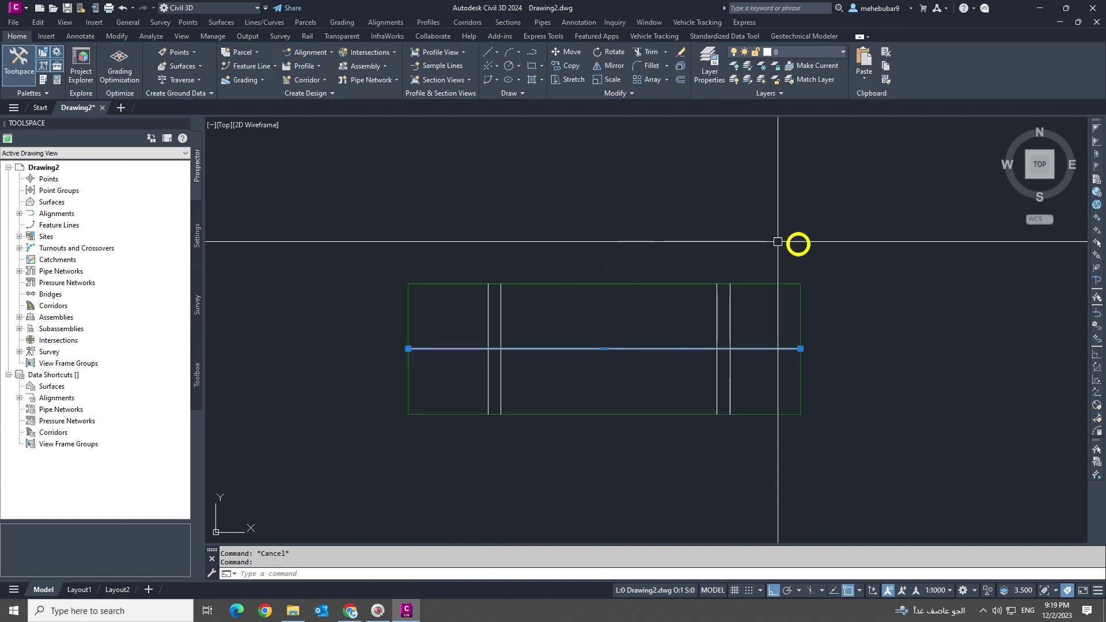
pyautogui.press('Escape')
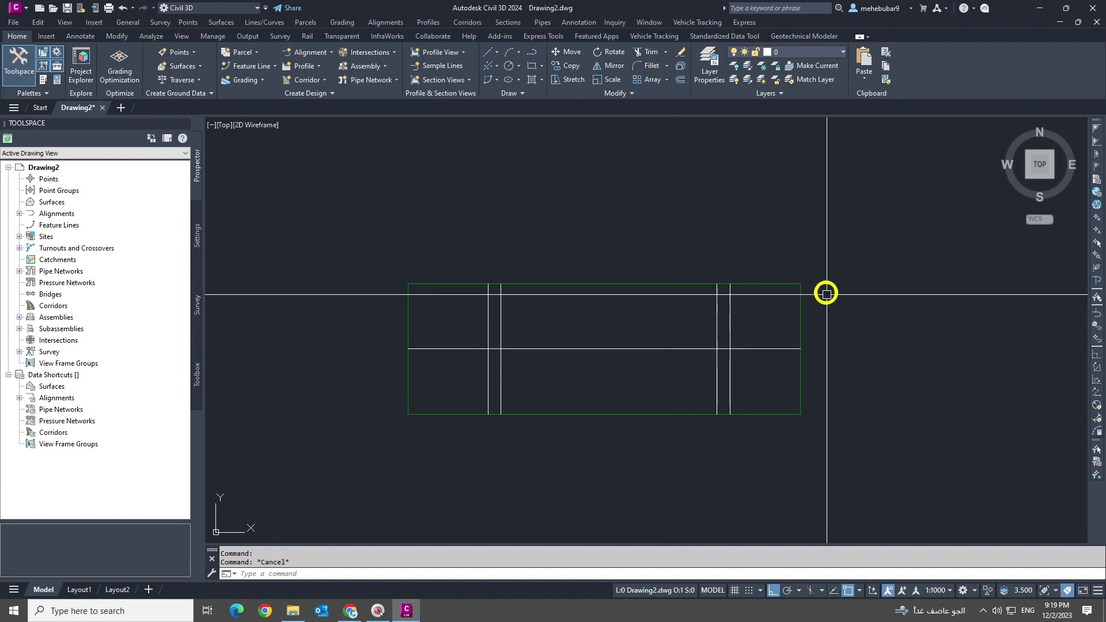
# Step: With the rectangular feature line selected, create a TIN surface with the default name, C-TOPO layer and Contours 2m and 10m (Background) style
pyautogui.click(764, 284)
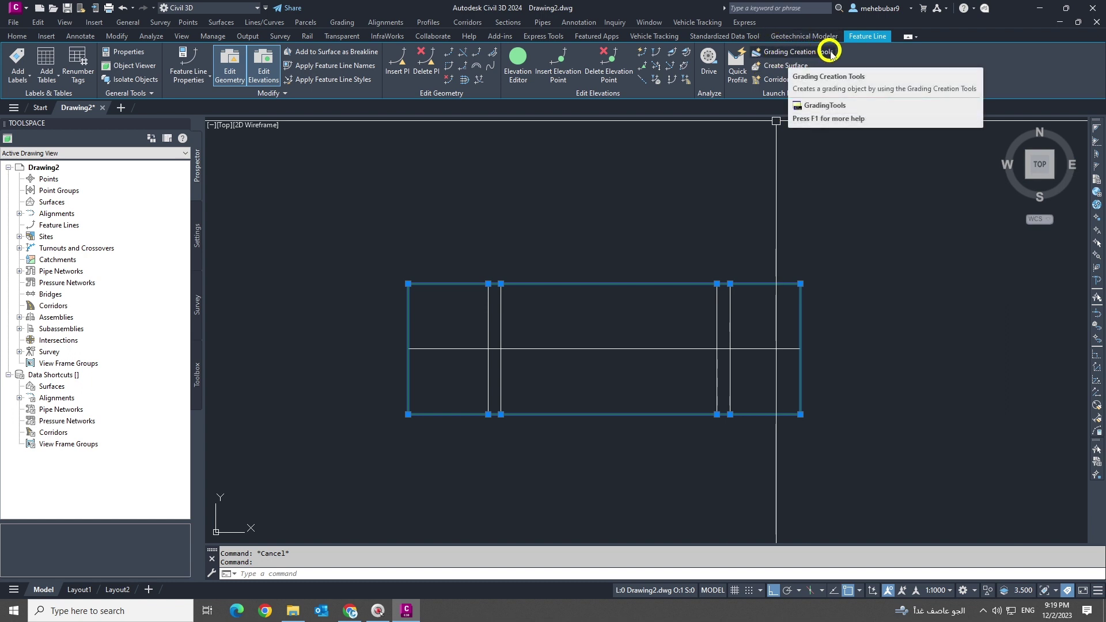
pyautogui.click(773, 68)
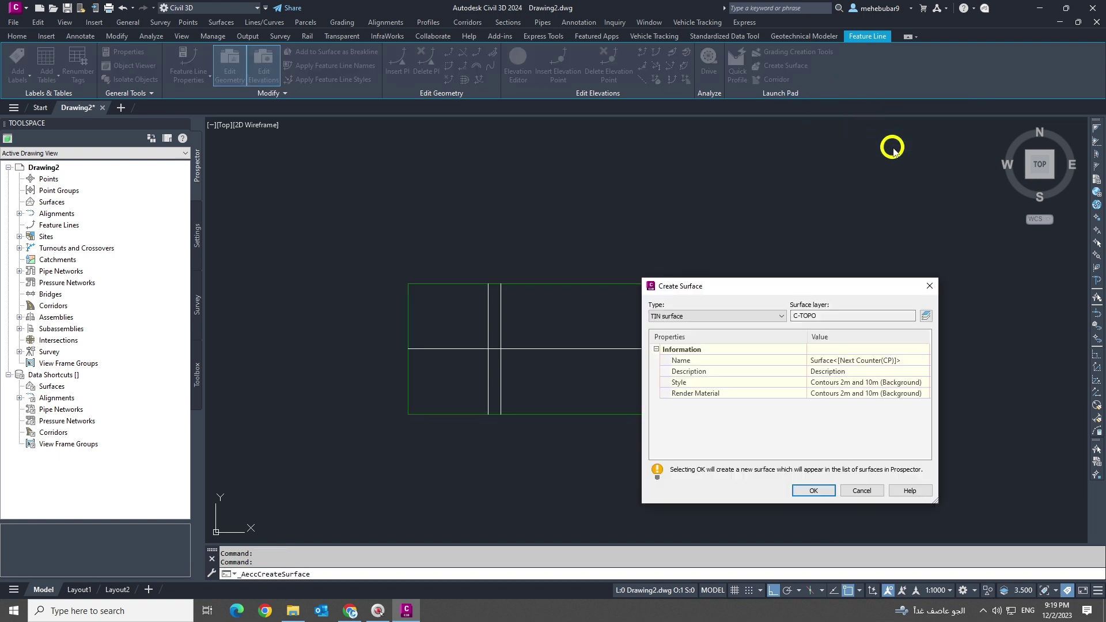
pyautogui.moveTo(844, 286); pyautogui.dragTo(719, 182)
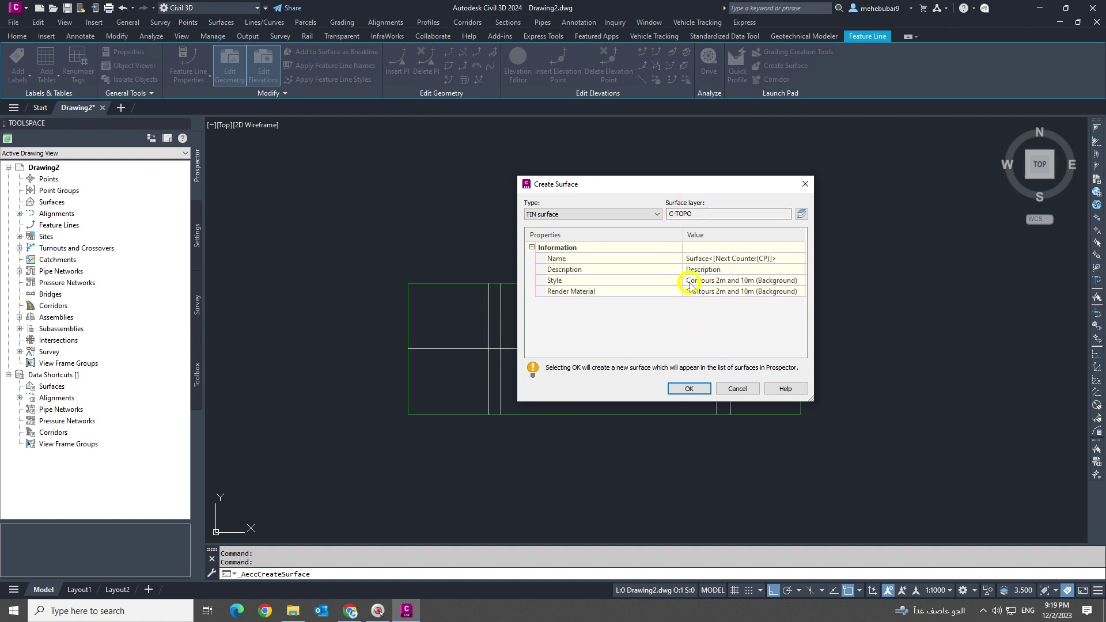
pyautogui.click(781, 259)
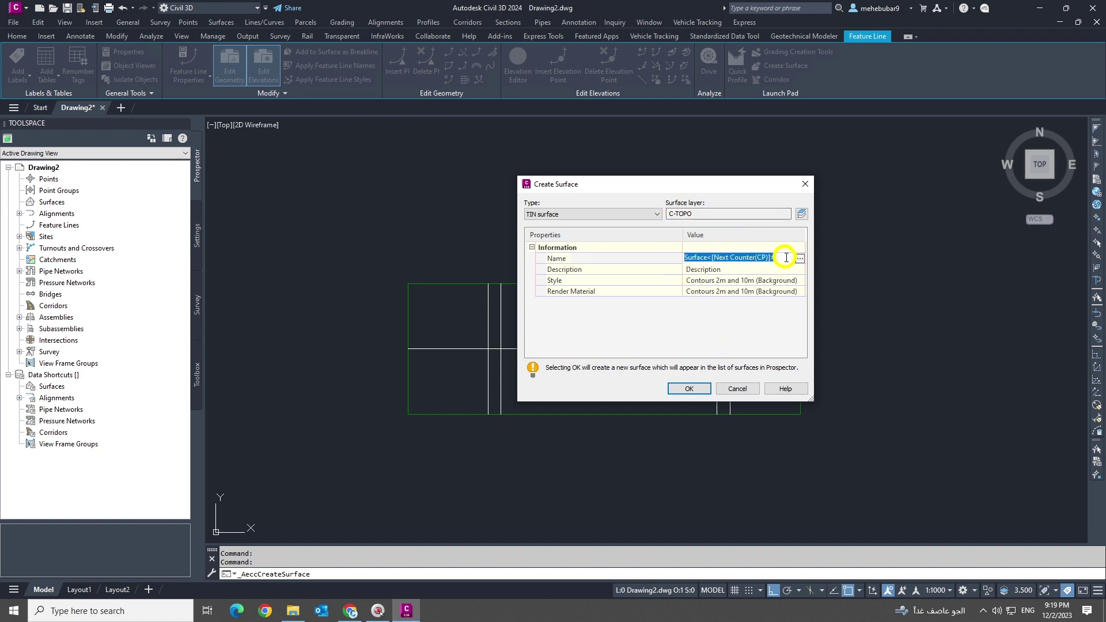
pyautogui.click(782, 258)
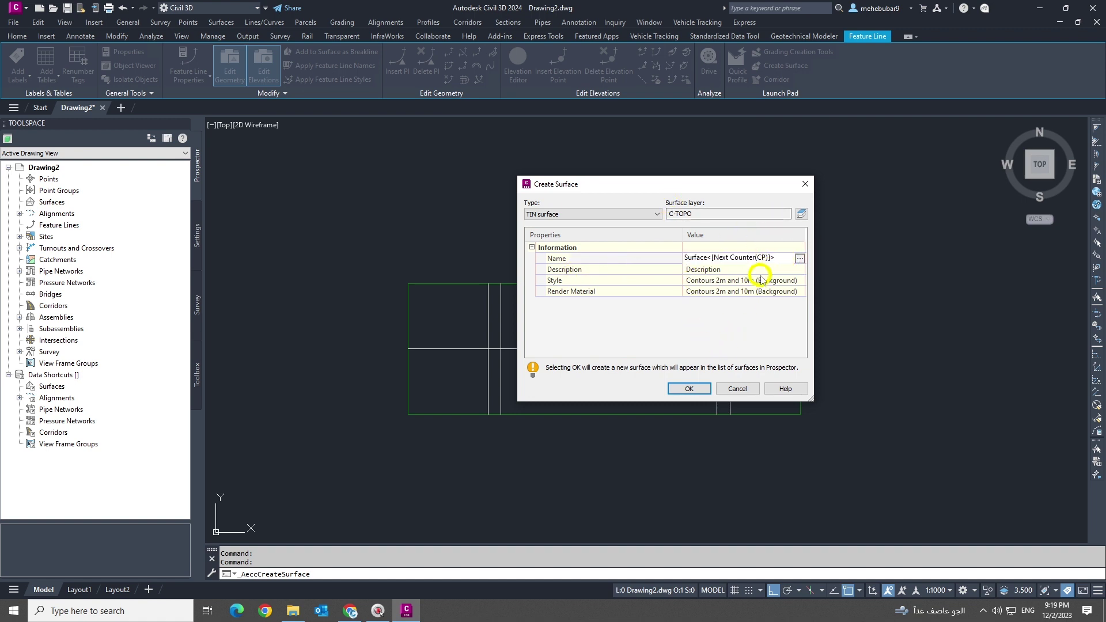
pyautogui.click(689, 389)
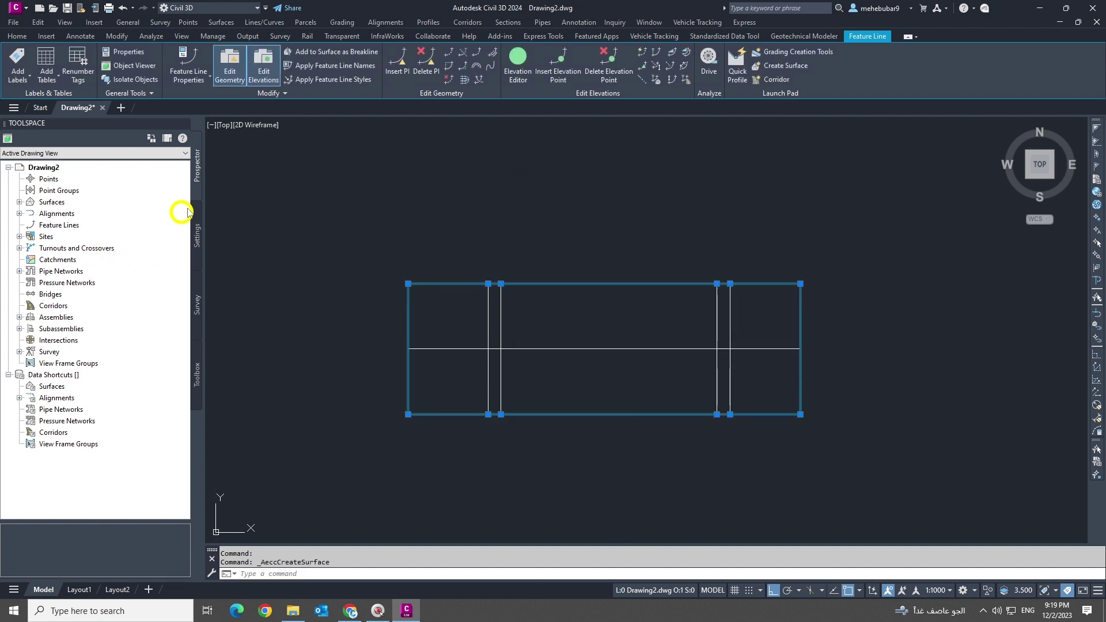
# Step: Add the selected rectangular feature line to Surface1's definition as a Standard breakline with a 1.000 m mid-ordinate distance
pyautogui.click(49, 203)
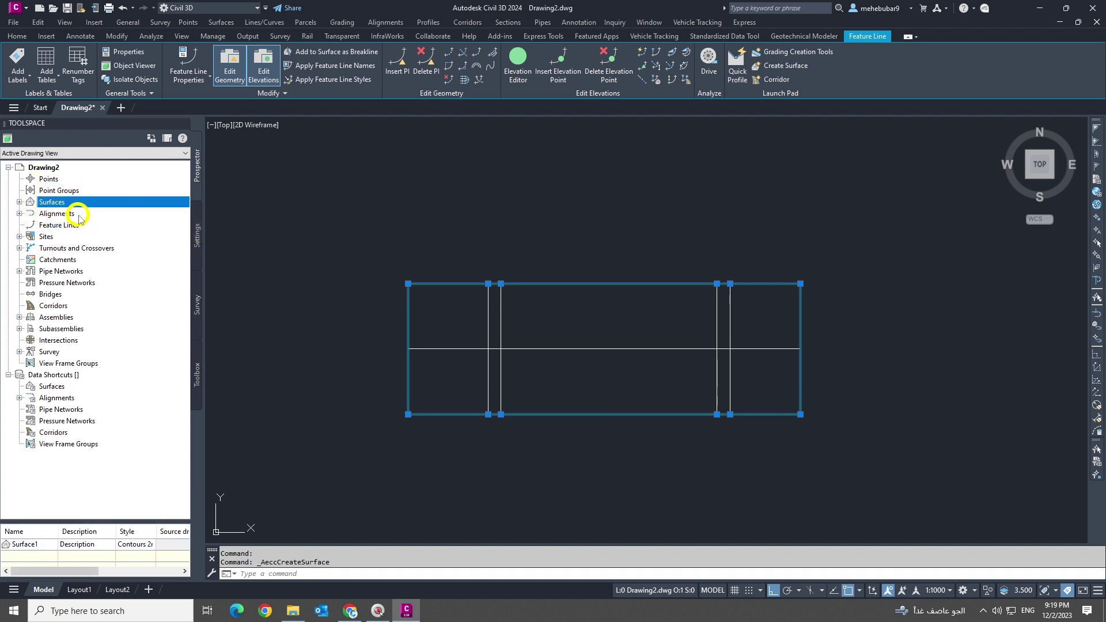
pyautogui.click(19, 202)
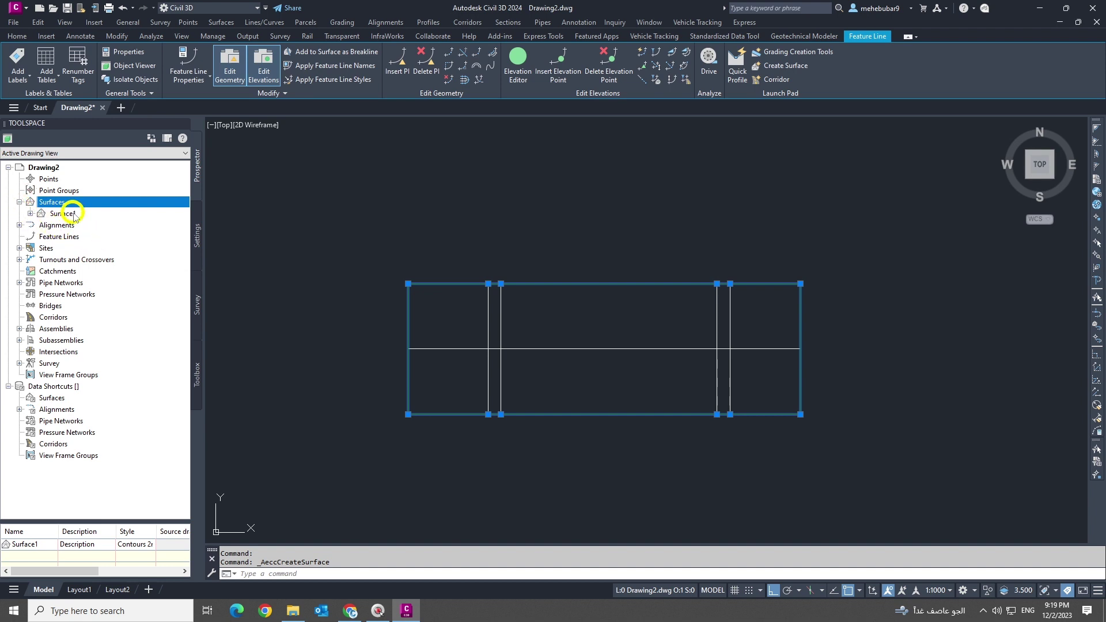
pyautogui.click(72, 214)
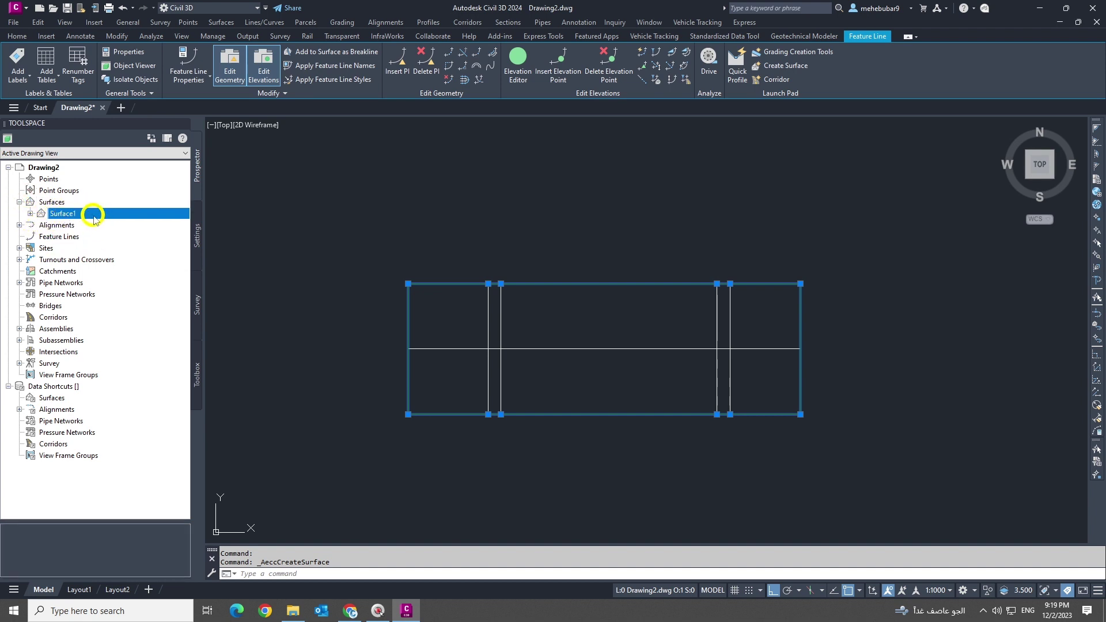
pyautogui.click(30, 214)
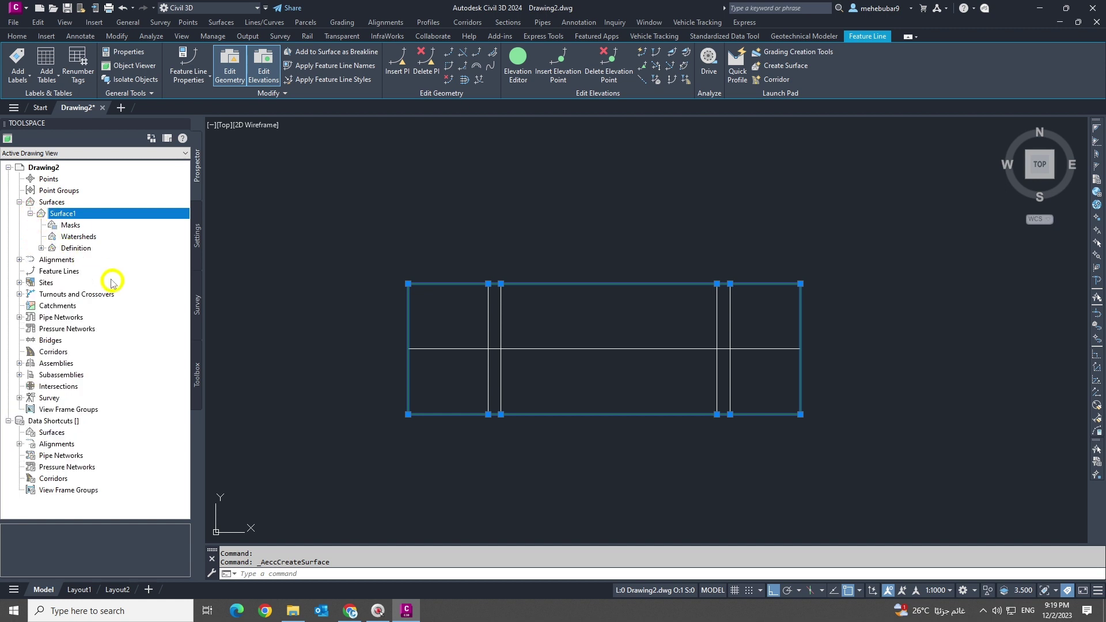
pyautogui.click(73, 249)
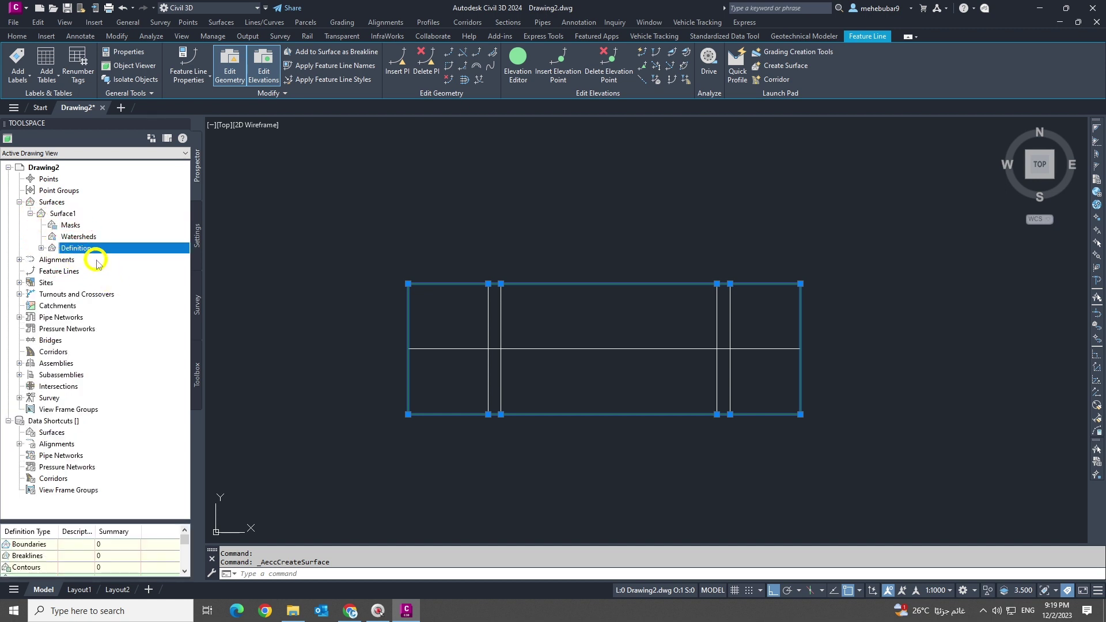
pyautogui.click(41, 248)
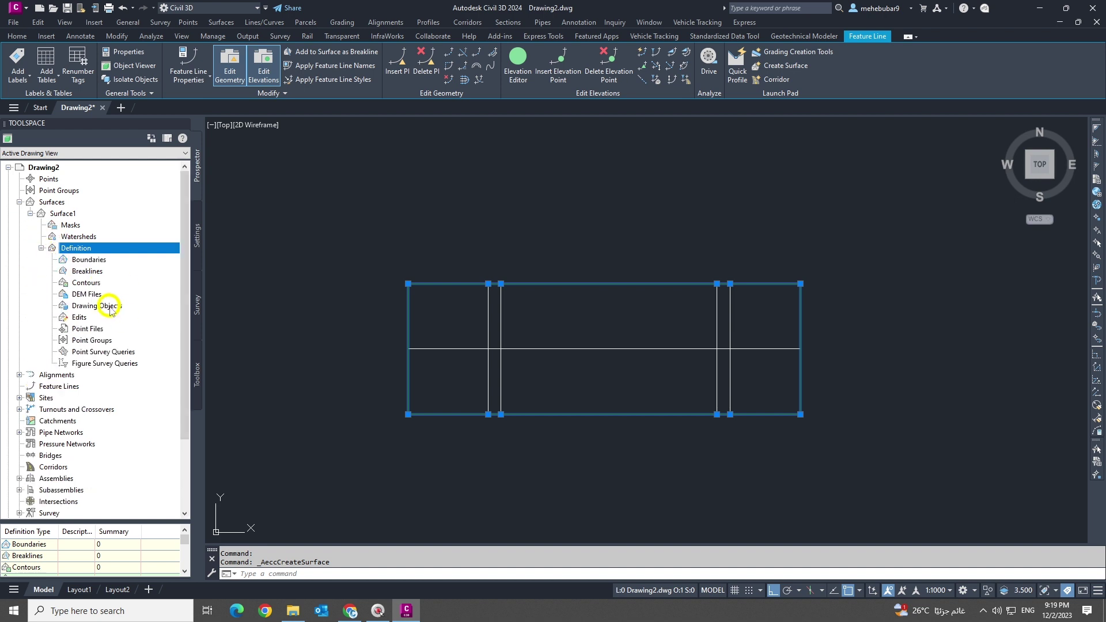
pyautogui.click(90, 273)
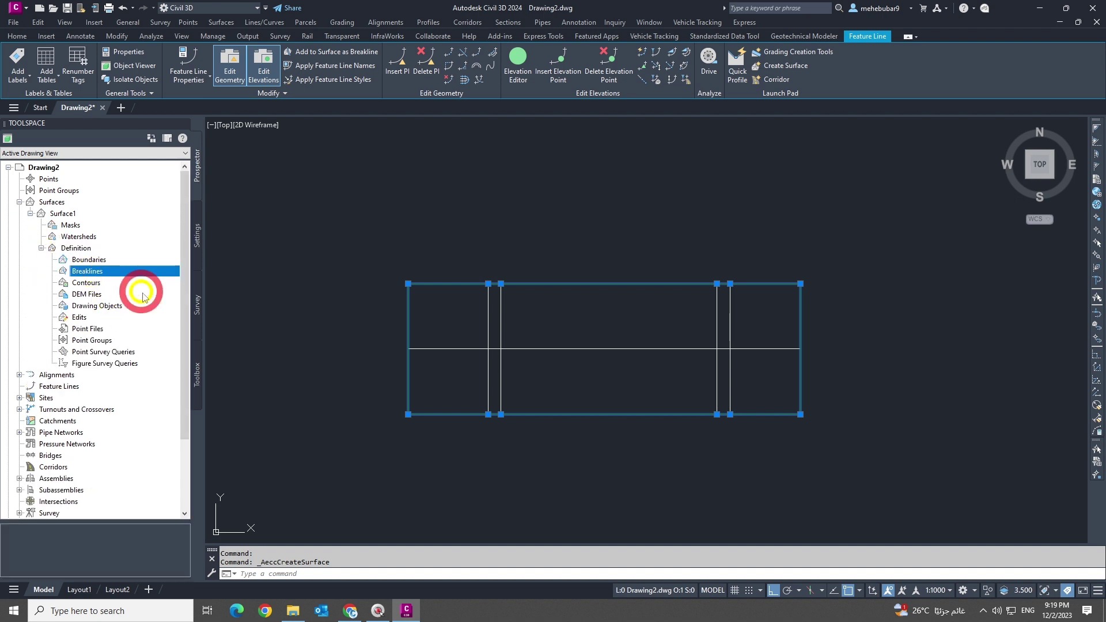
pyautogui.rightClick(101, 275)
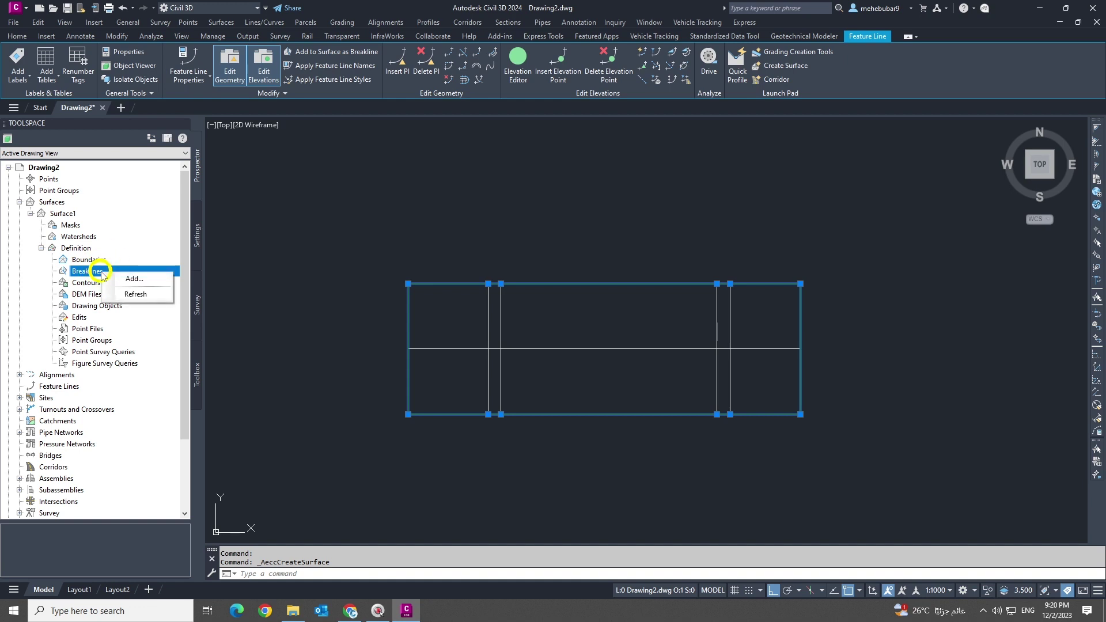
pyautogui.click(138, 280)
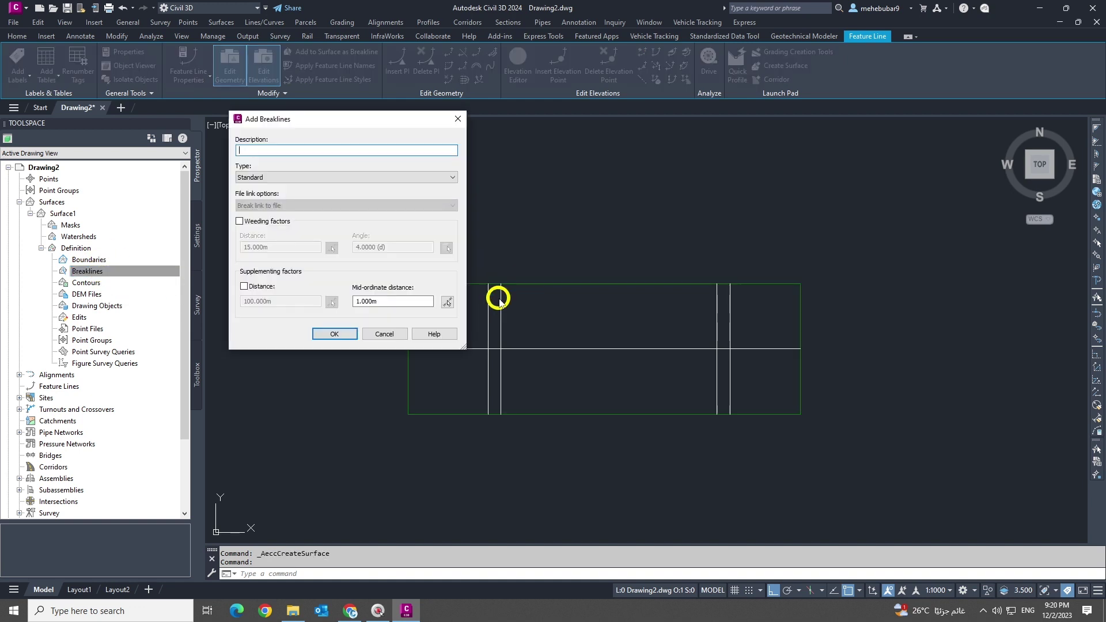
pyautogui.moveTo(309, 131); pyautogui.dragTo(279, 129)
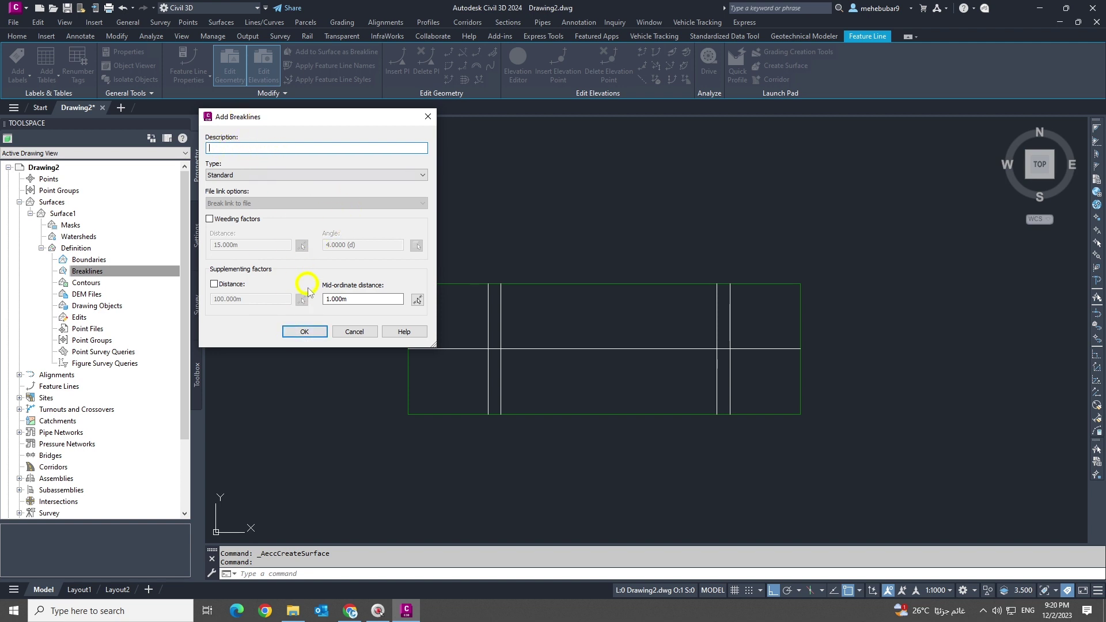
pyautogui.click(304, 333)
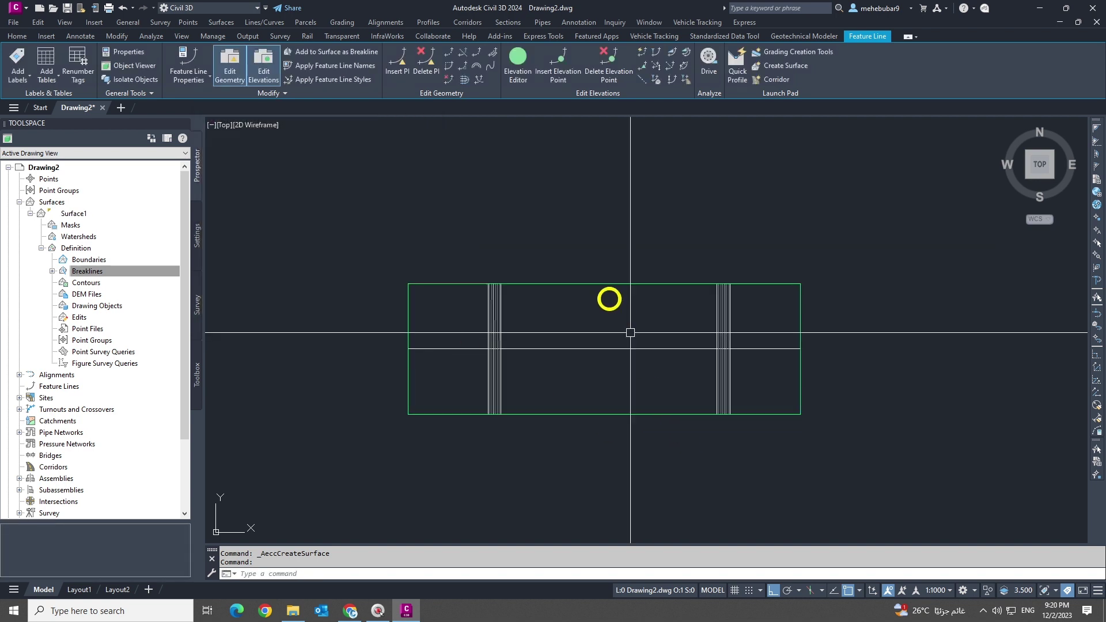
# Step: Select the TIN surface built from the feature line and open it in the Object Viewer
pyautogui.scroll(3, 772, 281)
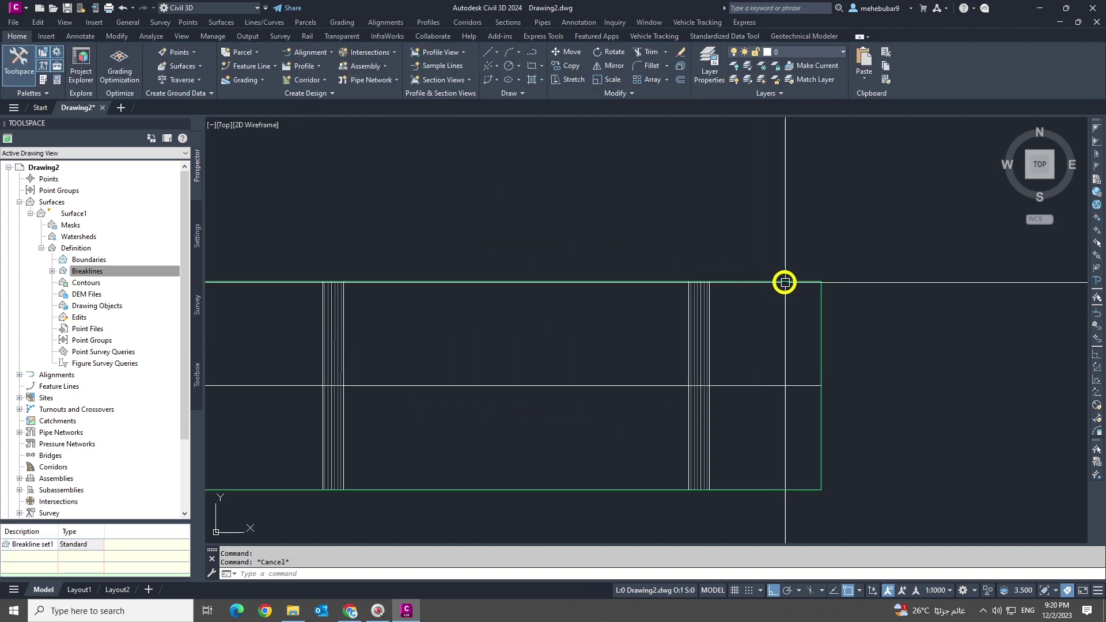
pyautogui.scroll(-3, 824, 304)
pyautogui.click(825, 305)
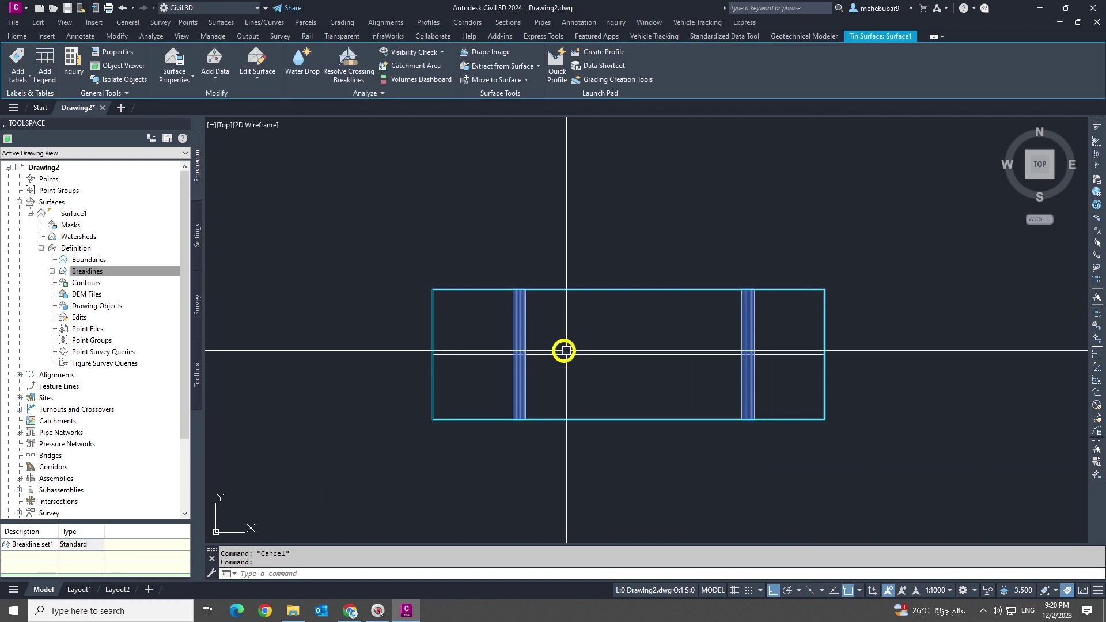
pyautogui.press('Escape')
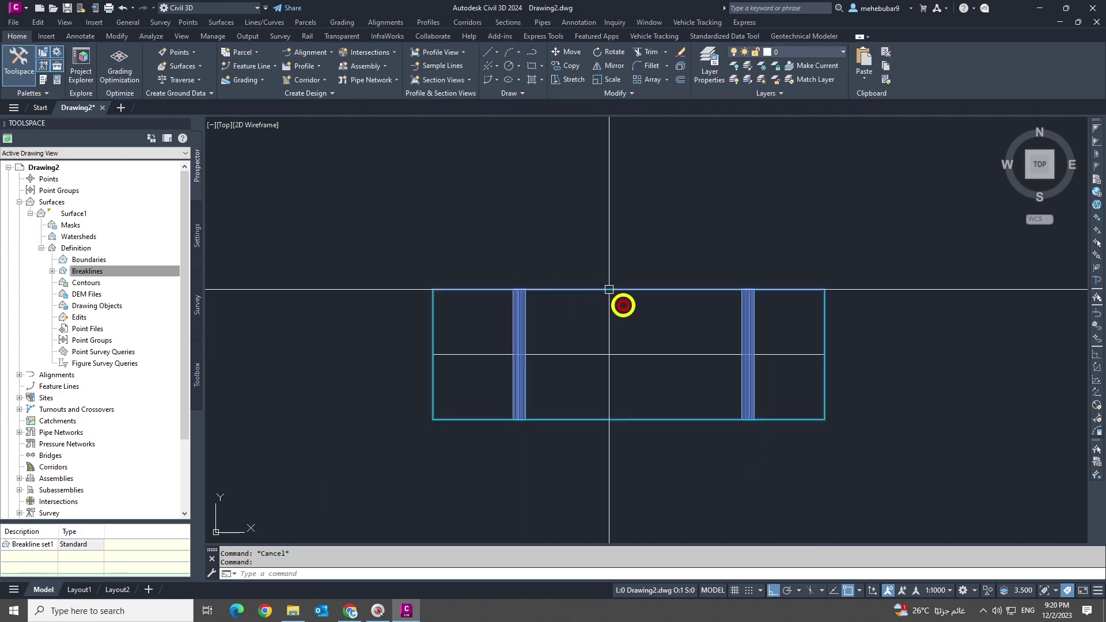
pyautogui.click(632, 354)
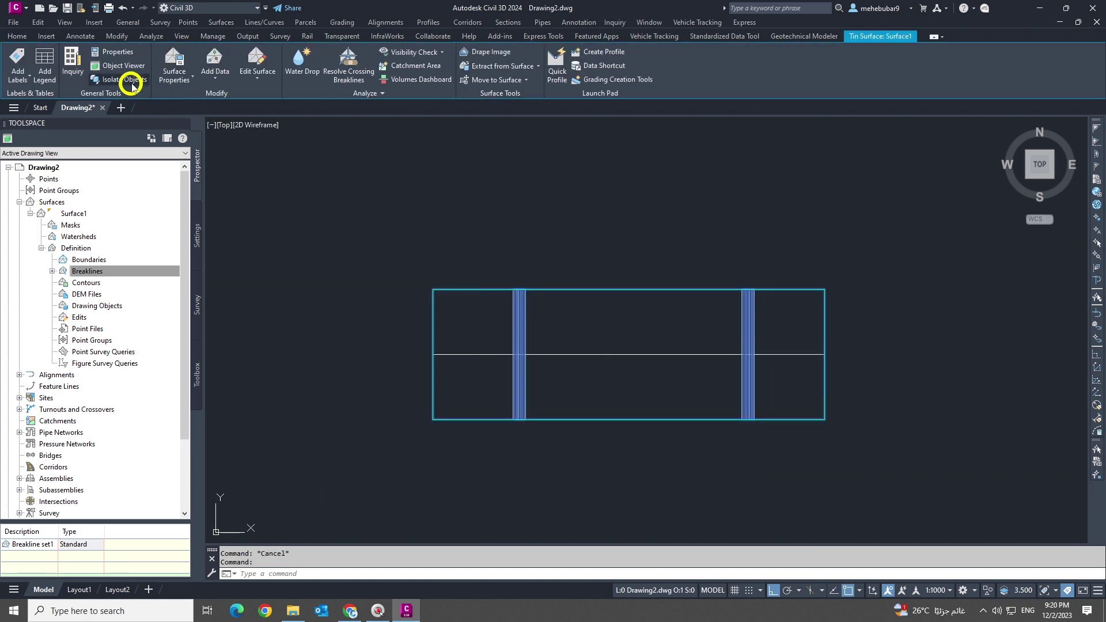
pyautogui.rightClick(534, 233)
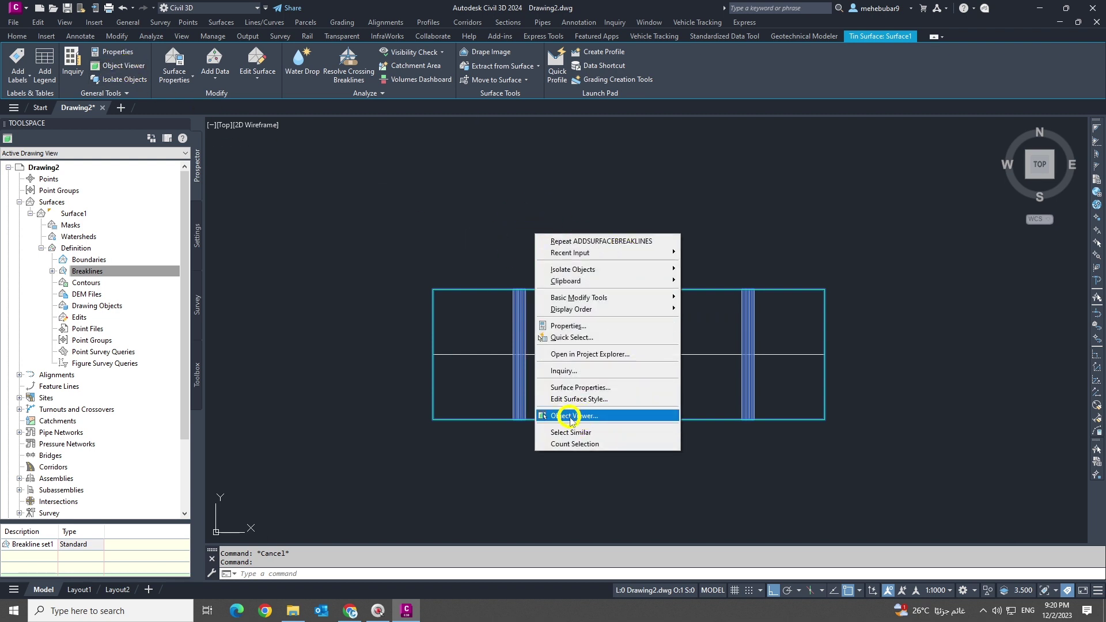
pyautogui.click(568, 416)
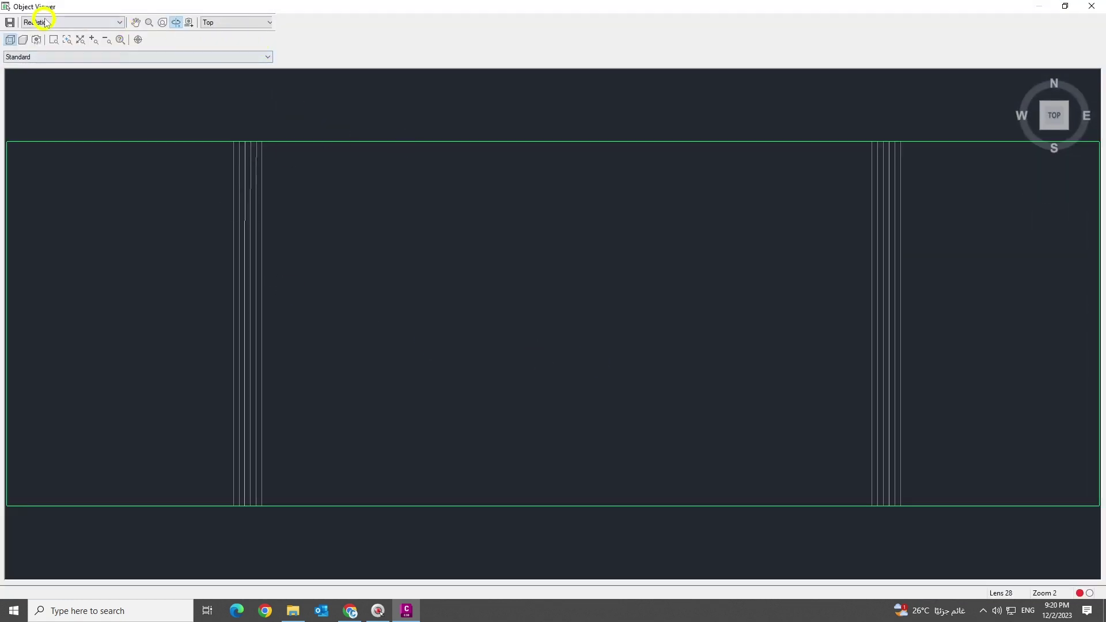
# Step: Inspect the surface from the SW Isometric direction and toward its front in the Conceptual visual style, and close the Object Viewer
pyautogui.click(240, 23)
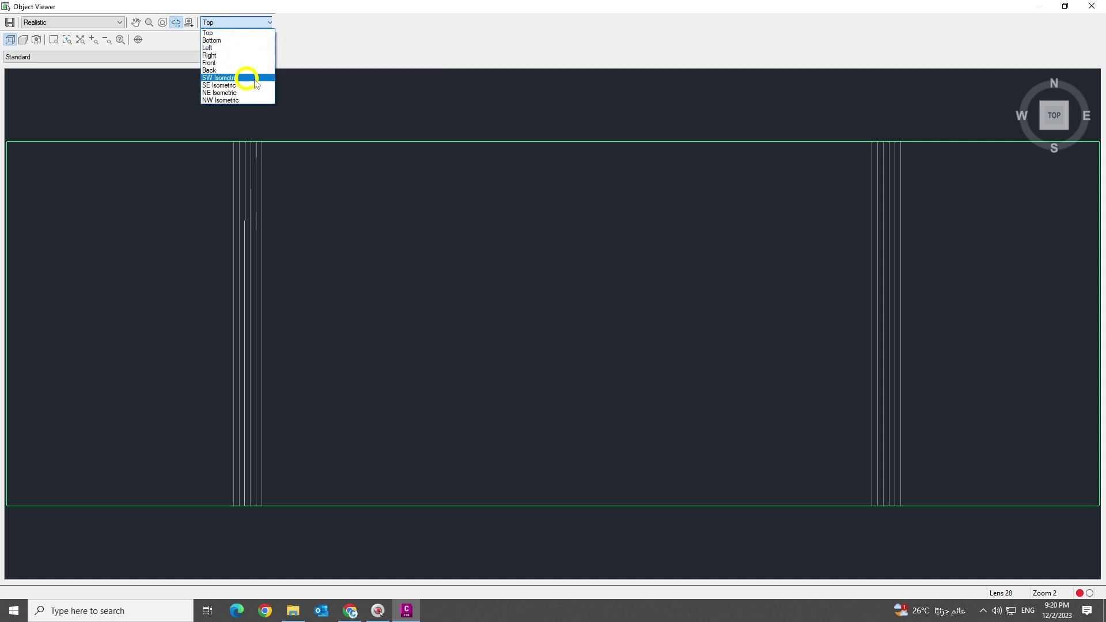
pyautogui.click(231, 78)
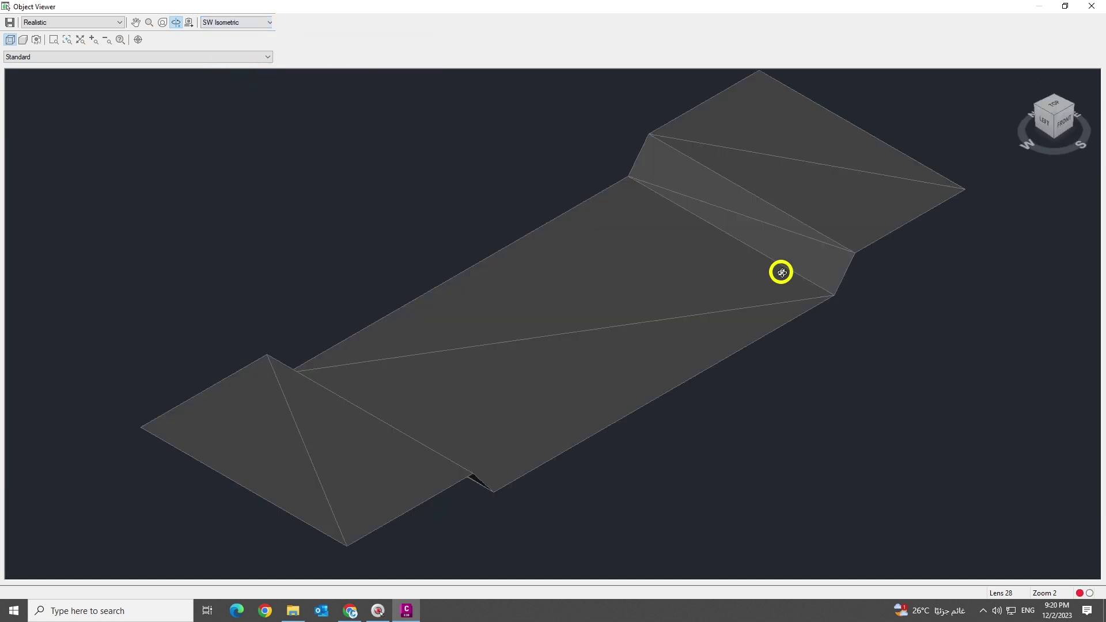
pyautogui.scroll(-3, 656, 267)
pyautogui.moveTo(642, 344); pyautogui.dragTo(475, 272)
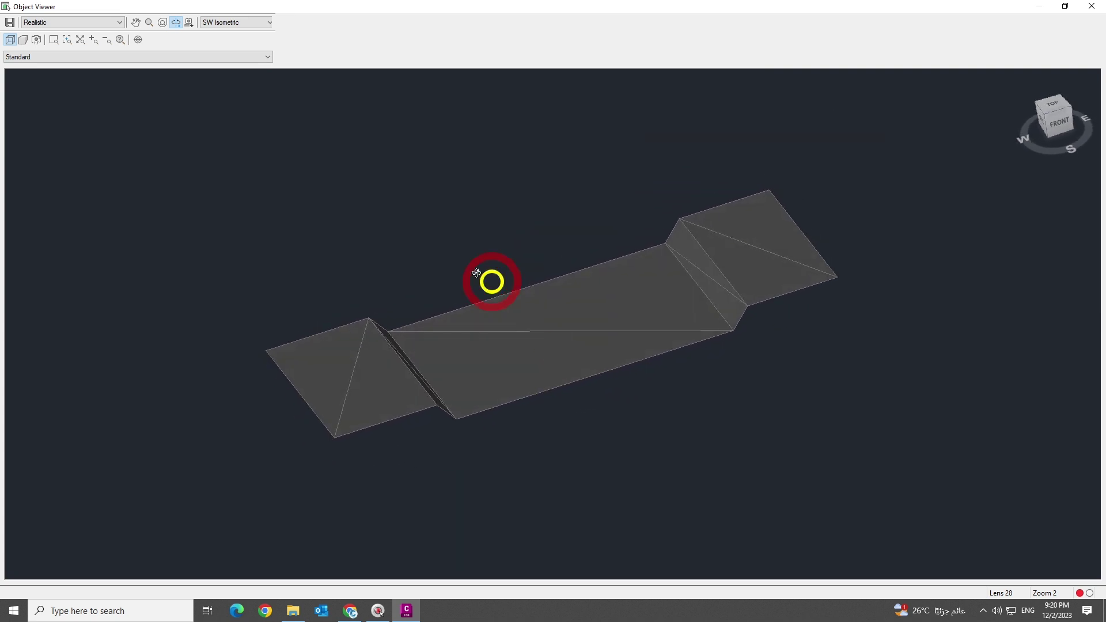
pyautogui.click(87, 22)
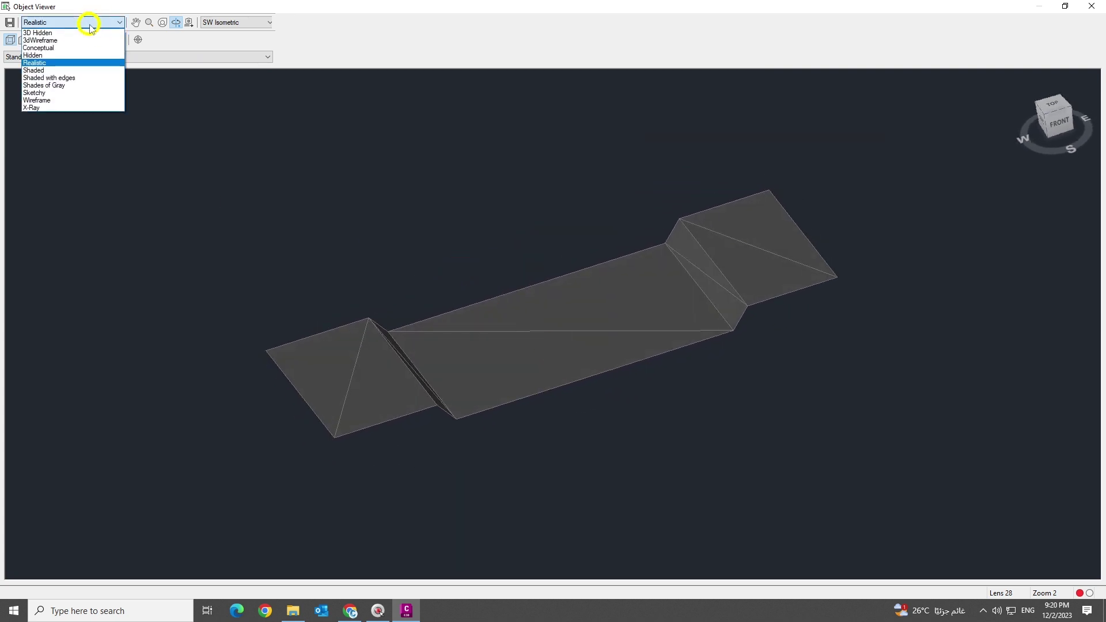
pyautogui.click(40, 48)
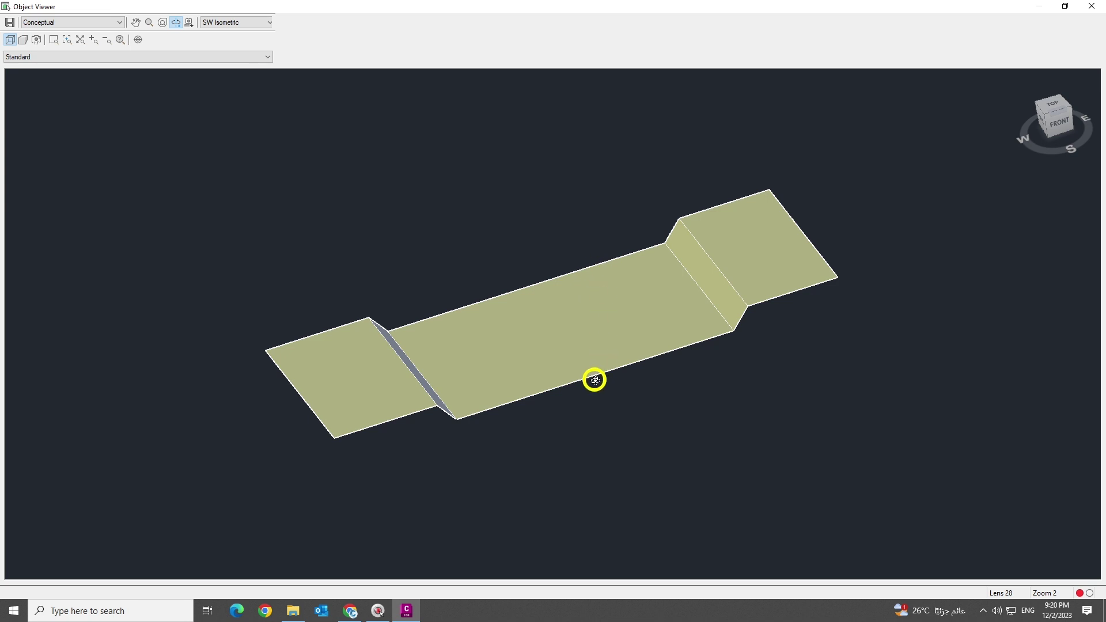
pyautogui.moveTo(490, 420); pyautogui.dragTo(530, 348)
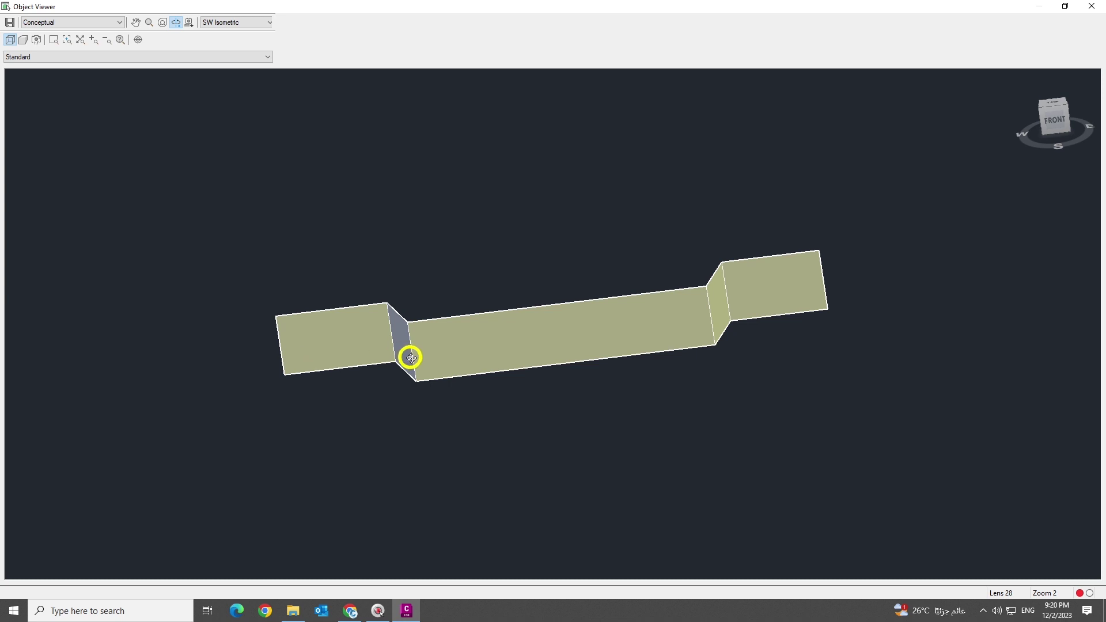
pyautogui.moveTo(575, 357); pyautogui.dragTo(530, 368)
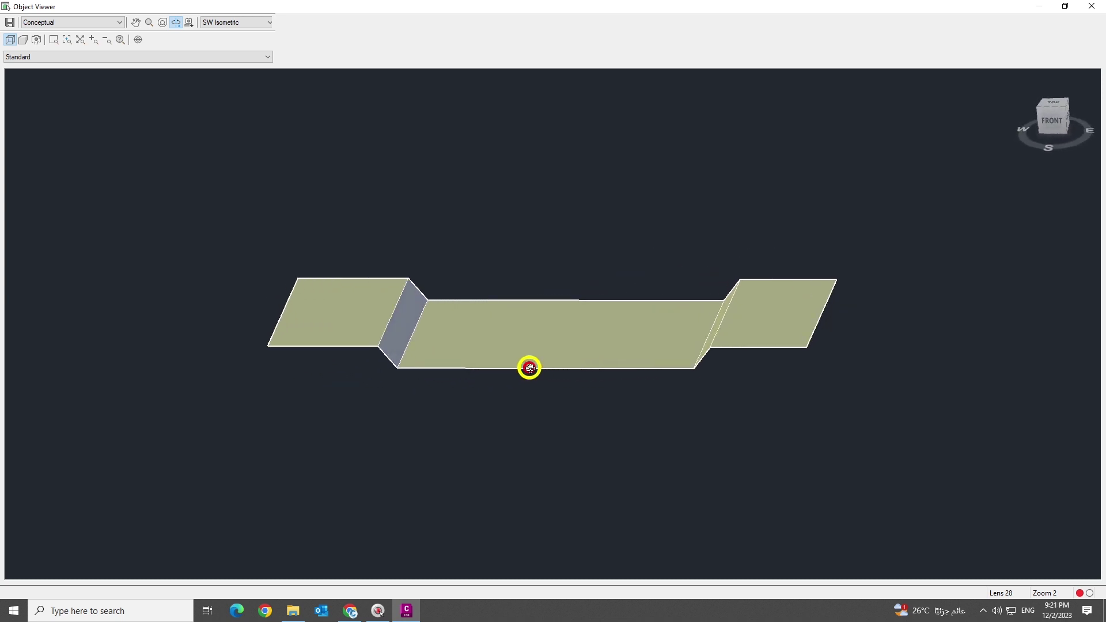
pyautogui.press('Escape')
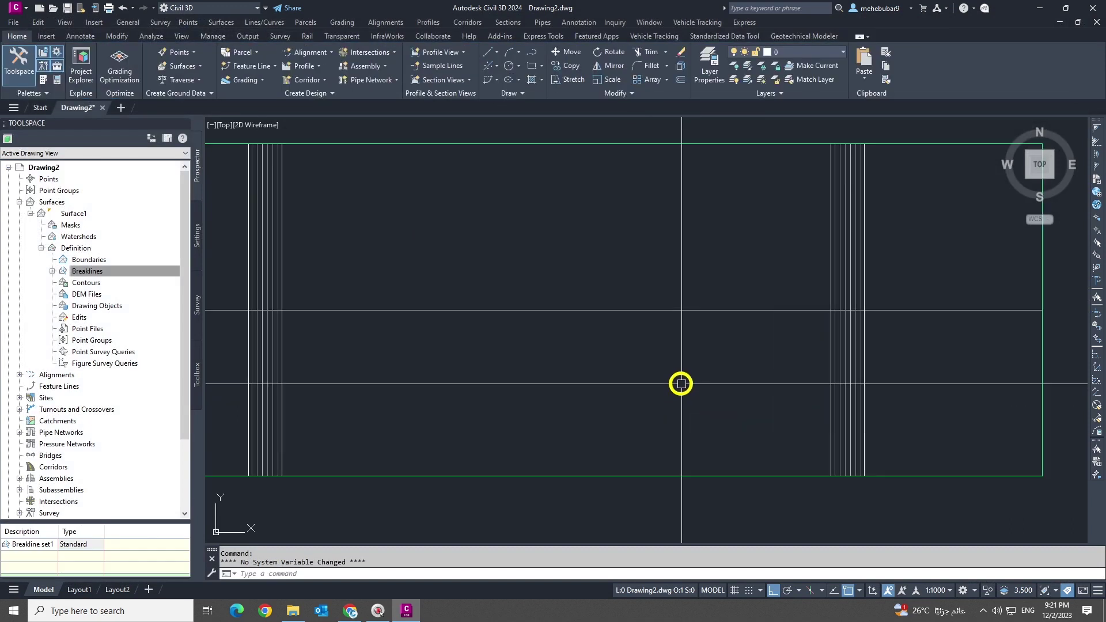
# Step: Start an alignment from objects using the horizontal polyline through the middle of the rectangle, accepting its left-to-right direction
pyautogui.scroll(-1, 721, 383)
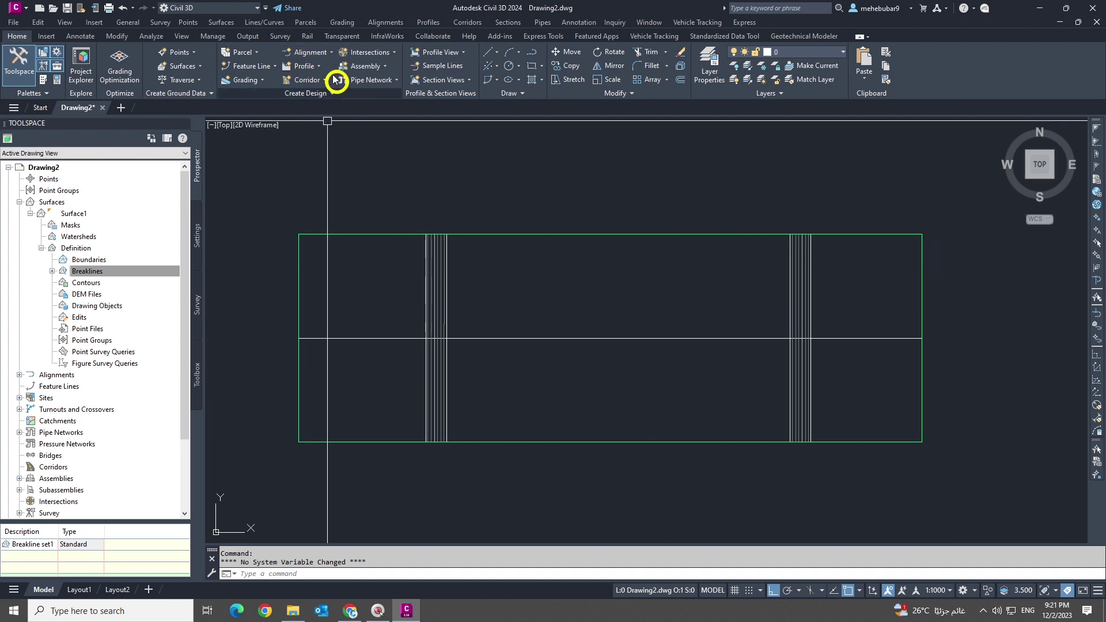
pyautogui.click(332, 53)
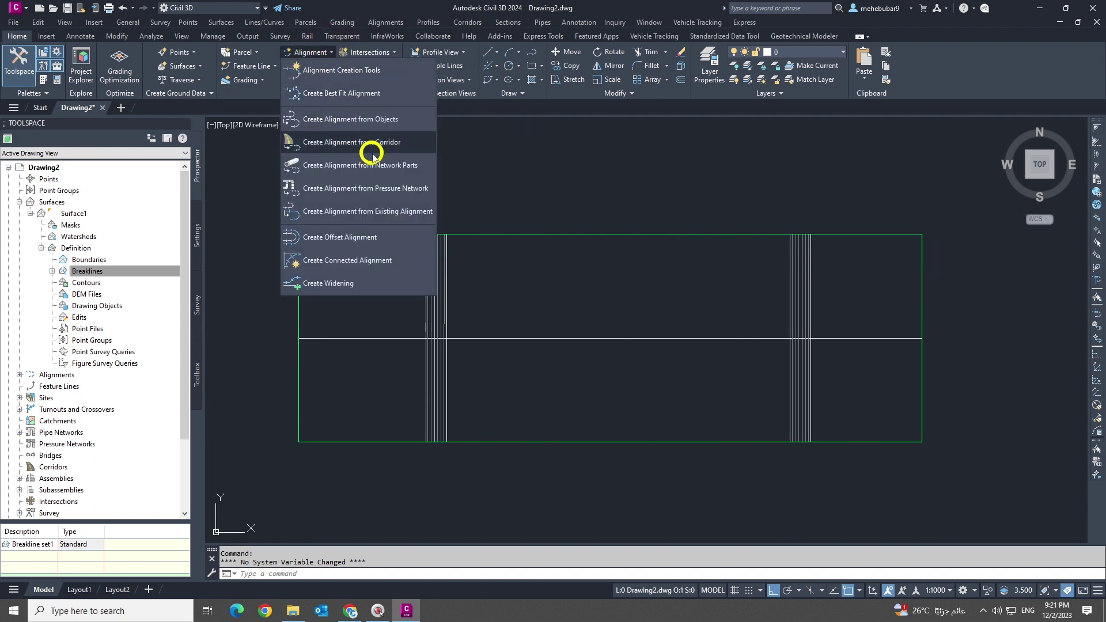
pyautogui.click(371, 119)
pyautogui.click(339, 339)
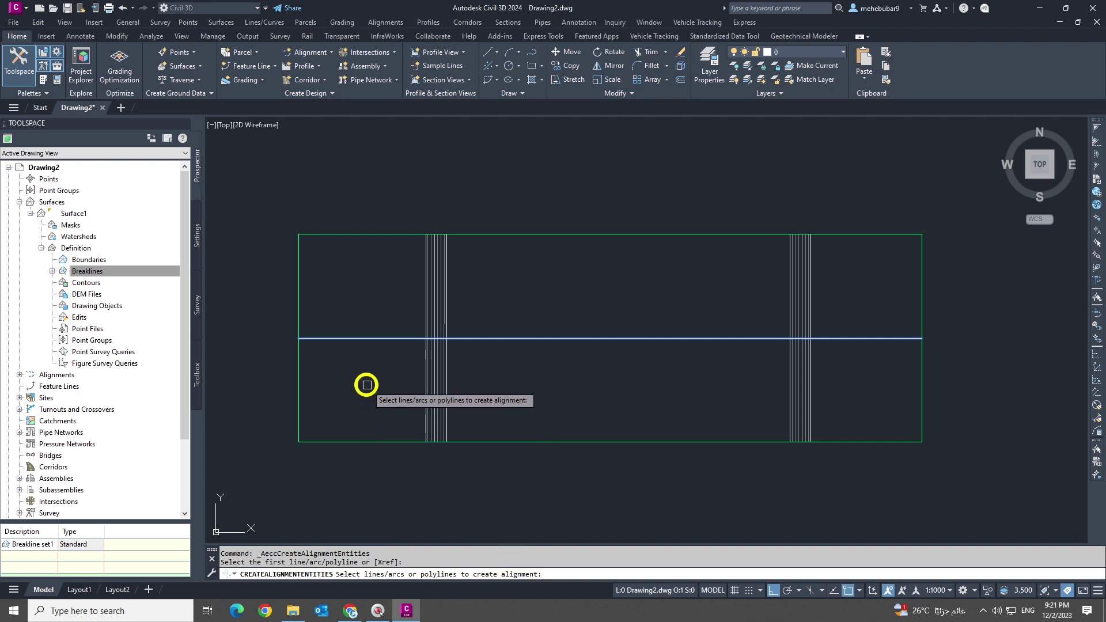
pyautogui.press('Return')
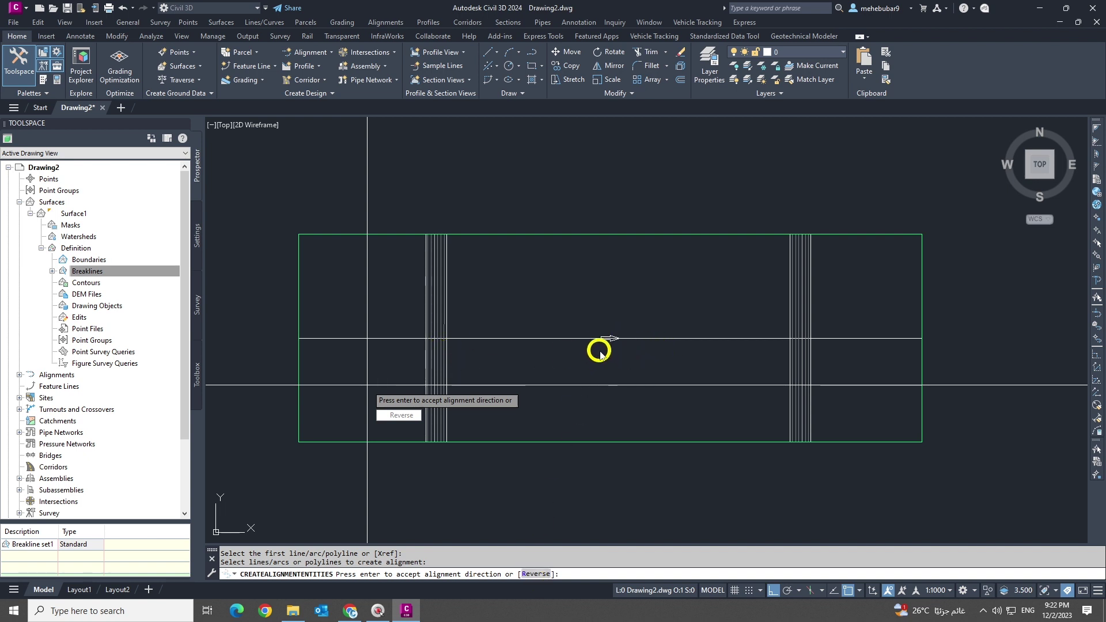
pyautogui.press('Return')
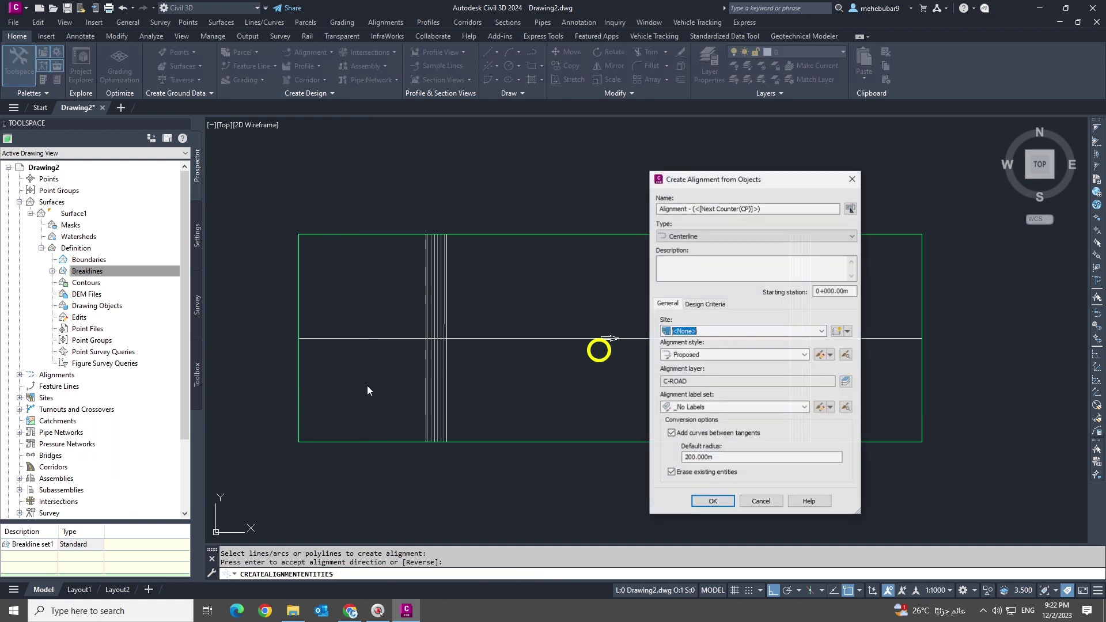
# Step: Set the alignment label set to Major and Minor only, disable curves between tangents, and keep erasing of existing entities enabled
pyautogui.click(784, 208)
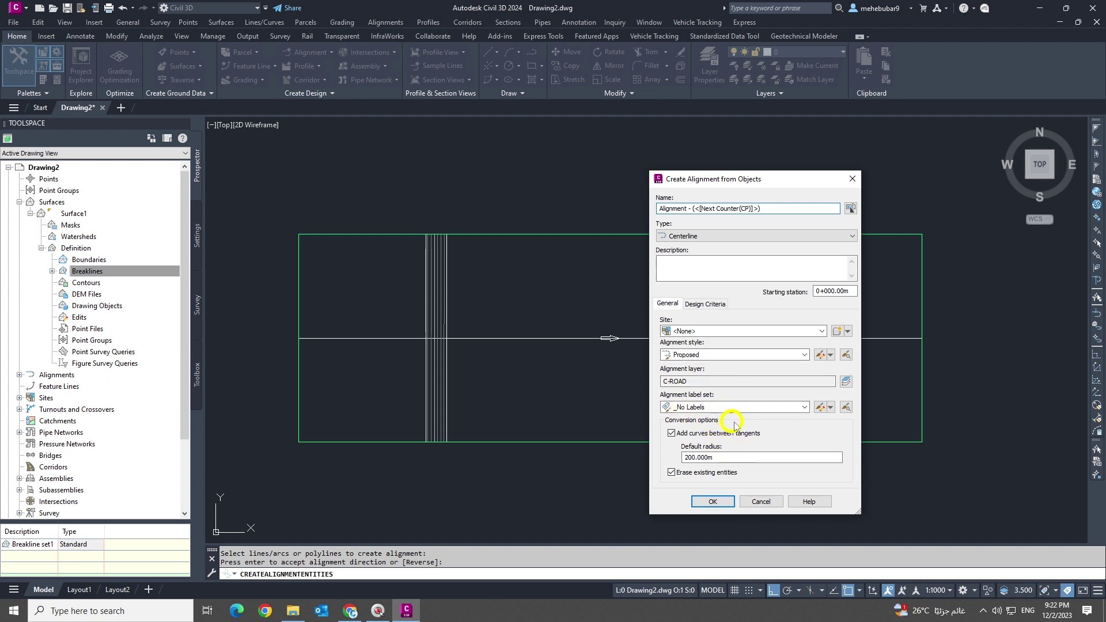
pyautogui.click(700, 407)
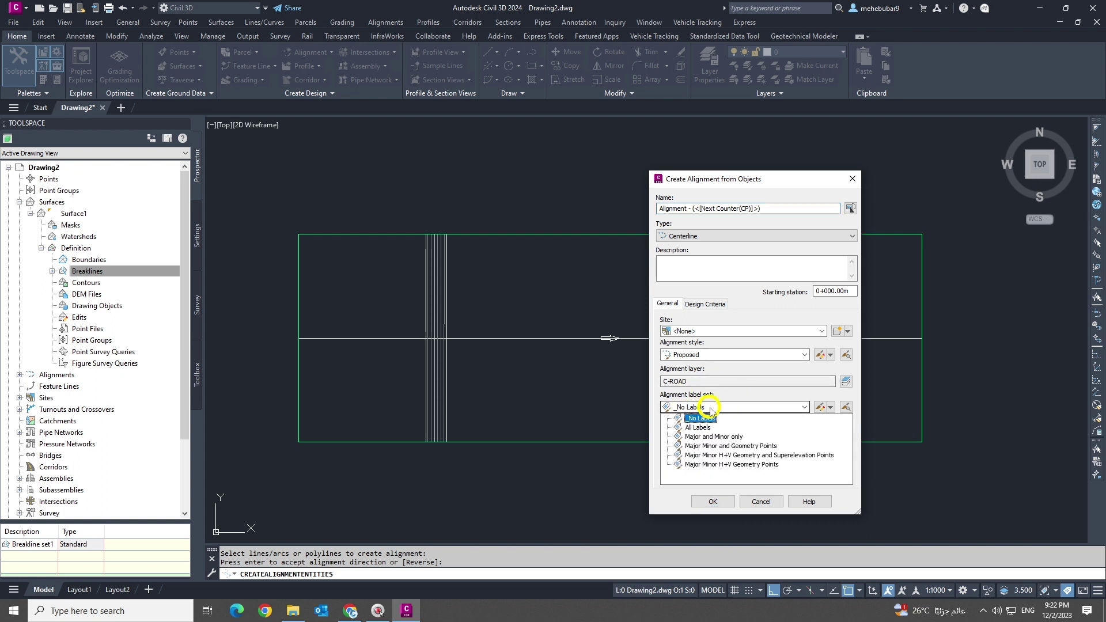
pyautogui.click(709, 436)
pyautogui.click(696, 438)
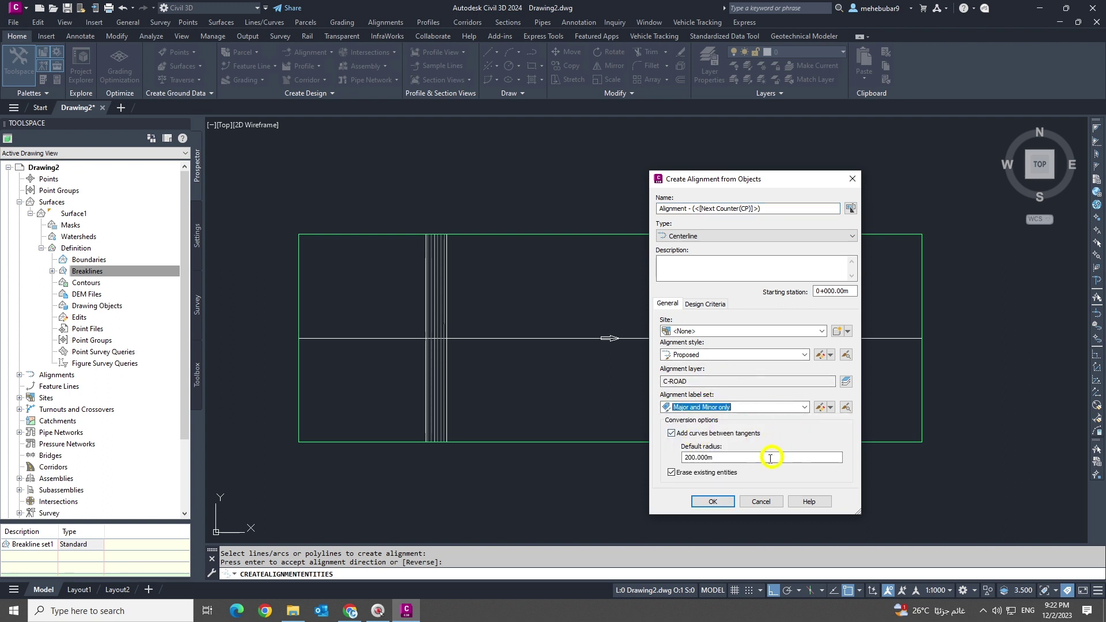
pyautogui.click(673, 473)
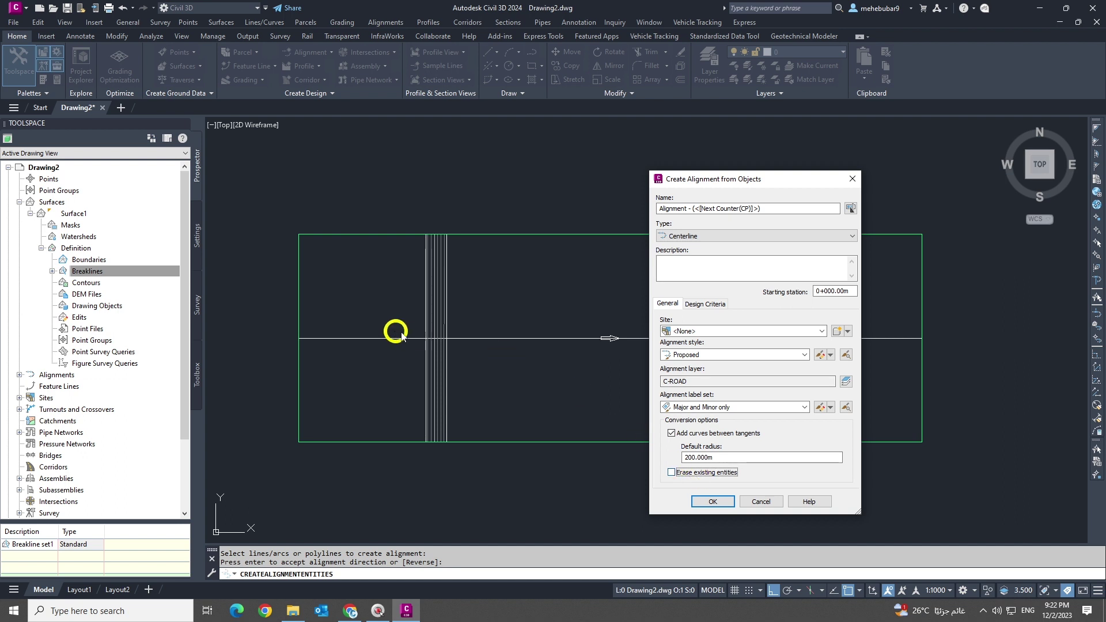
pyautogui.click(701, 458)
pyautogui.click(672, 433)
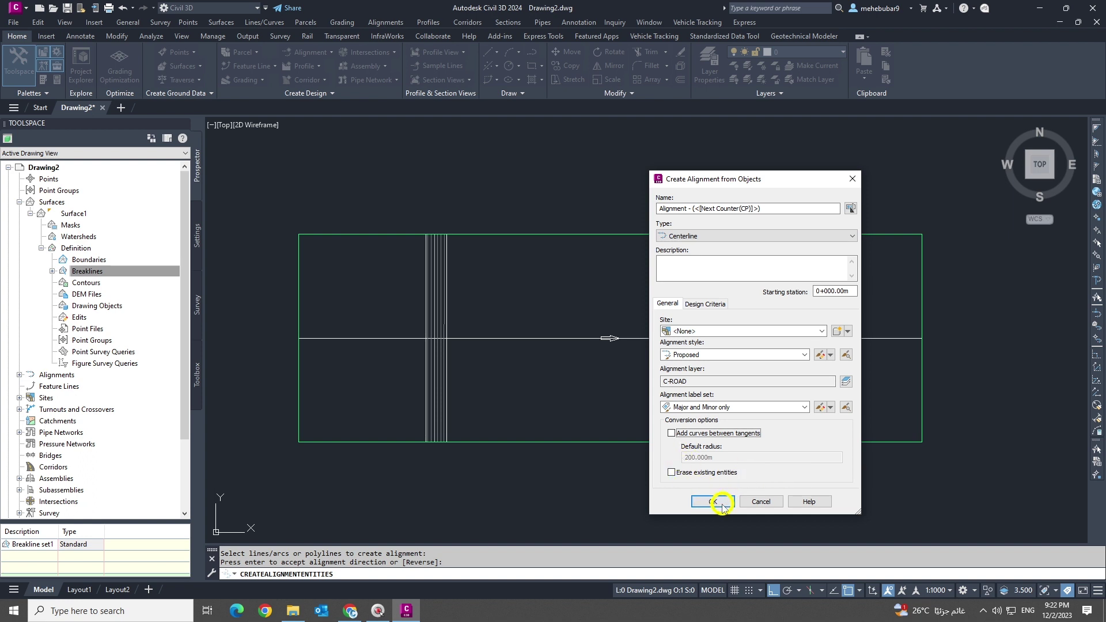
pyautogui.click(672, 473)
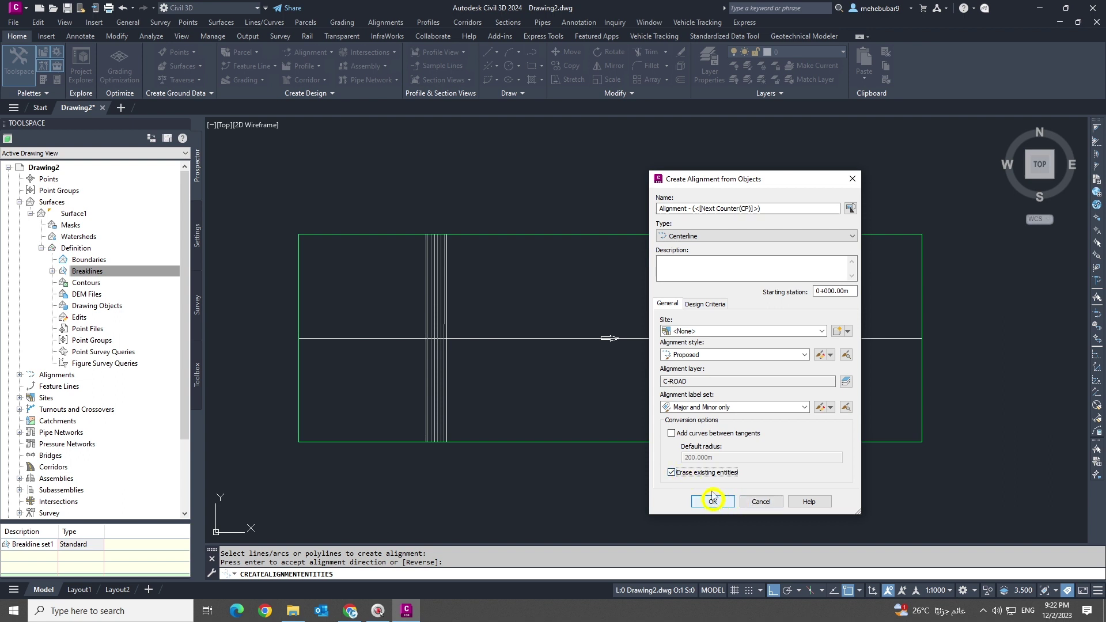
# Step: Review the Proposed alignment style's information, design, marker, display and summary settings, and close the style without changes
pyautogui.click(830, 354)
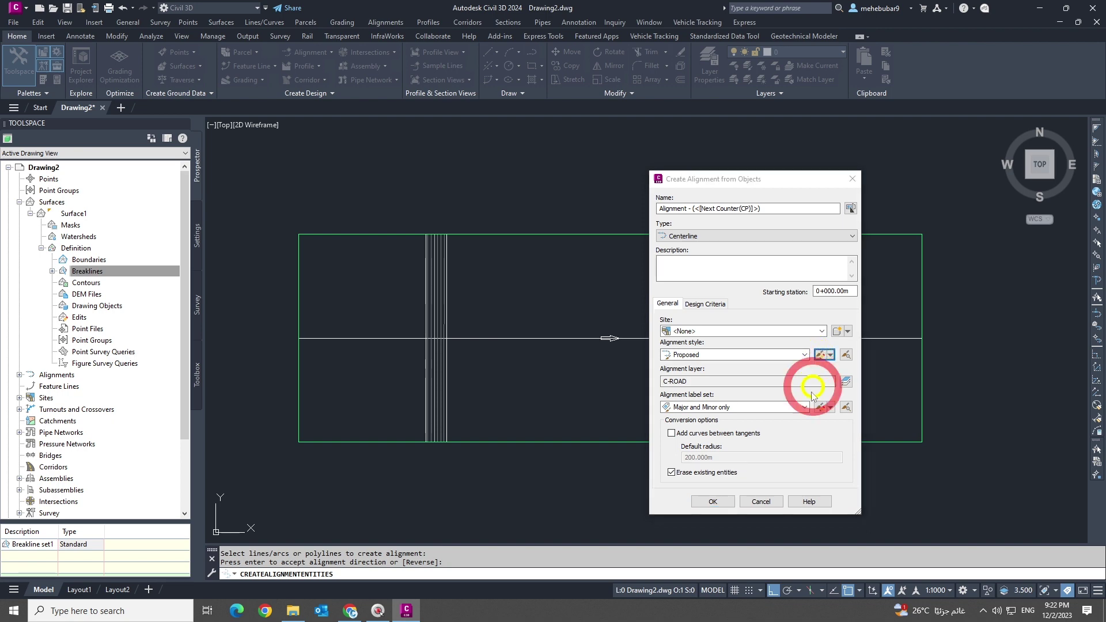
pyautogui.click(812, 377)
pyautogui.click(498, 268)
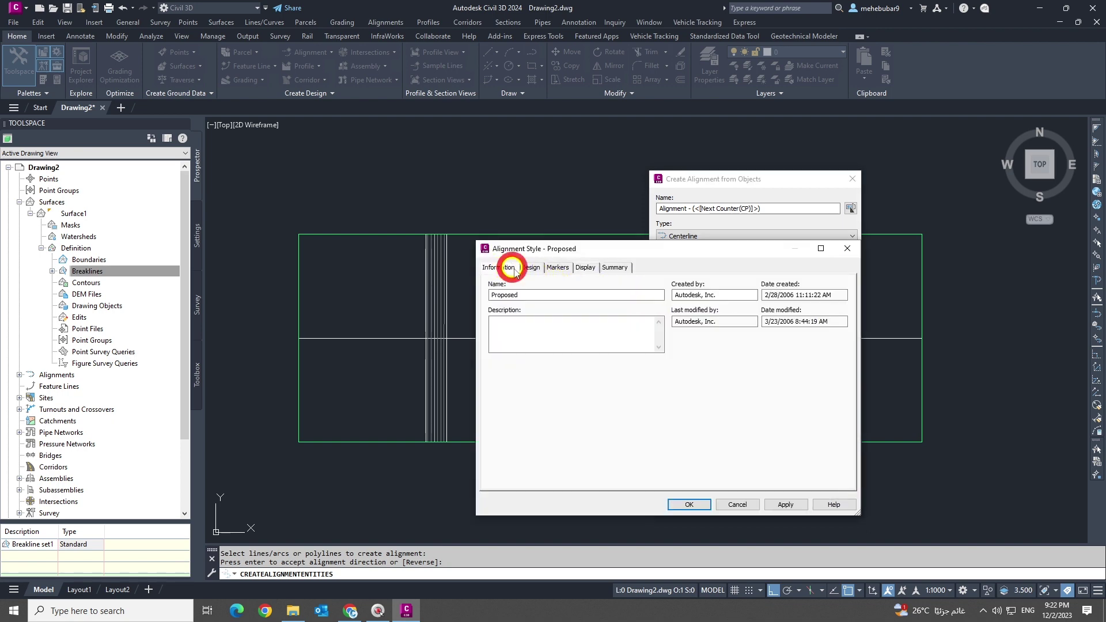
pyautogui.click(530, 268)
pyautogui.click(558, 268)
pyautogui.click(586, 268)
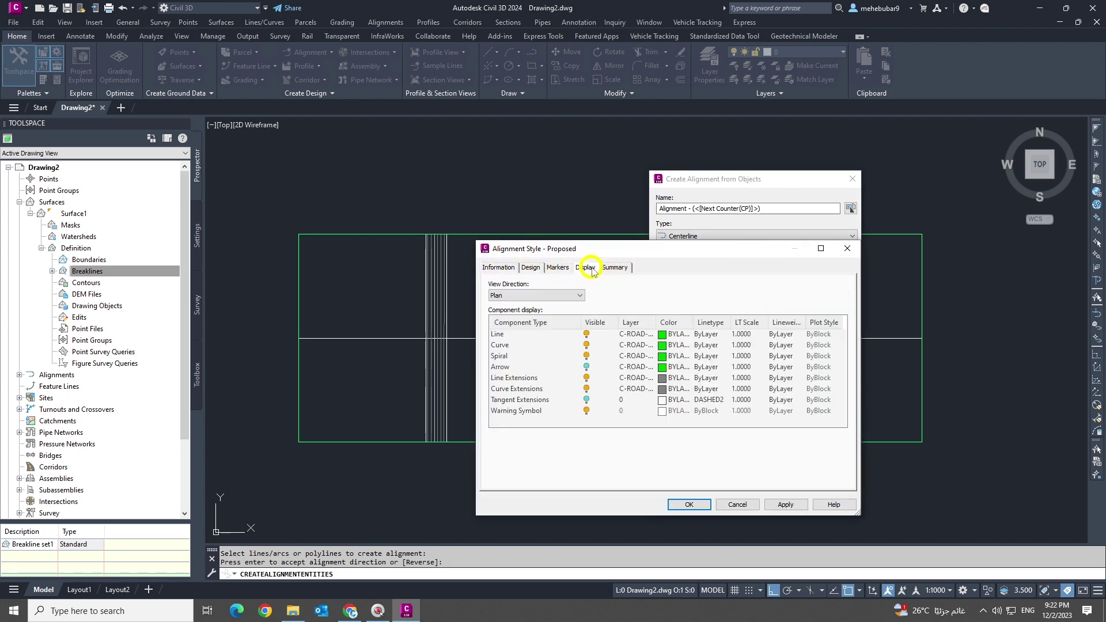
pyautogui.click(615, 268)
pyautogui.click(847, 248)
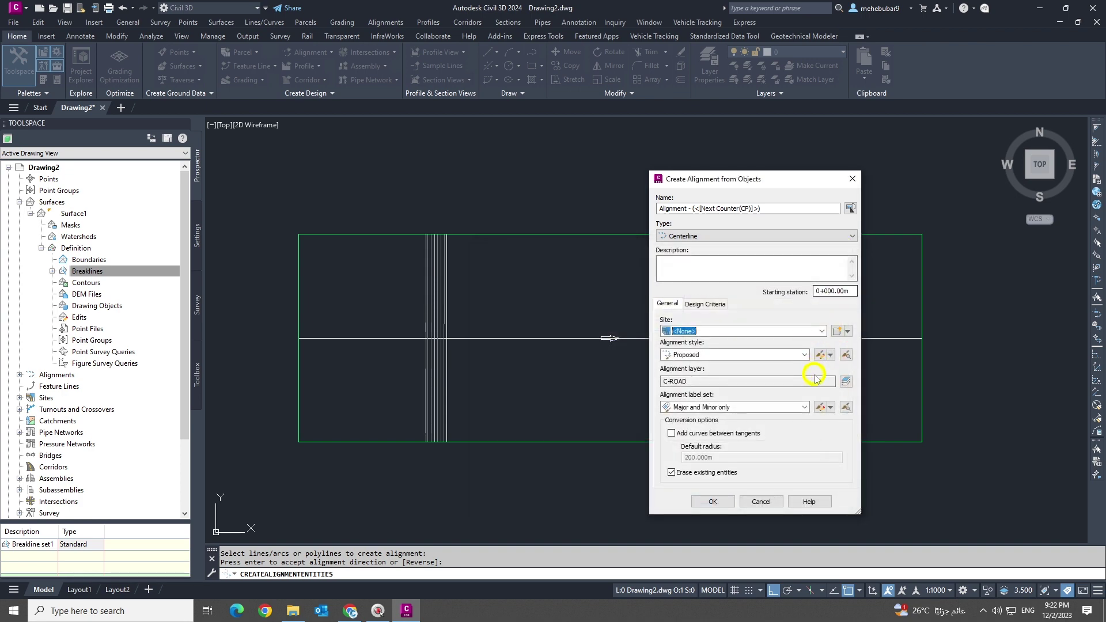
# Step: Set the label set's major station increment to 25 m and minor station increment to 100 m, and create the centerline alignment
pyautogui.click(819, 407)
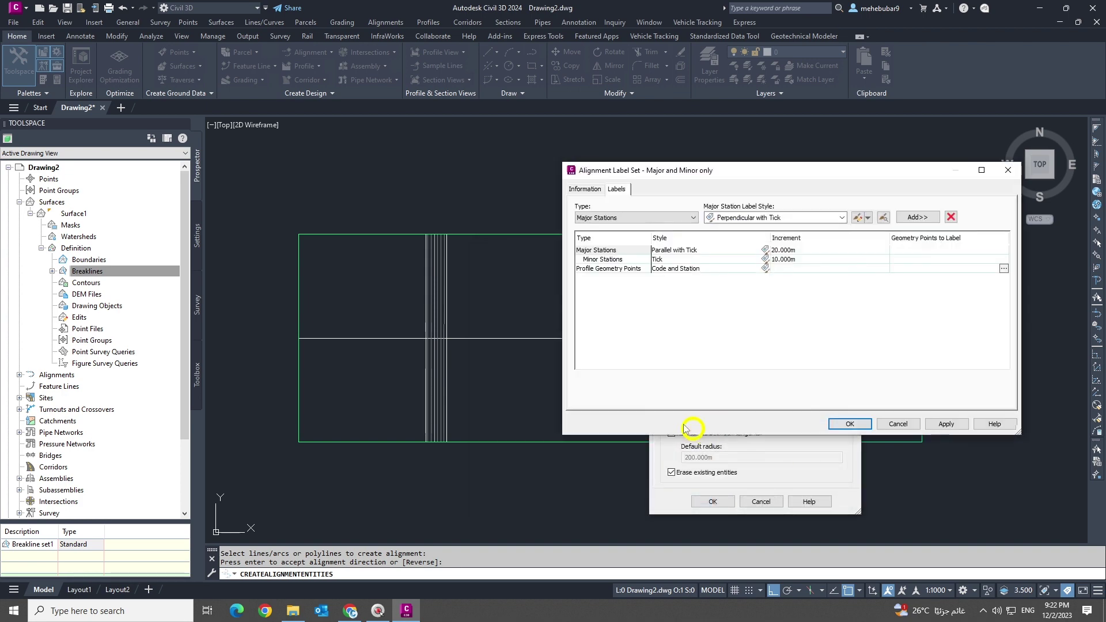
pyautogui.click(794, 249)
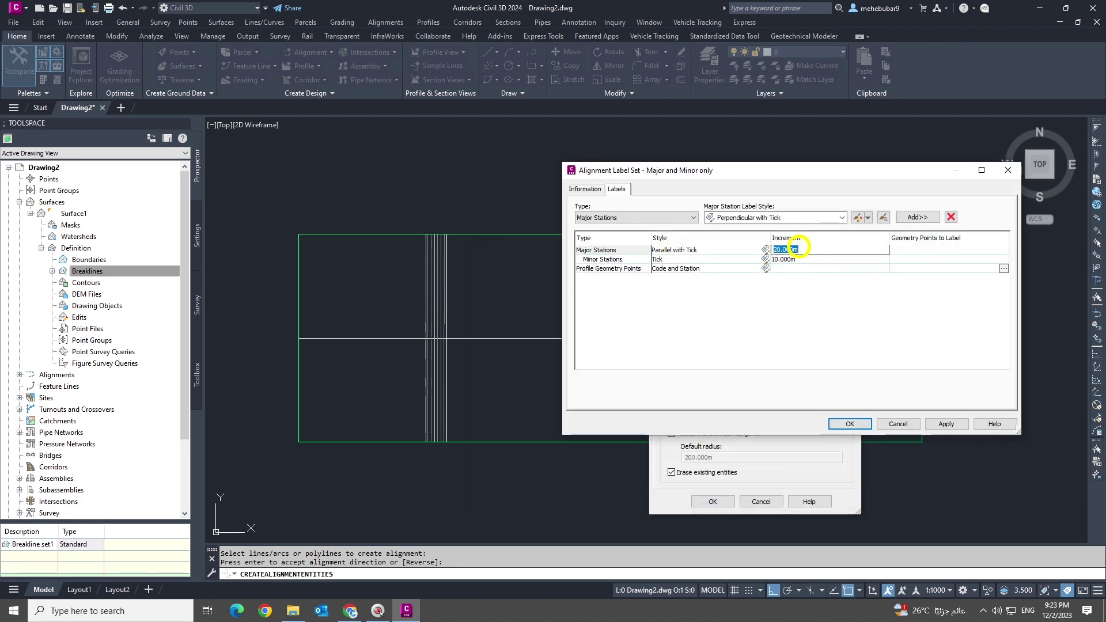
pyautogui.write('25')
pyautogui.click(798, 258)
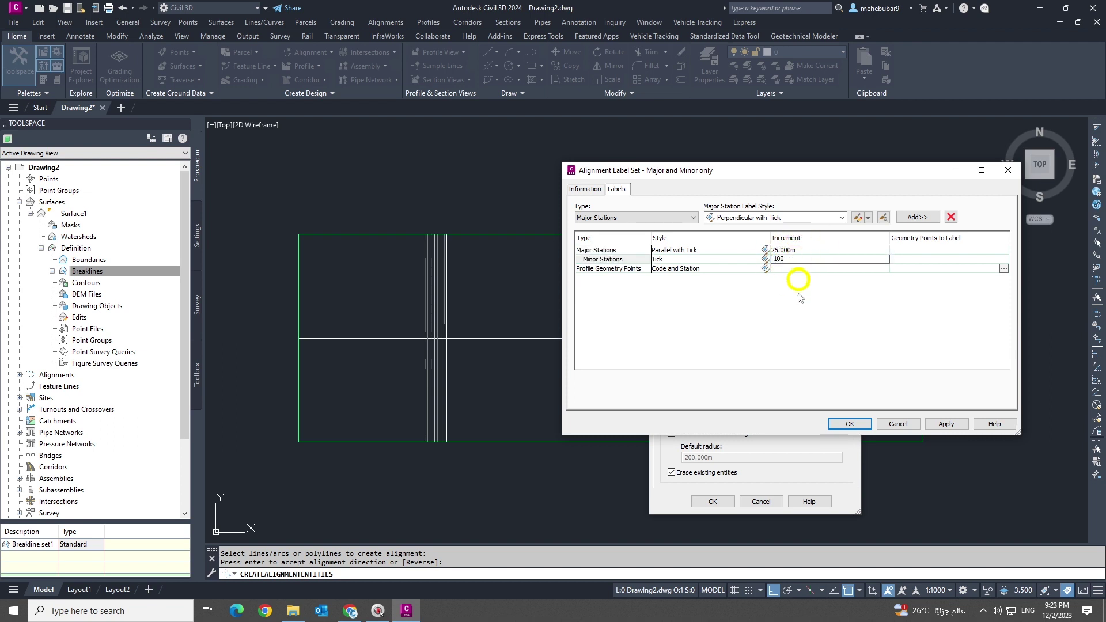
pyautogui.click(634, 265)
pyautogui.click(847, 422)
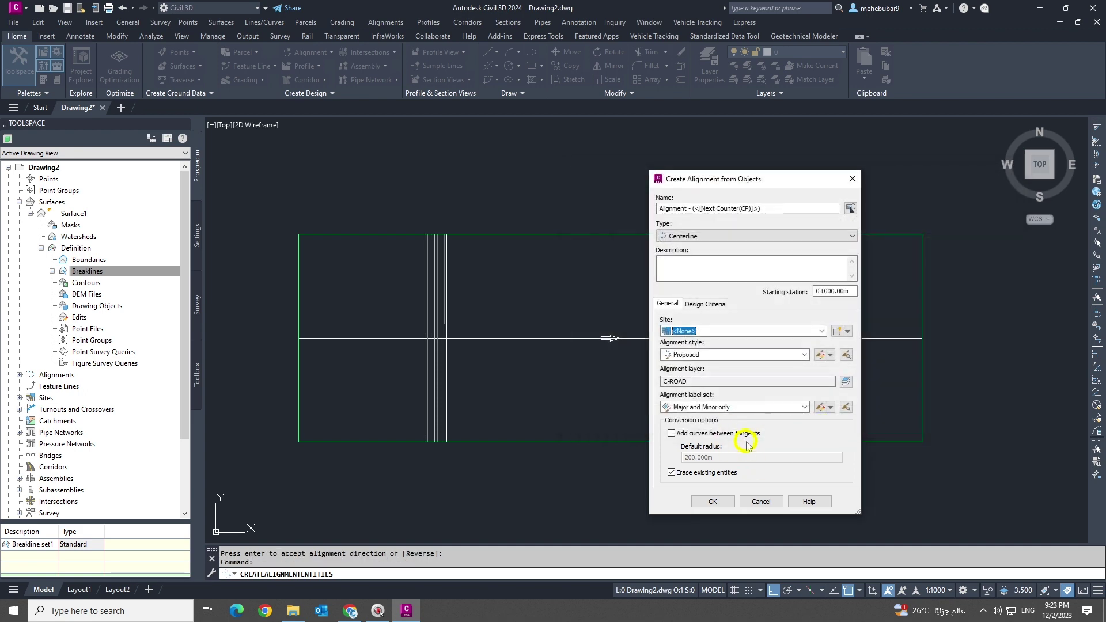
pyautogui.click(726, 498)
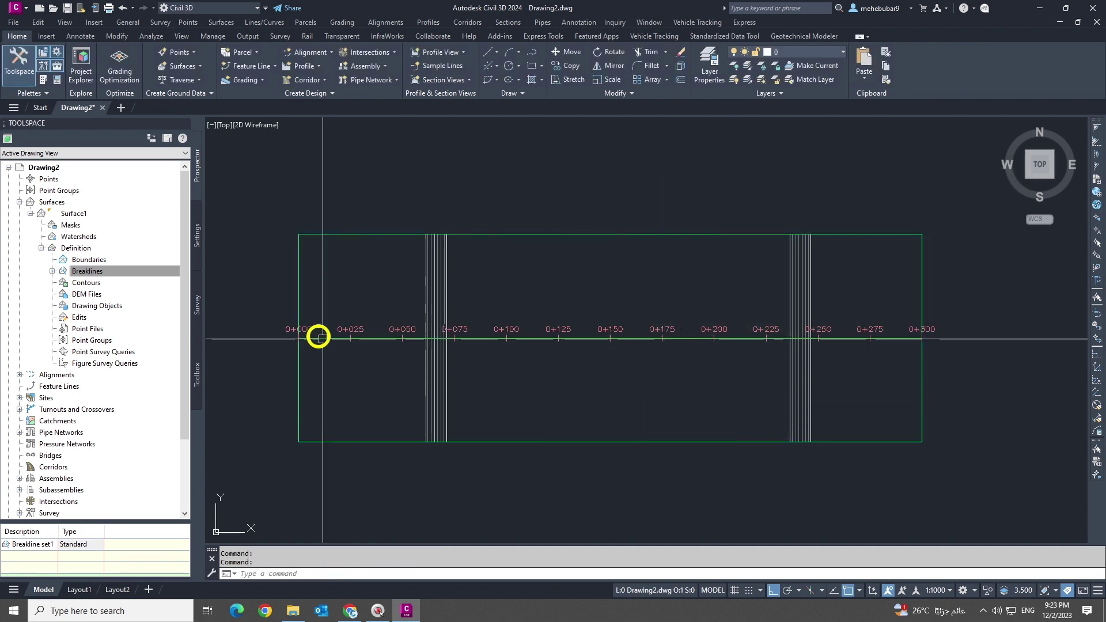
# Step: Add a profile sampled from Surface1 along the centerline alignment over stations 0+000 to 0+300 m
pyautogui.scroll(2, 317, 333)
pyautogui.scroll(-2, 321, 341)
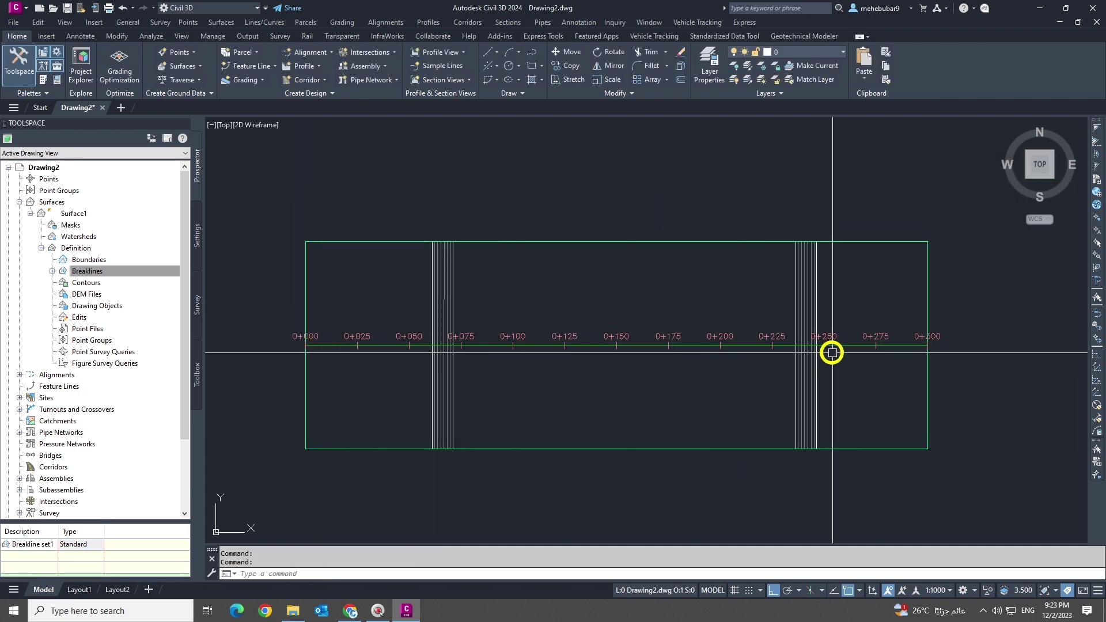
pyautogui.scroll(-2, 634, 403)
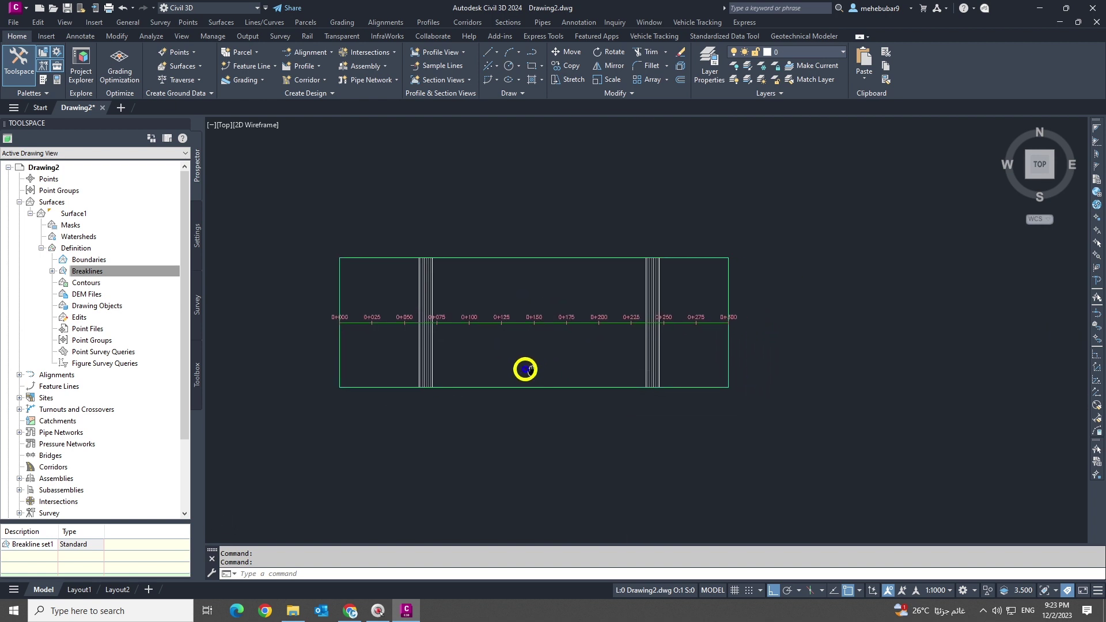
pyautogui.moveTo(542, 325); pyautogui.dragTo(519, 328, button='middle')
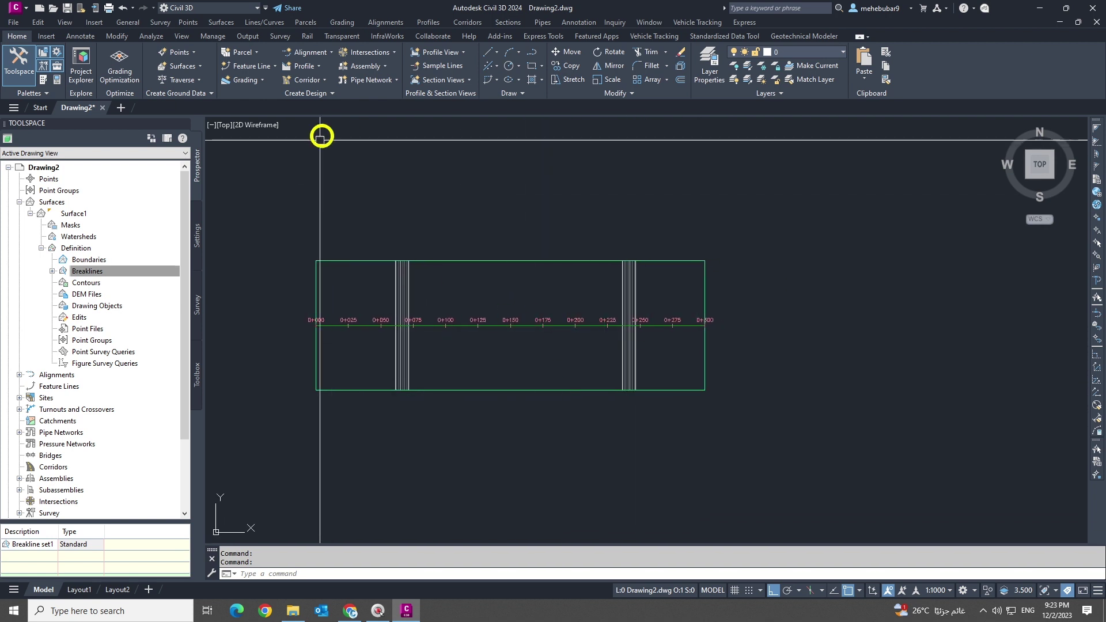
pyautogui.click(319, 67)
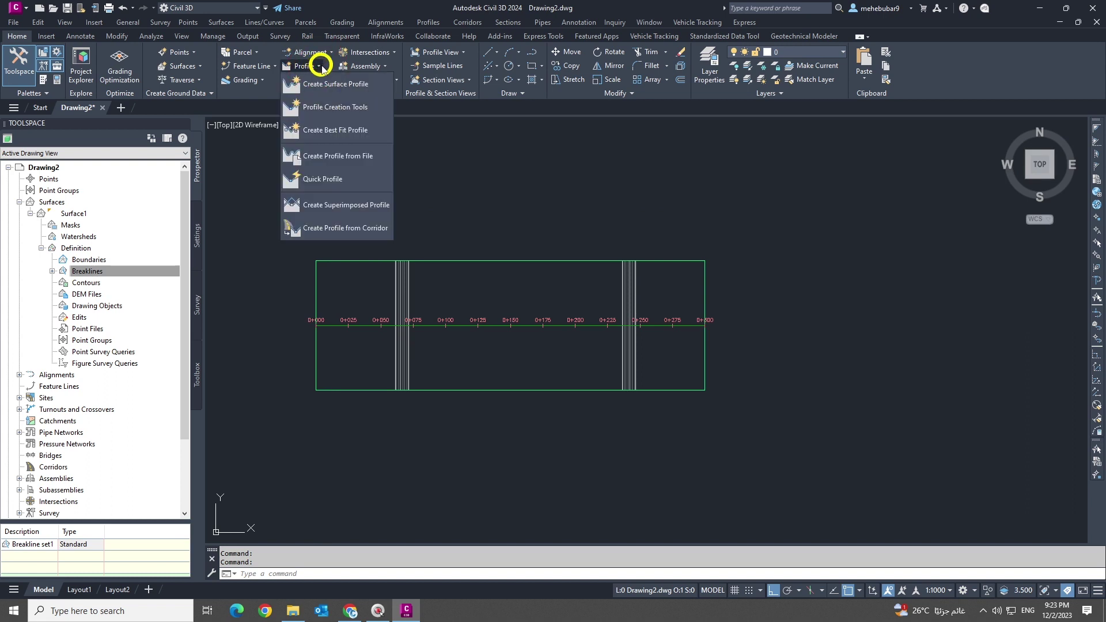
pyautogui.click(356, 85)
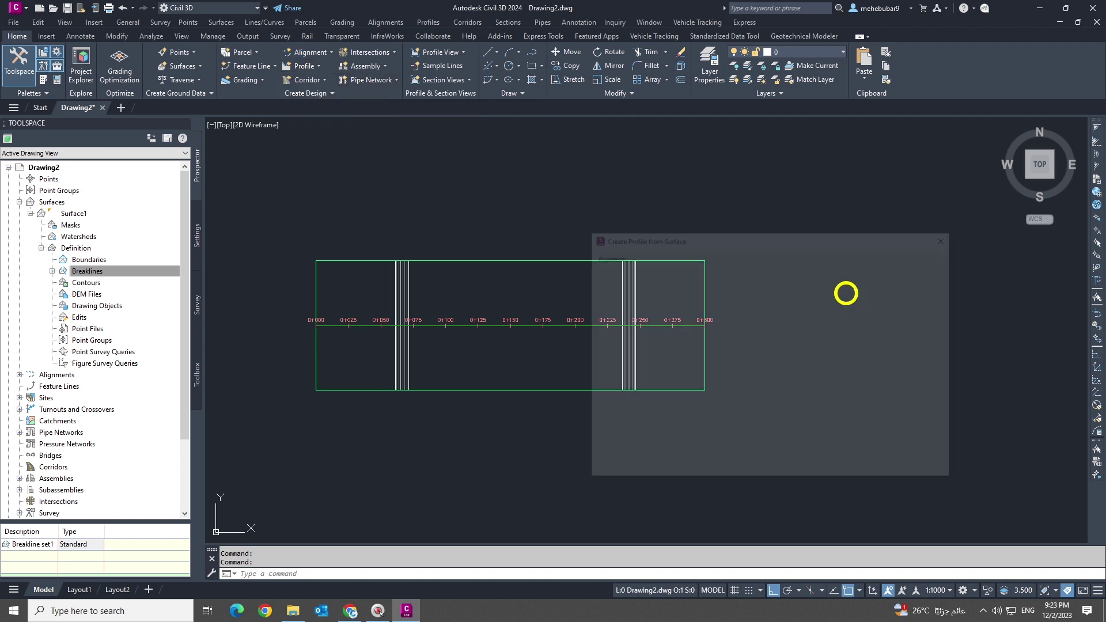
pyautogui.click(653, 267)
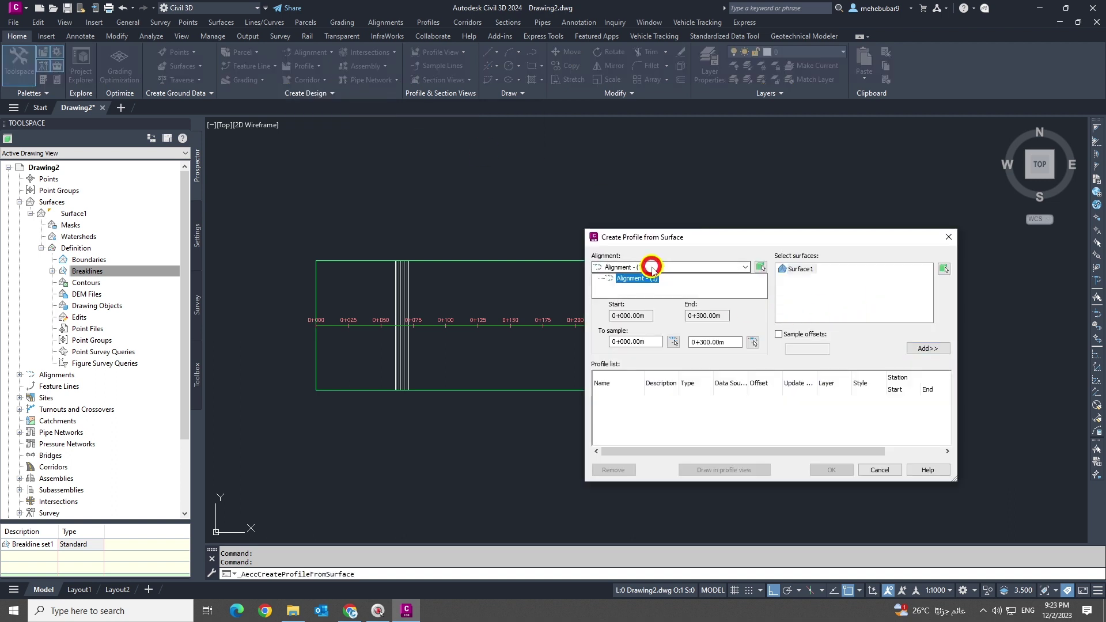
pyautogui.click(609, 279)
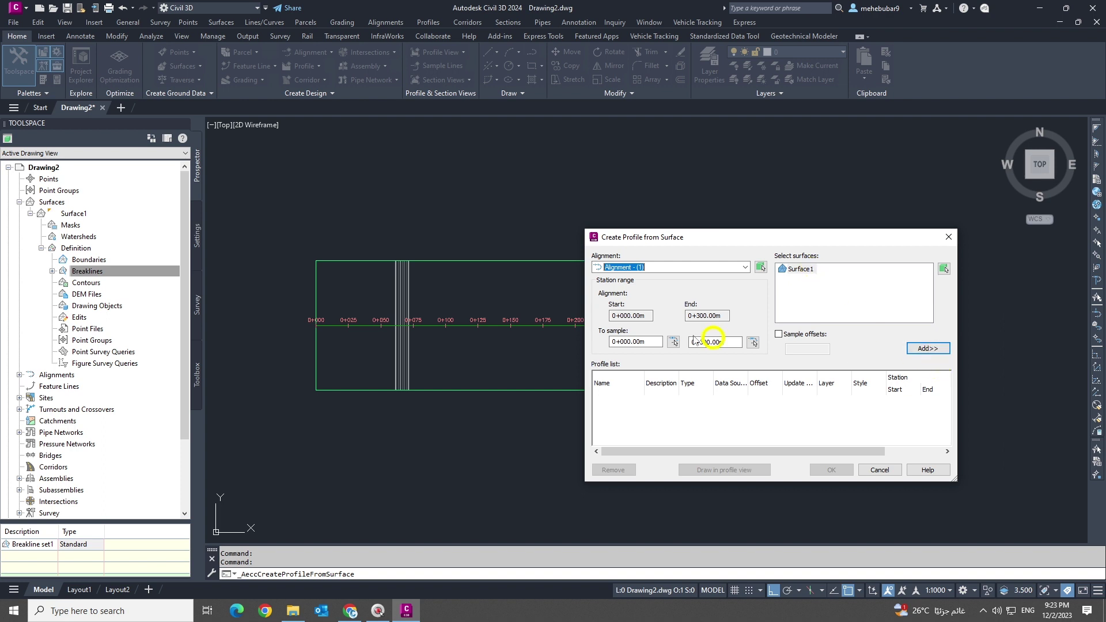
pyautogui.click(925, 350)
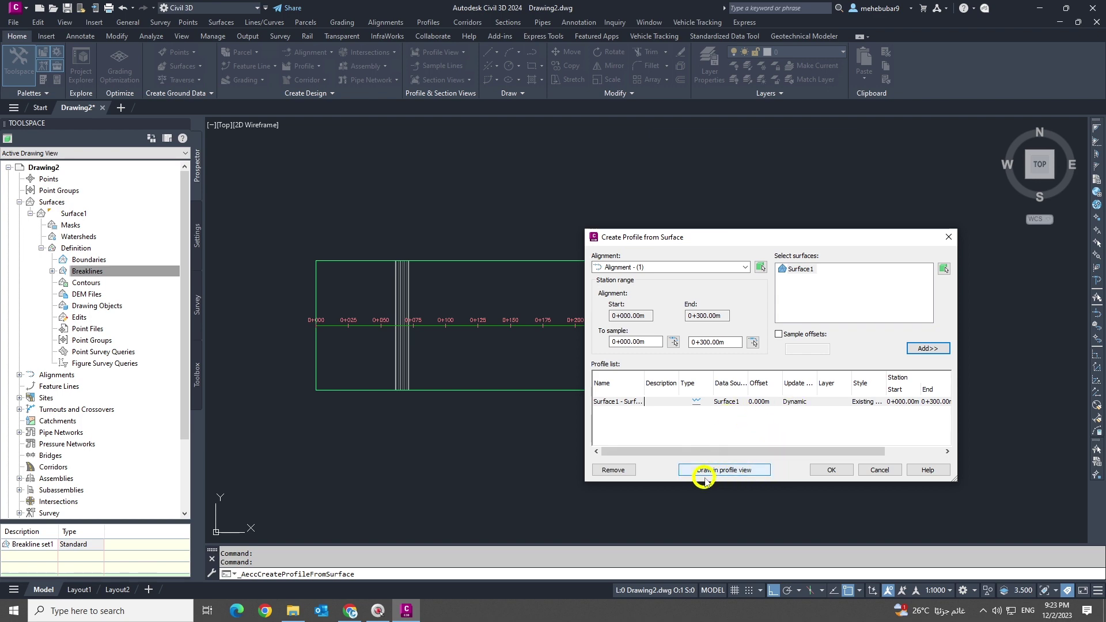
# Step: Draw the surface profile in a profile view with the default settings and EG-FG Elevations and Stations bands, placing it east of the rectangle
pyautogui.click(739, 471)
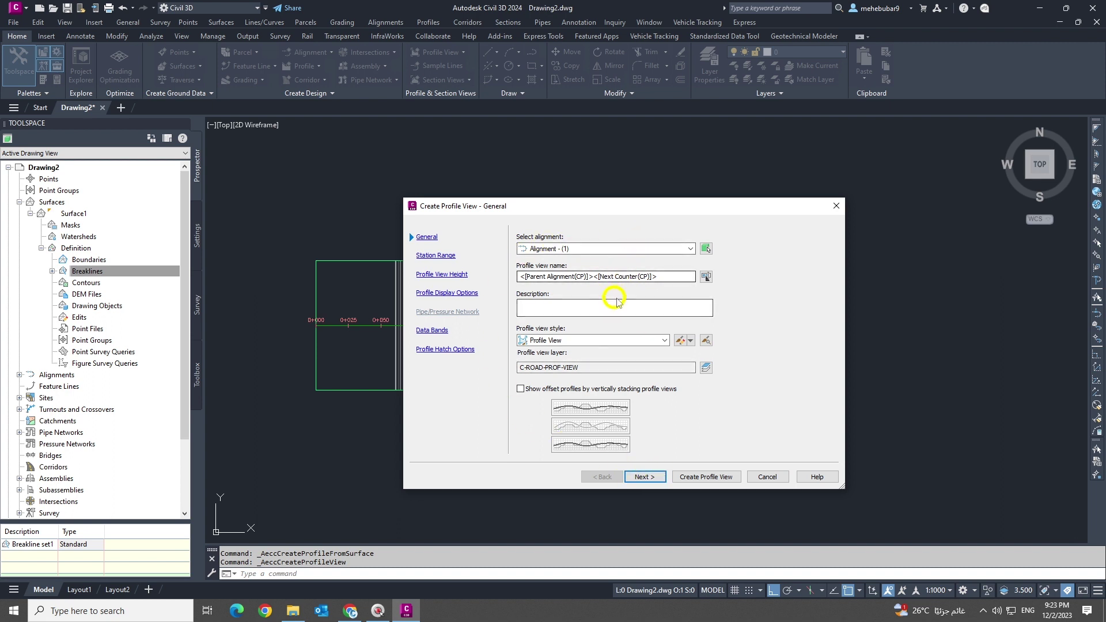
pyautogui.click(643, 480)
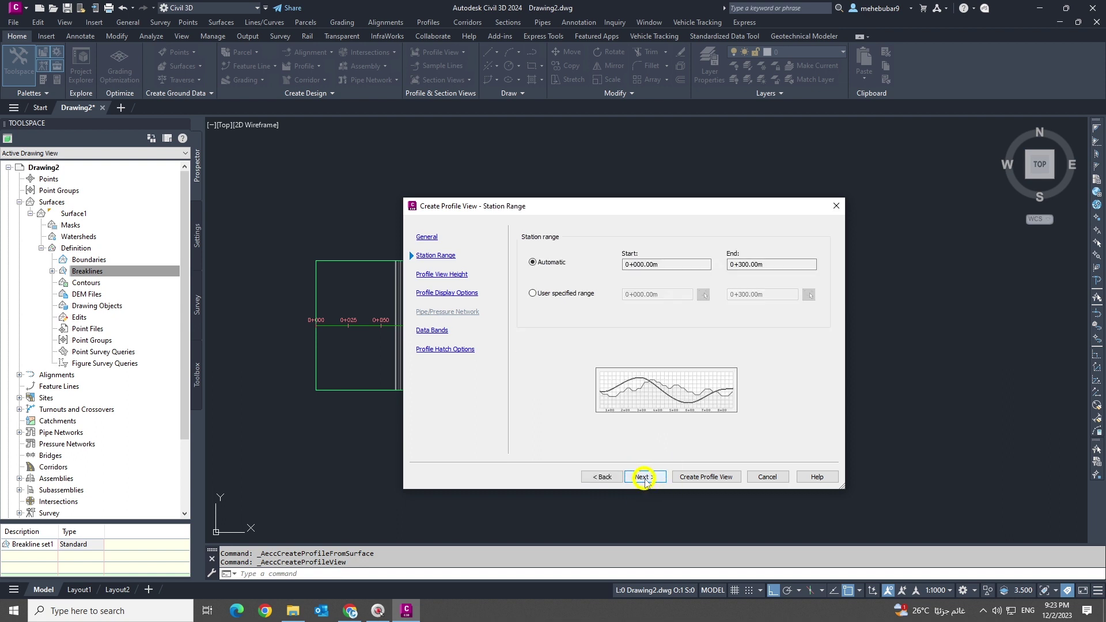
pyautogui.click(644, 480)
pyautogui.click(645, 478)
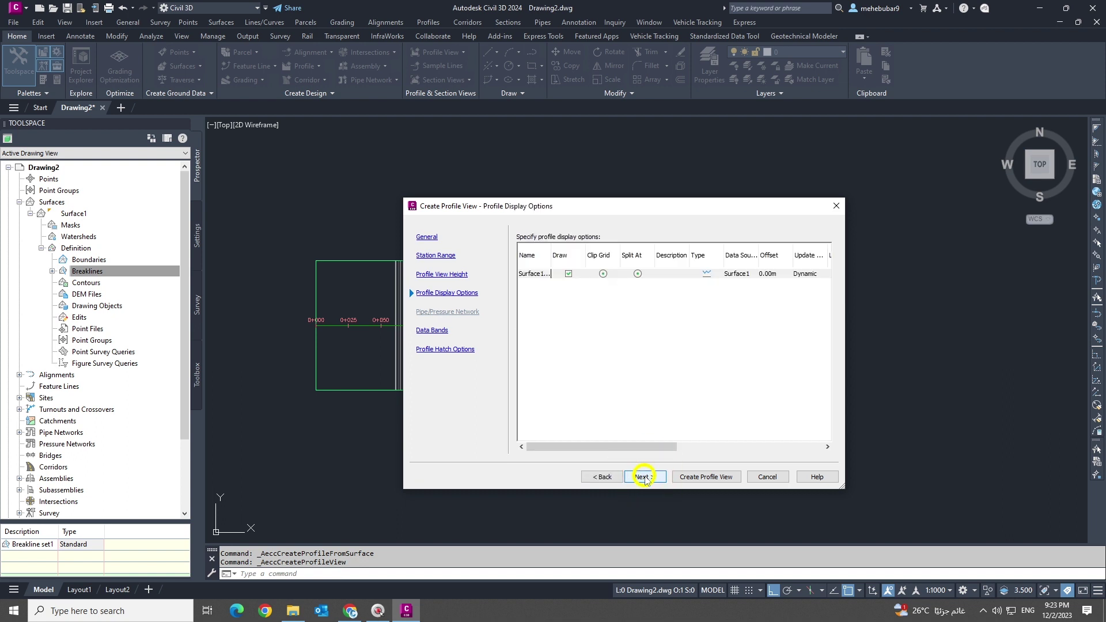
pyautogui.click(644, 478)
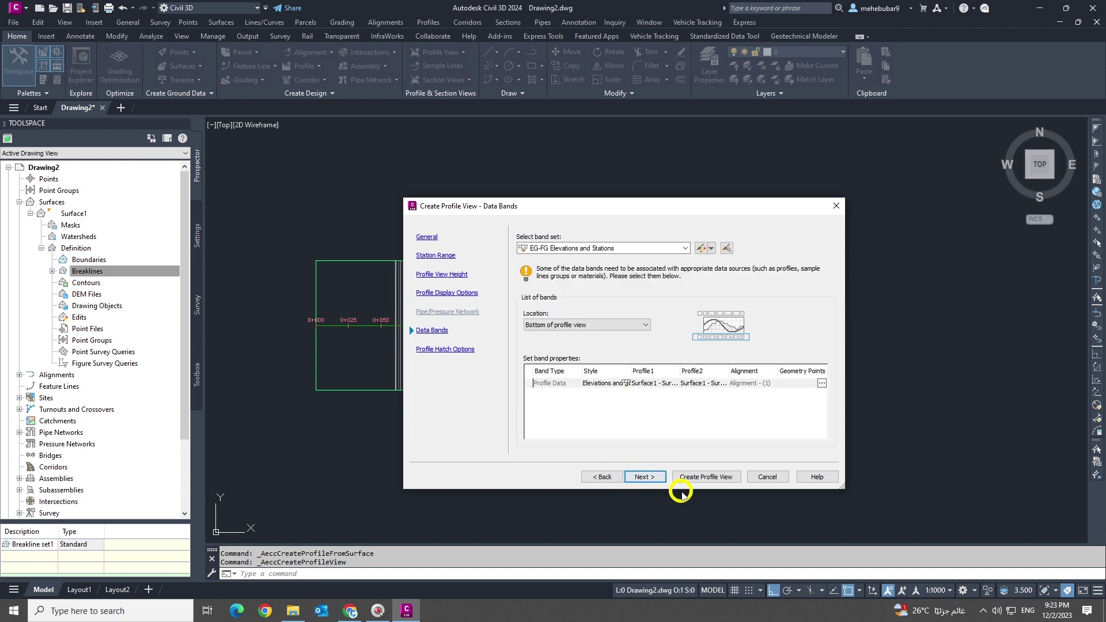
pyautogui.click(645, 479)
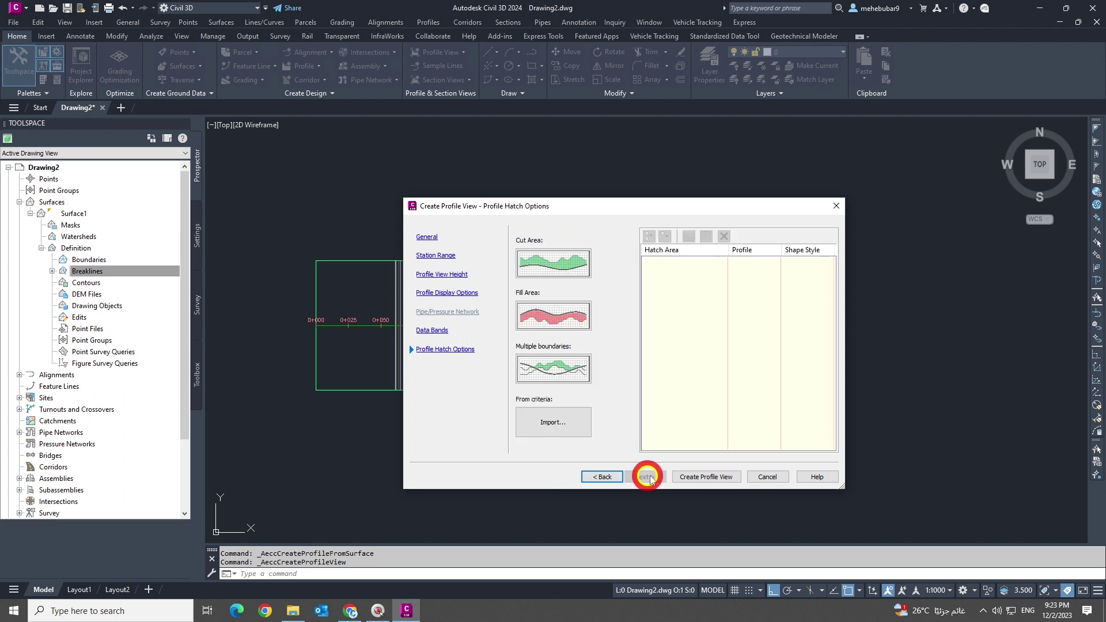
pyautogui.click(728, 477)
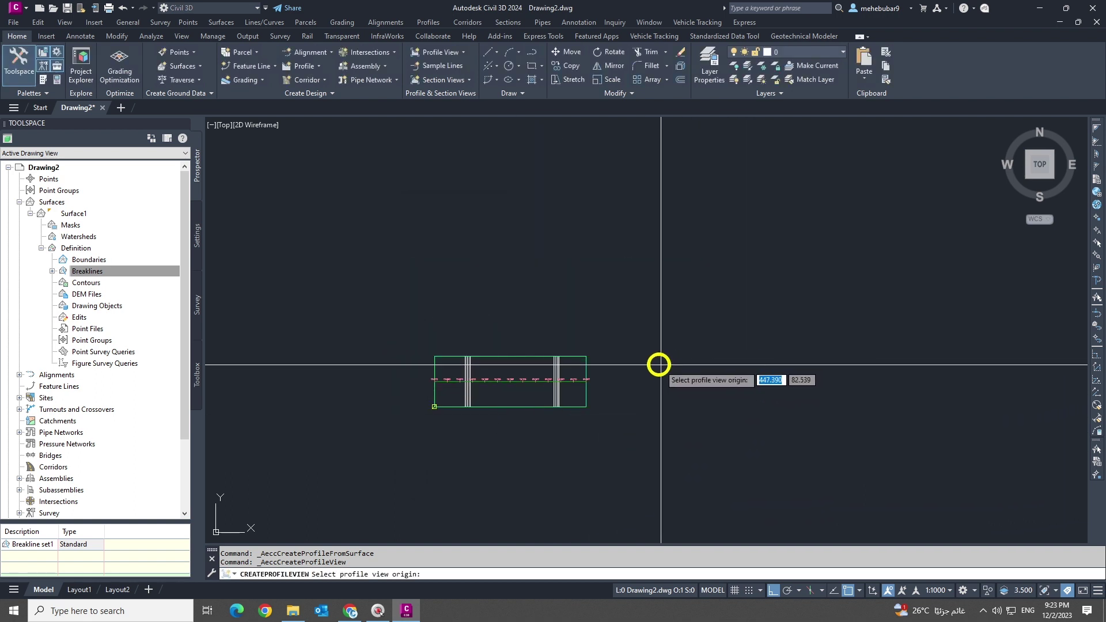
pyautogui.click(641, 365)
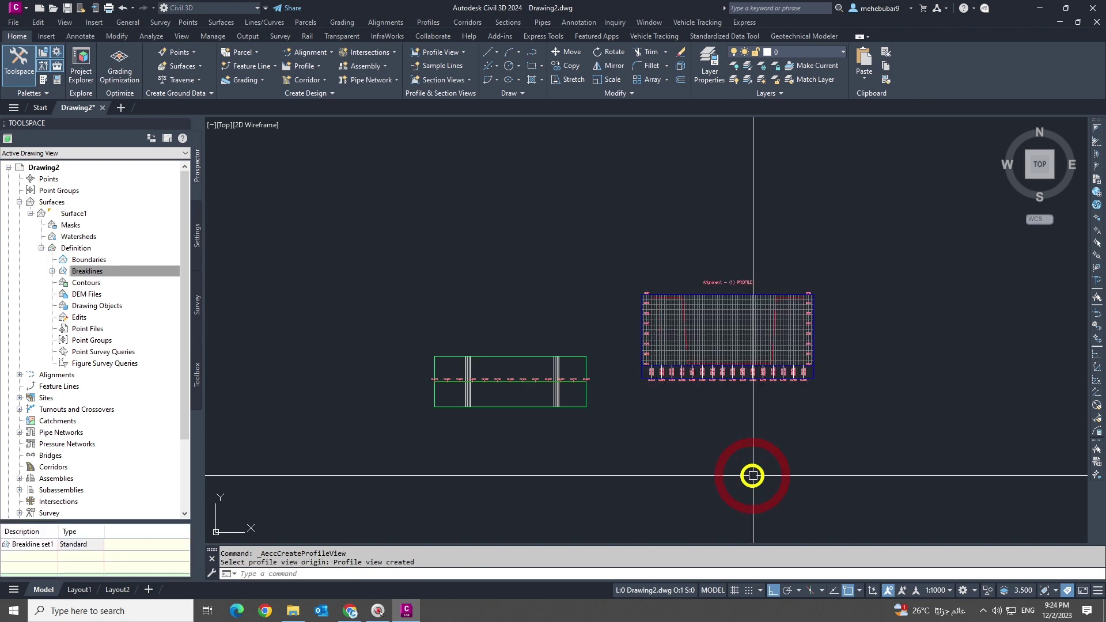
# Step: Examine the surface line, elevation labels and station bands in the profile view and compare them with the plan
pyautogui.scroll(3, 734, 340)
pyautogui.moveTo(732, 344); pyautogui.dragTo(696, 334, button='middle')
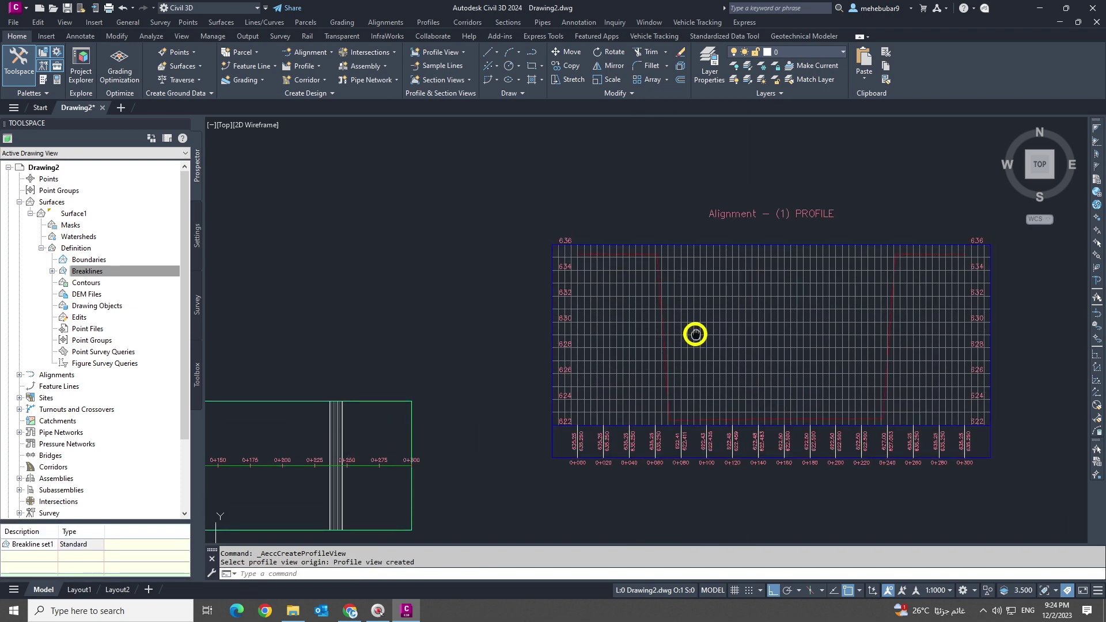
pyautogui.scroll(6, 622, 267)
pyautogui.scroll(-2, 486, 198)
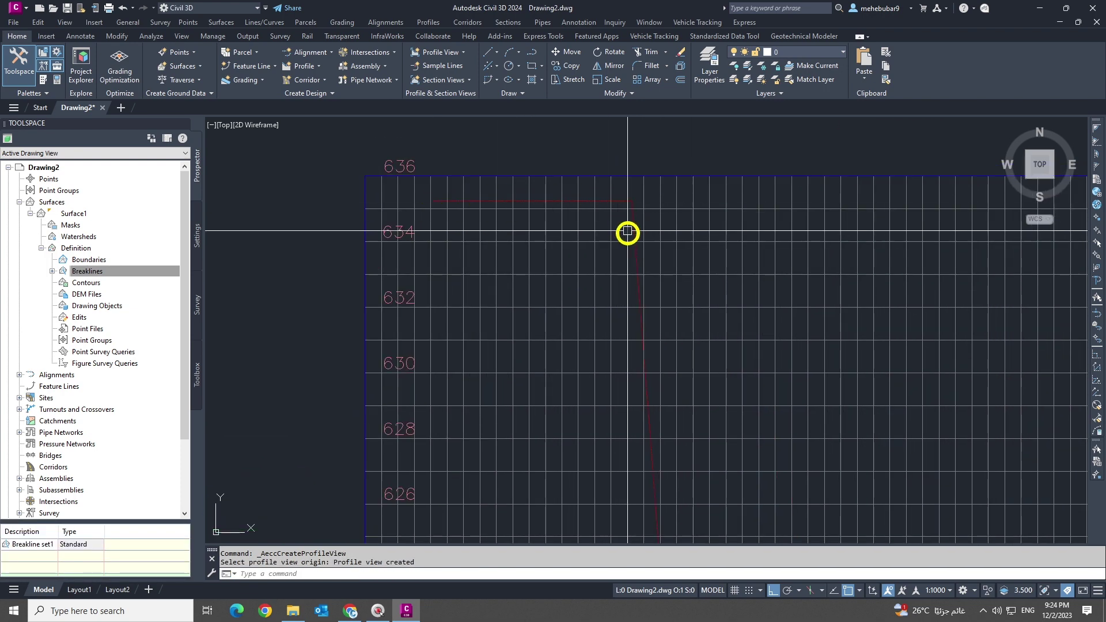
pyautogui.scroll(-3, 627, 232)
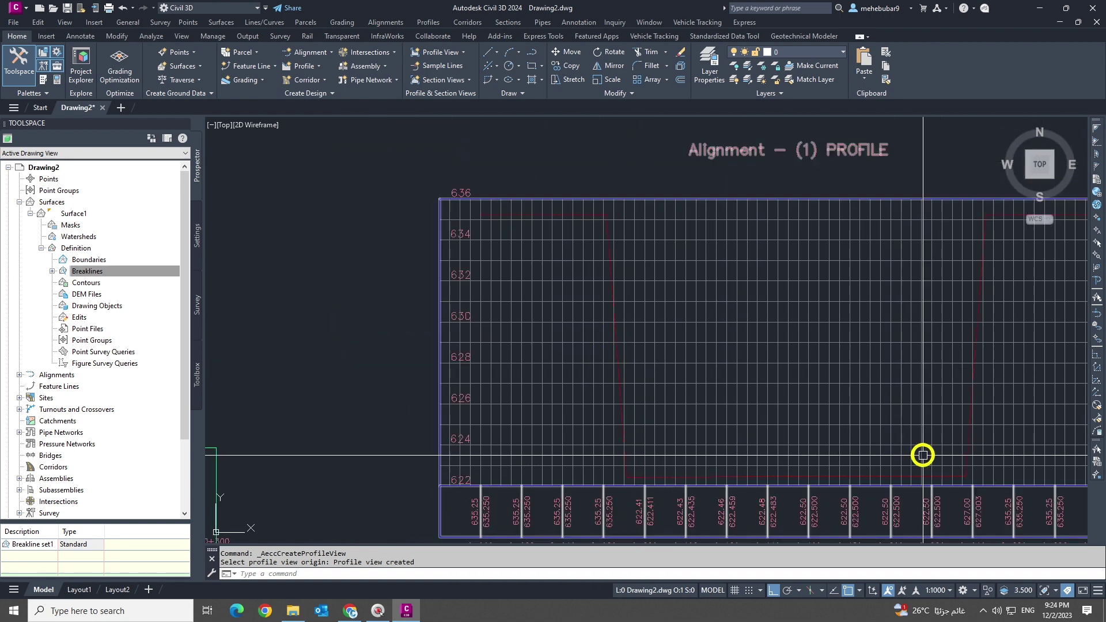
pyautogui.scroll(-2, 923, 455)
pyautogui.scroll(-3, 789, 332)
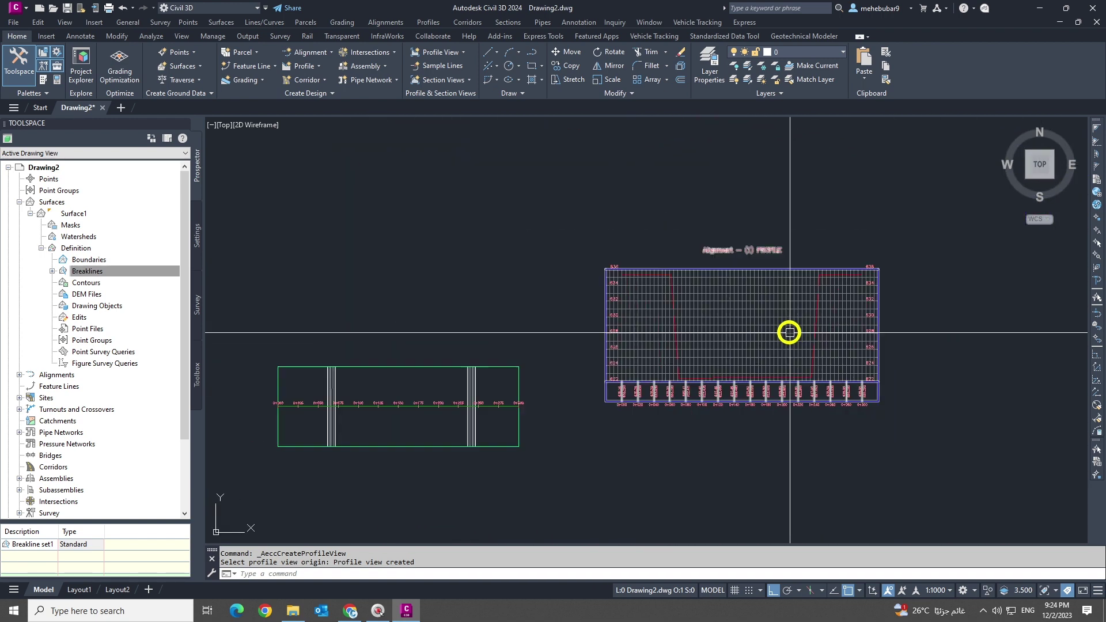
pyautogui.scroll(2, 457, 424)
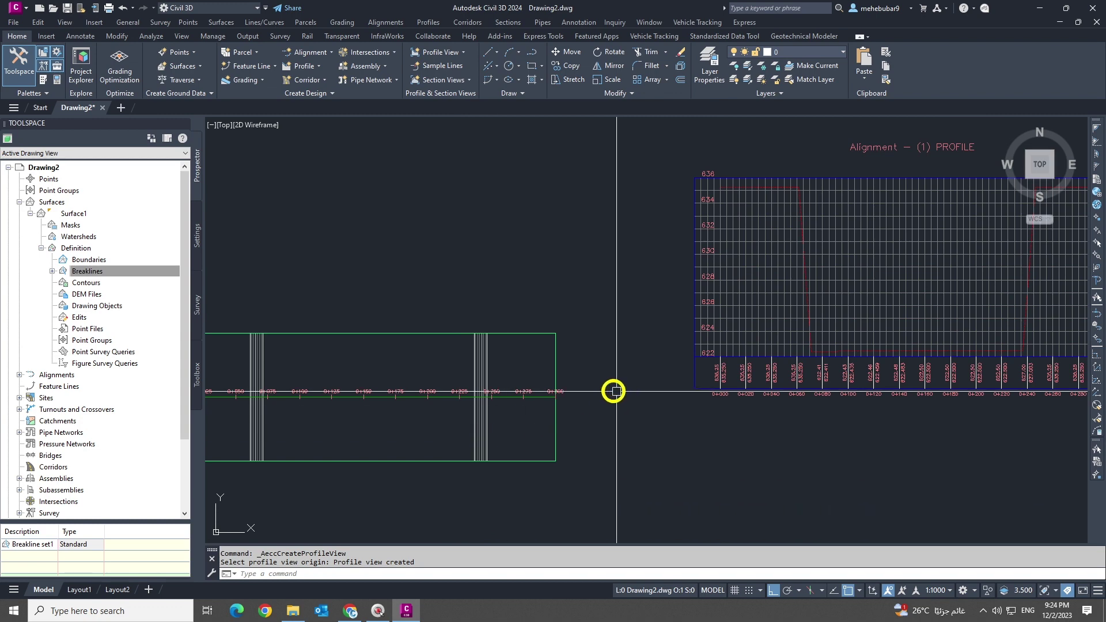
pyautogui.scroll(-2, 616, 391)
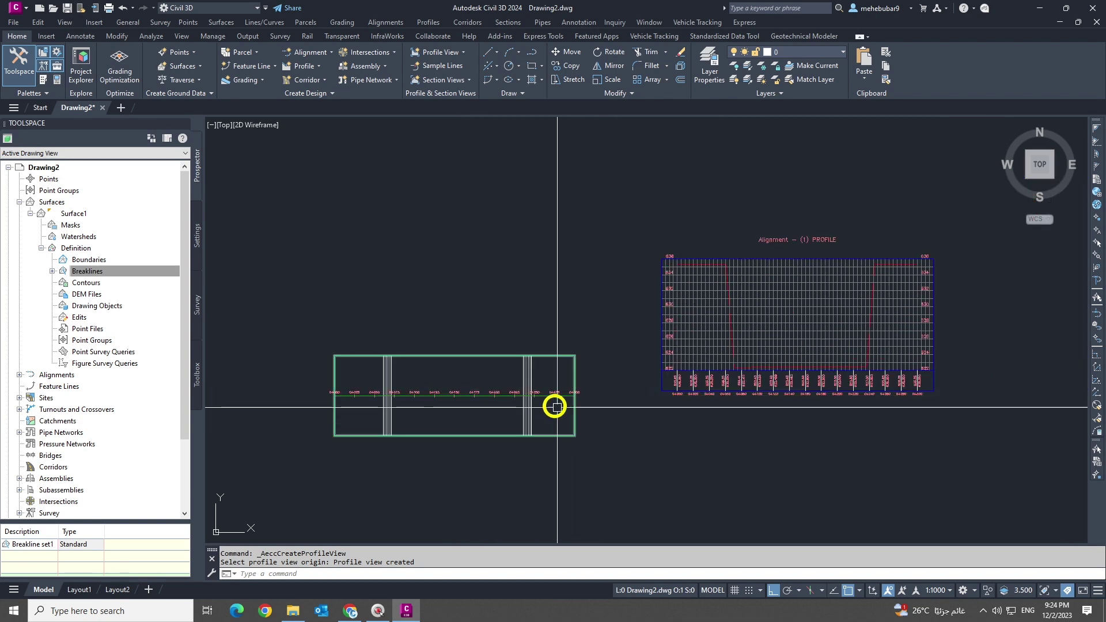
pyautogui.scroll(2, 725, 274)
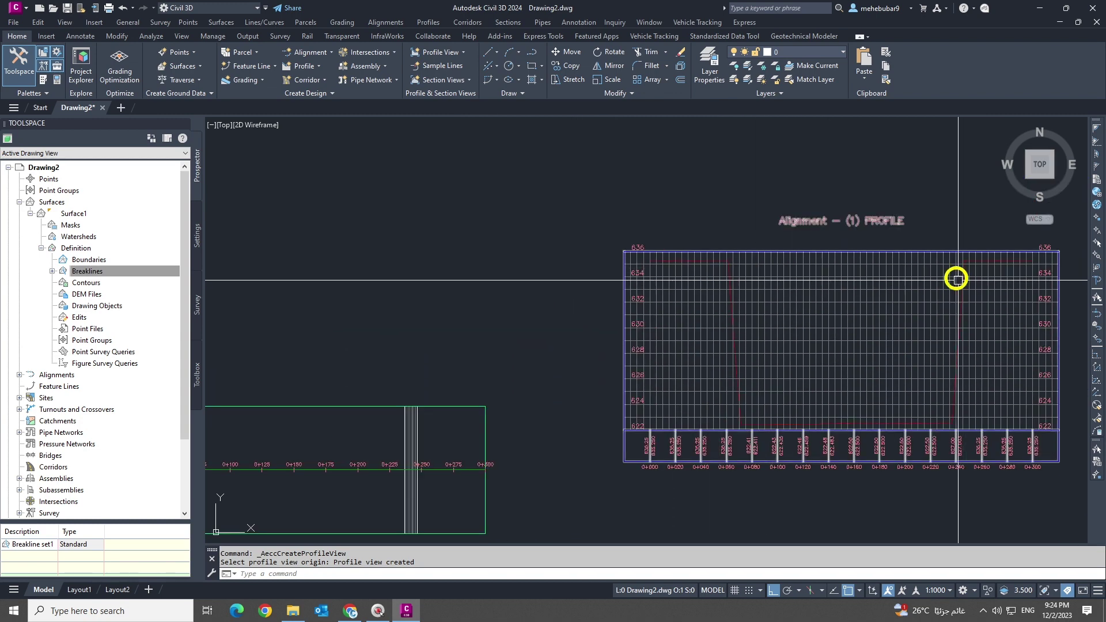
pyautogui.scroll(-2, 910, 302)
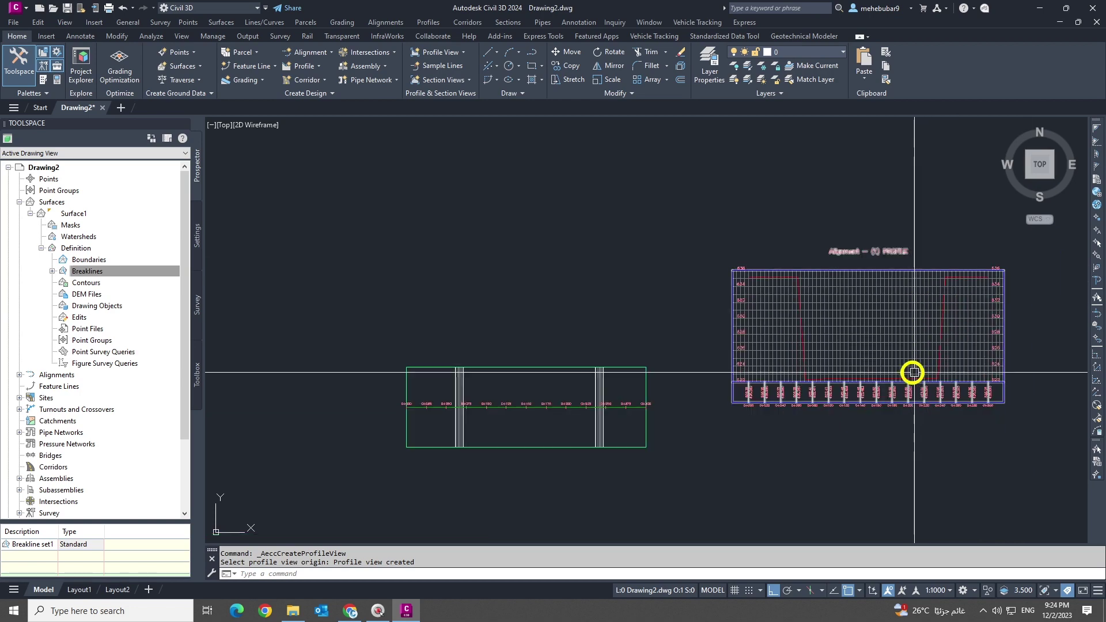
# Step: Send the TIN surface to the back of the display order, behind the feature line
pyautogui.click(643, 420)
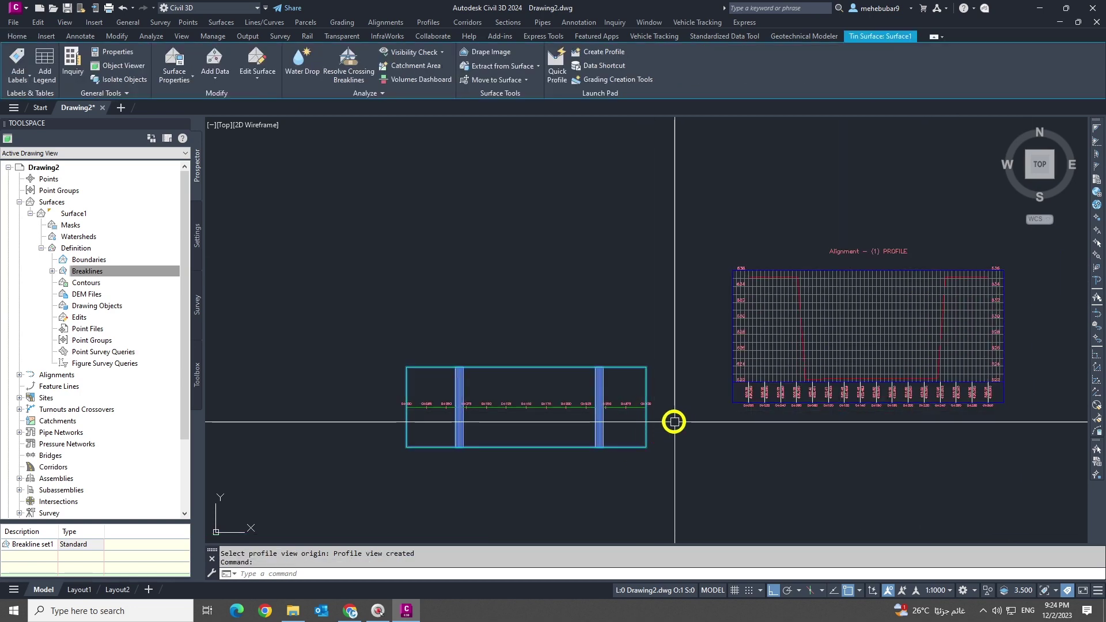
pyautogui.rightClick(680, 424)
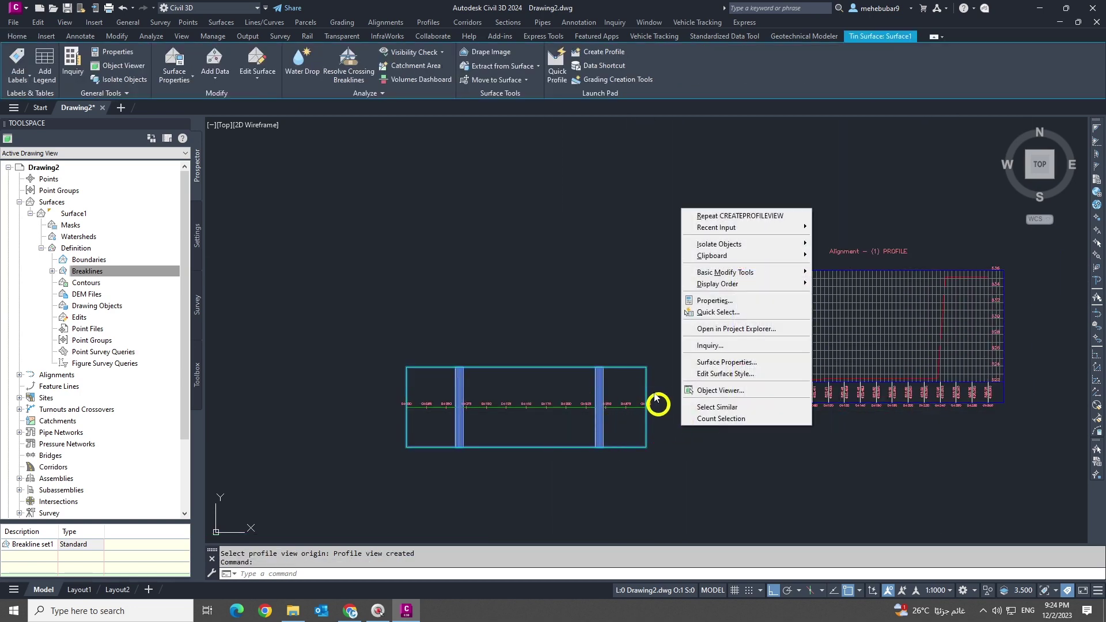
pyautogui.moveTo(776, 288)
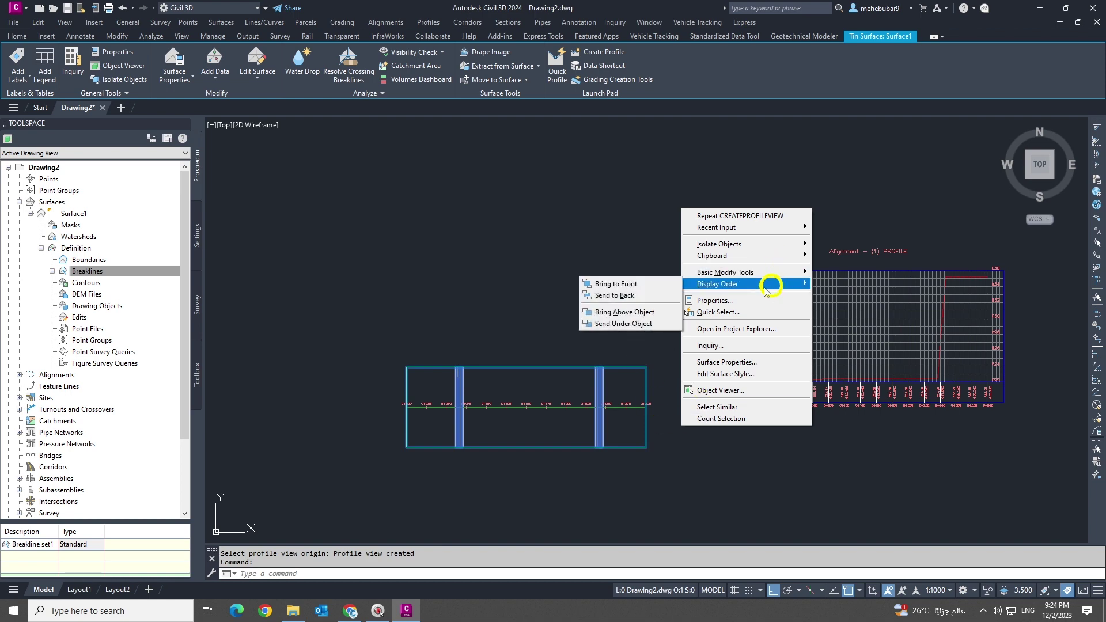
pyautogui.click(628, 295)
# Step: Check the rectangular feature line's point elevations in the Elevation Editor against the profile, and close the editor without changes
pyautogui.scroll(2, 651, 420)
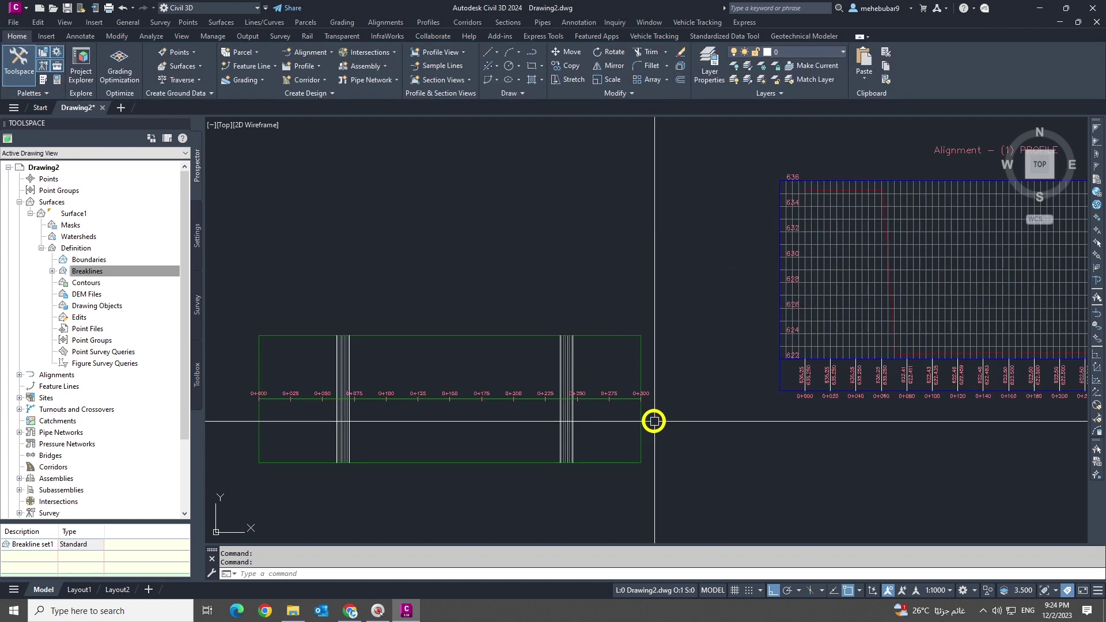
pyautogui.click(633, 363)
pyautogui.scroll(-4, 576, 354)
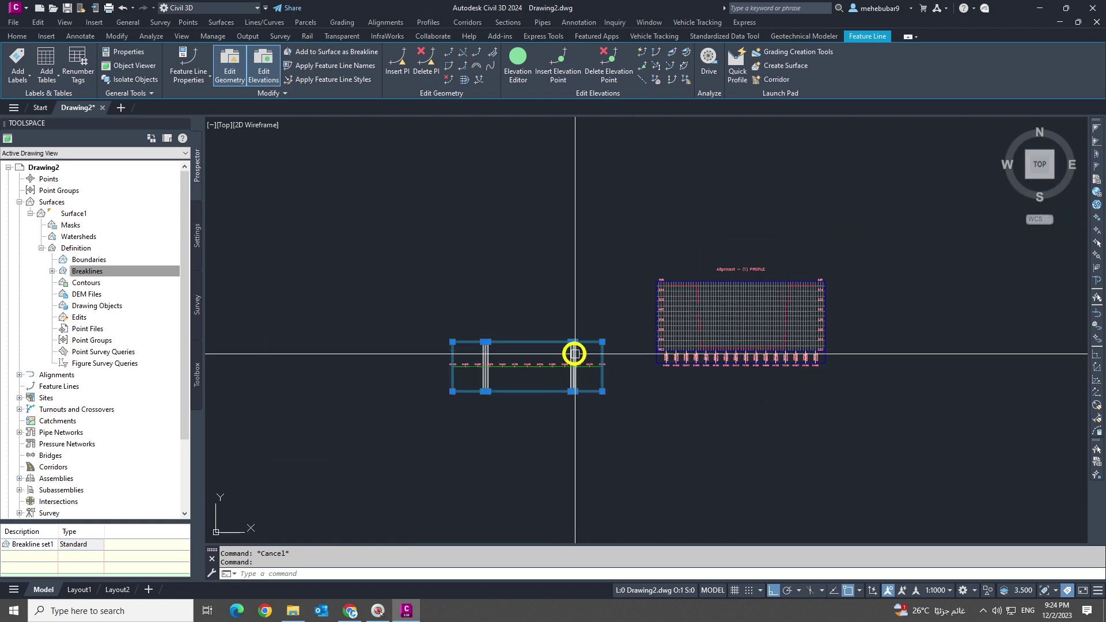
pyautogui.scroll(4, 611, 360)
pyautogui.scroll(-2, 620, 368)
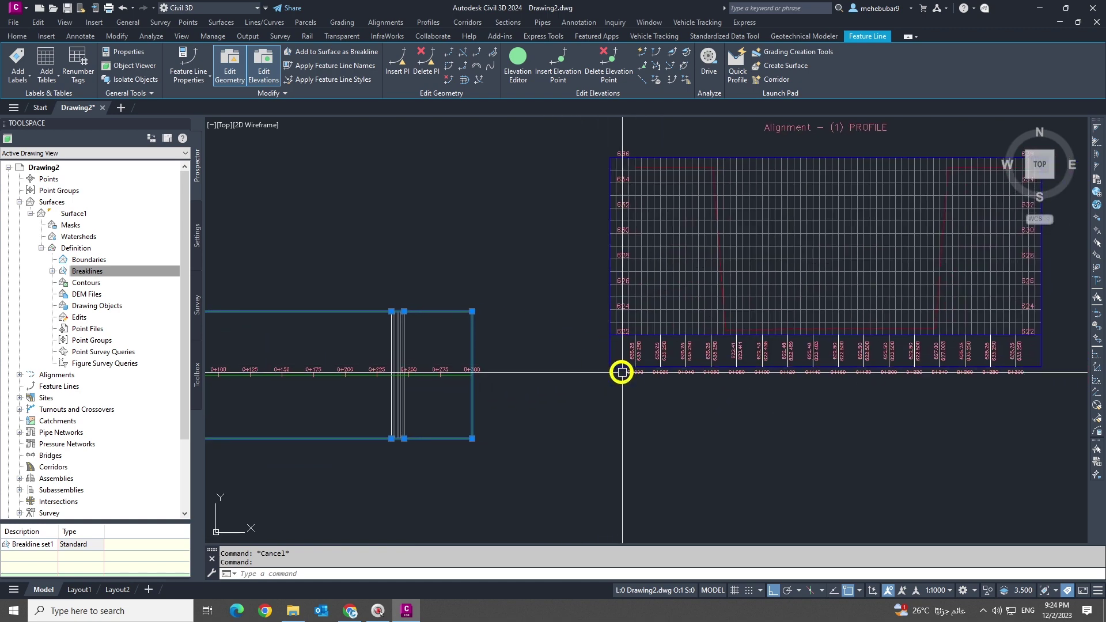
pyautogui.scroll(2, 757, 305)
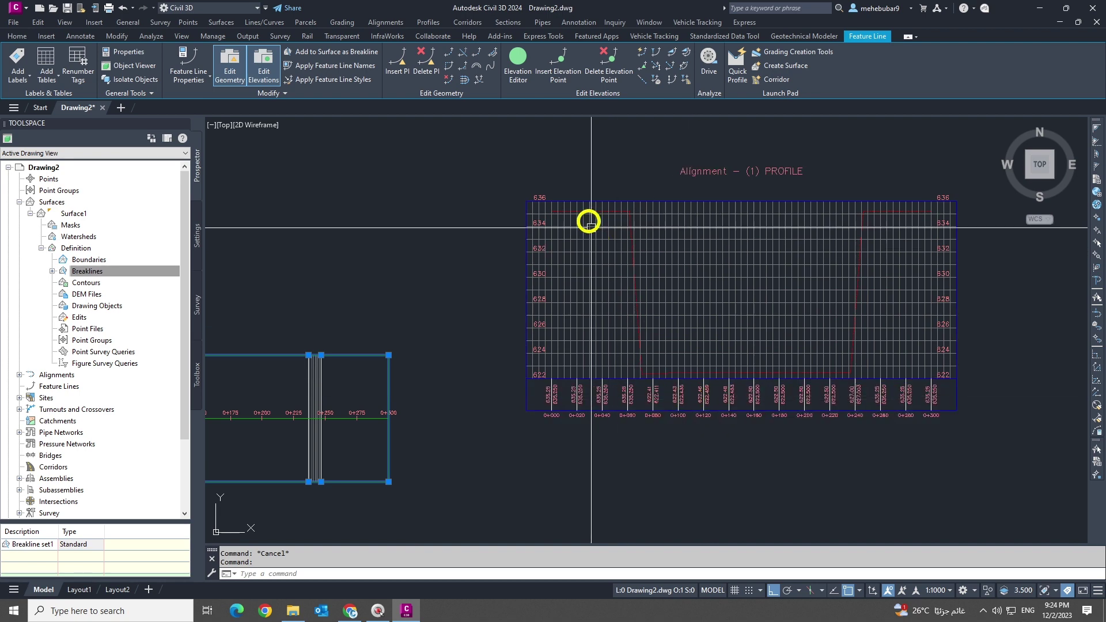
pyautogui.click(517, 60)
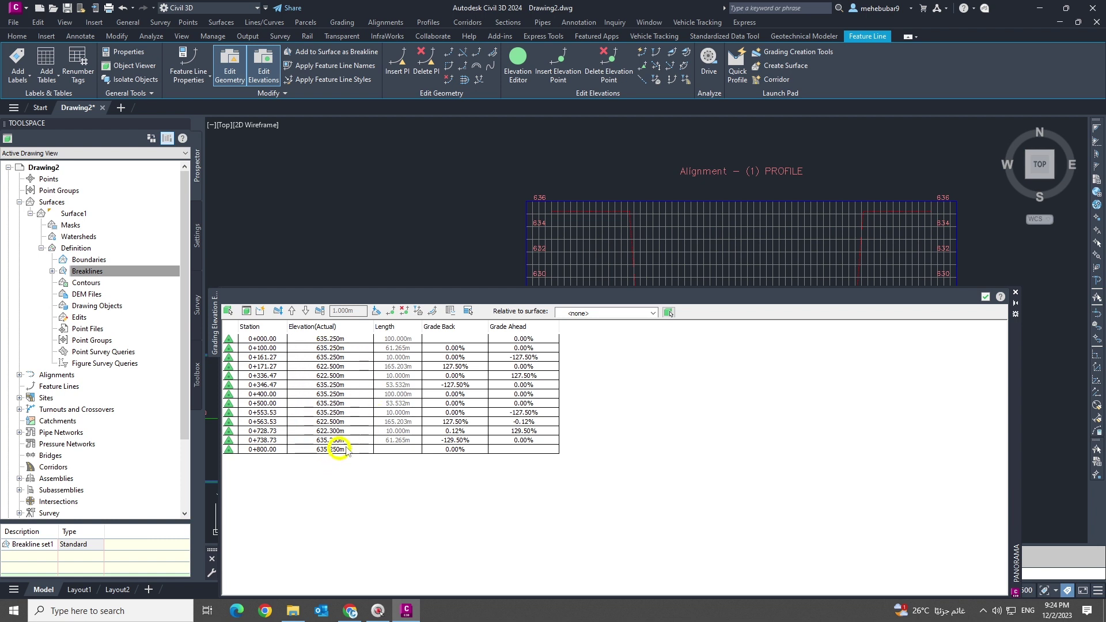
pyautogui.click(985, 298)
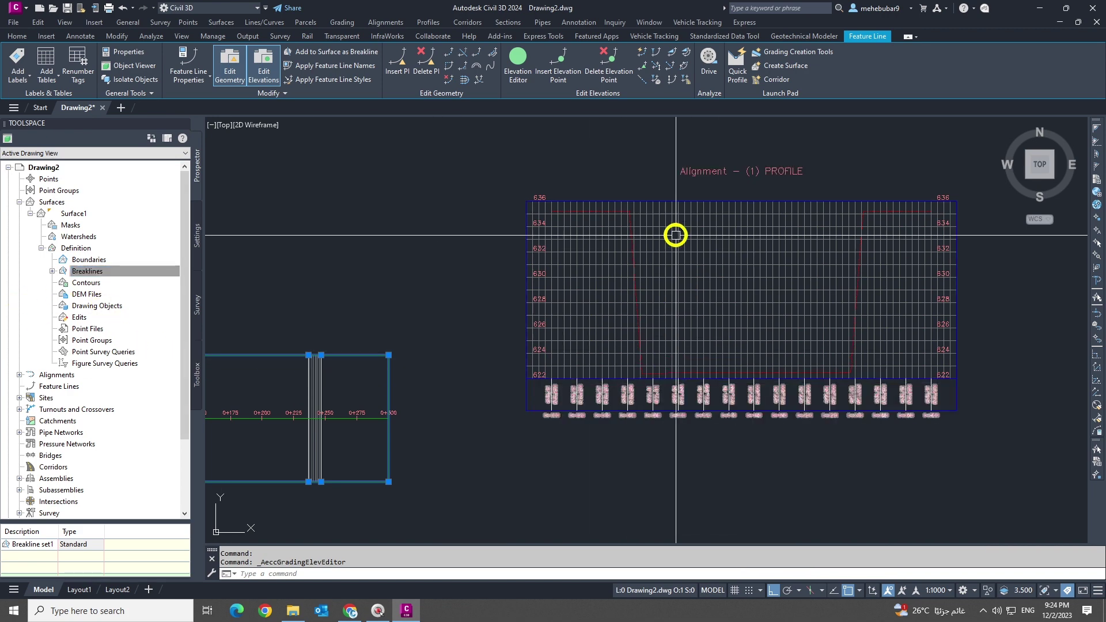
pyautogui.scroll(-2, 793, 294)
pyautogui.press('Escape')
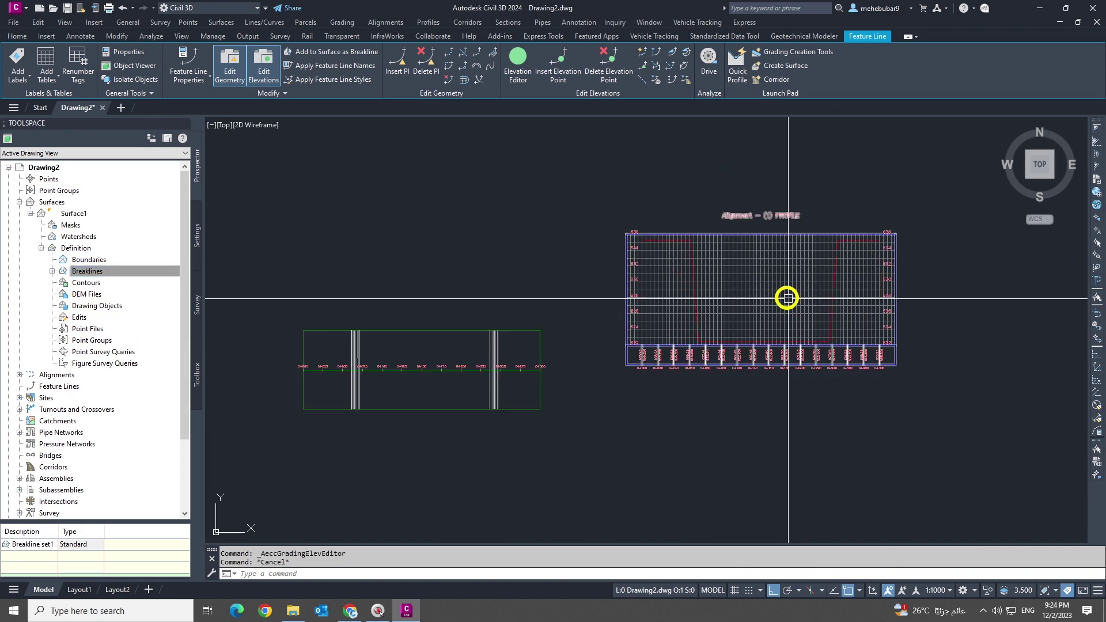
pyautogui.click(770, 318)
pyautogui.rightClick(757, 302)
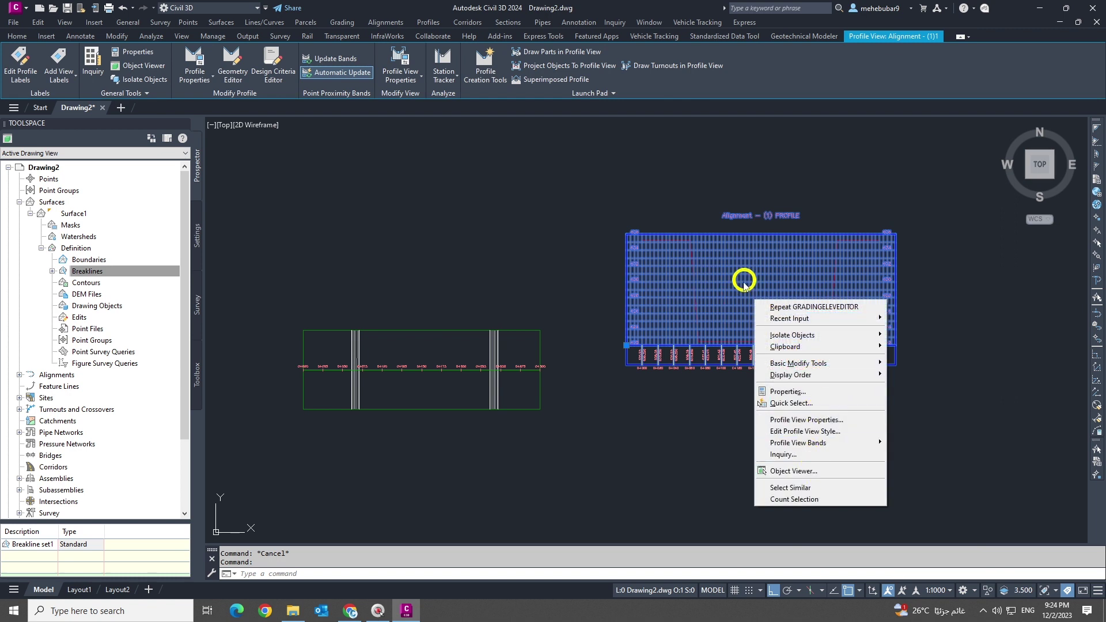
pyautogui.click(832, 422)
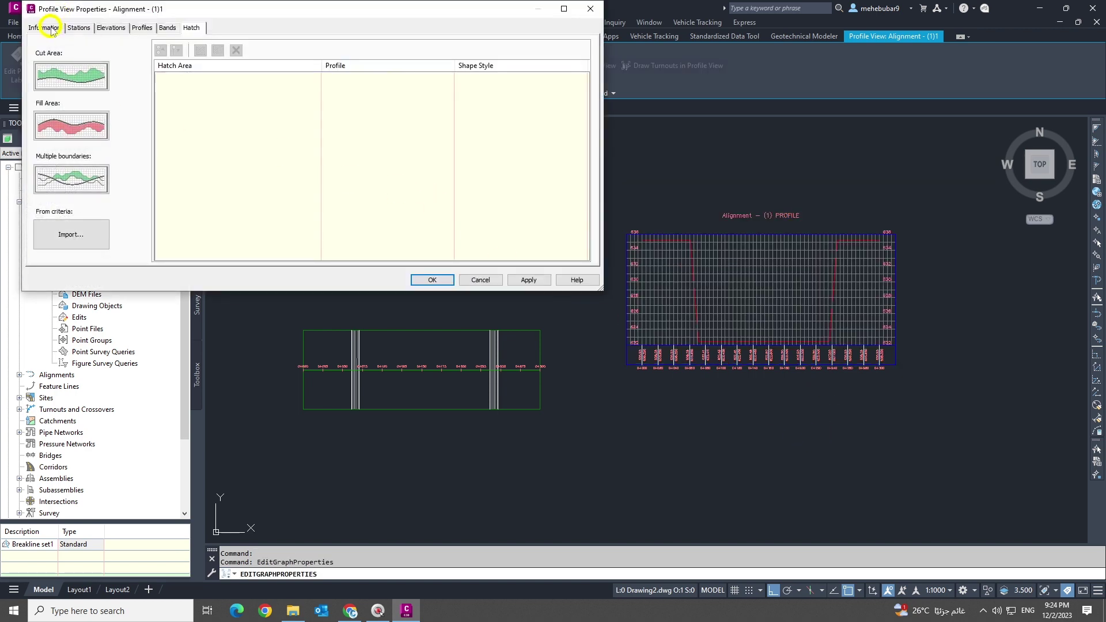
pyautogui.click(51, 28)
pyautogui.click(78, 28)
pyautogui.moveTo(176, 13); pyautogui.dragTo(286, 98)
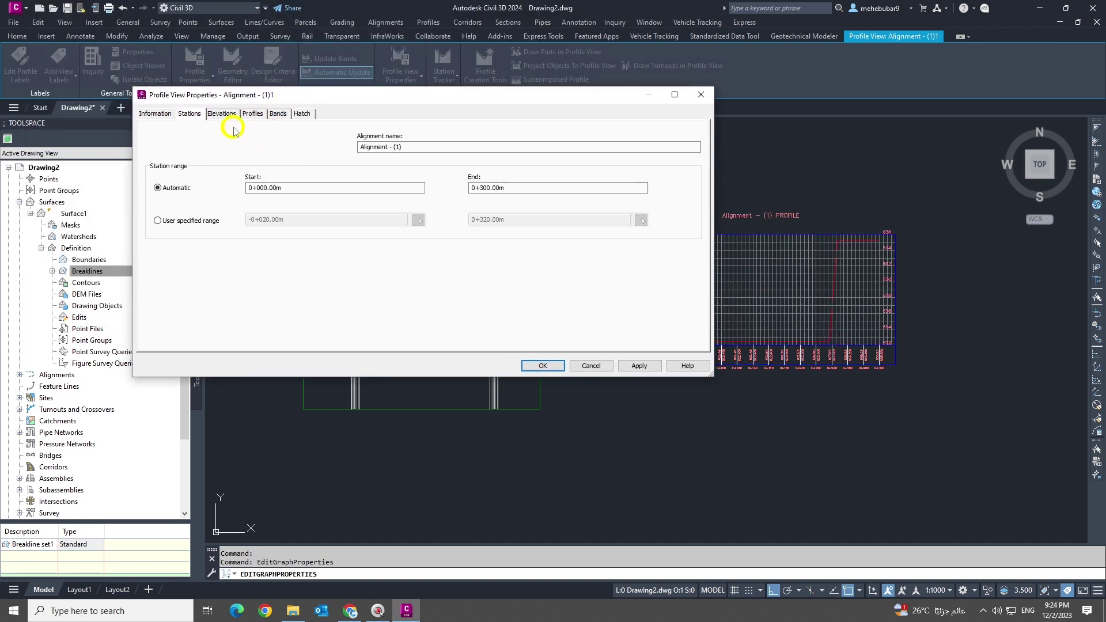
pyautogui.press('Escape')
# Step: Turn on clipping of both the vertical and horizontal grids in the profile view style and apply it
pyautogui.click(766, 286)
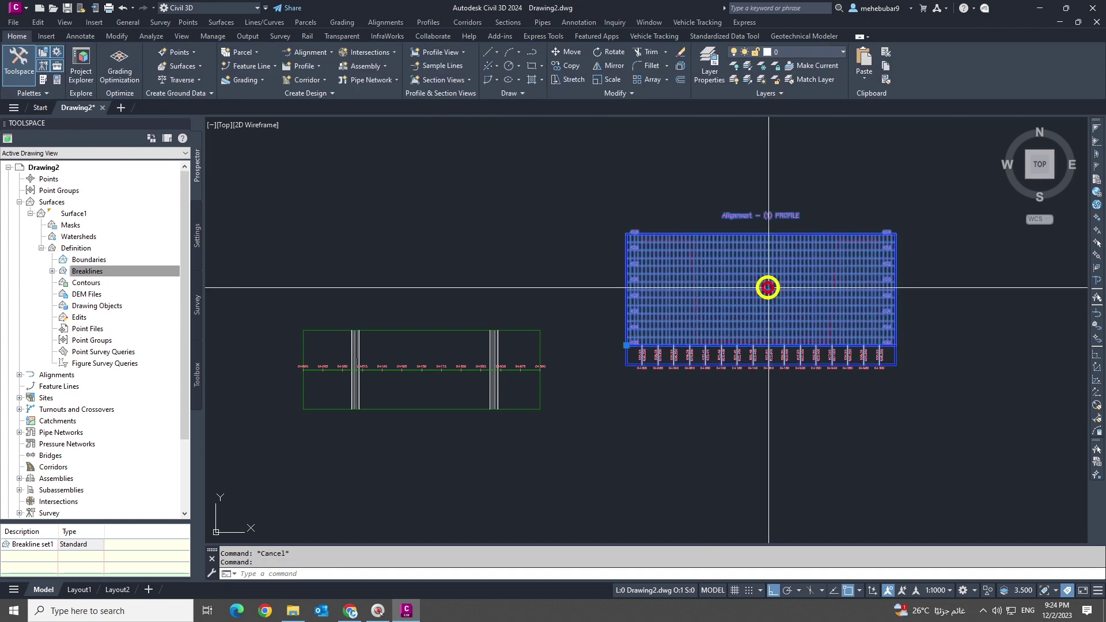
pyautogui.rightClick(767, 286)
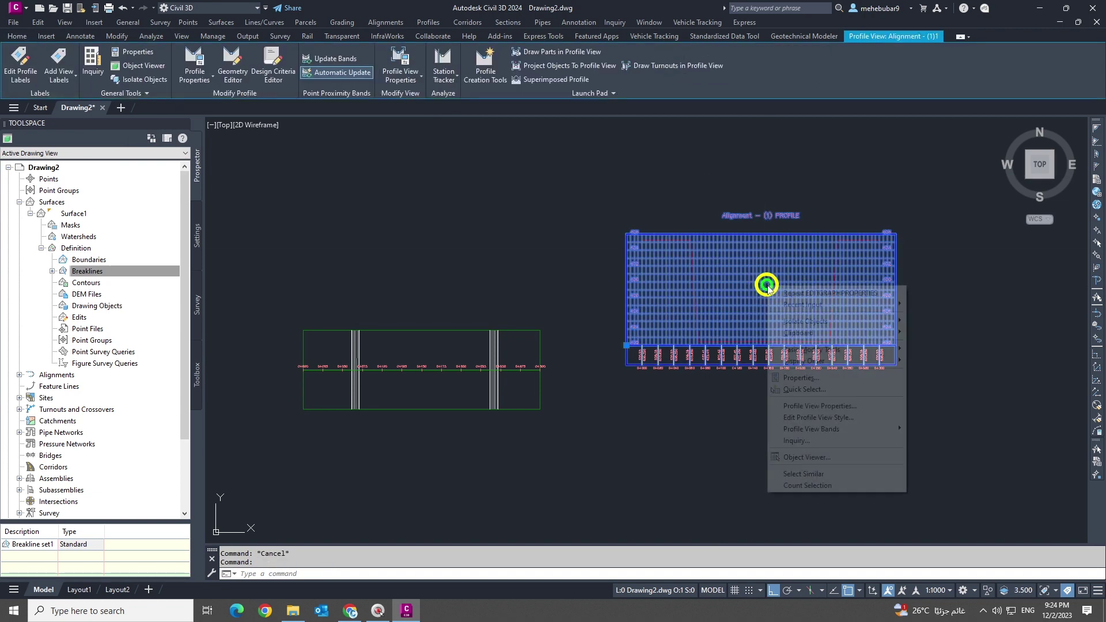
pyautogui.click(831, 418)
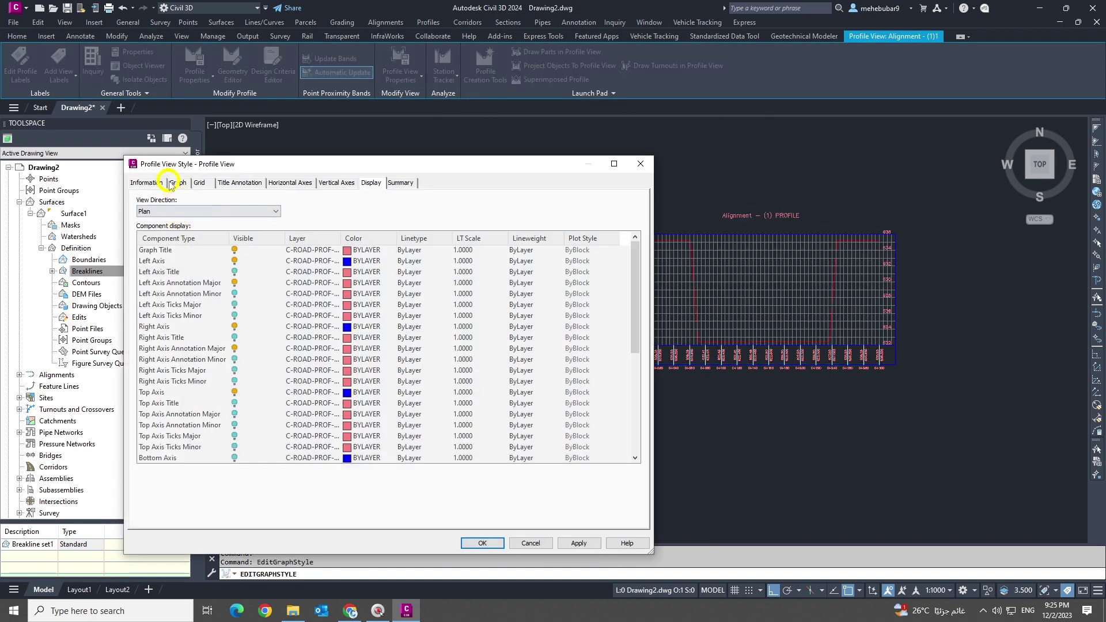
pyautogui.click(174, 183)
pyautogui.click(197, 183)
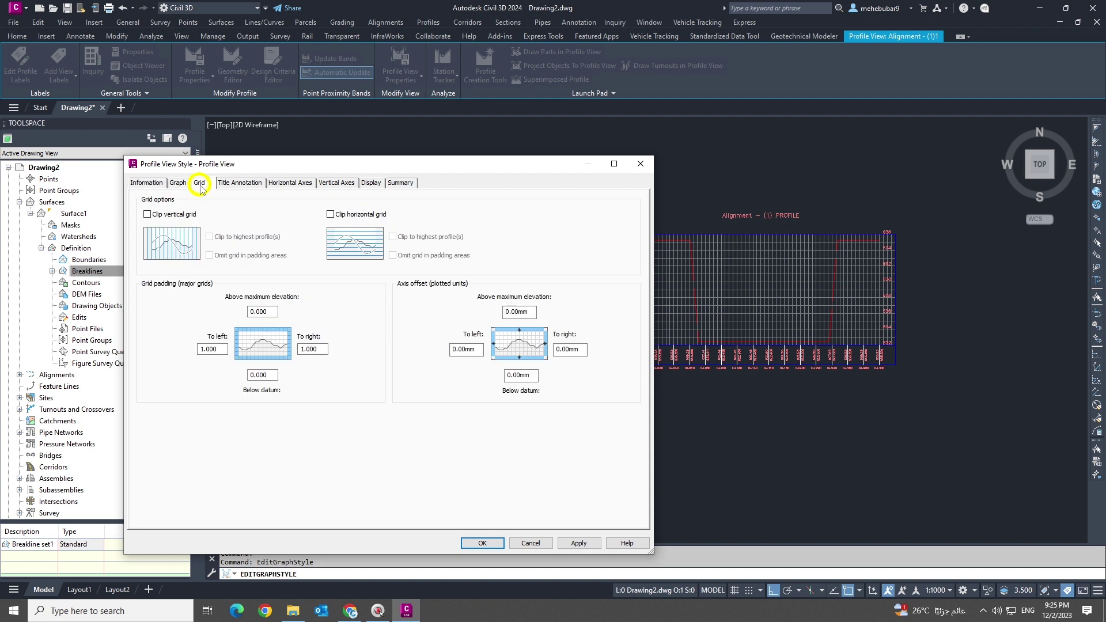
pyautogui.click(147, 215)
pyautogui.click(331, 214)
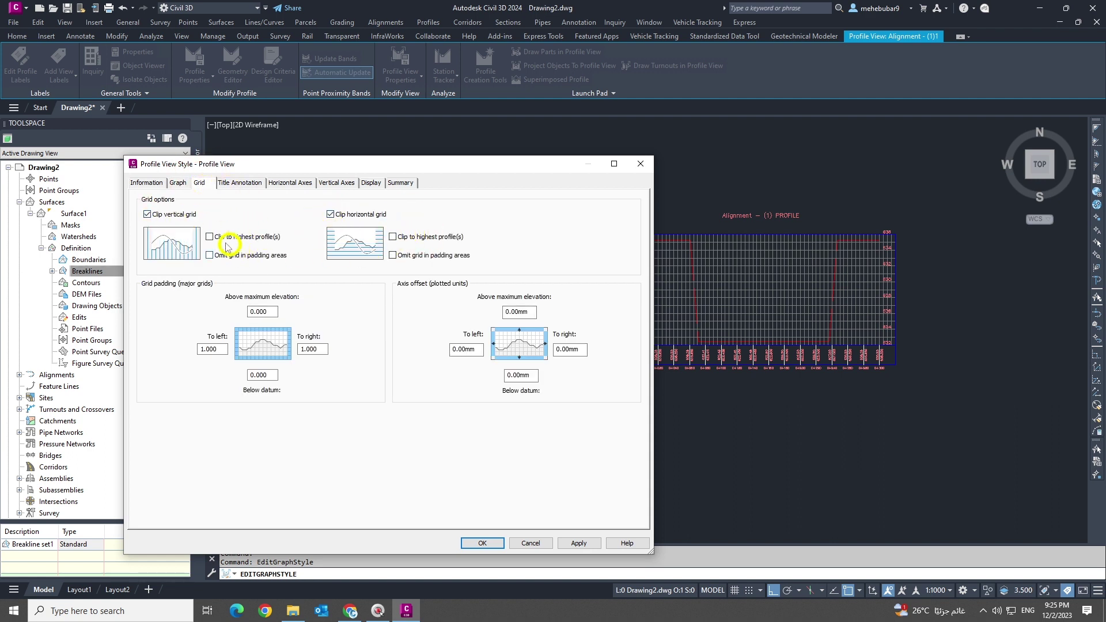
pyautogui.click(574, 543)
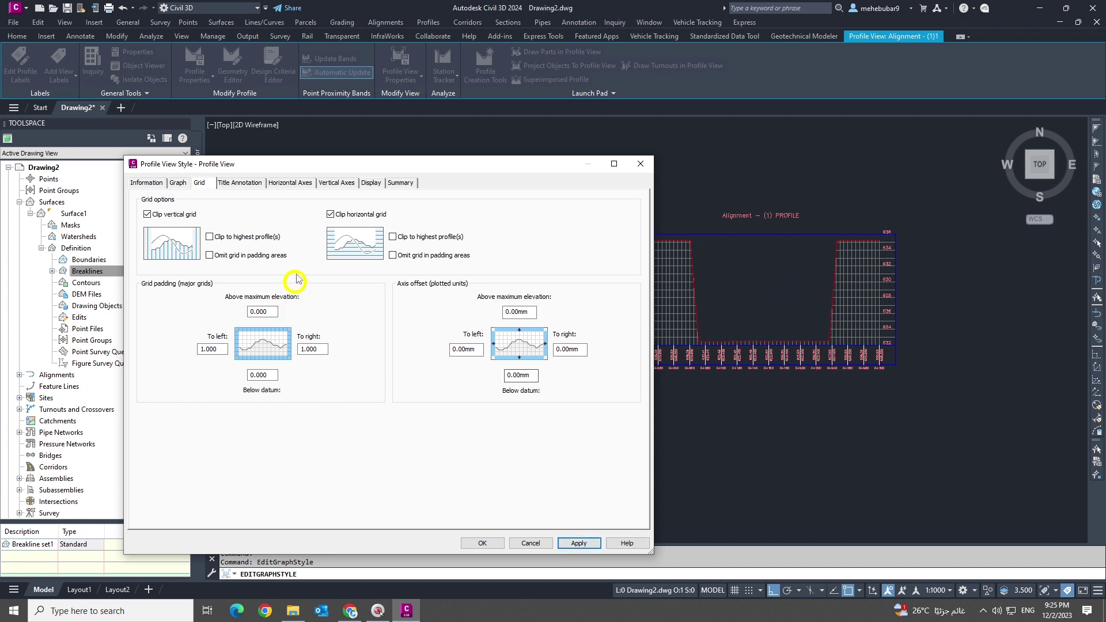
# Step: Set the profile view style's horizontal axis major and minor tick intervals to 25 m and its left vertical axis minor interval to 2 m
pyautogui.click(289, 184)
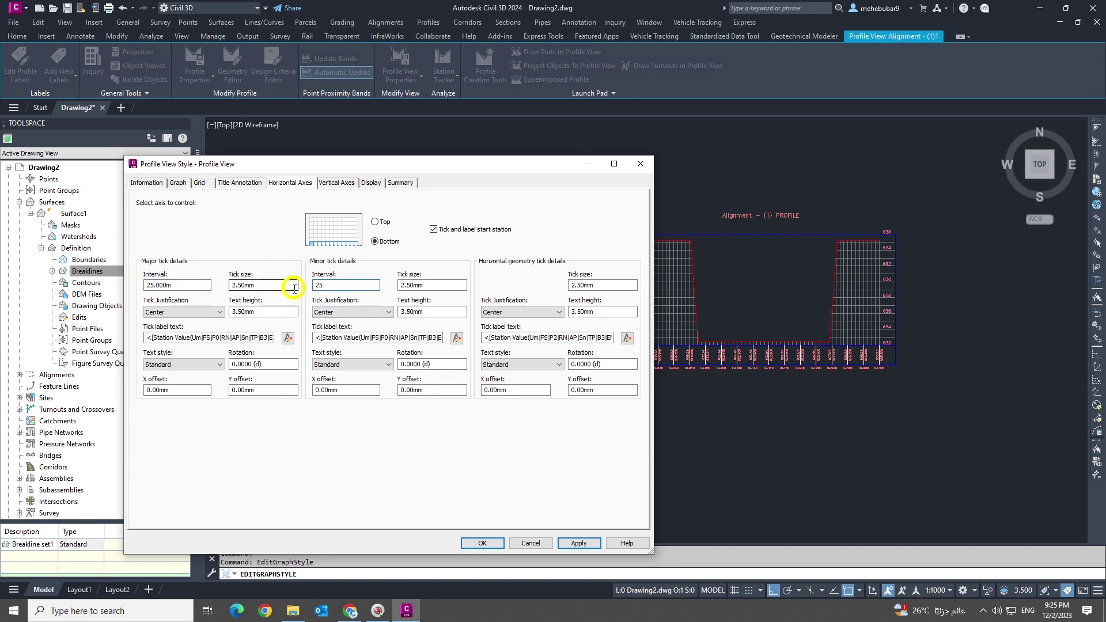
pyautogui.click(349, 183)
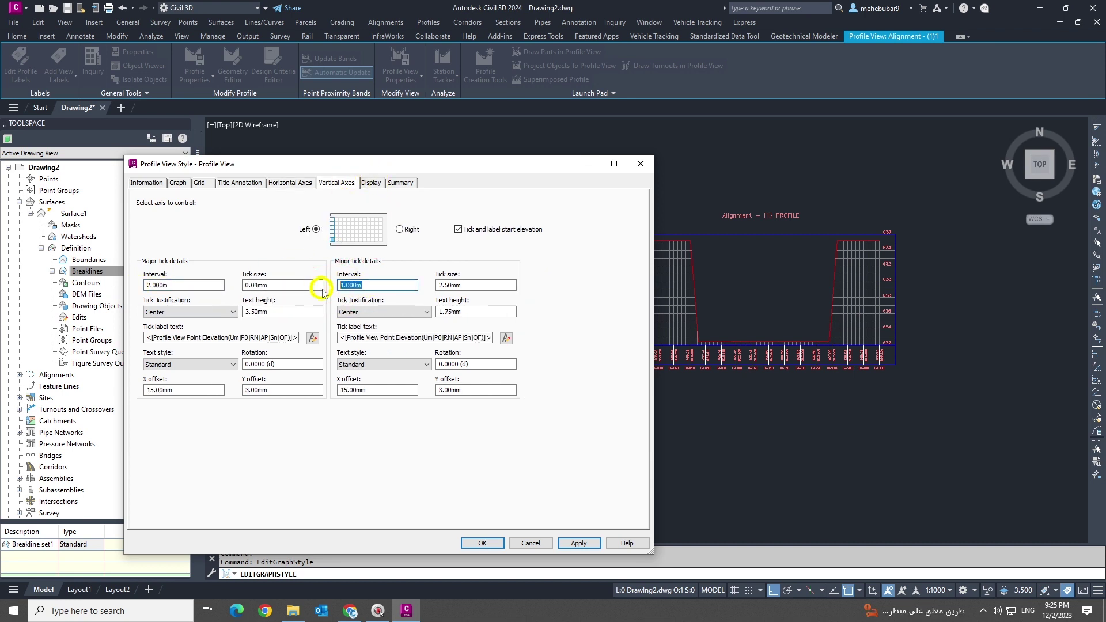
pyautogui.write('2')
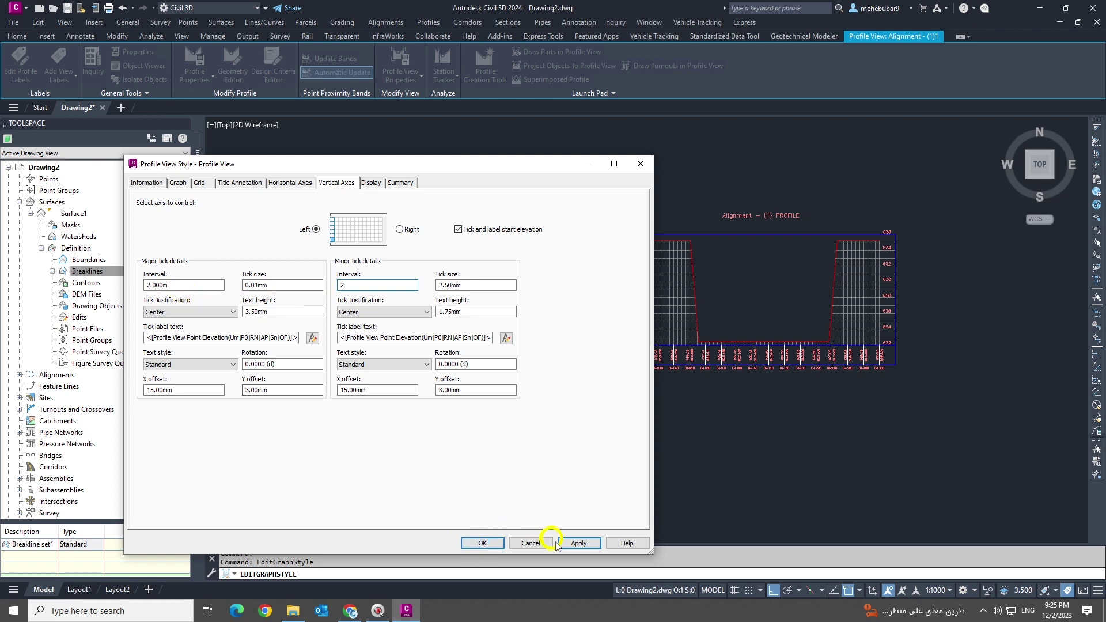
pyautogui.click(578, 543)
pyautogui.click(489, 543)
pyautogui.scroll(3, 748, 336)
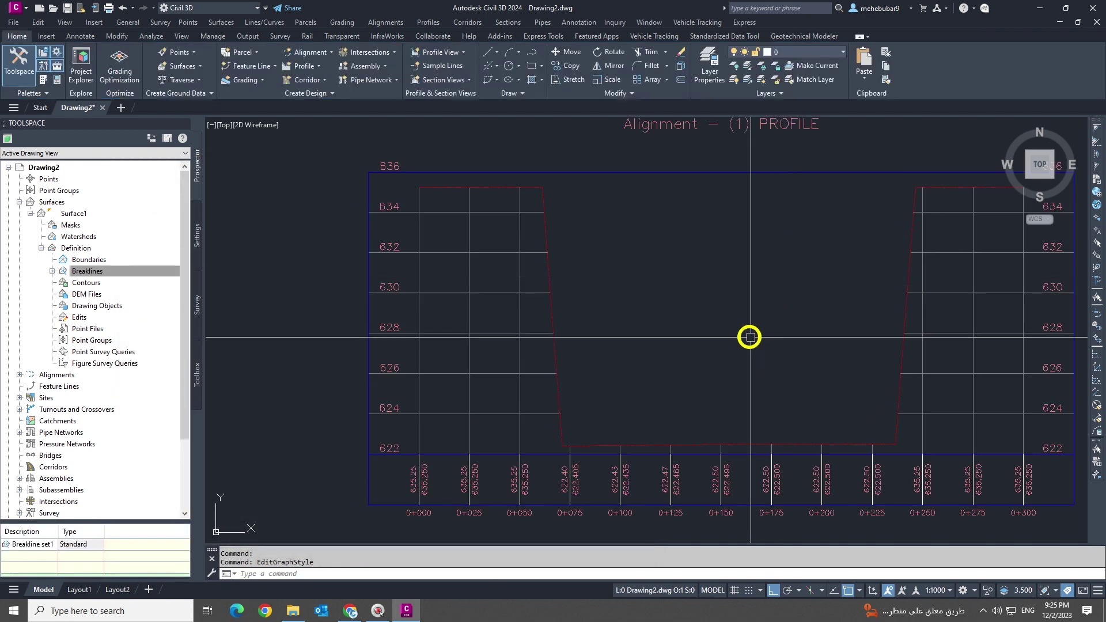
pyautogui.scroll(-2, 761, 318)
pyautogui.scroll(1, 751, 329)
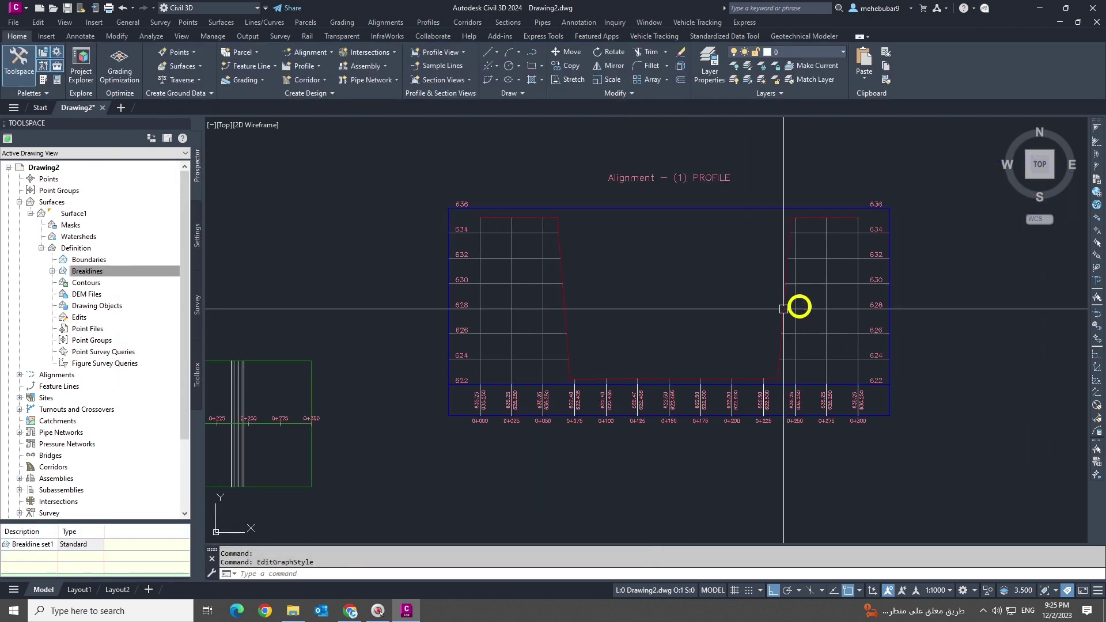
# Step: Set the profile view style's grid padding to 4 above the maximum elevation and 2 below the datum
pyautogui.click(835, 321)
pyautogui.rightClick(506, 260)
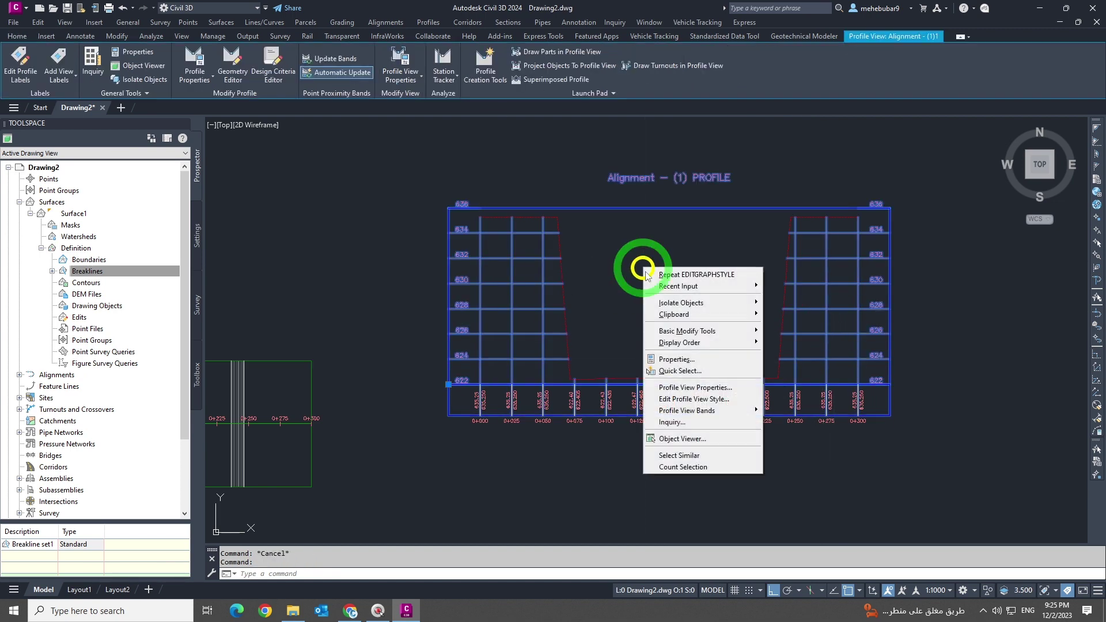
pyautogui.click(743, 465)
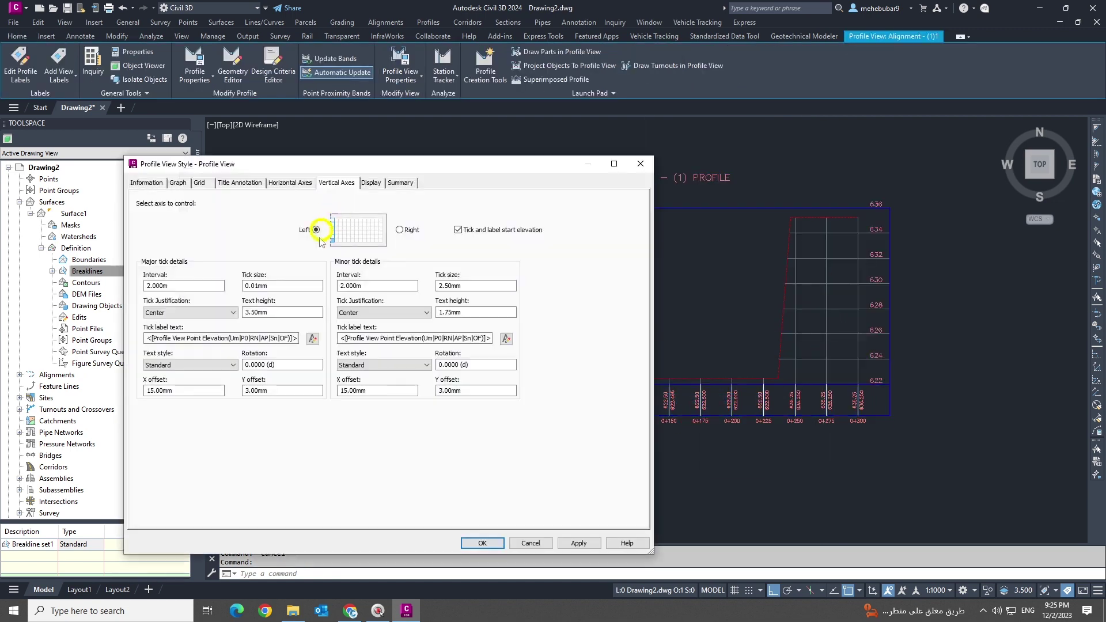
pyautogui.click(178, 183)
pyautogui.click(208, 183)
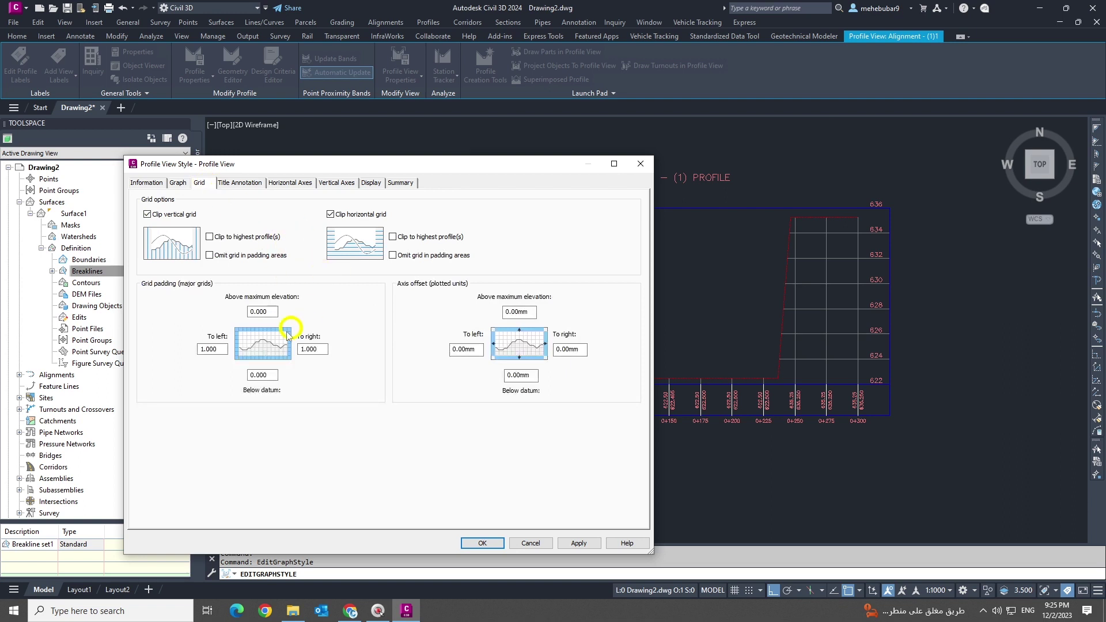
pyautogui.doubleClick(258, 312)
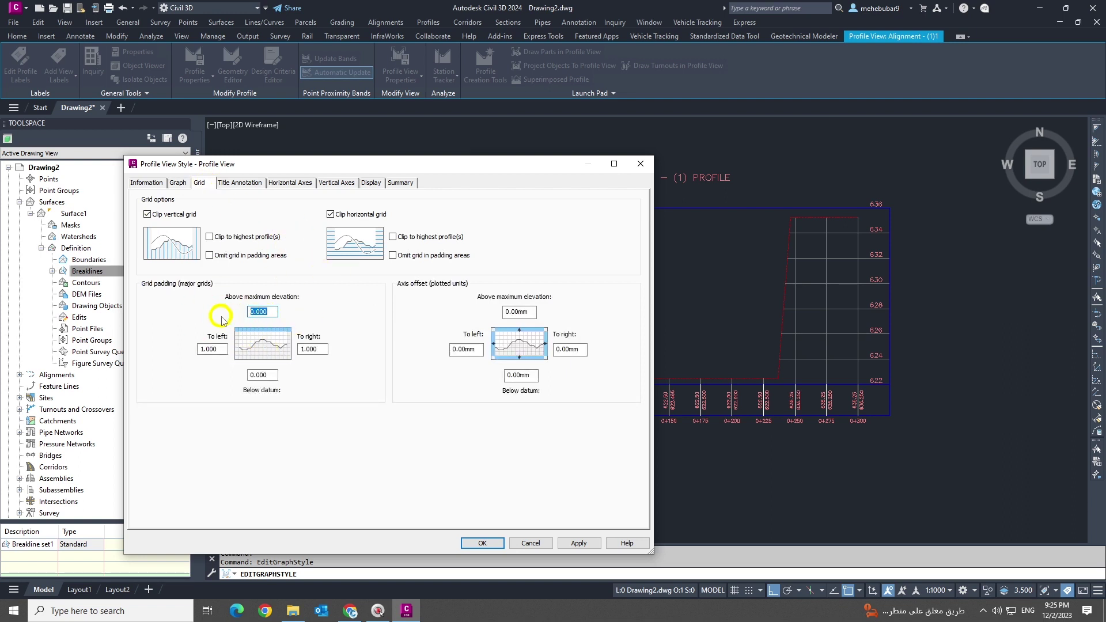
pyautogui.doubleClick(271, 376)
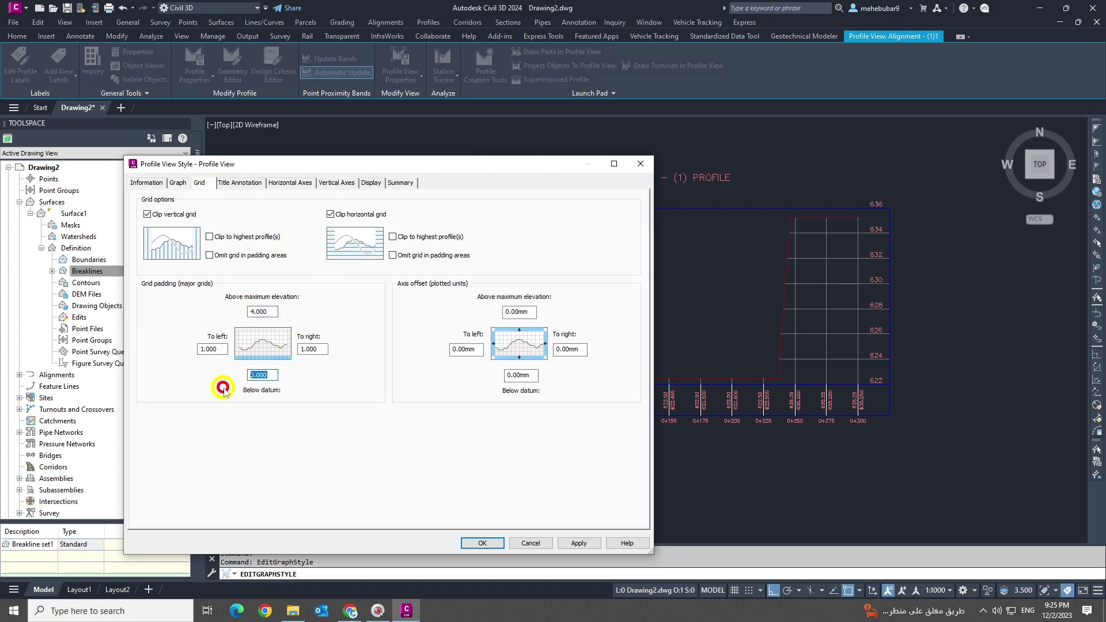
pyautogui.write('2')
pyautogui.click(581, 543)
pyautogui.click(482, 543)
pyautogui.scroll(-3, 731, 348)
pyautogui.press('Escape')
pyautogui.moveTo(765, 334); pyautogui.dragTo(751, 306, button='middle')
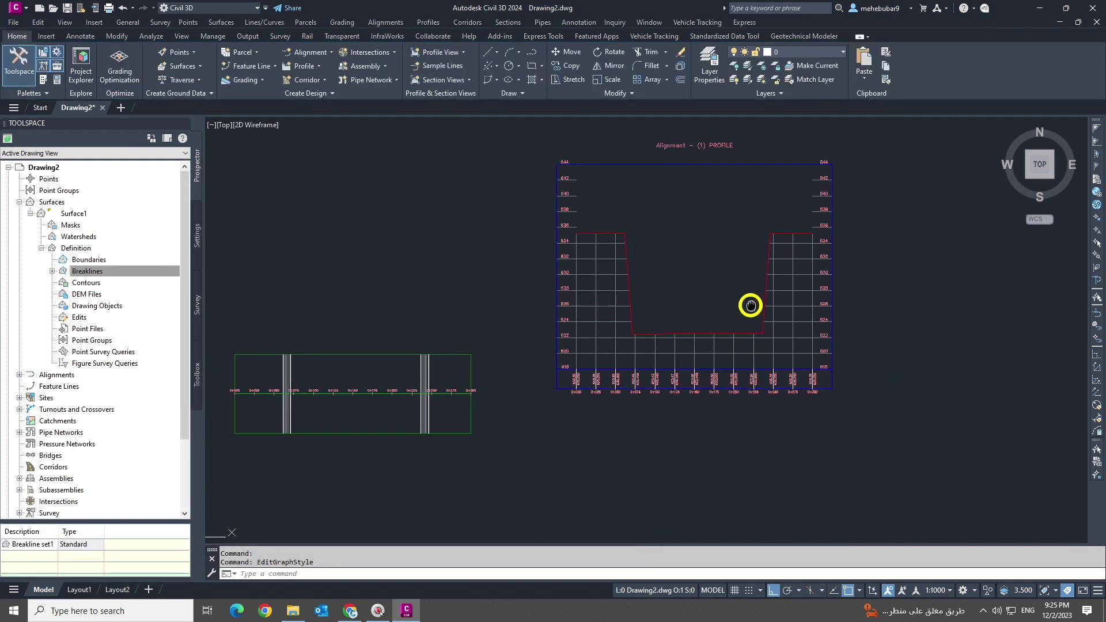
# Step: Open the band details of the Elevations and Stations band style from the profile view's band properties
pyautogui.scroll(4, 668, 354)
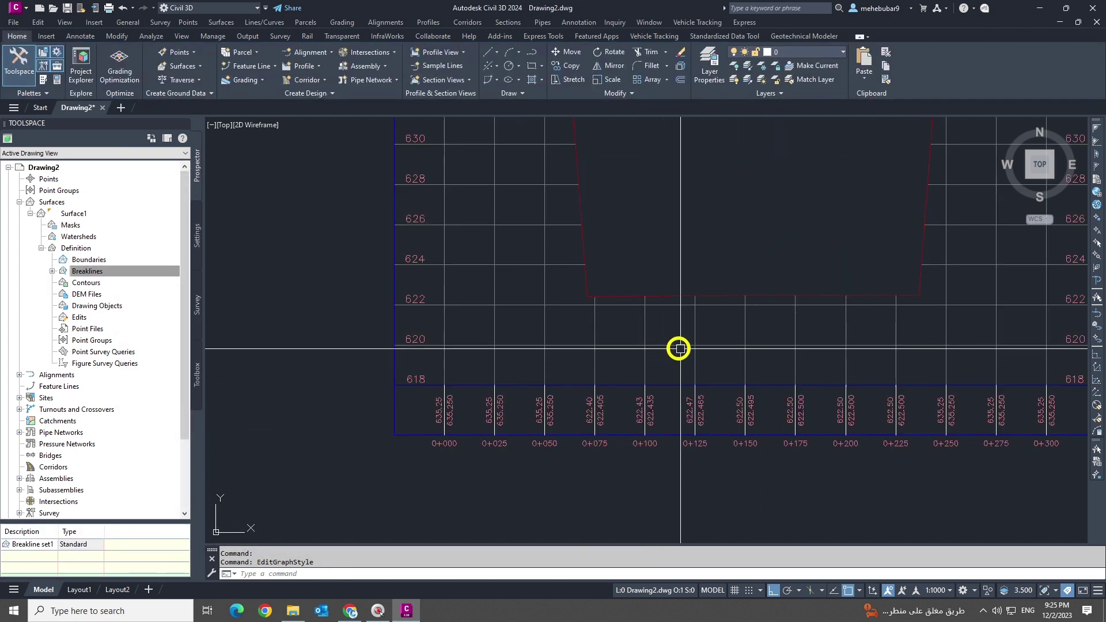
pyautogui.click(511, 401)
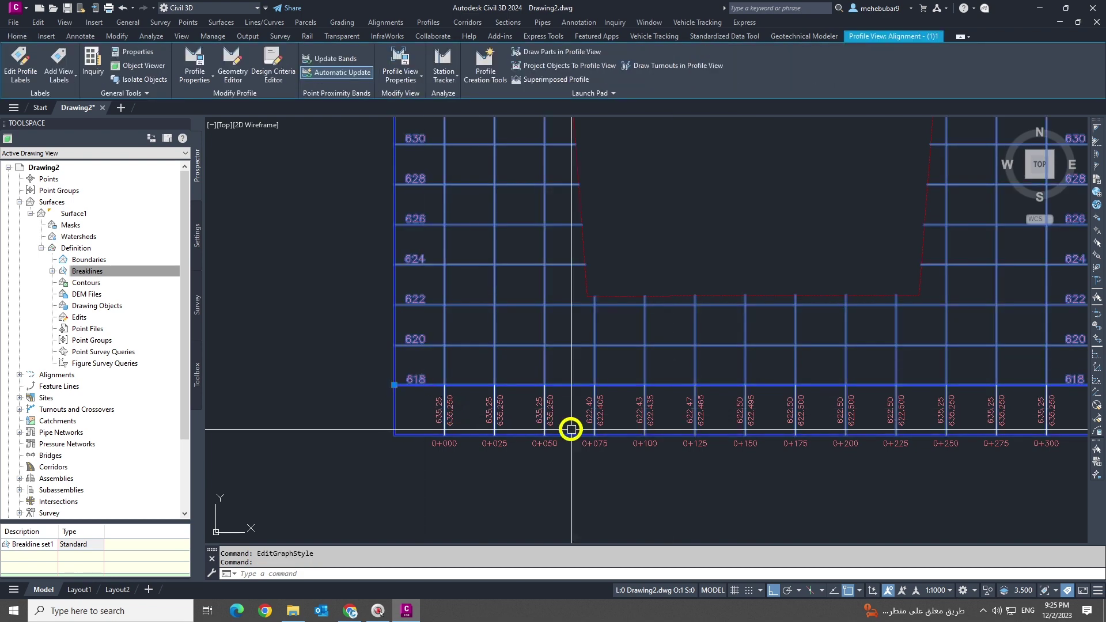
pyautogui.rightClick(734, 392)
pyautogui.click(734, 476)
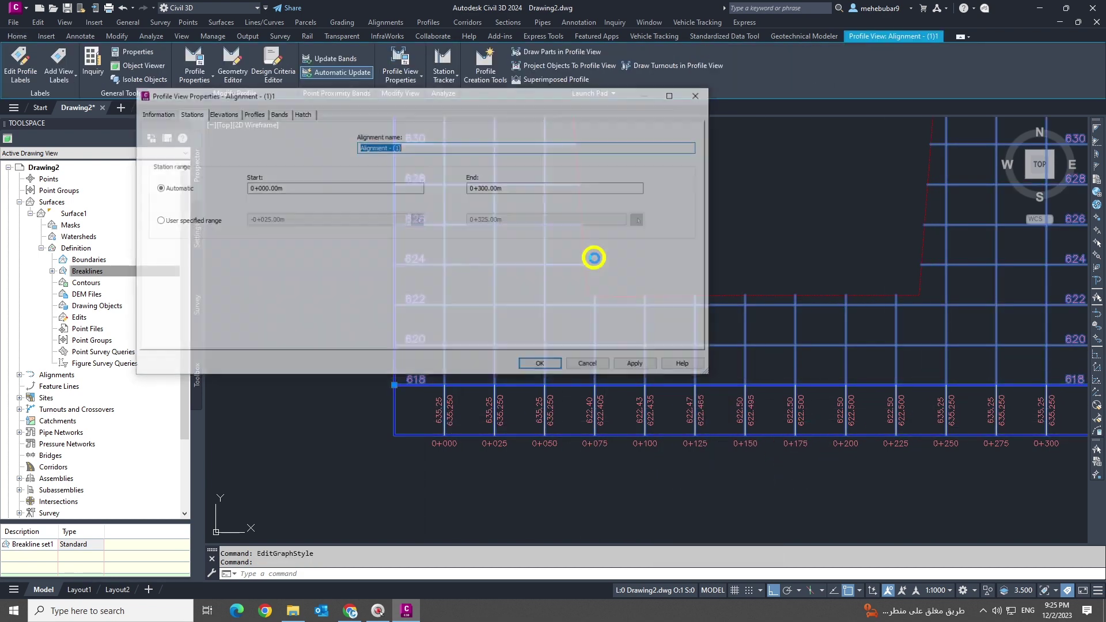
pyautogui.click(277, 113)
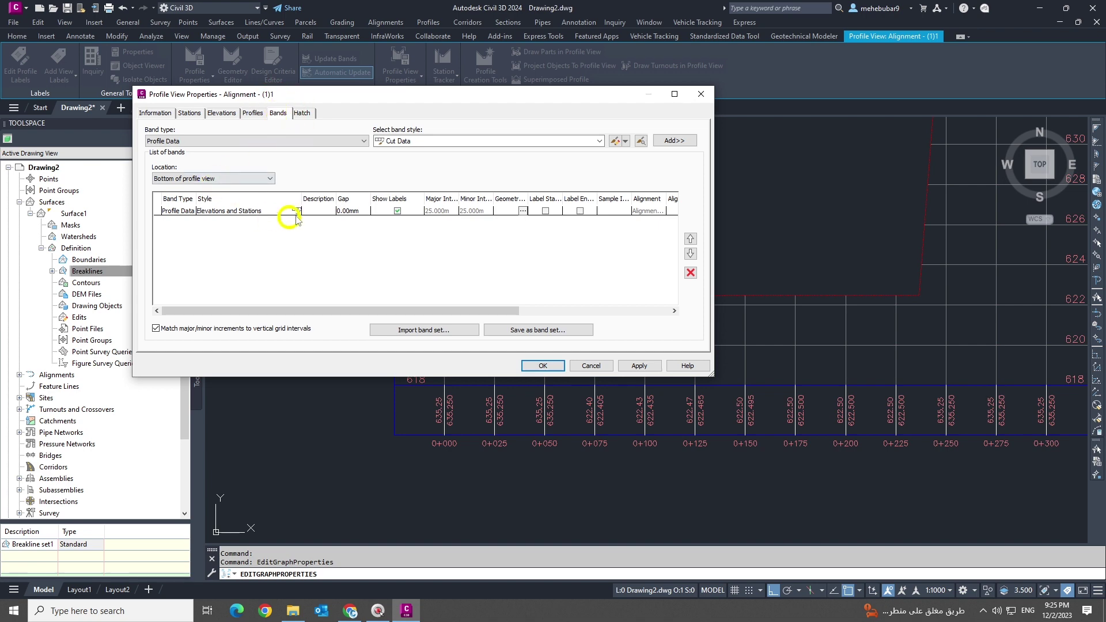
pyautogui.click(315, 213)
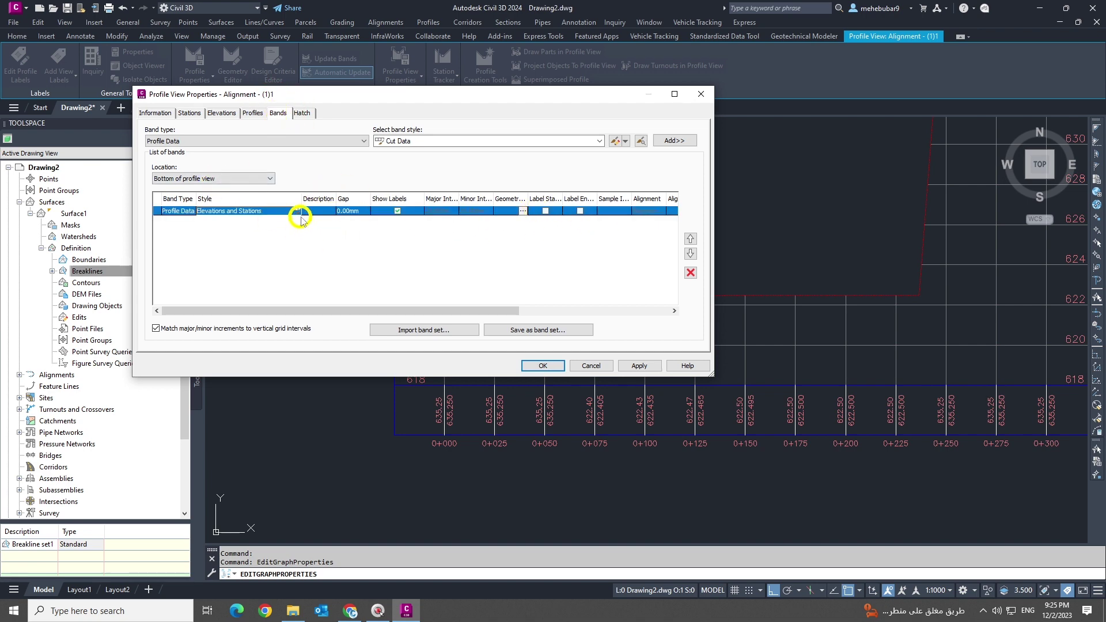
pyautogui.click(297, 211)
pyautogui.click(654, 181)
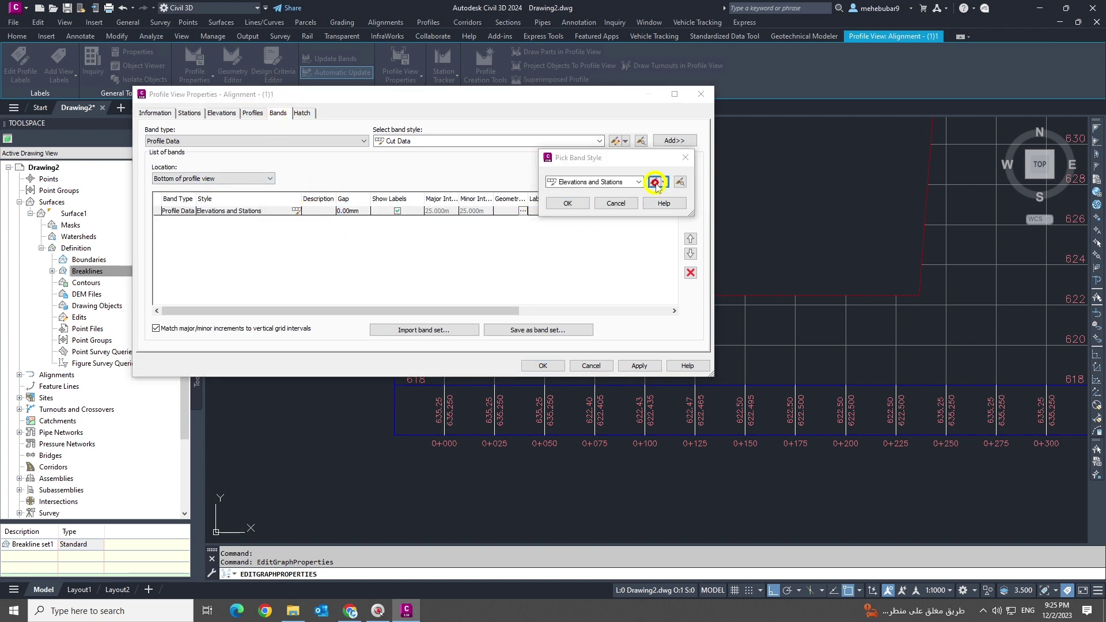
pyautogui.click(488, 178)
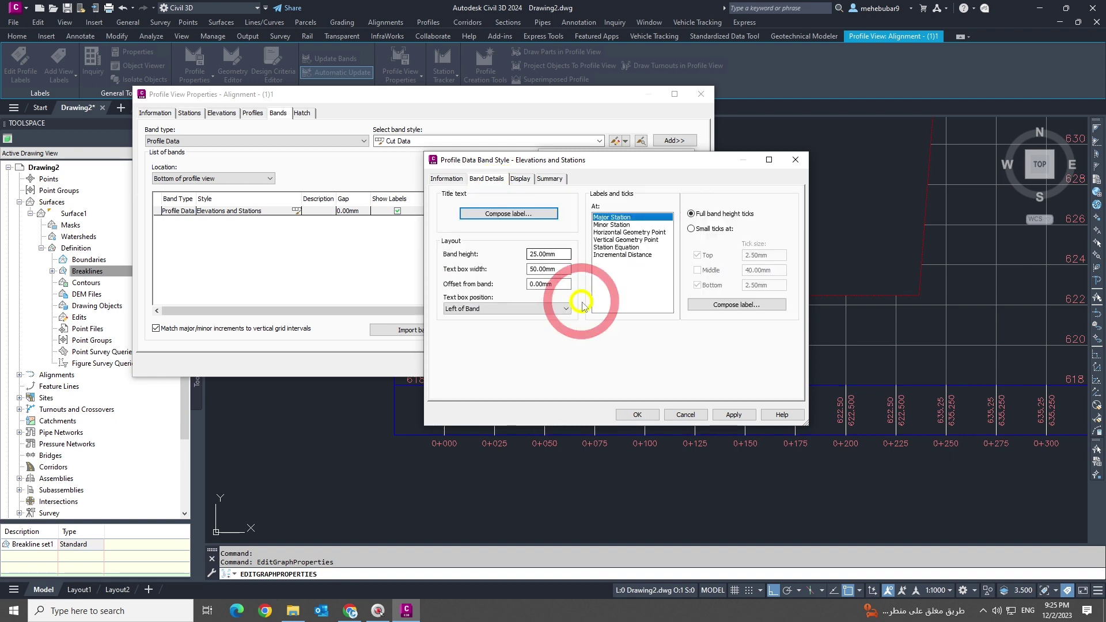
# Step: Set the EG Elevation component of the band's major station label to a precision of 0.001
pyautogui.click(712, 305)
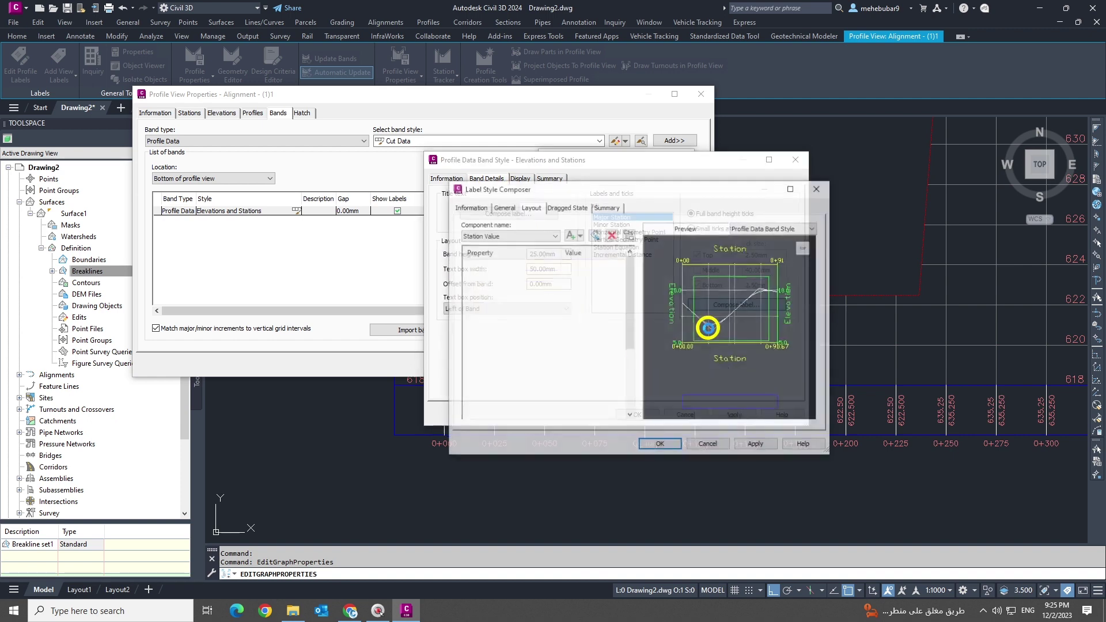
pyautogui.click(506, 236)
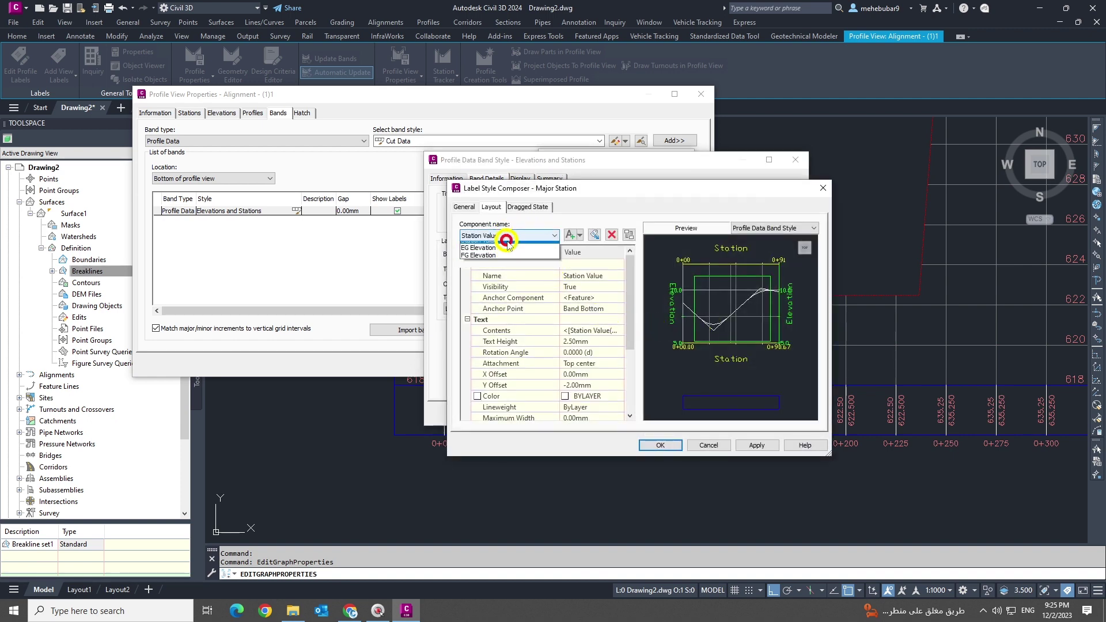
pyautogui.click(491, 254)
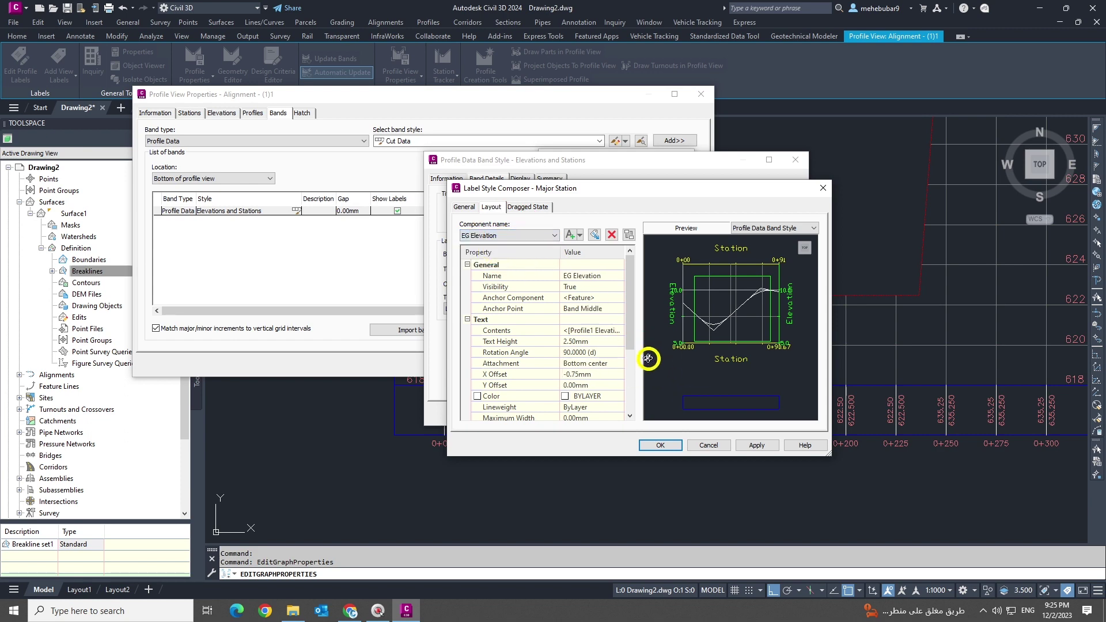
pyautogui.click(602, 332)
pyautogui.click(617, 332)
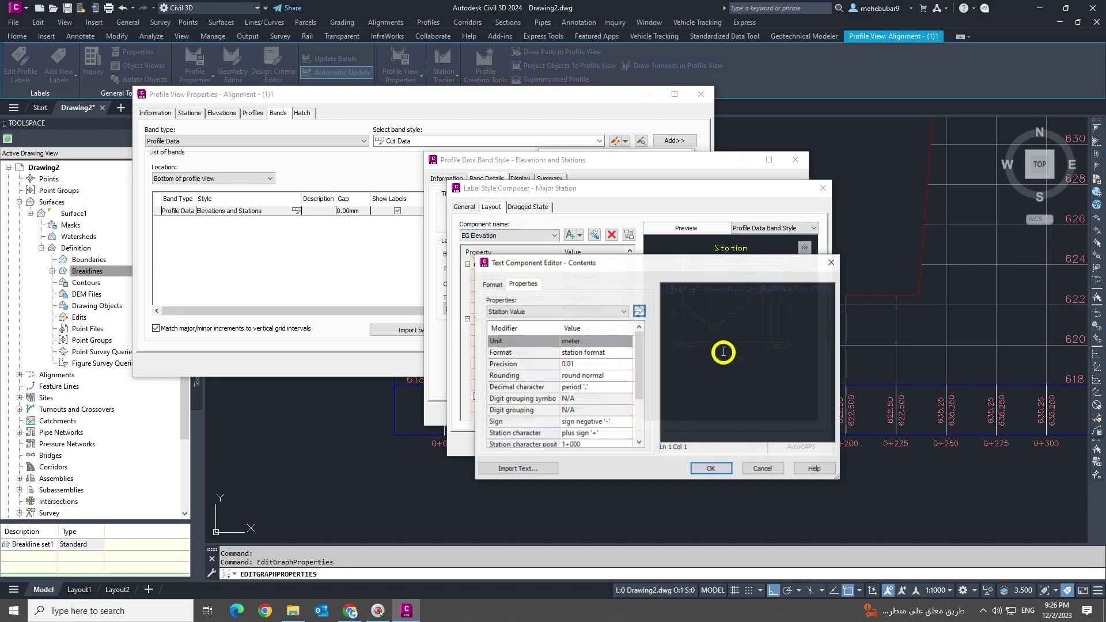
pyautogui.click(603, 353)
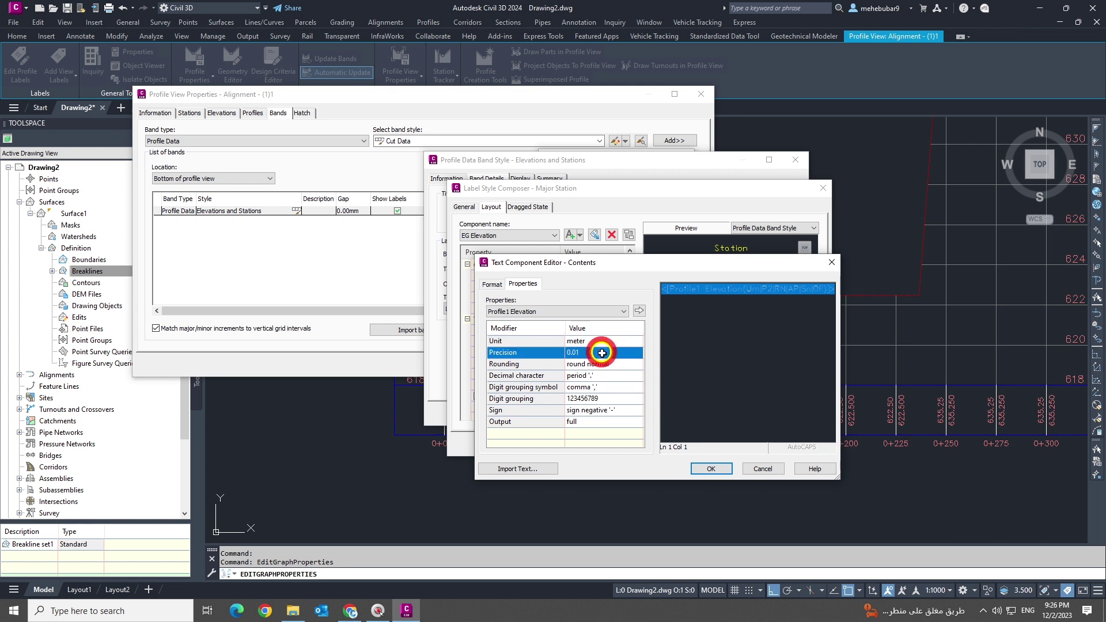
pyautogui.click(602, 353)
pyautogui.click(585, 385)
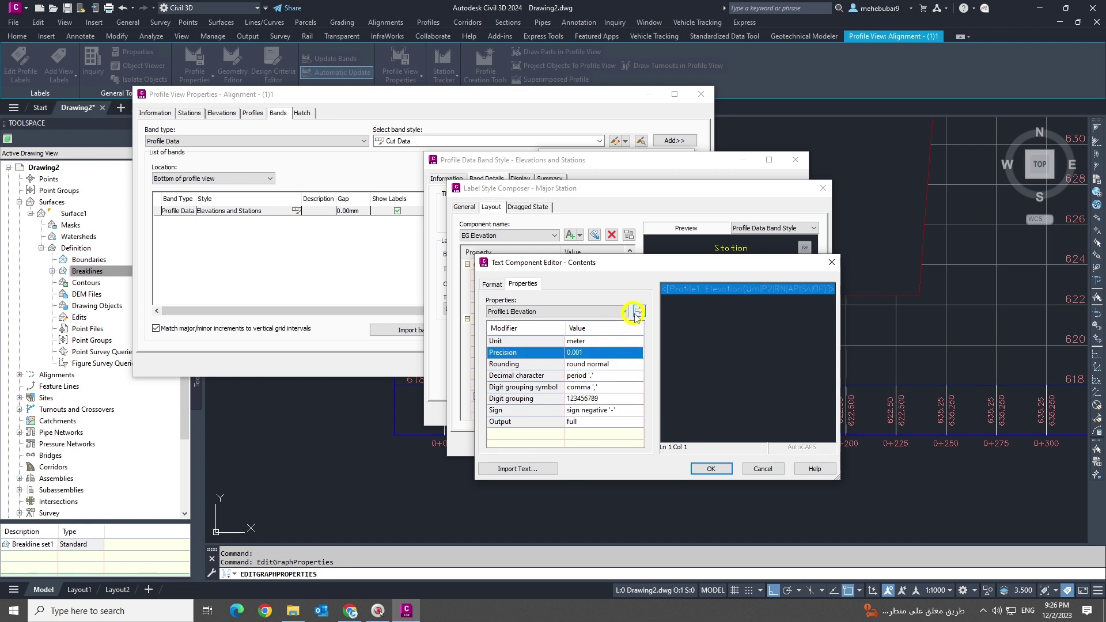
pyautogui.click(637, 312)
# Step: Change the EG Elevation label text colour to green
pyautogui.click(493, 284)
pyautogui.click(526, 381)
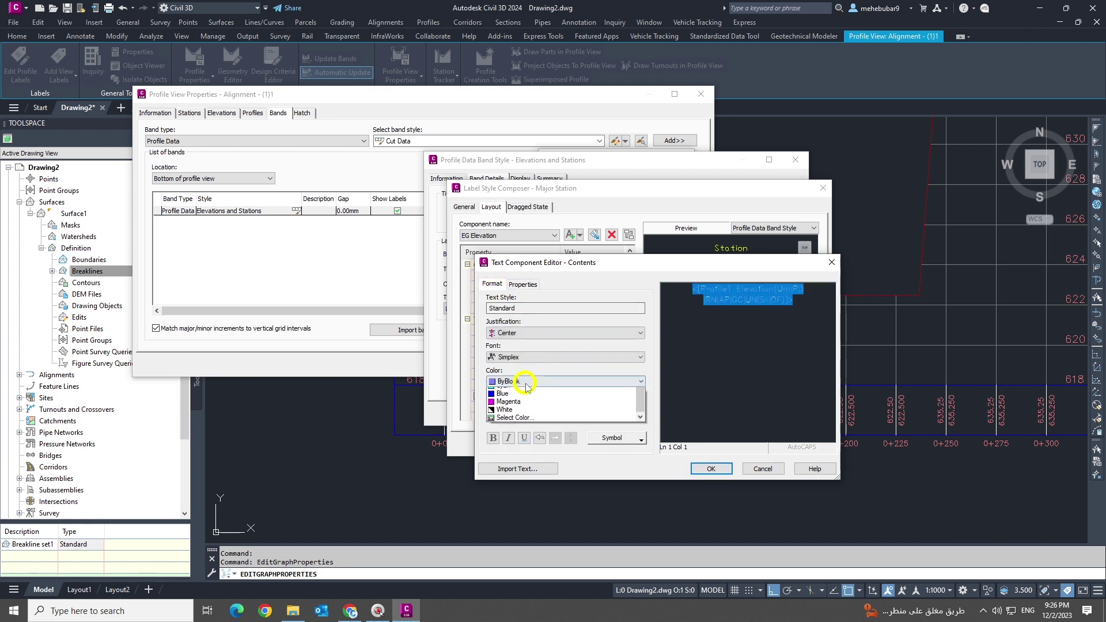
pyautogui.scroll(2, 526, 385)
pyautogui.click(495, 419)
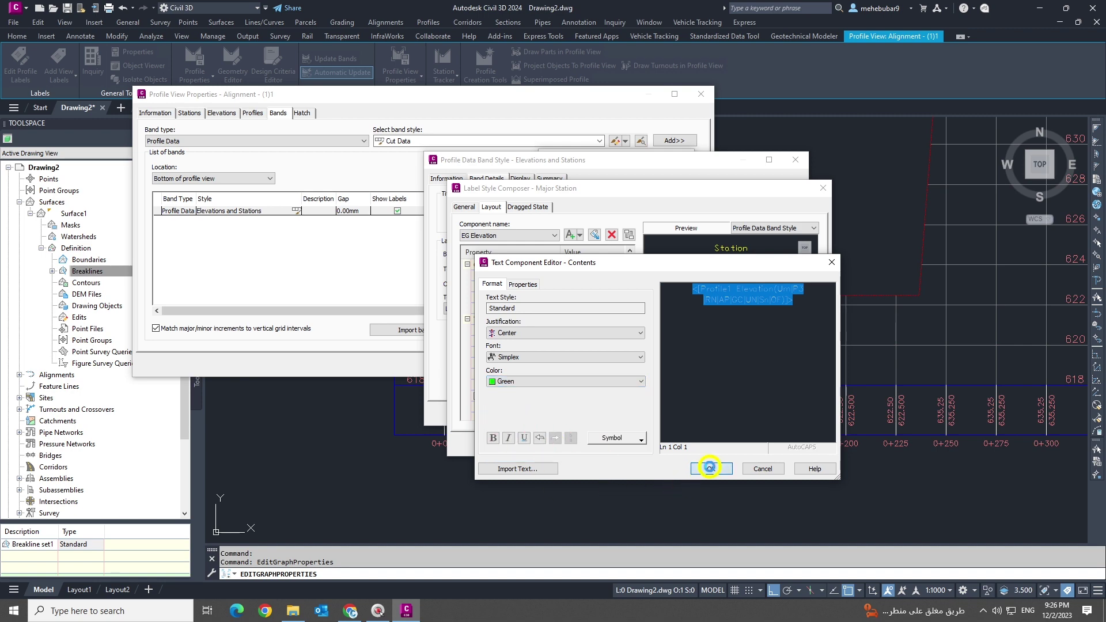
# Step: Accept the EG Elevation label and change the FG Elevation component's text colour to red in the major station band label
pyautogui.click(710, 468)
pyautogui.click(654, 445)
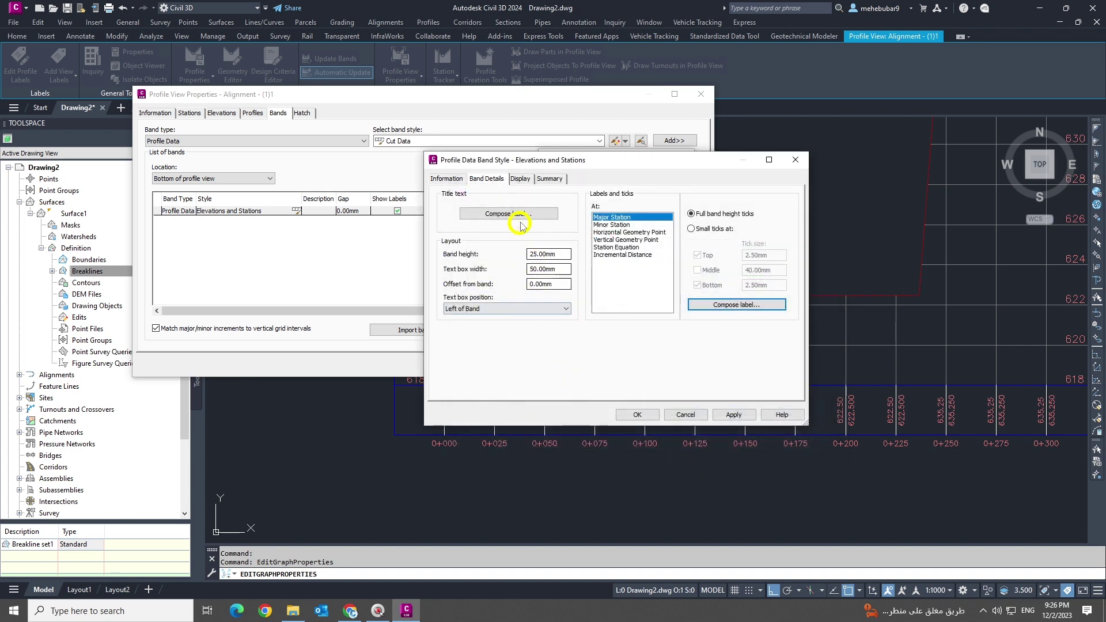
pyautogui.click(730, 306)
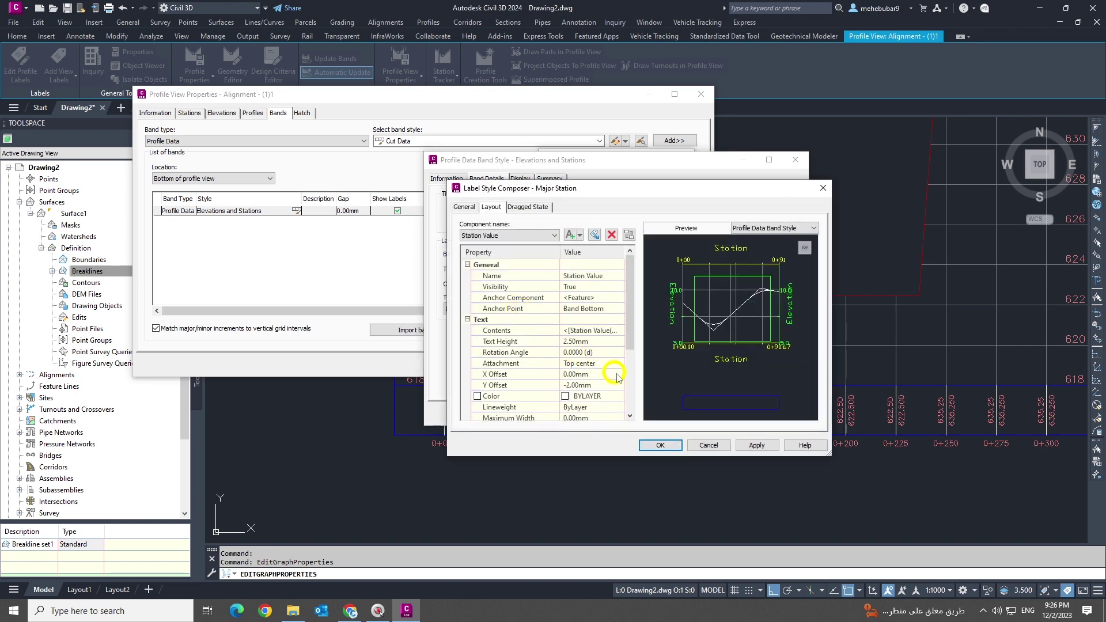
pyautogui.click(497, 235)
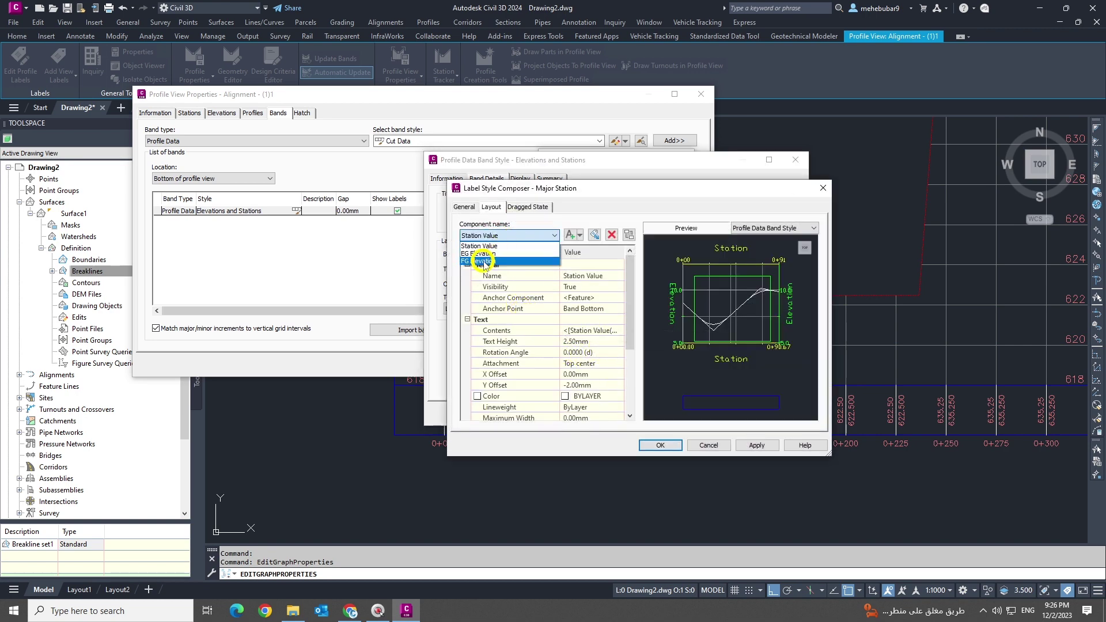
pyautogui.click(484, 263)
pyautogui.click(593, 330)
pyautogui.click(621, 330)
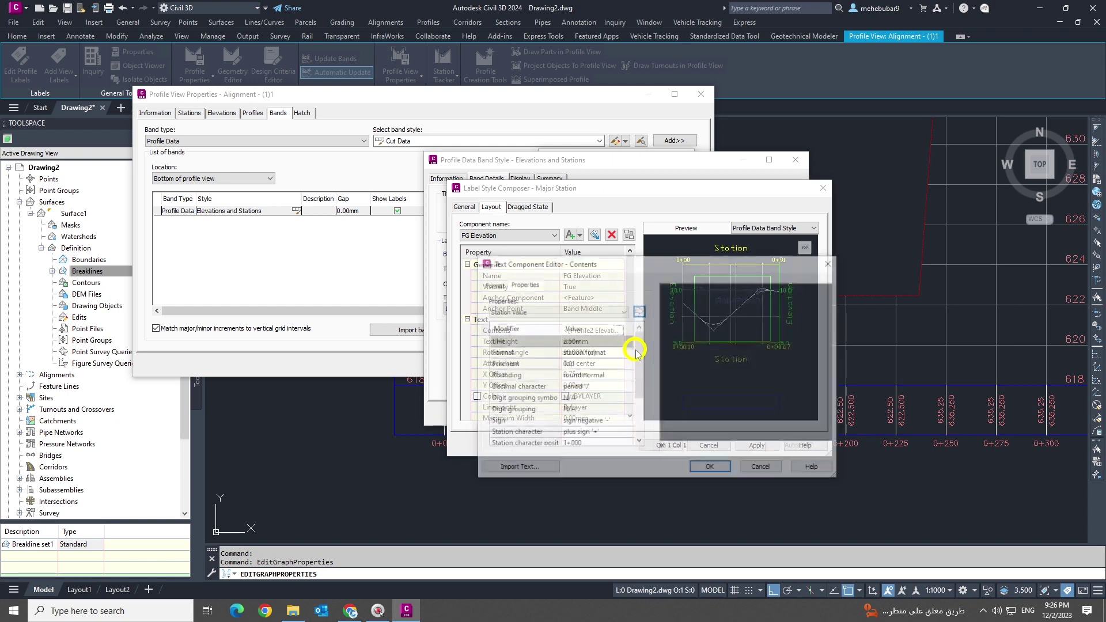
pyautogui.click(492, 284)
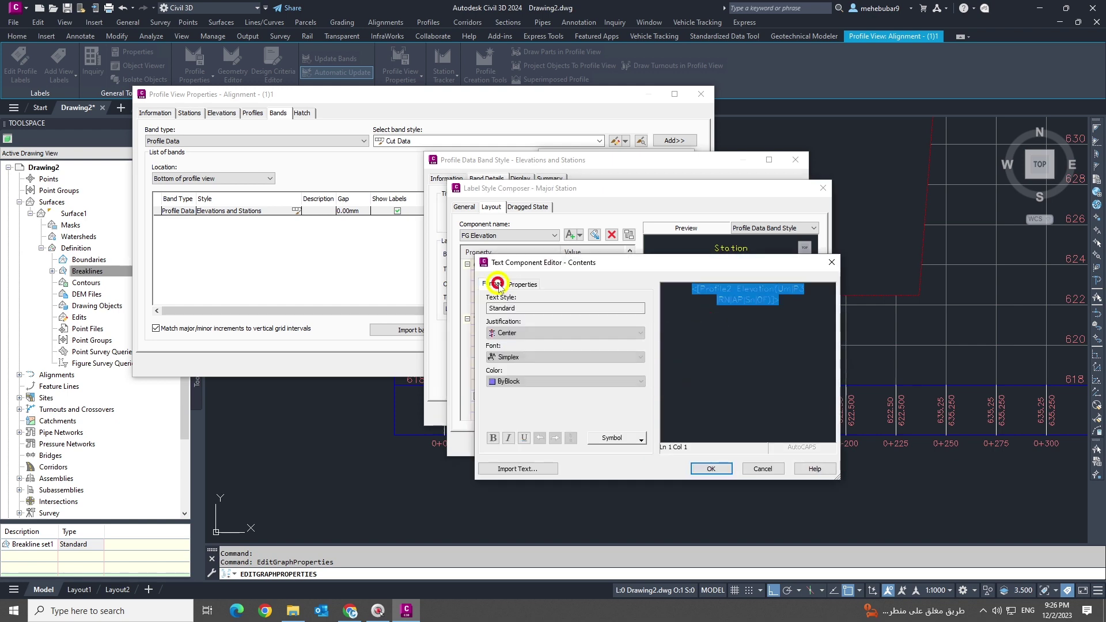
pyautogui.click(520, 383)
pyautogui.click(507, 404)
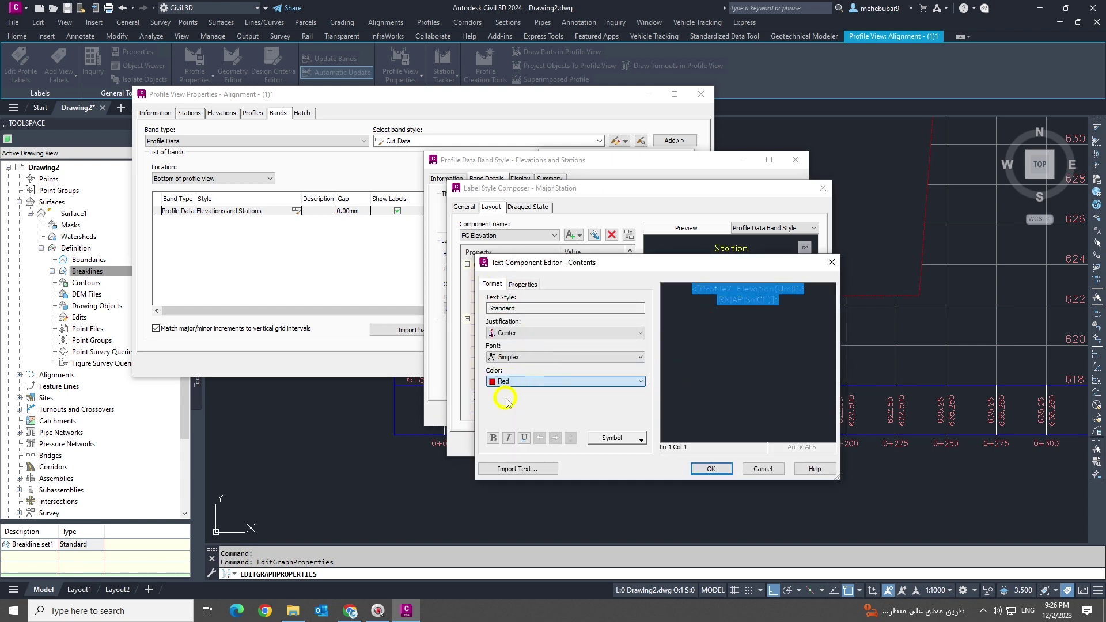
pyautogui.click(702, 469)
pyautogui.click(660, 445)
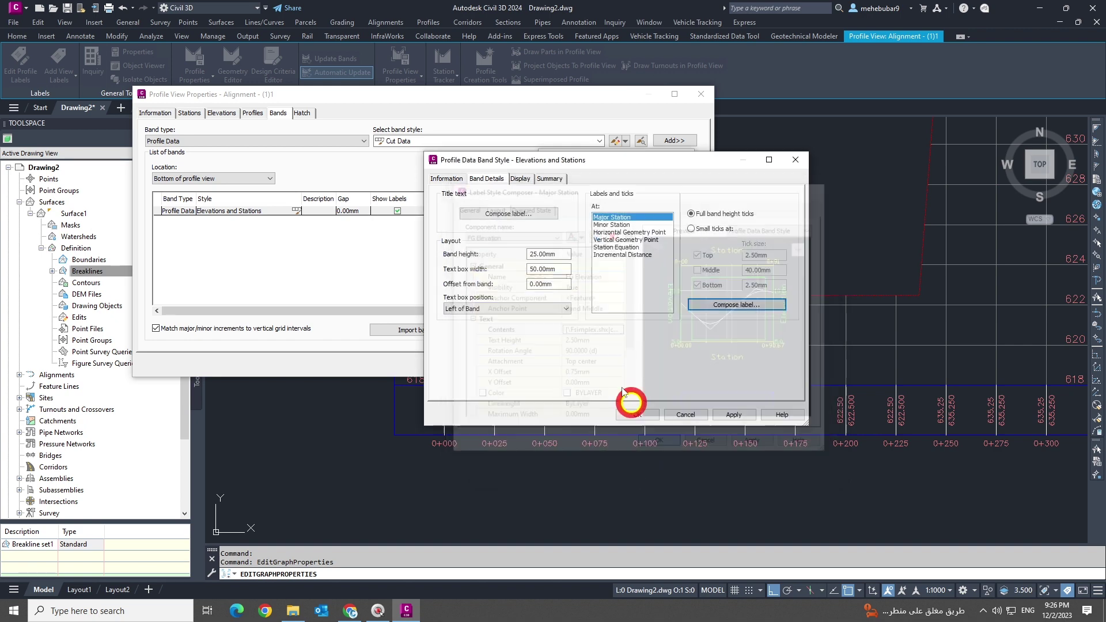
# Step: Apply the edited Elevations and Stations band style to the profile view, with the Surface1 surface profile as the band's Profile2
pyautogui.click(634, 413)
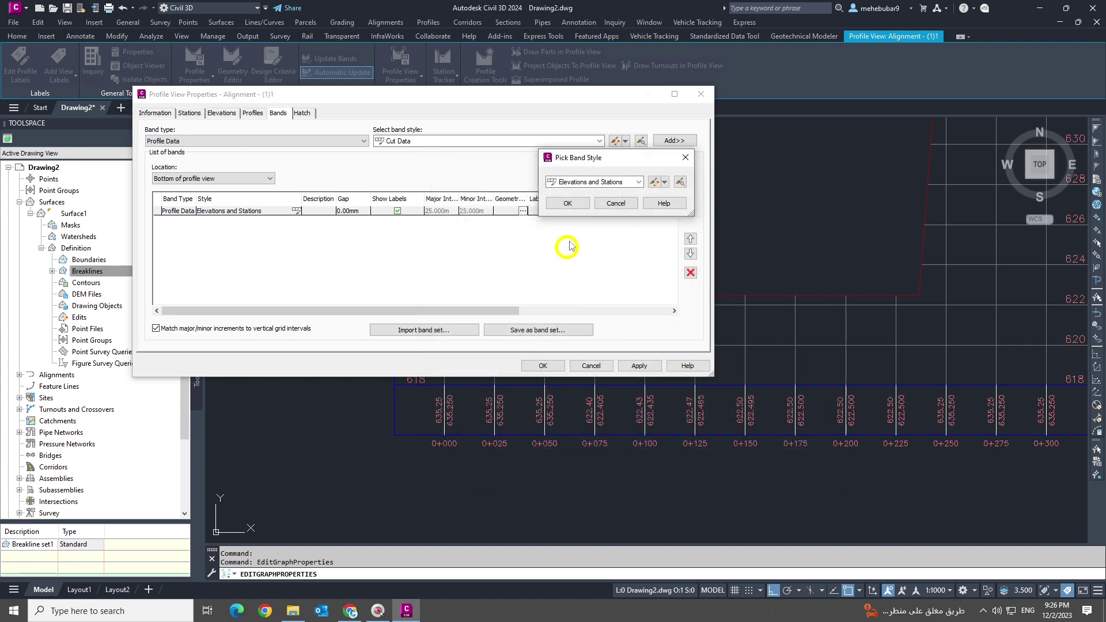
pyautogui.click(567, 205)
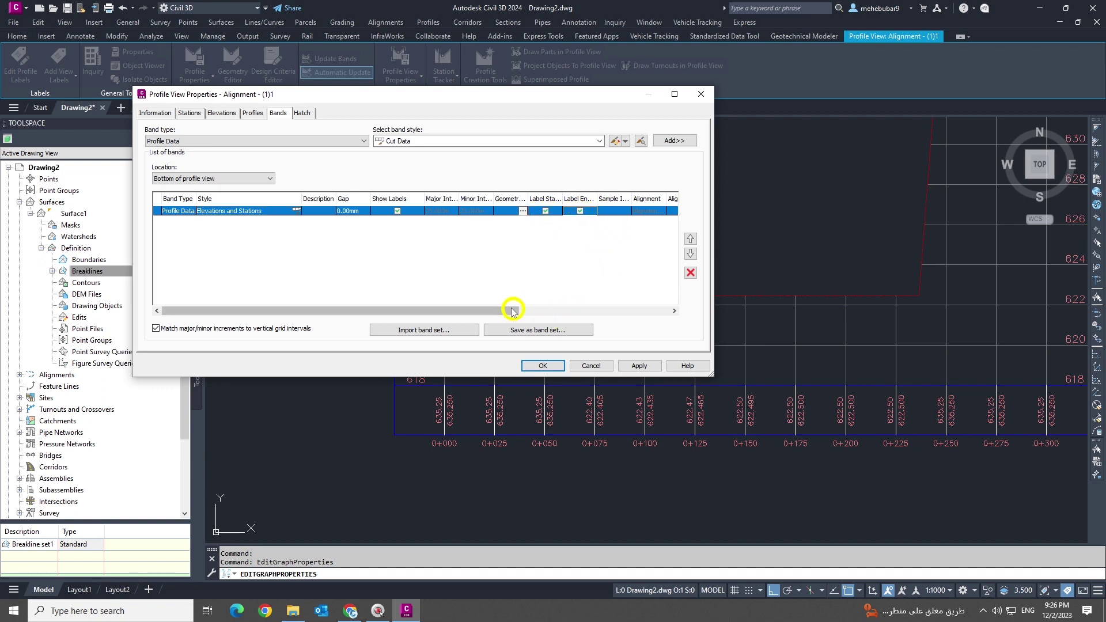
pyautogui.moveTo(513, 309); pyautogui.dragTo(617, 309)
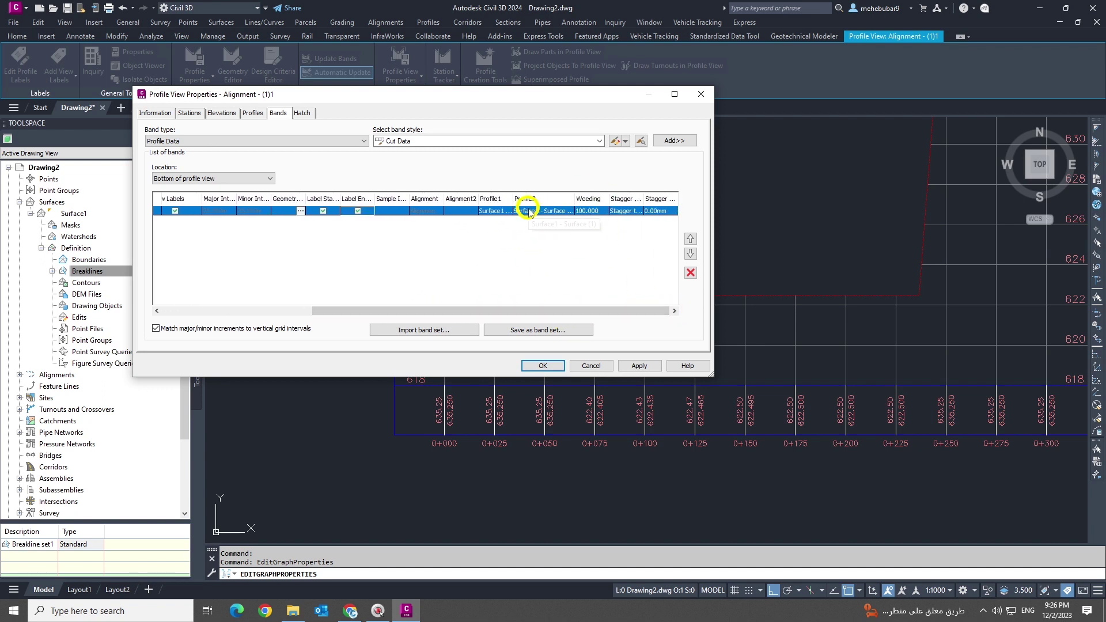
pyautogui.click(549, 213)
pyautogui.click(561, 224)
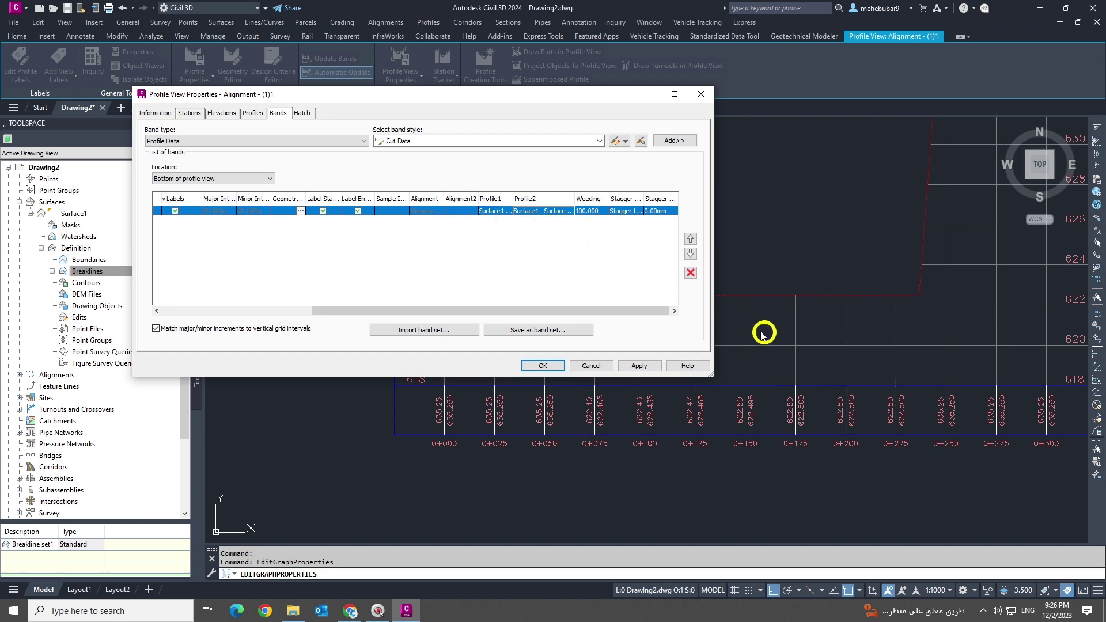
pyautogui.click(544, 365)
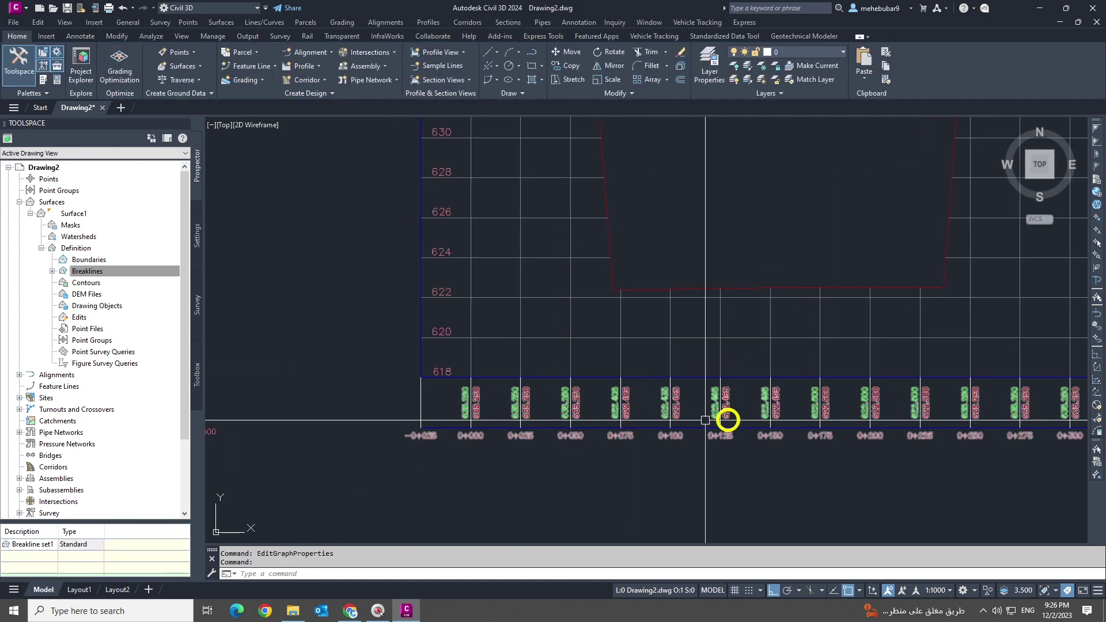
# Step: Create a layout profile for Alignment - (1) in the profile view with the Design Profile style and Complete Label Set
pyautogui.scroll(-2, 605, 450)
pyautogui.scroll(5, 523, 441)
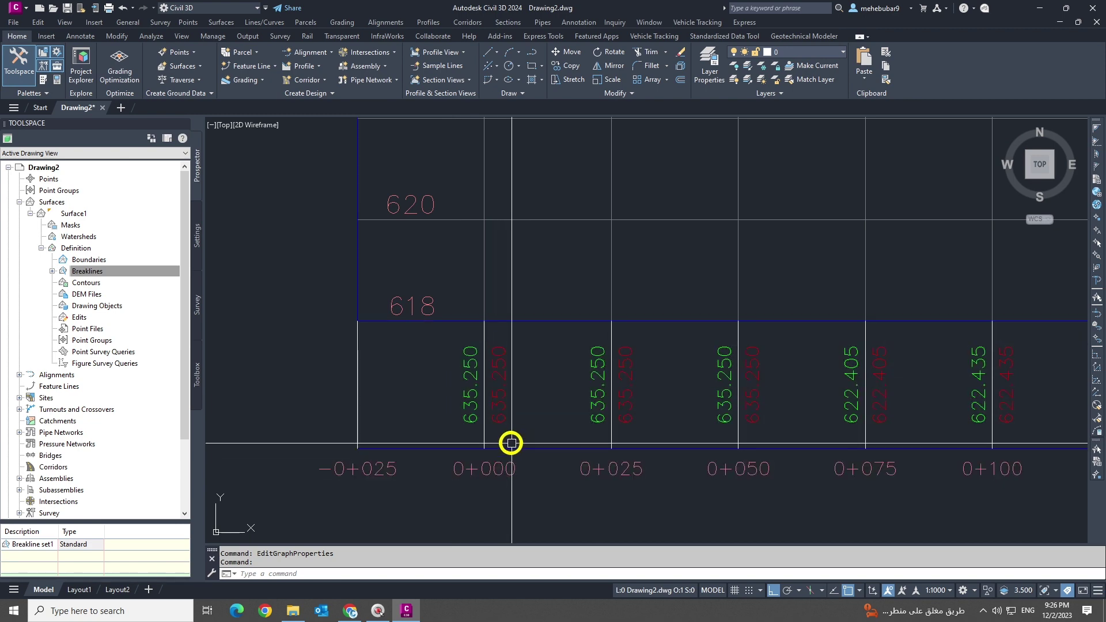
pyautogui.scroll(-6, 538, 420)
pyautogui.press('Escape')
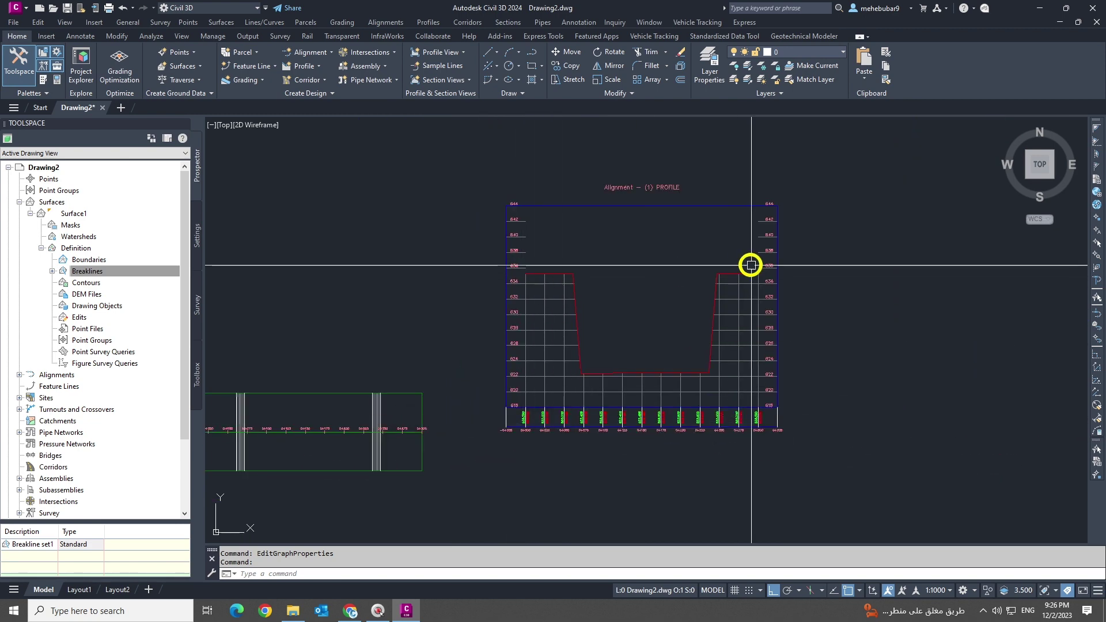
pyautogui.click(734, 383)
pyautogui.scroll(4, 720, 286)
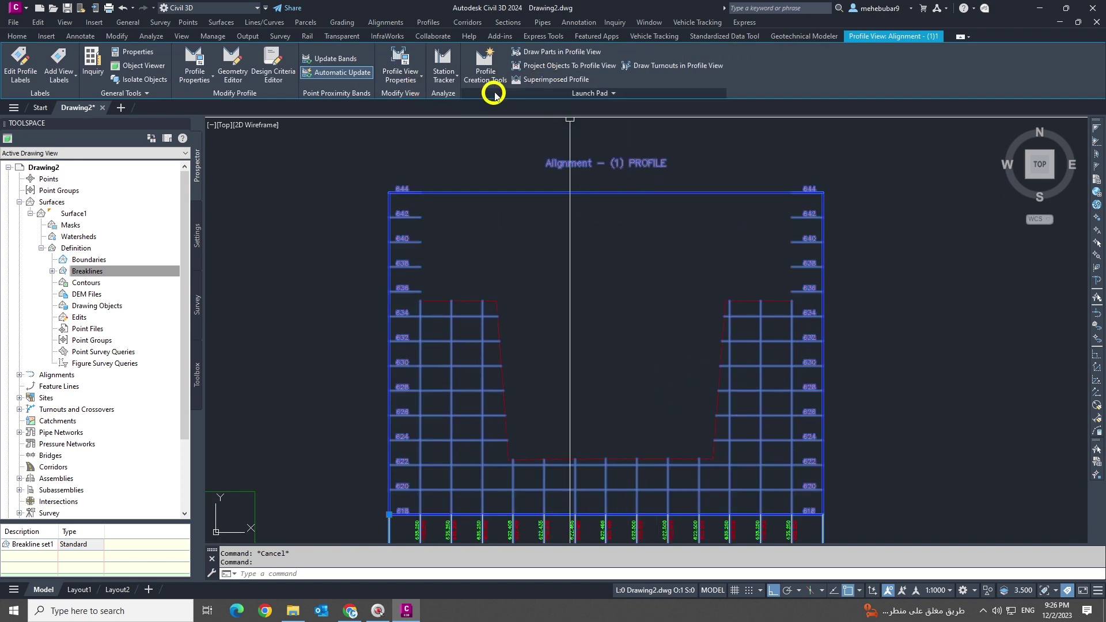
pyautogui.click(481, 62)
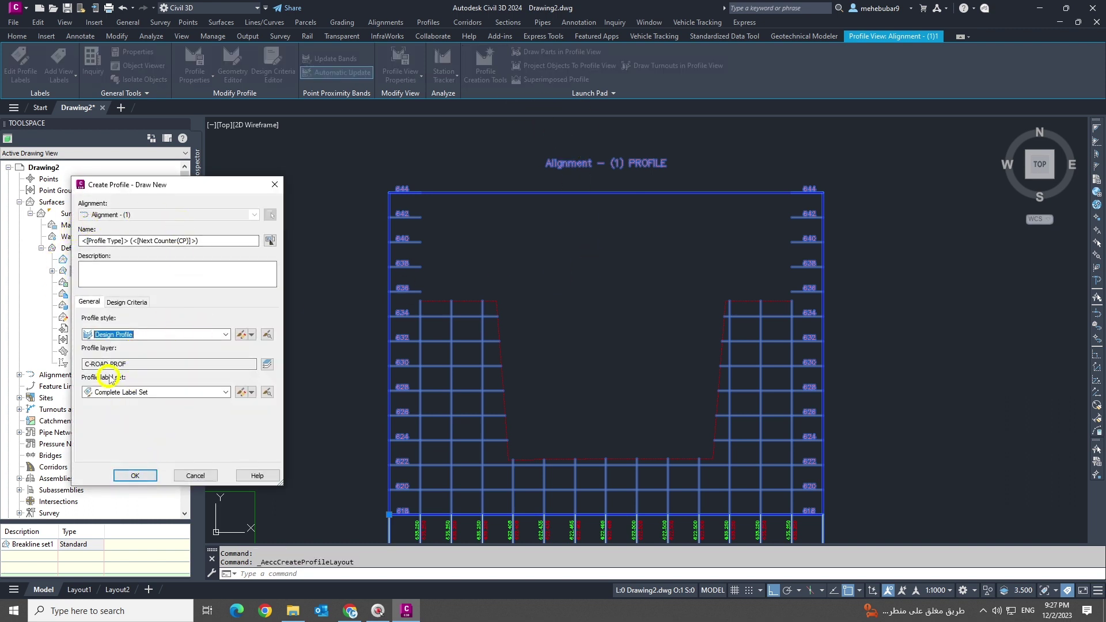
pyautogui.click(135, 476)
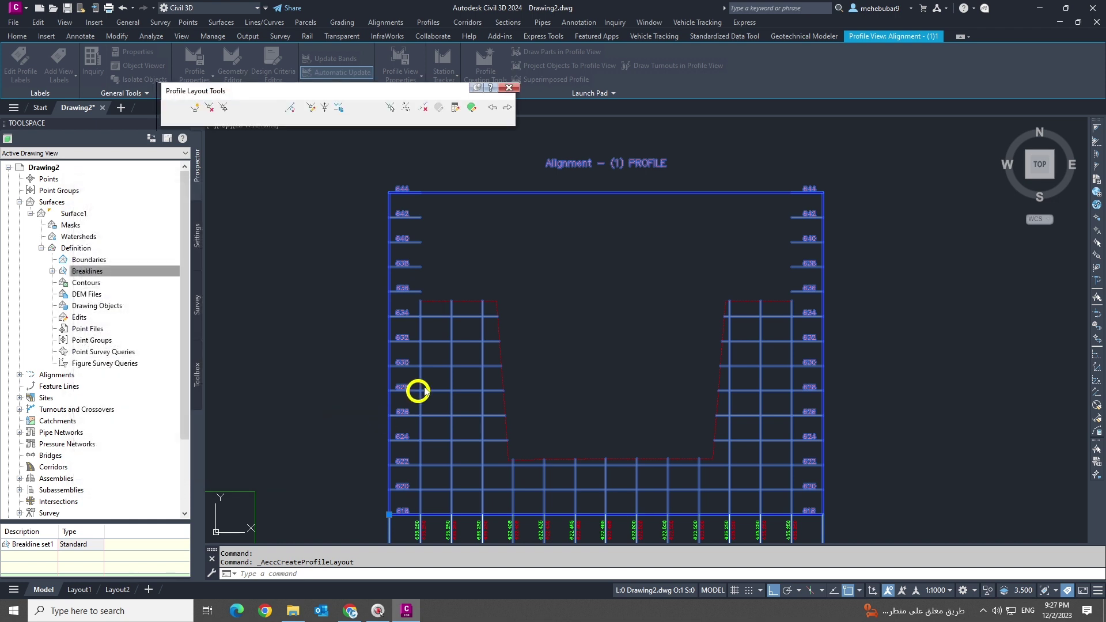
# Step: Draw tangents with curves from the surface profile's start to its end at 0+300, with a PVI at about station 0+148.87, elevation 637.76 m
pyautogui.click(179, 109)
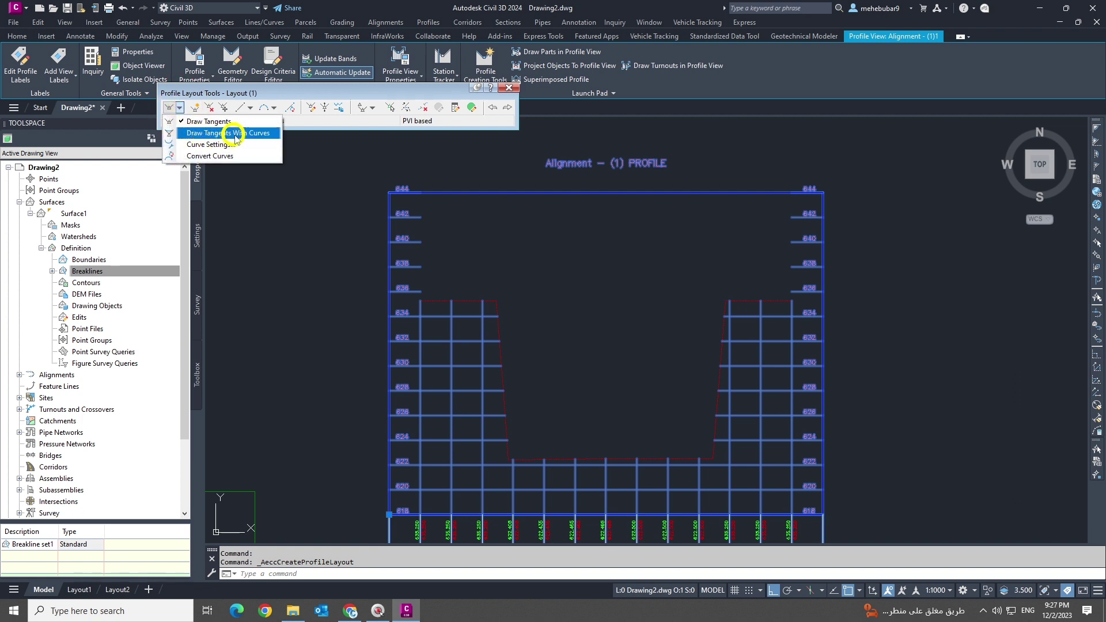
pyautogui.click(214, 134)
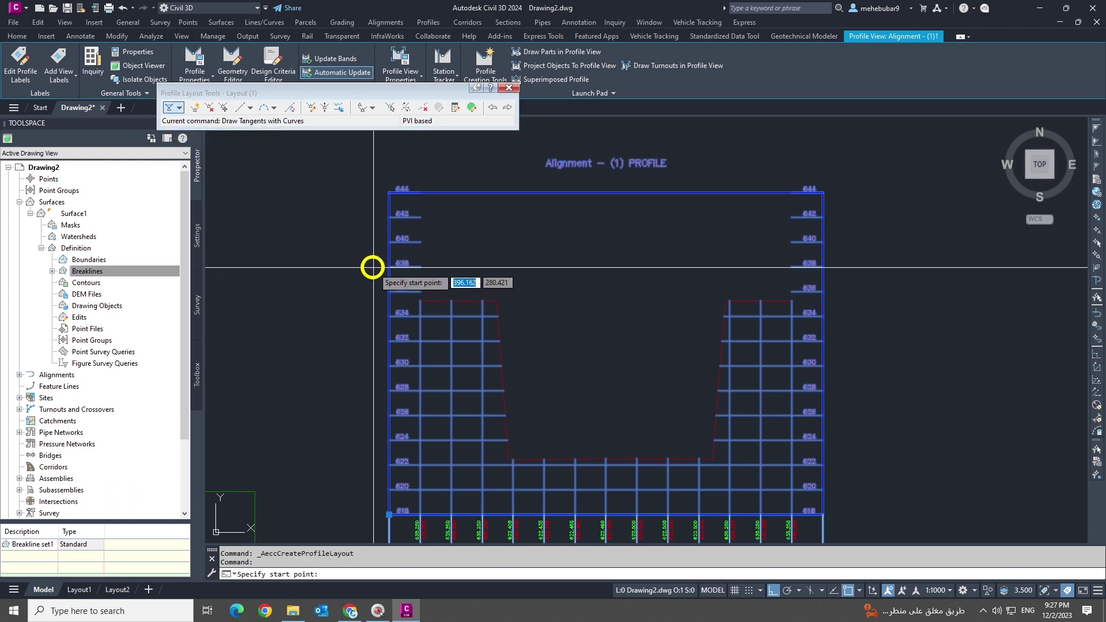
pyautogui.click(421, 302)
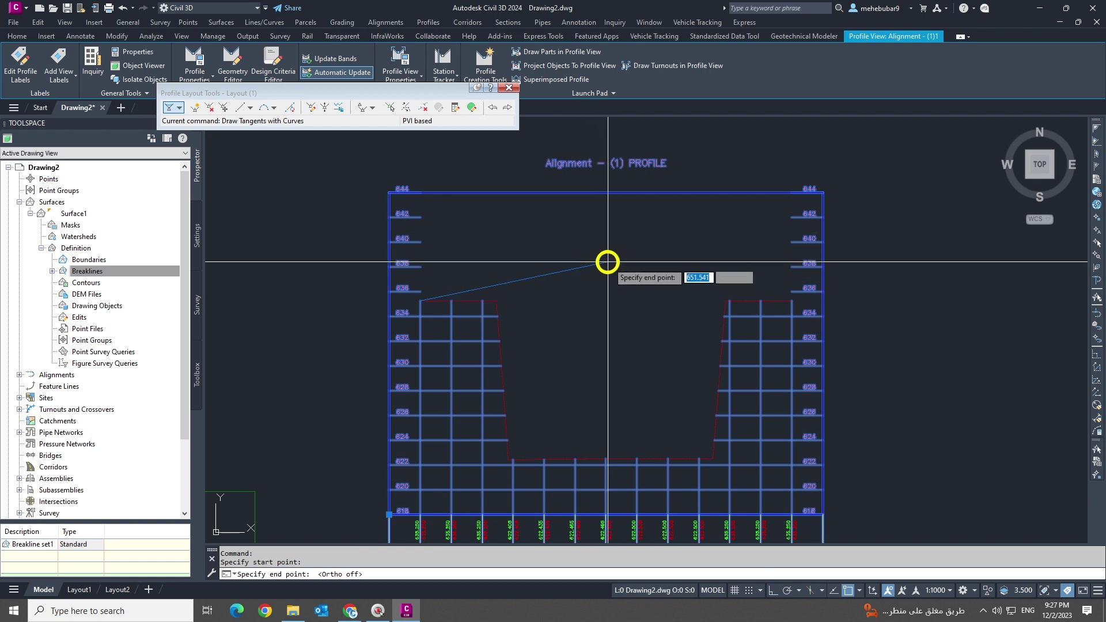
pyautogui.press('F8')
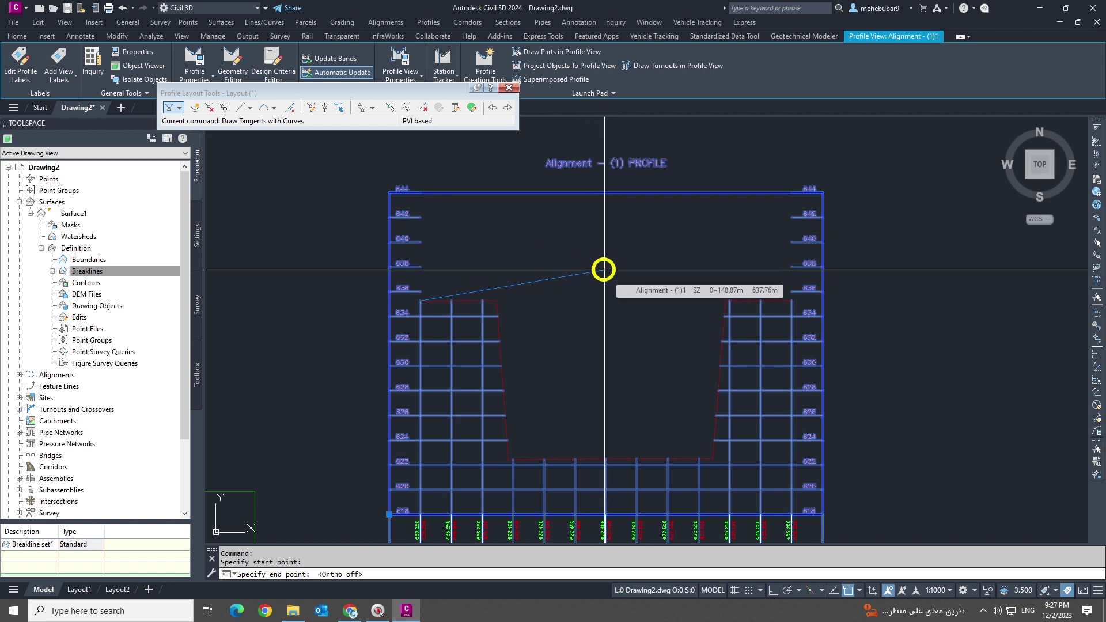
pyautogui.click(603, 269)
pyautogui.scroll(3, 680, 302)
pyautogui.scroll(3, 946, 322)
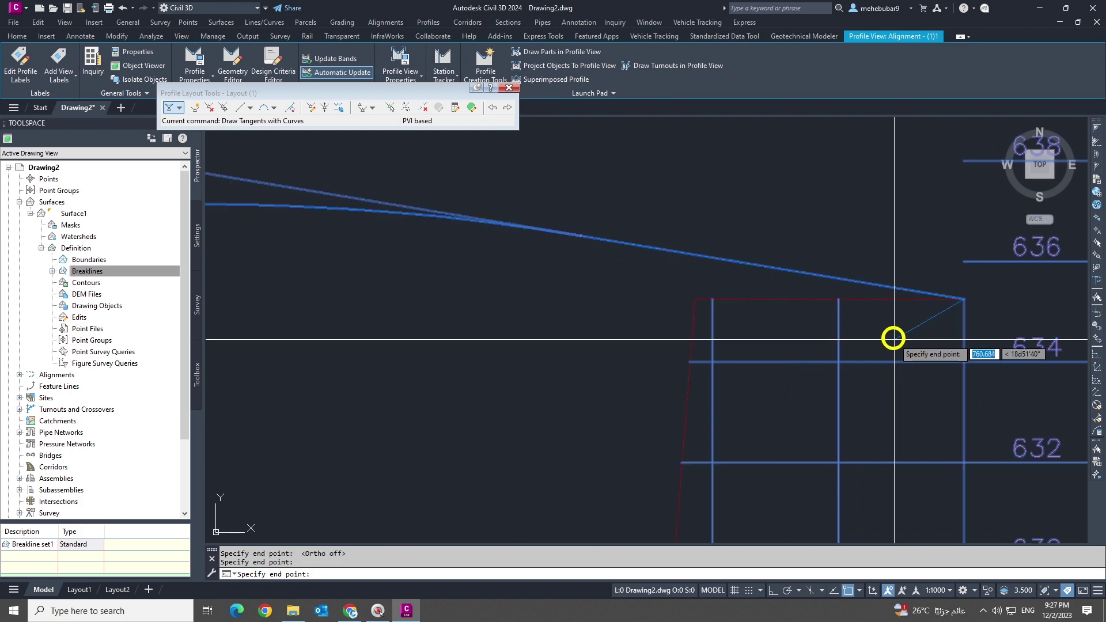
pyautogui.click(875, 285)
pyautogui.press('Return')
pyautogui.scroll(-4, 762, 364)
pyautogui.scroll(-3, 762, 363)
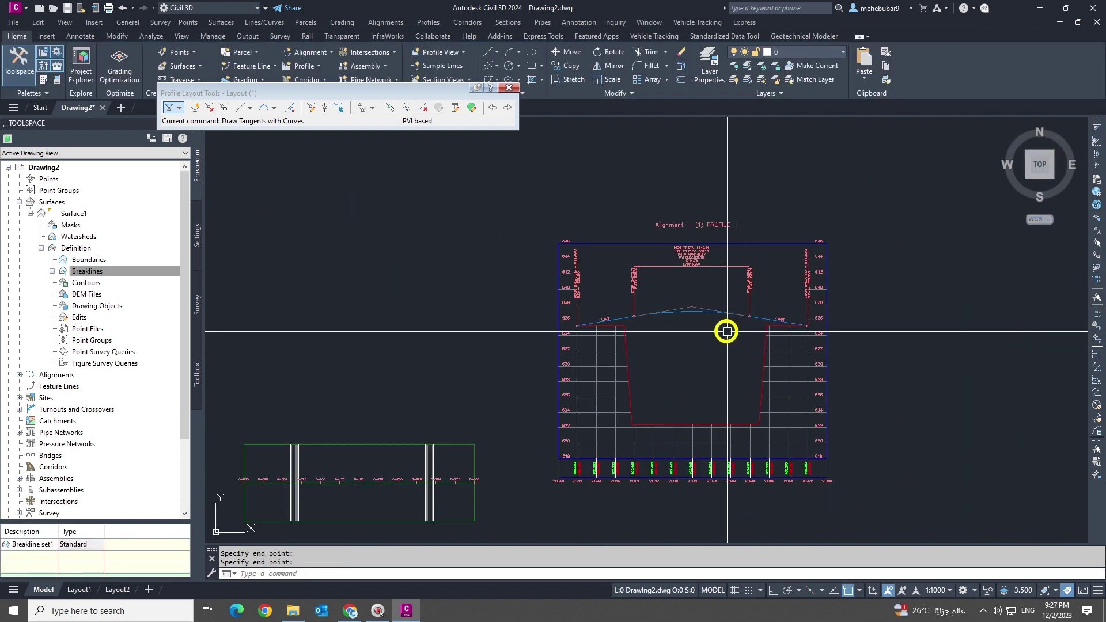
pyautogui.scroll(5, 396, 333)
pyautogui.scroll(-3, 561, 318)
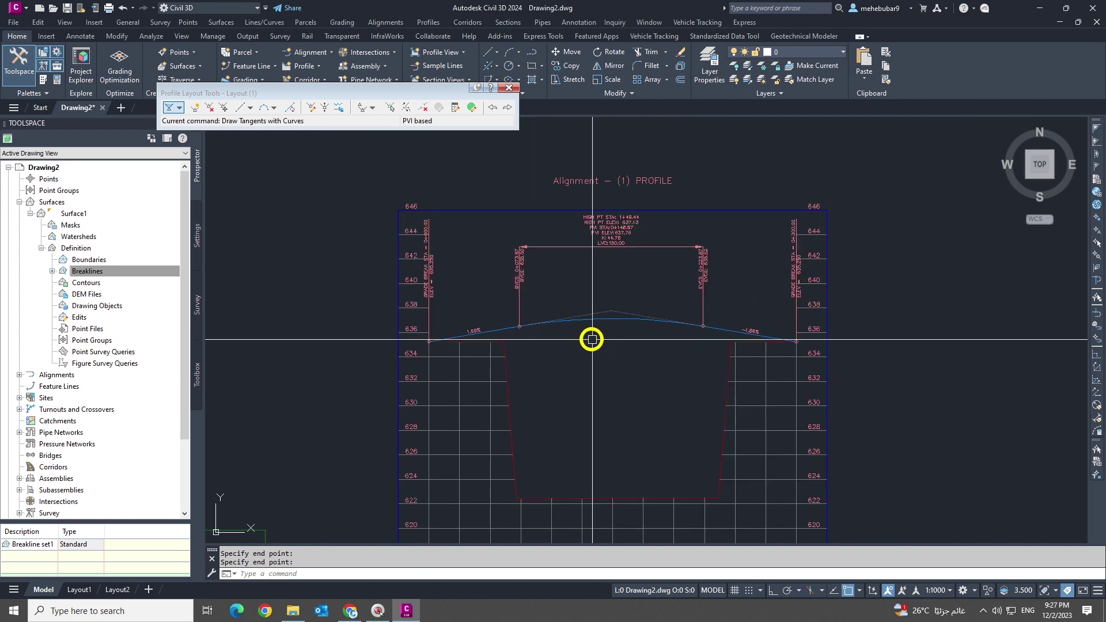
pyautogui.click(508, 88)
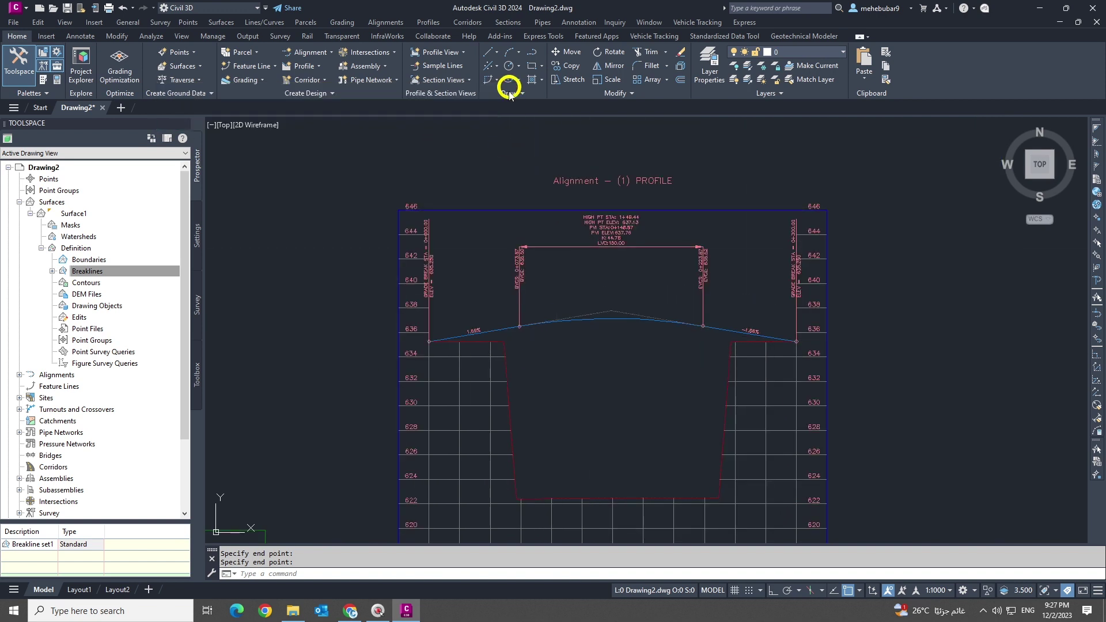
# Step: Lower the layout profile's middle PVI to an elevation of about 636.31 m near station 0+149
pyautogui.click(526, 269)
pyautogui.scroll(-3, 526, 269)
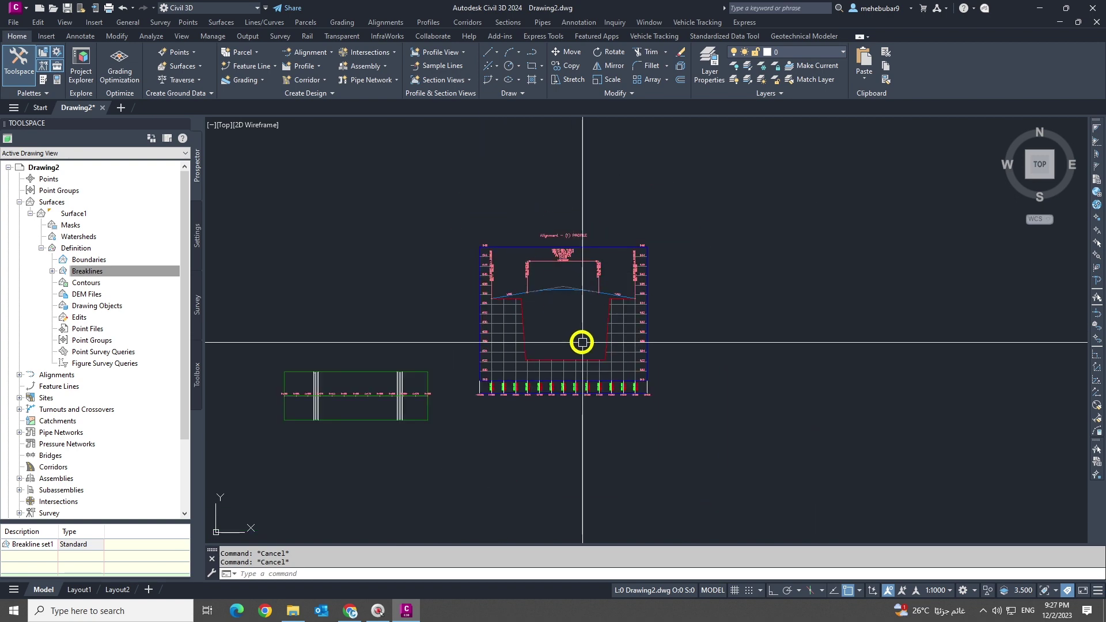
pyautogui.scroll(4, 561, 293)
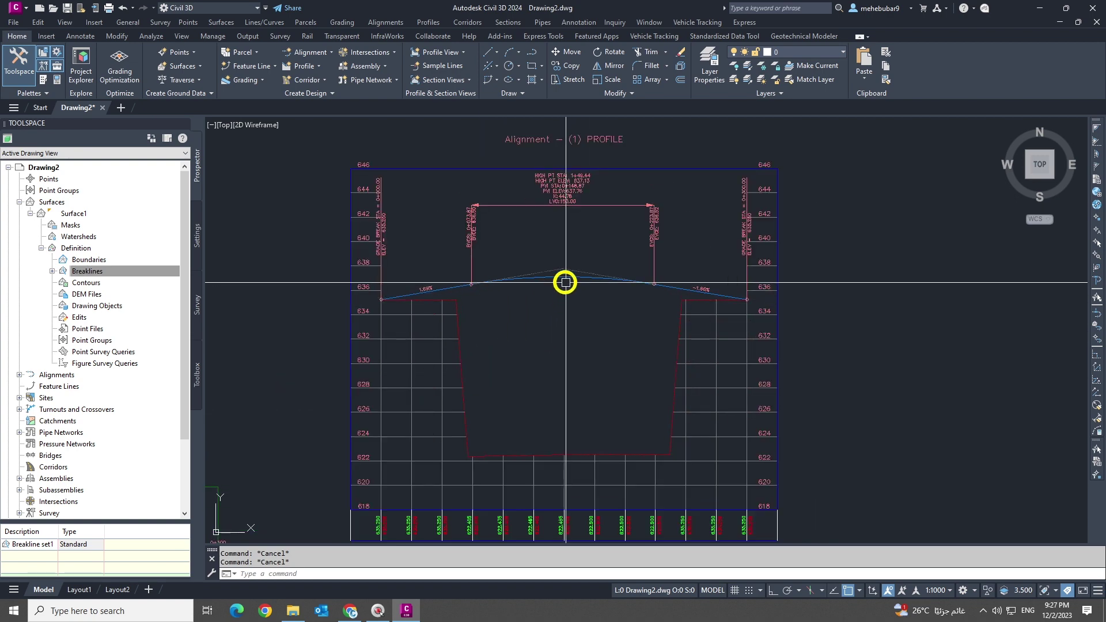
pyautogui.click(563, 278)
pyautogui.scroll(2, 530, 289)
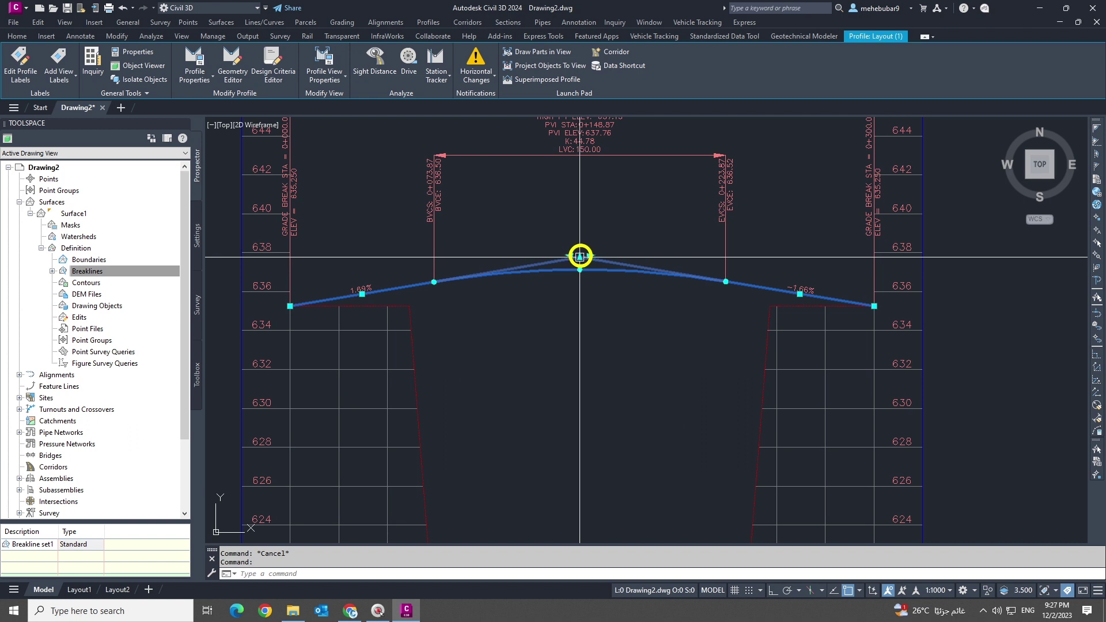
pyautogui.click(581, 256)
pyautogui.scroll(4, 579, 262)
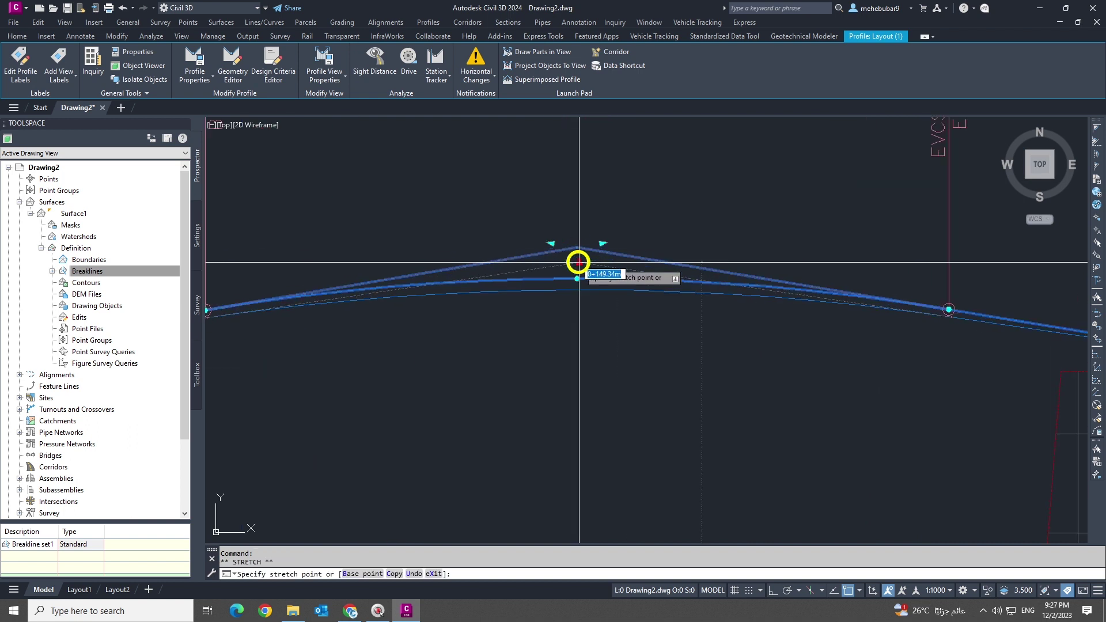
pyautogui.click(576, 303)
pyautogui.scroll(-5, 627, 274)
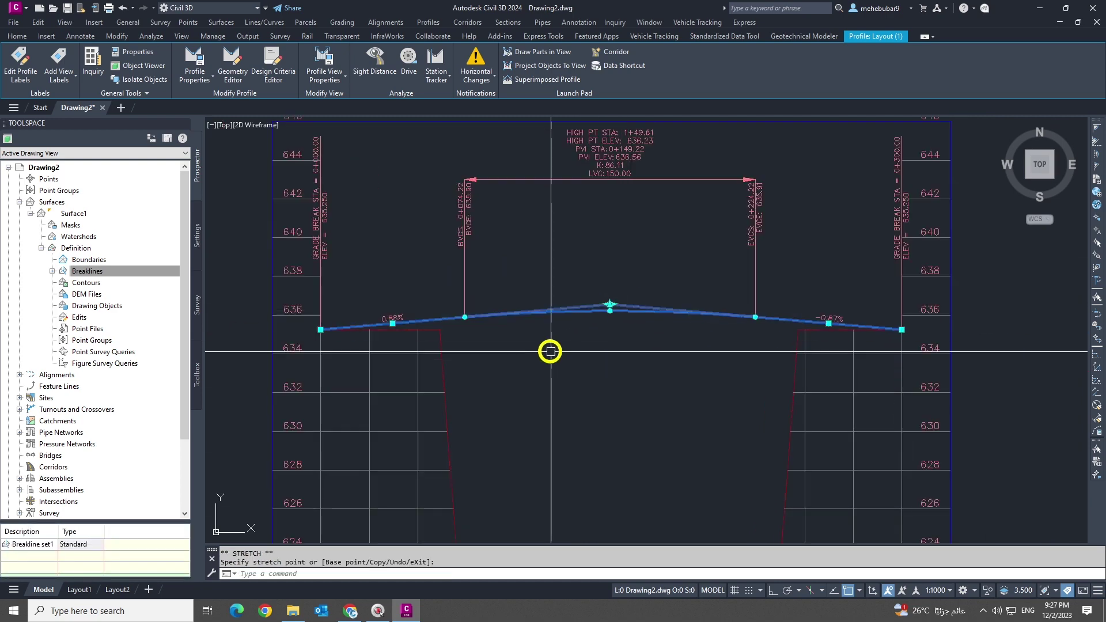
pyautogui.moveTo(548, 348); pyautogui.dragTo(508, 339, button='middle')
pyautogui.scroll(5, 595, 322)
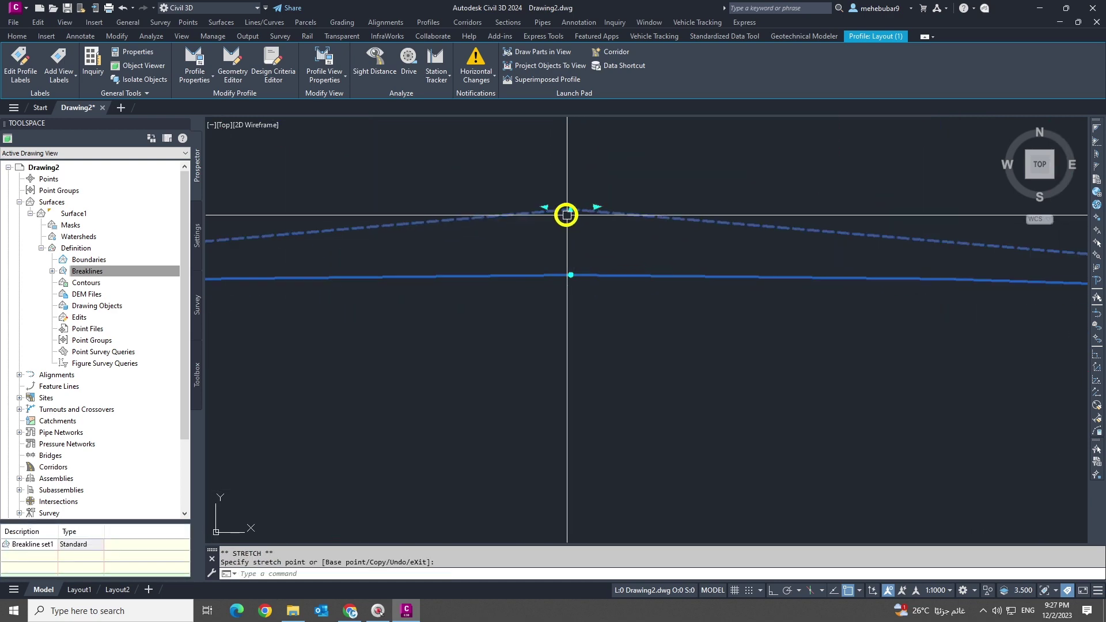
pyautogui.click(566, 257)
pyautogui.scroll(-6, 634, 291)
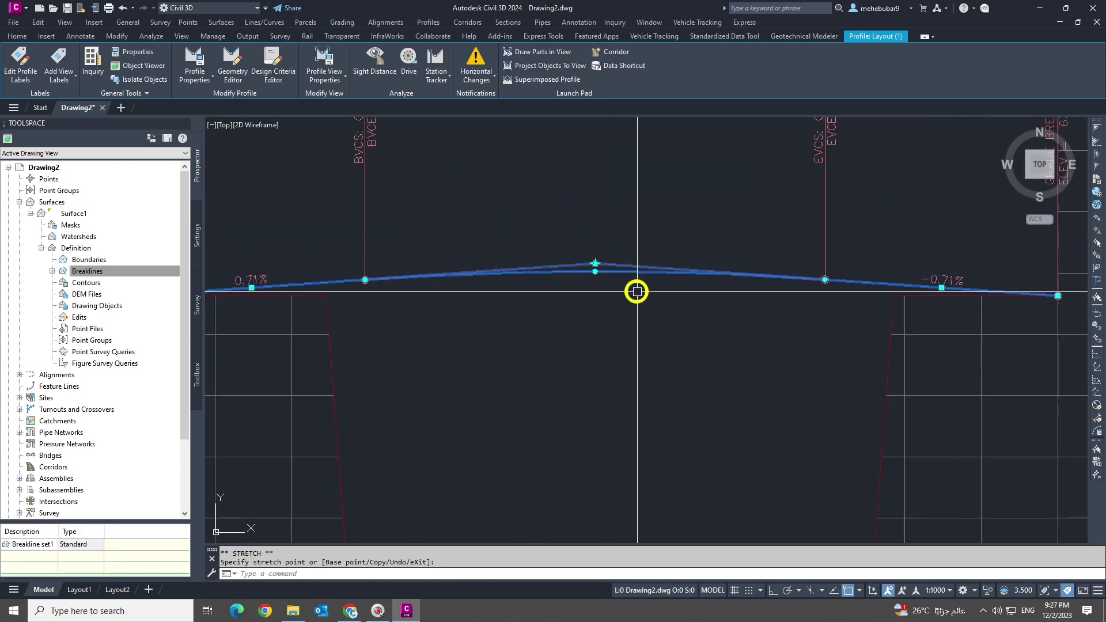
pyautogui.scroll(3, 634, 323)
pyautogui.press('Escape')
pyautogui.press('Escape')
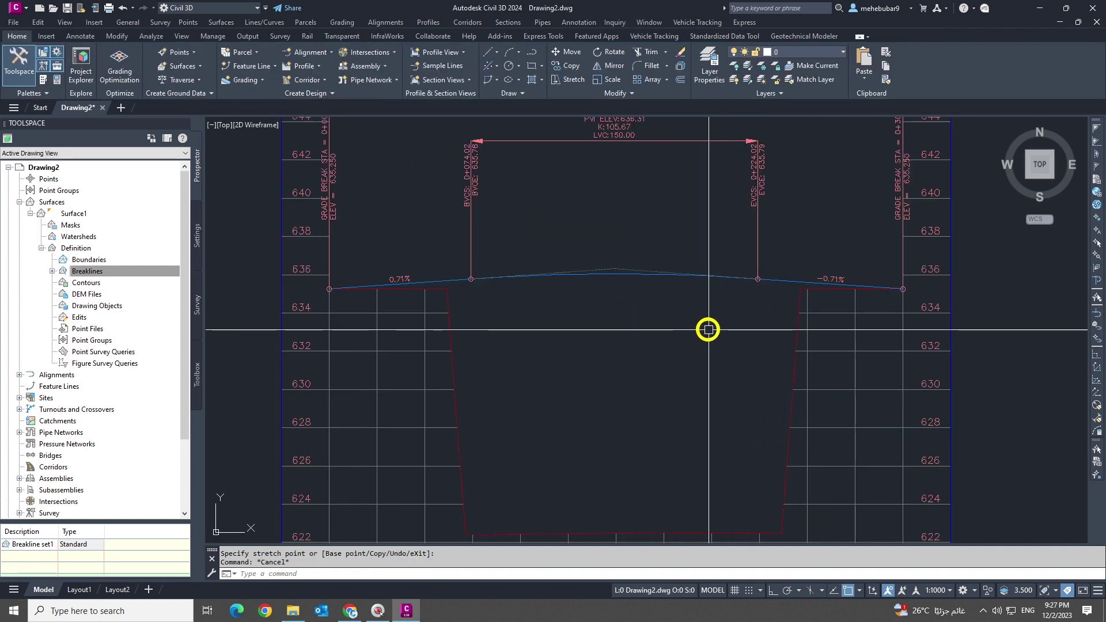
pyautogui.scroll(-5, 640, 245)
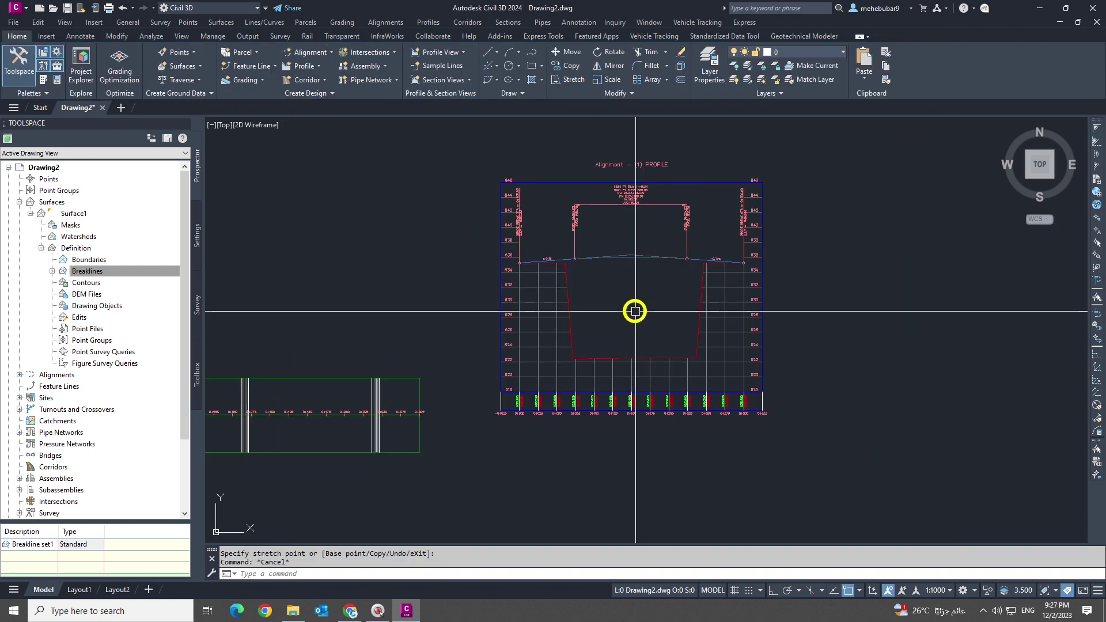
pyautogui.scroll(4, 660, 260)
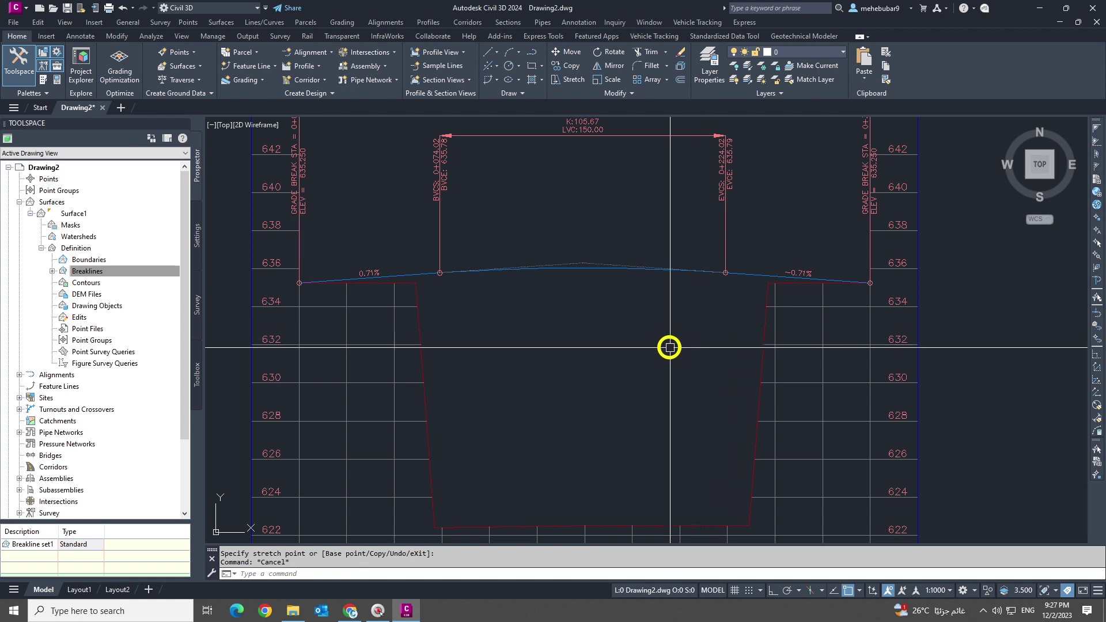
# Step: Examine the layout profile and the paired elevation labels in the data band beneath the profile view
pyautogui.scroll(-4, 669, 324)
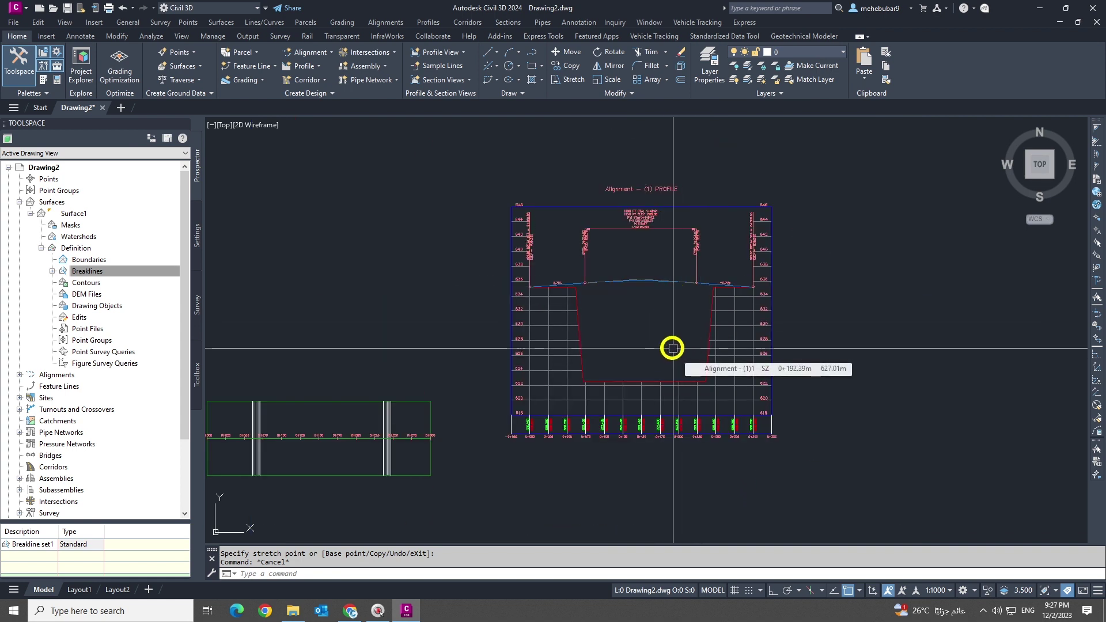
pyautogui.scroll(2, 634, 280)
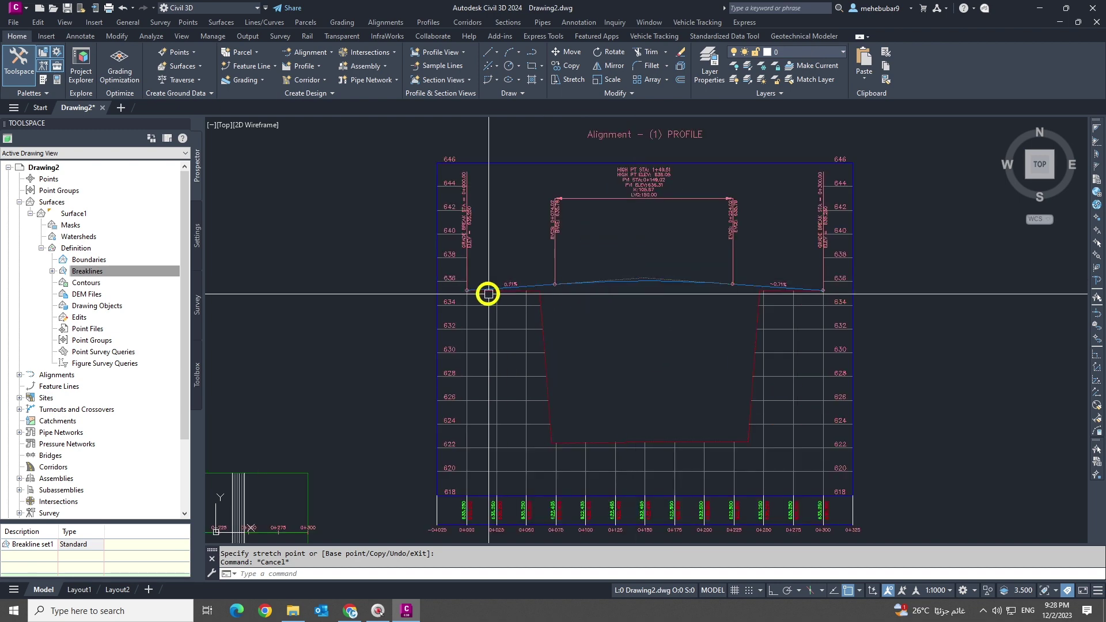
pyautogui.scroll(2, 526, 288)
pyautogui.click(535, 283)
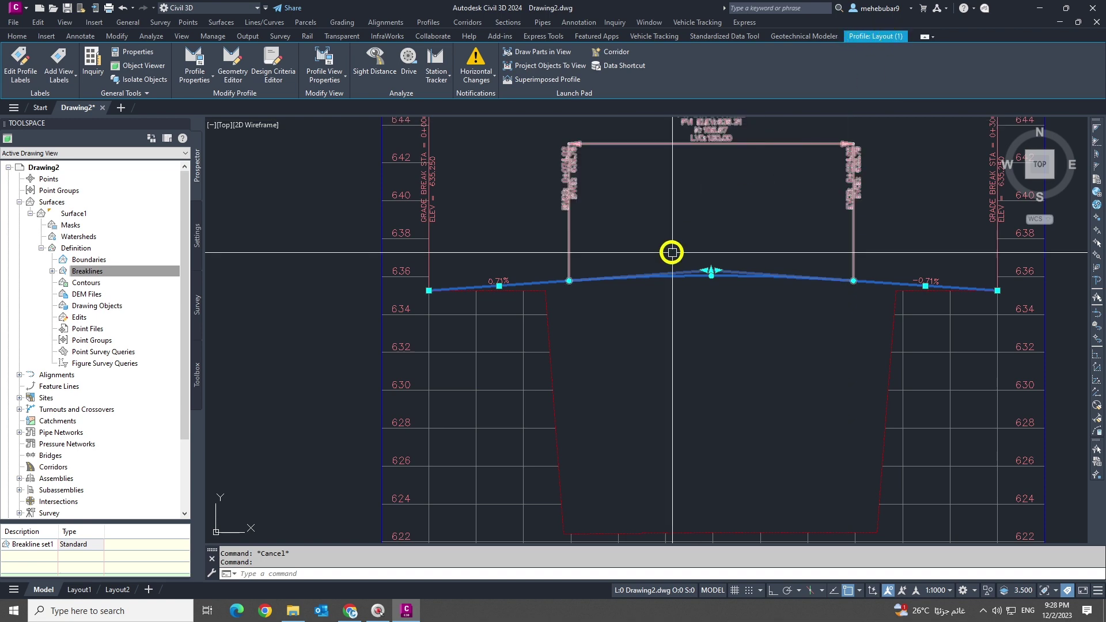
pyautogui.scroll(-3, 691, 277)
pyautogui.scroll(3, 635, 393)
pyautogui.scroll(4, 635, 393)
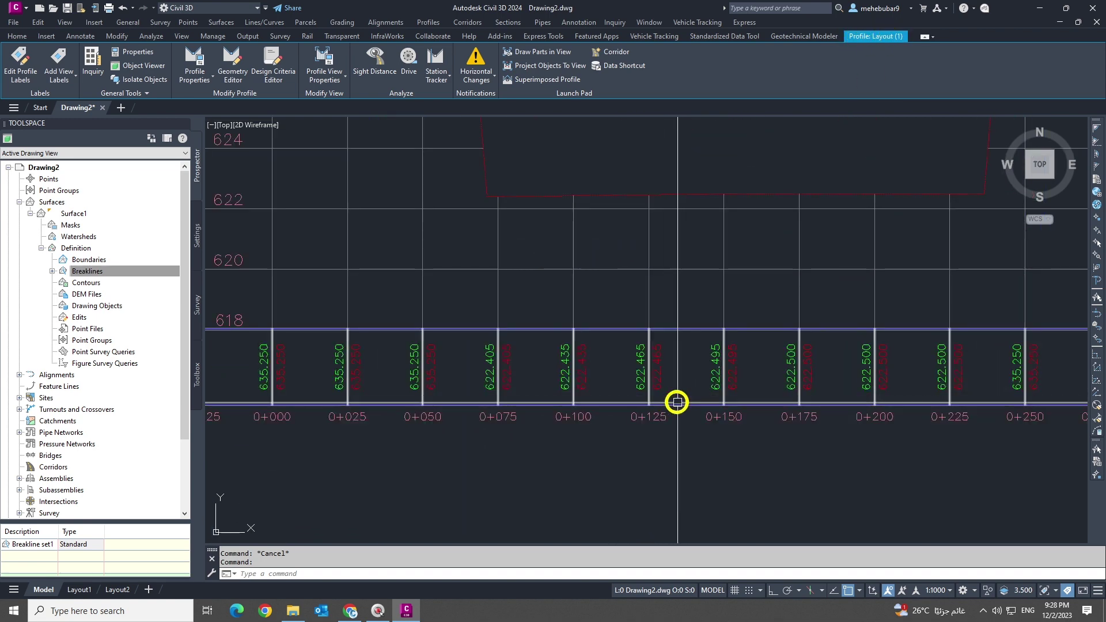
pyautogui.moveTo(686, 403); pyautogui.dragTo(657, 401, button='middle')
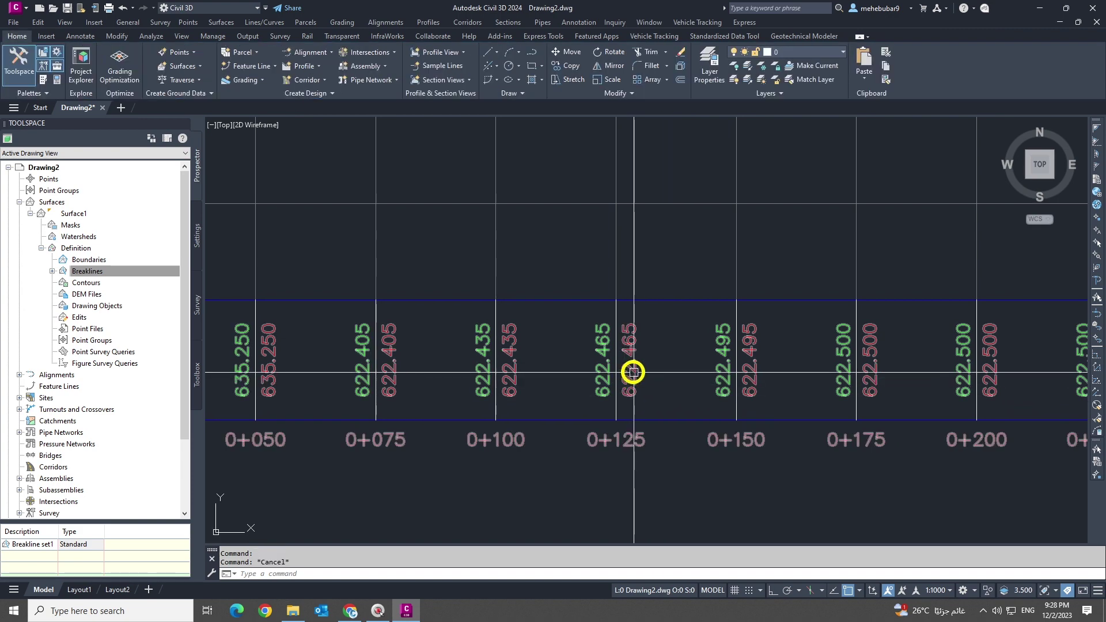
pyautogui.click(630, 376)
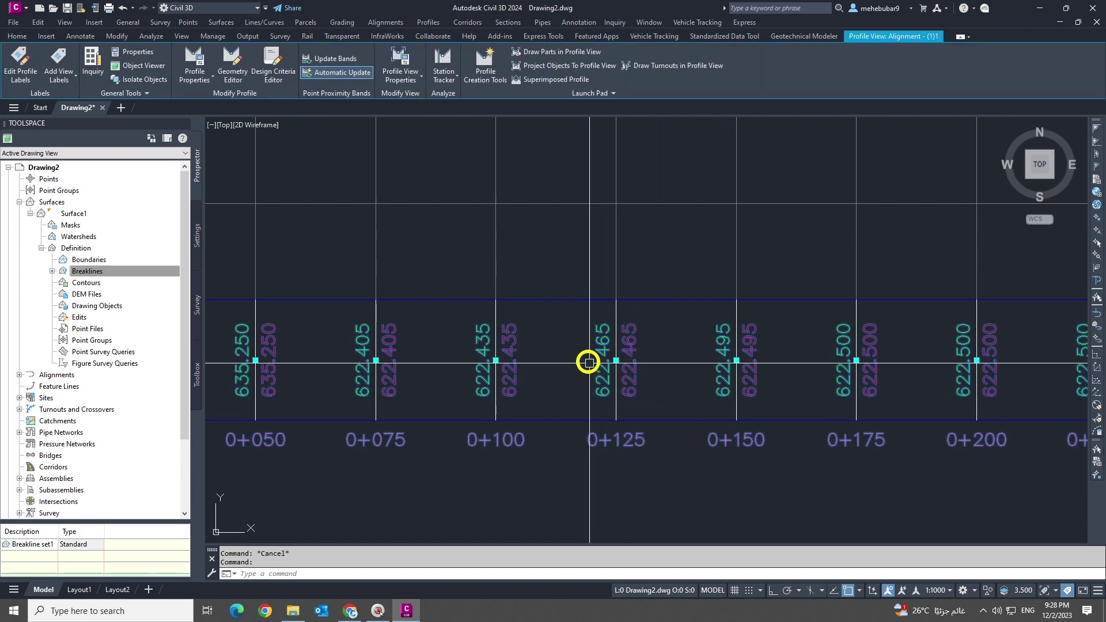
pyautogui.scroll(-3, 628, 375)
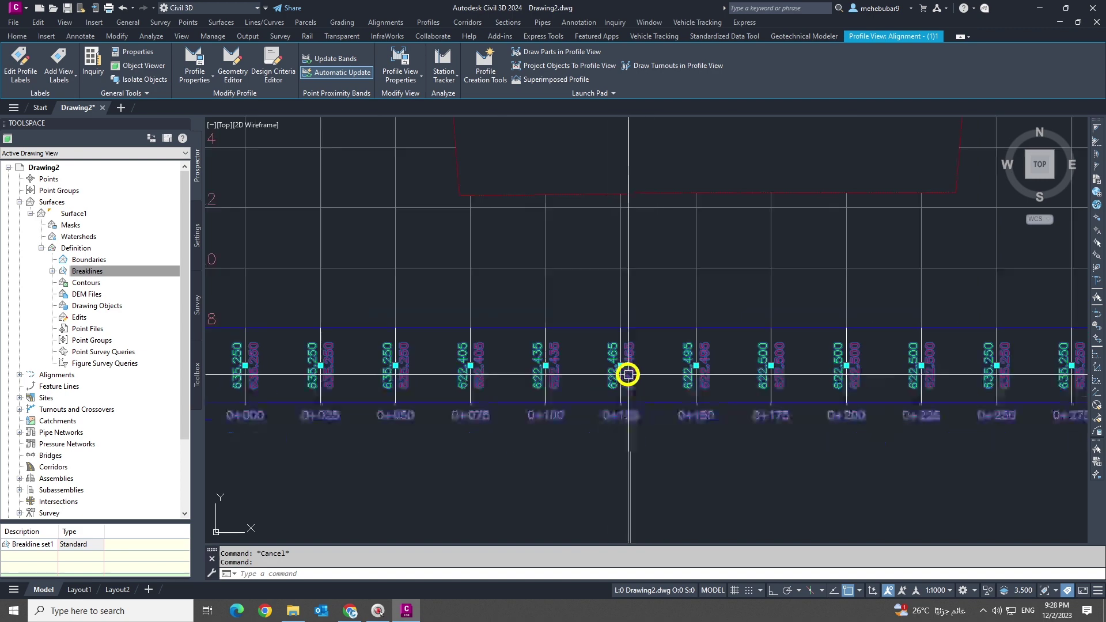
pyautogui.press('Escape')
# Step: Set Profile2 of the profile view's Elevations and Stations band to Layout (1)
pyautogui.click(644, 274)
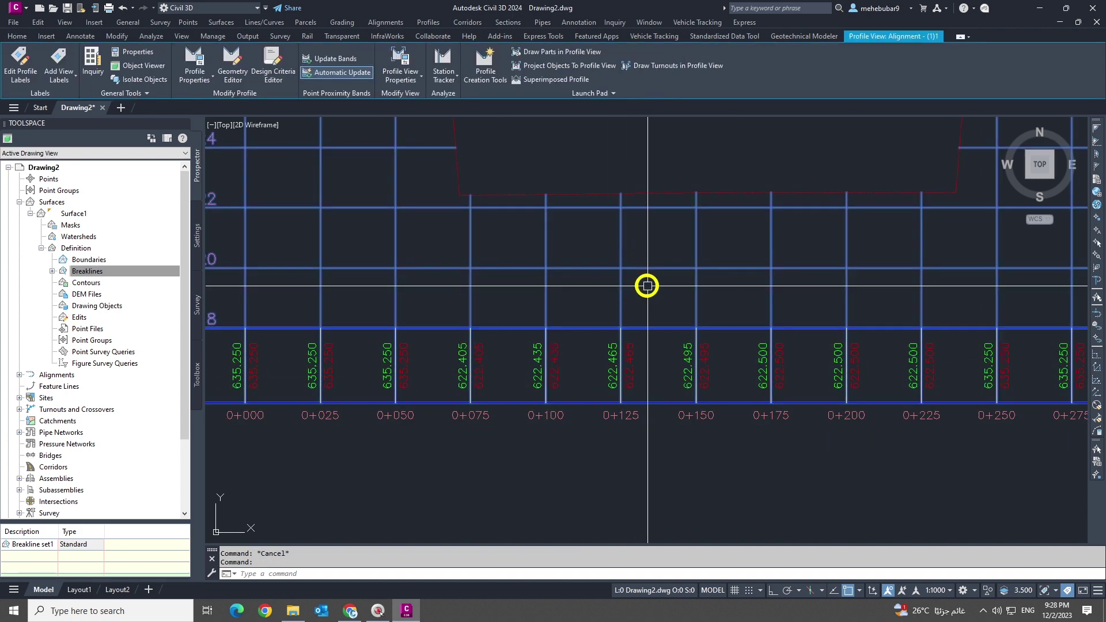
pyautogui.rightClick(647, 286)
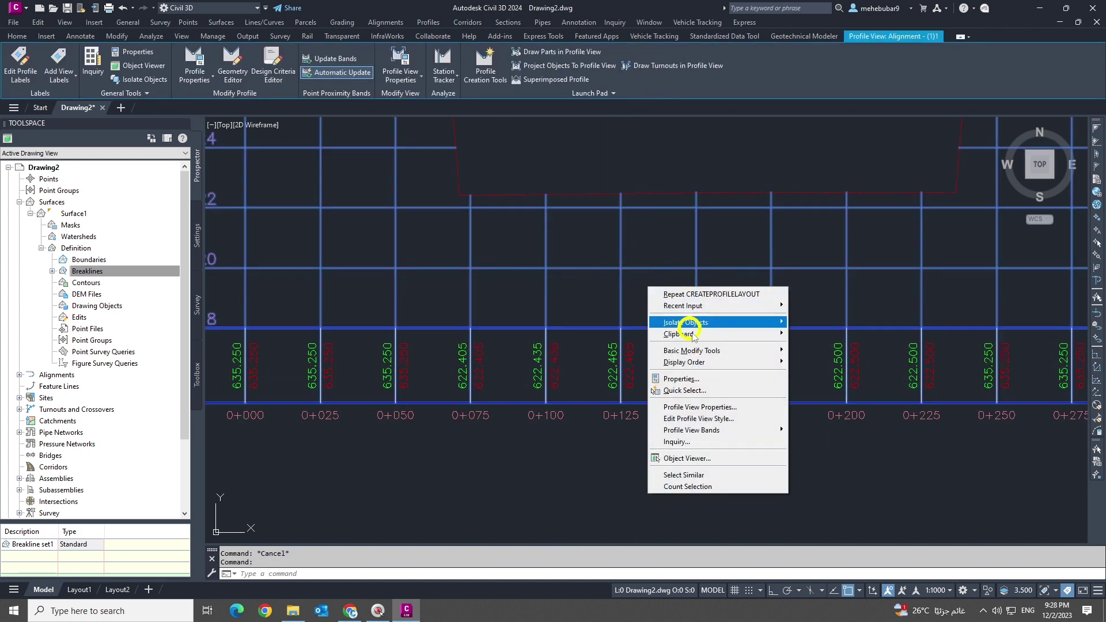
pyautogui.click(698, 408)
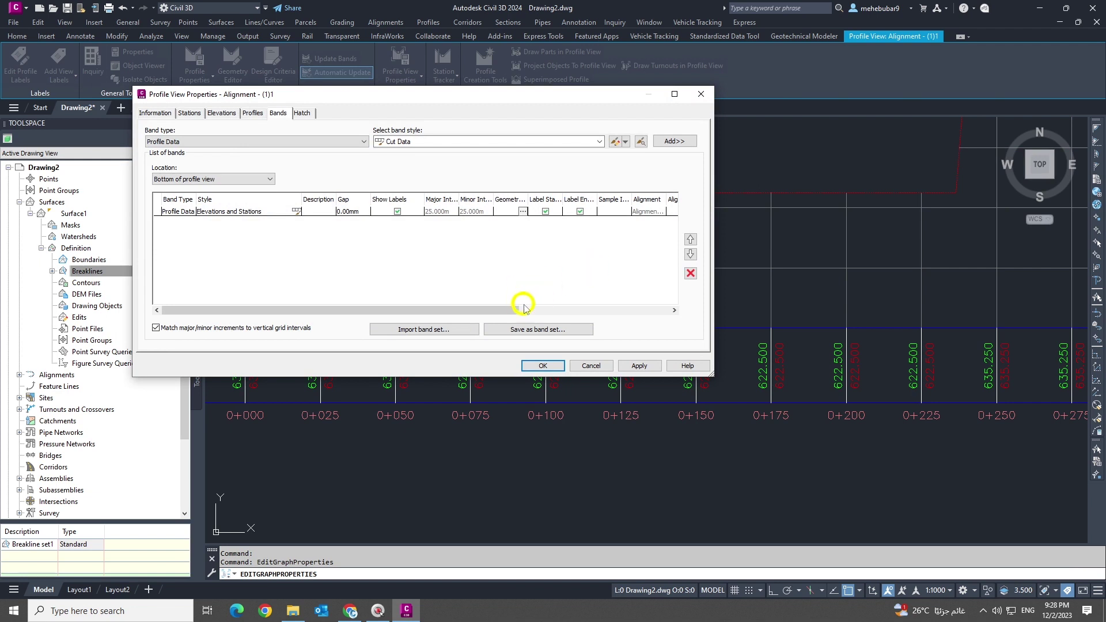
pyautogui.moveTo(524, 307); pyautogui.dragTo(652, 311)
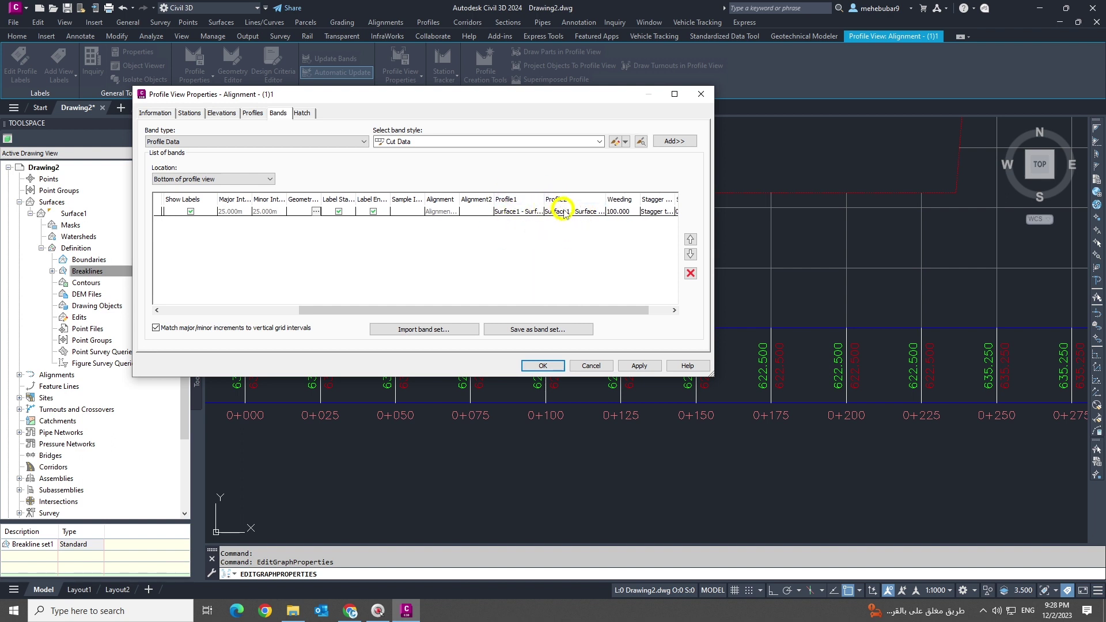
pyautogui.click(558, 212)
pyautogui.click(571, 213)
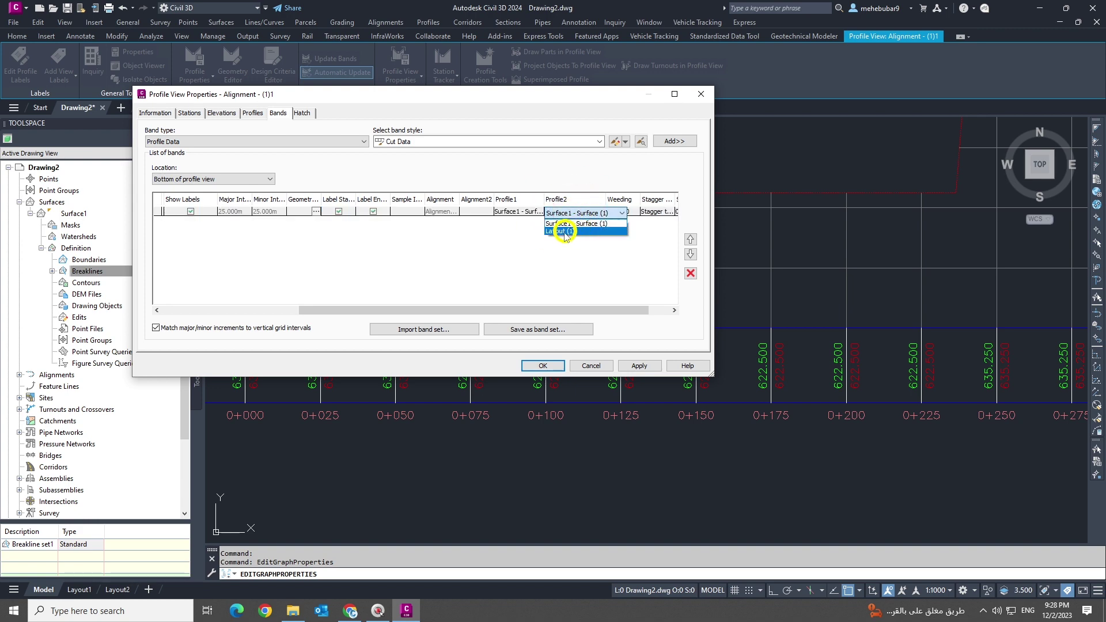
pyautogui.click(558, 231)
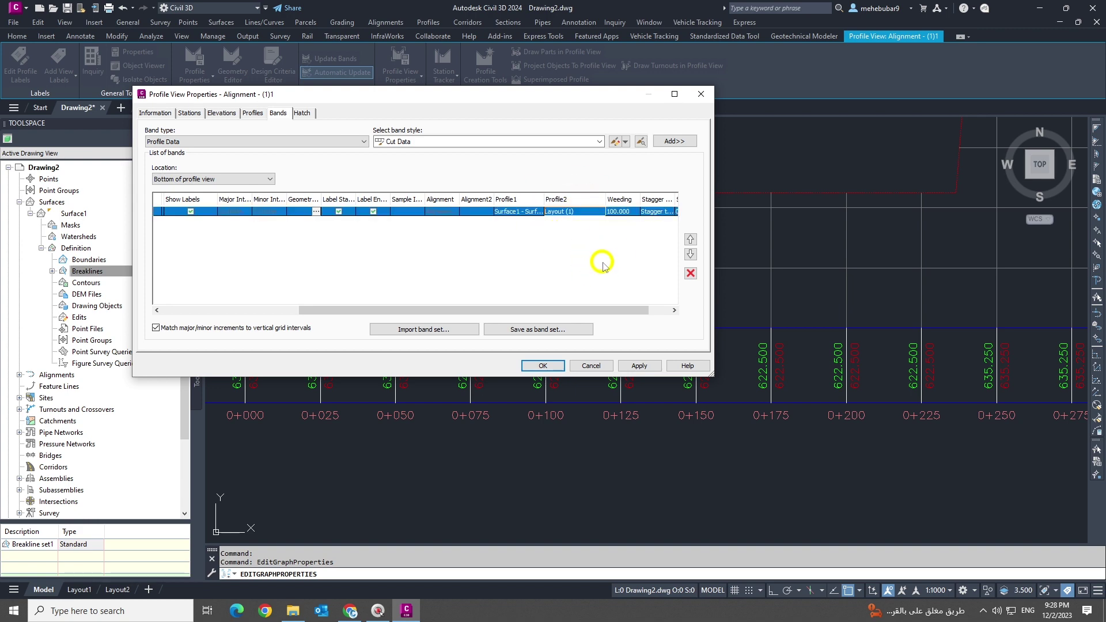
pyautogui.click(542, 366)
# Step: Inspect the band's existing and design elevations by station, and review the profile view beside the plan
pyautogui.scroll(5, 803, 408)
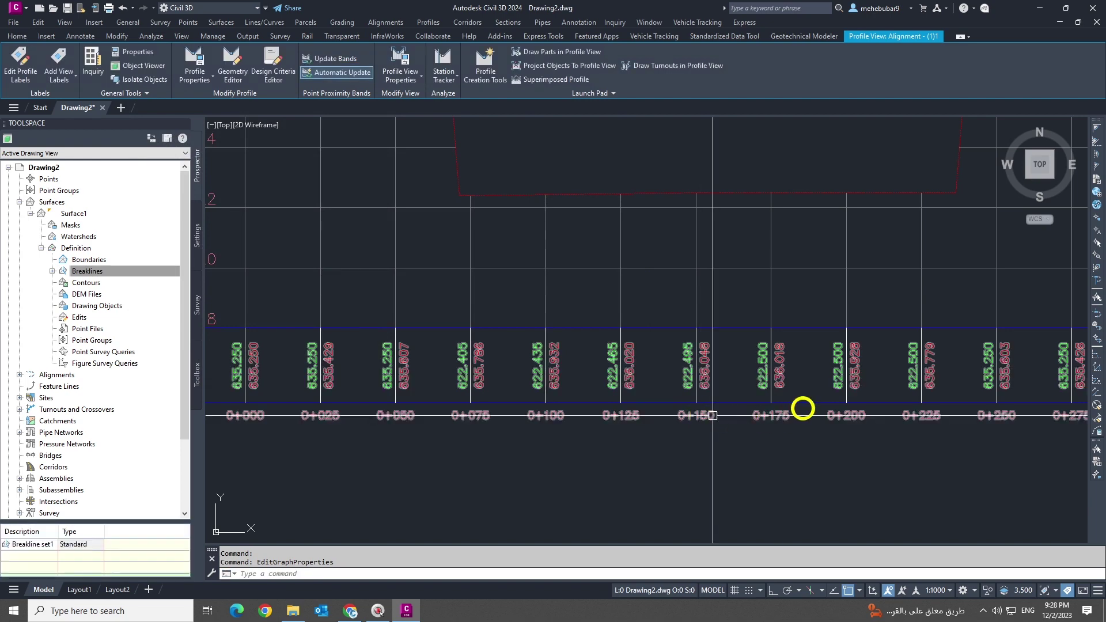
pyautogui.scroll(-2, 758, 363)
pyautogui.scroll(2, 694, 377)
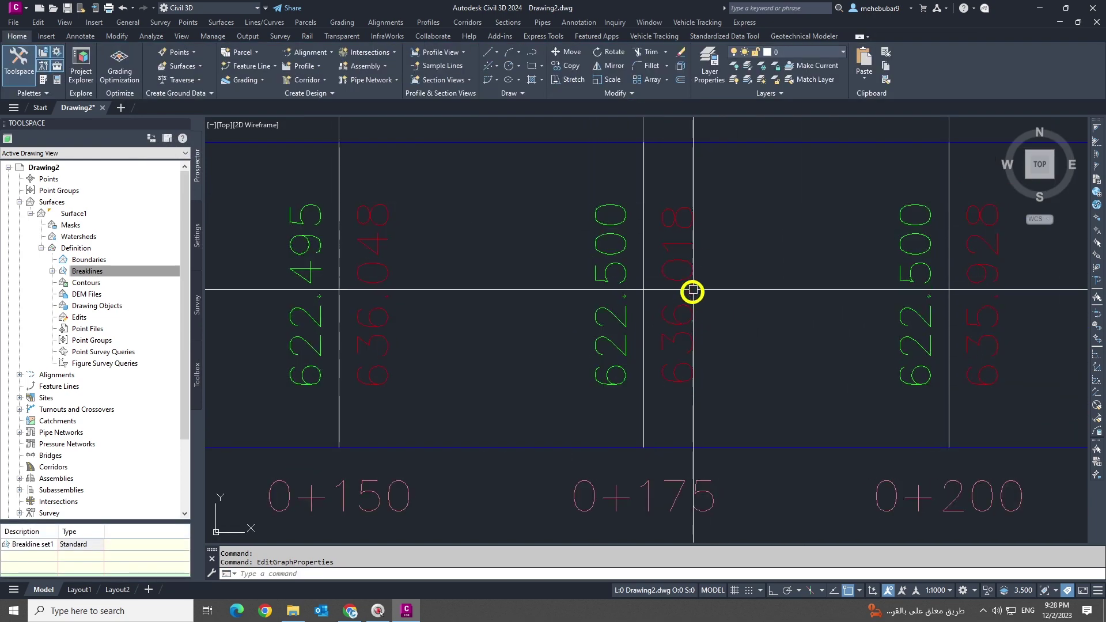
pyautogui.scroll(-6, 694, 396)
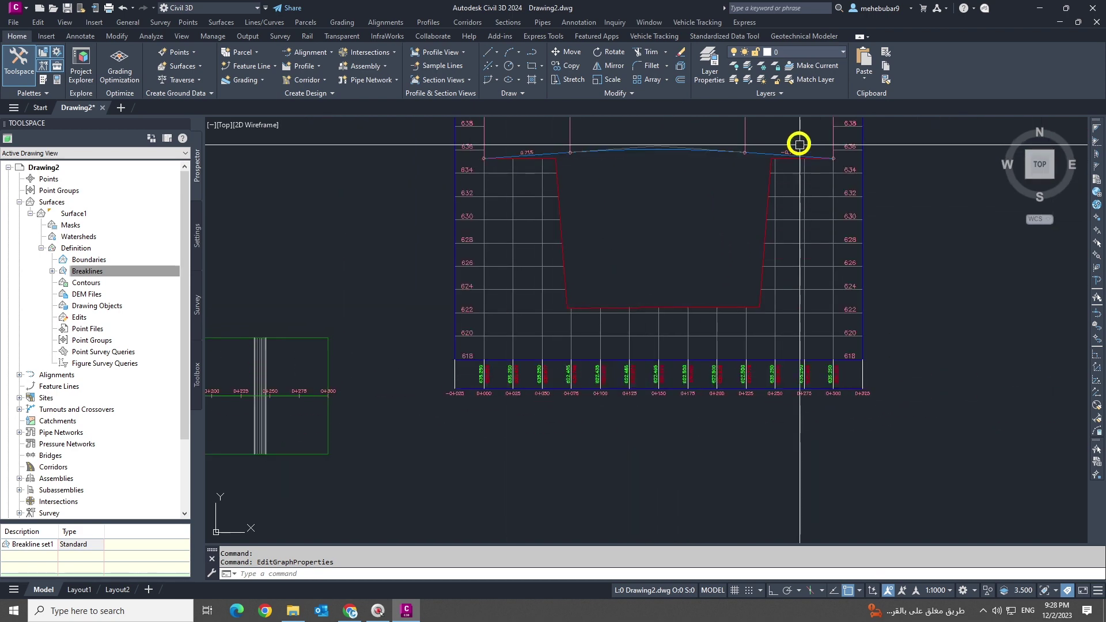
pyautogui.scroll(-4, 709, 316)
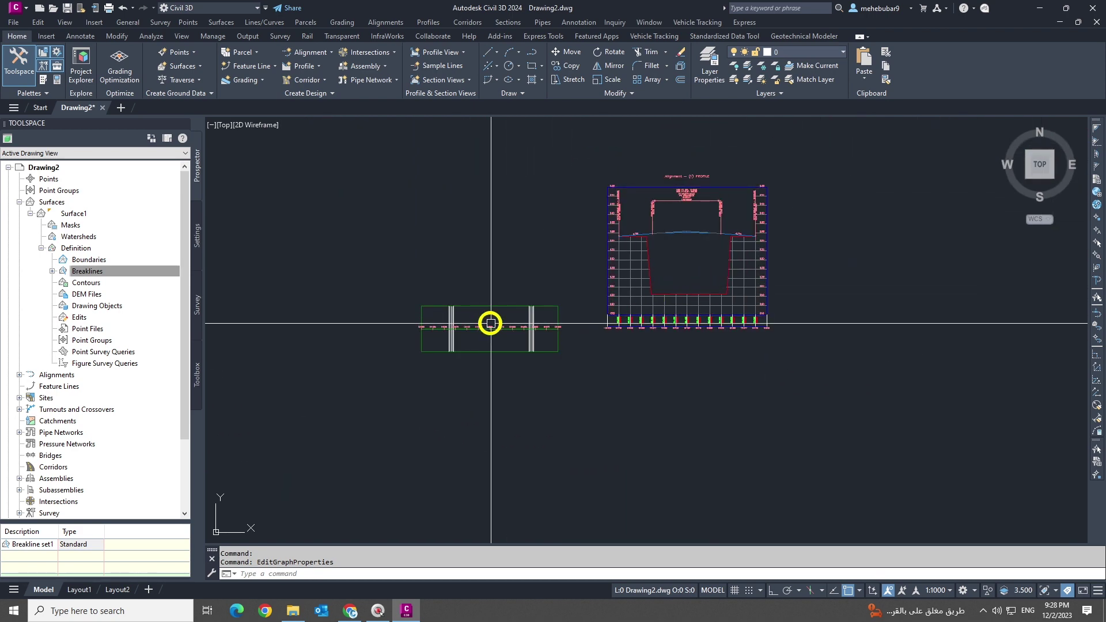
pyautogui.scroll(2, 518, 346)
pyautogui.scroll(-4, 663, 334)
pyautogui.scroll(3, 596, 323)
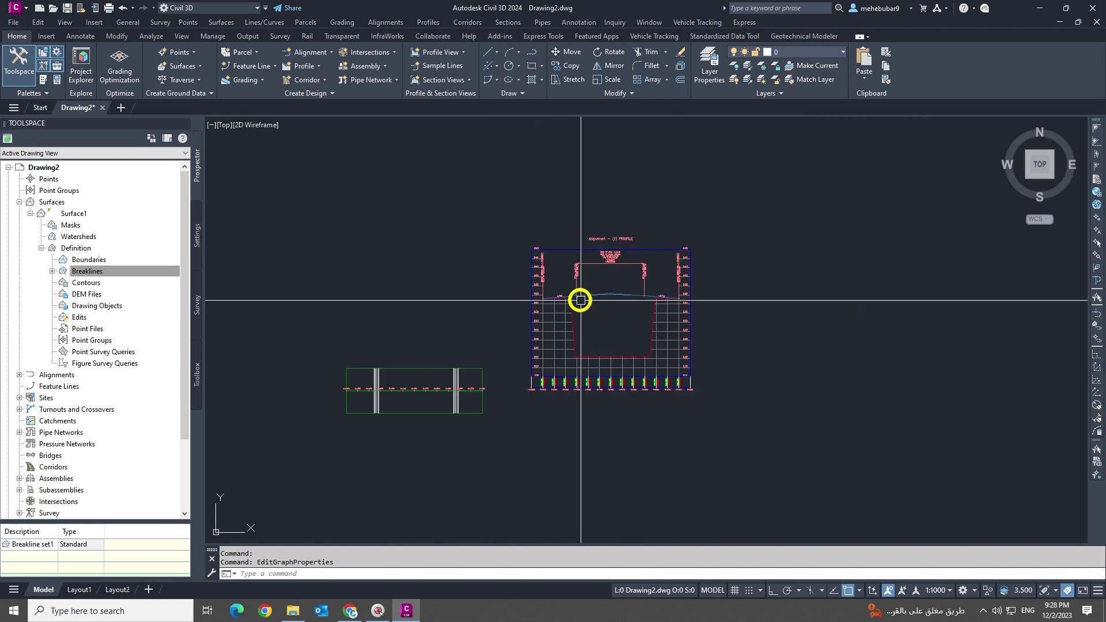
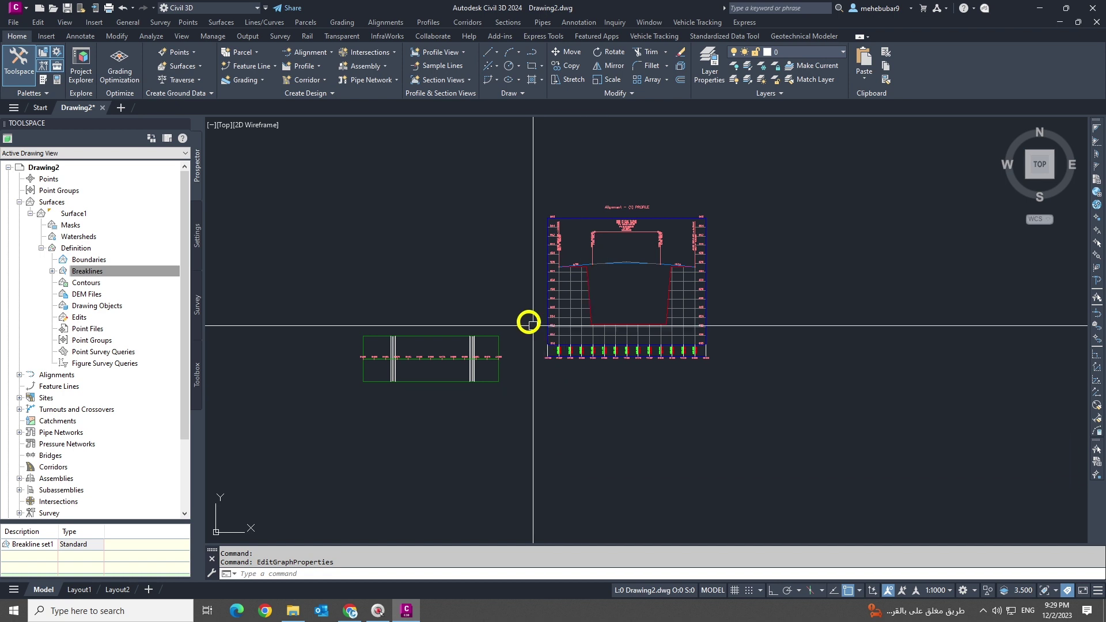
pyautogui.click(507, 21)
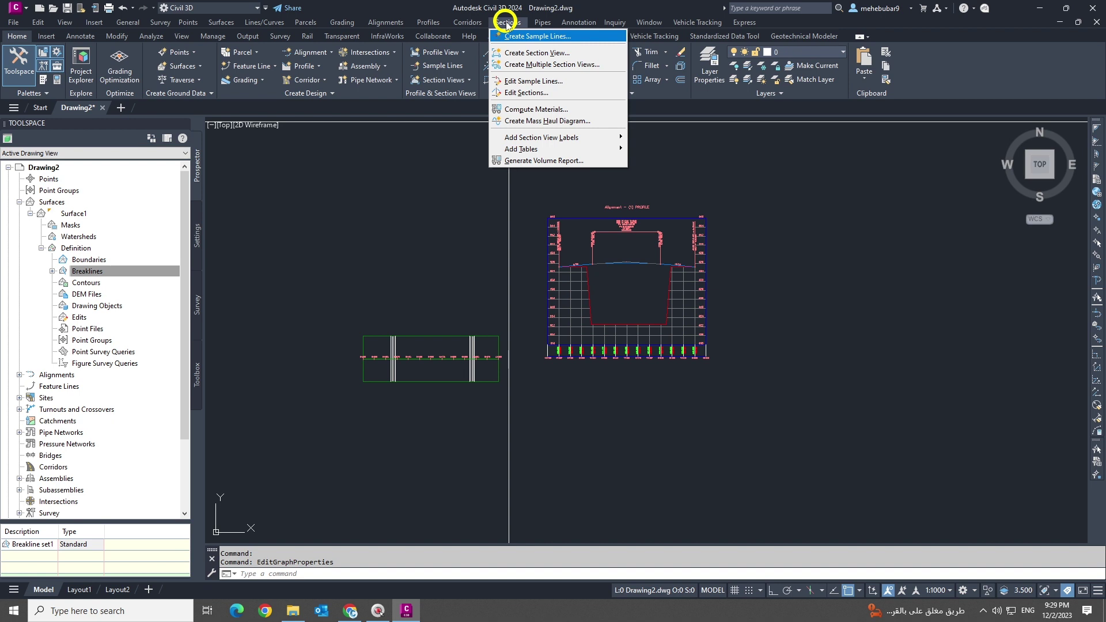
pyautogui.moveTo(546, 23)
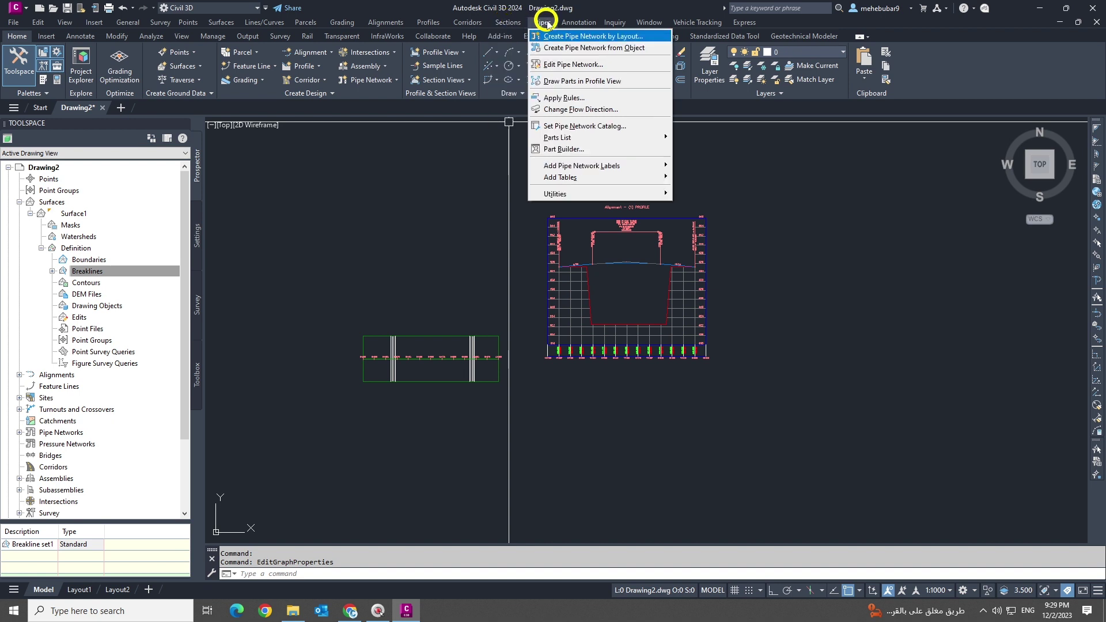
pyautogui.click(475, 235)
pyautogui.click(466, 22)
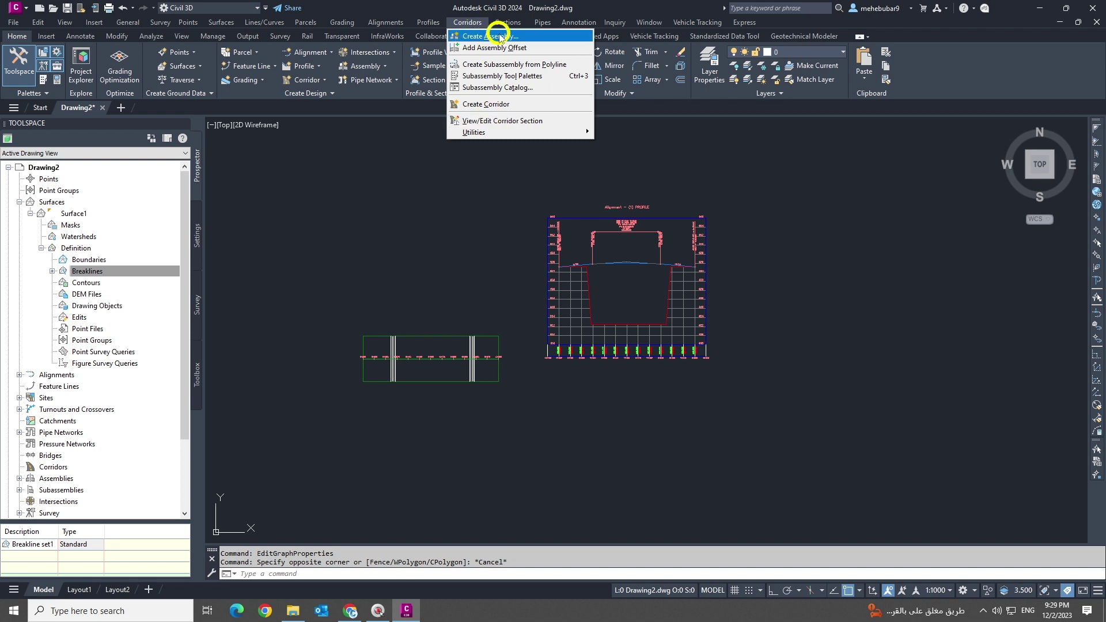
pyautogui.moveTo(572, 134)
pyautogui.click(518, 184)
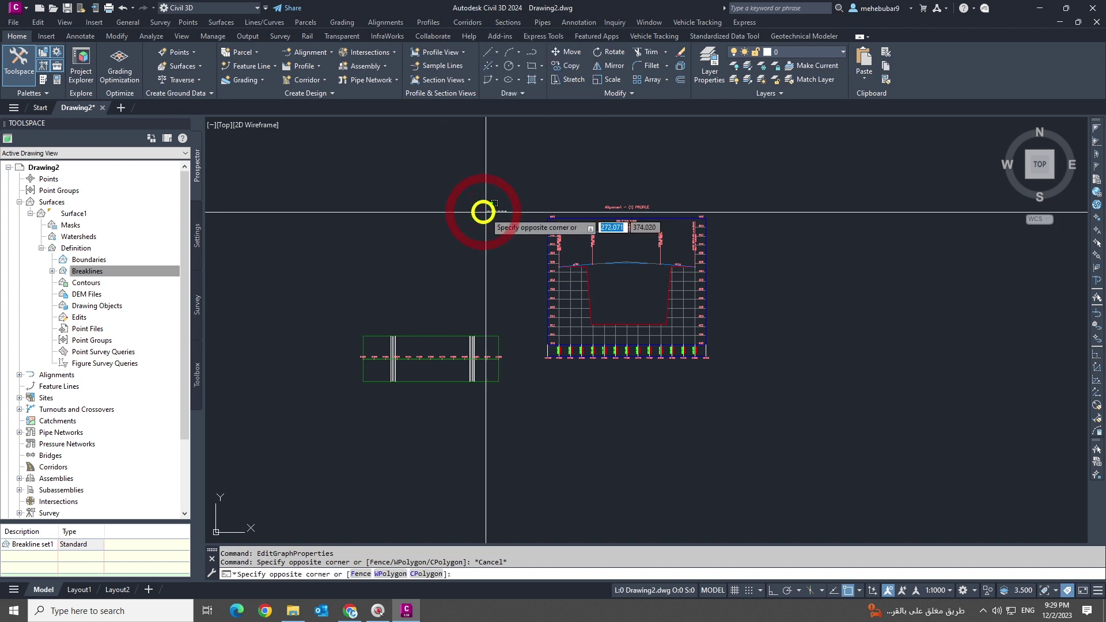
pyautogui.press('Escape')
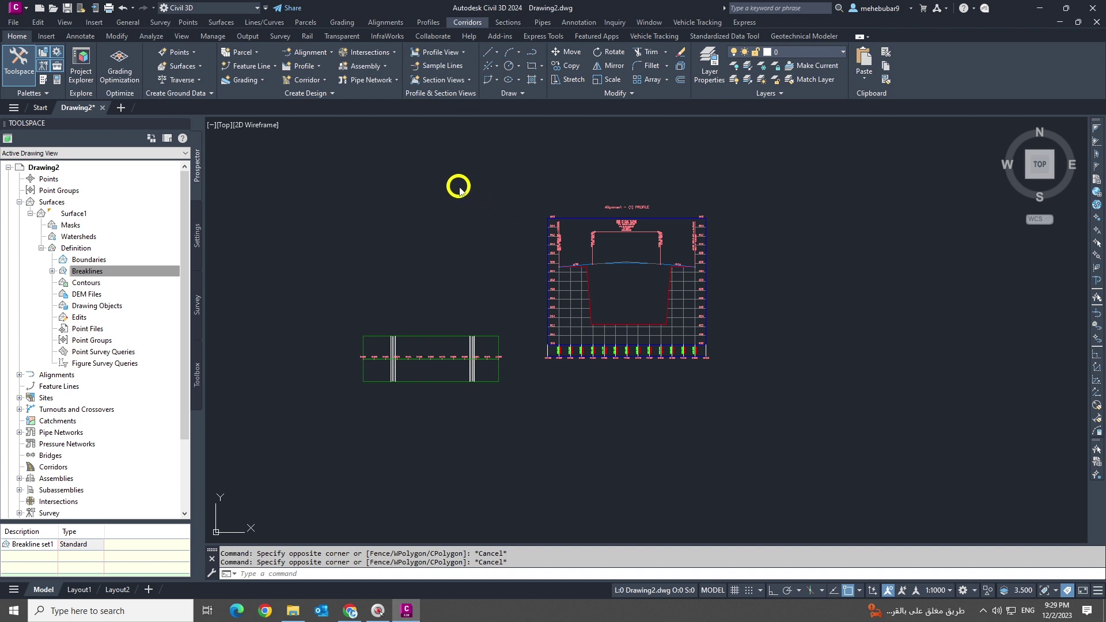
# Step: Browse the subassembly tool palette categories, including Trench Pipes, Retaining Walls, Bridge, Conditional, Lanes and Basic, to review the available subassemblies
pyautogui.click(461, 212)
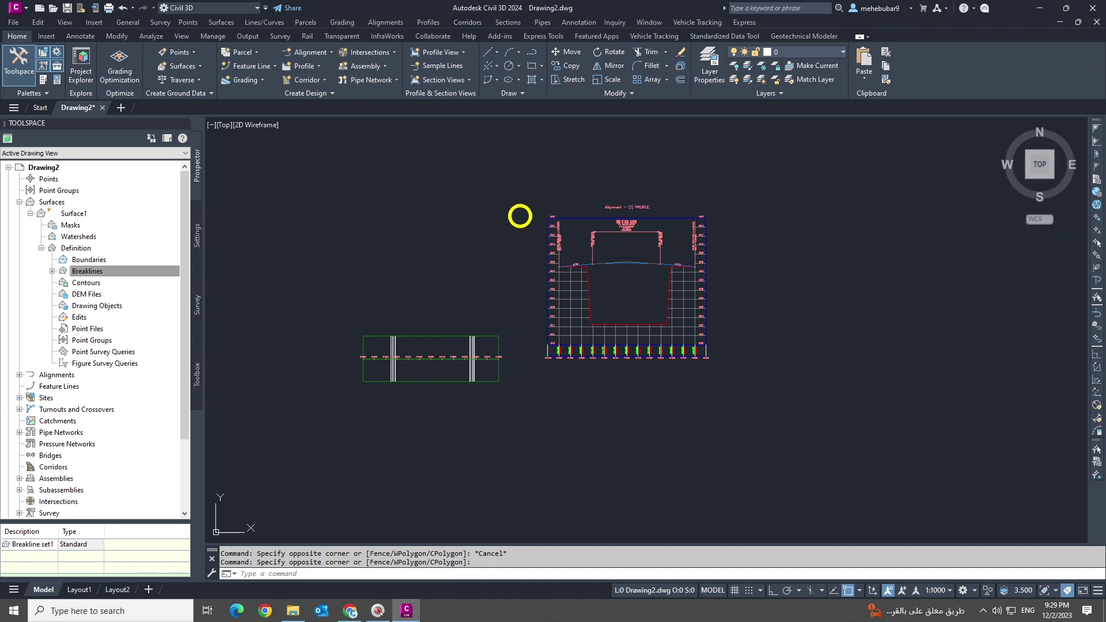
pyautogui.hotkey('ctrl', '3')
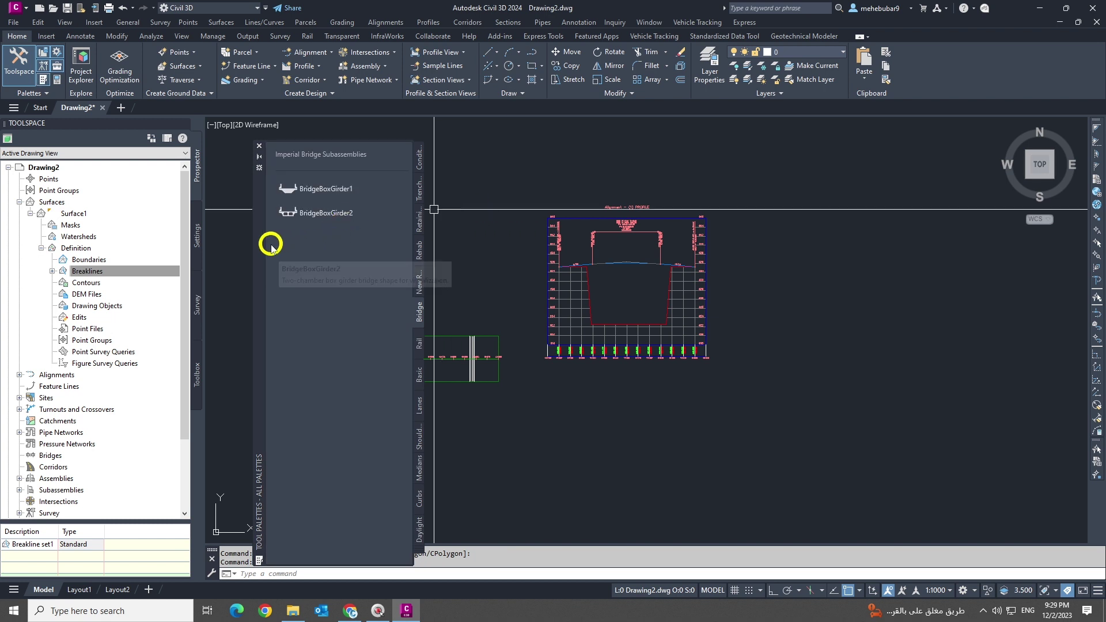
pyautogui.click(419, 169)
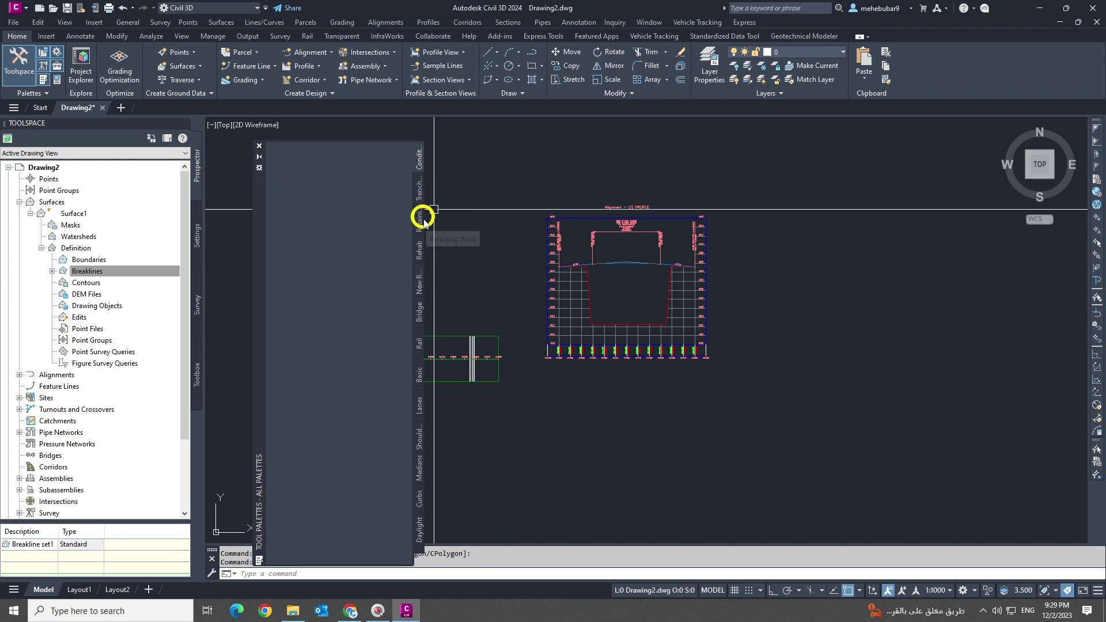
pyautogui.click(418, 193)
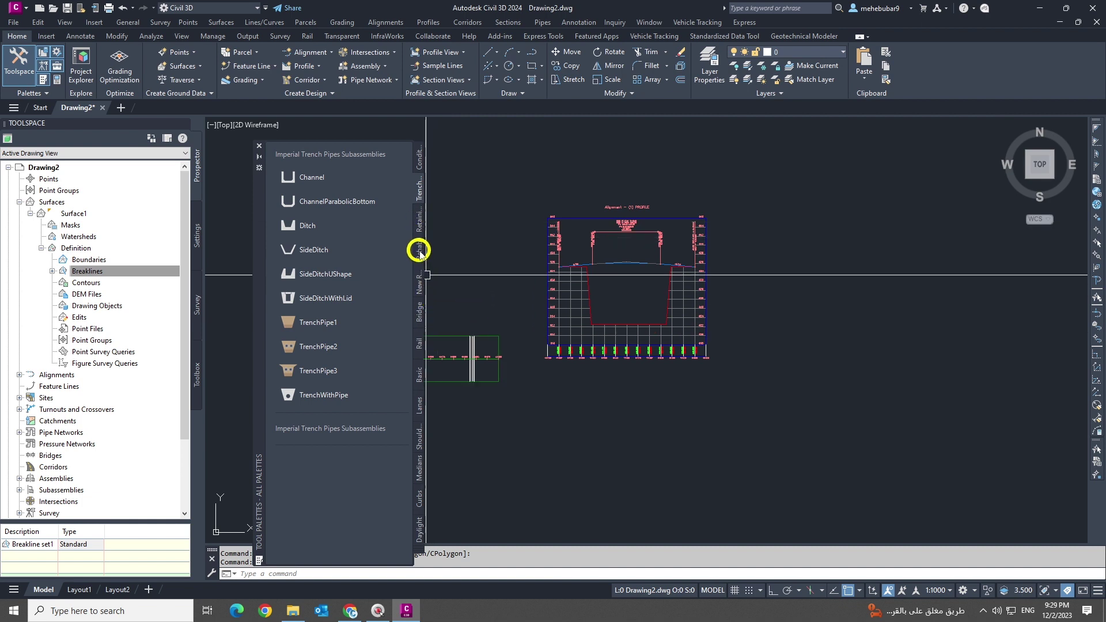
pyautogui.click(417, 228)
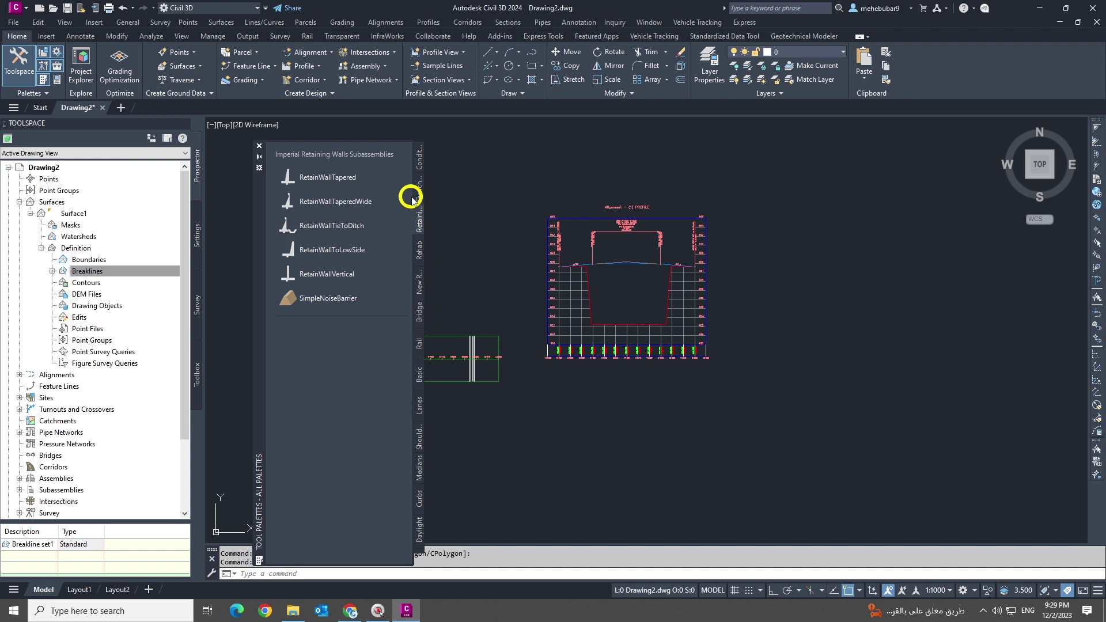
pyautogui.click(419, 414)
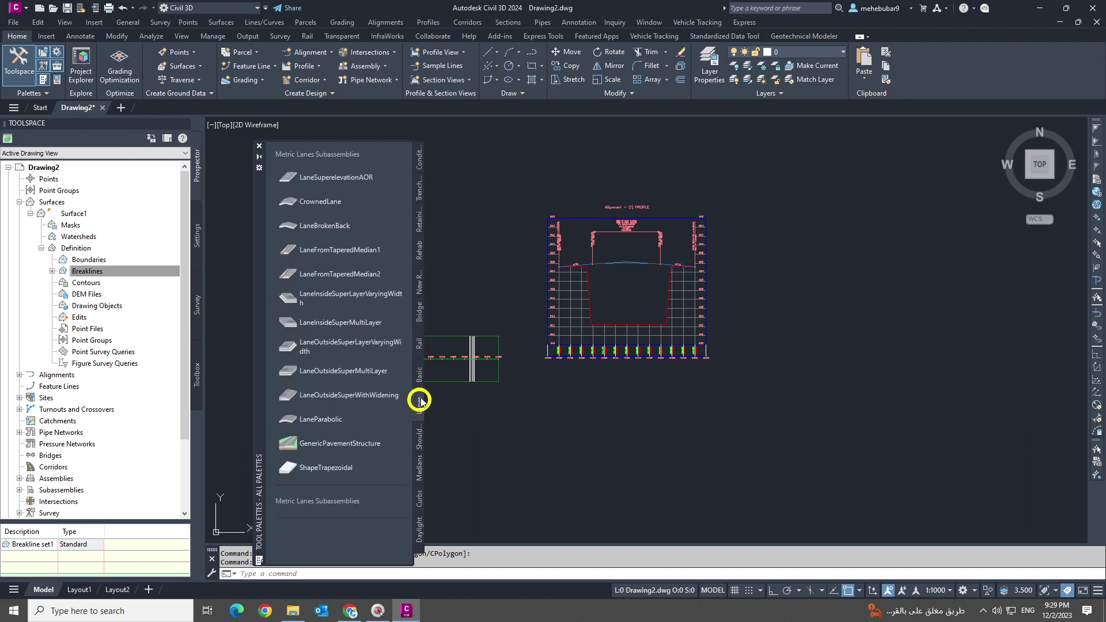
pyautogui.click(418, 319)
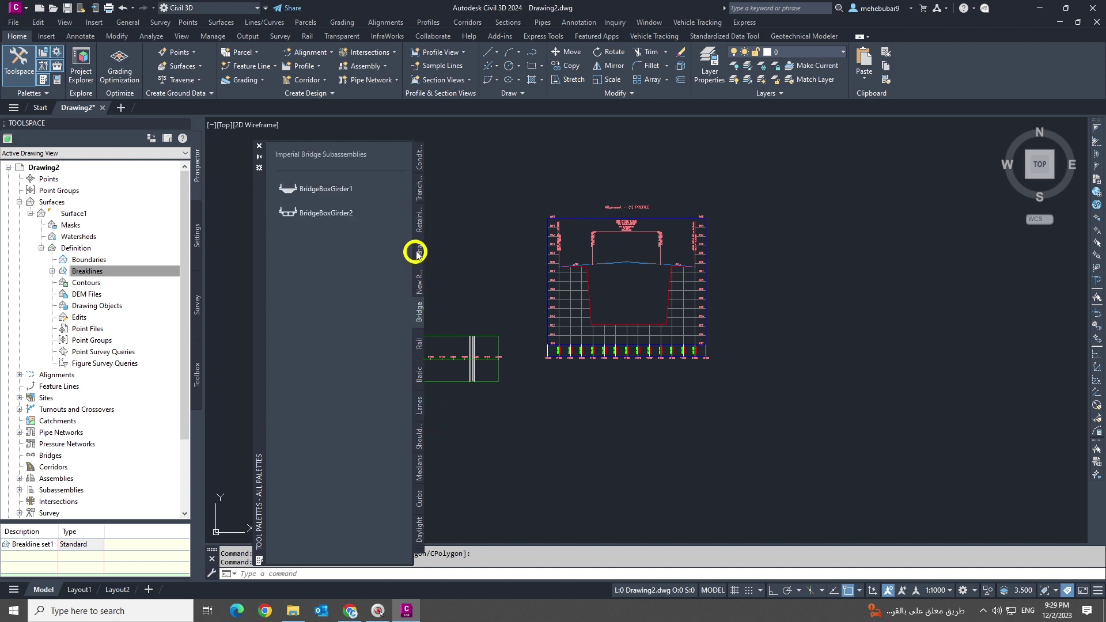
pyautogui.click(418, 249)
pyautogui.click(420, 199)
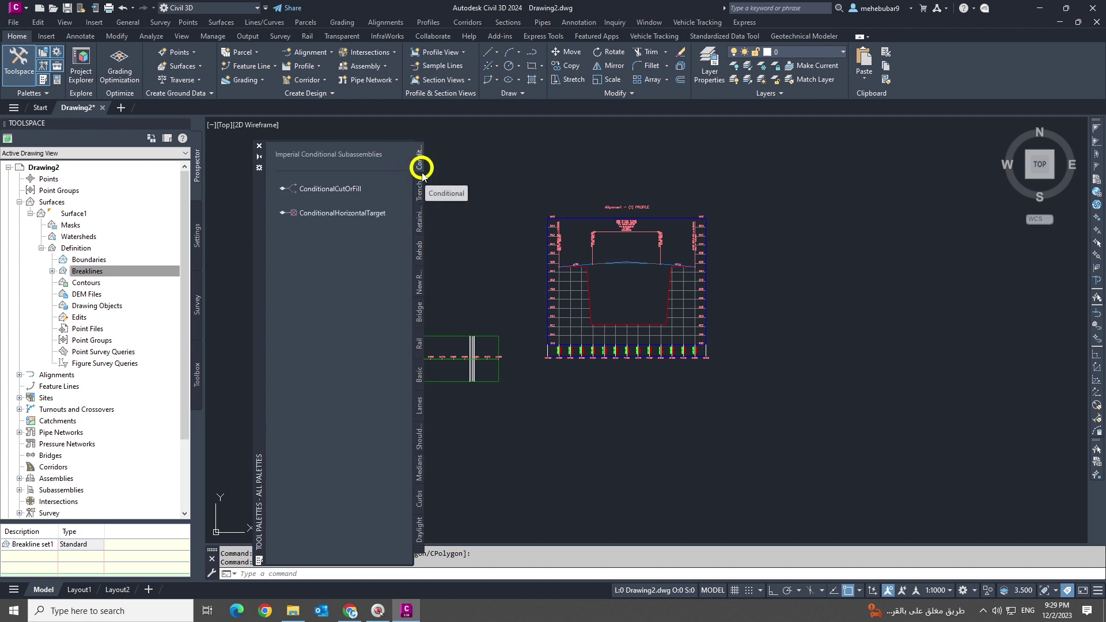
pyautogui.click(417, 517)
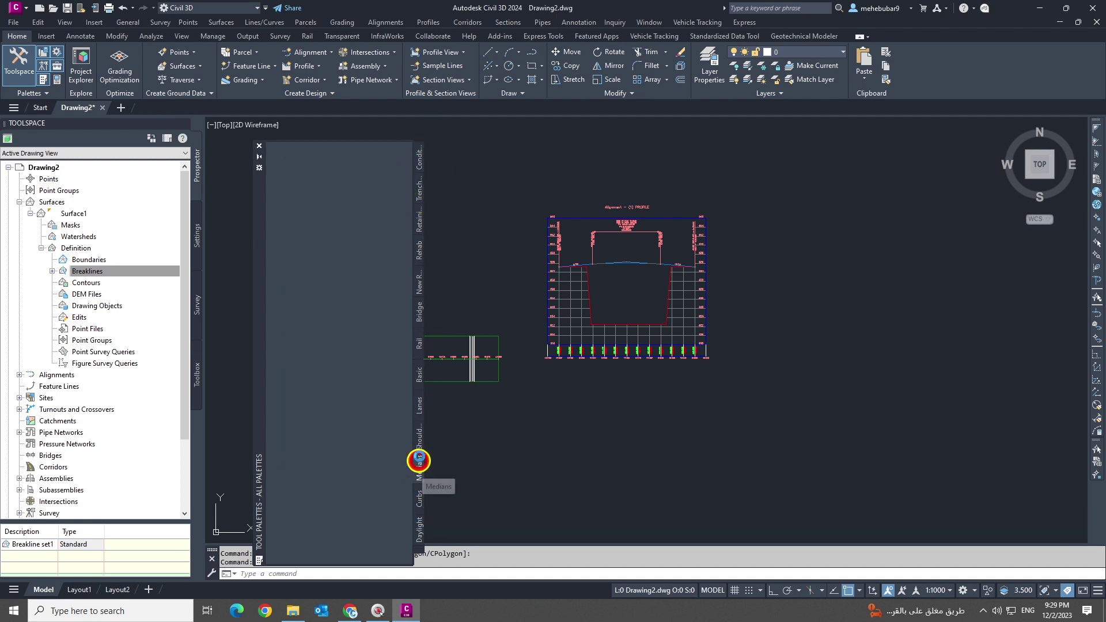
pyautogui.click(419, 431)
pyautogui.click(418, 404)
pyautogui.click(419, 384)
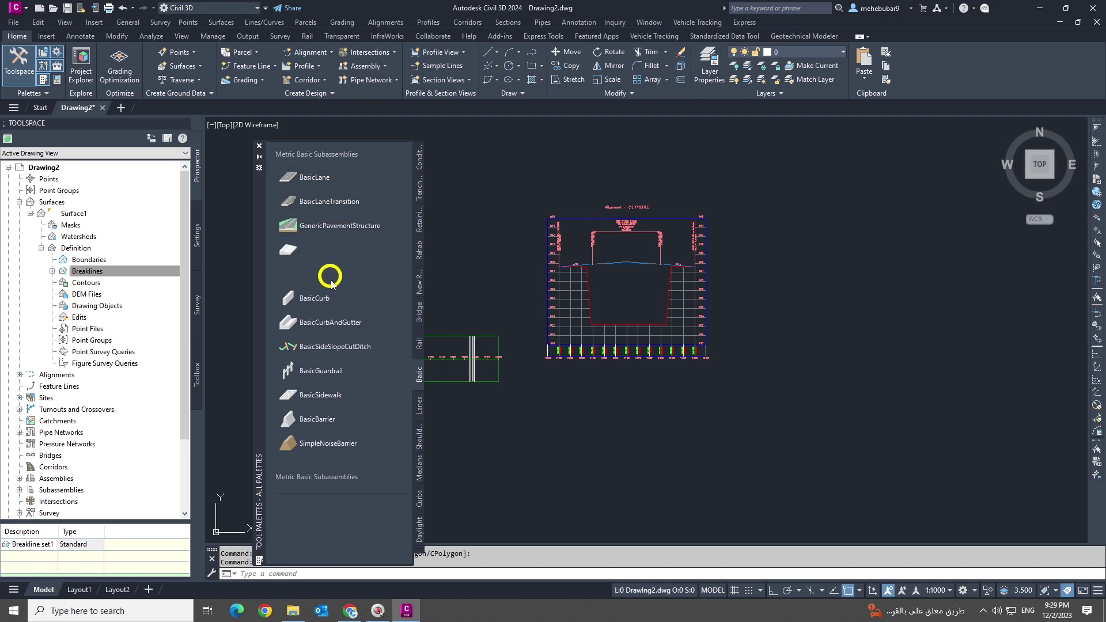
# Step: Create an assembly with the default name, type Other, style Basic and code set All Codes, placing its baseline below the profile view
pyautogui.scroll(-3, 687, 272)
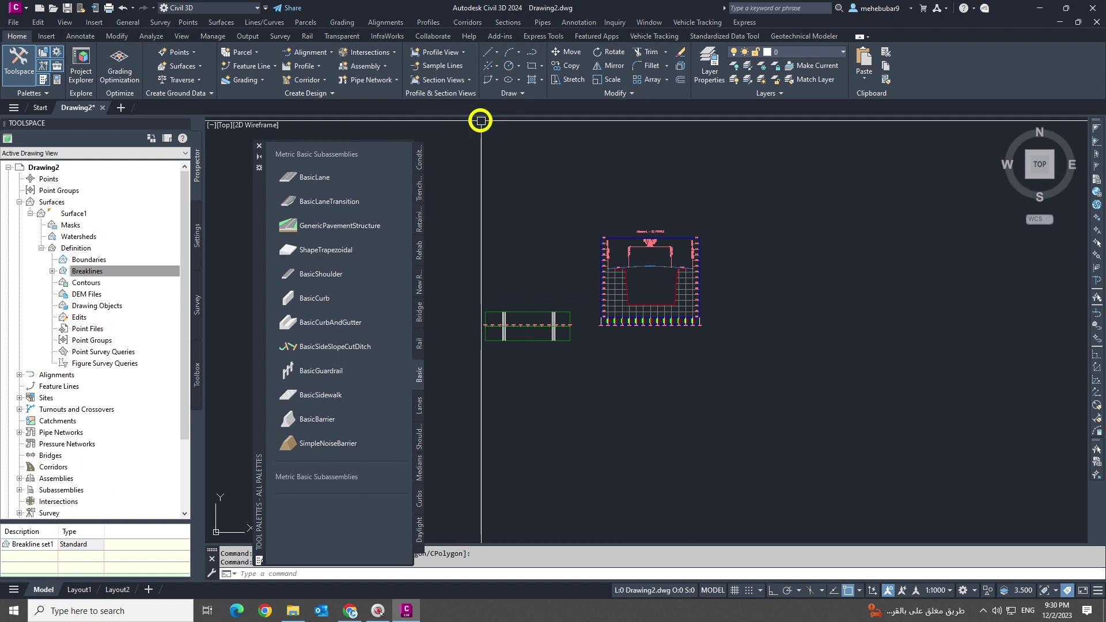
pyautogui.click(507, 22)
pyautogui.moveTo(465, 25)
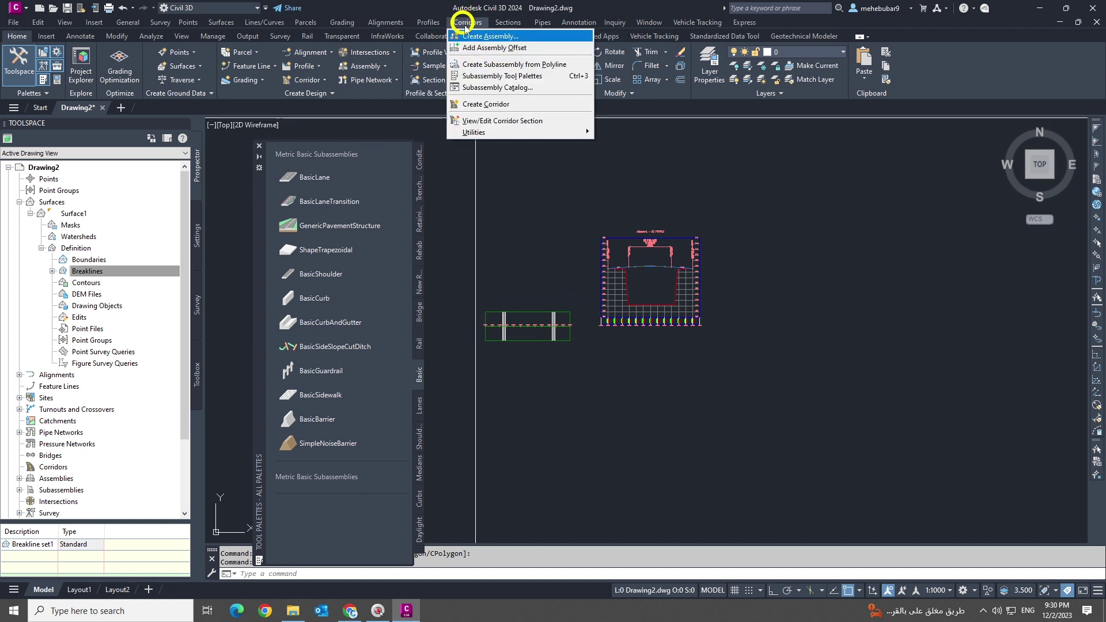
pyautogui.click(489, 37)
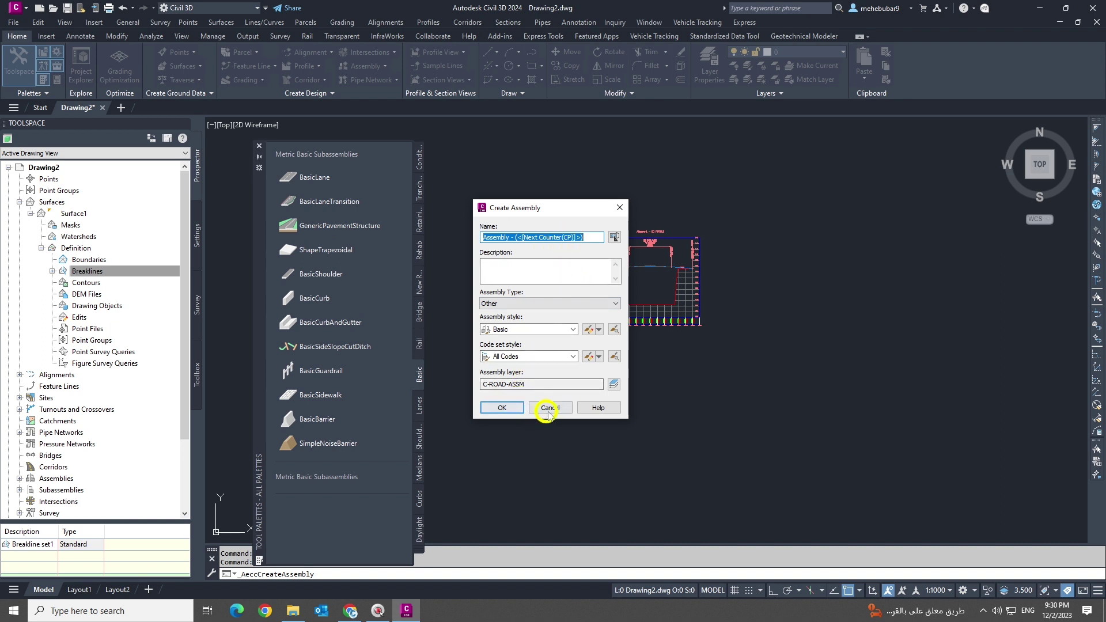
pyautogui.click(506, 409)
pyautogui.scroll(3, 593, 397)
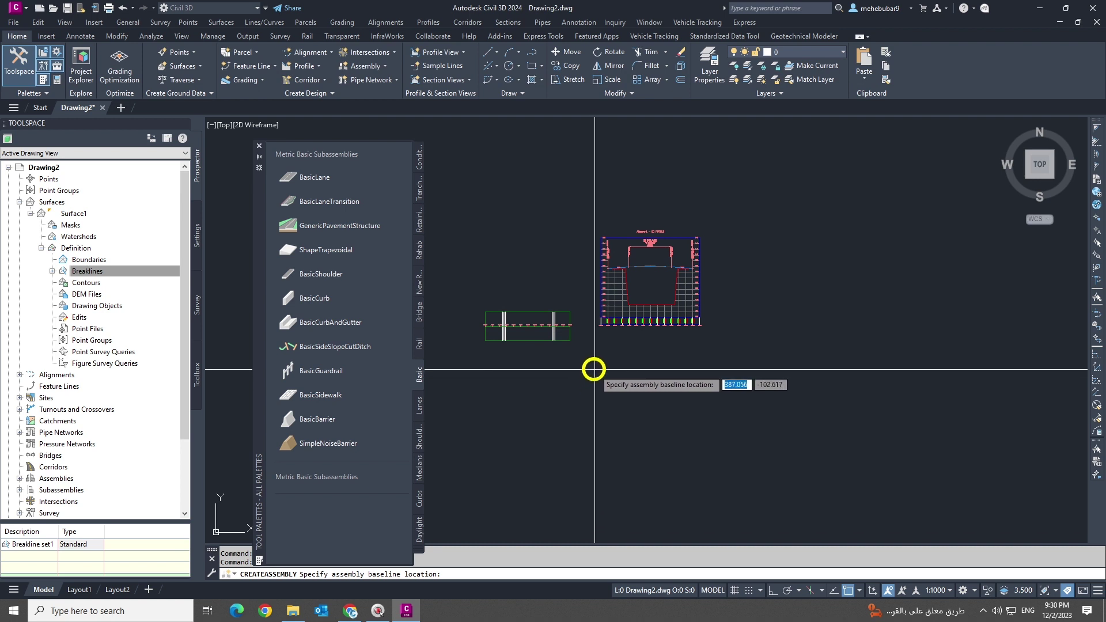
pyautogui.scroll(4, 579, 340)
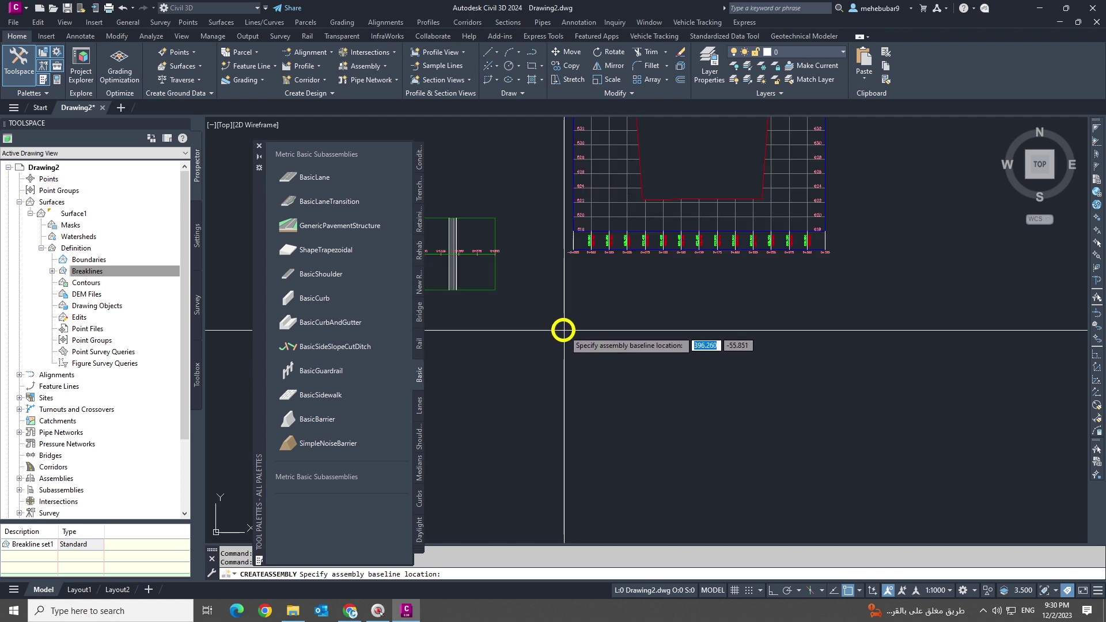
pyautogui.click(587, 337)
pyautogui.scroll(3, 662, 388)
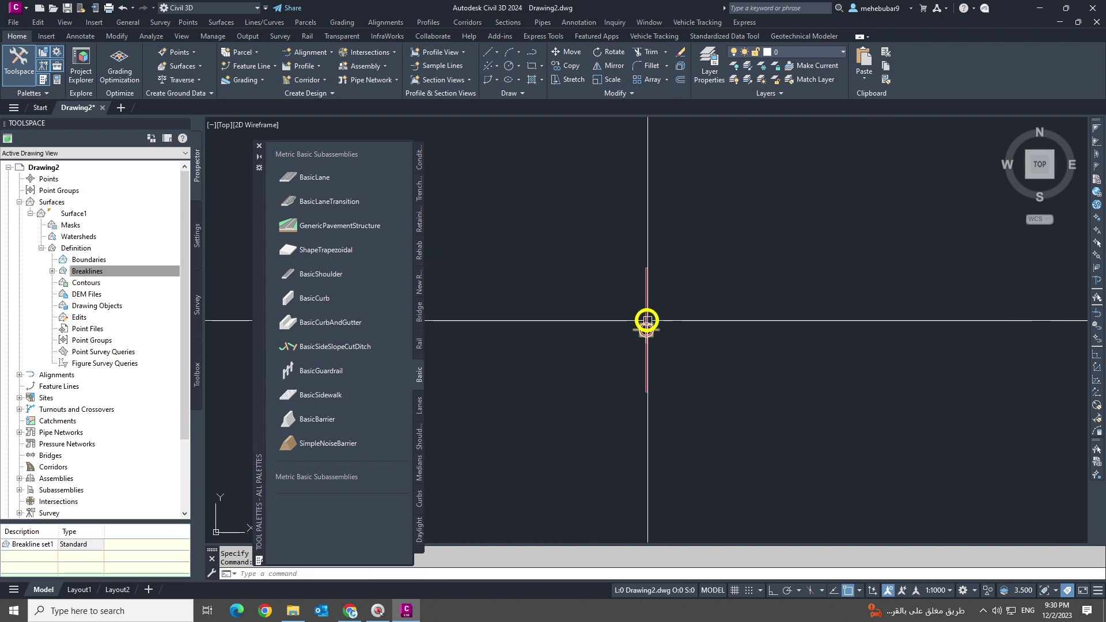
# Step: Attach a right-side BasicLane subassembly, 3.600 m wide with a -2.00% slope, to the assembly baseline
pyautogui.click(346, 182)
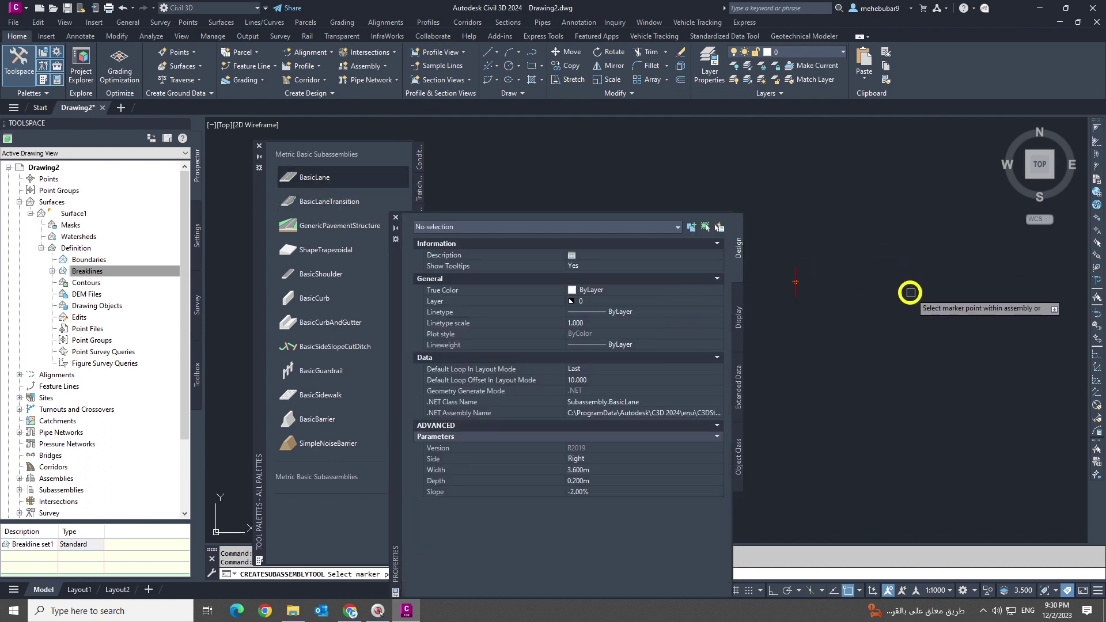
pyautogui.click(772, 253)
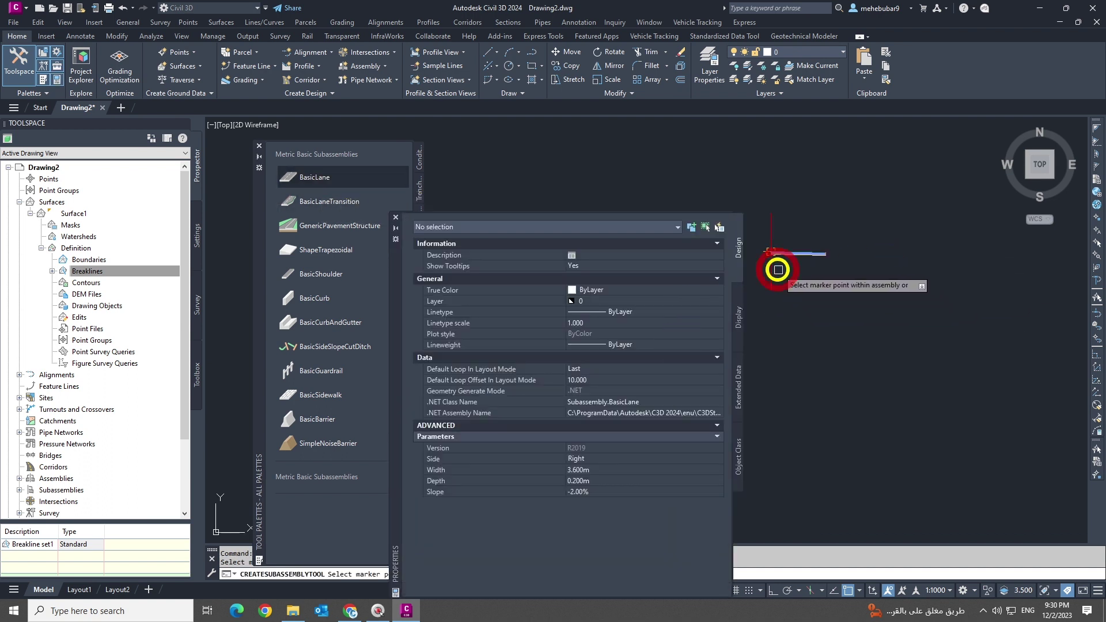
pyautogui.scroll(1, 818, 290)
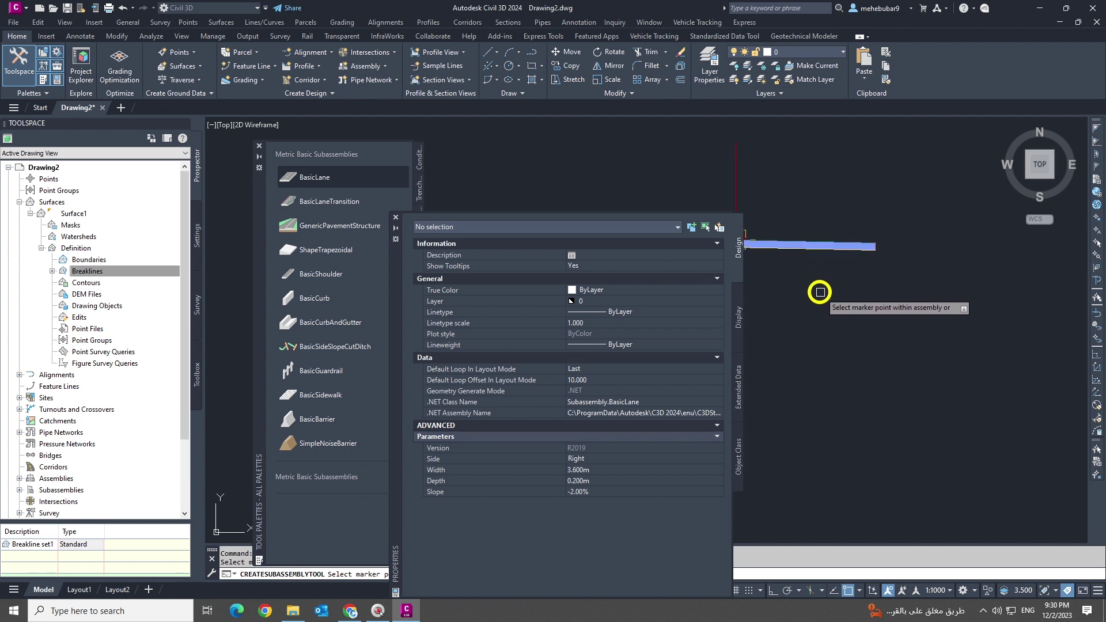
pyautogui.click(395, 218)
pyautogui.press('Escape')
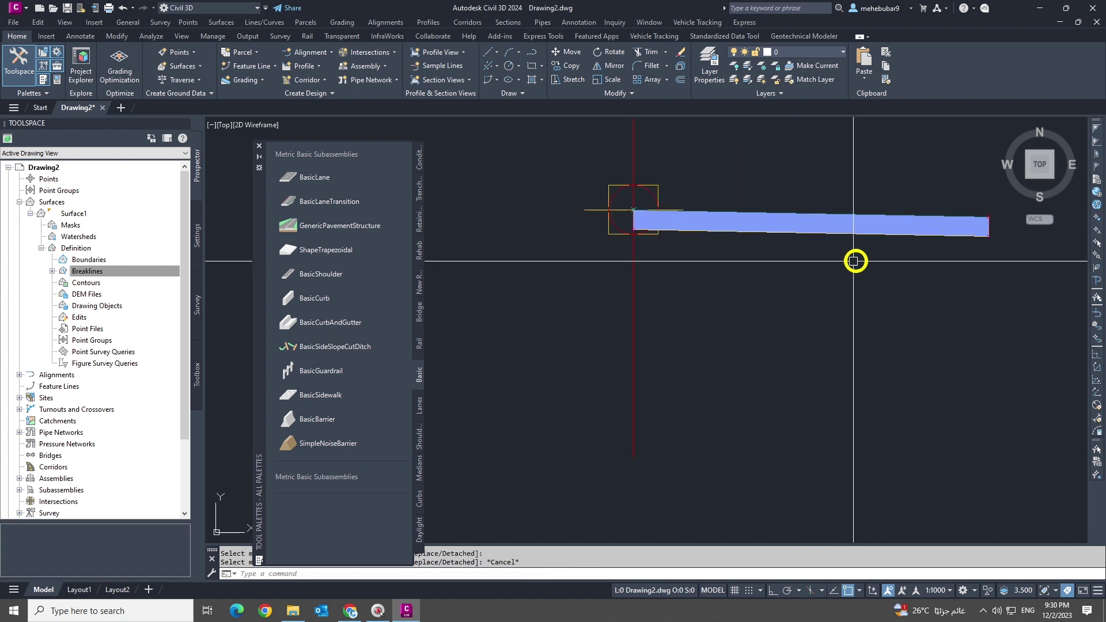
# Step: Delete the BasicLane subassembly from the assembly and show the metric Lanes subassemblies
pyautogui.click(802, 233)
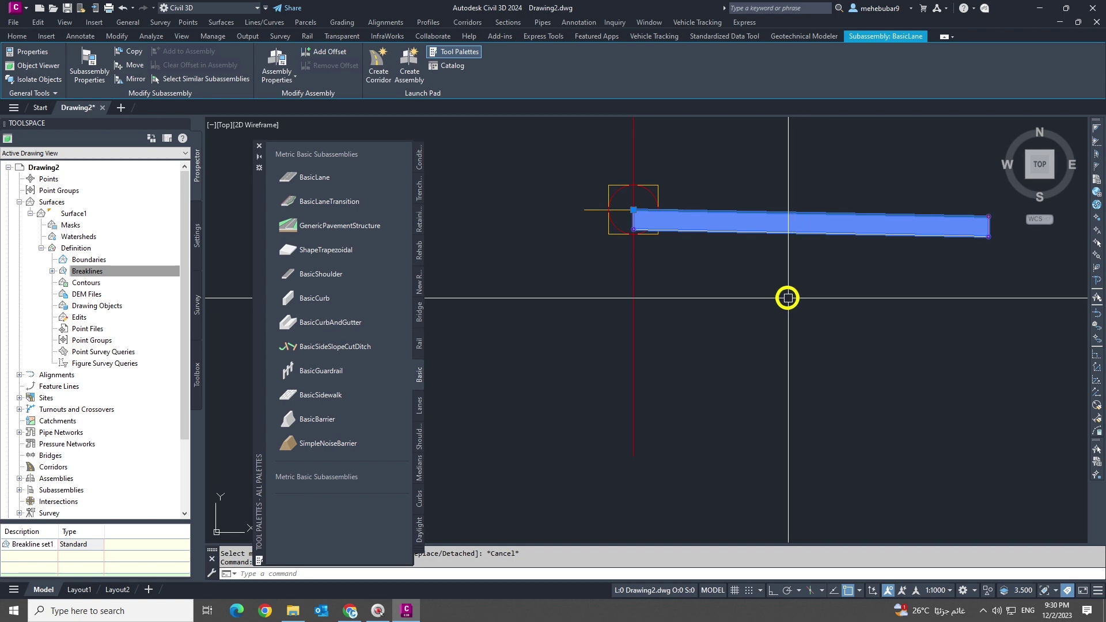
pyautogui.click(419, 405)
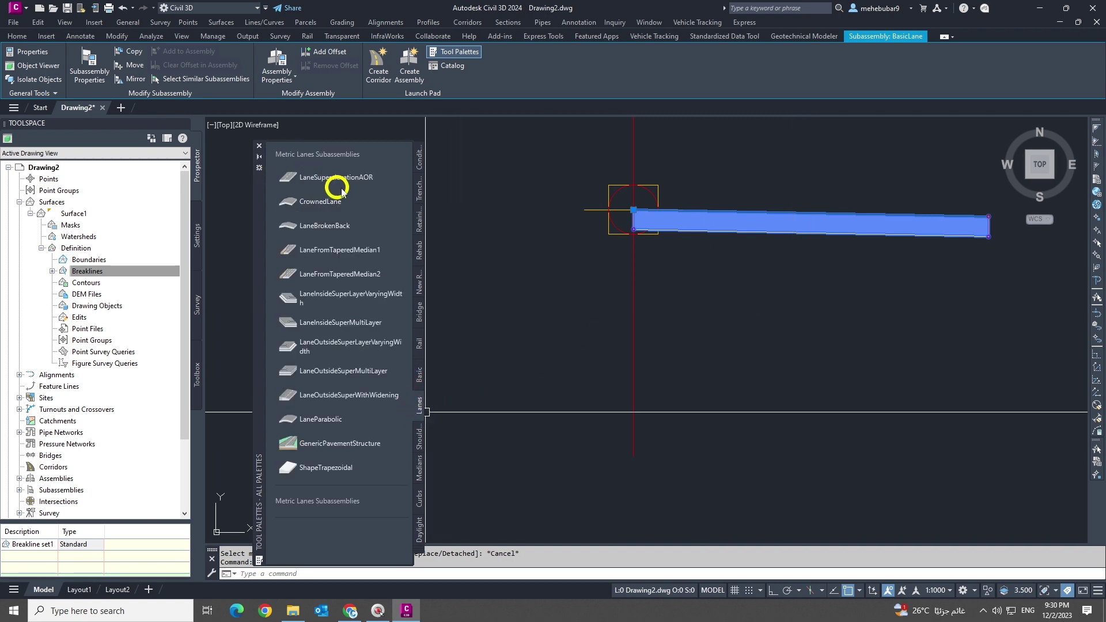
pyautogui.click(755, 220)
pyautogui.press('Delete')
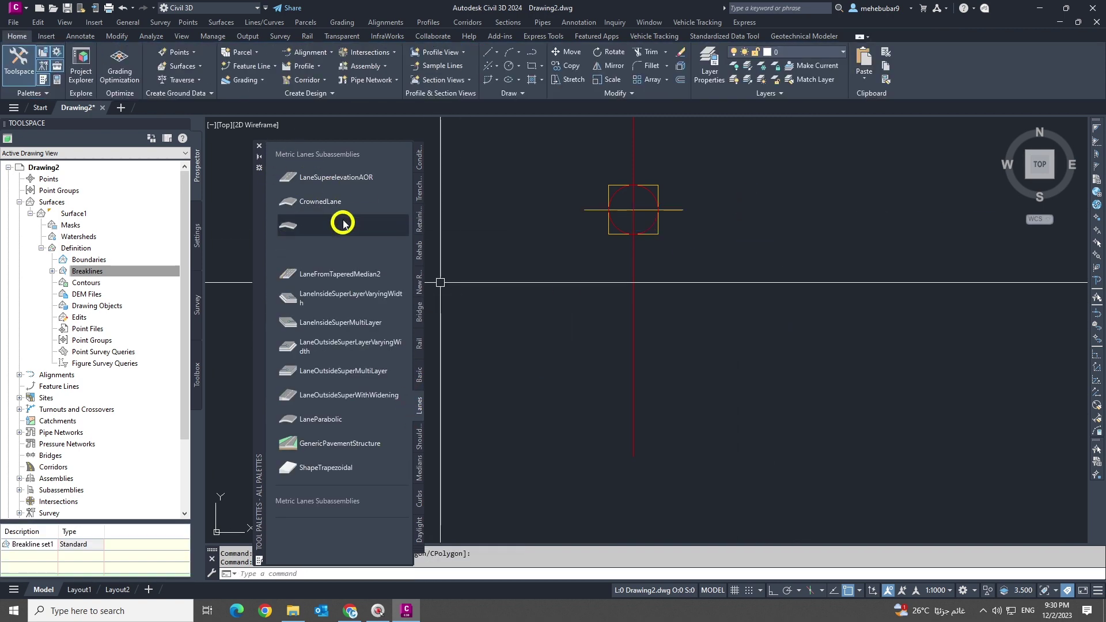
# Step: Attach a right-side LaneSuperelevationAOR subassembly, 3.600 m wide with a -2.00% default slope, to the assembly baseline
pyautogui.click(330, 180)
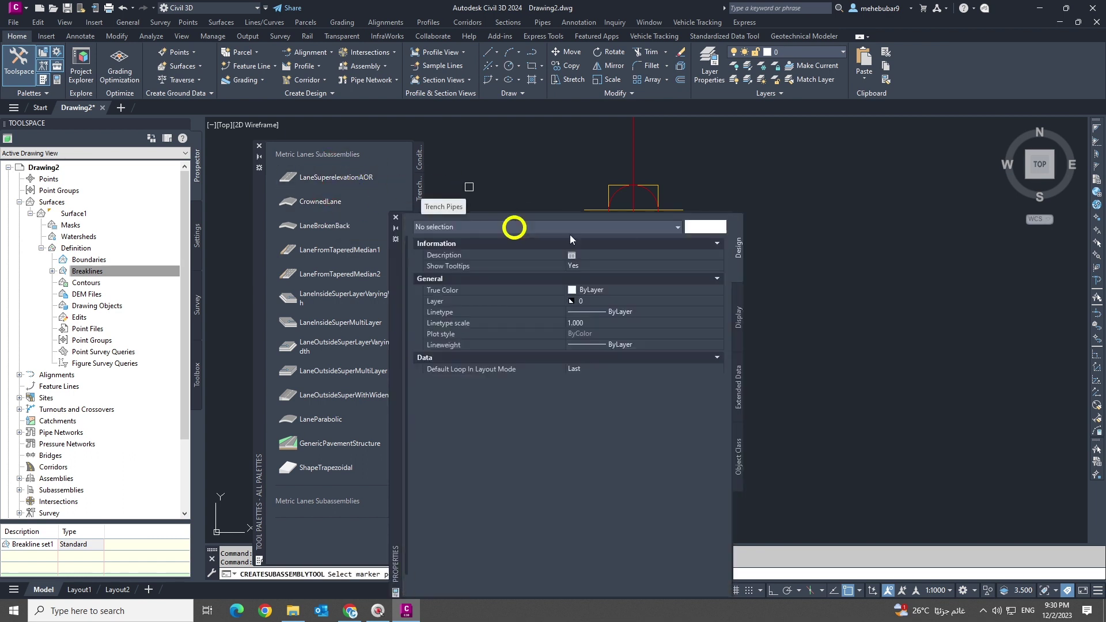
pyautogui.scroll(-2, 854, 220)
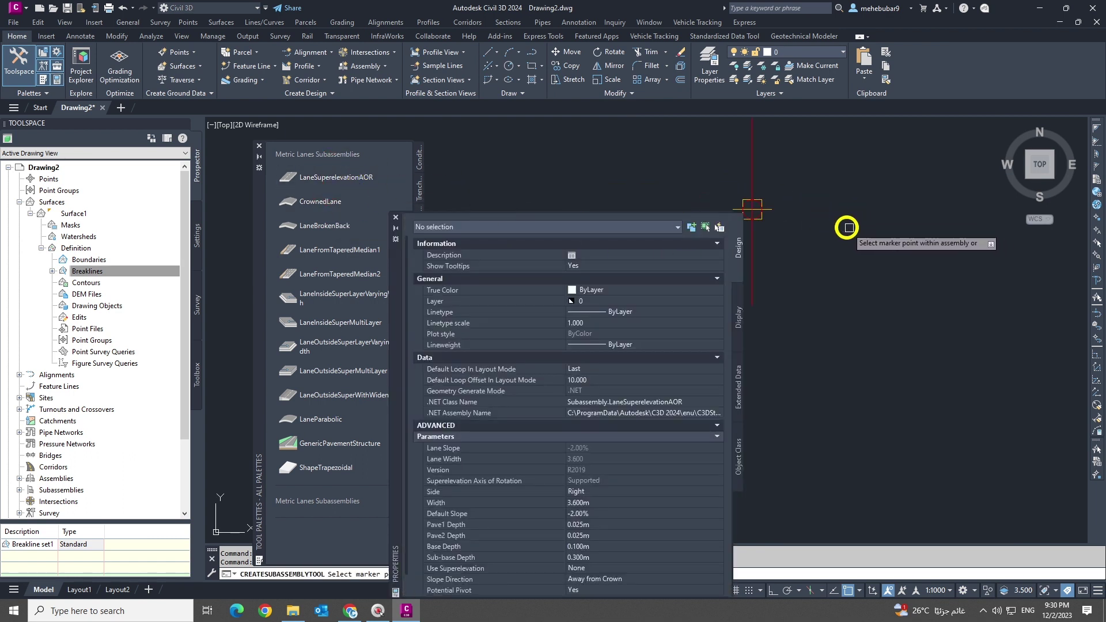
pyautogui.click(782, 219)
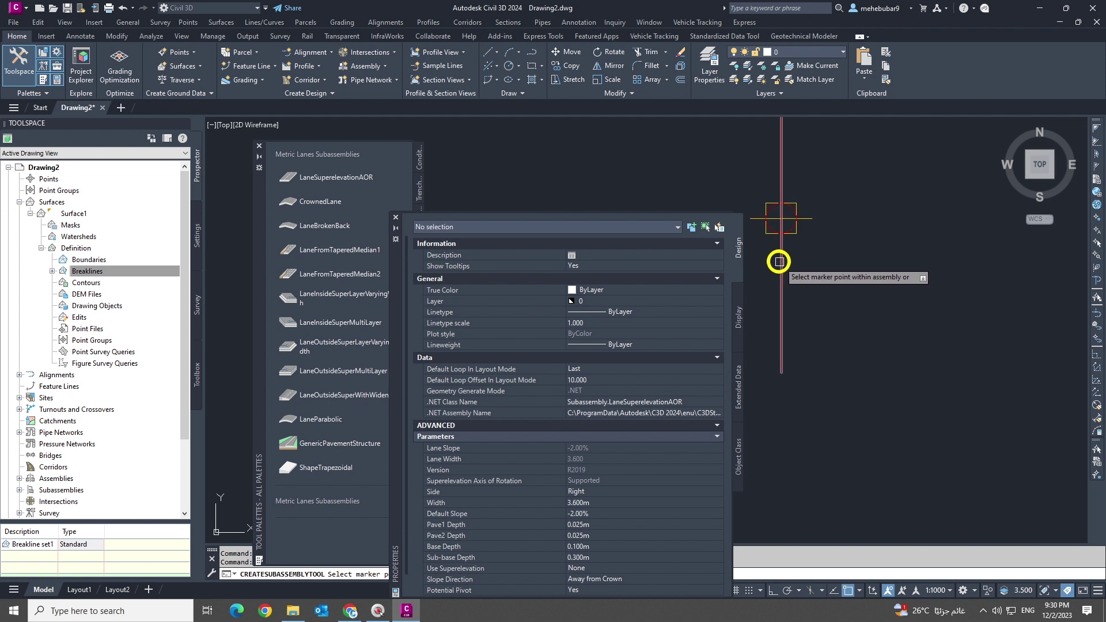
pyautogui.click(395, 218)
pyautogui.click(259, 147)
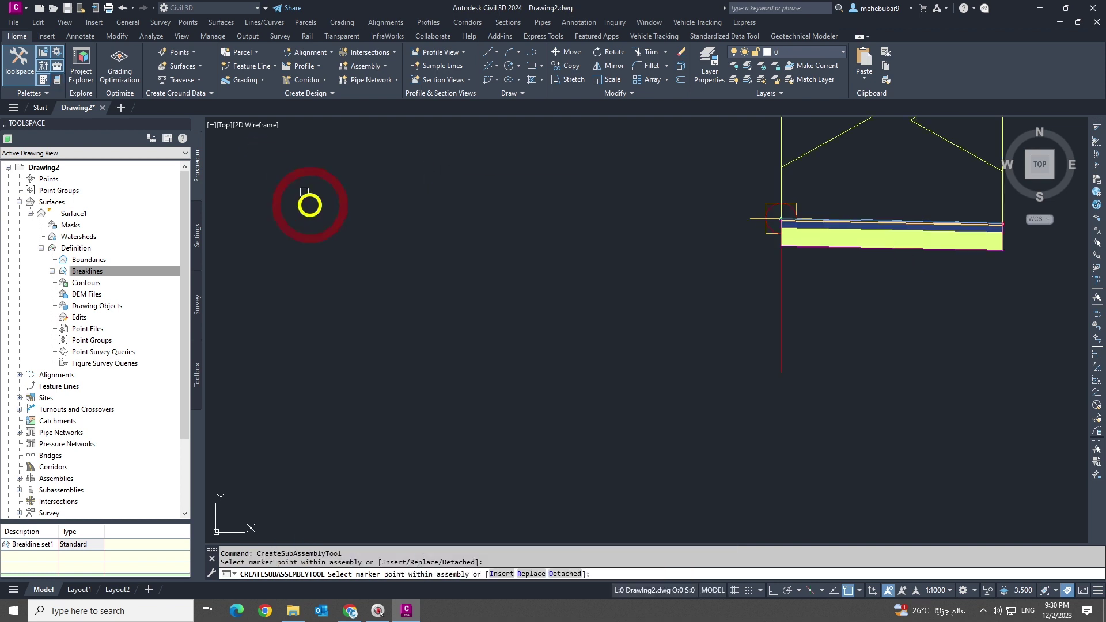
pyautogui.scroll(-3, 308, 203)
pyautogui.scroll(4, 561, 255)
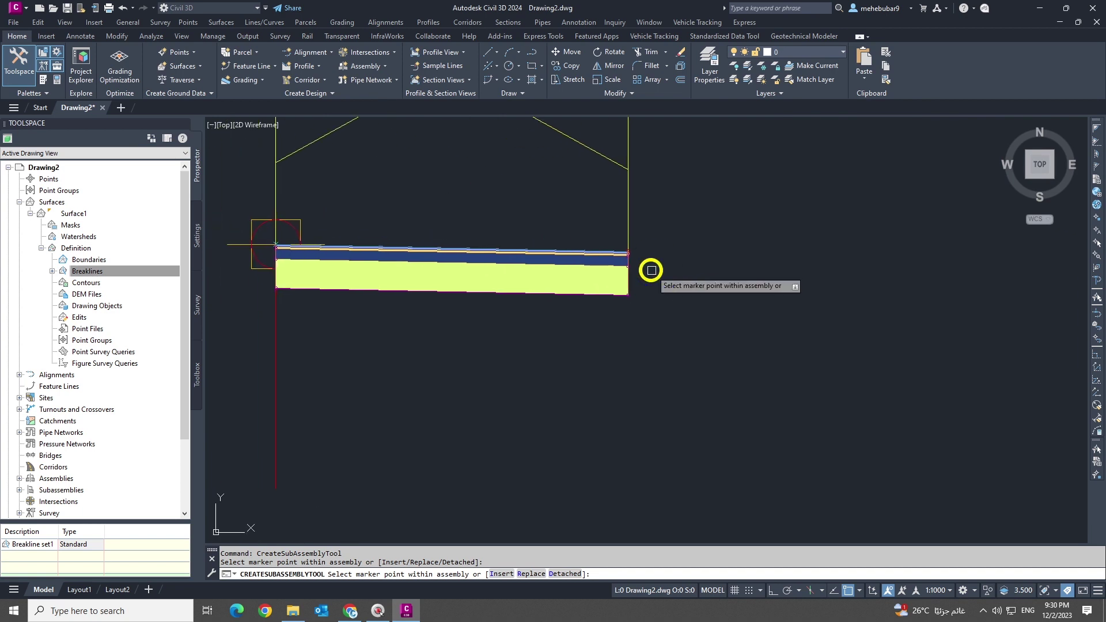
pyautogui.press('Escape')
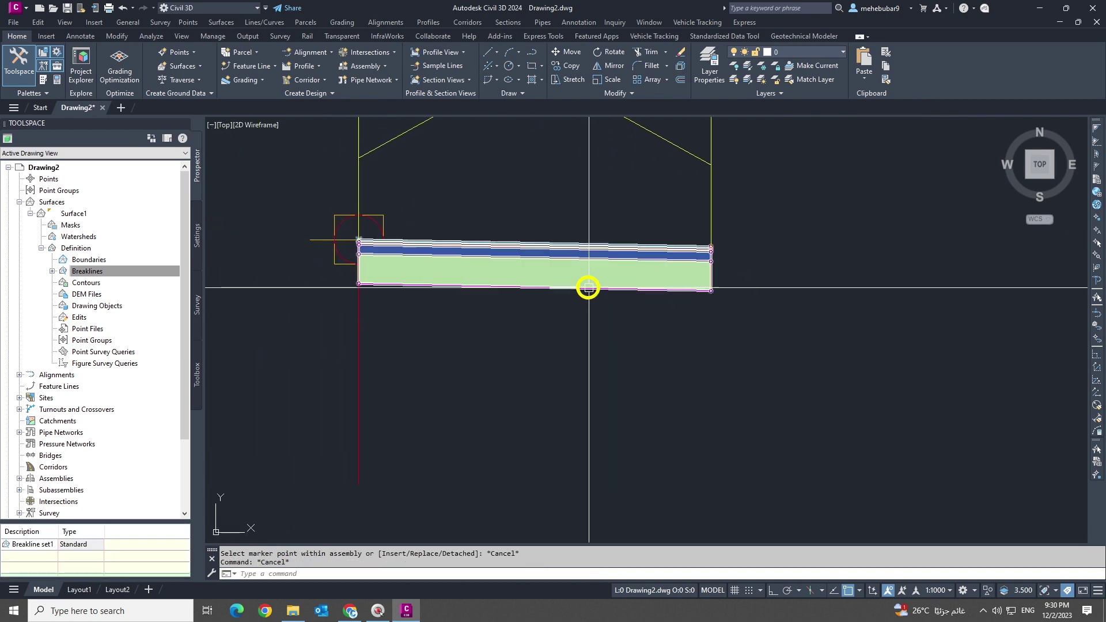
# Step: Attach a right-side ShoulderExtendAll subassembly, 2.400 m wide with a -2.00% slope, to the lane's top outer edge marker
pyautogui.hotkey('ctrl', '3')
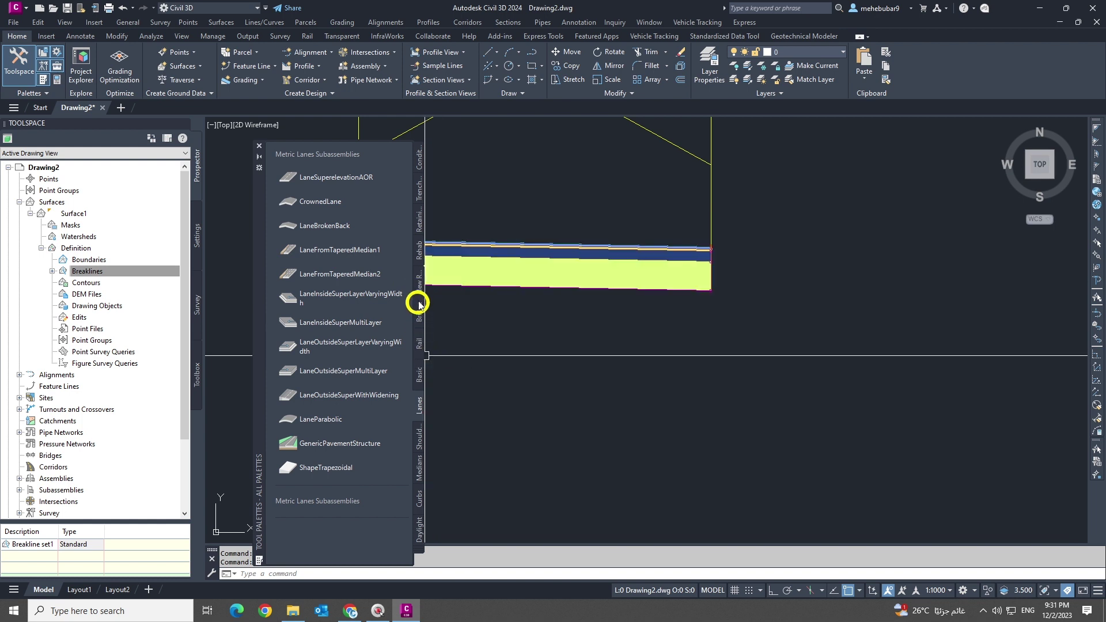
pyautogui.click(416, 438)
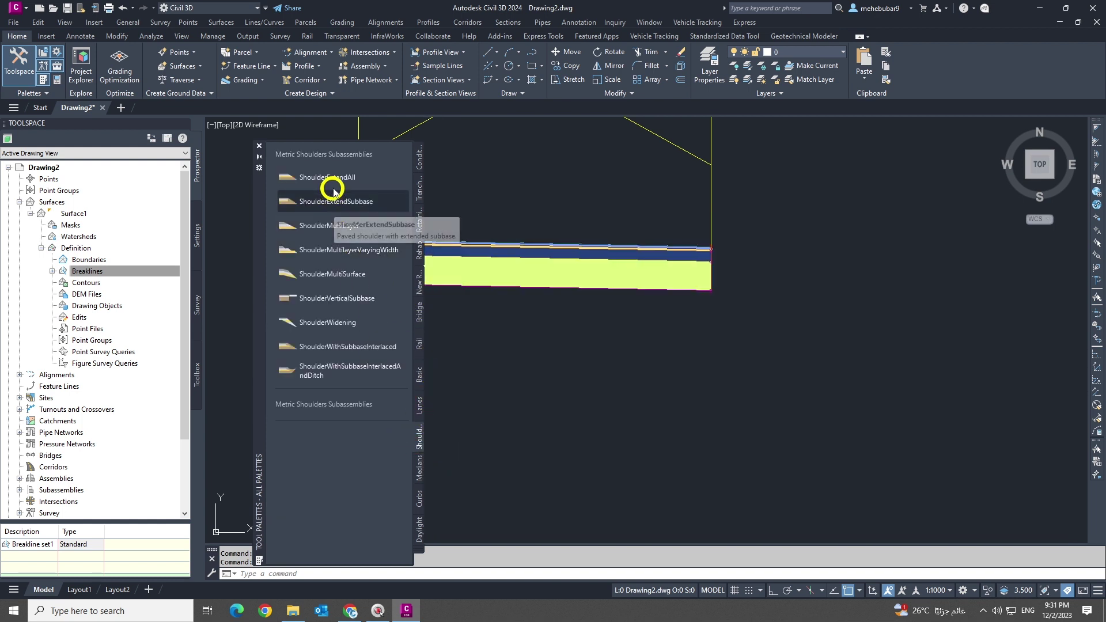
pyautogui.click(327, 177)
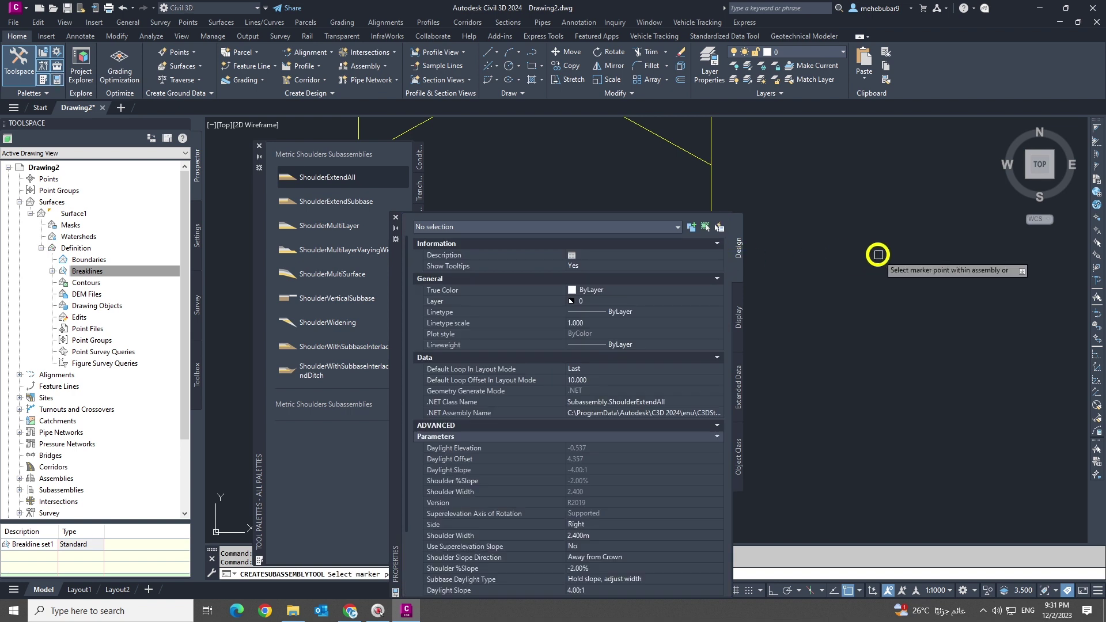
pyautogui.scroll(6, 797, 248)
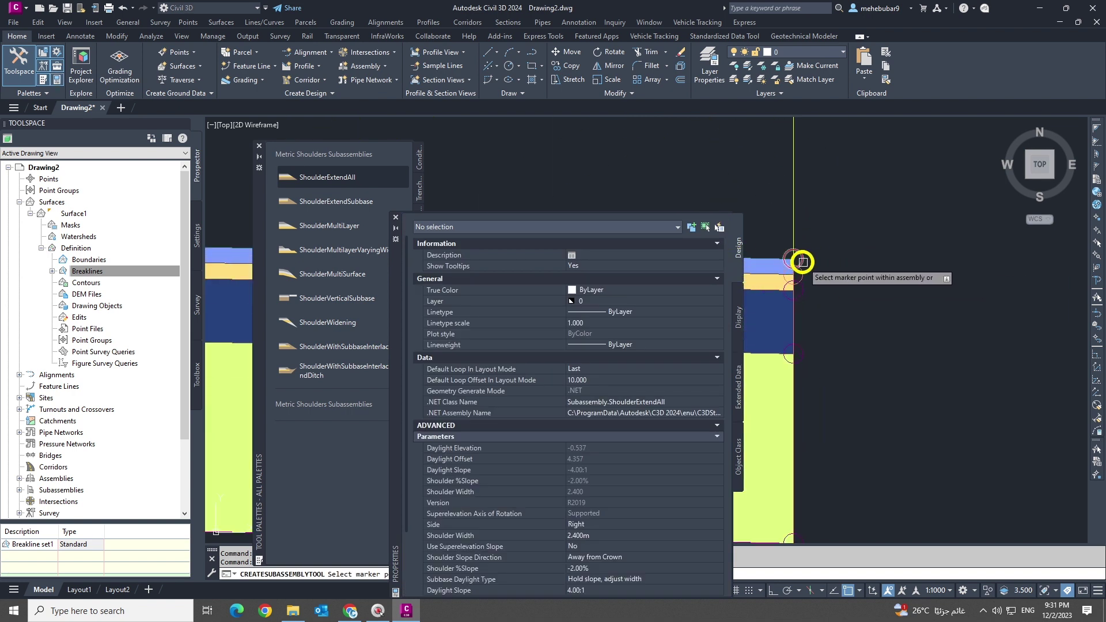
pyautogui.click(801, 261)
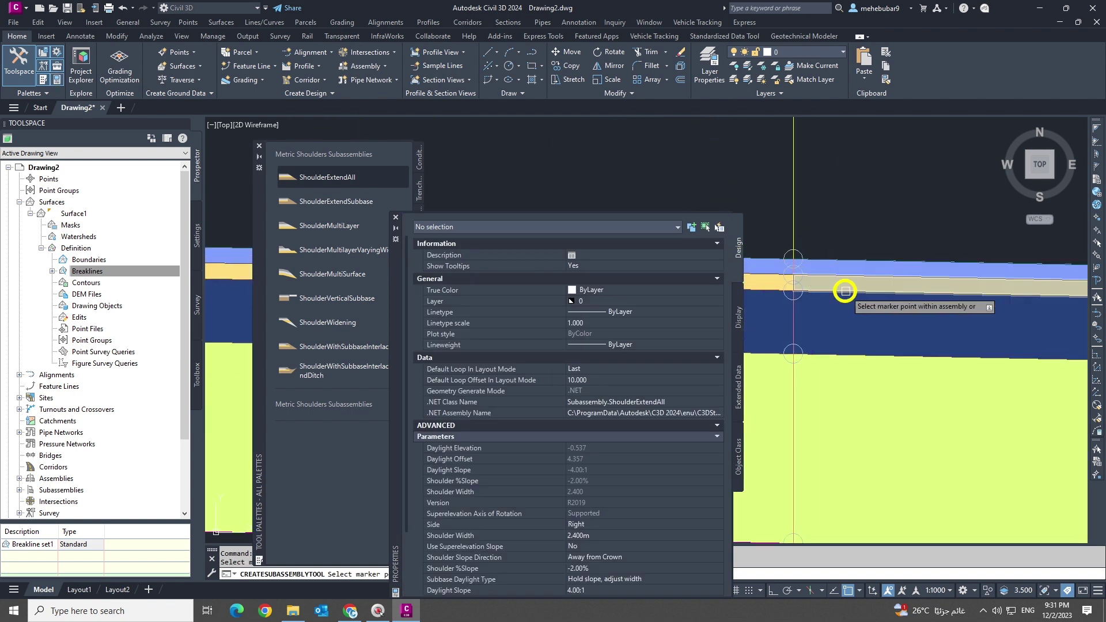
pyautogui.click(396, 218)
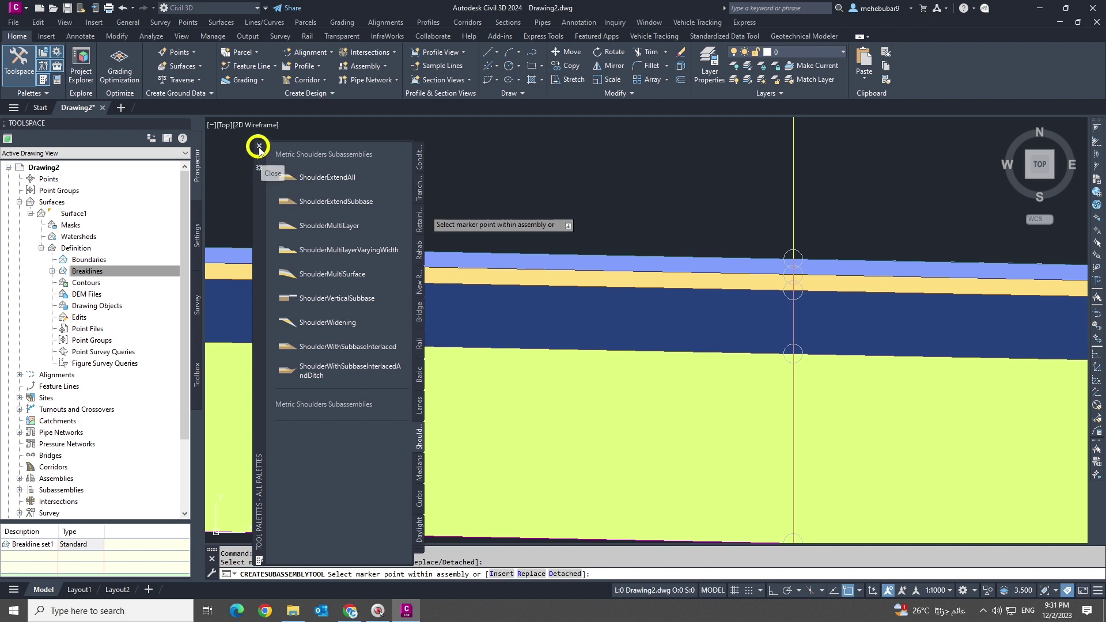
# Step: End the shoulder subassembly placement and put away the tool palettes
pyautogui.click(260, 146)
pyautogui.scroll(-8, 578, 336)
pyautogui.scroll(3, 704, 385)
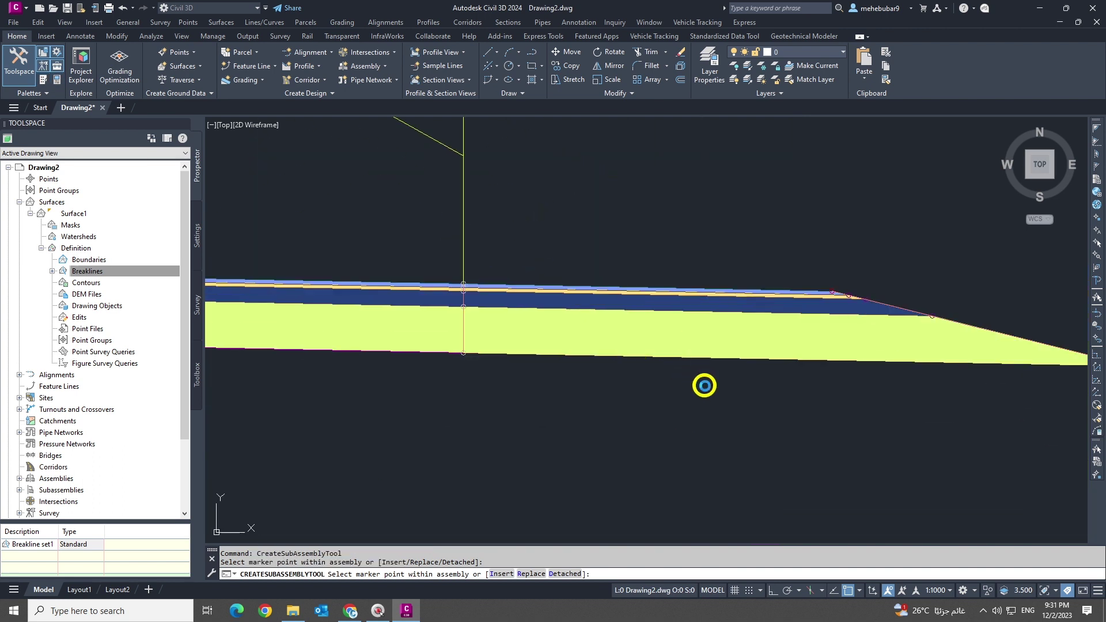
pyautogui.press('Escape')
# Step: Review the ShoulderExtendAll subassembly's width, slope and depth parameters in its properties
pyautogui.click(658, 360)
pyautogui.scroll(-5, 662, 363)
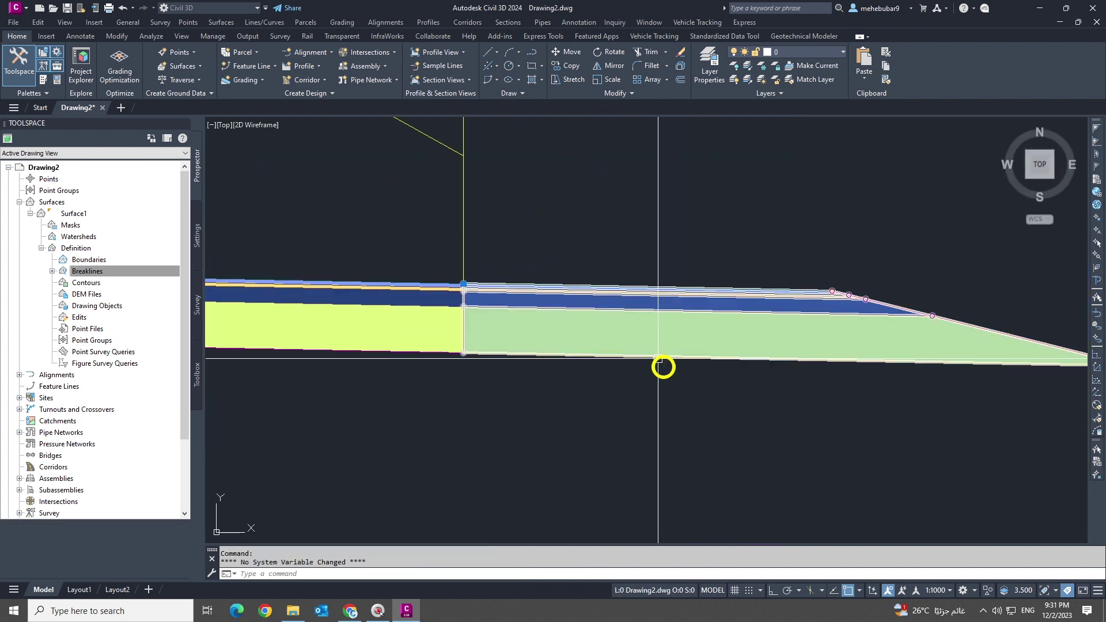
pyautogui.rightClick(732, 373)
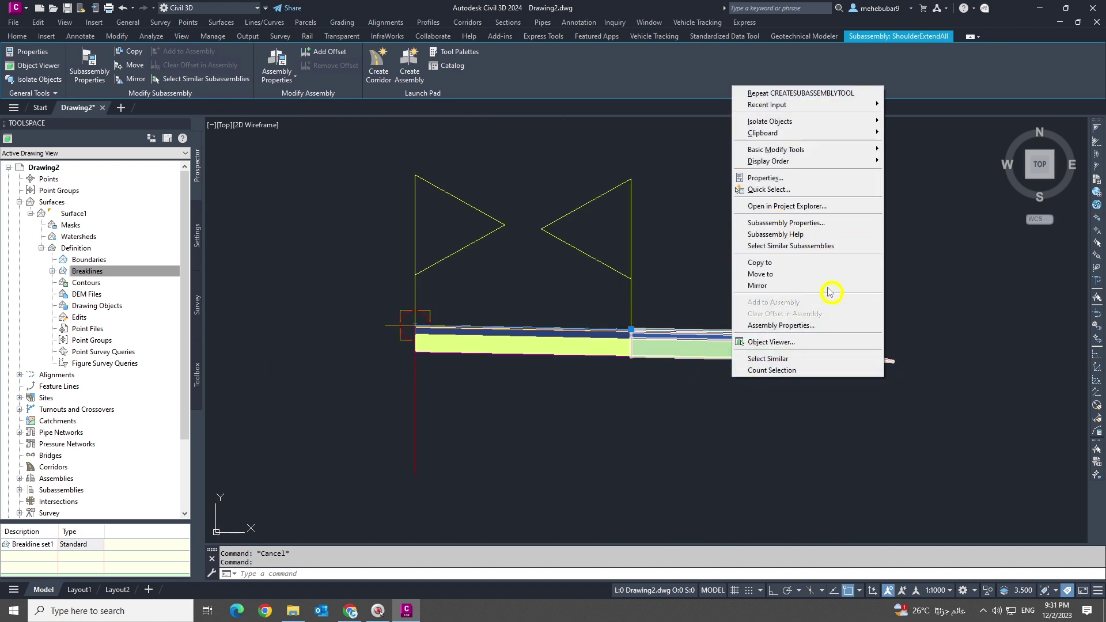
pyautogui.click(776, 177)
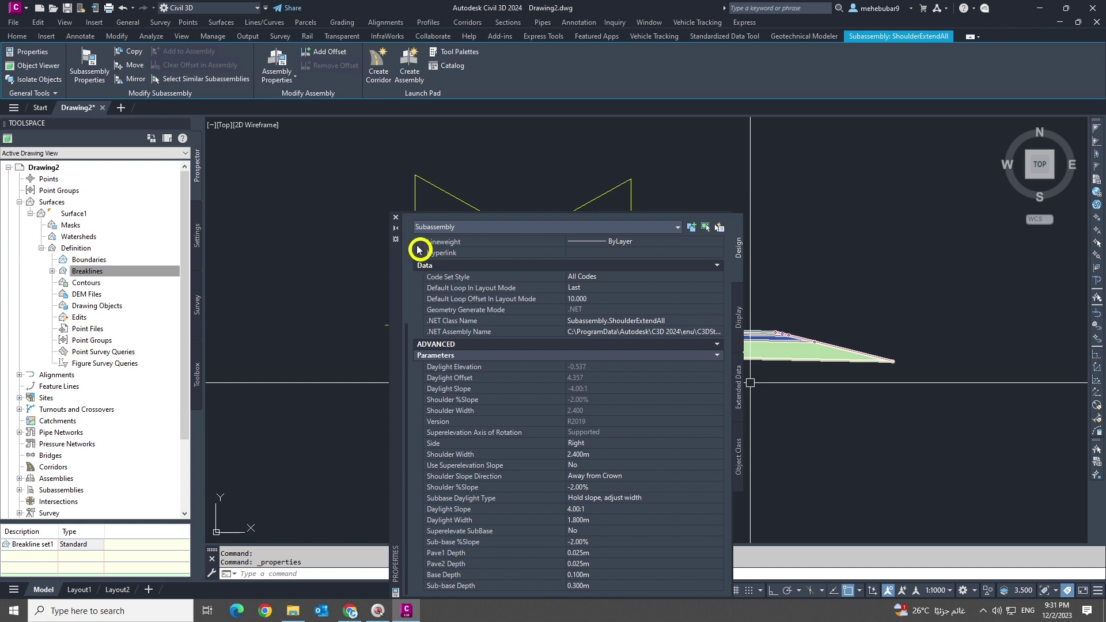
pyautogui.click(395, 218)
pyautogui.press('Escape')
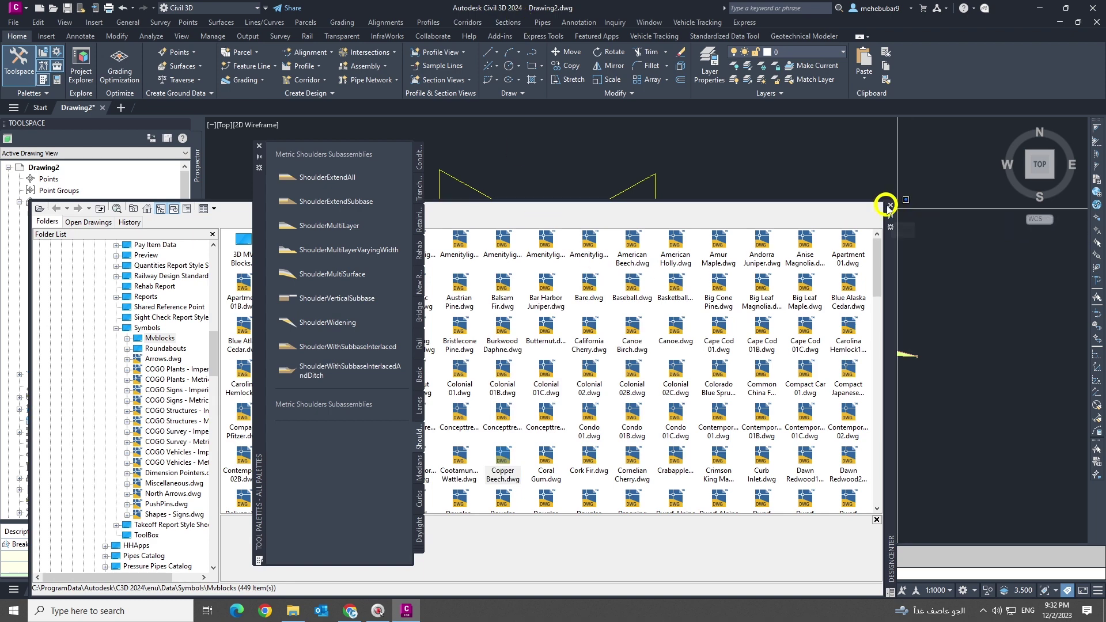
# Step: Close DesignCenter and show the metric Daylight subassemblies
pyautogui.click(890, 205)
pyautogui.click(501, 553)
pyautogui.press('Escape')
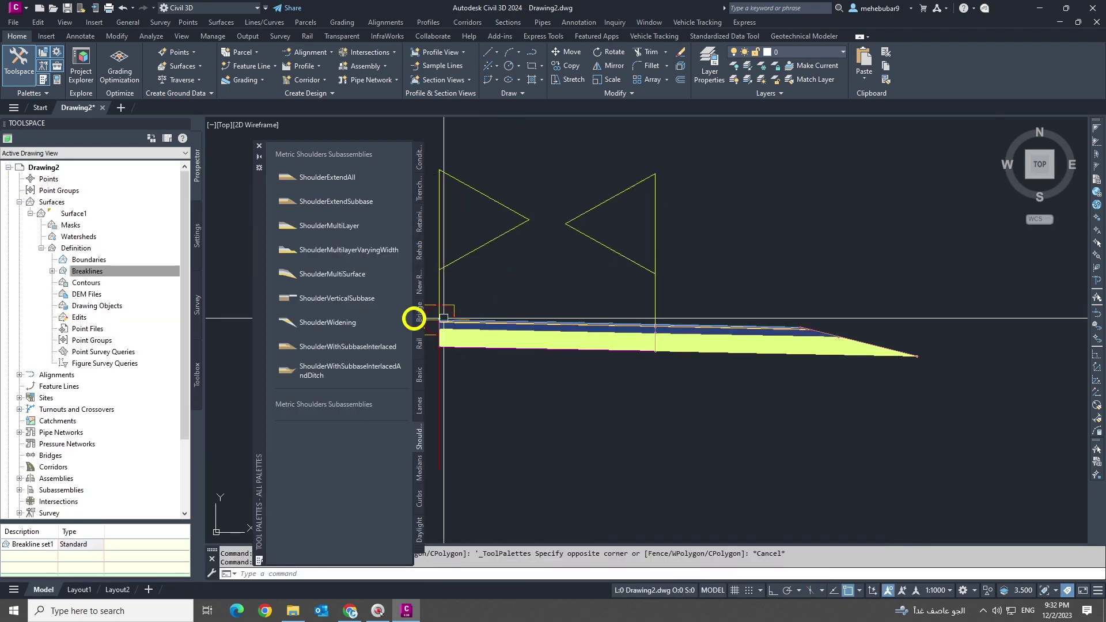
pyautogui.click(418, 528)
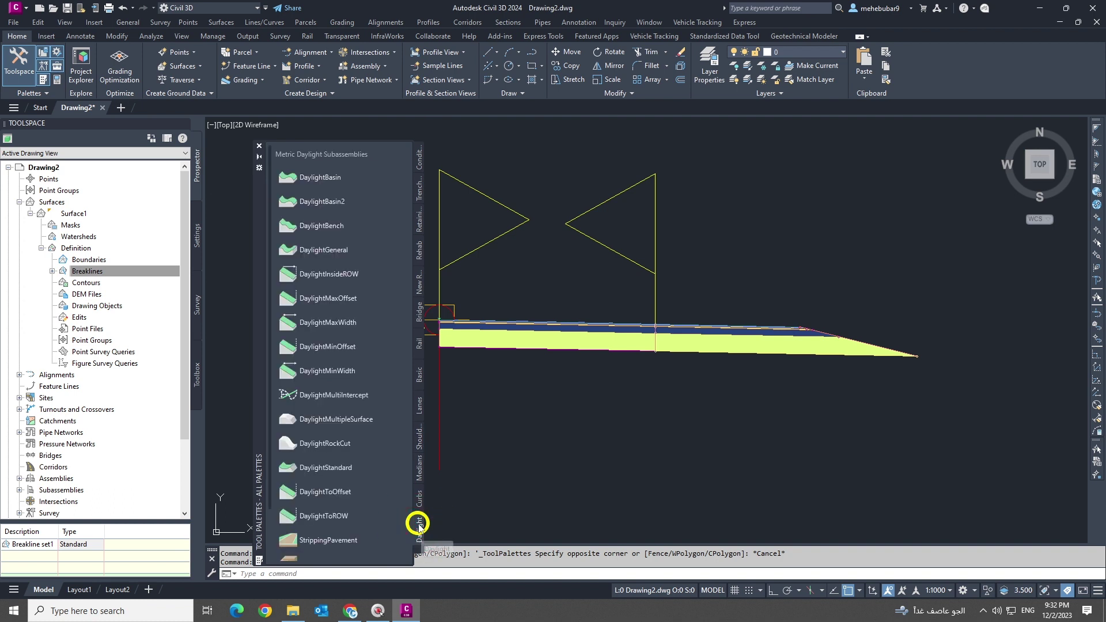
# Step: Attach a right-side DaylightMinWidth subassembly, 4.00:1 cut and fill slopes and 3.000 m minimum width, to the shoulder's outermost marker
pyautogui.click(340, 370)
pyautogui.scroll(6, 934, 366)
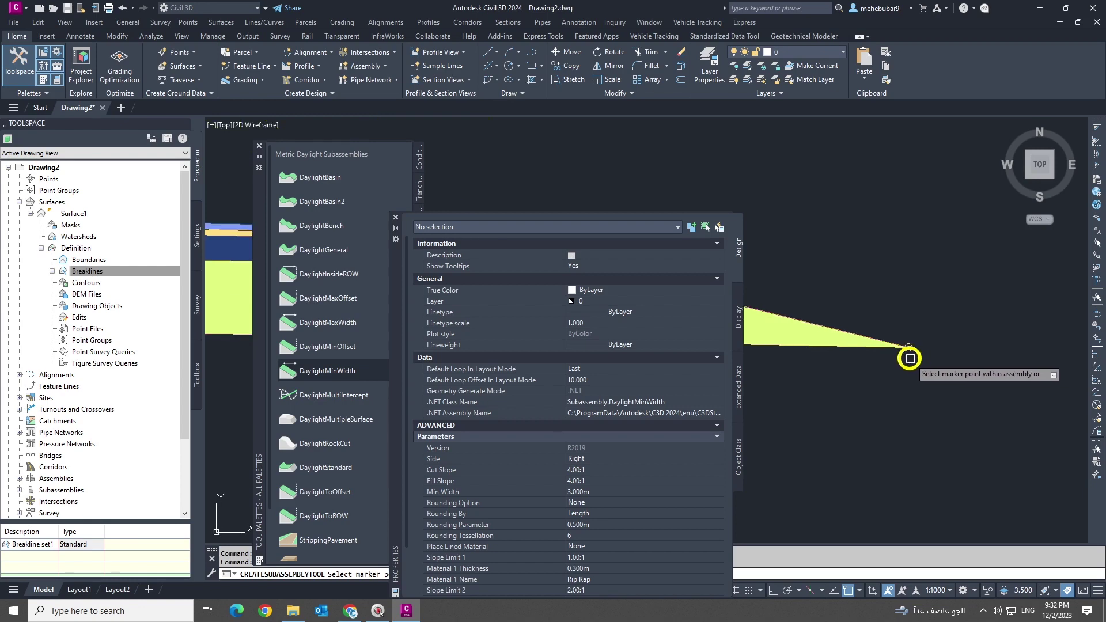
pyautogui.click(902, 344)
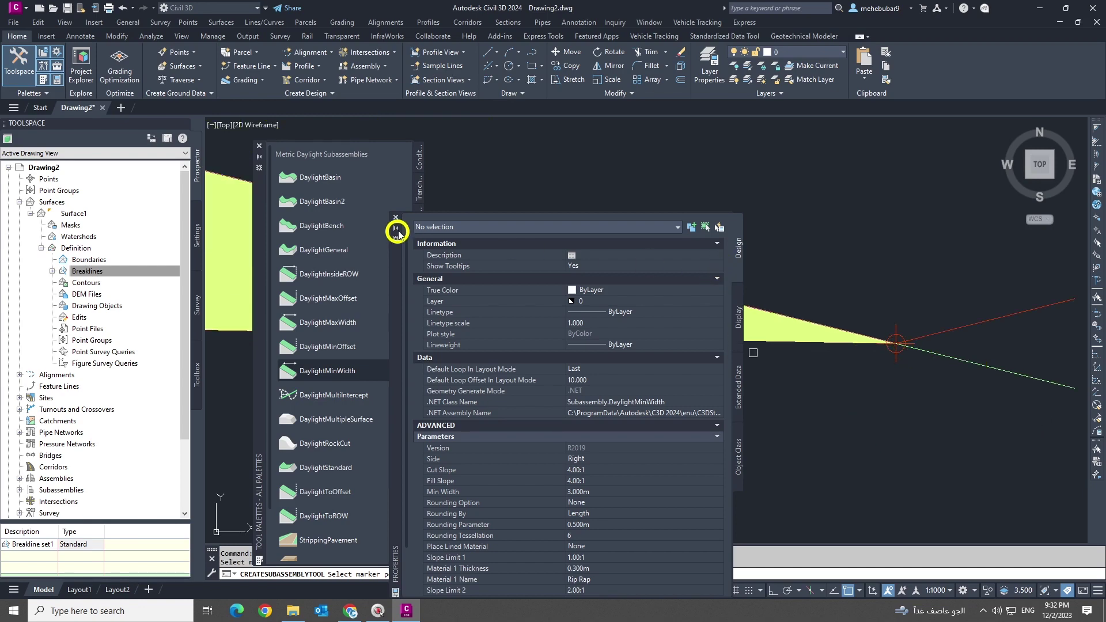
pyautogui.click(395, 218)
pyautogui.click(259, 147)
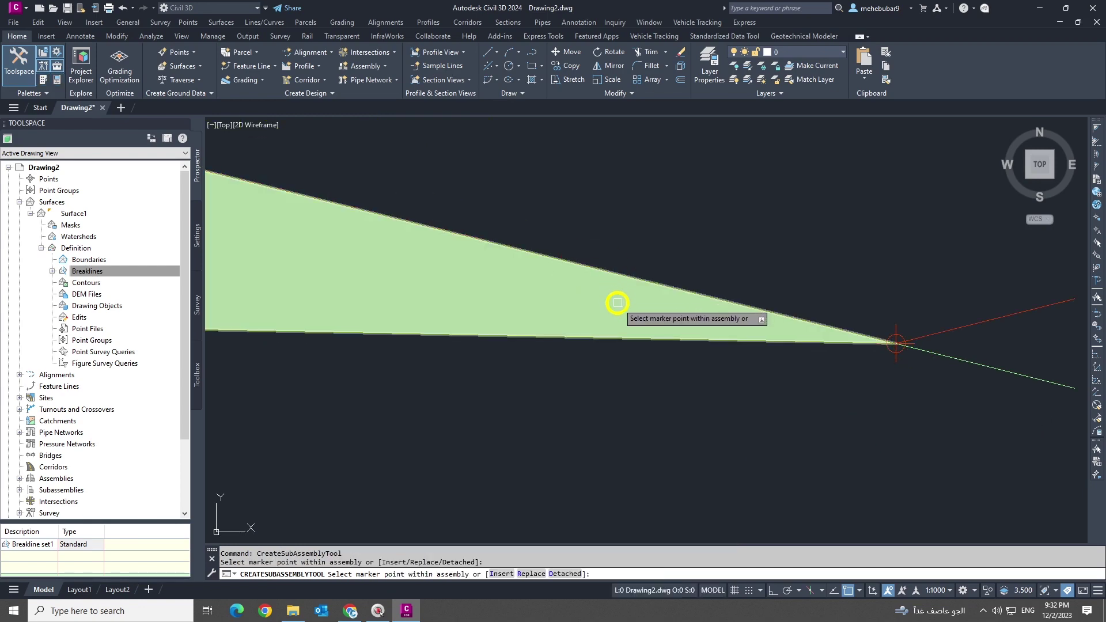
pyautogui.scroll(-5, 815, 343)
pyautogui.press('Escape')
pyautogui.press('Escape')
# Step: Mirror the right-side lane, shoulder and daylight subassemblies about the assembly baseline
pyautogui.click(621, 343)
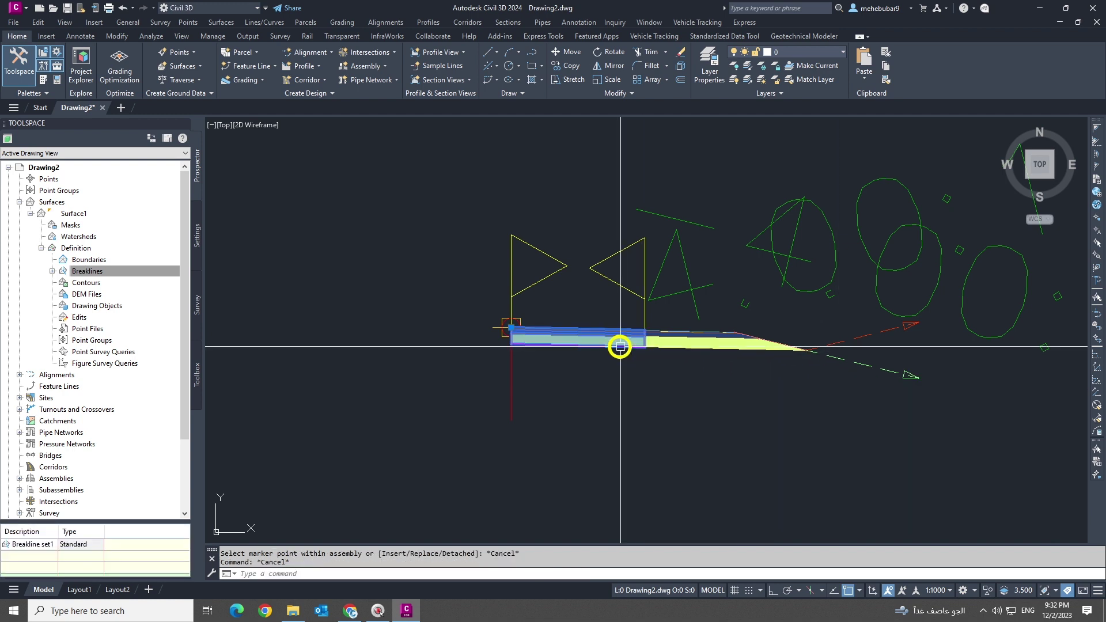
pyautogui.click(818, 359)
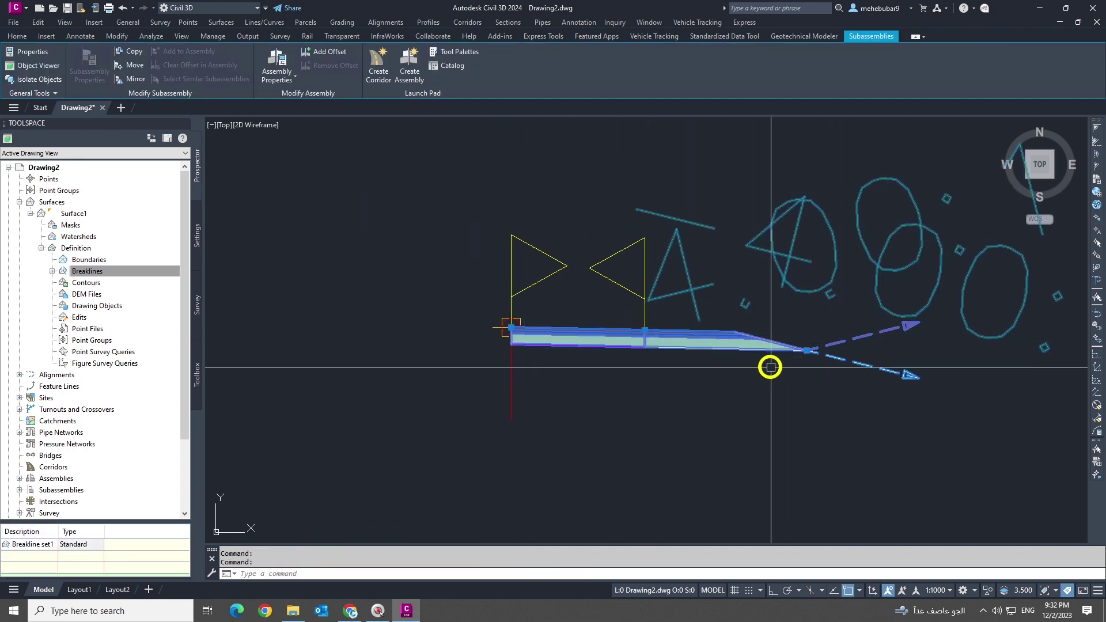
pyautogui.click(139, 79)
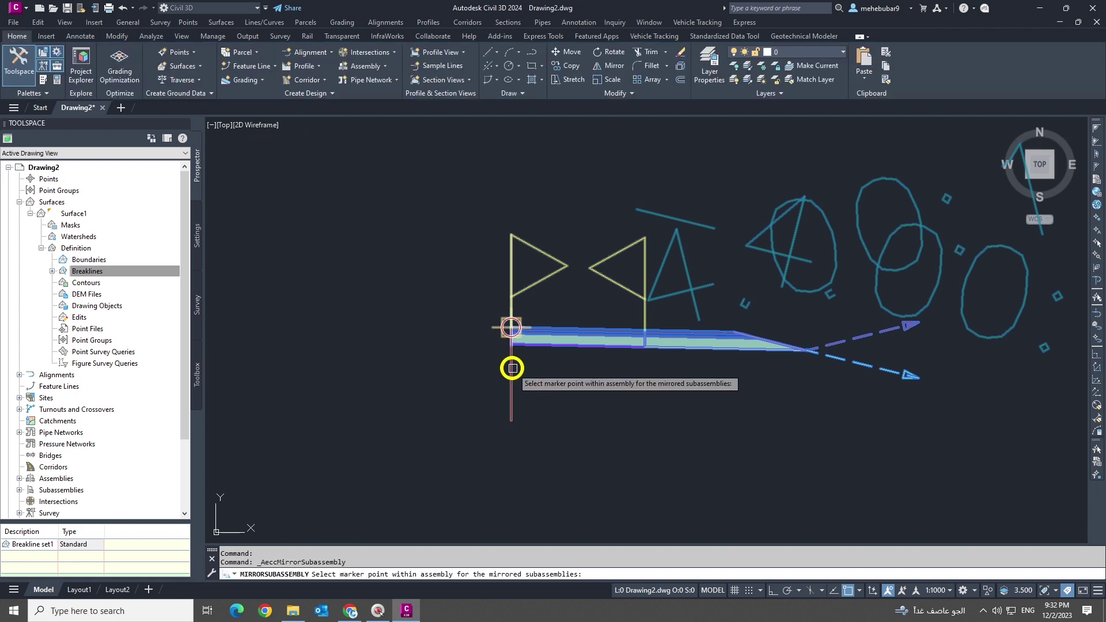
pyautogui.click(511, 327)
pyautogui.scroll(-5, 572, 357)
pyautogui.scroll(5, 572, 357)
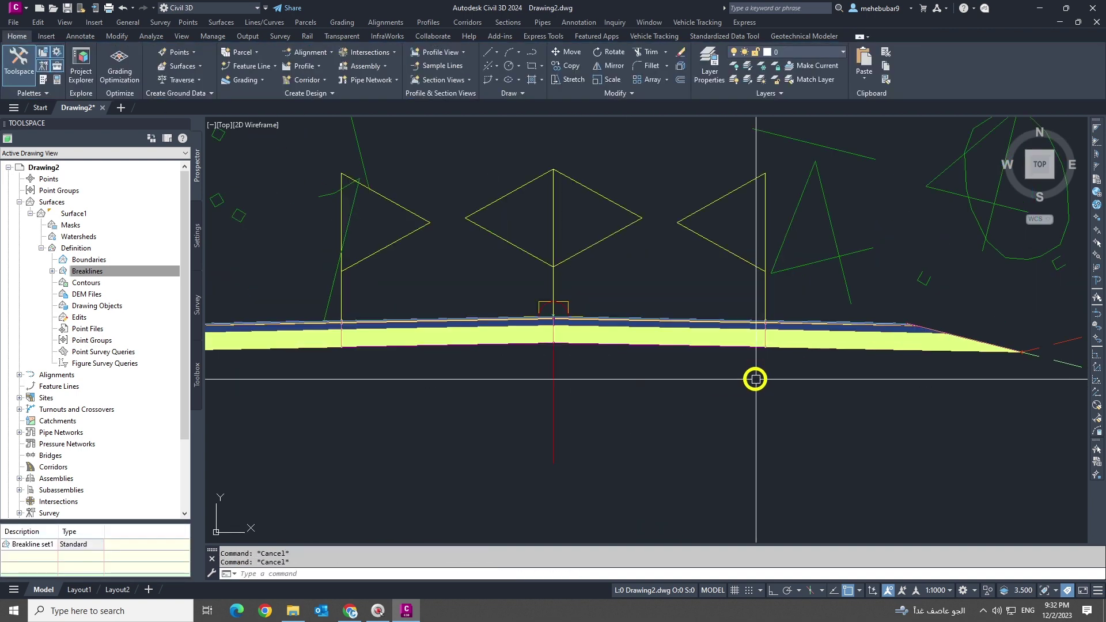
pyautogui.click(691, 343)
pyautogui.scroll(-2, 629, 372)
pyautogui.rightClick(694, 391)
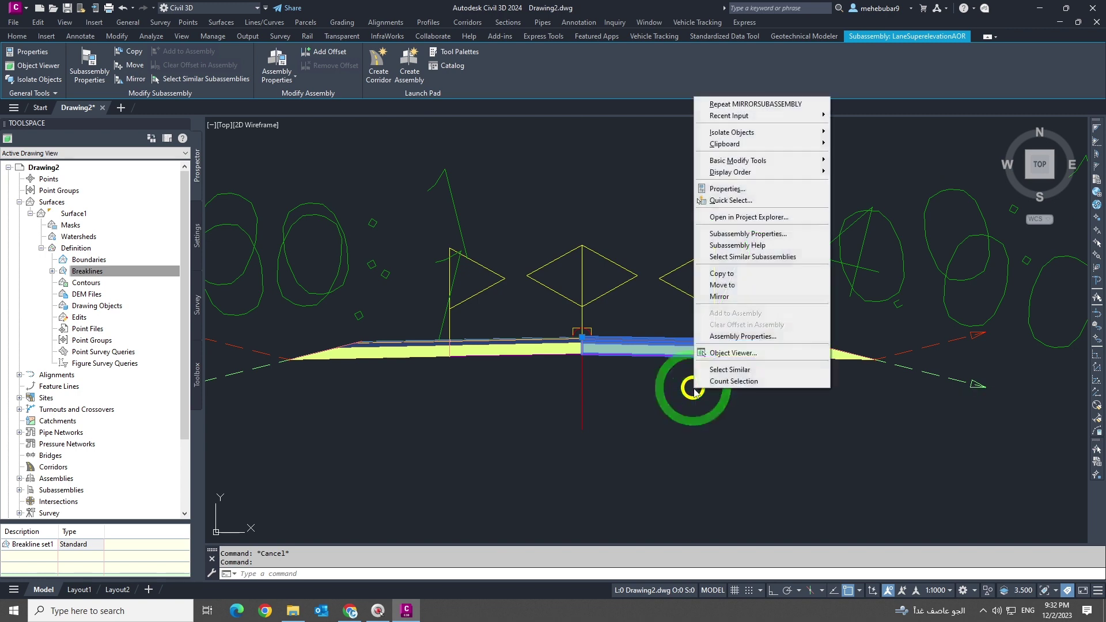
pyautogui.click(655, 353)
pyautogui.press('Escape')
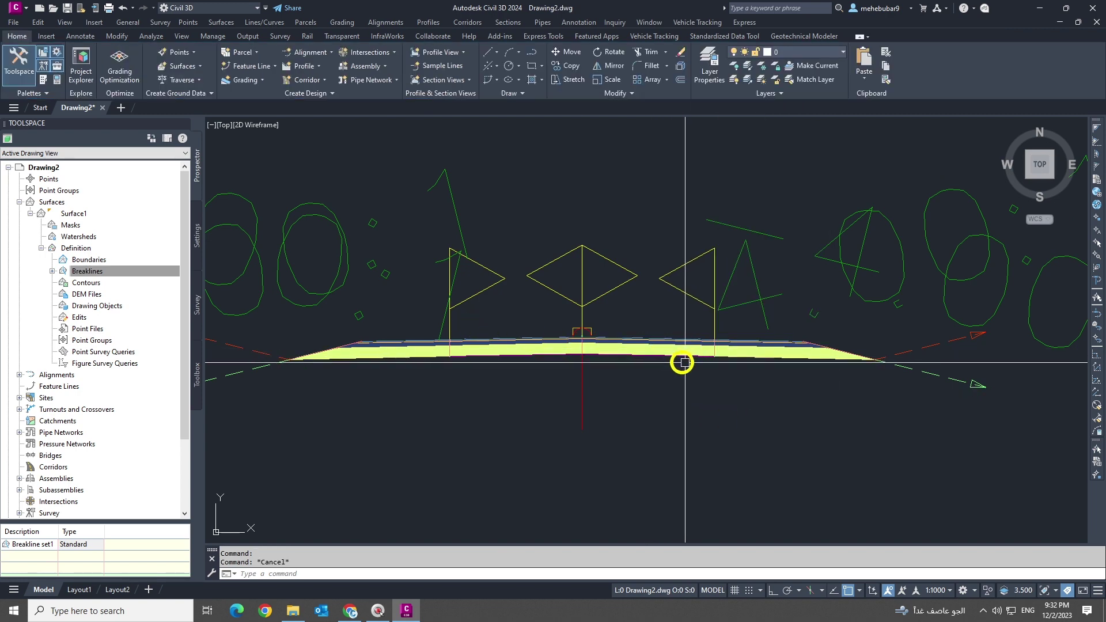
# Step: Set the right LaneSuperelevationAOR subassembly's width to 7.3 m in its properties
pyautogui.moveTo(682, 363); pyautogui.dragTo(682, 316, button='middle')
pyautogui.click(668, 327)
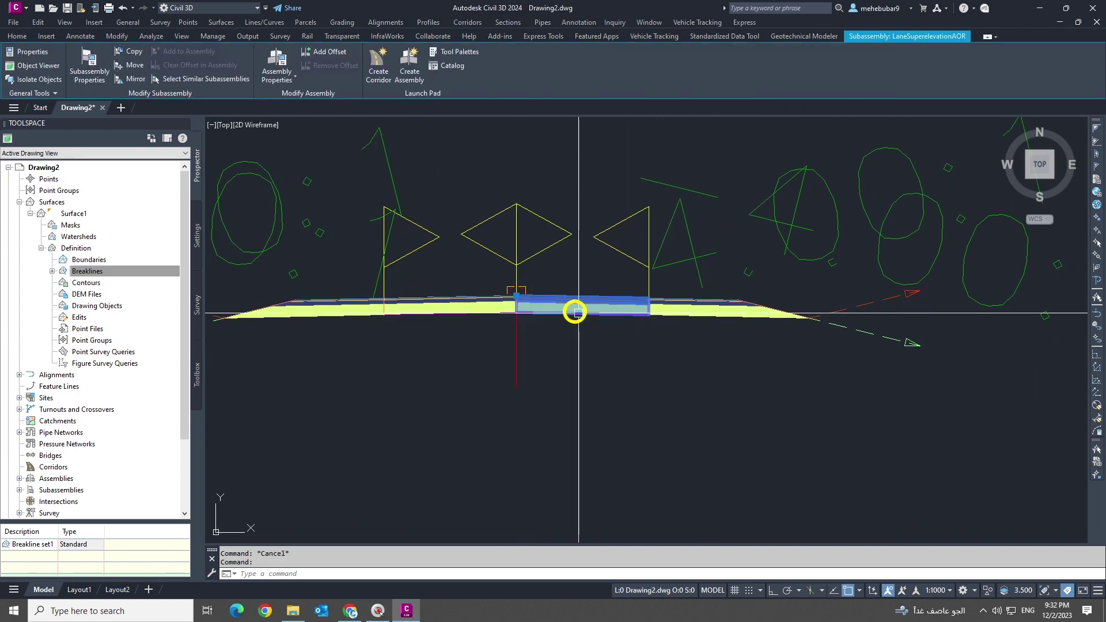
pyautogui.rightClick(611, 348)
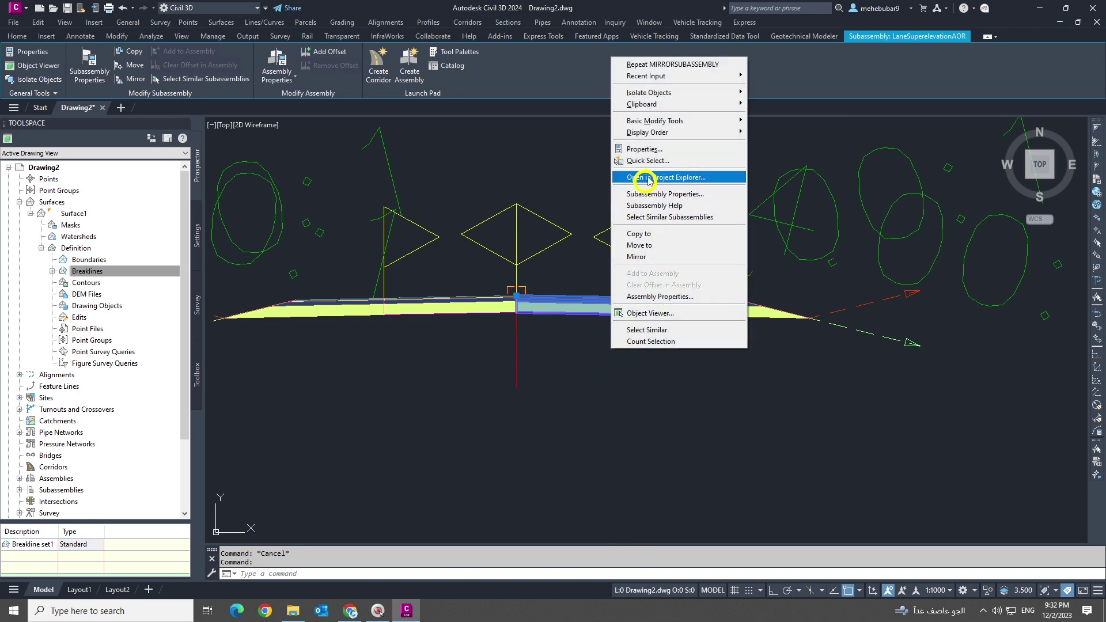
pyautogui.click(624, 143)
pyautogui.scroll(-3, 943, 329)
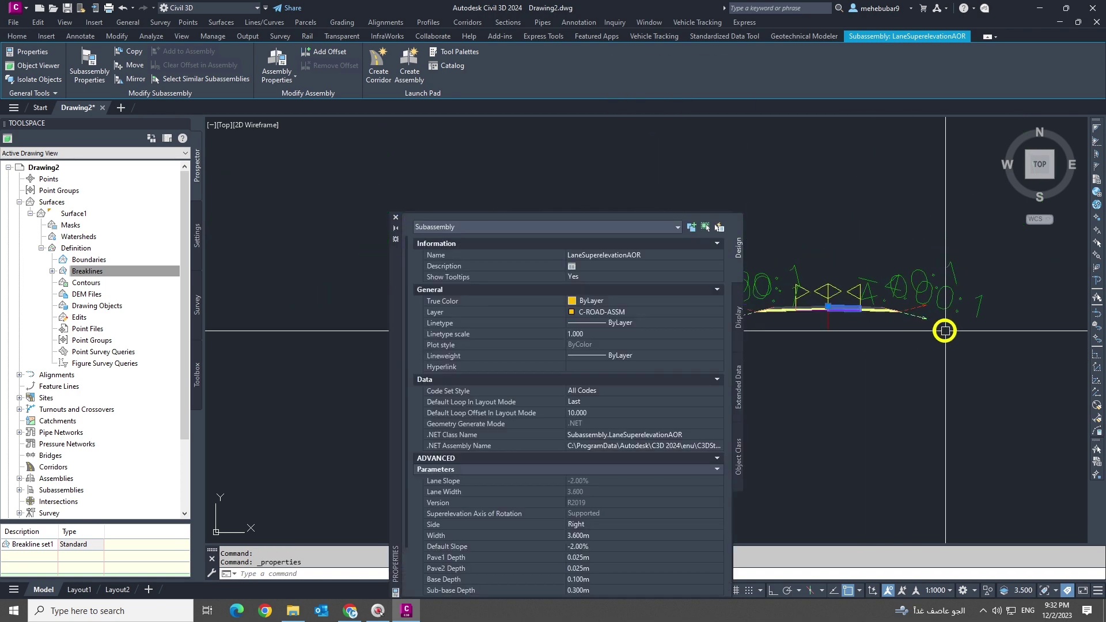
pyautogui.scroll(3, 951, 316)
pyautogui.scroll(2, 768, 289)
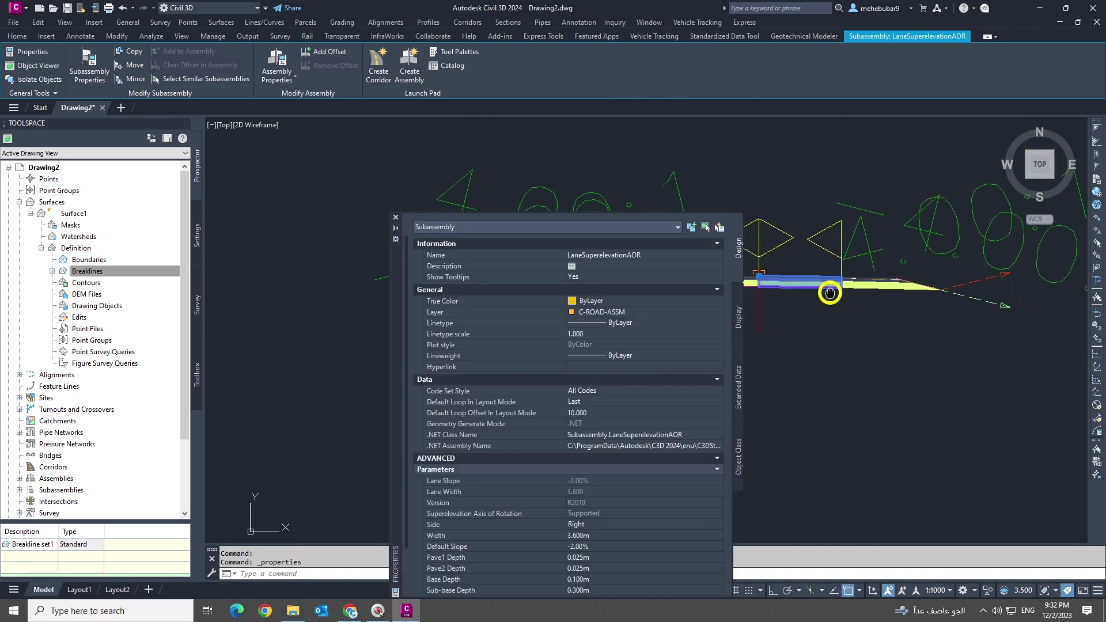
pyautogui.scroll(-3, 743, 345)
pyautogui.scroll(-2, 646, 497)
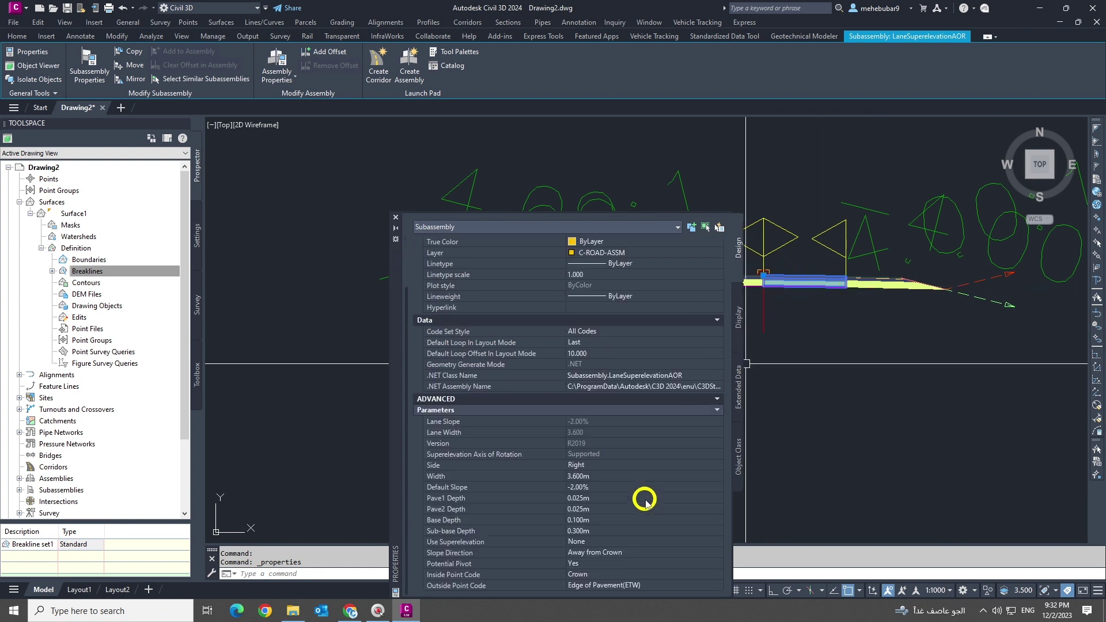
pyautogui.click(579, 477)
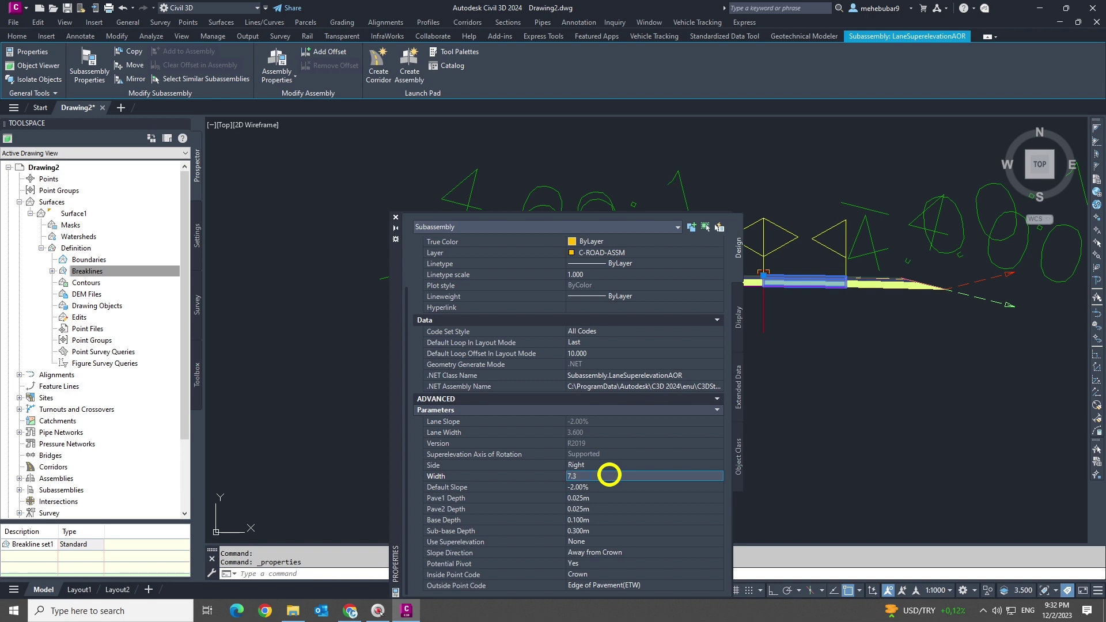
pyautogui.press('Tab')
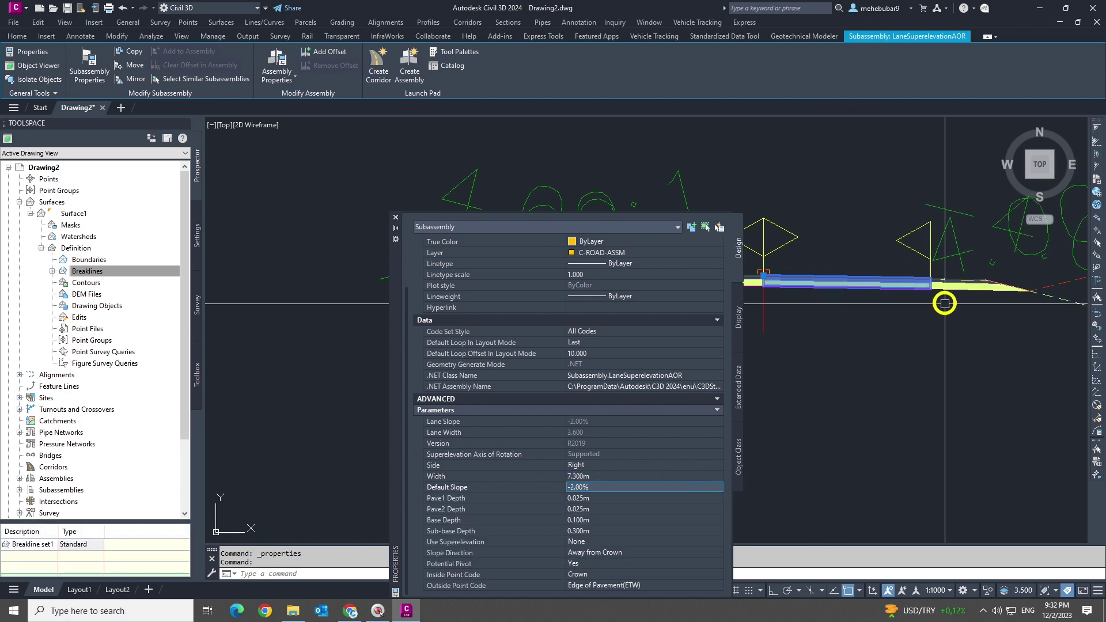
pyautogui.press('Escape')
# Step: Set the right ShoulderExtendAll subassembly's shoulder width to 1.50 m and close its properties
pyautogui.click(956, 285)
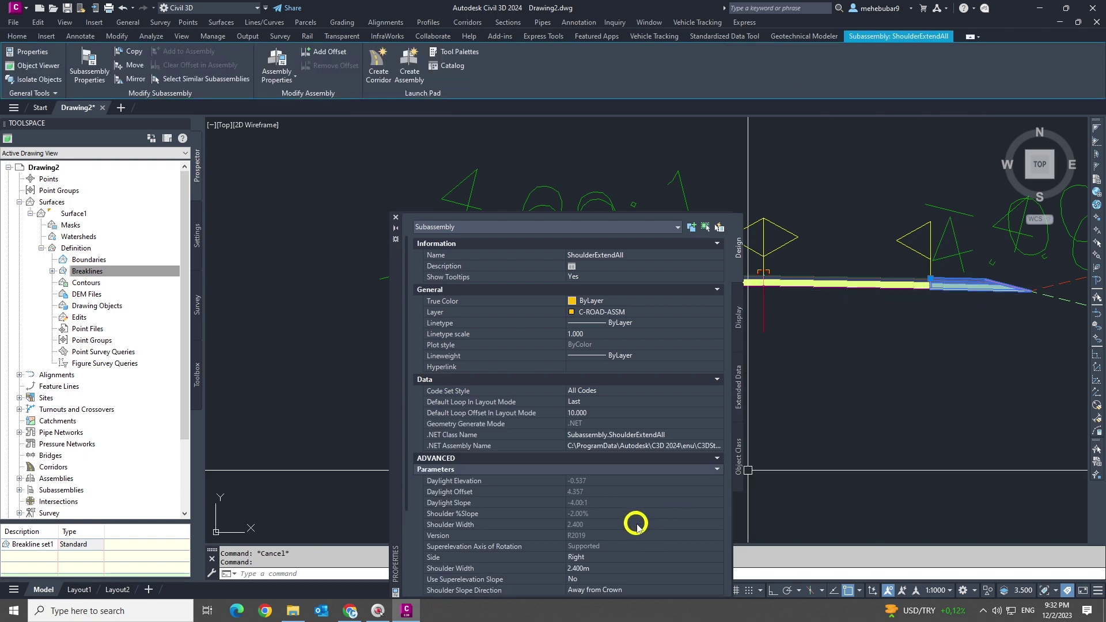
pyautogui.scroll(-3, 628, 510)
pyautogui.click(600, 455)
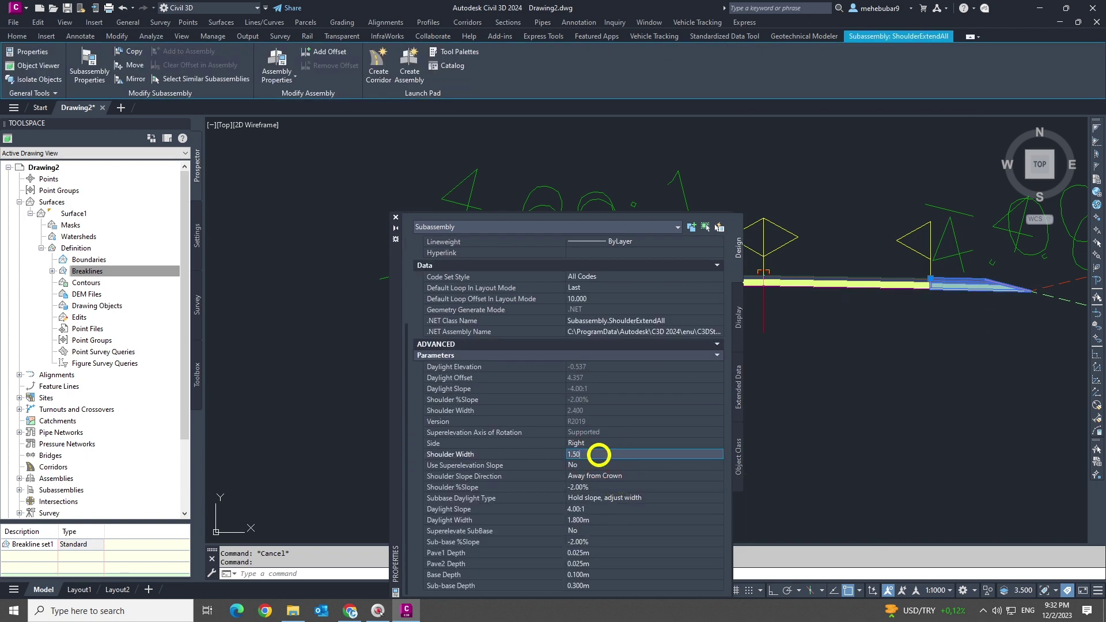
pyautogui.write('1.50')
pyautogui.press('Tab')
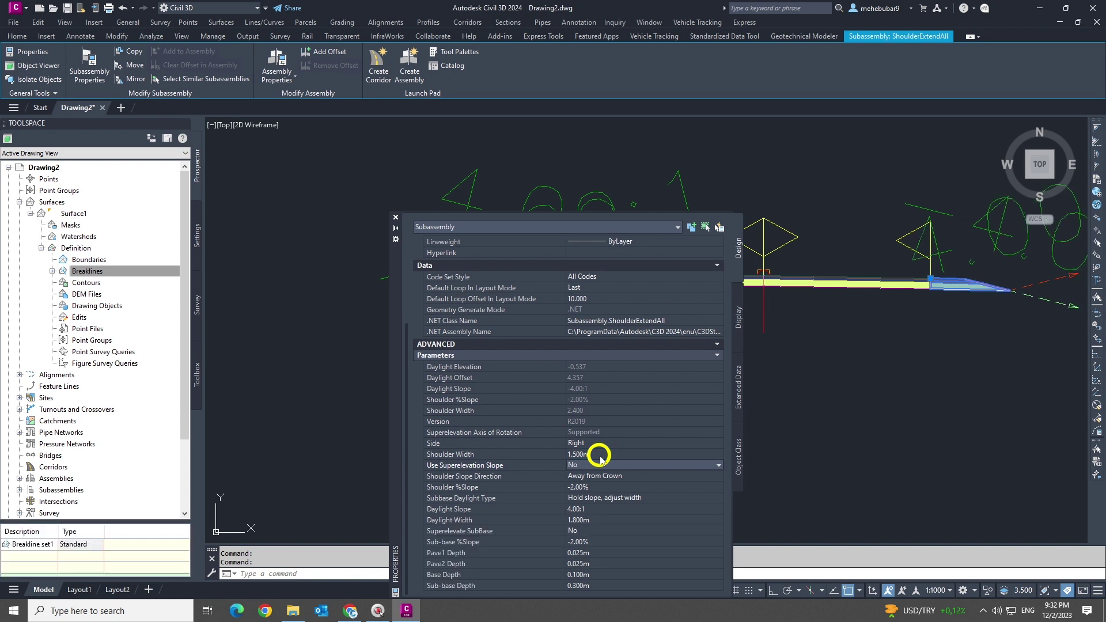
pyautogui.click(395, 219)
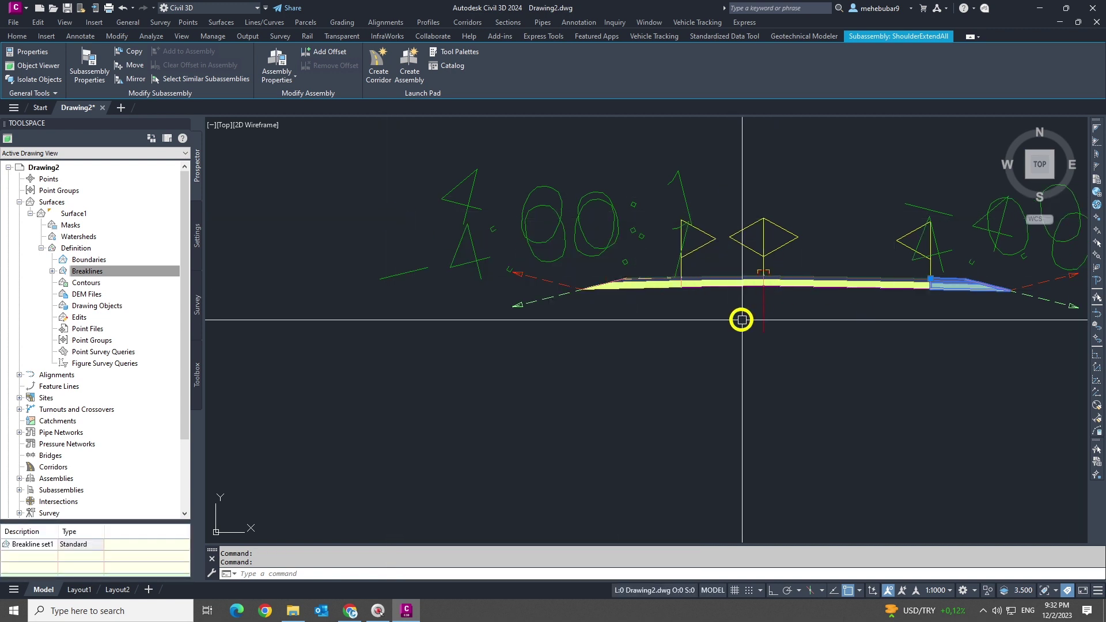
pyautogui.press('Escape')
pyautogui.press('Escape')
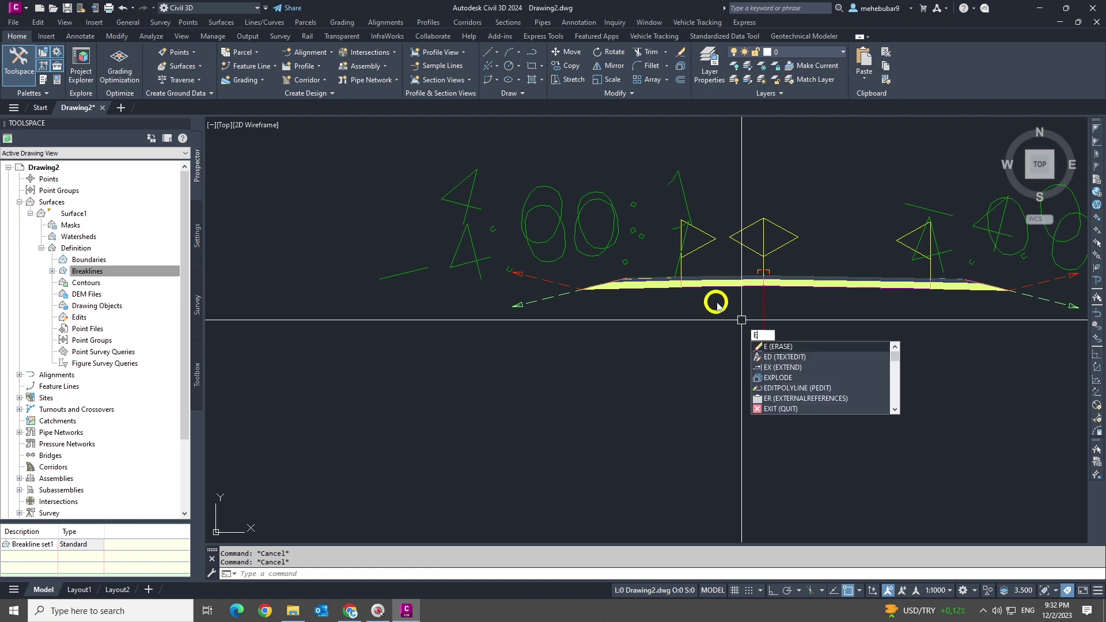
# Step: Erase the left-side lane, shoulder and daylight subassemblies from the assembly
pyautogui.press('Return')
pyautogui.click(700, 286)
pyautogui.click(620, 291)
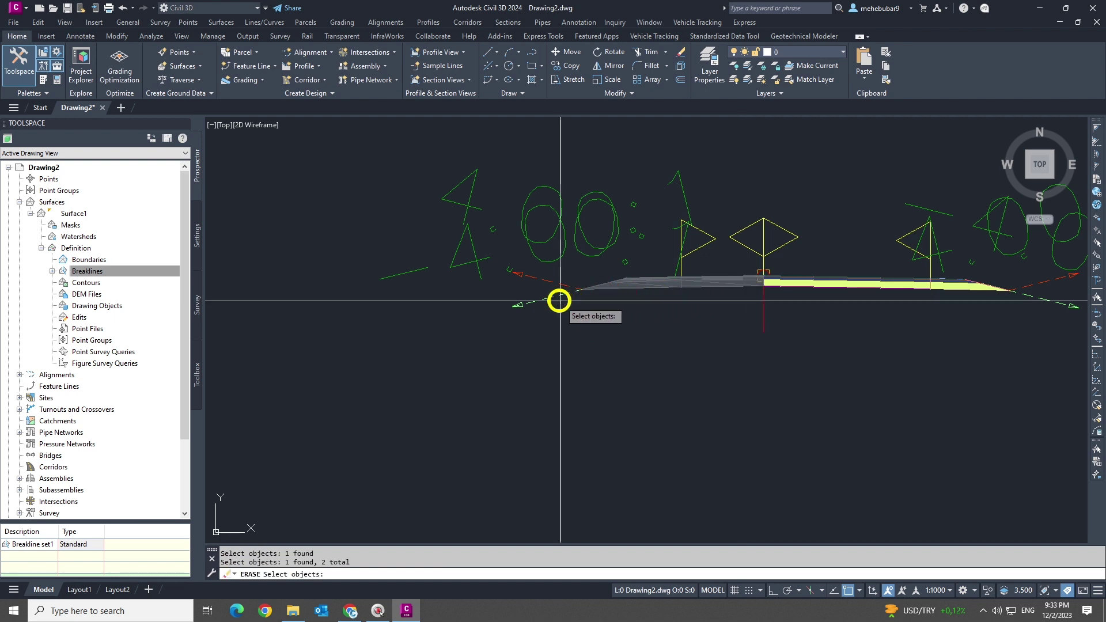
pyautogui.click(538, 298)
pyautogui.click(599, 316)
pyautogui.press('Return')
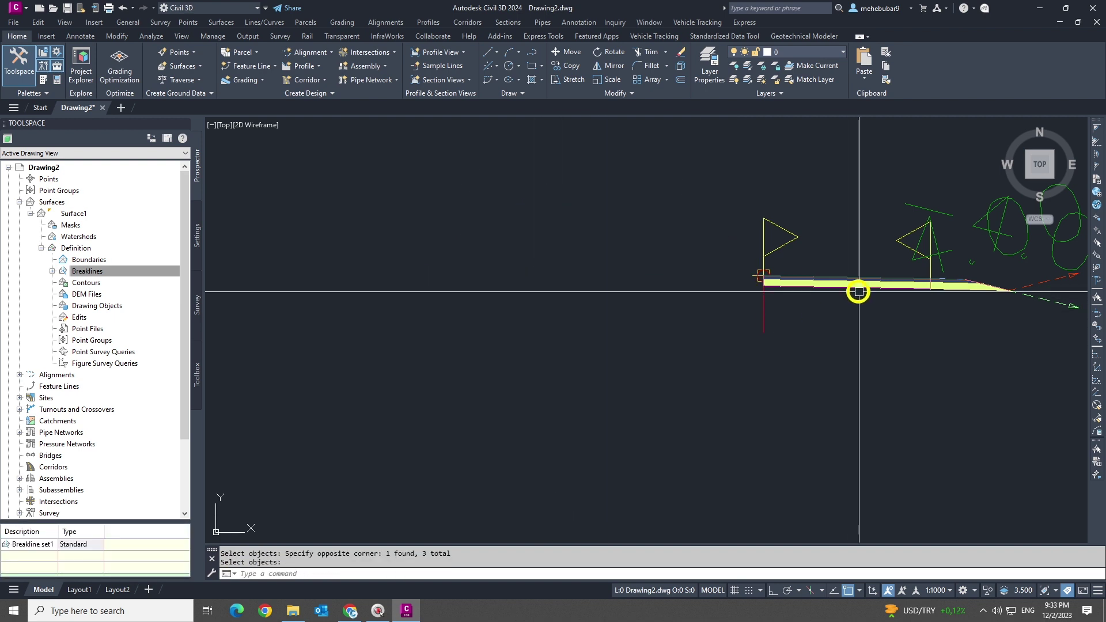
# Step: Mirror the resized right-side lane and shoulder with the daylight subassembly onto the left of the assembly baseline
pyautogui.click(916, 286)
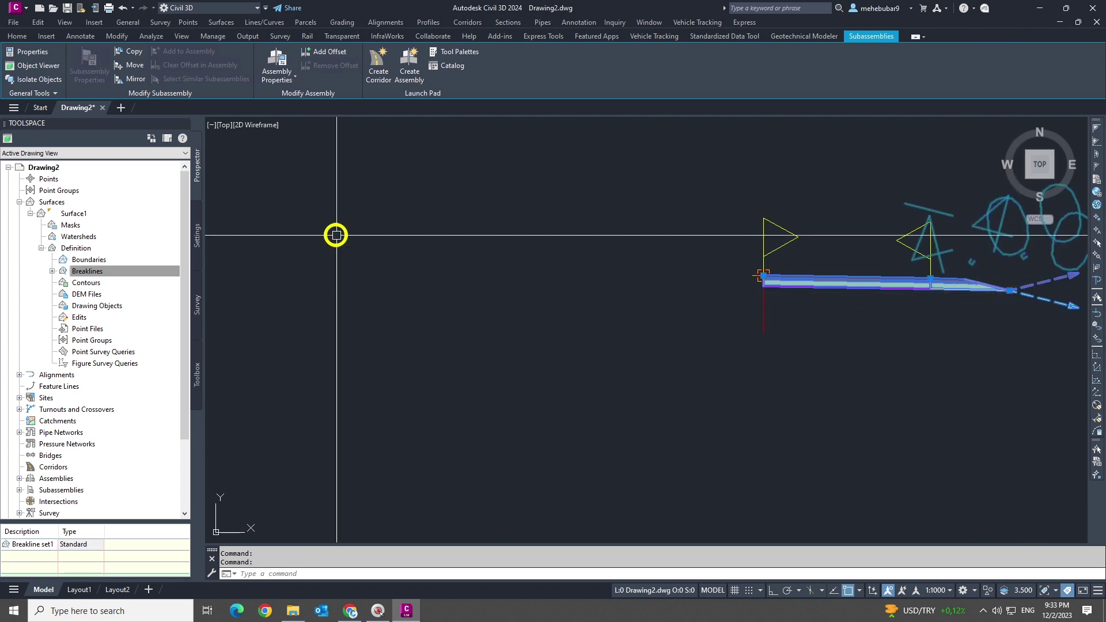
pyautogui.click(136, 79)
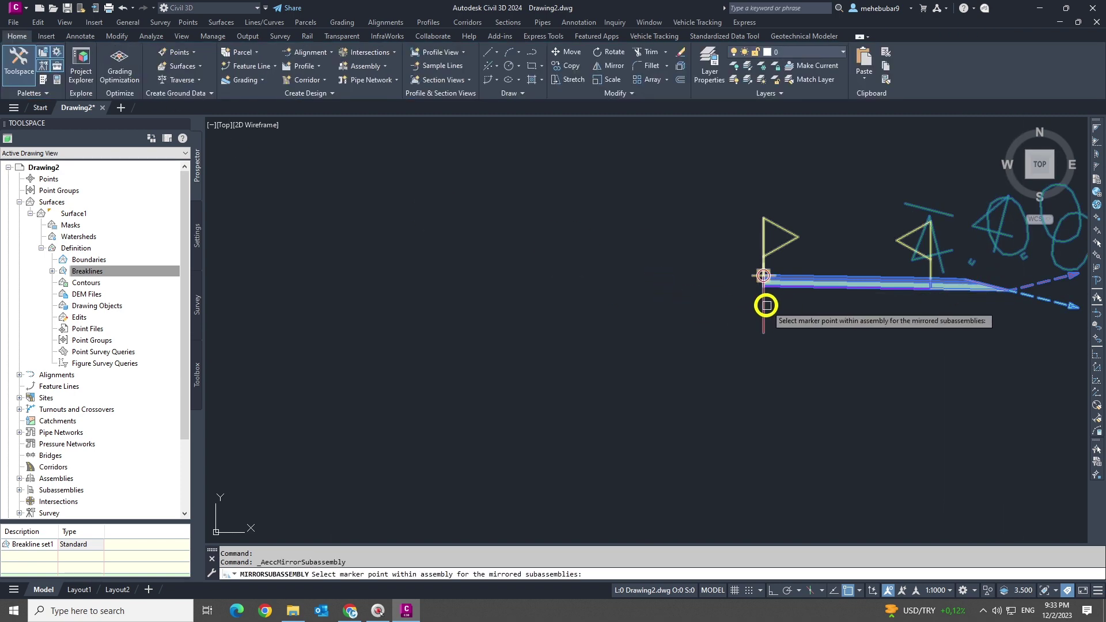
pyautogui.click(764, 281)
pyautogui.scroll(-3, 639, 328)
pyautogui.scroll(2, 634, 317)
pyautogui.press('Escape')
pyautogui.press('Escape')
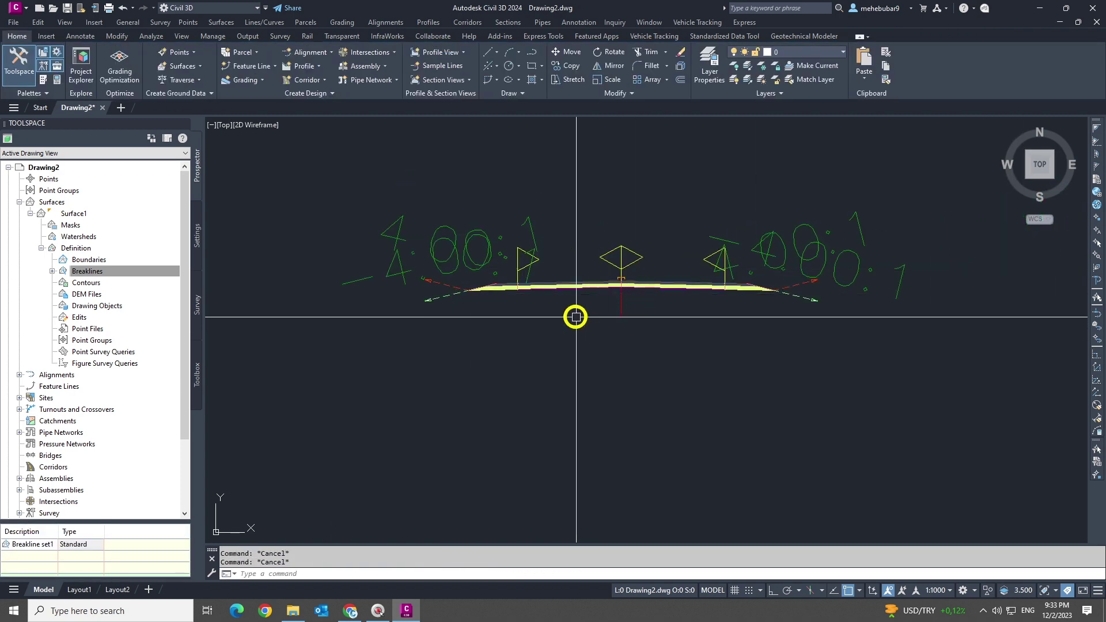
# Step: Collapse the drawing's Surfaces collection in the Prospector tree
pyautogui.scroll(-6, 637, 315)
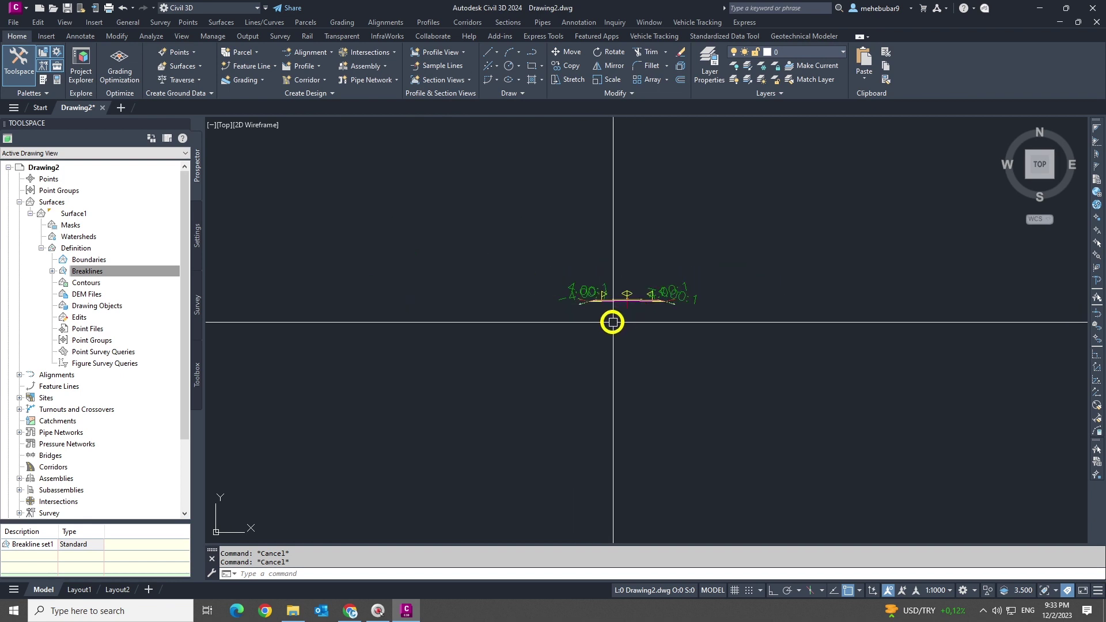
pyautogui.click(19, 202)
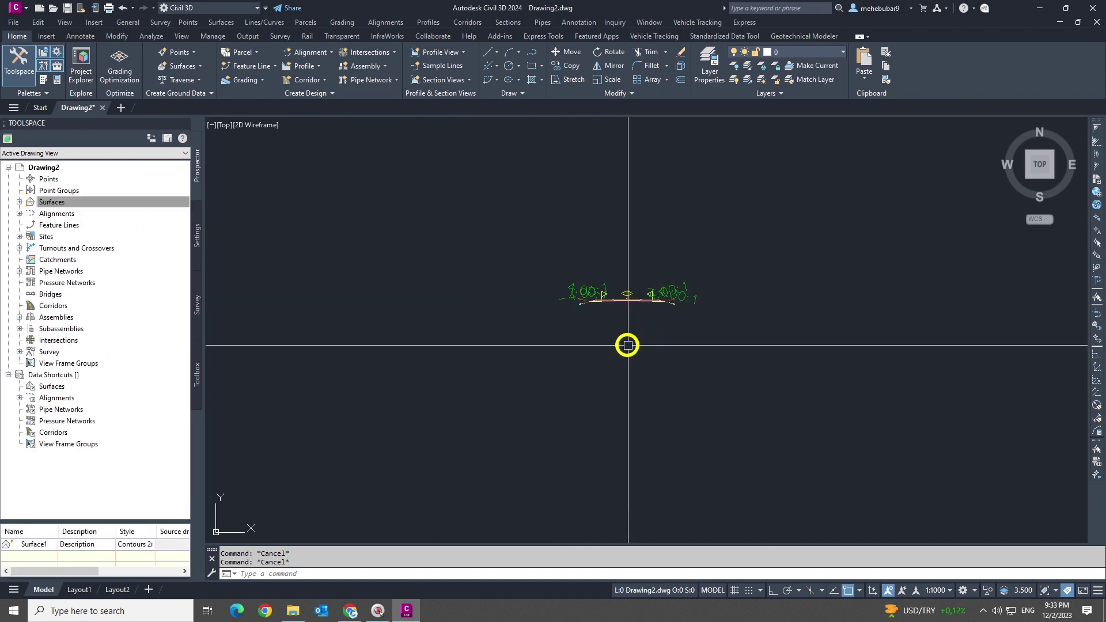
pyautogui.scroll(2, 640, 353)
pyautogui.moveTo(639, 353); pyautogui.dragTo(622, 295, button='middle')
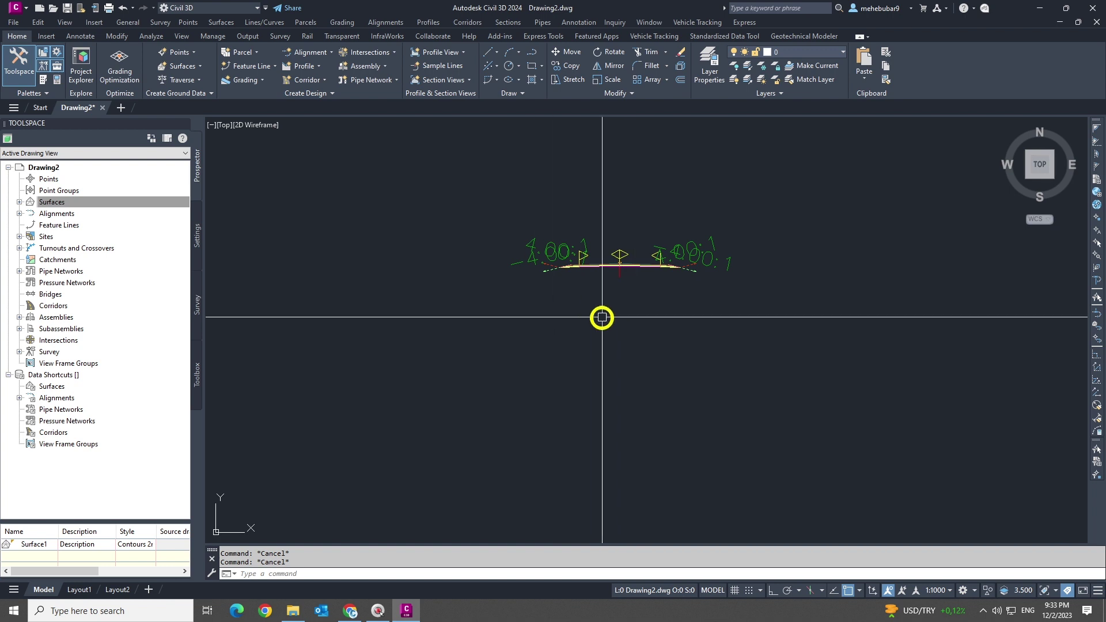
pyautogui.click(467, 26)
pyautogui.moveTo(508, 22)
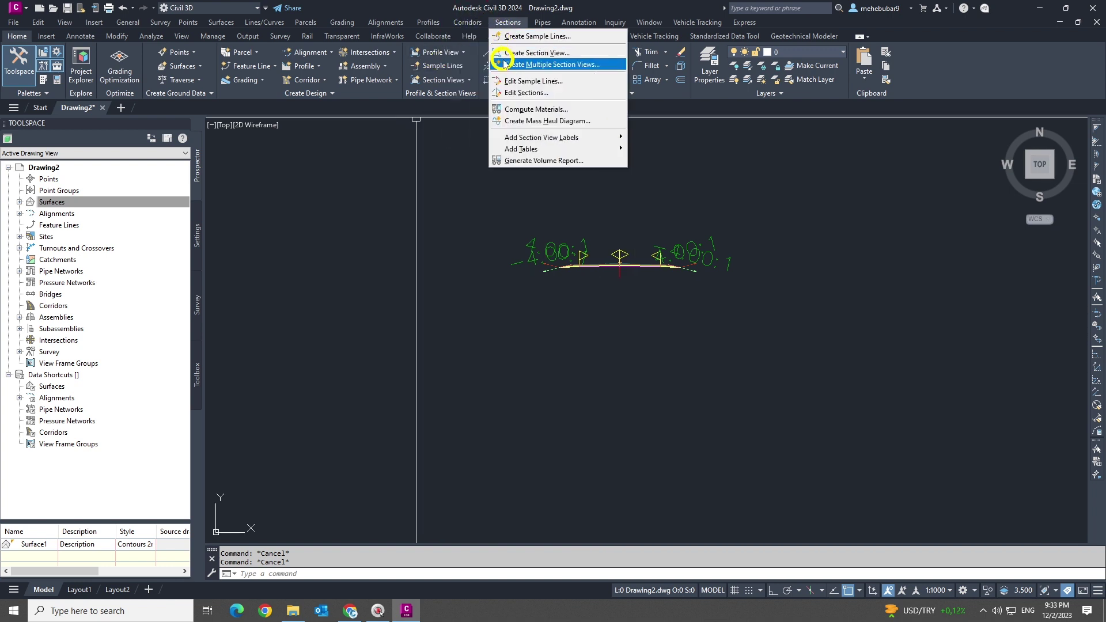
pyautogui.click(568, 309)
# Step: Copy the road assembly to an empty spot below the original
pyautogui.scroll(5, 630, 305)
pyautogui.click(618, 271)
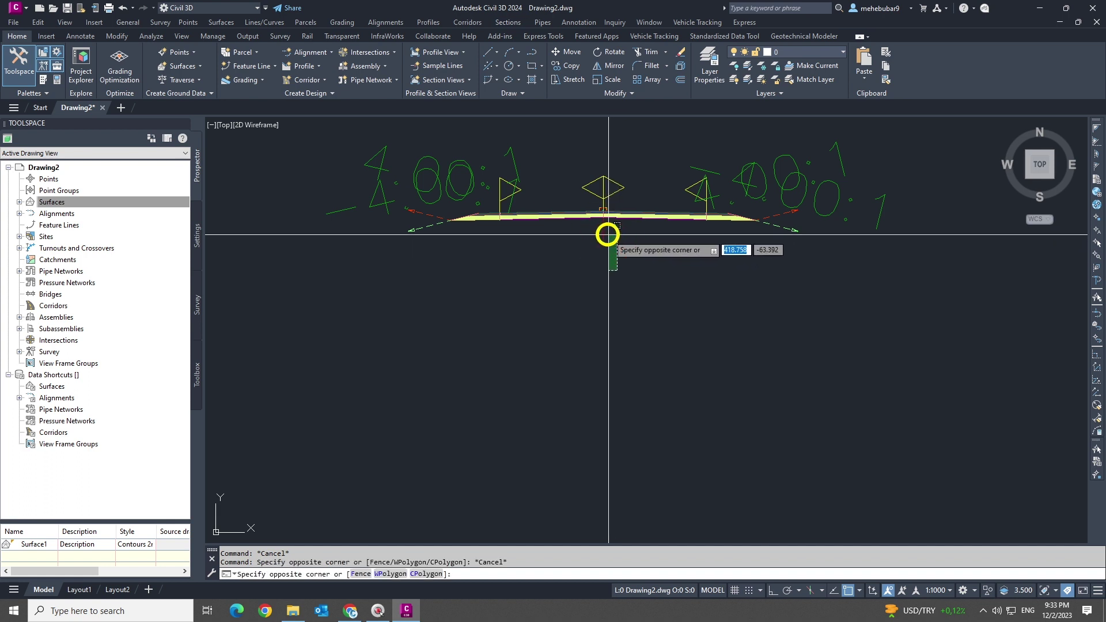
pyautogui.click(608, 235)
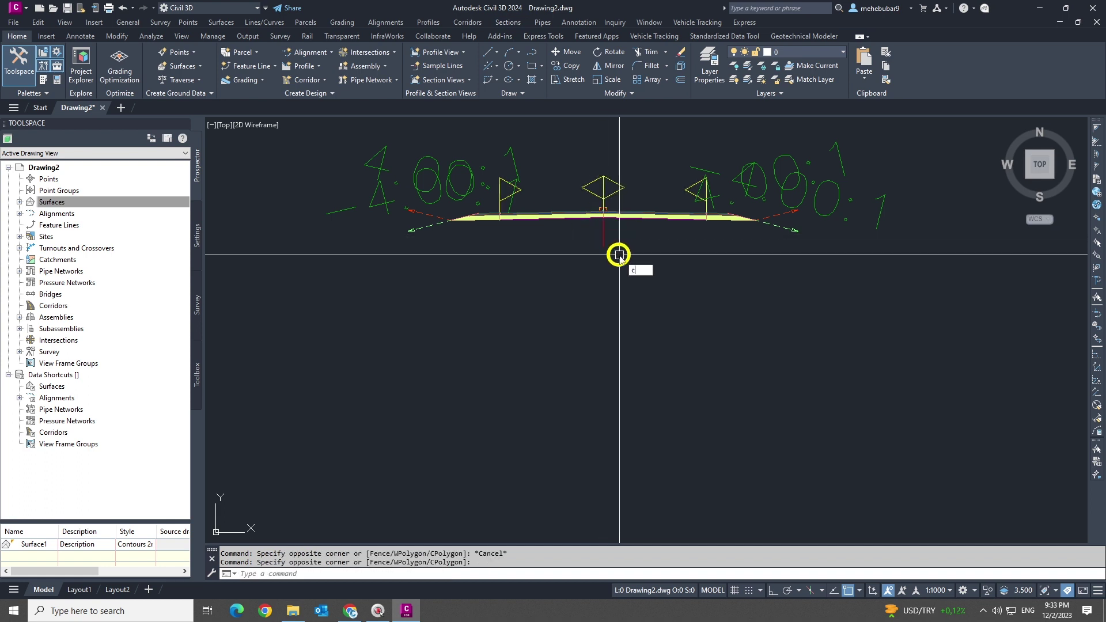
pyautogui.press('Return')
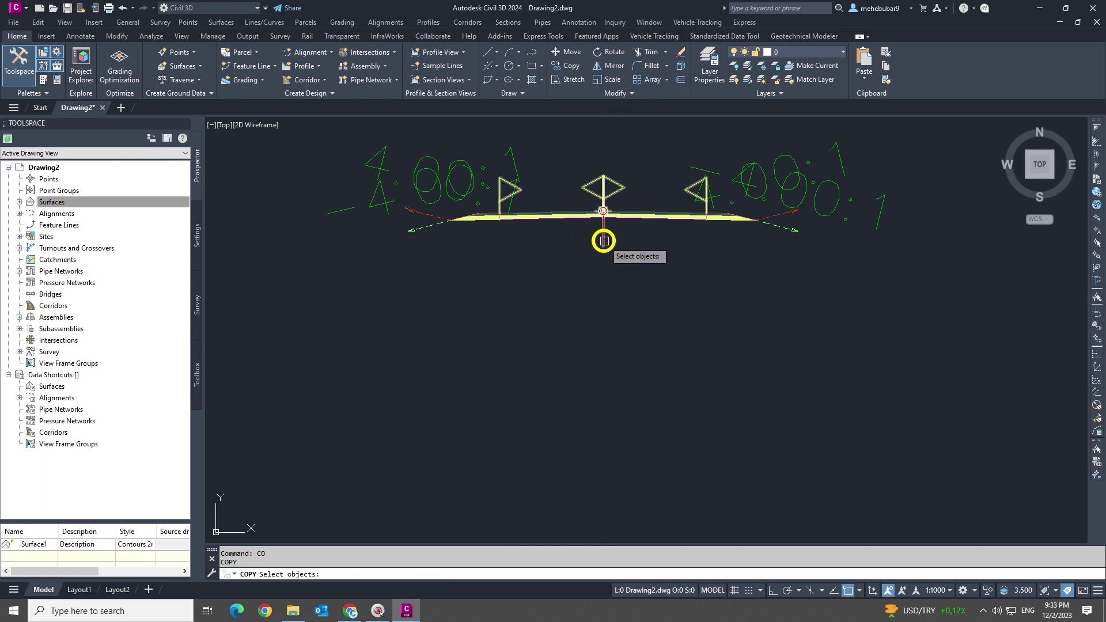
pyautogui.click(604, 241)
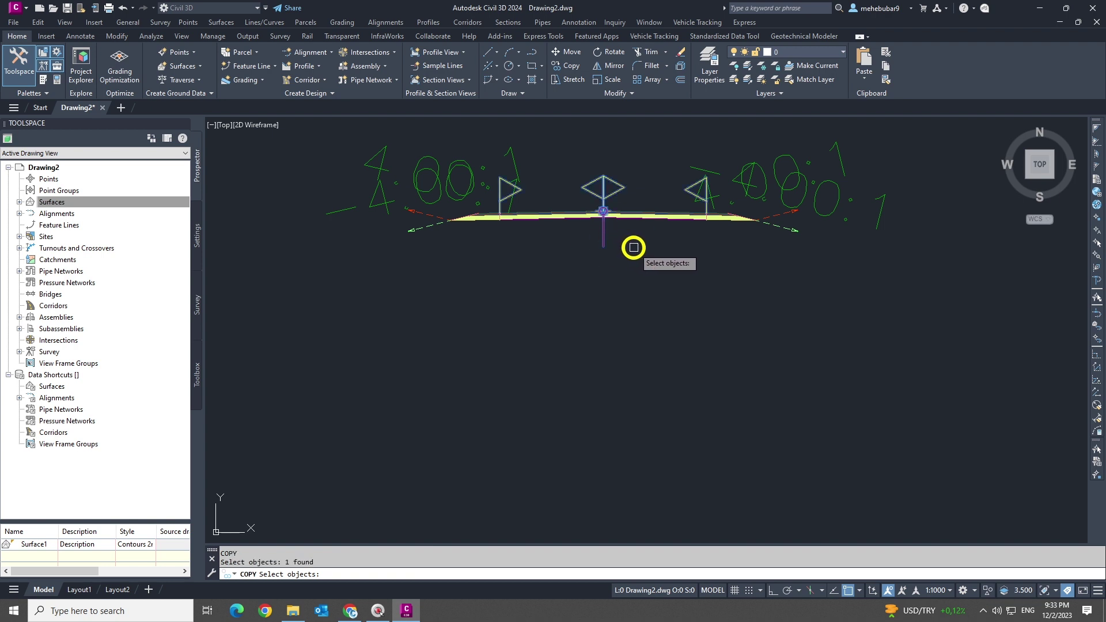
pyautogui.rightClick(636, 247)
pyautogui.click(641, 252)
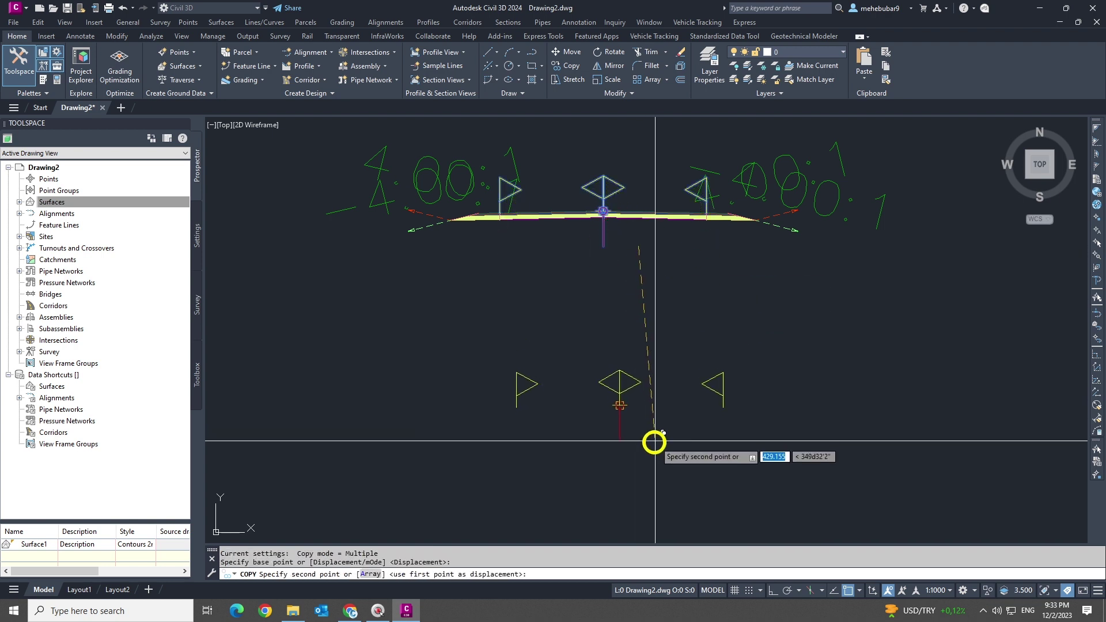
pyautogui.moveTo(642, 390); pyautogui.dragTo(641, 319, button='middle')
pyautogui.scroll(-2, 641, 320)
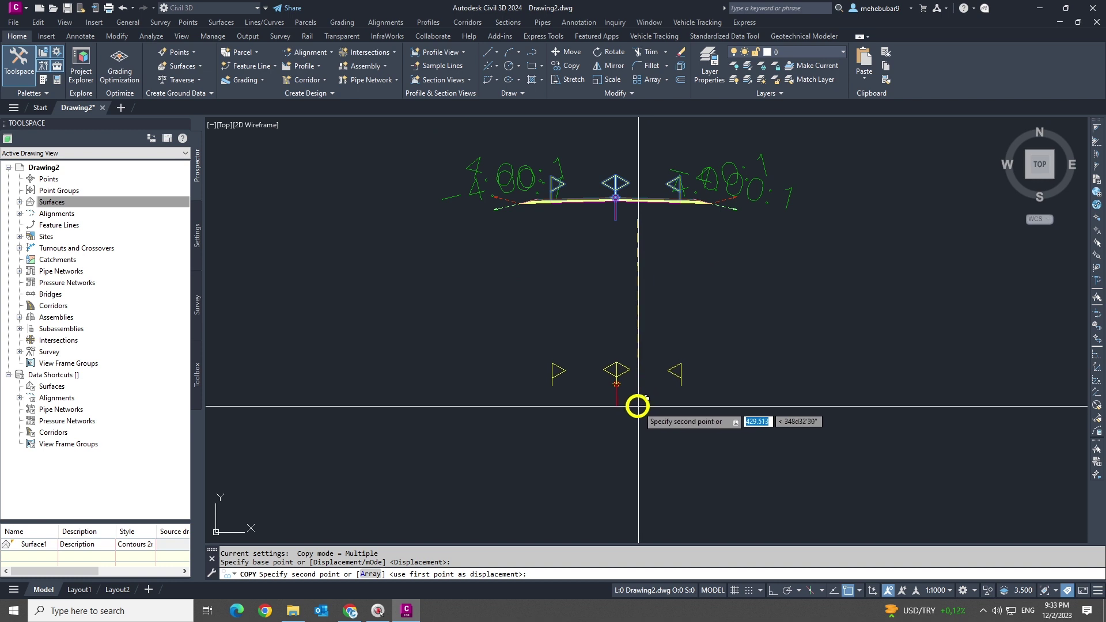
pyautogui.click(647, 416)
pyautogui.press('Escape')
pyautogui.press('Escape')
# Step: Erase the left and right daylight subassemblies from the copied assembly
pyautogui.scroll(5, 638, 420)
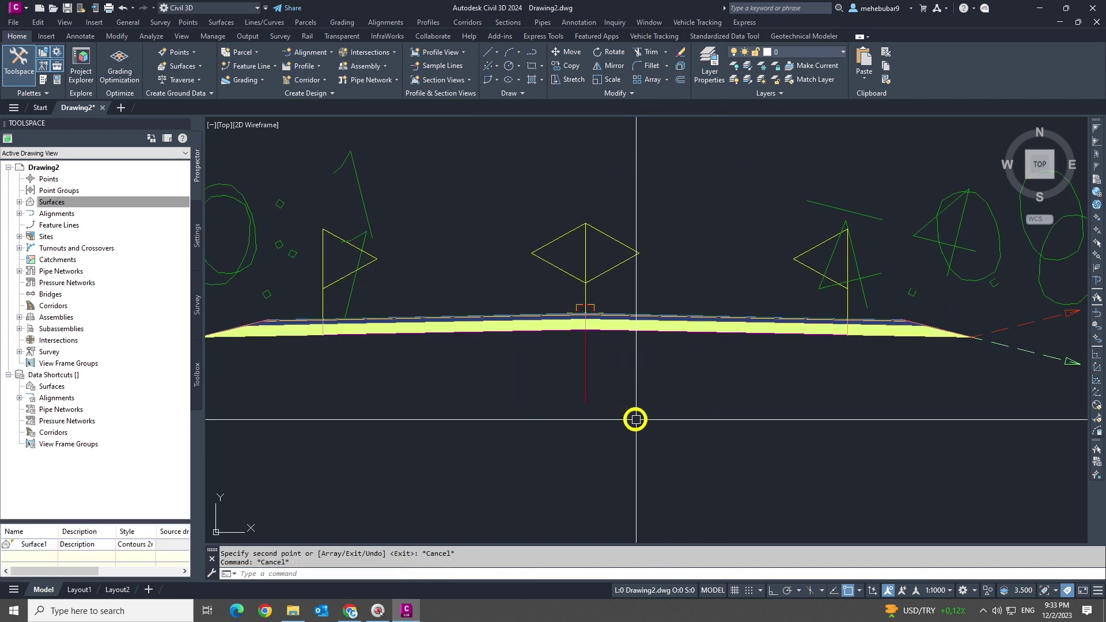
pyautogui.scroll(-2, 648, 371)
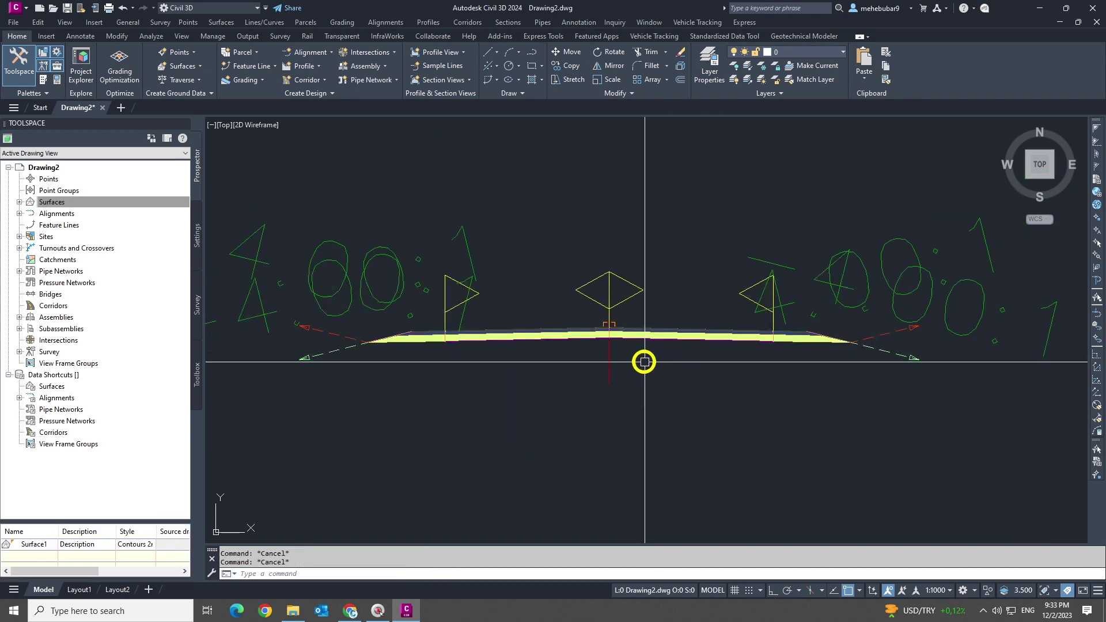
pyautogui.write('E')
pyautogui.press('Return')
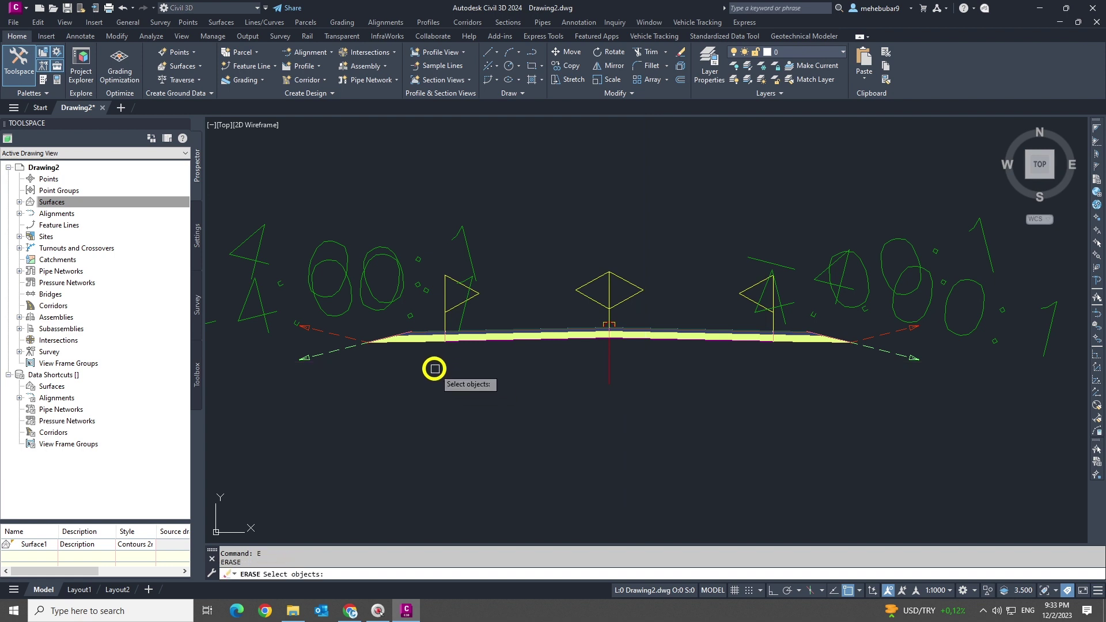
pyautogui.click(348, 348)
pyautogui.click(908, 362)
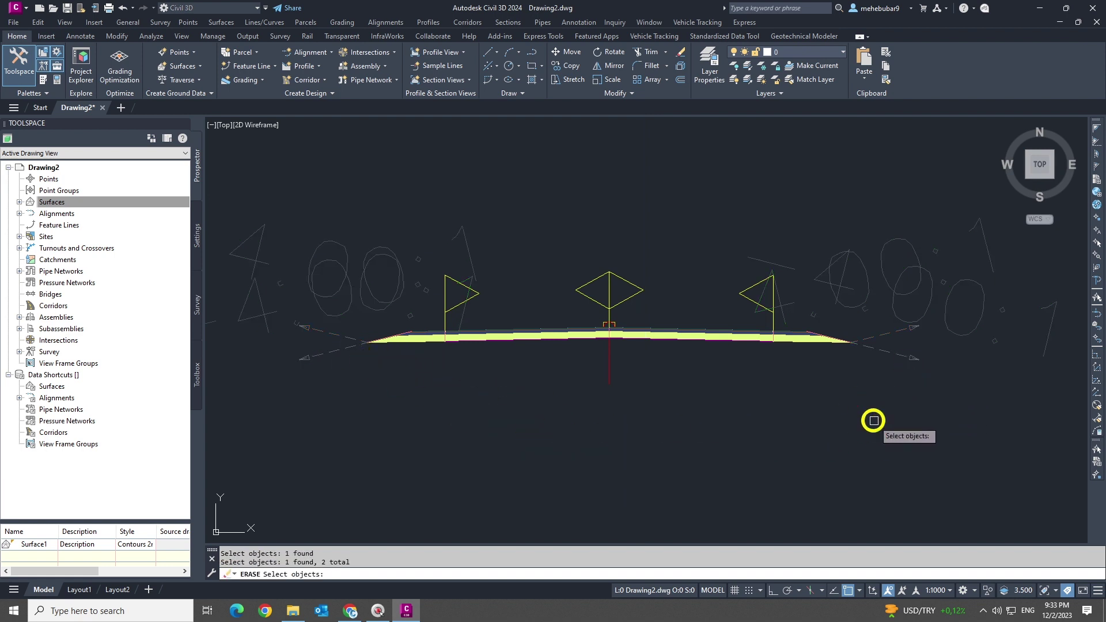
pyautogui.press('Return')
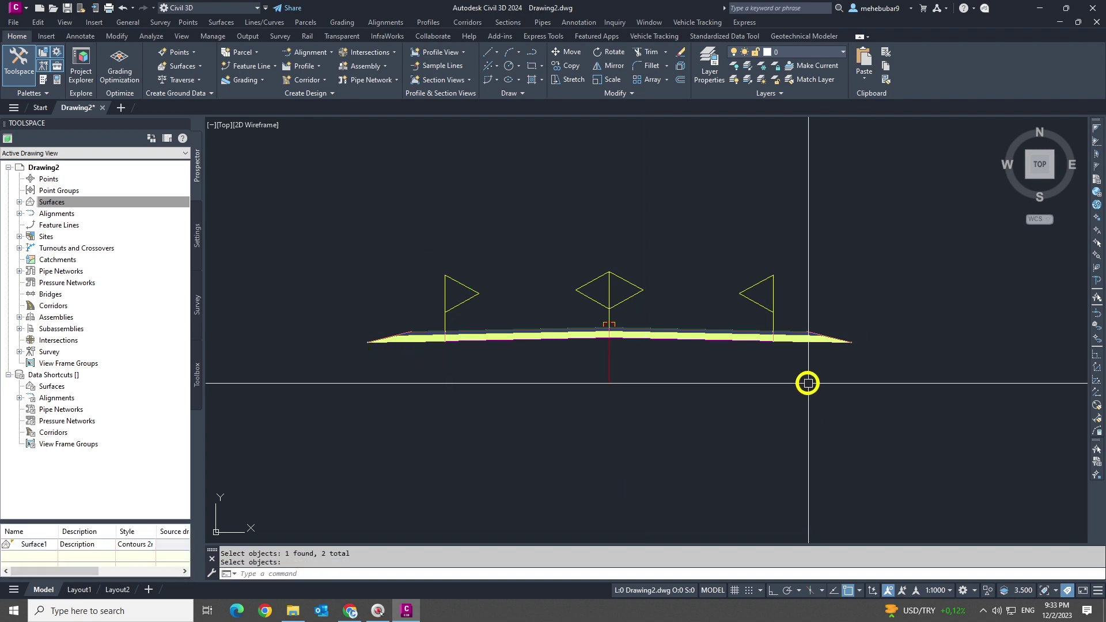
pyautogui.press('Return')
# Step: Set the daylight slope of the copied assembly's right ShoulderExtendAll subassembly to 0.00:1
pyautogui.click(813, 343)
pyautogui.rightClick(815, 369)
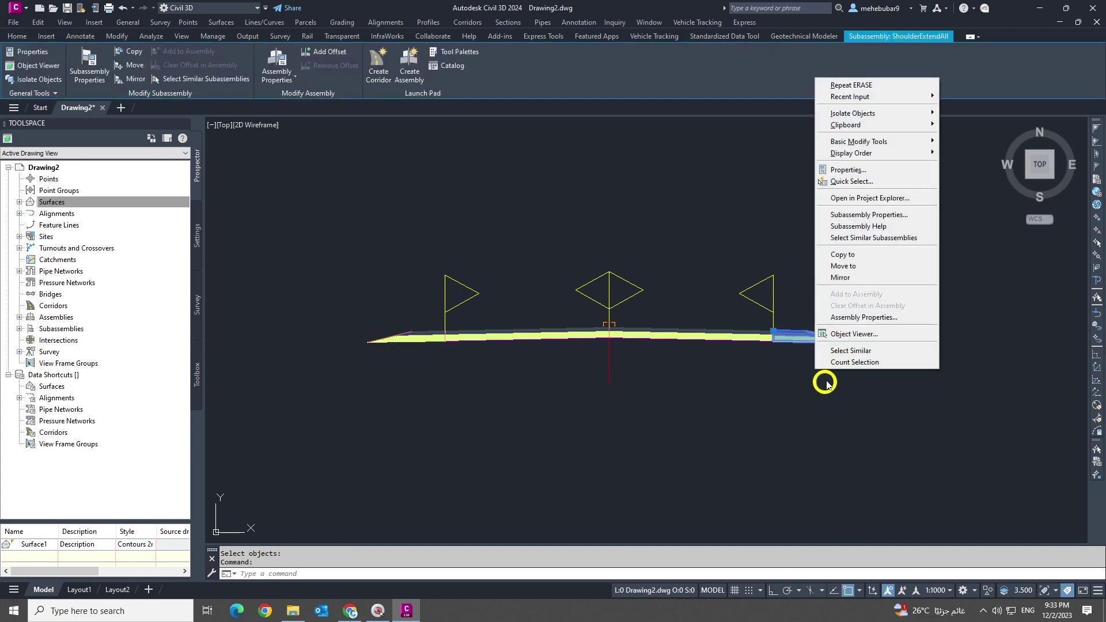
pyautogui.click(855, 172)
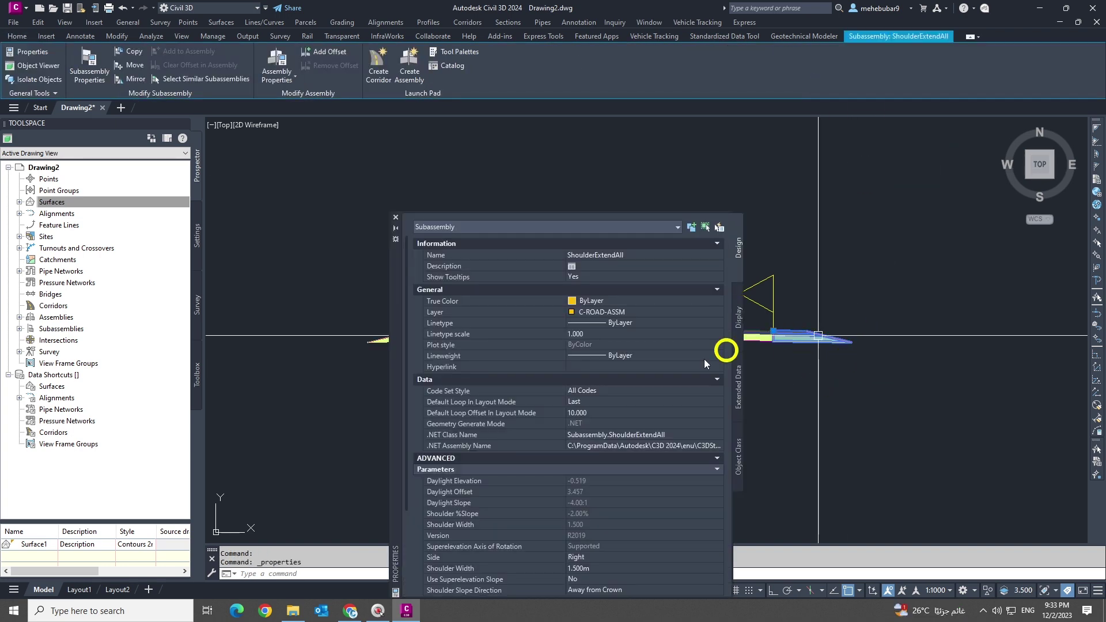
pyautogui.scroll(-3, 628, 465)
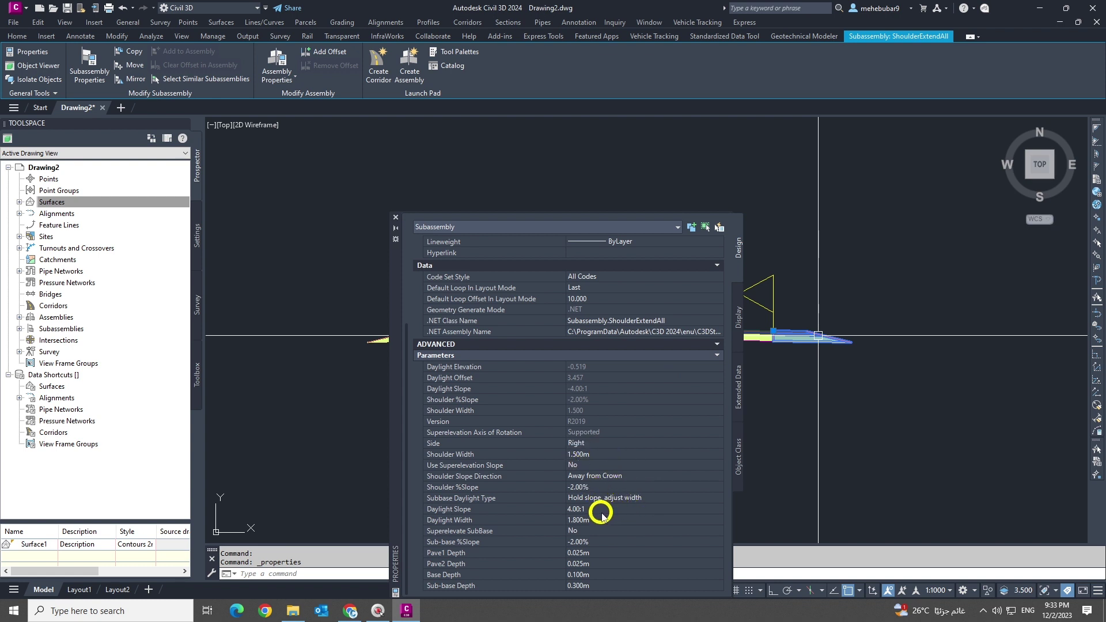
pyautogui.click(566, 510)
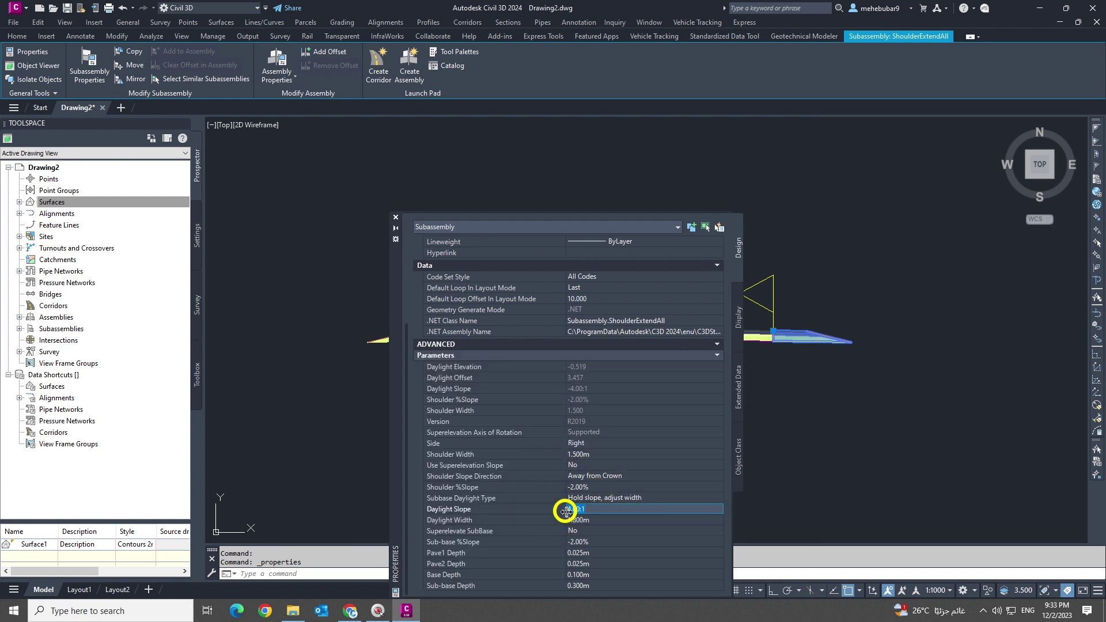
pyautogui.click(614, 522)
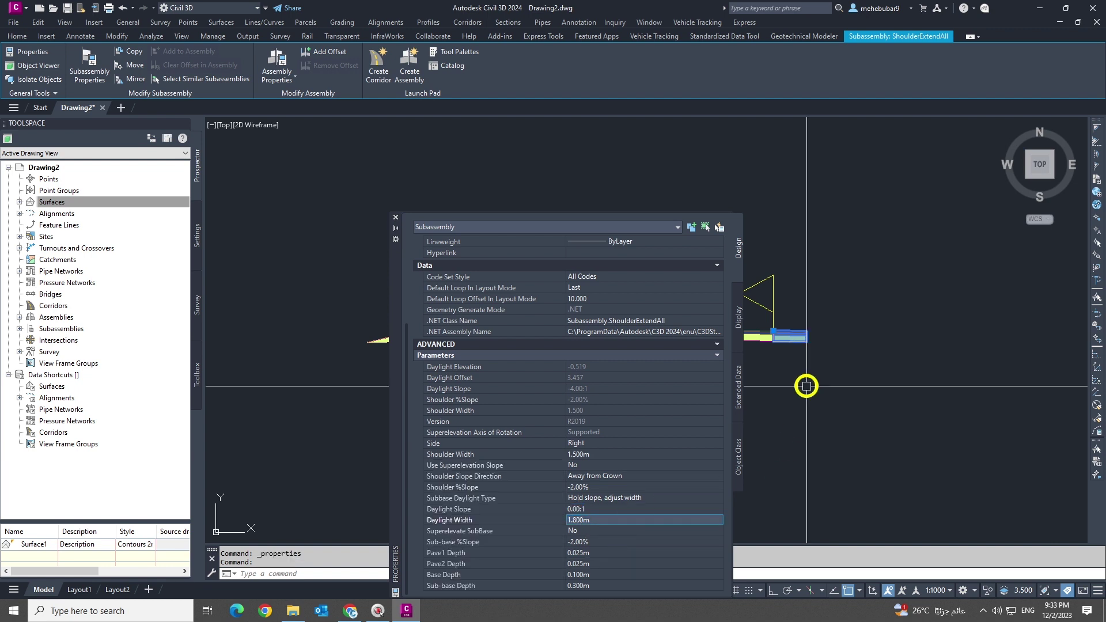
pyautogui.scroll(-5, 918, 322)
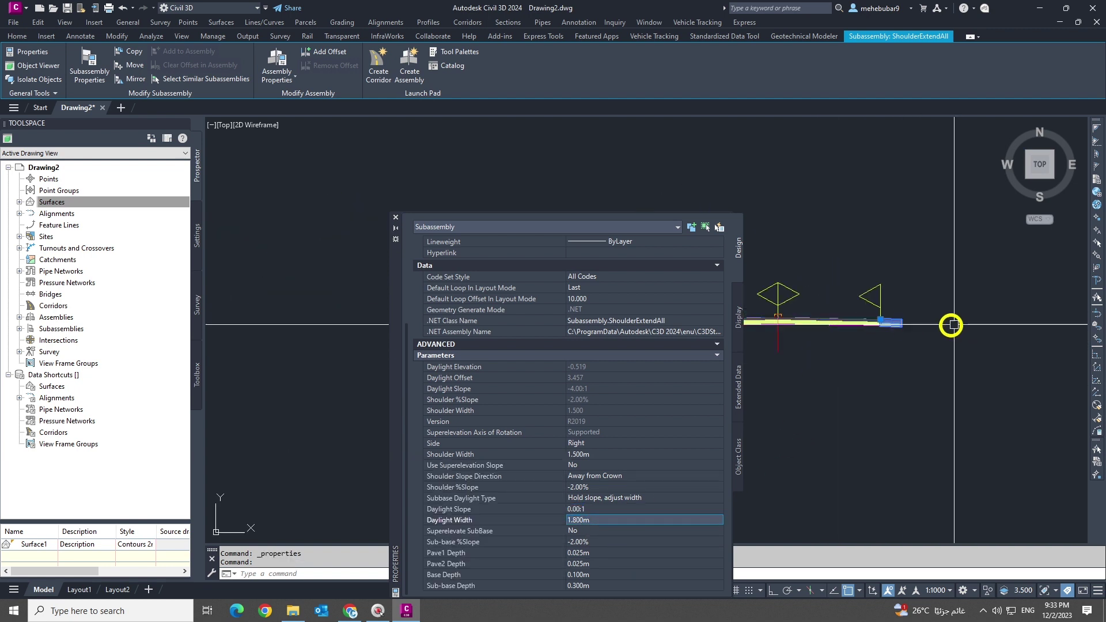
pyautogui.scroll(2, 833, 334)
pyautogui.press('Escape')
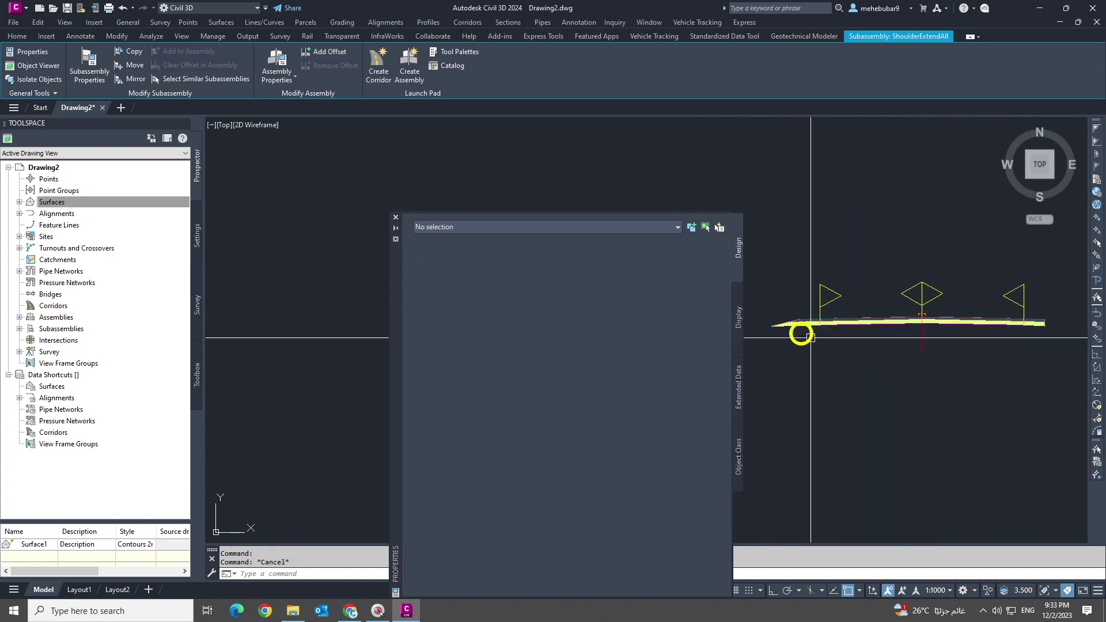
pyautogui.click(798, 324)
pyautogui.scroll(-3, 625, 495)
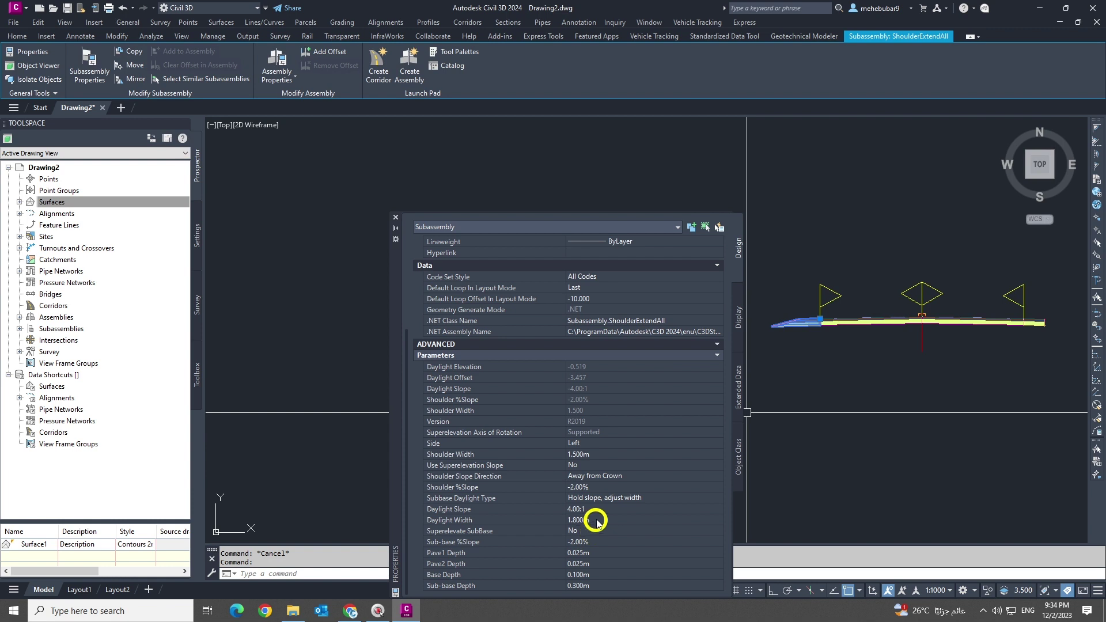
pyautogui.click(569, 510)
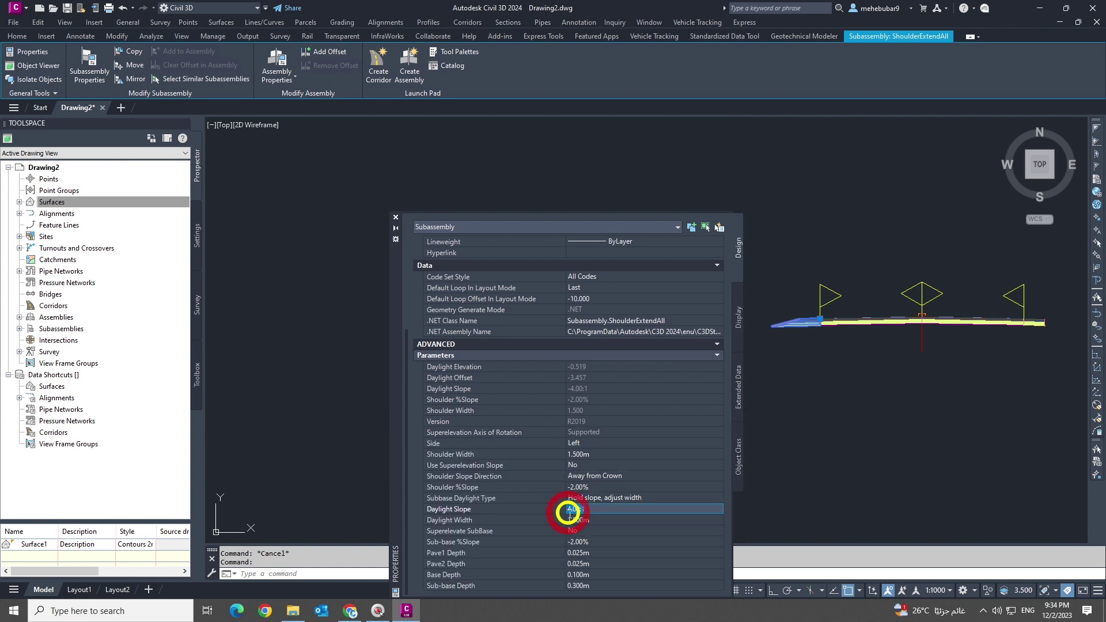
pyautogui.click(396, 217)
pyautogui.press('Escape')
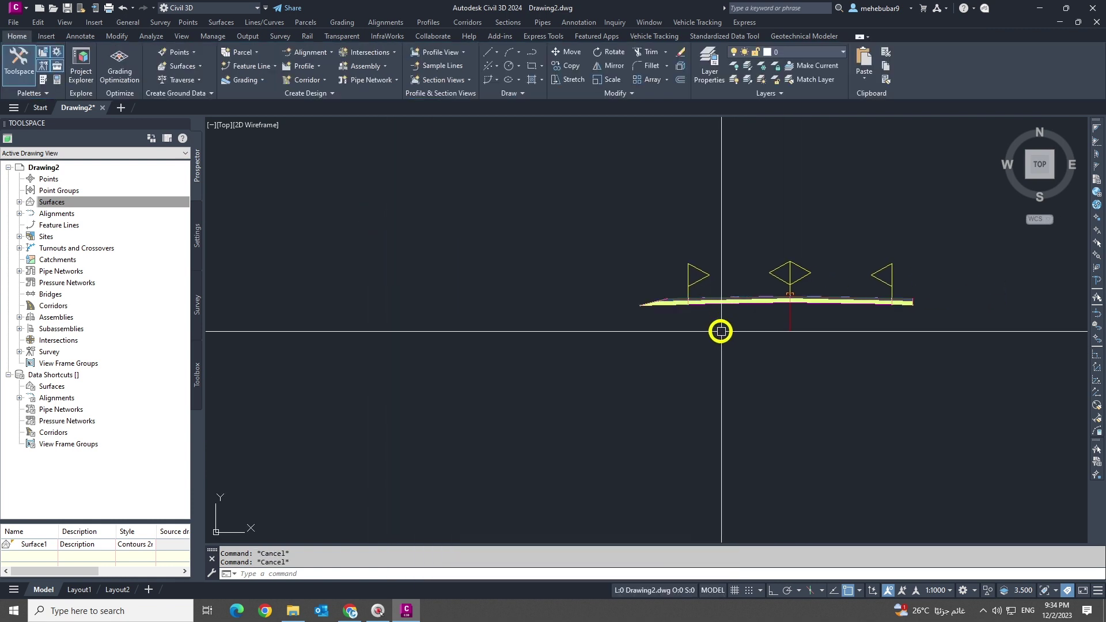
# Step: Erase the left and right shoulder subassemblies from the copied assembly, leaving only its two lanes
pyautogui.write('e')
pyautogui.press('Return')
pyautogui.click(669, 306)
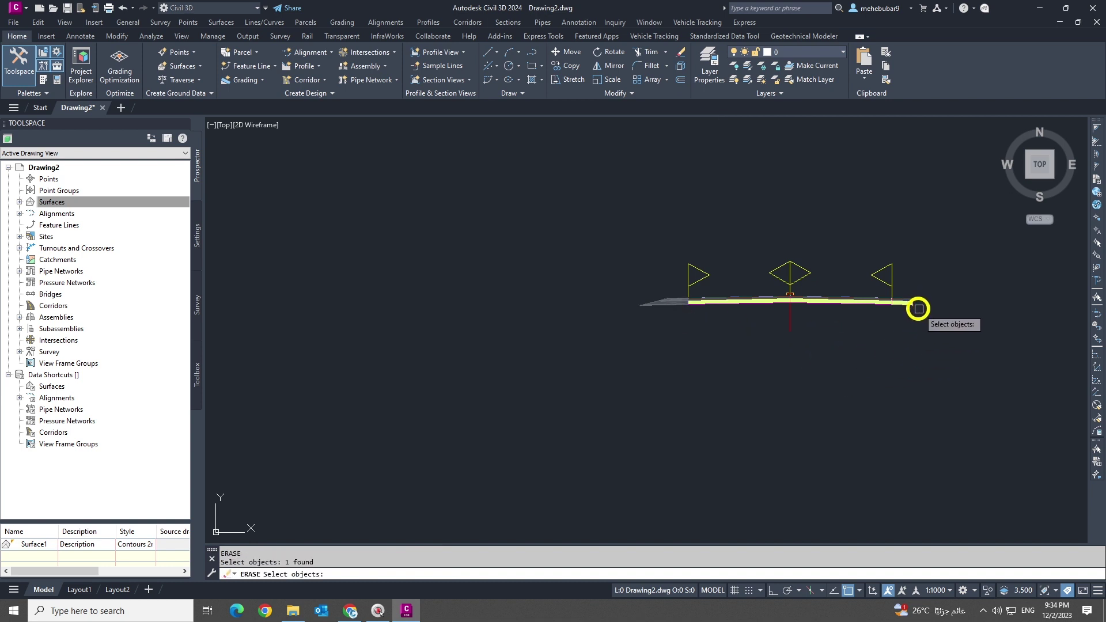
pyautogui.scroll(4, 919, 323)
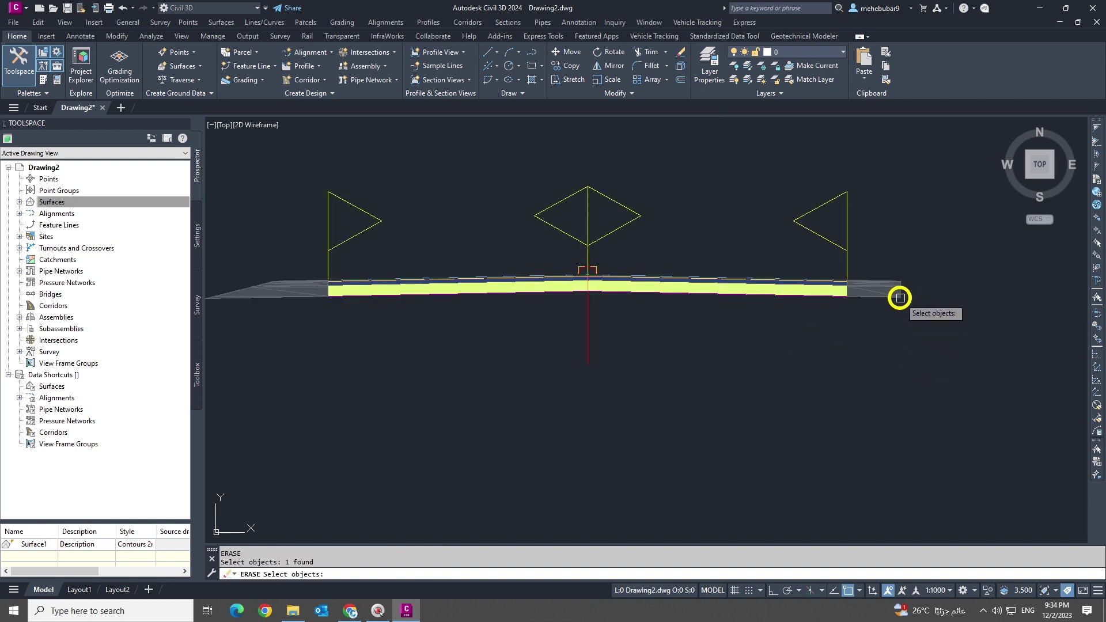
pyautogui.click(933, 346)
pyautogui.press('Escape')
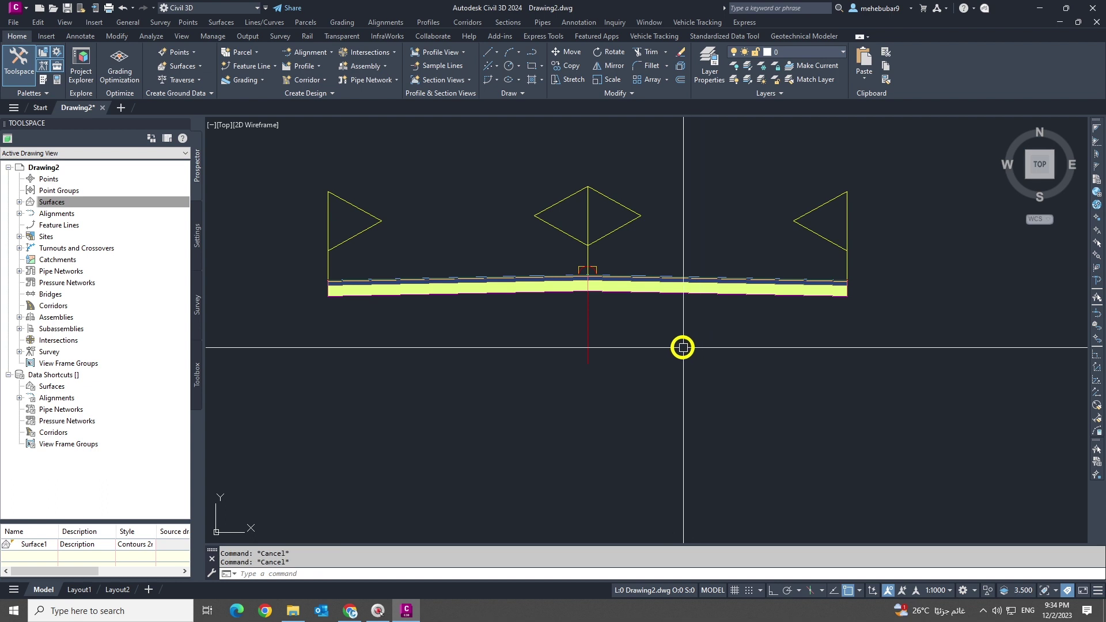
# Step: Set the Pave1 depth of the copied assembly's left LaneSuperelevationAOR subassembly to 0.050 m
pyautogui.click(518, 288)
pyautogui.rightClick(441, 327)
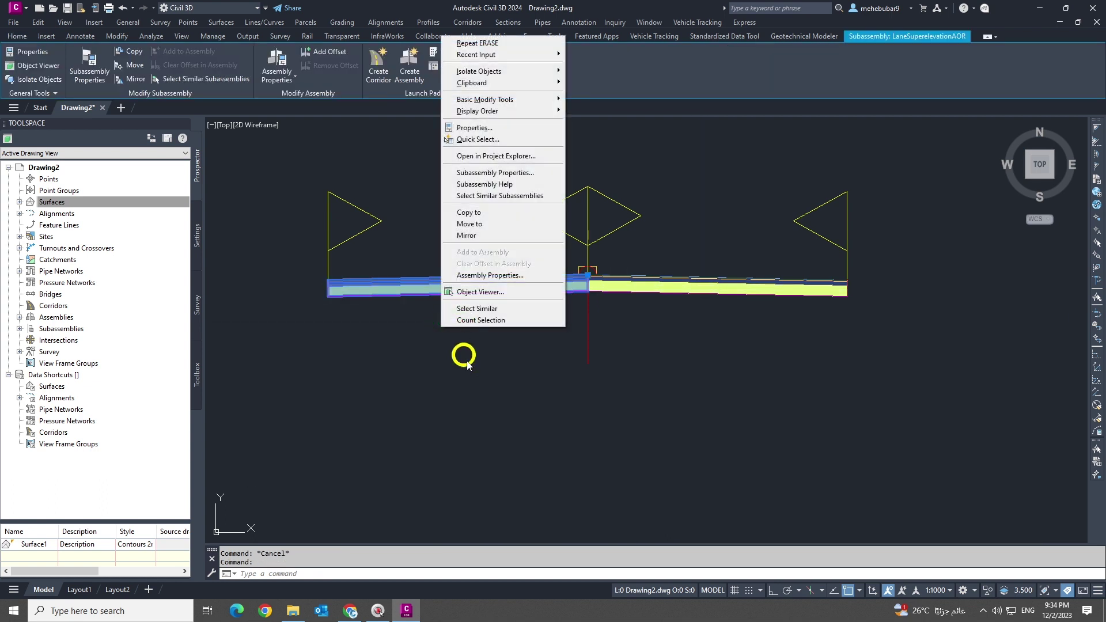
pyautogui.click(474, 128)
pyautogui.scroll(-2, 621, 539)
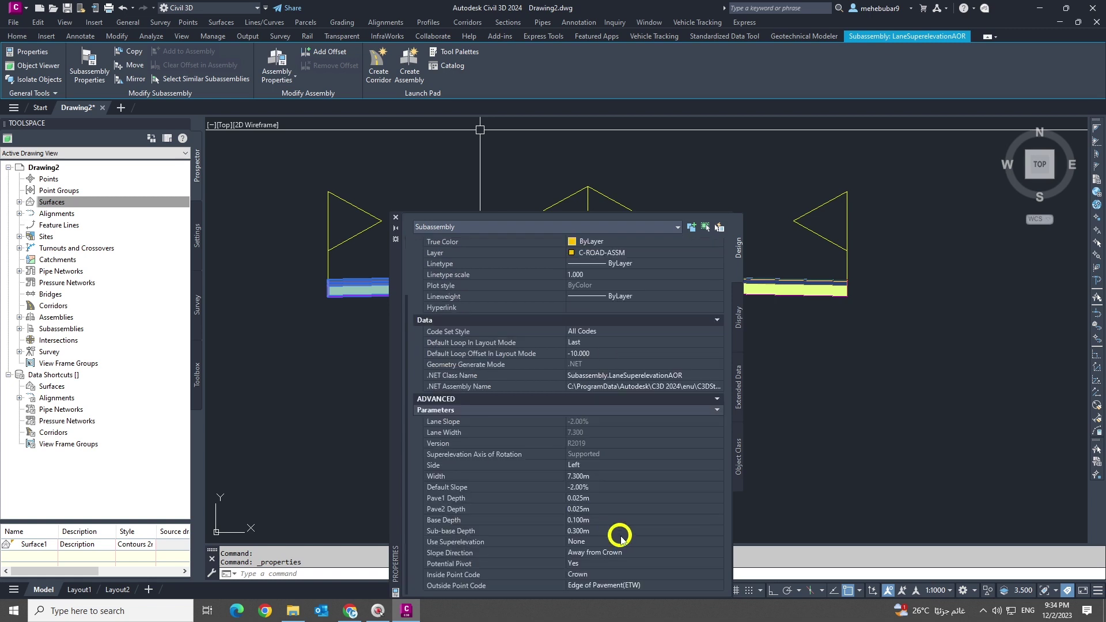
pyautogui.click(605, 501)
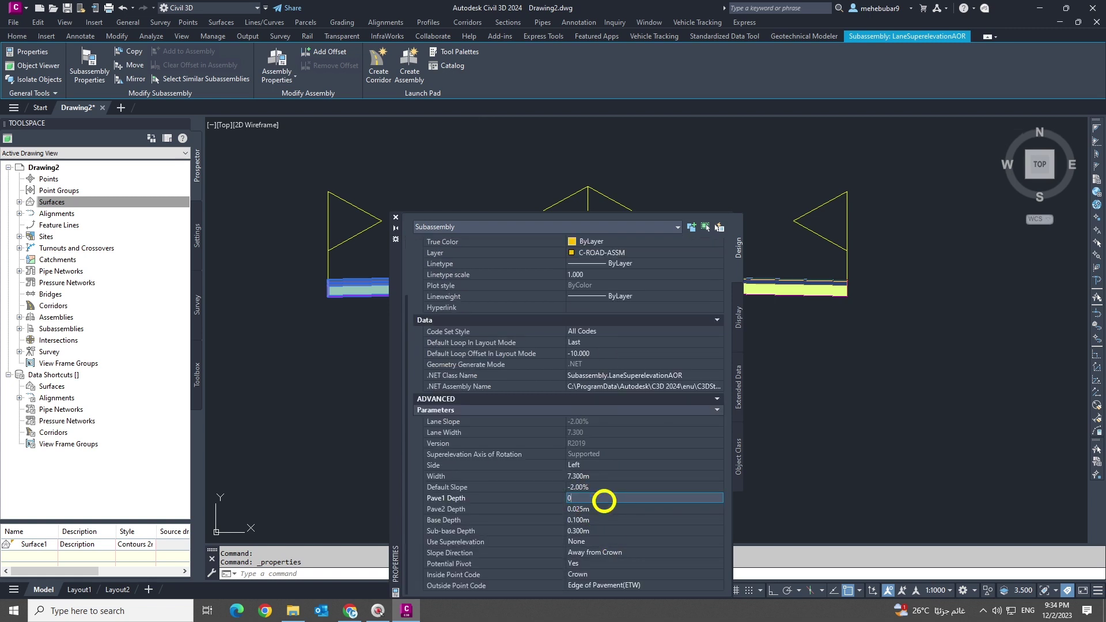
# Step: Set the left lane's Pave2, base and sub-base depths to 0 m and close its properties
pyautogui.click(606, 510)
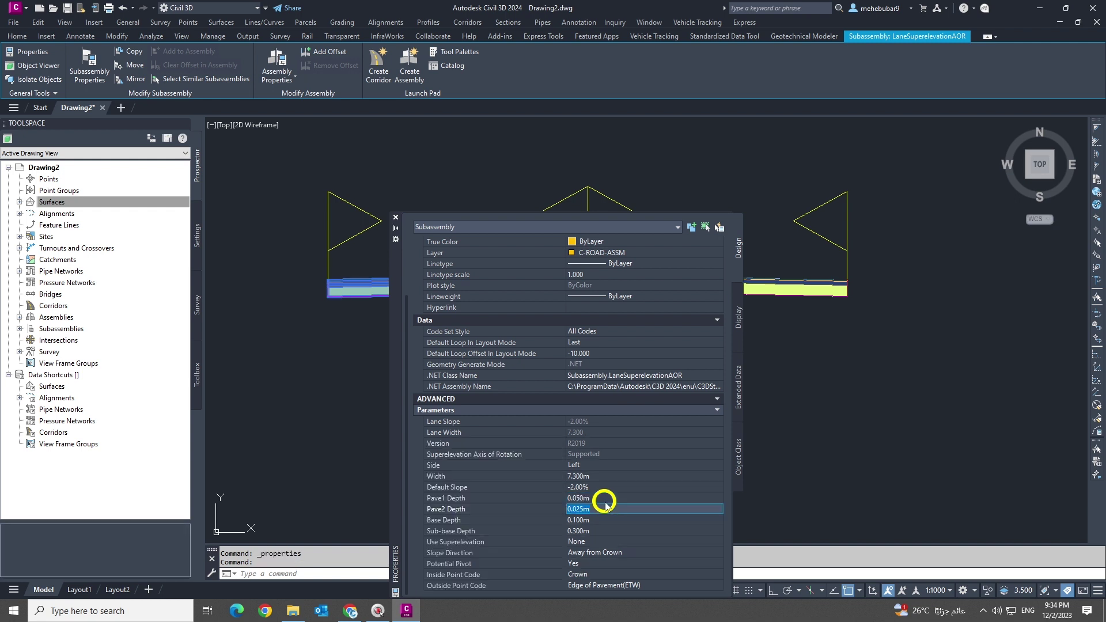
pyautogui.press('Tab')
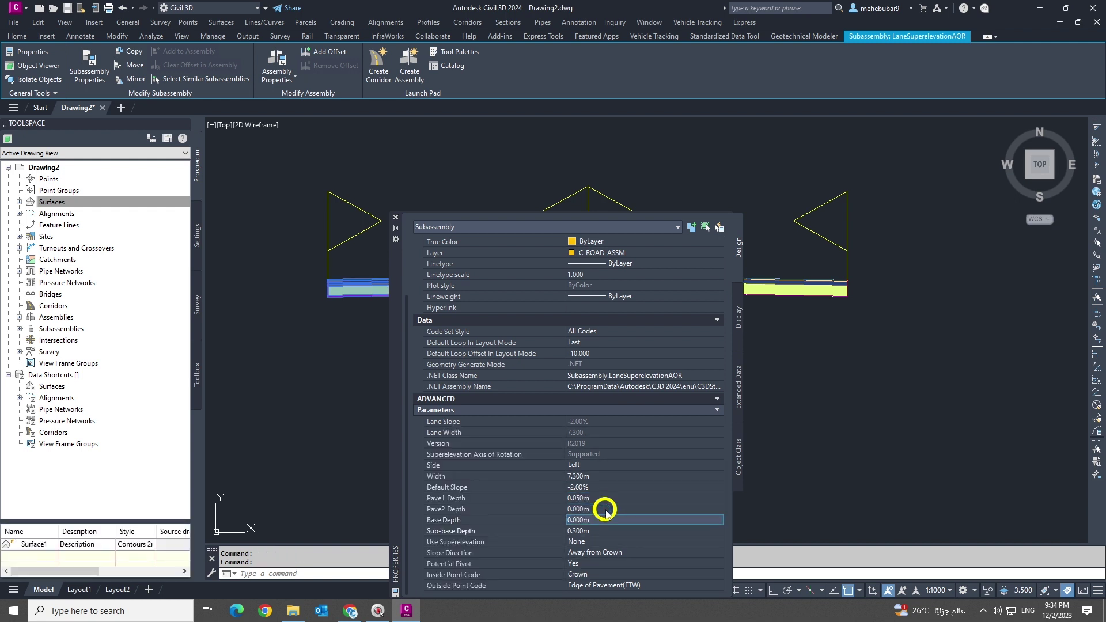
pyautogui.write('0')
pyautogui.press('Tab')
pyautogui.write('0')
pyautogui.press('Tab')
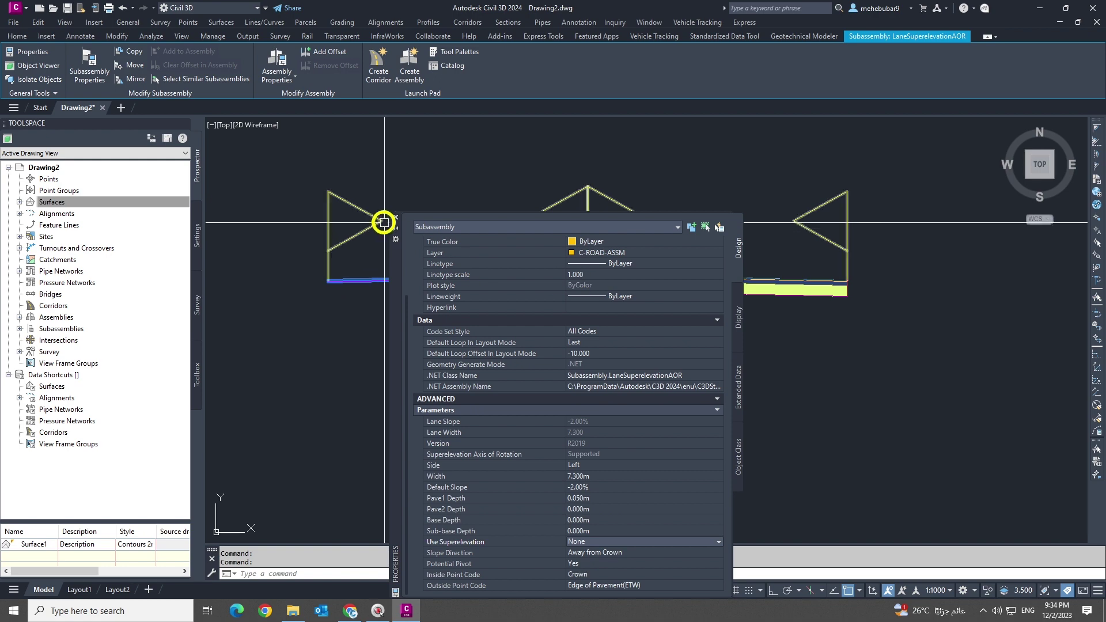
pyautogui.click(394, 217)
pyautogui.press('Escape')
pyautogui.press('Escape')
# Step: Erase the copied assembly's right lane and mirror the thin left lane about the assembly marker to replace it
pyautogui.click(631, 294)
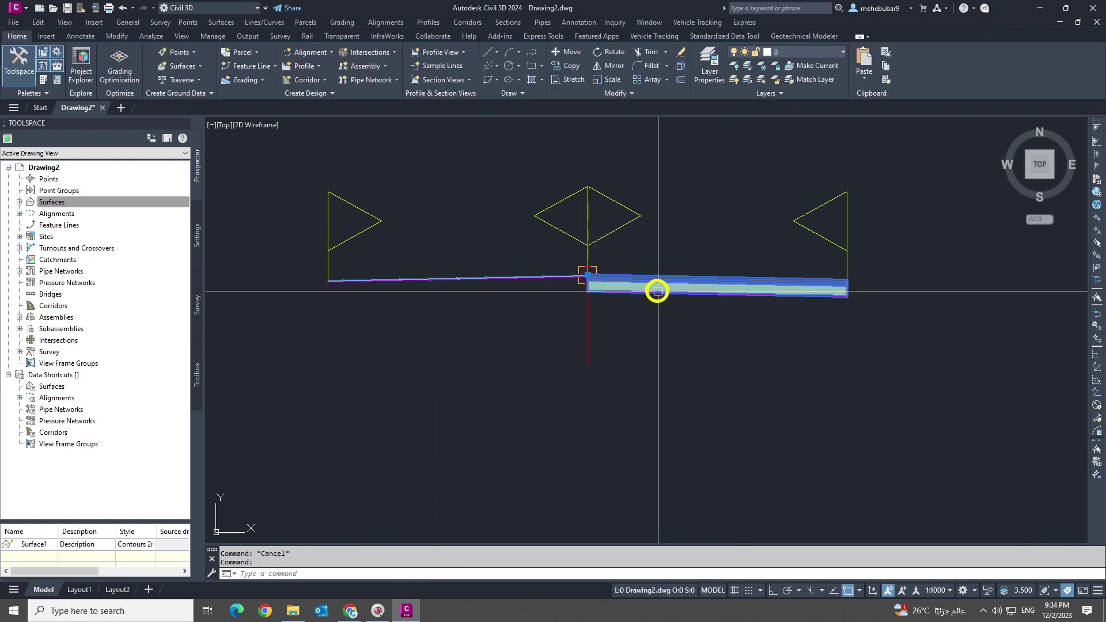
pyautogui.press('Delete')
pyautogui.click(508, 290)
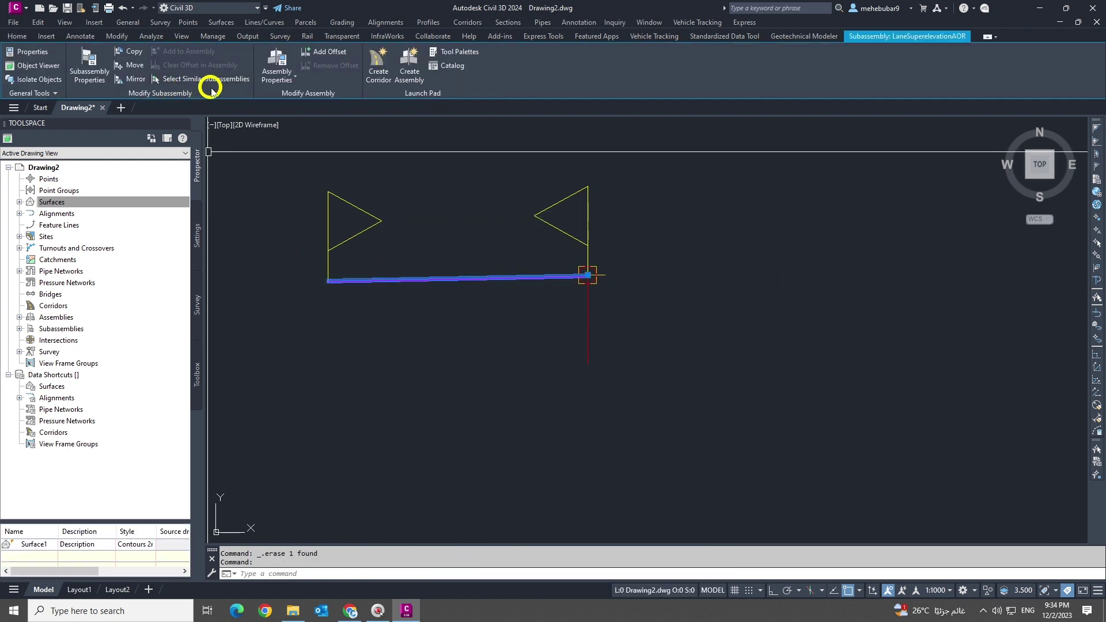
pyautogui.click(136, 79)
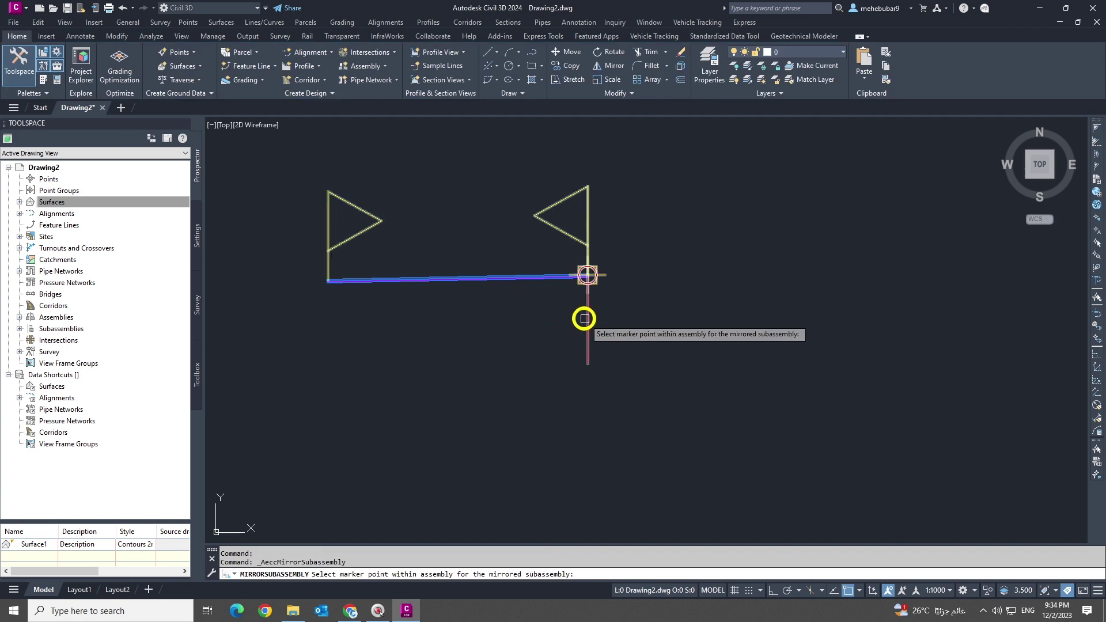
pyautogui.press('Escape')
pyautogui.press('Escape')
pyautogui.scroll(6, 651, 309)
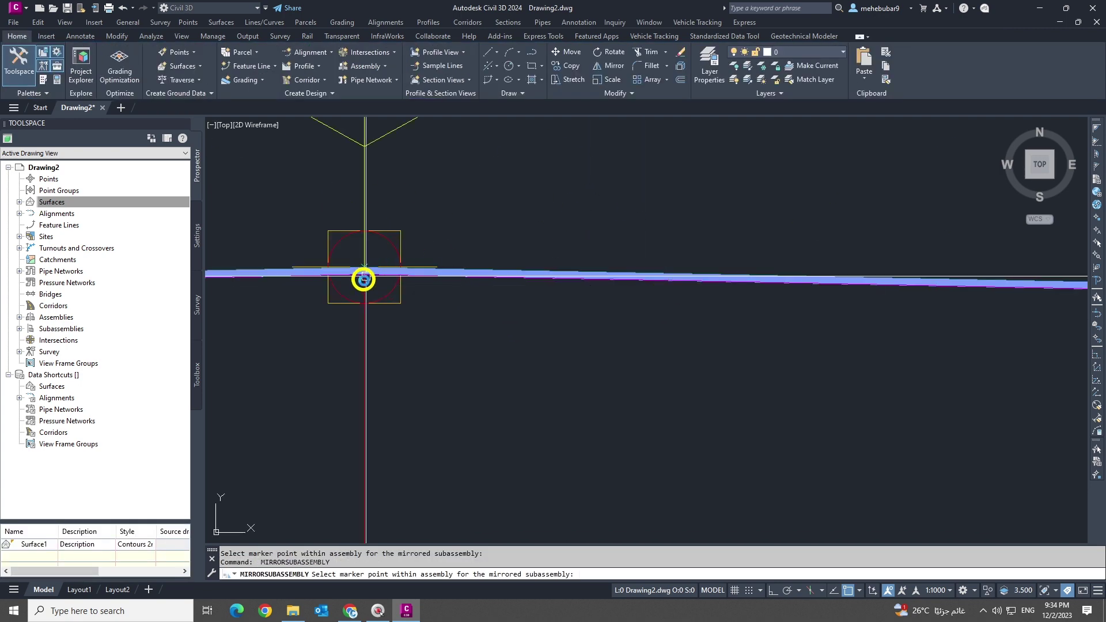
pyautogui.scroll(-4, 536, 288)
pyautogui.scroll(-2, 680, 288)
pyautogui.scroll(2, 267, 279)
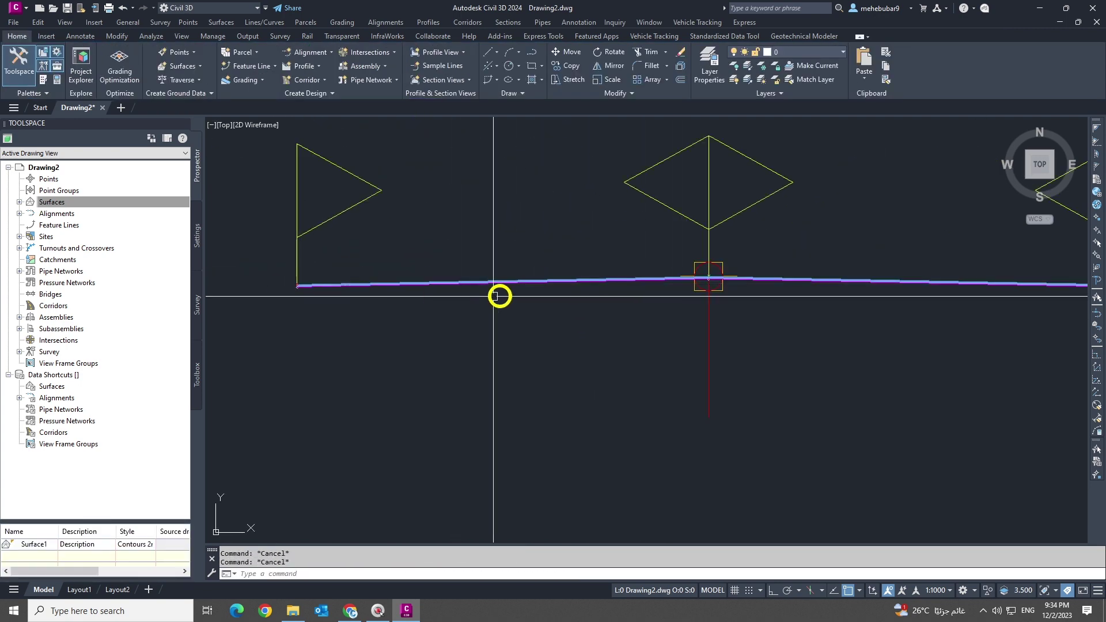
pyautogui.scroll(3, 596, 310)
pyautogui.scroll(-3, 592, 310)
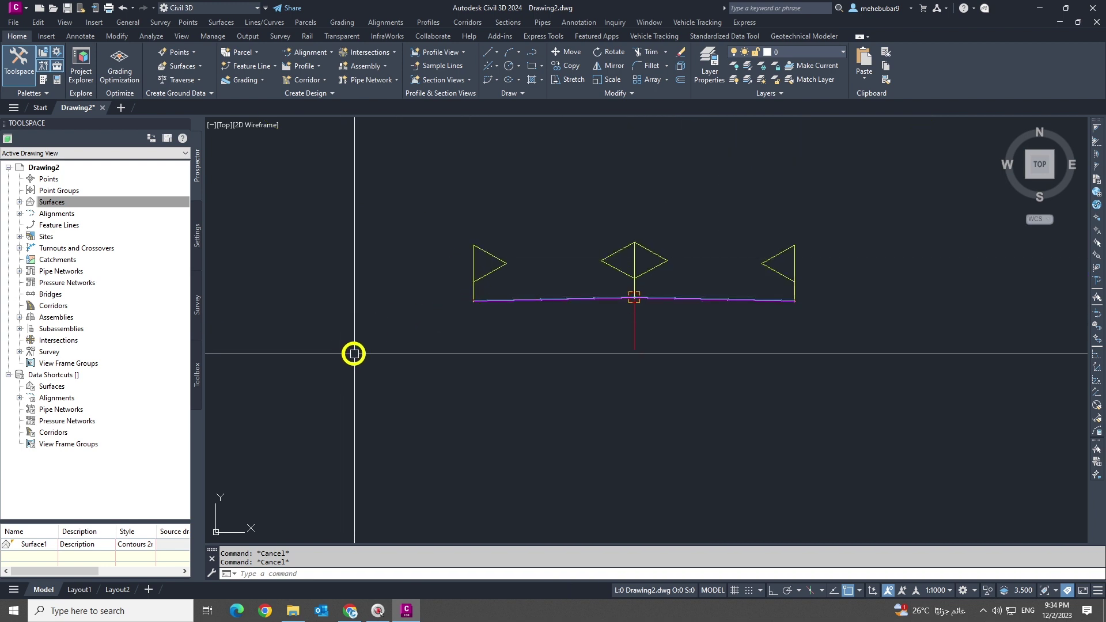
# Step: Attach a BridgeBoxGirder1 subassembly from the Bridge set to the lanes-only assembly's centre marker and close the tool and properties windows
pyautogui.hotkey('ctrl', '3')
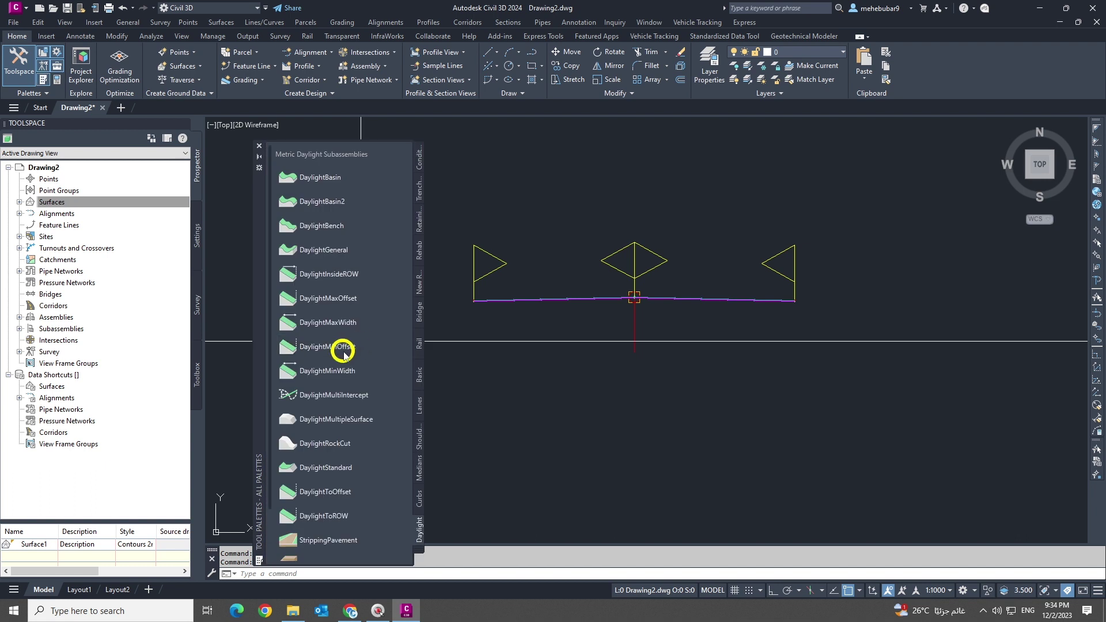
pyautogui.click(420, 321)
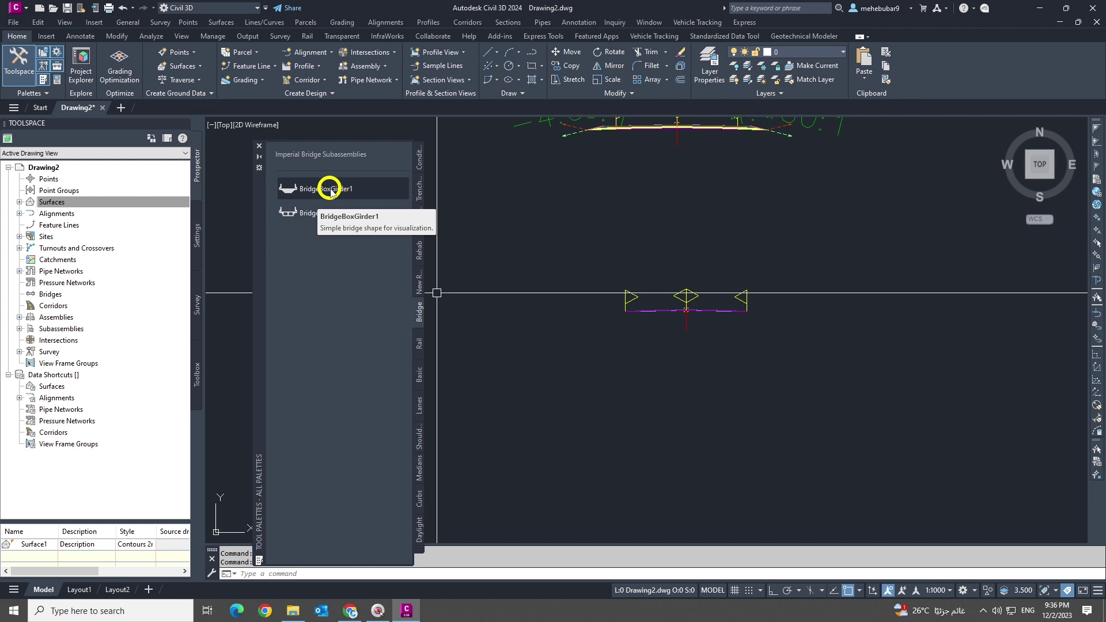
pyautogui.click(332, 190)
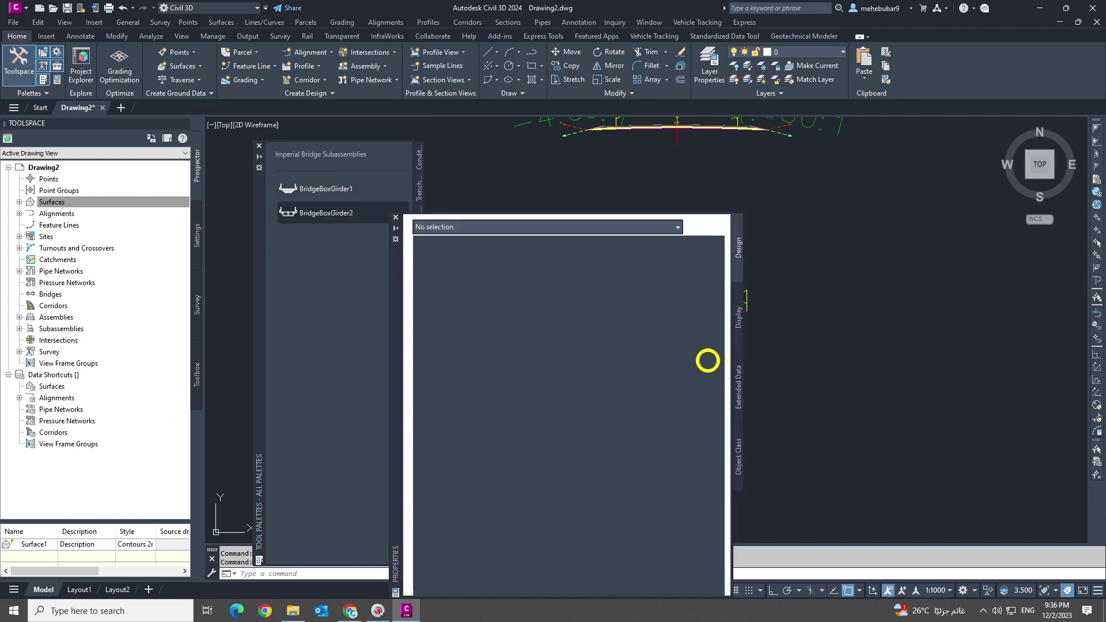
pyautogui.scroll(-2, 945, 318)
pyautogui.scroll(4, 766, 314)
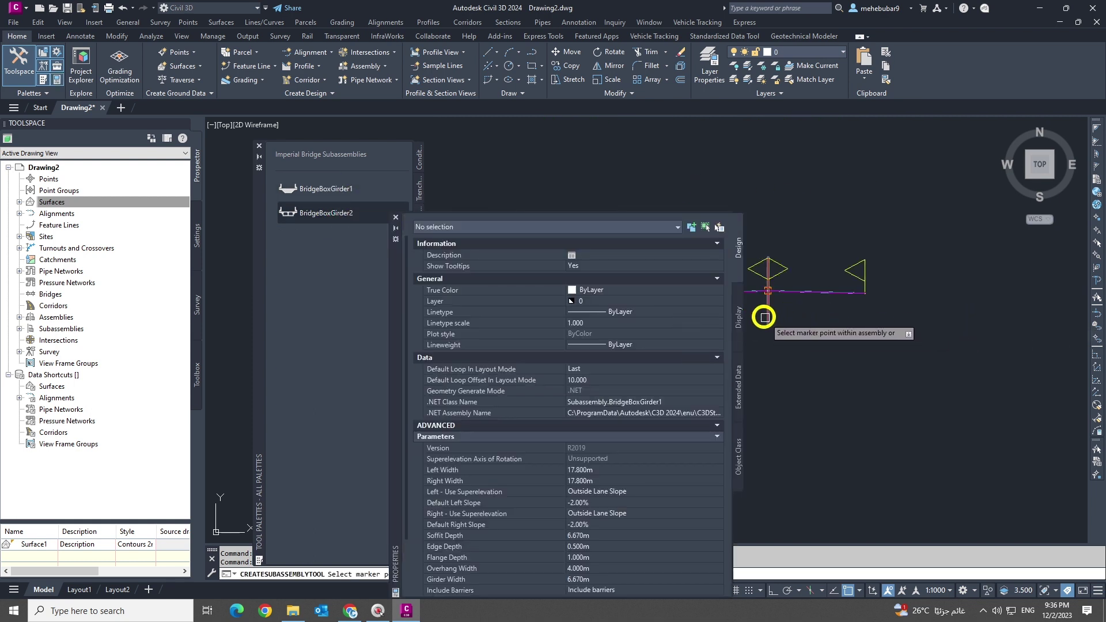
pyautogui.click(775, 313)
pyautogui.scroll(3, 749, 288)
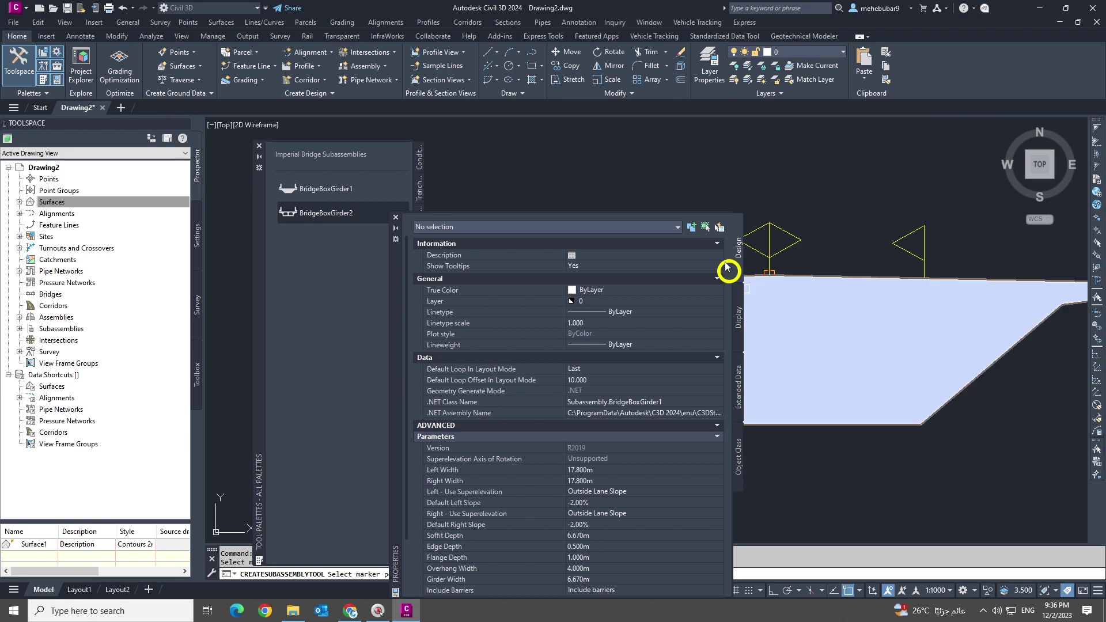
pyautogui.click(396, 219)
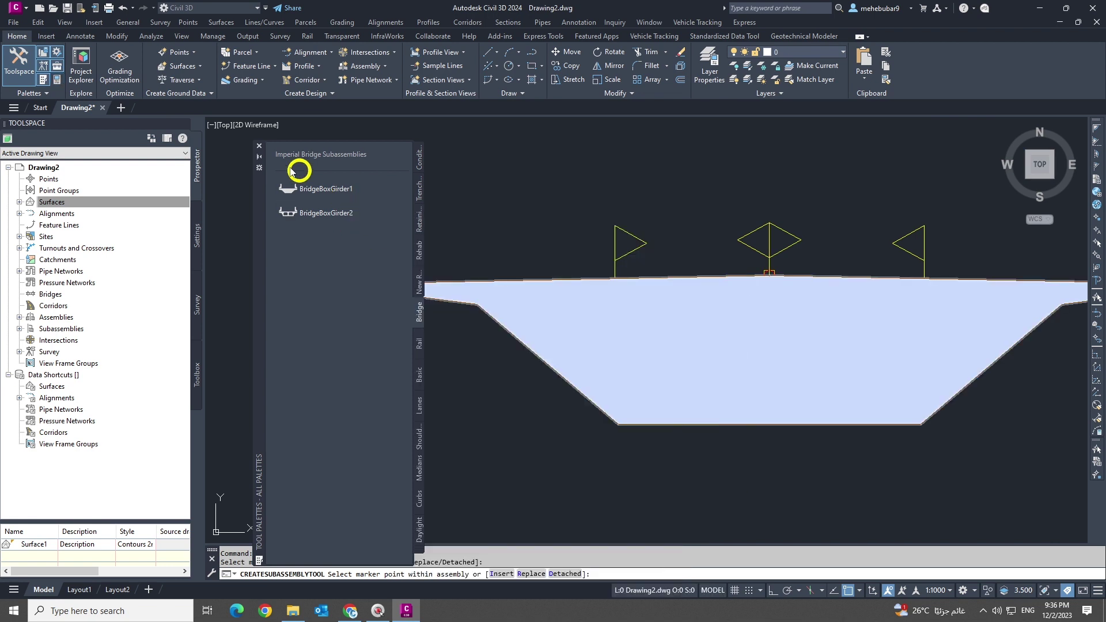
pyautogui.click(259, 147)
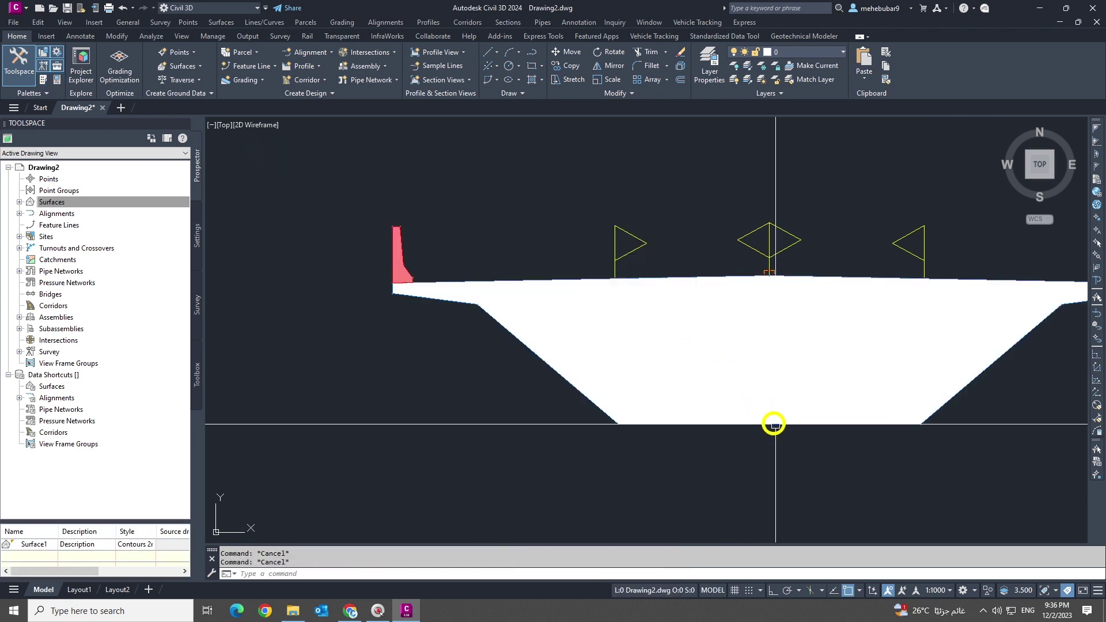
# Step: Move the box girder straight down from the assembly's crown point to the underside of the pavement layer at the centreline
pyautogui.click(773, 424)
pyautogui.scroll(-3, 640, 363)
pyautogui.scroll(5, 748, 339)
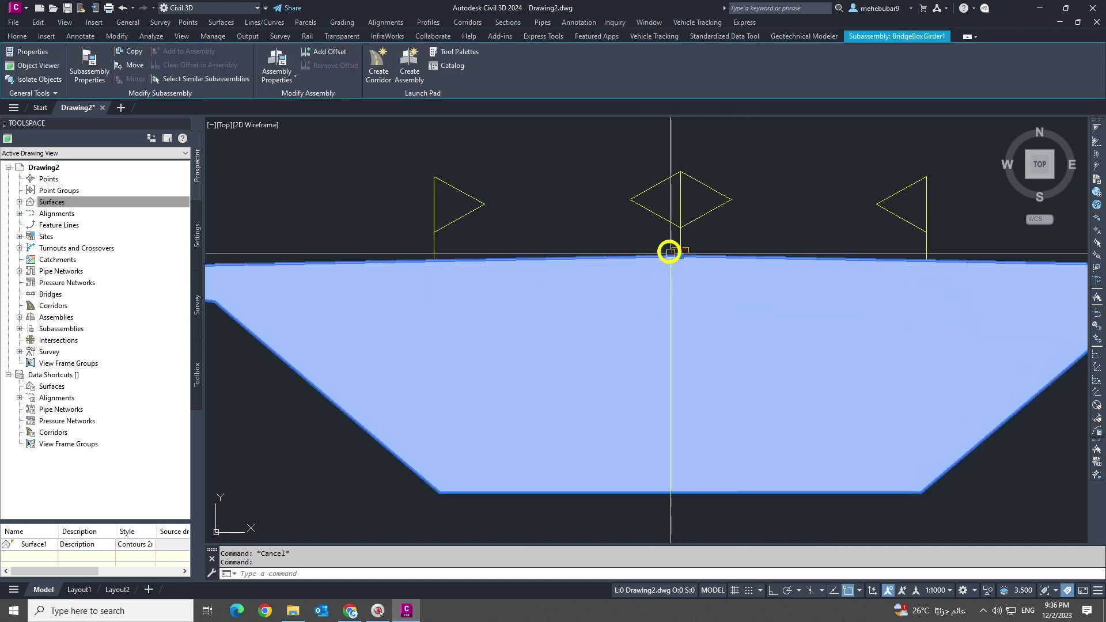
pyautogui.scroll(3, 751, 257)
pyautogui.press('Escape')
pyautogui.write('m')
pyautogui.press('Return')
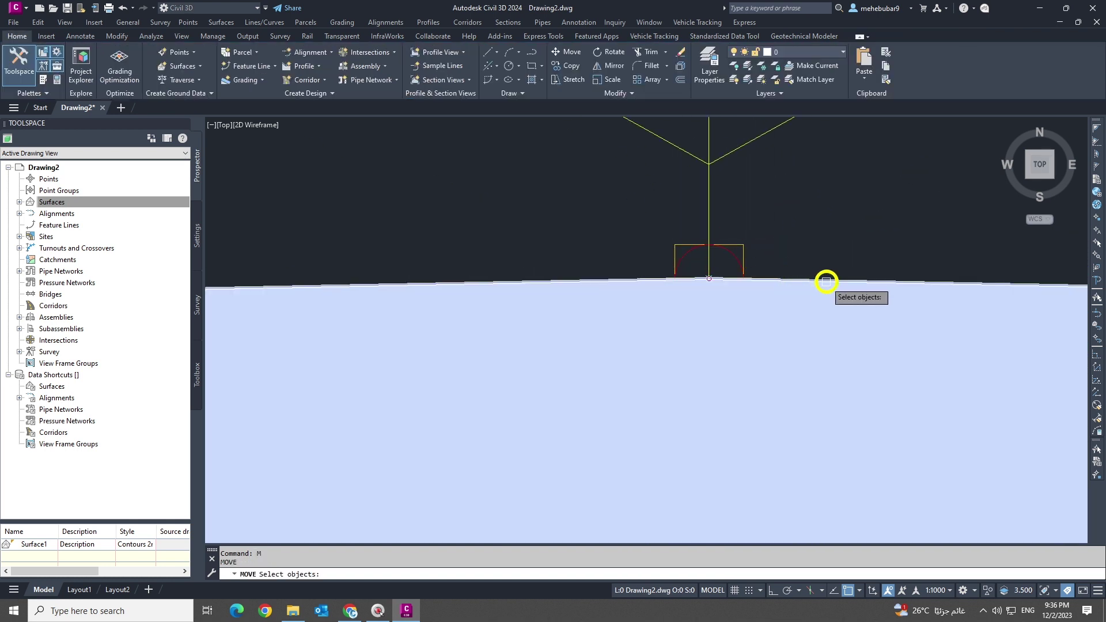
pyautogui.scroll(-10, 753, 395)
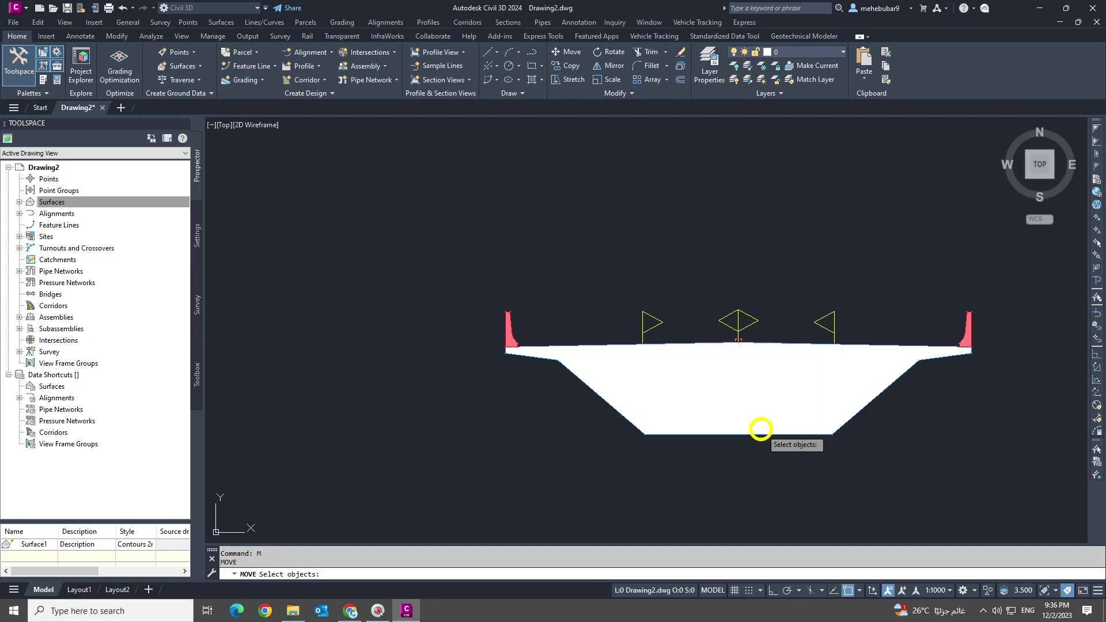
pyautogui.click(760, 429)
pyautogui.scroll(6, 759, 426)
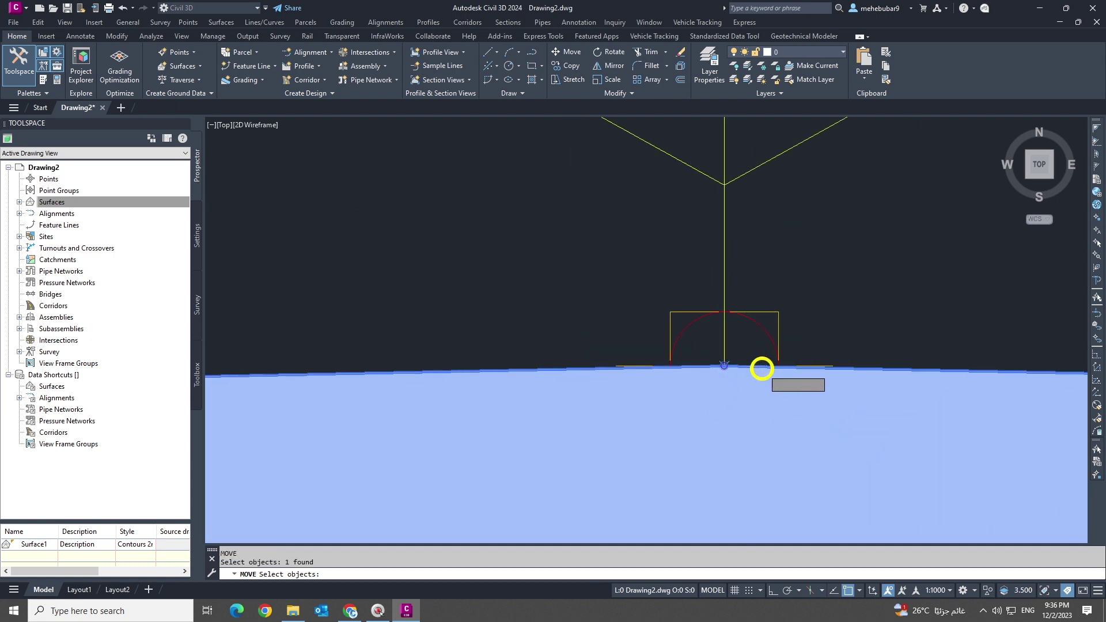
pyautogui.press('Return')
pyautogui.scroll(6, 737, 371)
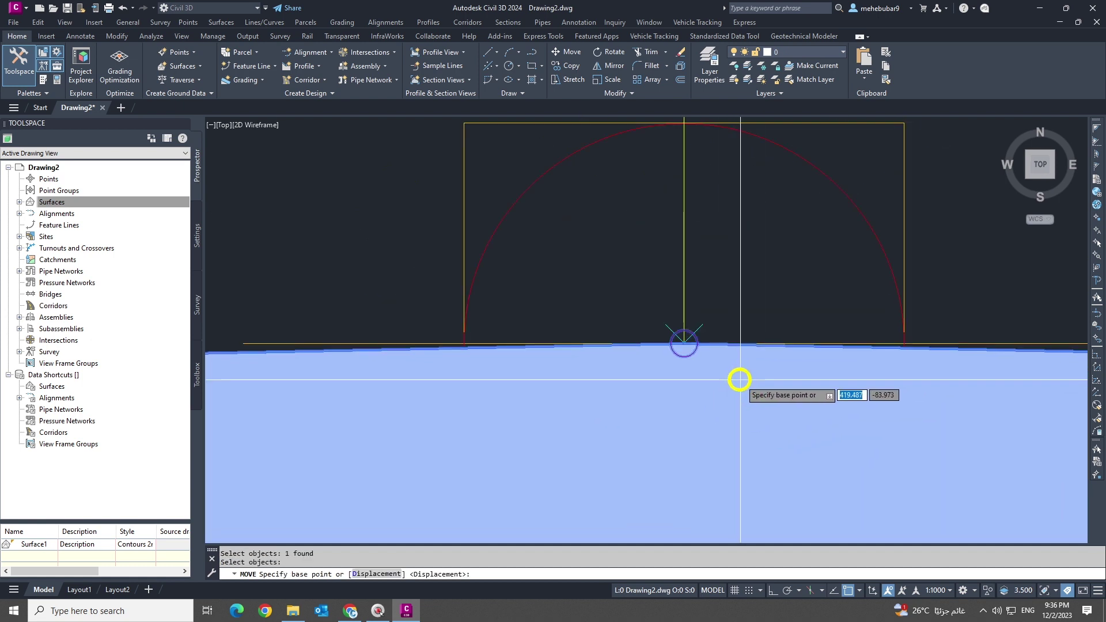
pyautogui.click(683, 344)
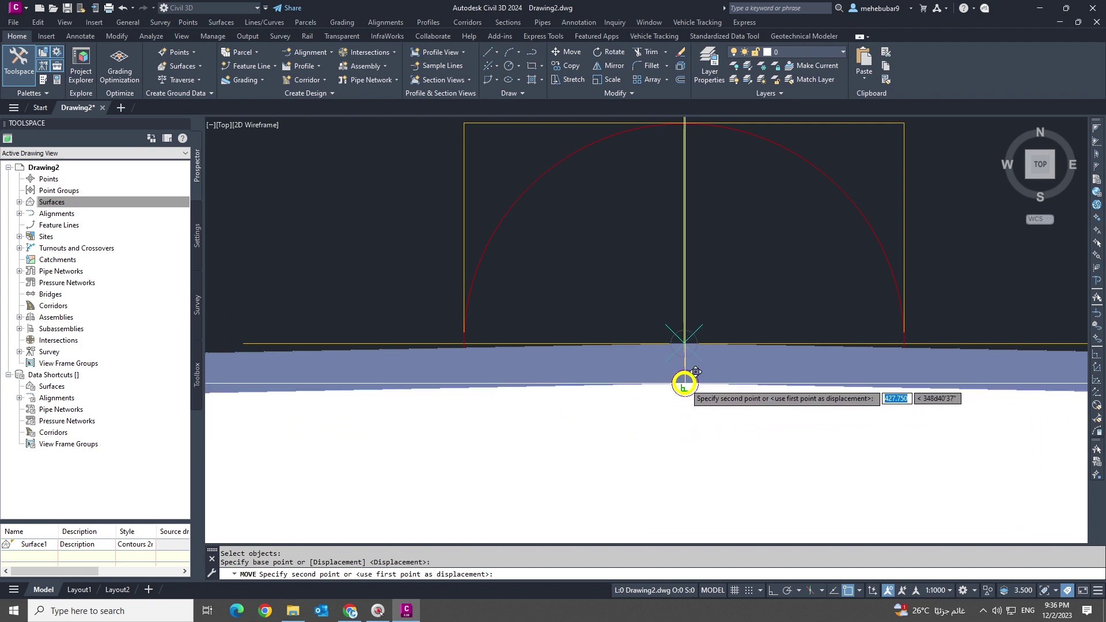
pyautogui.click(683, 387)
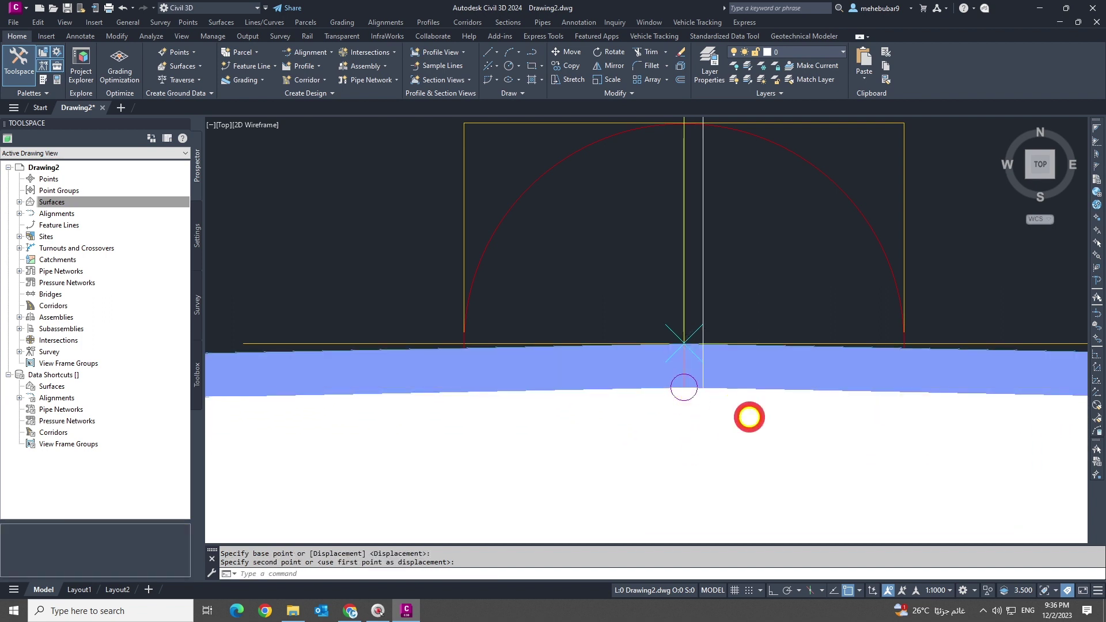
pyautogui.scroll(-8, 704, 348)
pyautogui.scroll(-4, 734, 397)
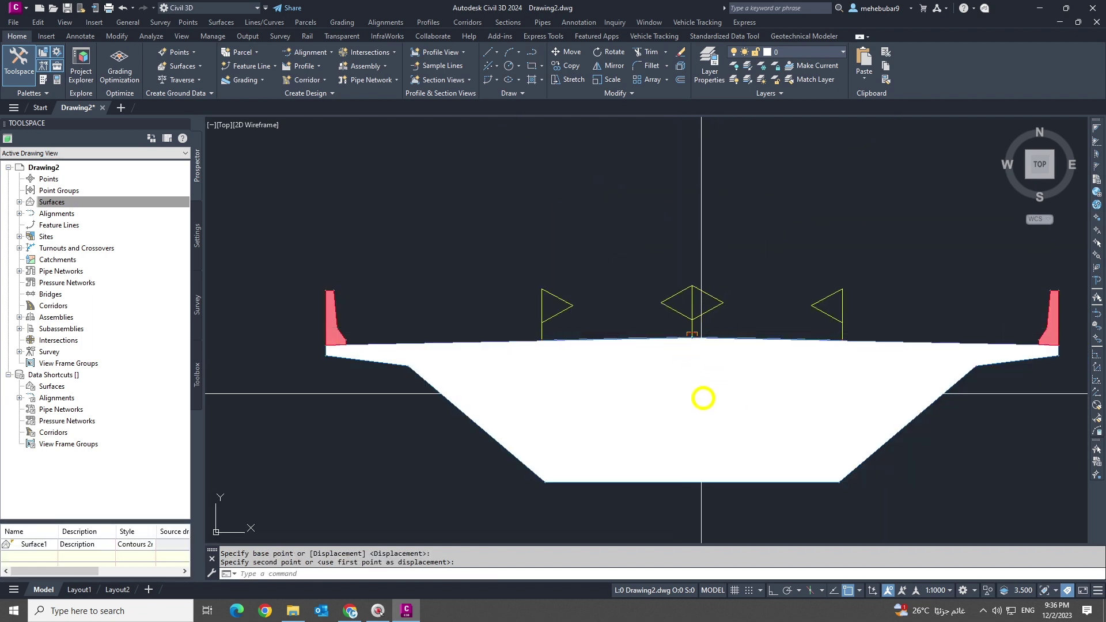
# Step: Set the Code Set Style of the BridgeBoxGirder1 subassembly to View-Edit in its properties
pyautogui.press('Escape')
pyautogui.click(740, 484)
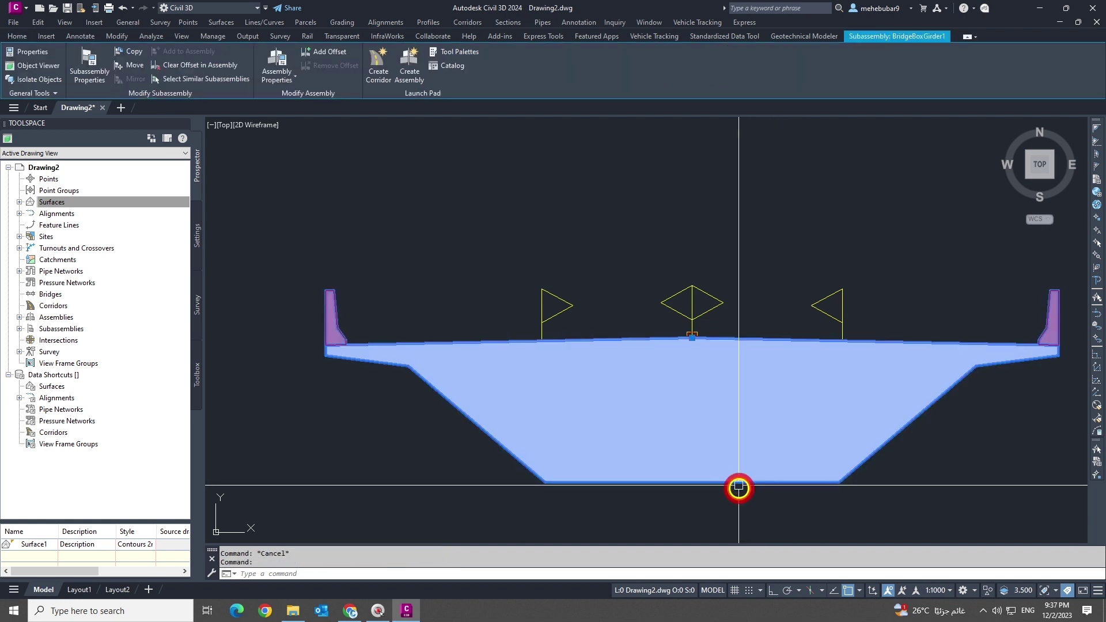
pyautogui.rightClick(440, 246)
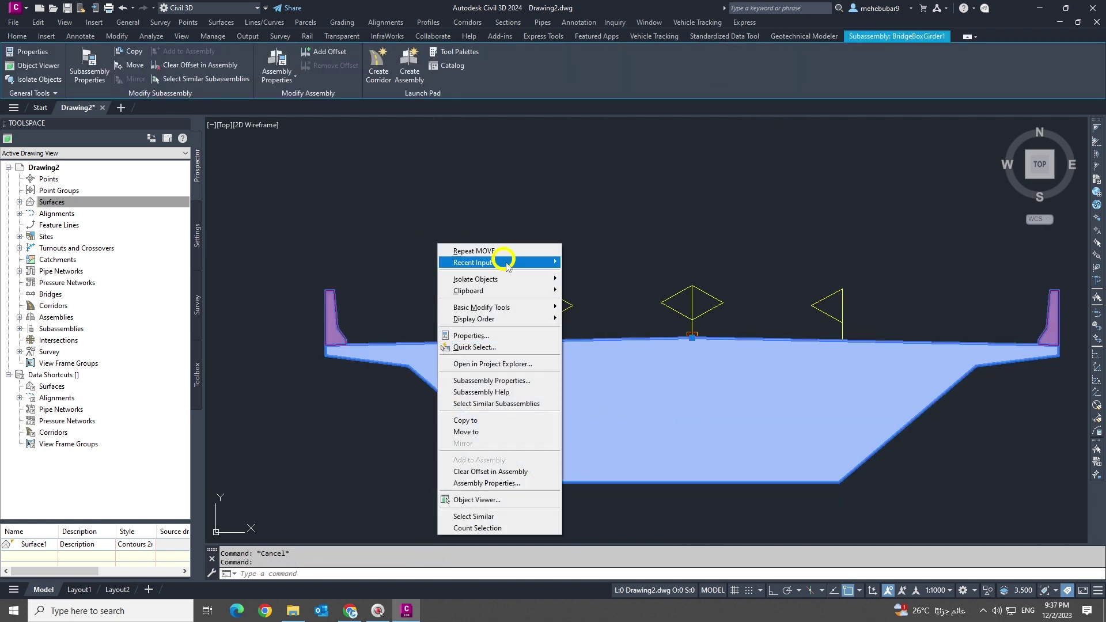
pyautogui.click(474, 337)
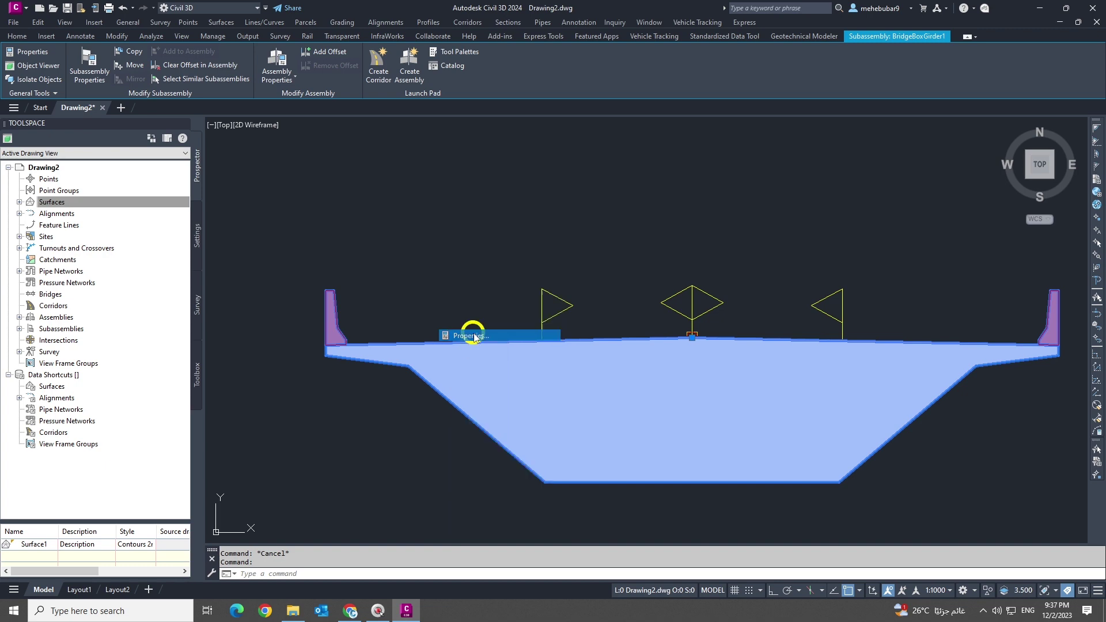
pyautogui.scroll(-3, 850, 223)
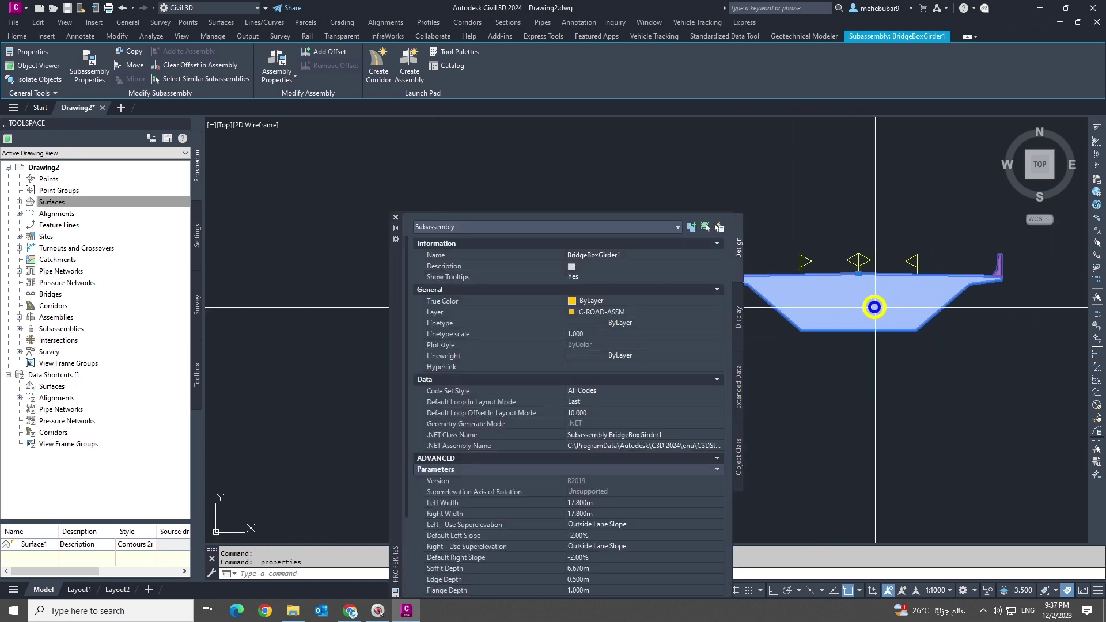
pyautogui.scroll(-2, 622, 497)
pyautogui.scroll(2, 641, 464)
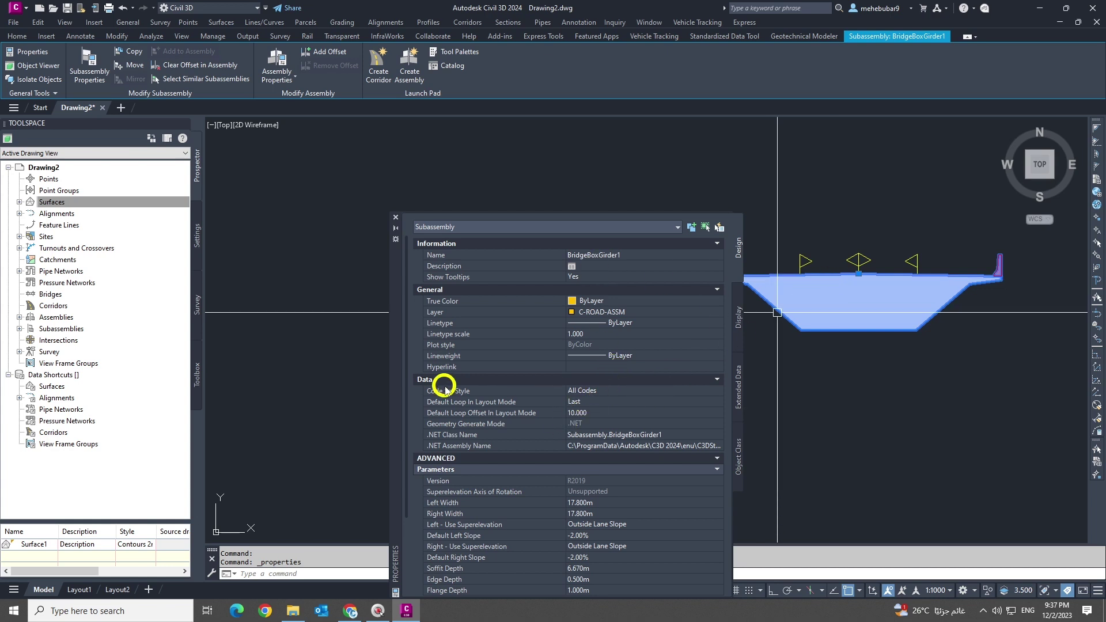
pyautogui.click(599, 391)
pyautogui.click(599, 392)
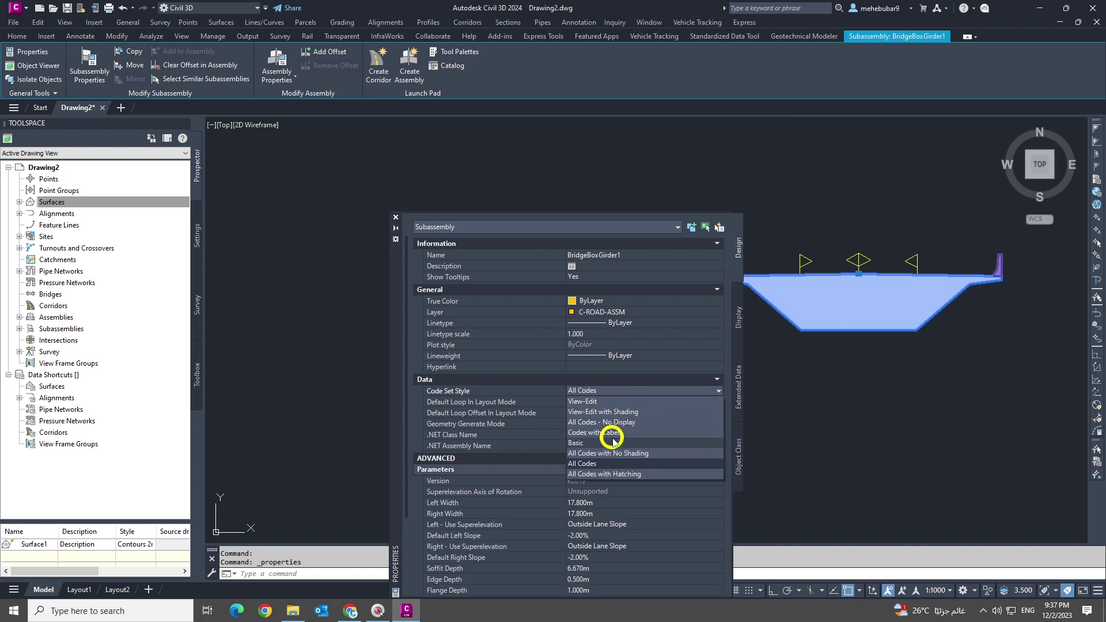
pyautogui.click(583, 402)
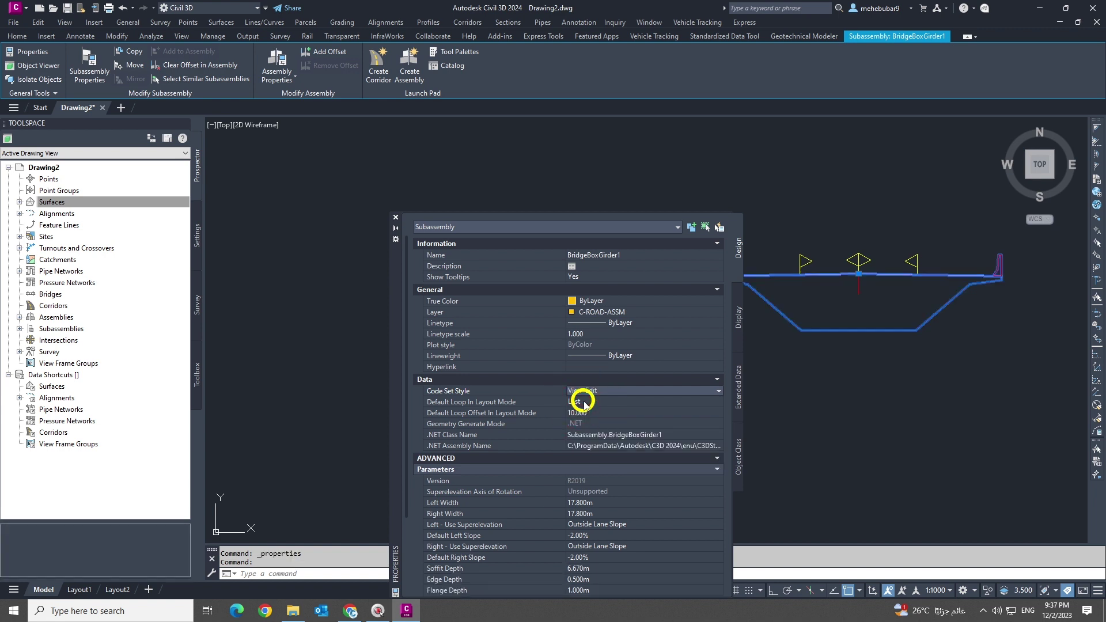
# Step: Examine the box girder section together with its slope, depth, overhang, girder width and barrier parameters in the subassembly properties
pyautogui.scroll(-3, 890, 306)
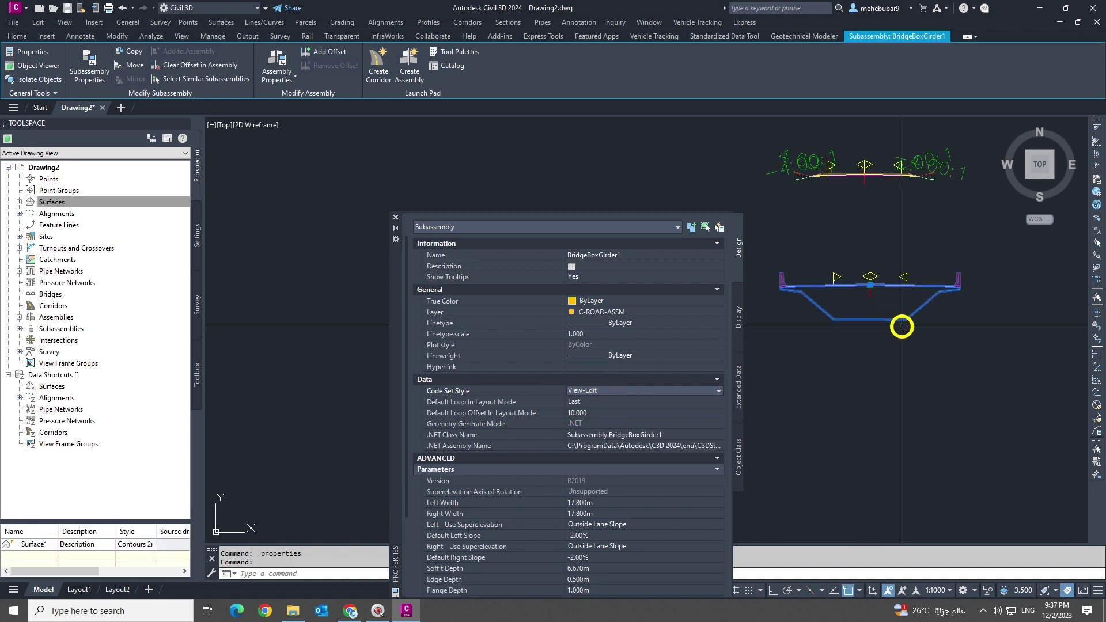
pyautogui.moveTo(395, 286); pyautogui.dragTo(340, 210)
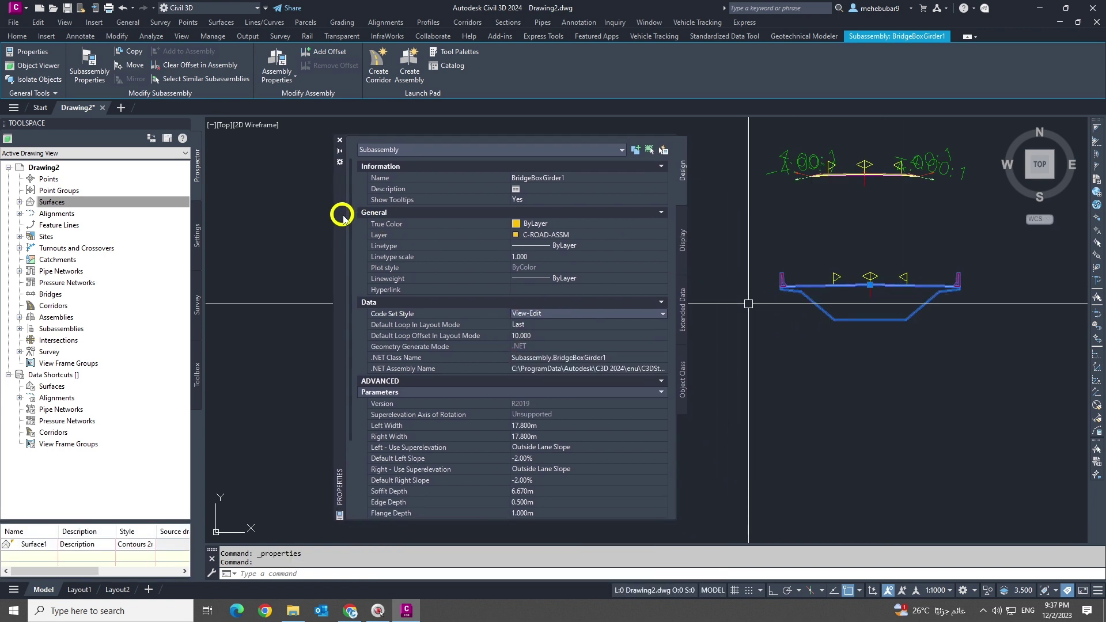
pyautogui.scroll(2, 839, 276)
pyautogui.scroll(4, 922, 311)
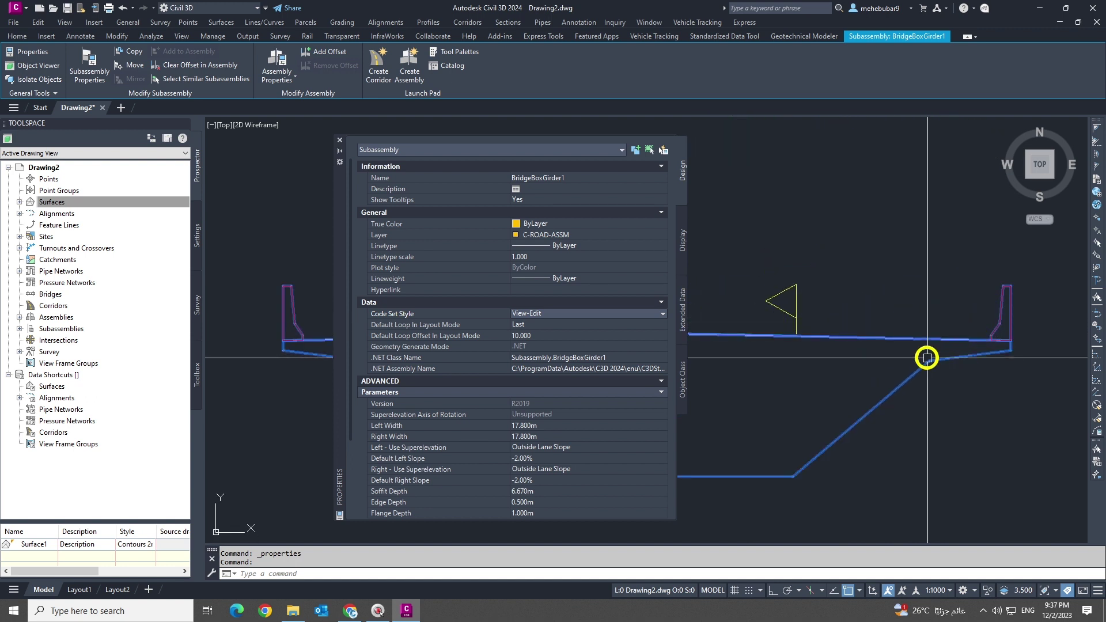
pyautogui.scroll(-3, 951, 340)
pyautogui.scroll(2, 899, 348)
pyautogui.scroll(-2, 872, 328)
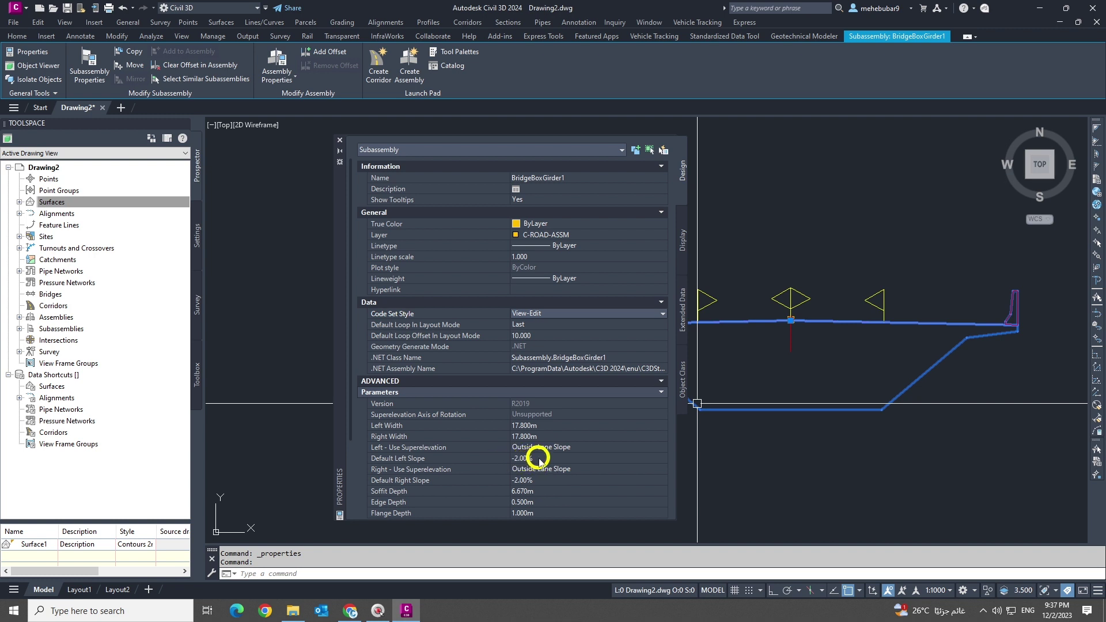
pyautogui.click(559, 459)
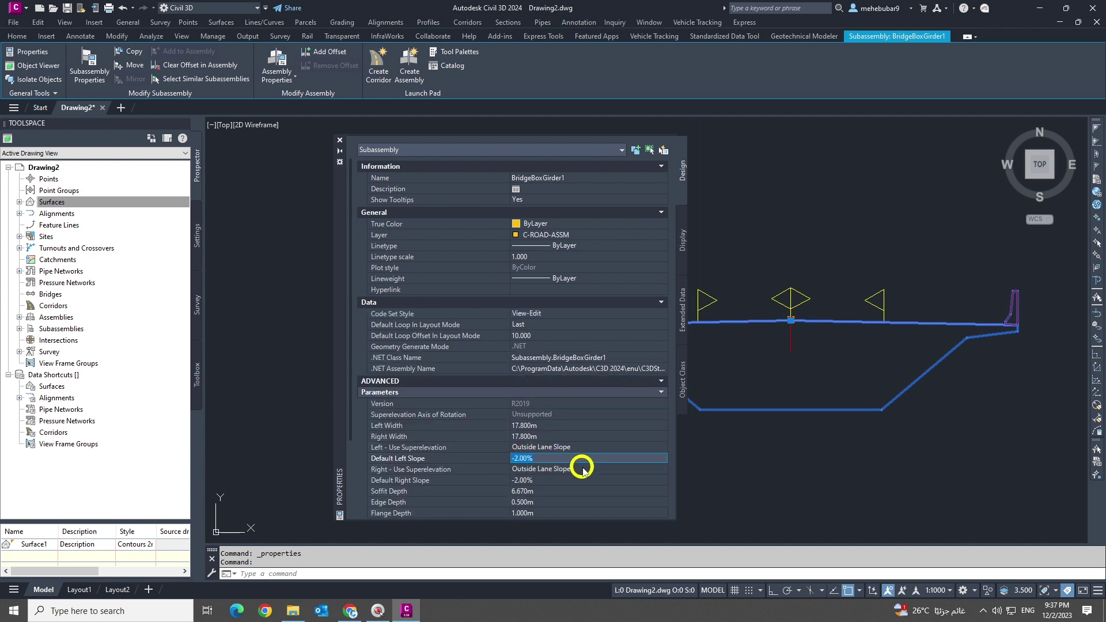
pyautogui.scroll(-2, 572, 435)
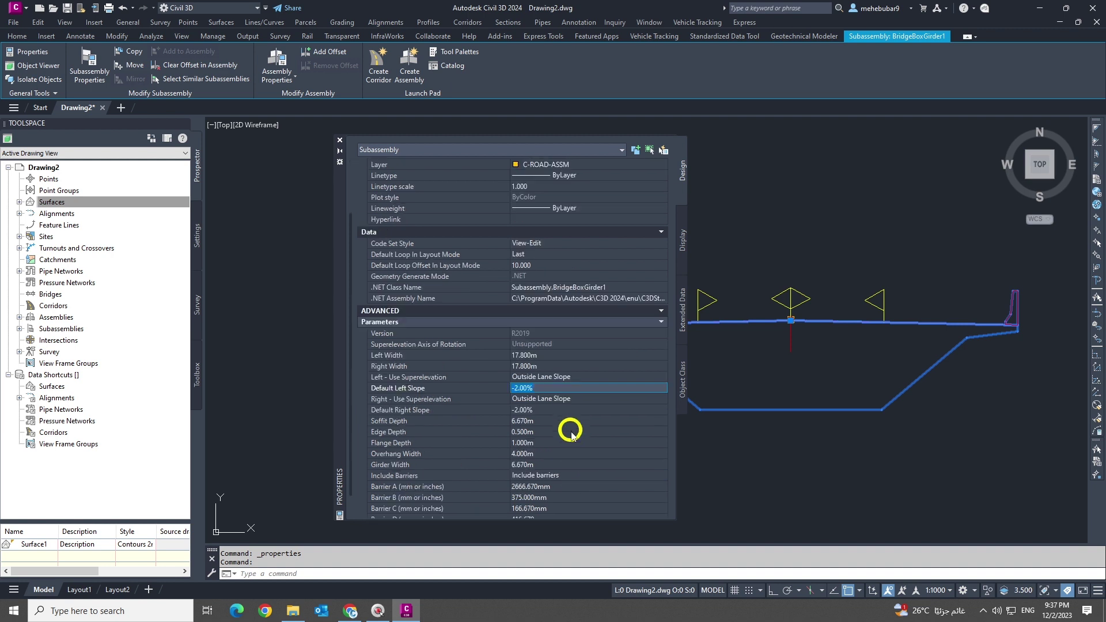
pyautogui.click(571, 432)
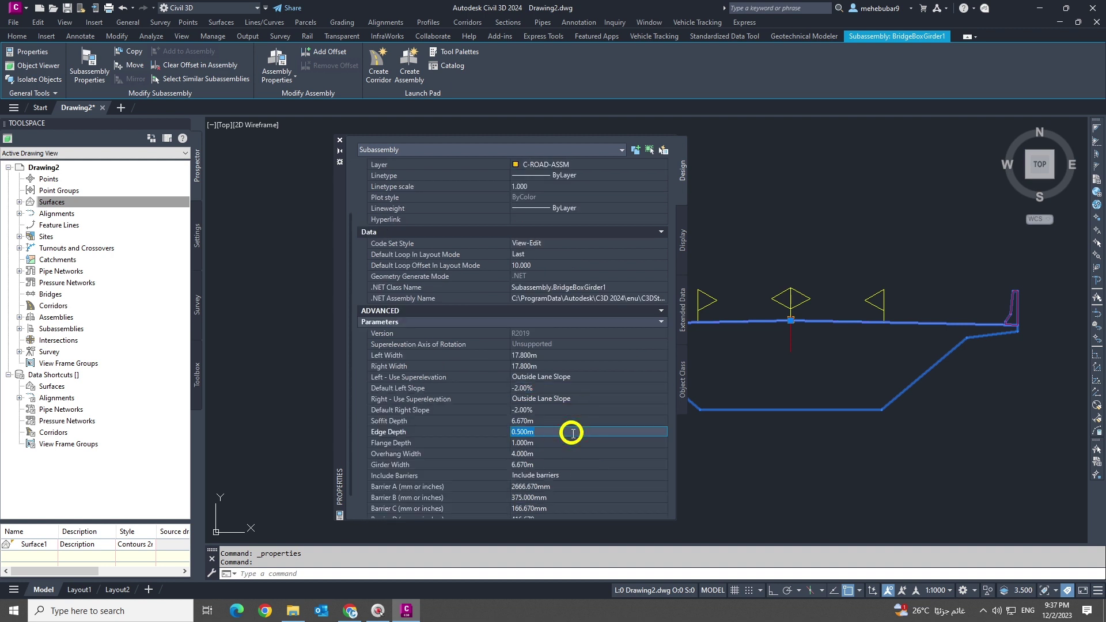
pyautogui.click(551, 455)
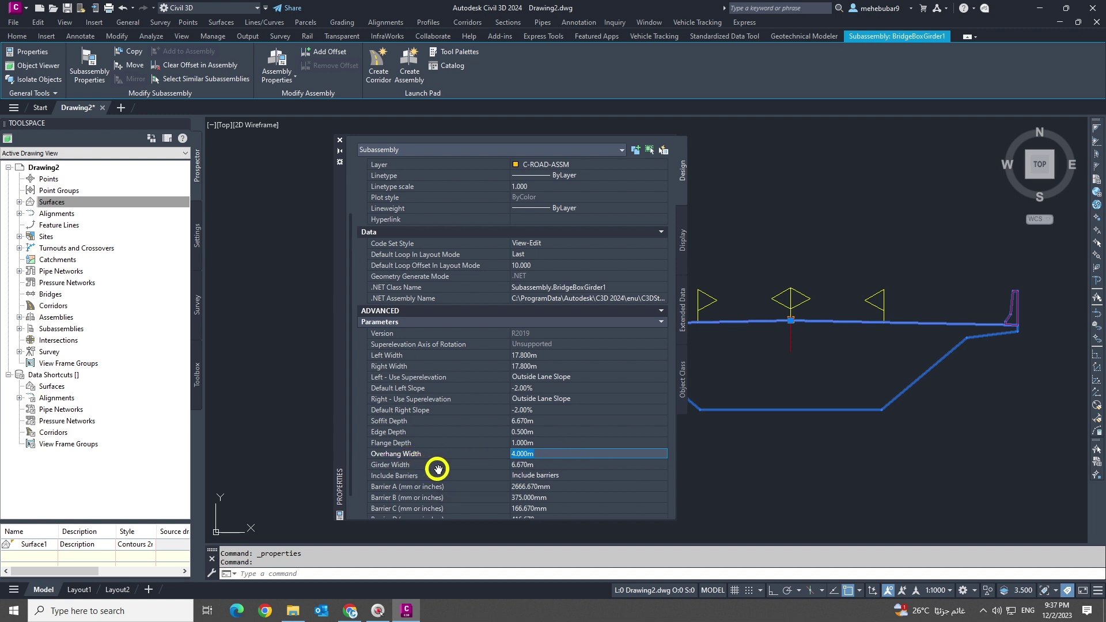
pyautogui.scroll(-1, 597, 473)
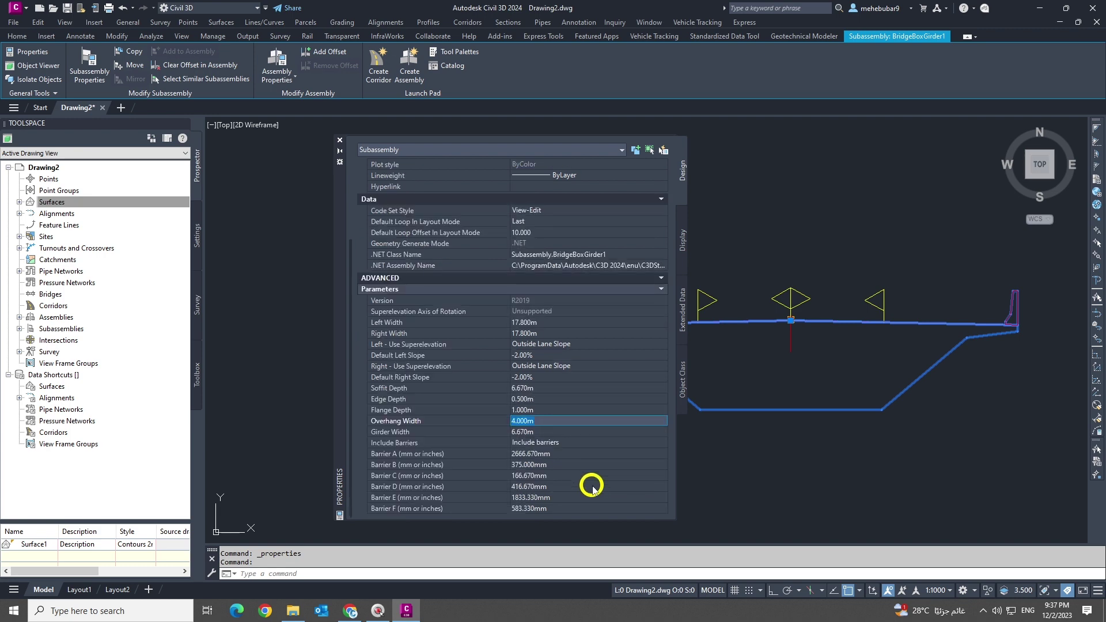
pyautogui.scroll(2, 575, 473)
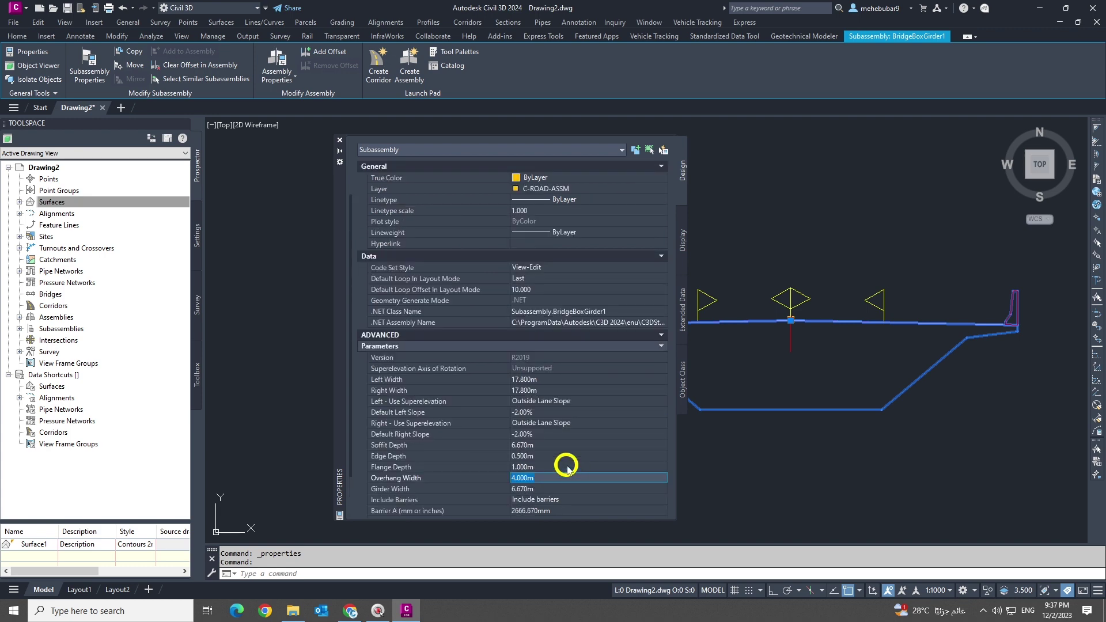
# Step: Reduce the box girder's Soffit Depth, trying 2.670 m first and settling on 1.670 m
pyautogui.click(539, 446)
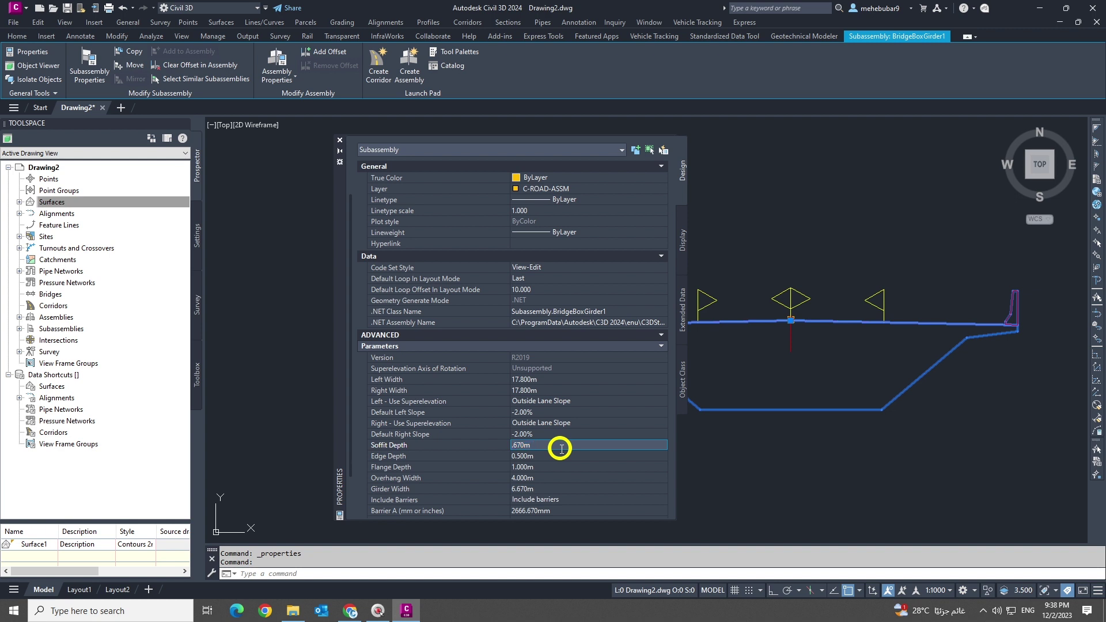
pyautogui.click(562, 453)
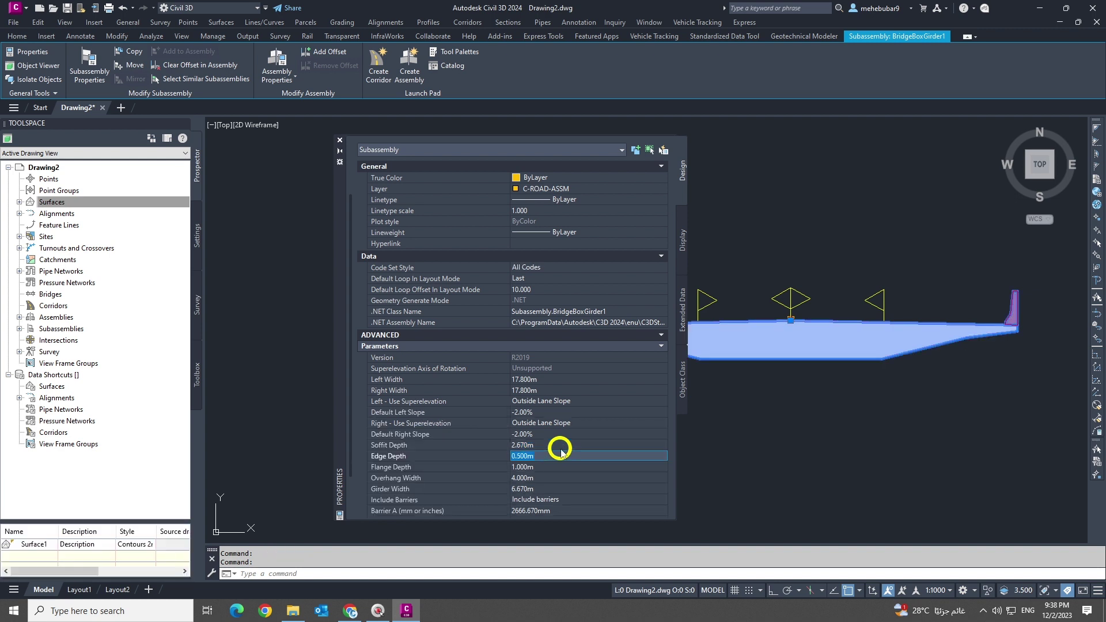
pyautogui.click(526, 444)
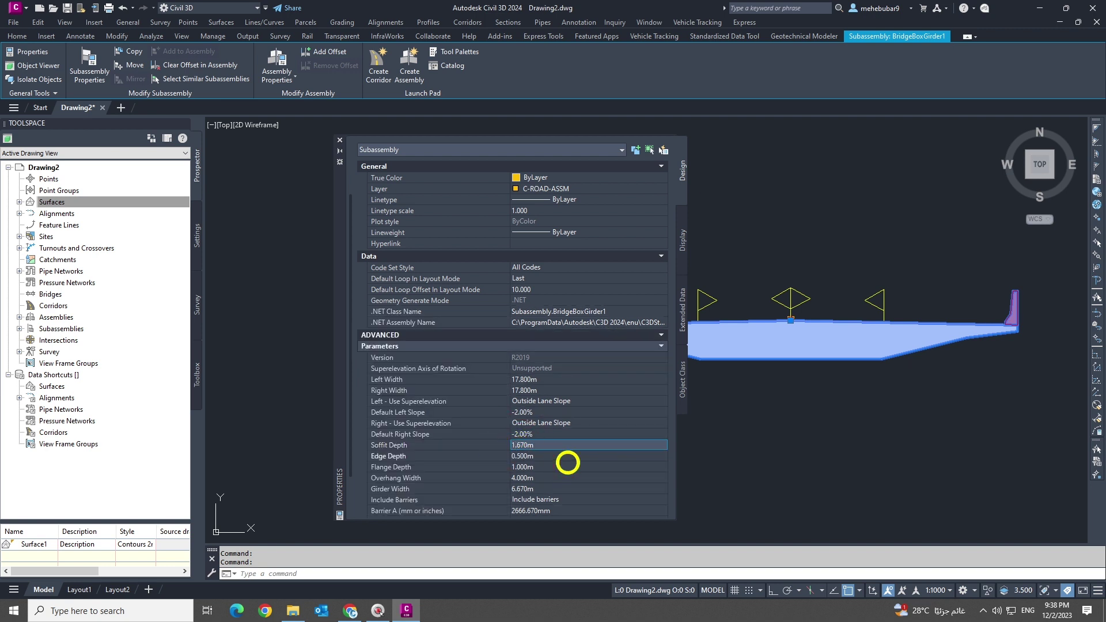
pyautogui.click(568, 459)
pyautogui.moveTo(834, 340); pyautogui.dragTo(865, 341, button='middle')
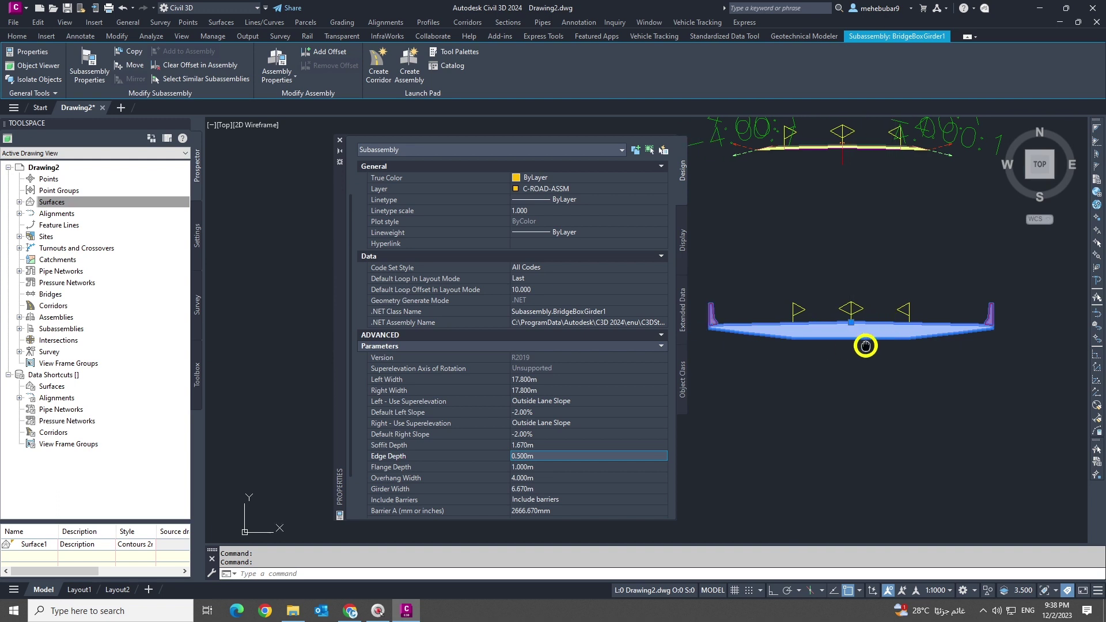
# Step: Set the box girder's Code Set Style back to View-Edit, close its properties and clear the selection
pyautogui.click(541, 269)
pyautogui.click(541, 269)
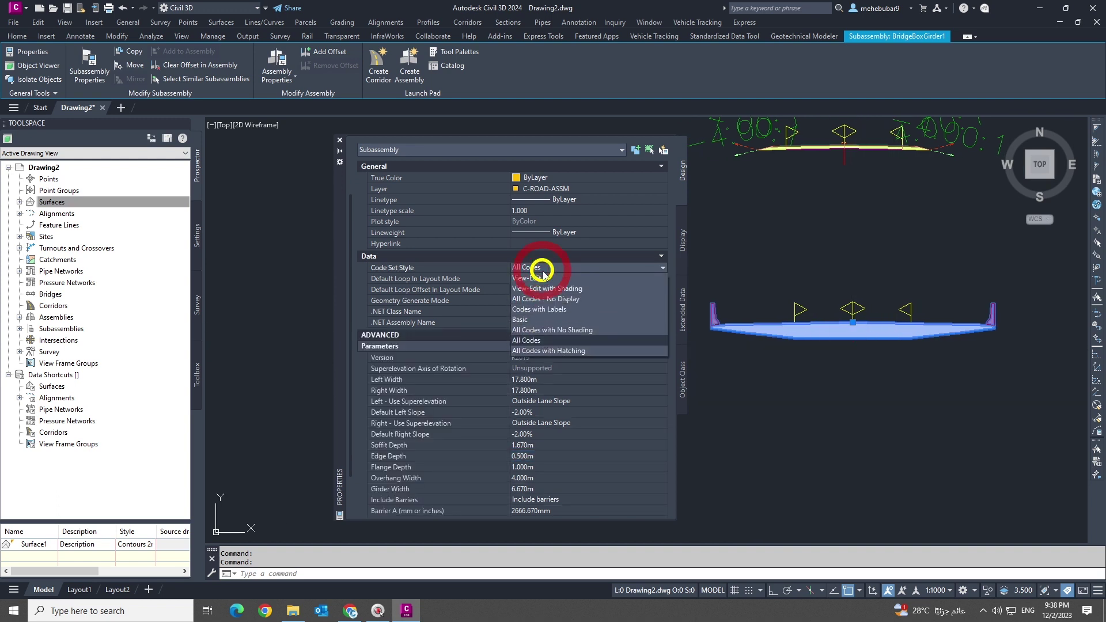
pyautogui.click(544, 278)
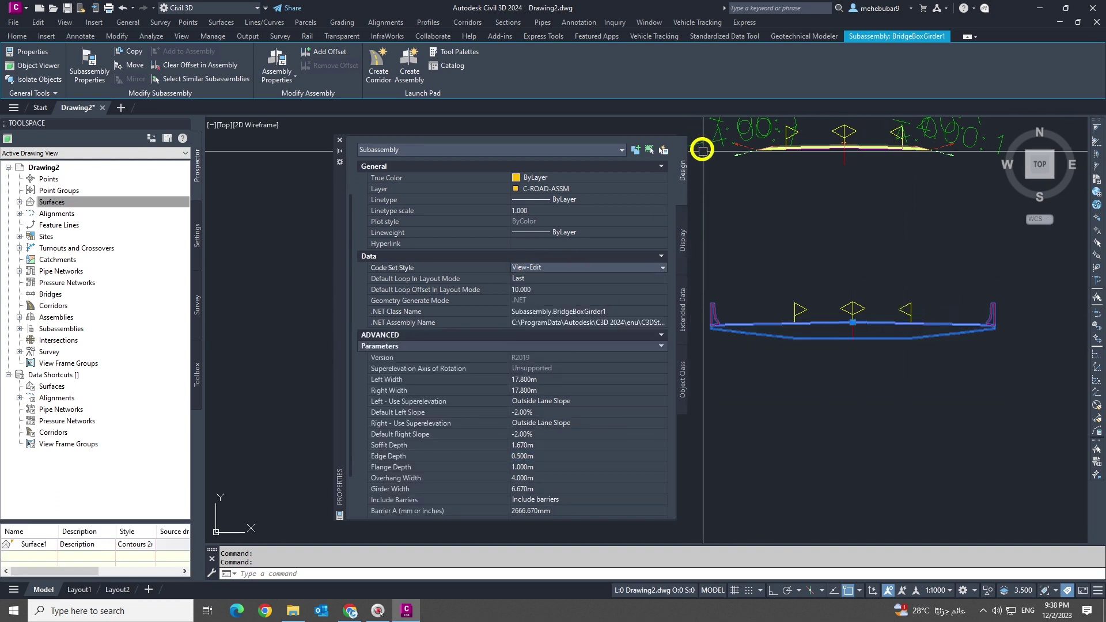
pyautogui.scroll(10, 814, 321)
pyautogui.press('Escape')
pyautogui.press('Escape')
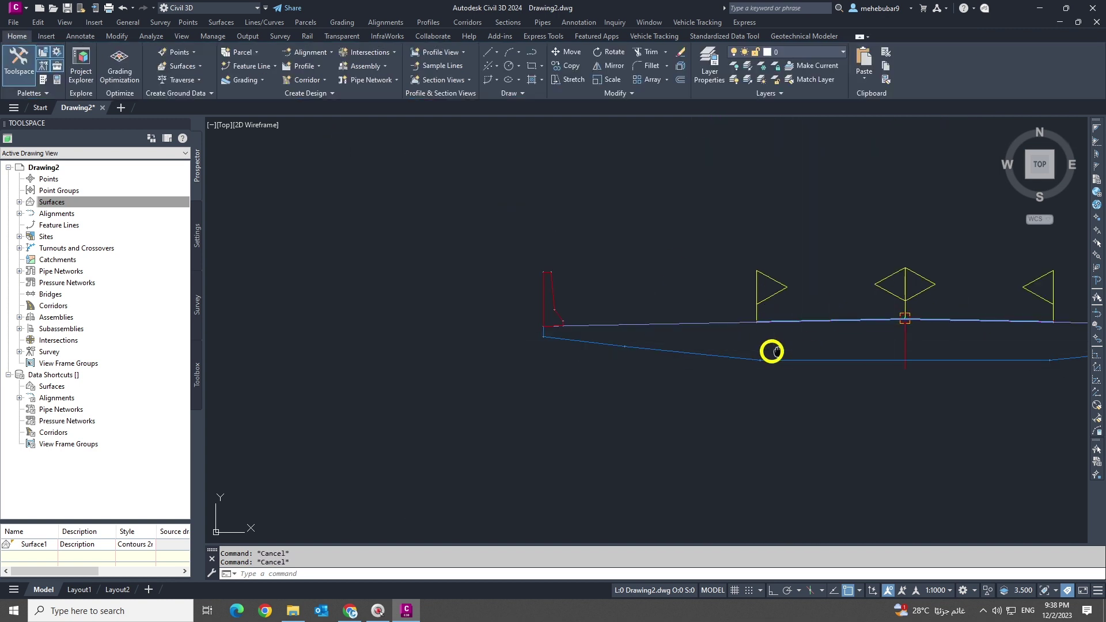
# Step: Examine how the thin pavement lanes sit on the box girder deck from the left lane edge across to the right one
pyautogui.scroll(-2, 570, 294)
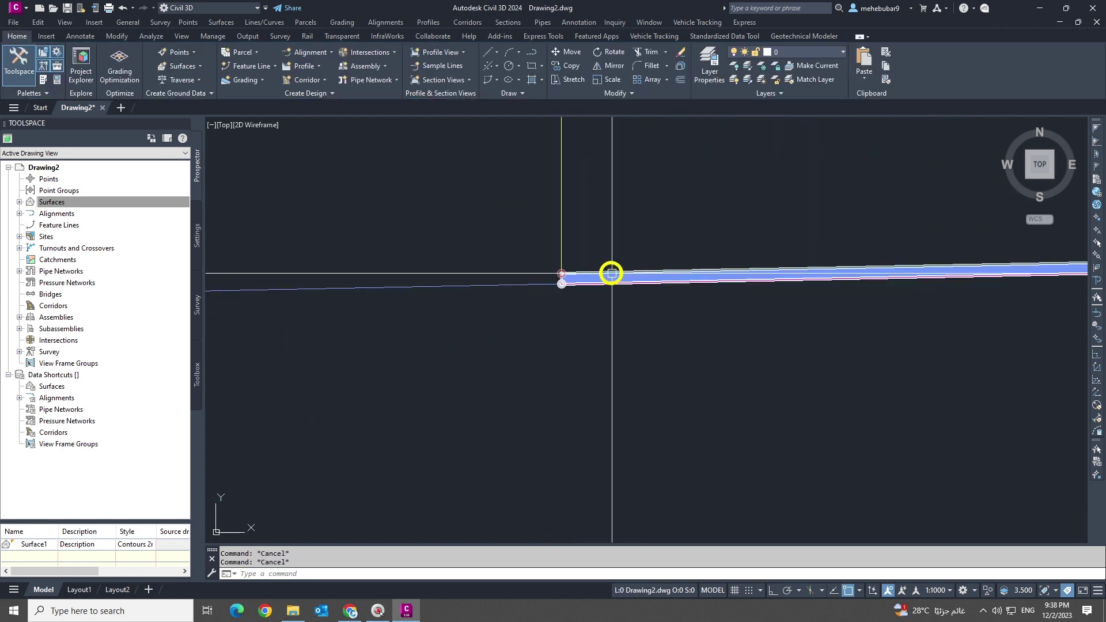
pyautogui.click(609, 274)
pyautogui.scroll(-3, 481, 320)
pyautogui.scroll(3, 733, 309)
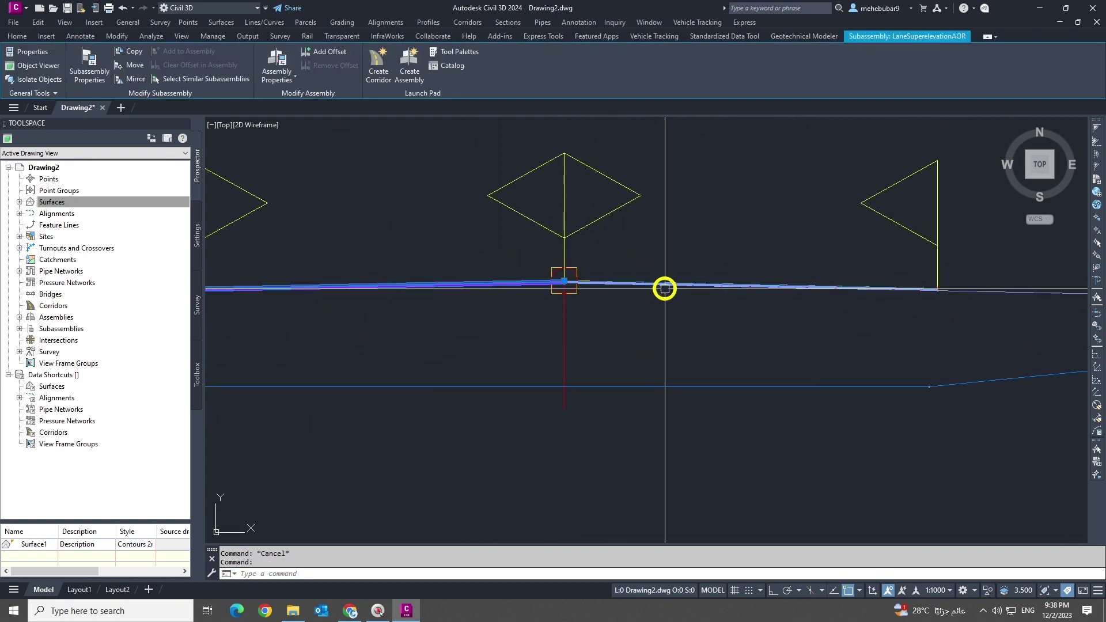
pyautogui.scroll(2, 513, 313)
pyautogui.scroll(-5, 659, 318)
pyautogui.scroll(3, 660, 318)
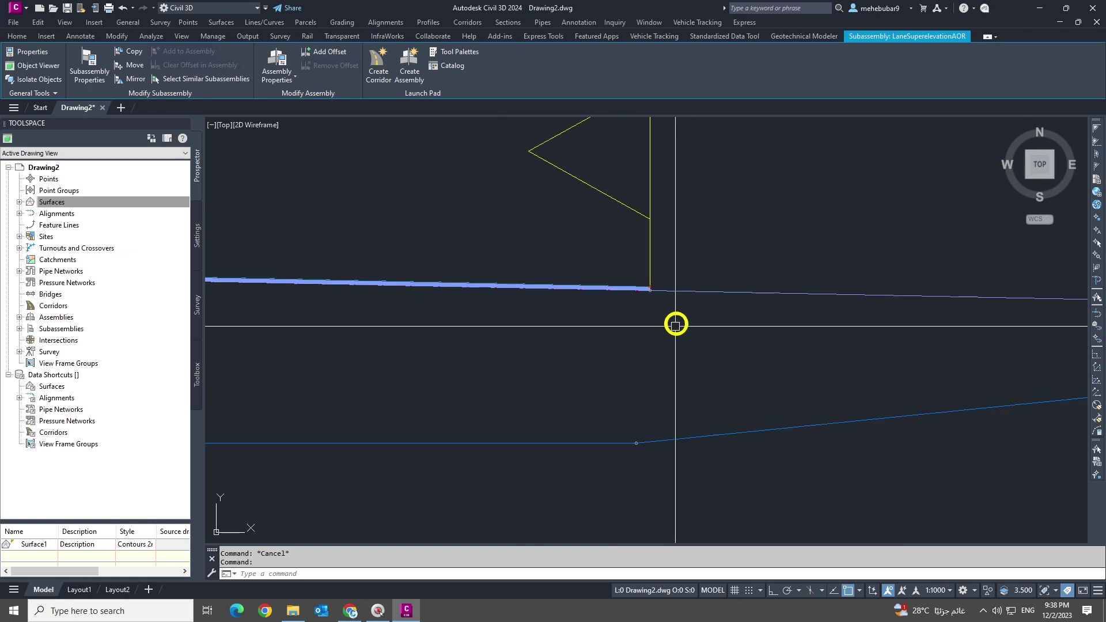
pyautogui.scroll(-5, 674, 321)
pyautogui.scroll(5, 705, 320)
pyautogui.press('Escape')
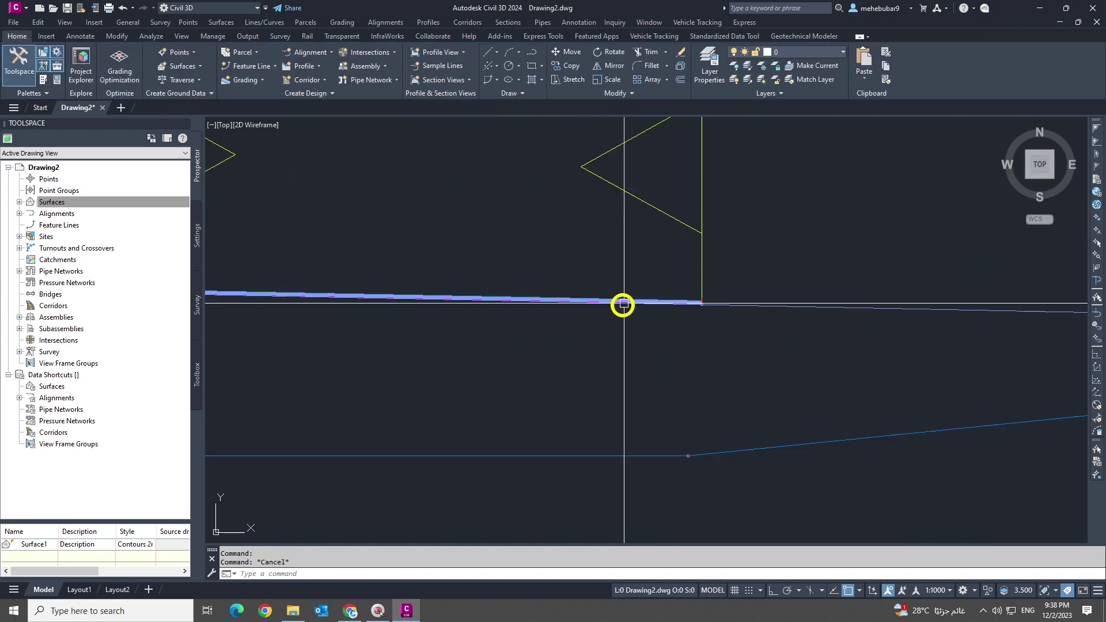
pyautogui.scroll(-2, 662, 313)
pyautogui.scroll(-2, 642, 315)
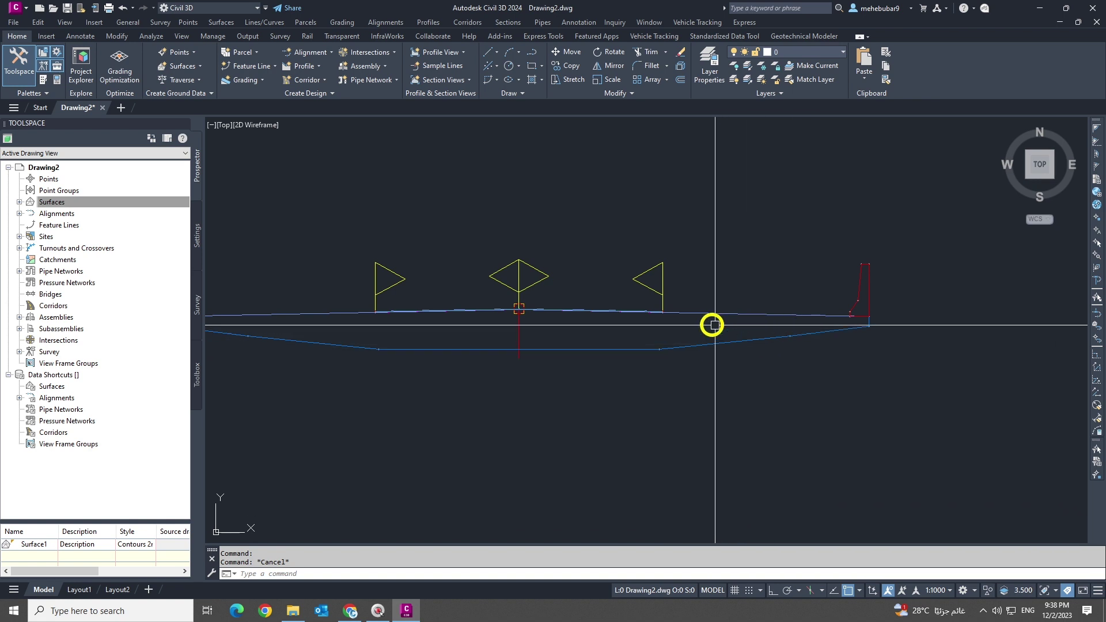
# Step: Select the box girder and examine the full bridge section with its barriers and edges beneath the road assembly
pyautogui.click(761, 316)
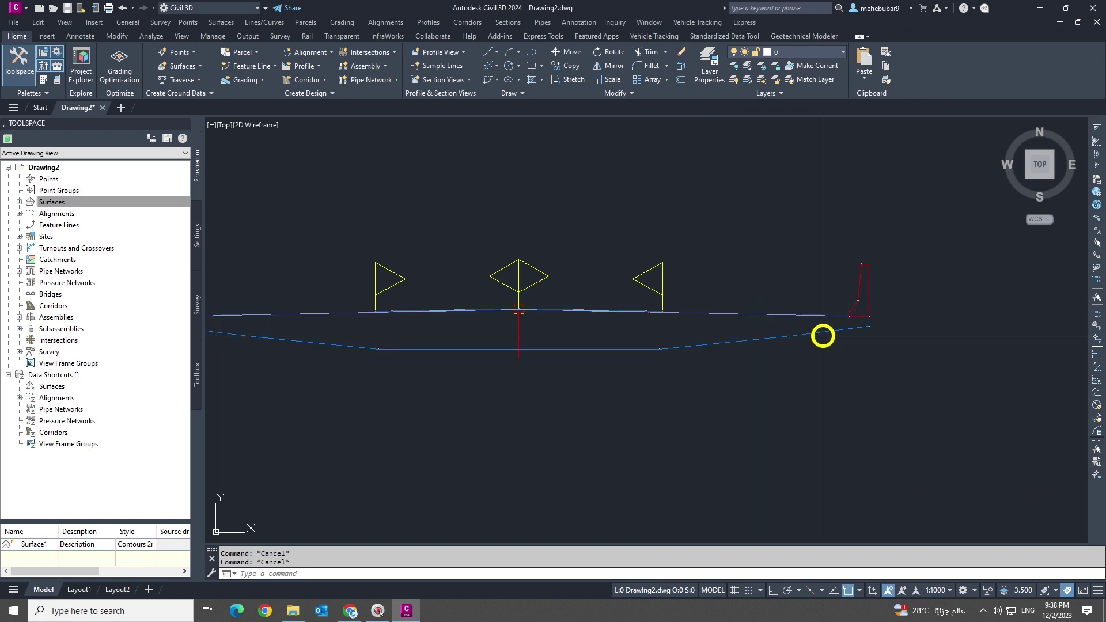
pyautogui.click(870, 326)
pyautogui.scroll(-3, 720, 334)
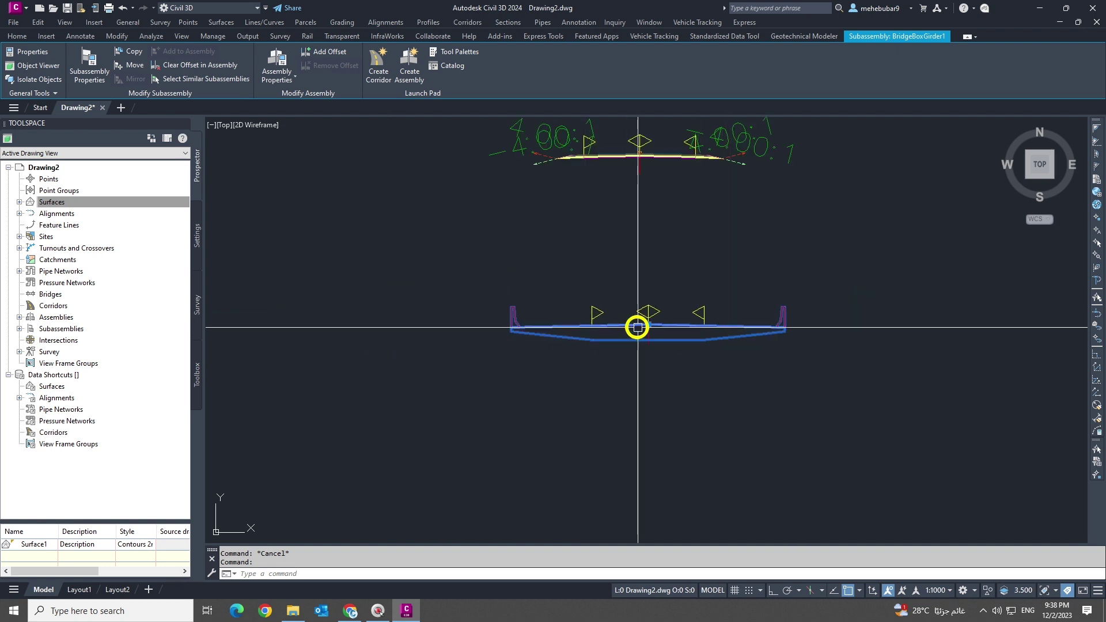
pyautogui.scroll(3, 639, 325)
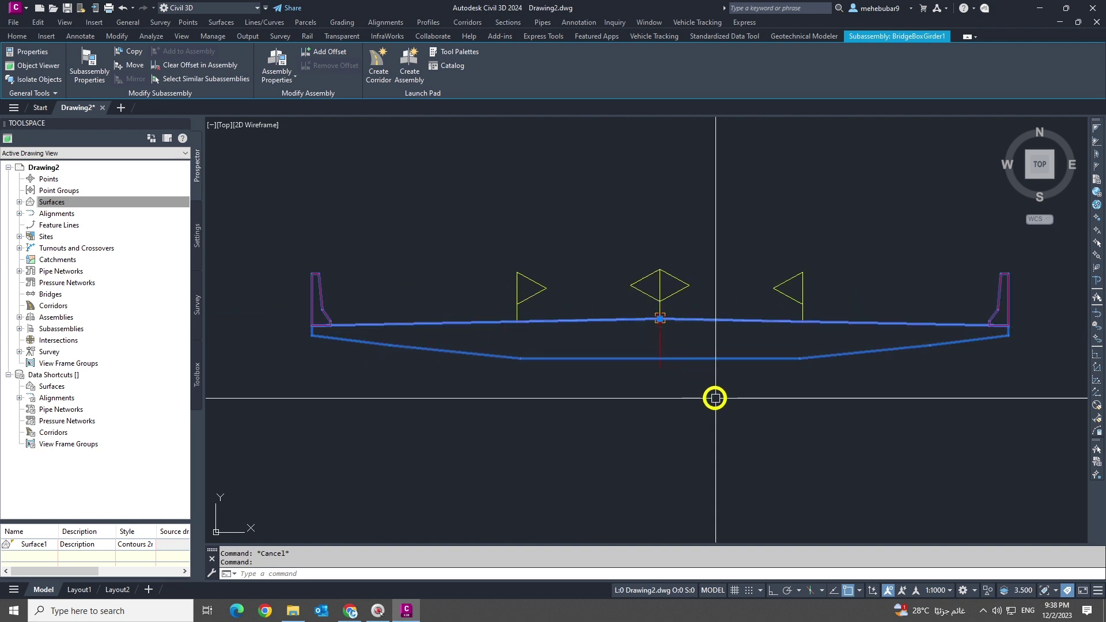
pyautogui.scroll(-3, 745, 375)
pyautogui.scroll(1, 753, 370)
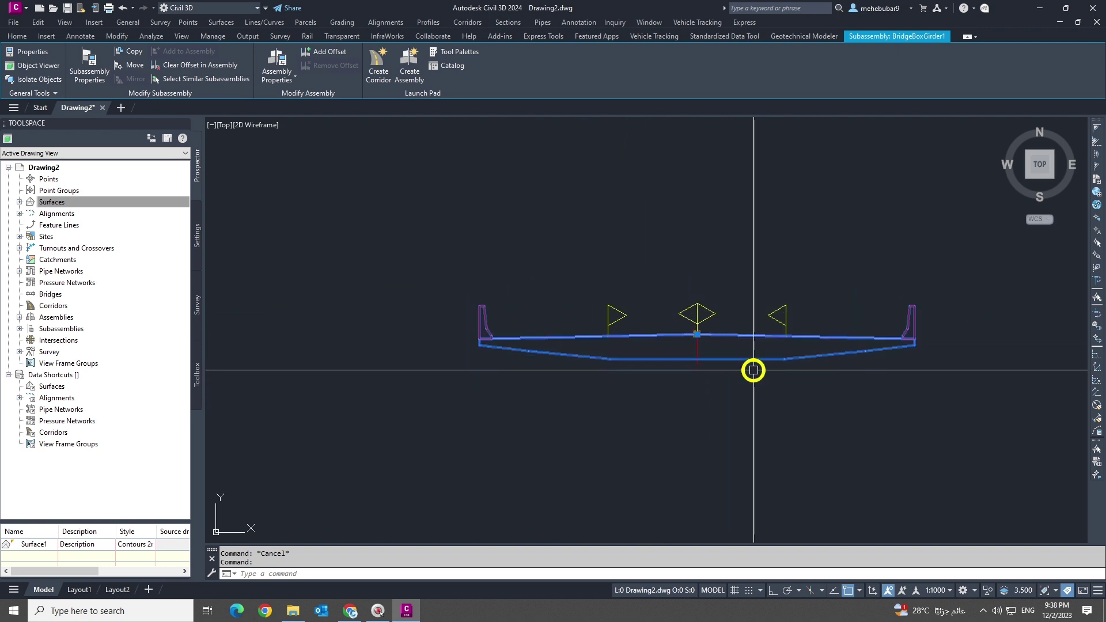
pyautogui.press('Escape')
pyautogui.scroll(-4, 815, 340)
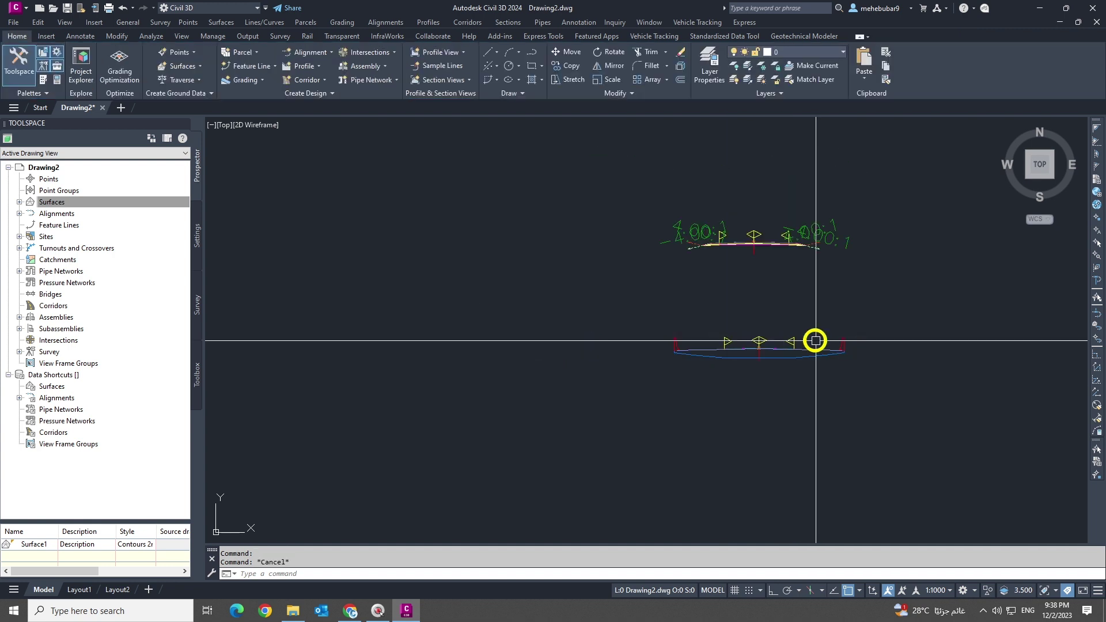
pyautogui.scroll(-5, 864, 340)
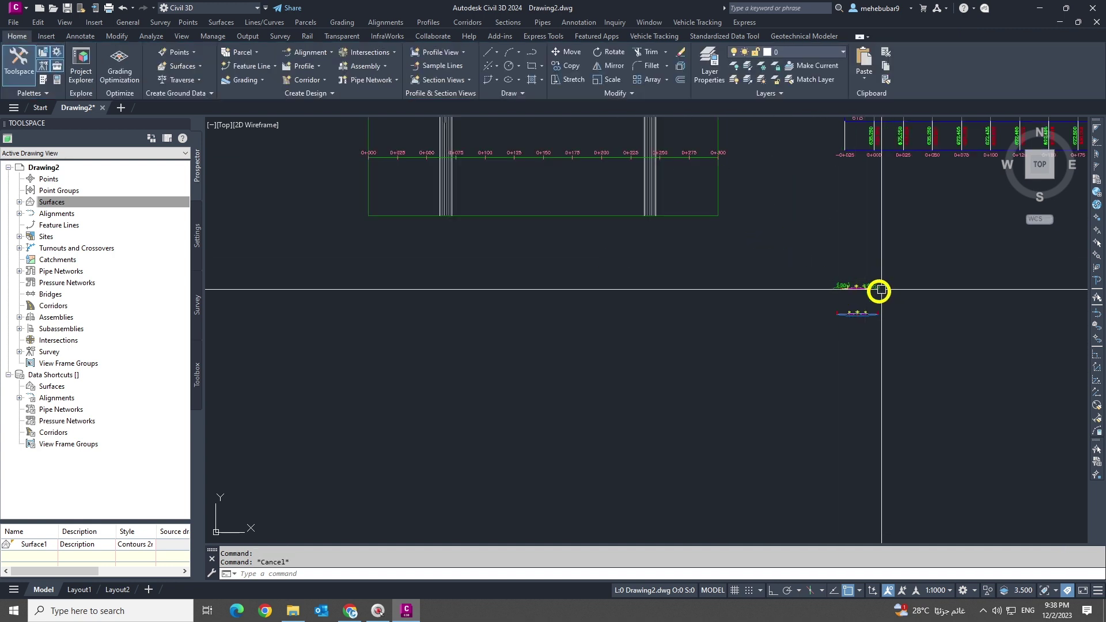
pyautogui.scroll(6, 807, 323)
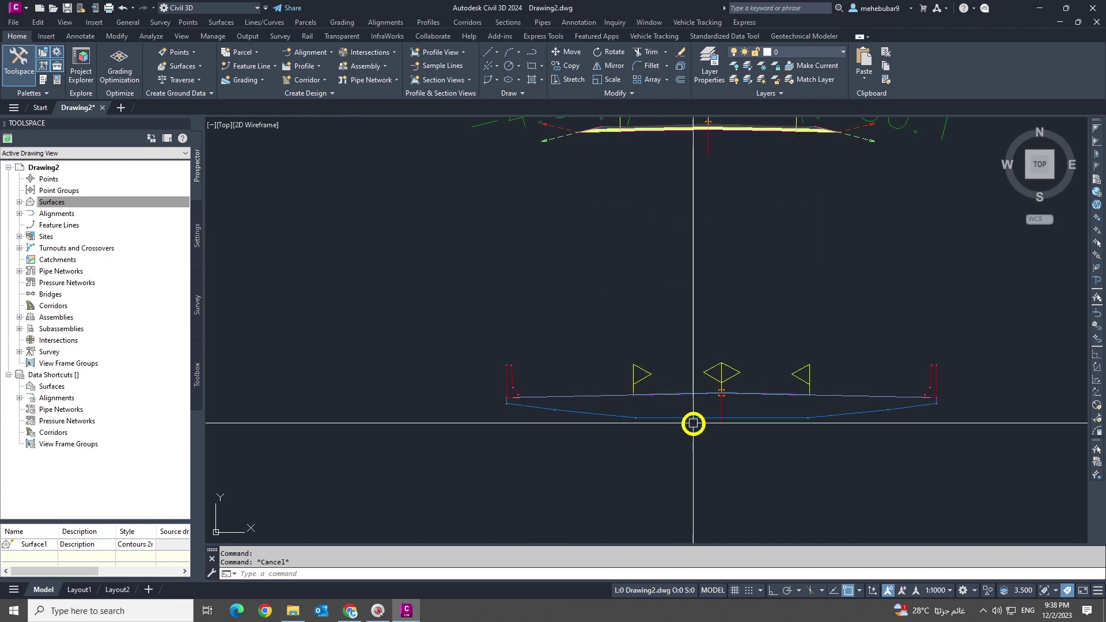
pyautogui.scroll(3, 749, 435)
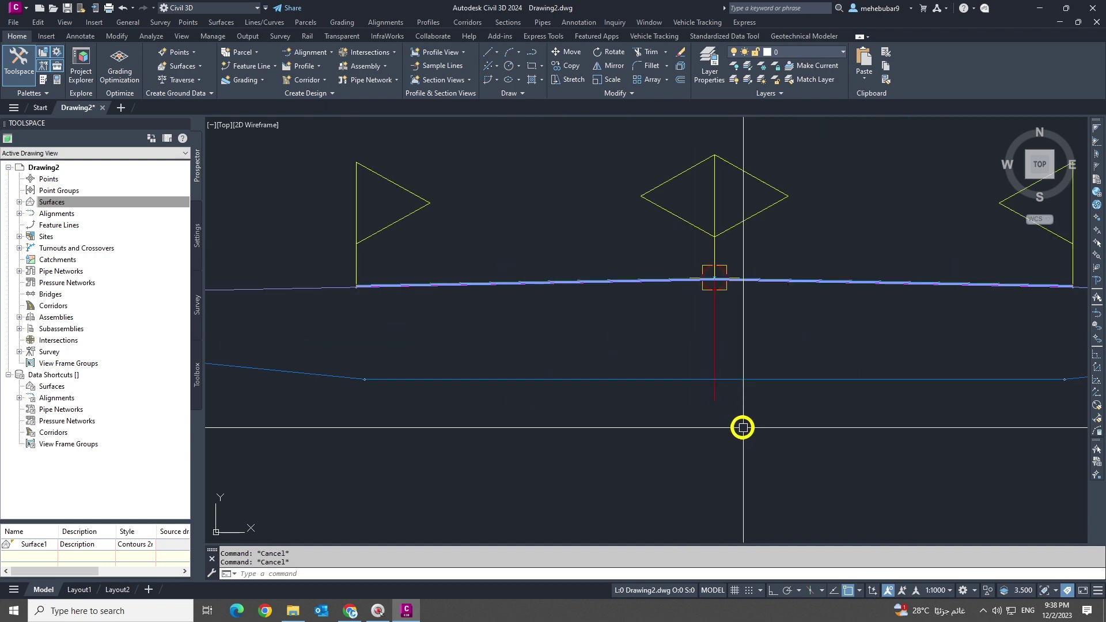
# Step: Identify the bridge assembly and the road assembly by selecting each in turn, and look over the alignment and profile view beside them
pyautogui.click(717, 395)
pyautogui.scroll(-2, 645, 427)
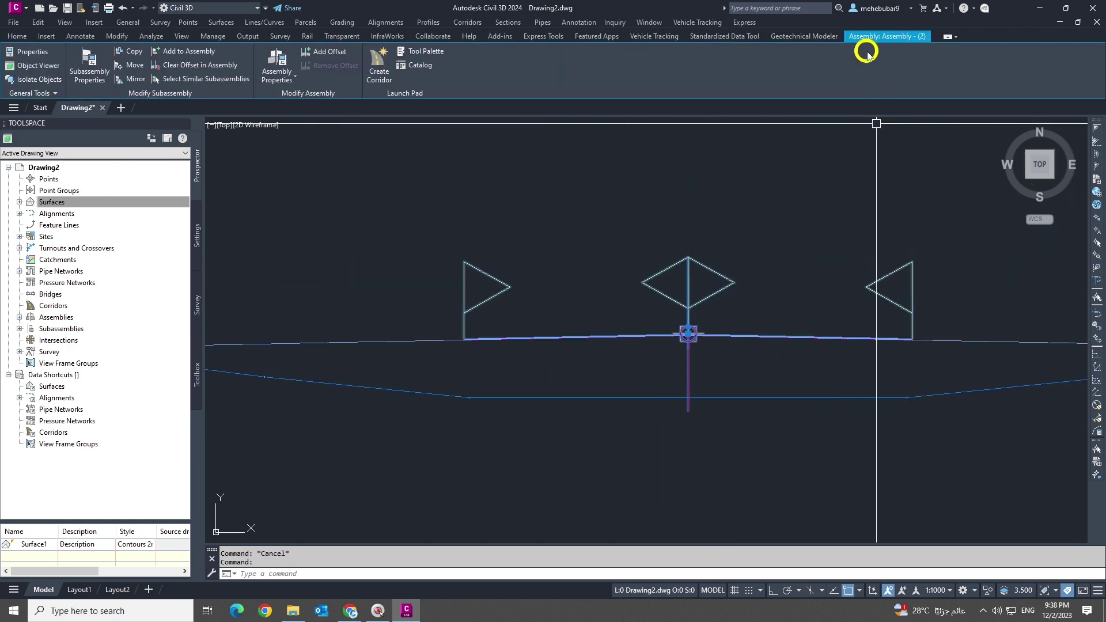
pyautogui.scroll(-4, 724, 388)
pyautogui.press('Escape')
pyautogui.scroll(2, 724, 374)
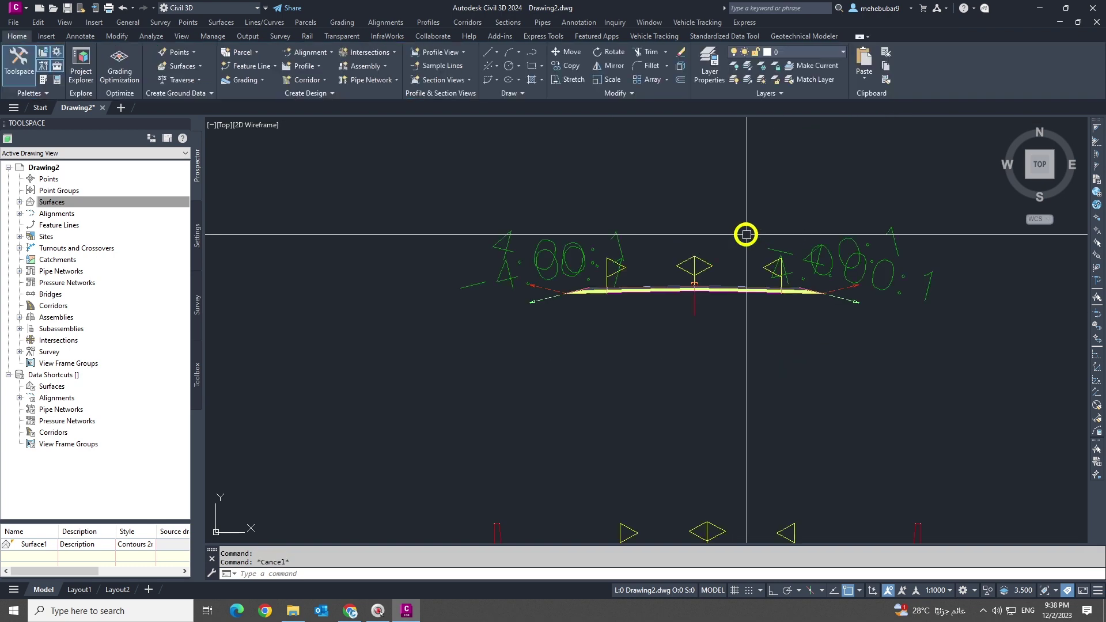
pyautogui.click(705, 303)
pyautogui.scroll(-5, 748, 269)
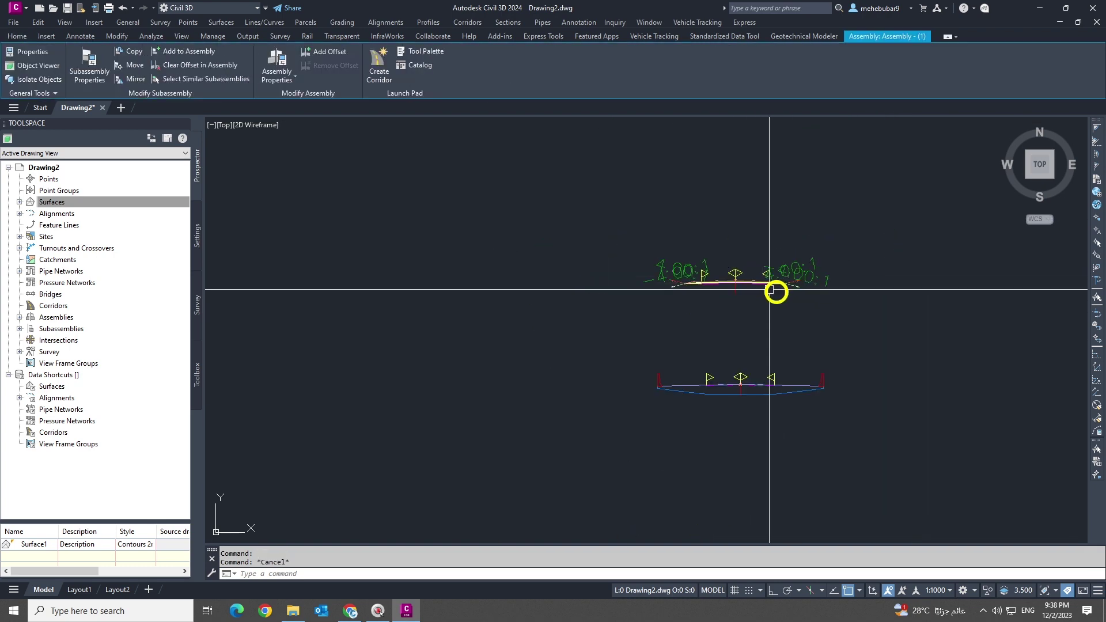
pyautogui.press('Escape')
pyautogui.scroll(-3, 728, 314)
pyautogui.scroll(3, 634, 262)
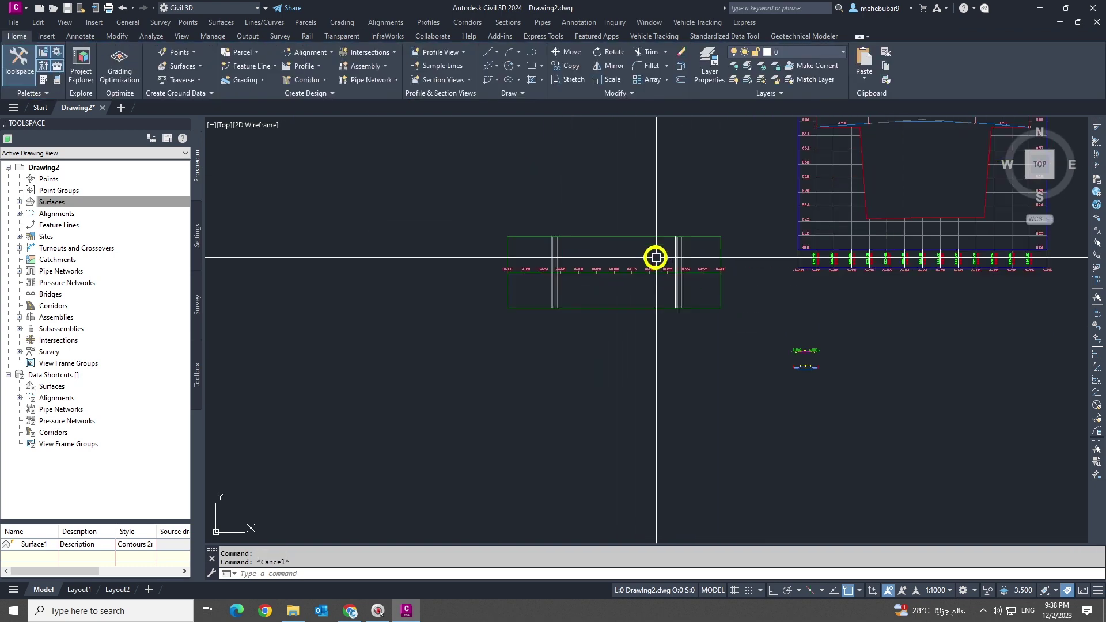
pyautogui.moveTo(659, 257)
pyautogui.mouseDown(button='middle')
pyautogui.moveTo(569, 339)
pyautogui.moveTo(507, 348)
pyautogui.mouseUp(button='middle')
pyautogui.scroll(-2, 524, 346)
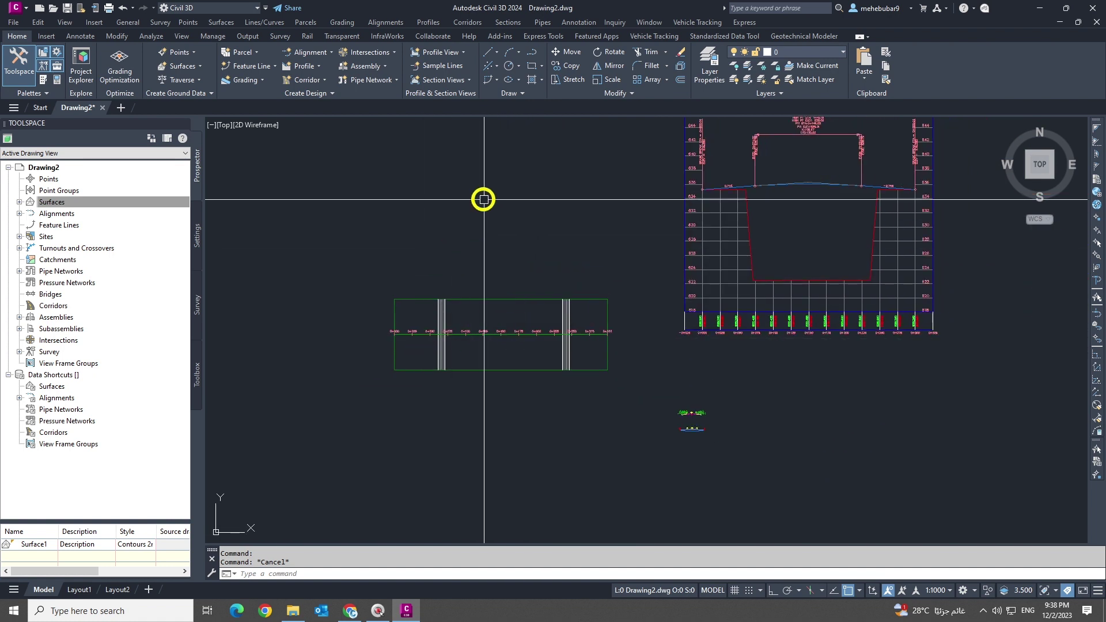
# Step: Start a new corridor with the Basic style, based on Alignment - (1) and the Layout (1) profile
pyautogui.click(468, 23)
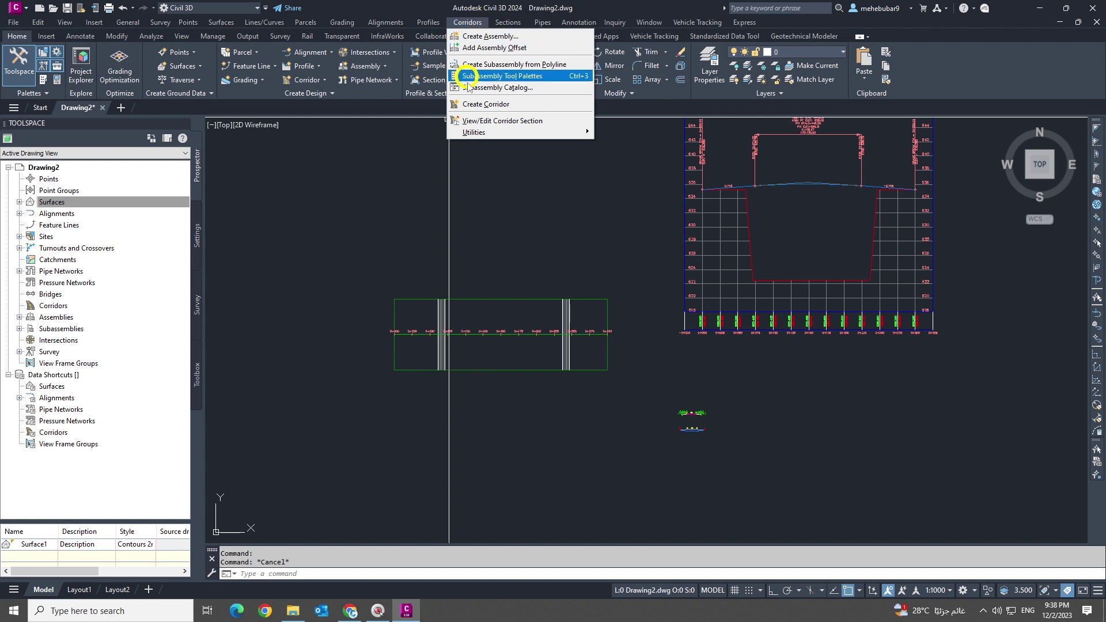
pyautogui.click(501, 104)
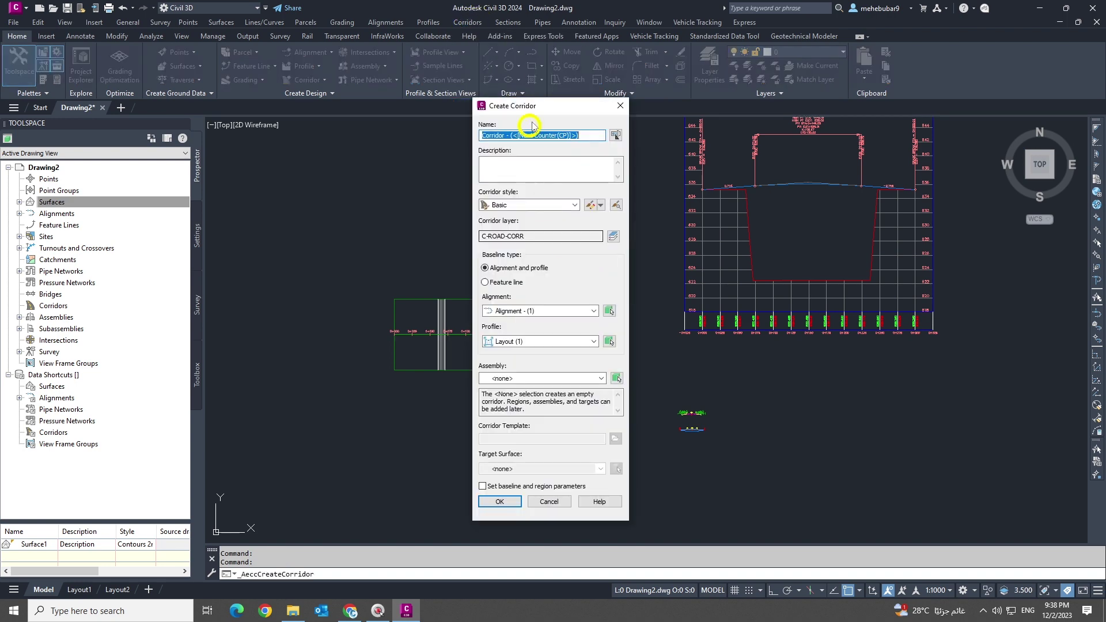
pyautogui.moveTo(519, 105); pyautogui.dragTo(246, 96)
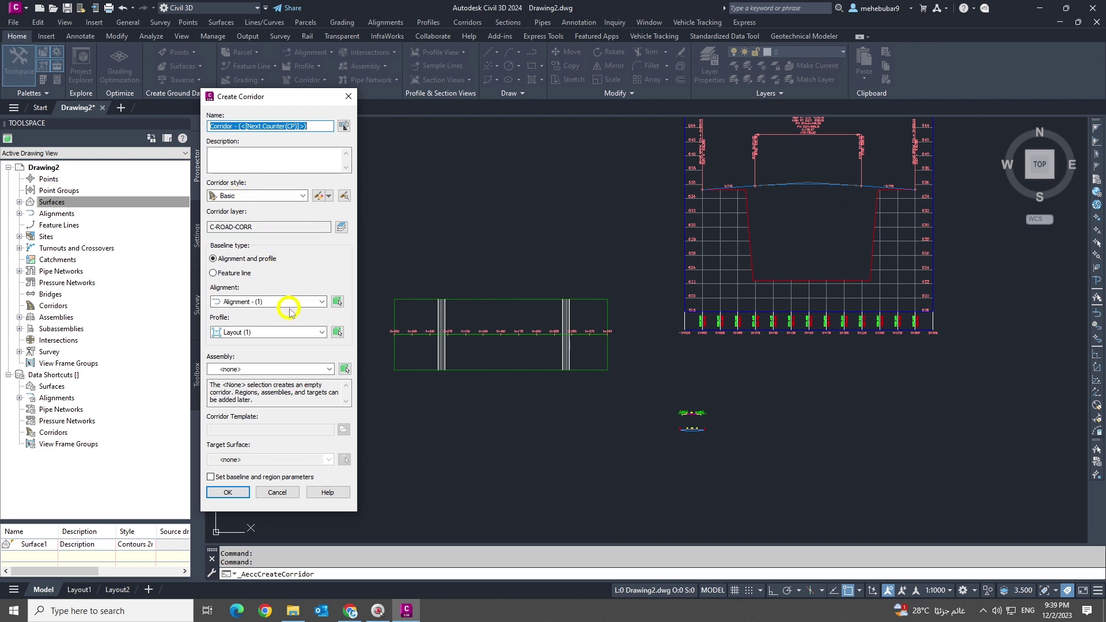
pyautogui.click(263, 305)
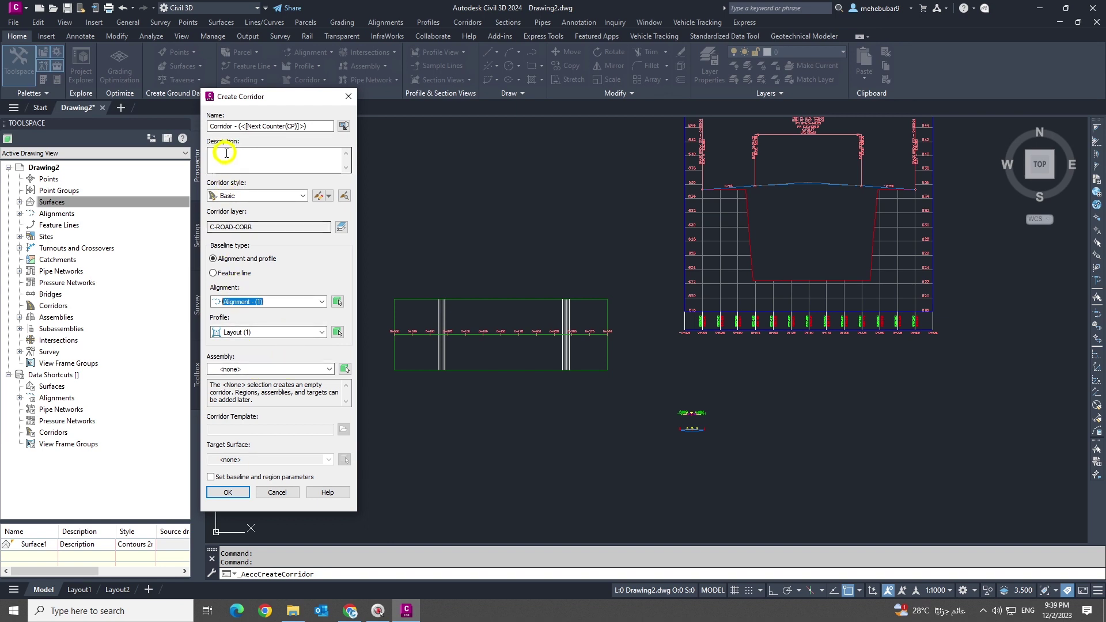
pyautogui.click(253, 332)
pyautogui.click(254, 332)
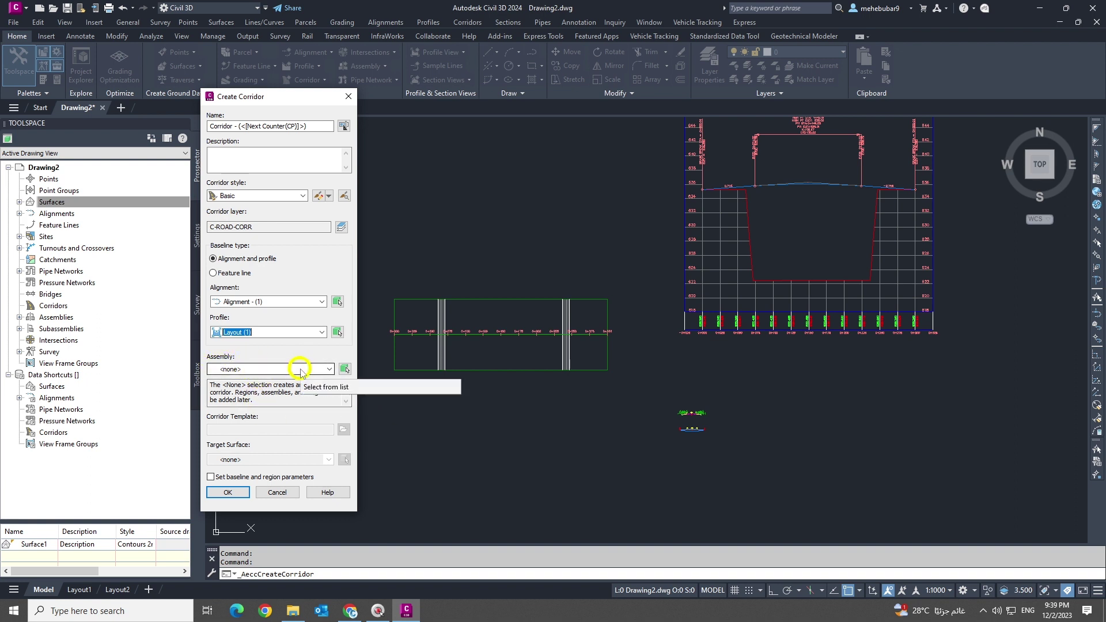
# Step: Create the corridor with Assembly - (1) as its assembly and Surface1 as the target surface
pyautogui.click(326, 370)
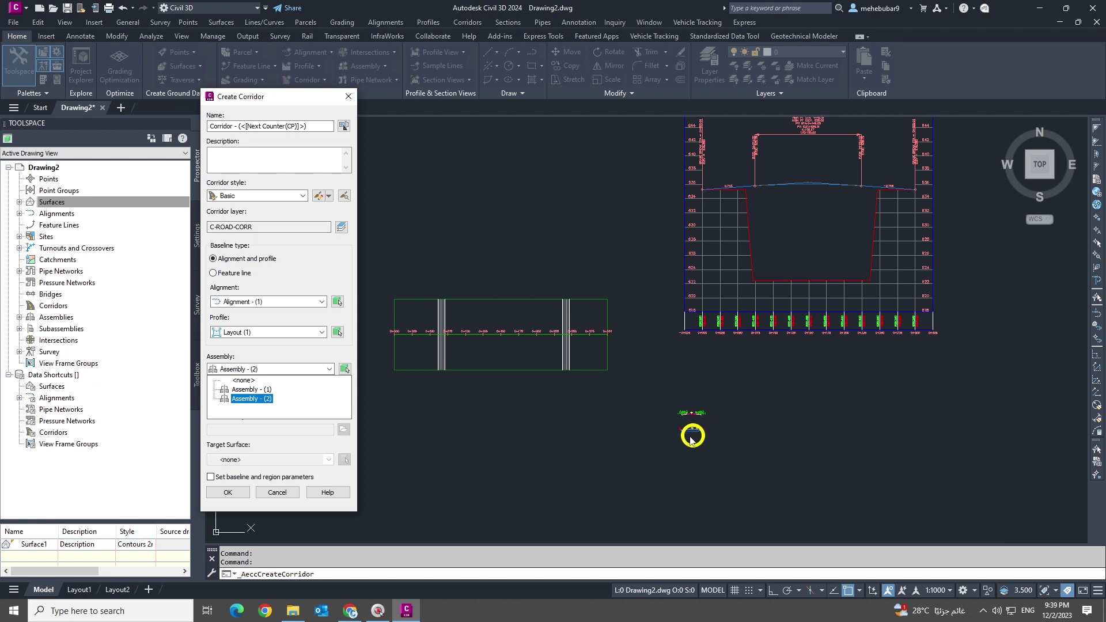
pyautogui.click(245, 390)
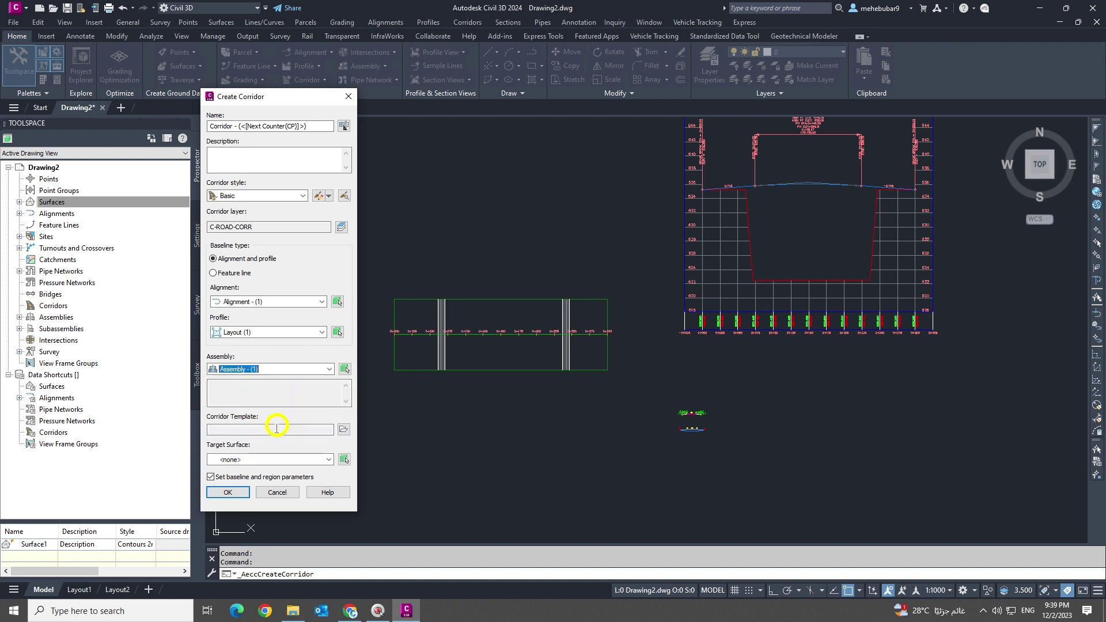
pyautogui.click(260, 460)
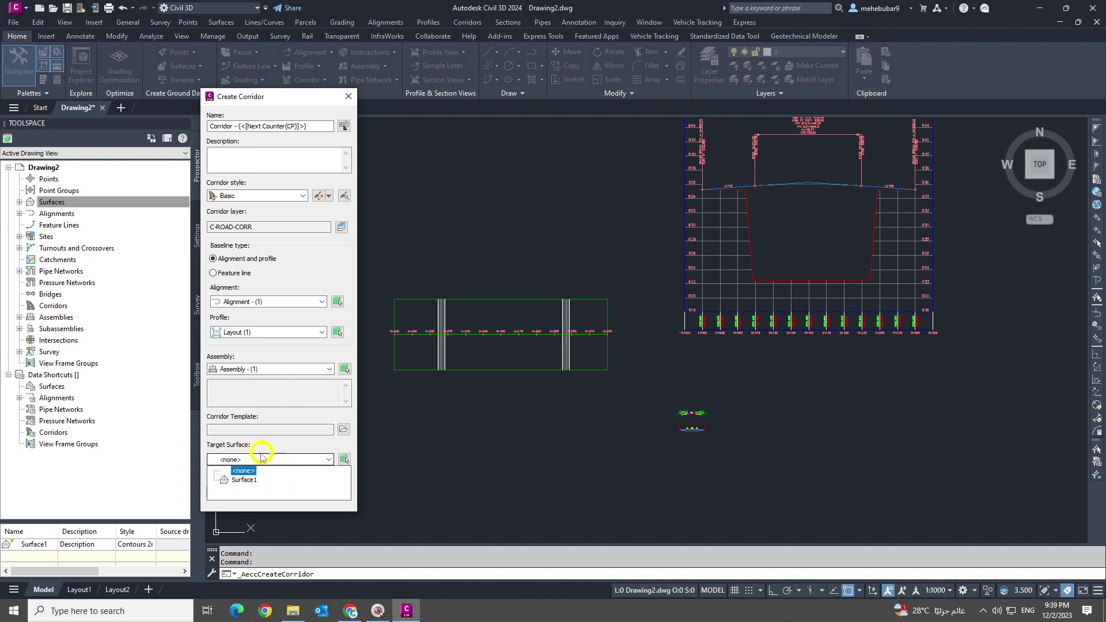
pyautogui.click(249, 482)
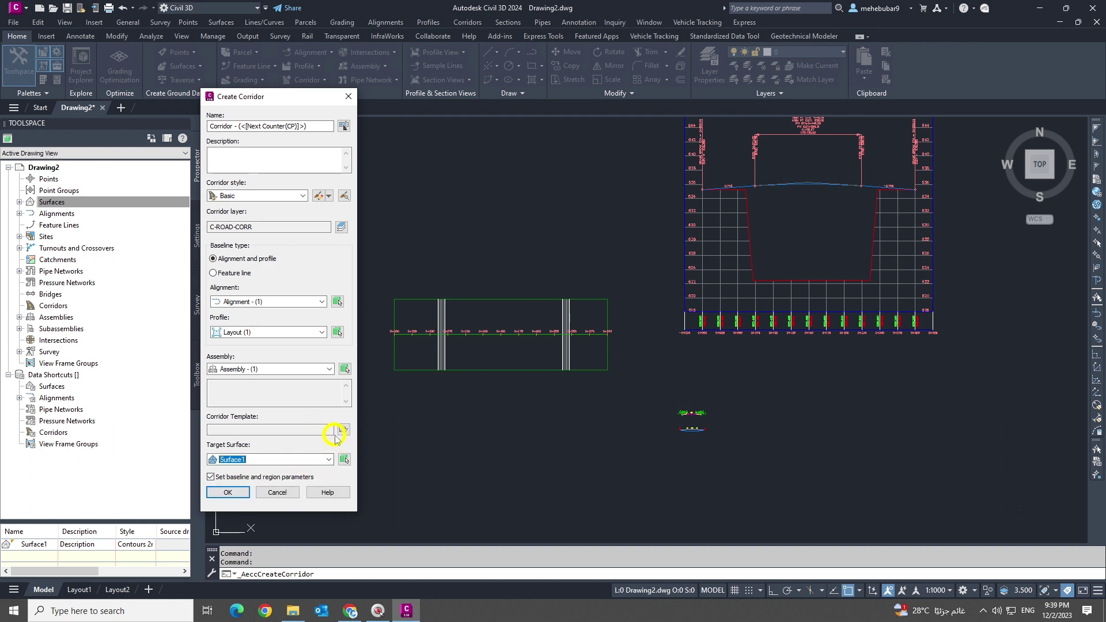
pyautogui.click(247, 492)
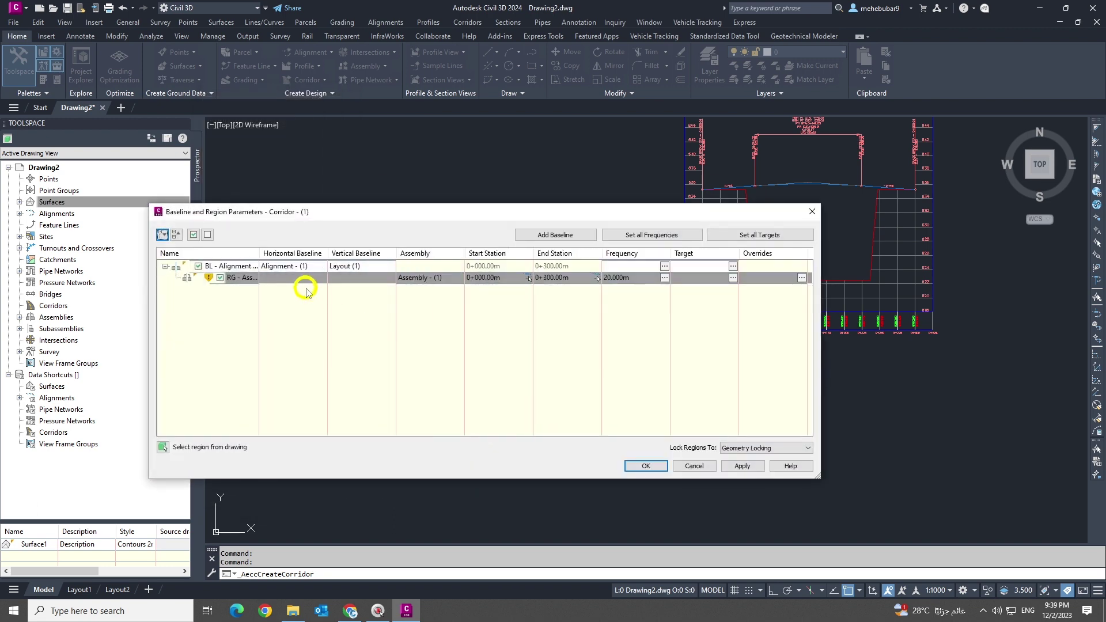
# Step: Accept the corridor's baseline and region parameters, rebuild the corridor and dismiss the event list
pyautogui.moveTo(591, 218); pyautogui.dragTo(542, 120)
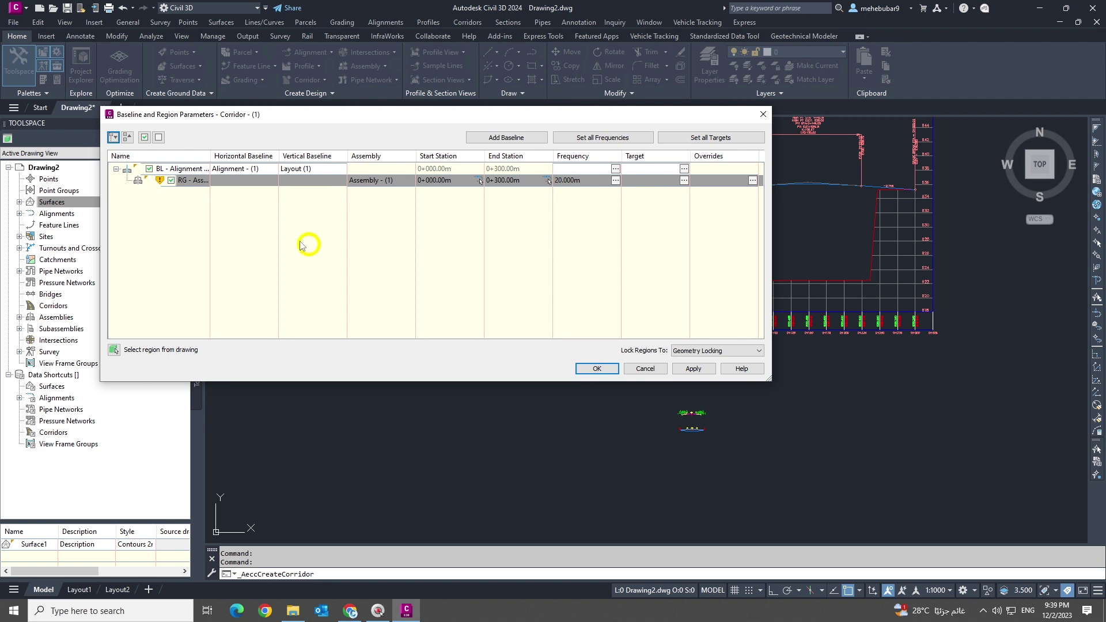
pyautogui.click(596, 369)
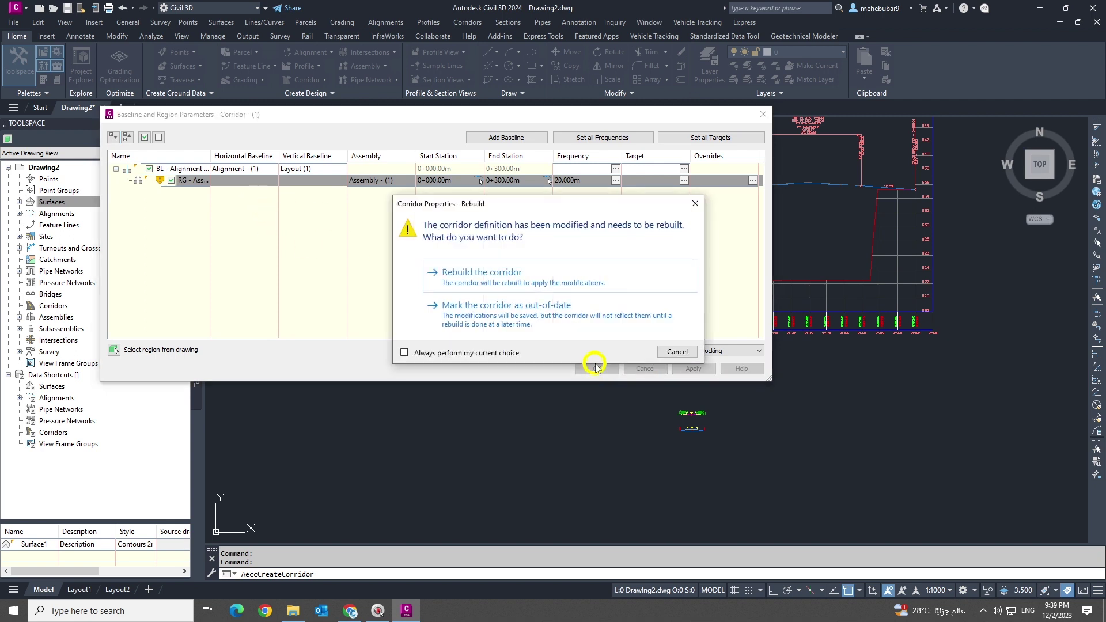
pyautogui.click(471, 275)
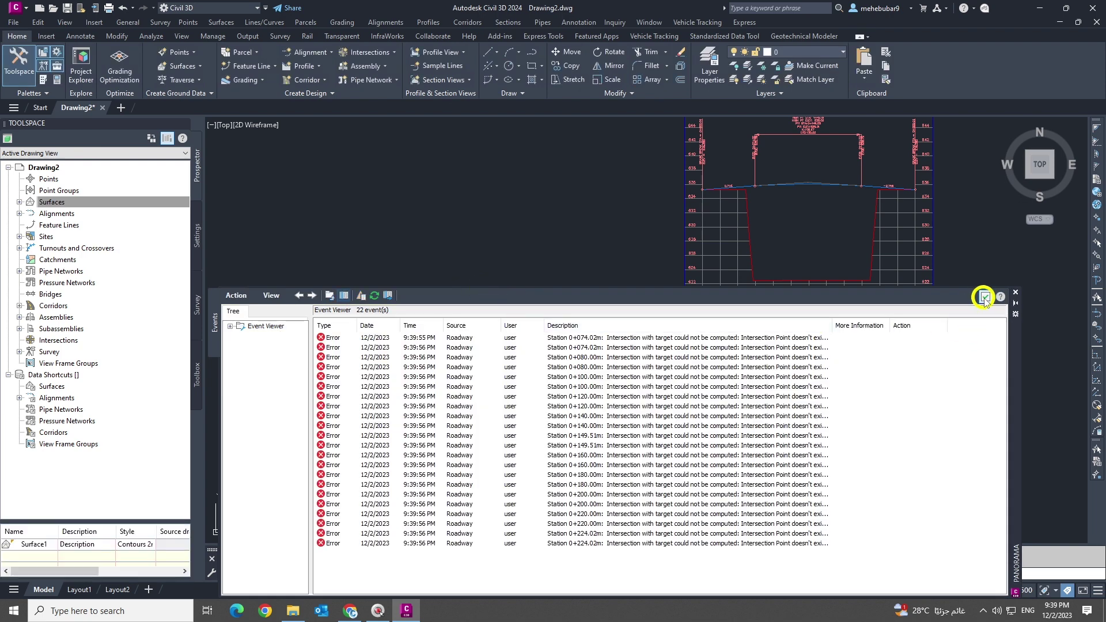
pyautogui.click(984, 296)
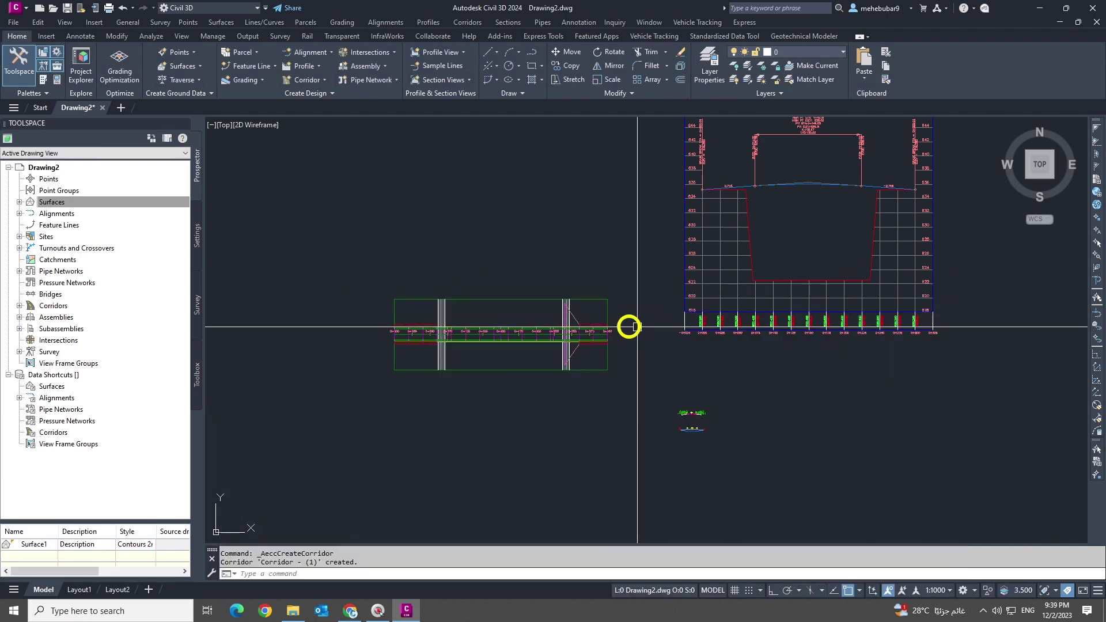
# Step: Select the new corridor and examine its plan along the whole alignment
pyautogui.scroll(3, 449, 346)
pyautogui.moveTo(486, 353); pyautogui.dragTo(537, 367, button='middle')
pyautogui.scroll(3, 447, 321)
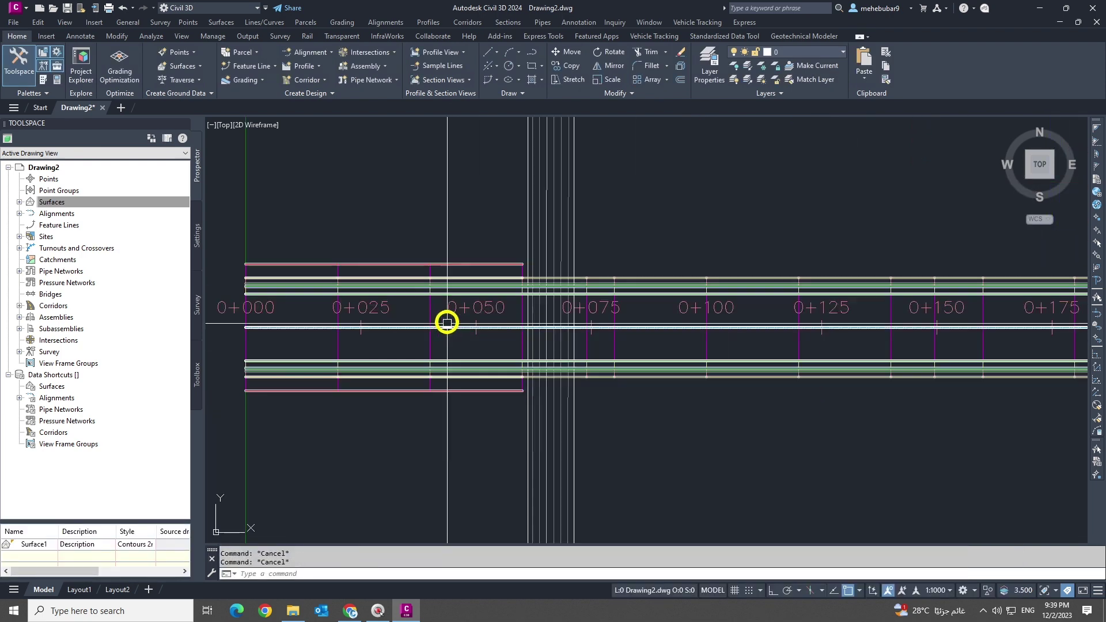
pyautogui.click(462, 277)
pyautogui.scroll(-3, 475, 277)
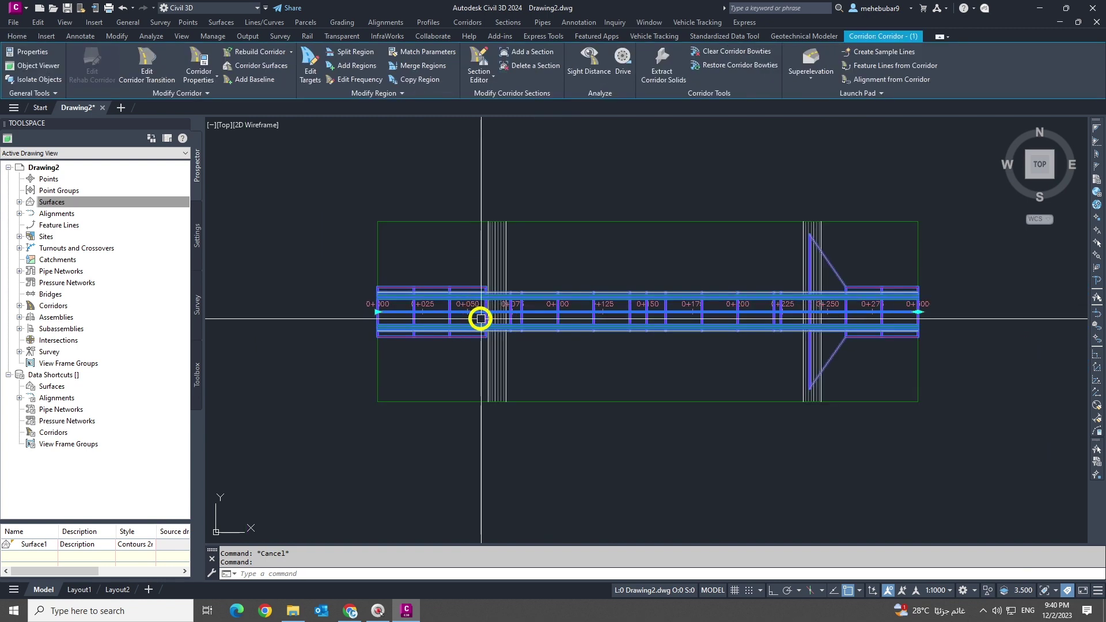
pyautogui.scroll(-2, 519, 325)
pyautogui.scroll(1, 449, 323)
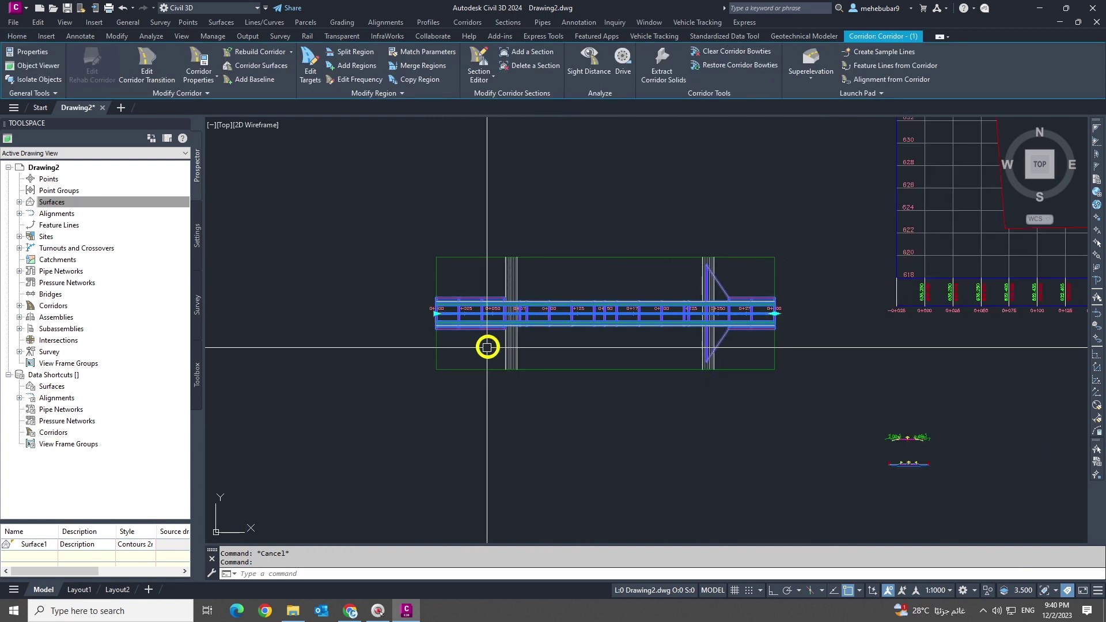
# Step: Compare the road and bridge assemblies with the corridor in plan, and clear the selection
pyautogui.scroll(5, 858, 398)
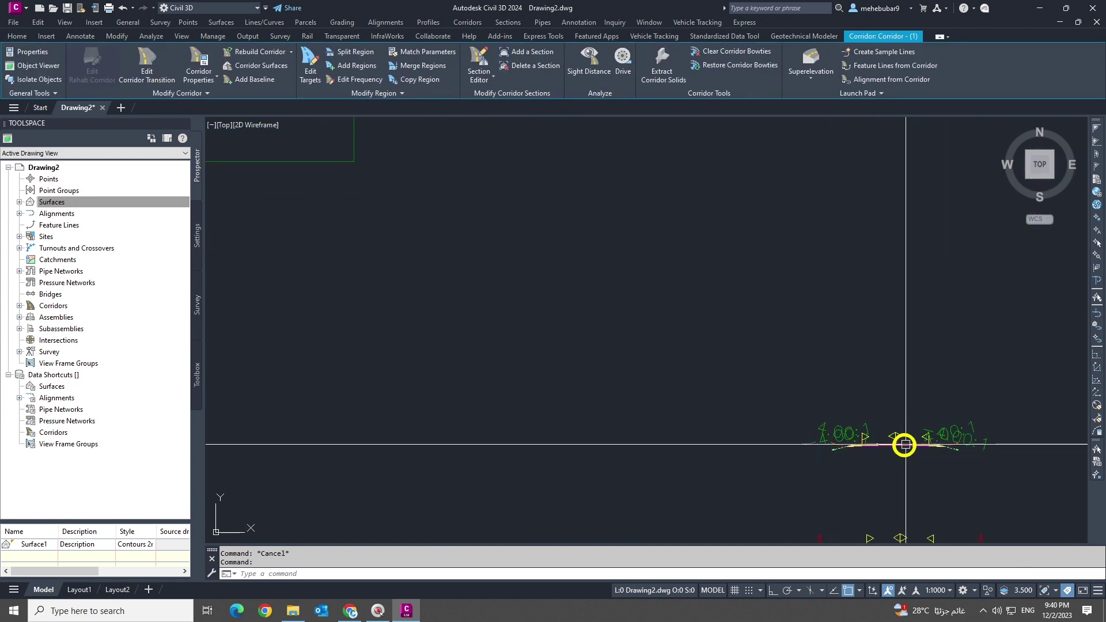
pyautogui.scroll(-3, 914, 445)
pyautogui.scroll(-2, 688, 320)
pyautogui.scroll(5, 770, 382)
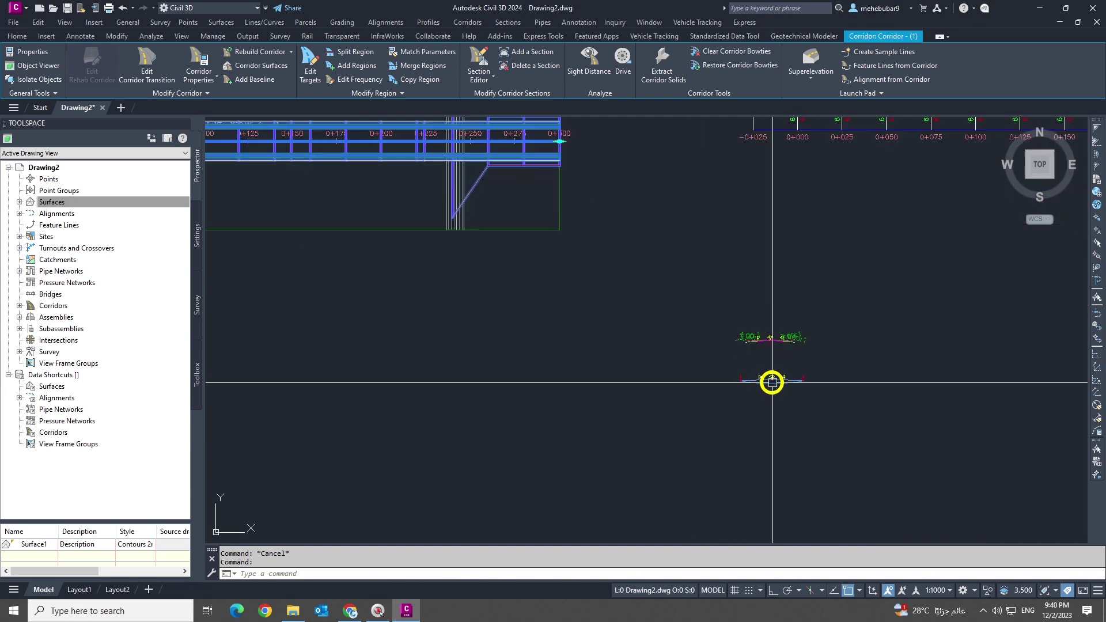
pyautogui.scroll(2, 764, 379)
pyautogui.scroll(-7, 765, 379)
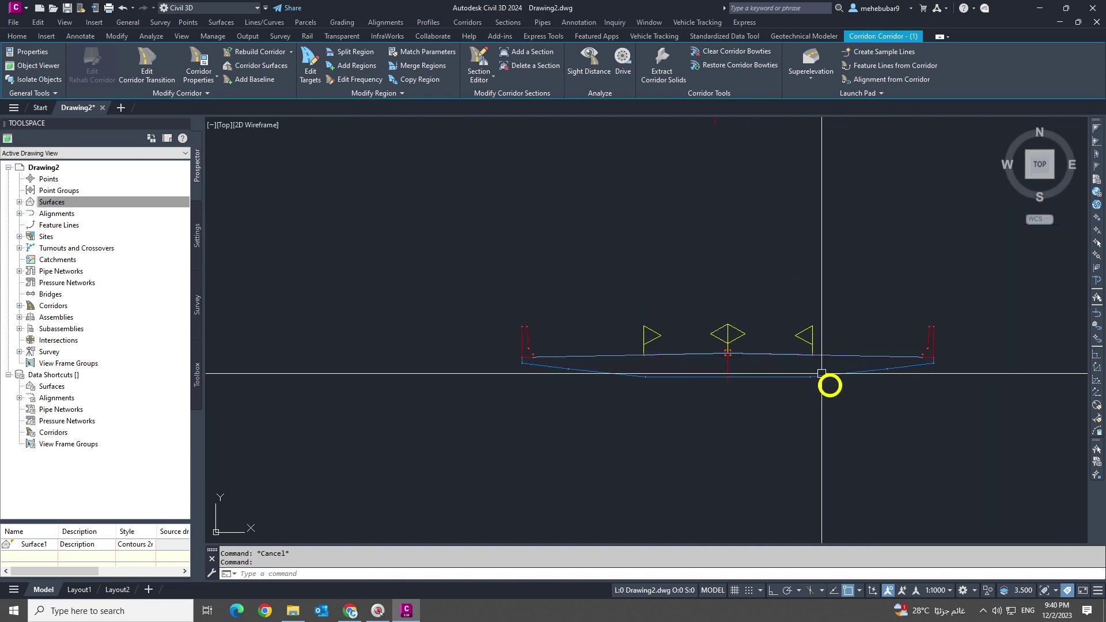
pyautogui.scroll(5, 568, 274)
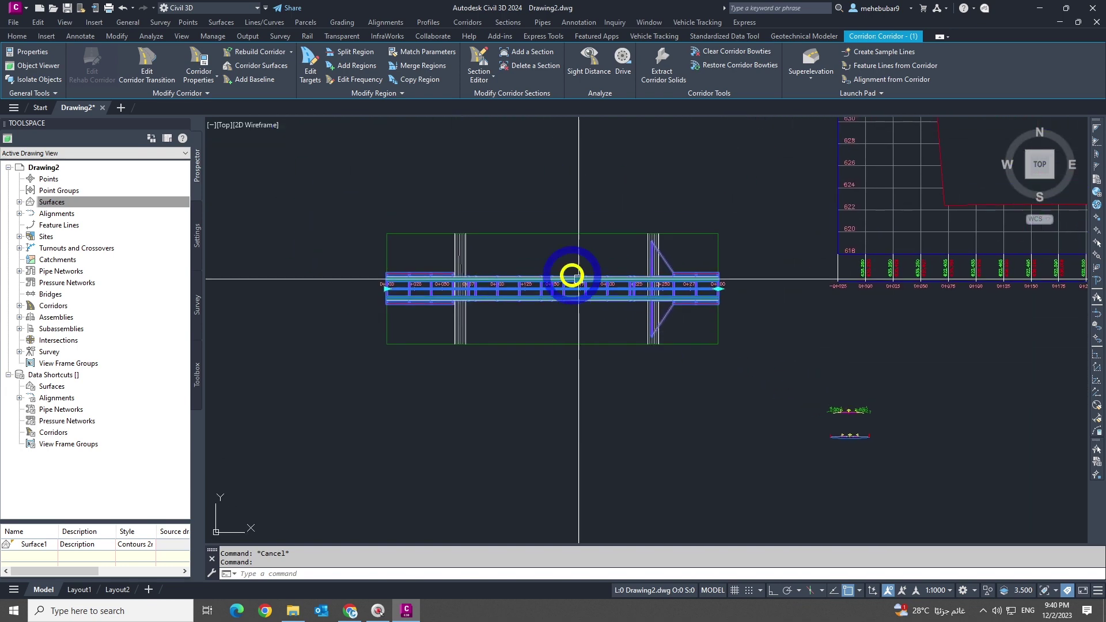
pyautogui.press('Escape')
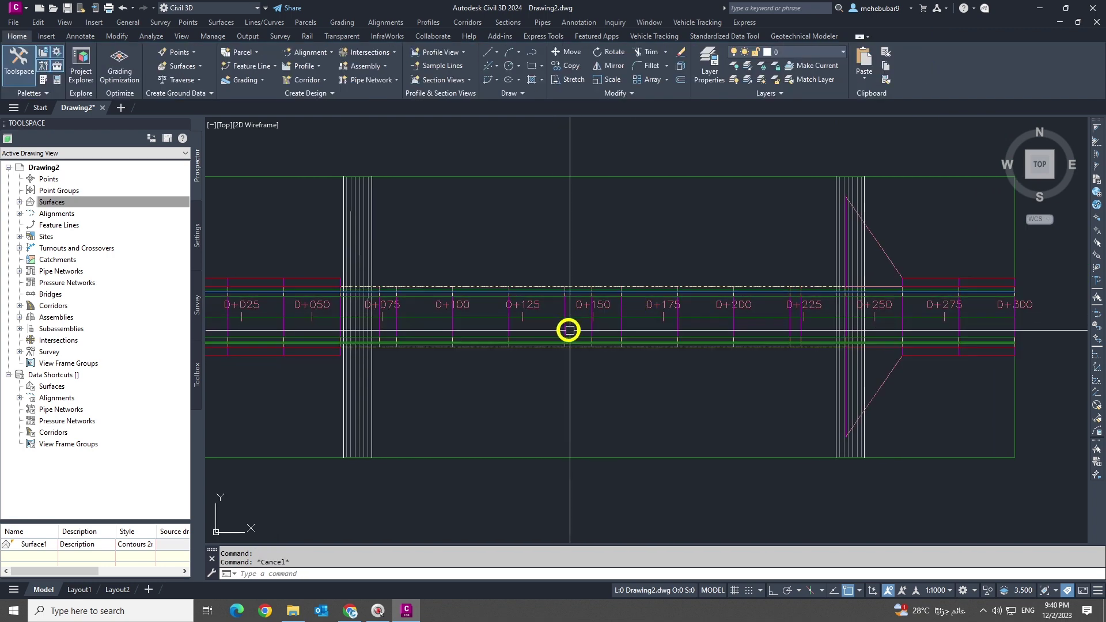
# Step: Inspect the corridor in the Object Viewer from the SW Isometric view, and close the viewer
pyautogui.click(568, 327)
pyautogui.scroll(-3, 662, 346)
pyautogui.moveTo(672, 353); pyautogui.dragTo(658, 353, button='middle')
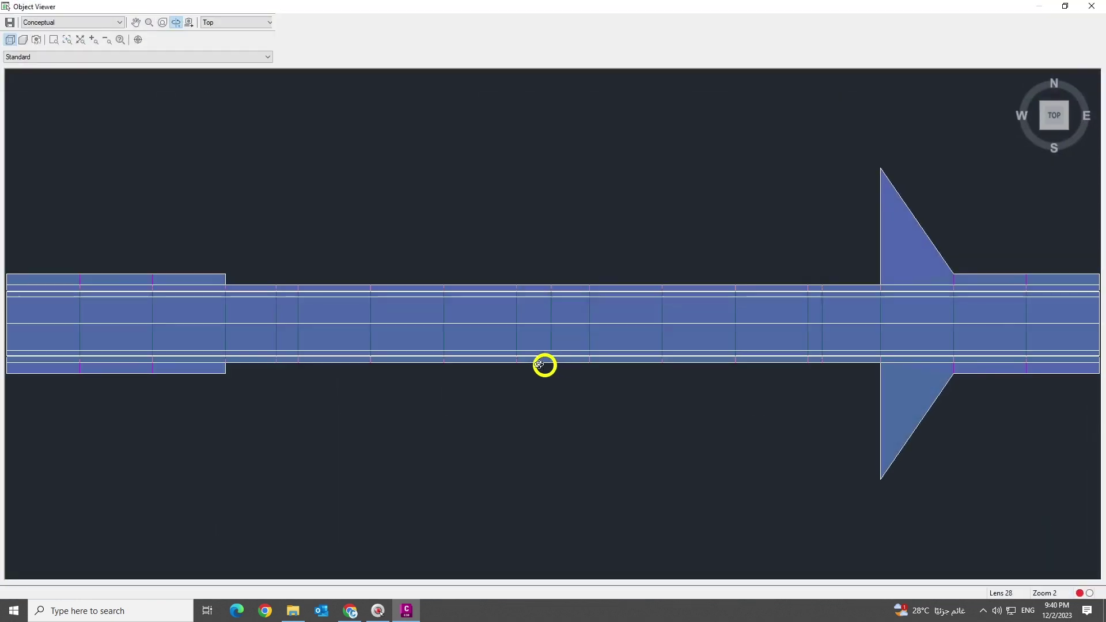
pyautogui.click(248, 25)
pyautogui.click(235, 79)
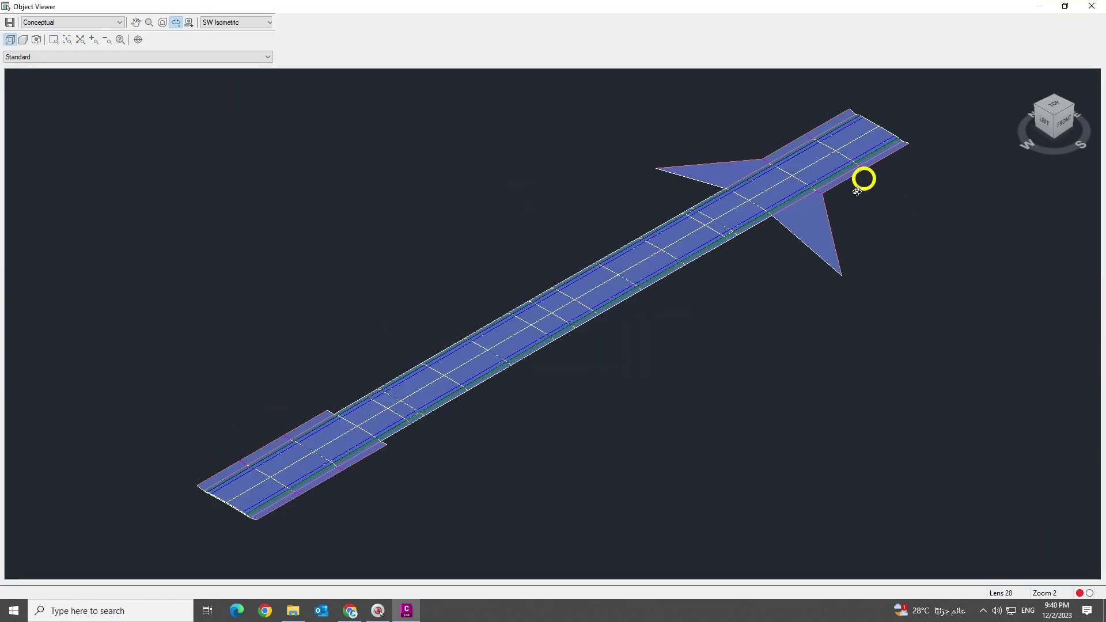
pyautogui.scroll(-5, 634, 250)
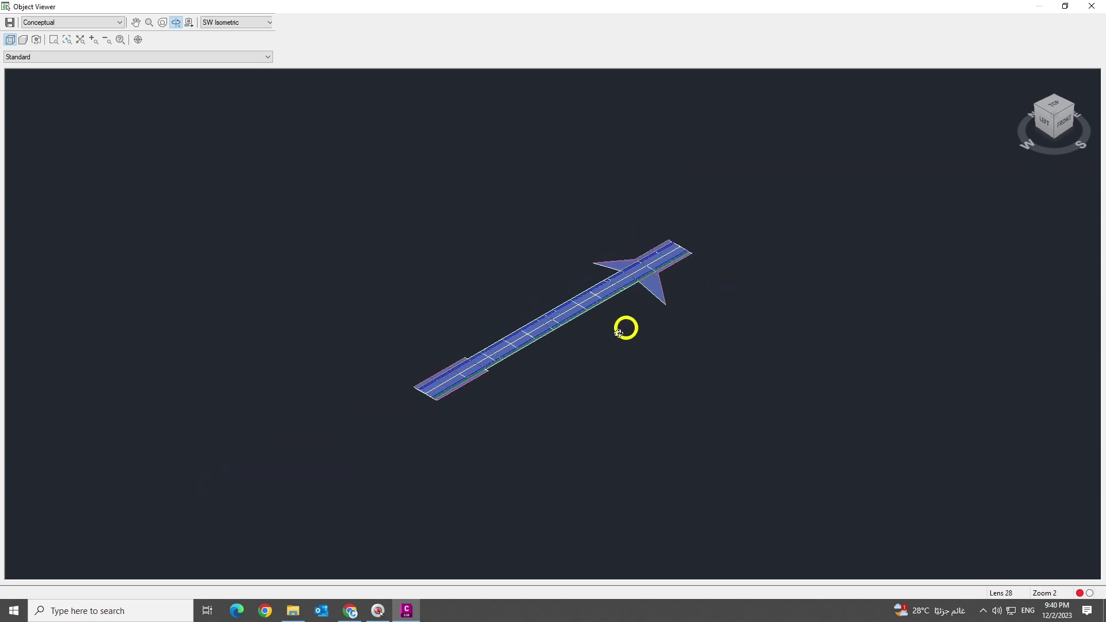
pyautogui.press('Escape')
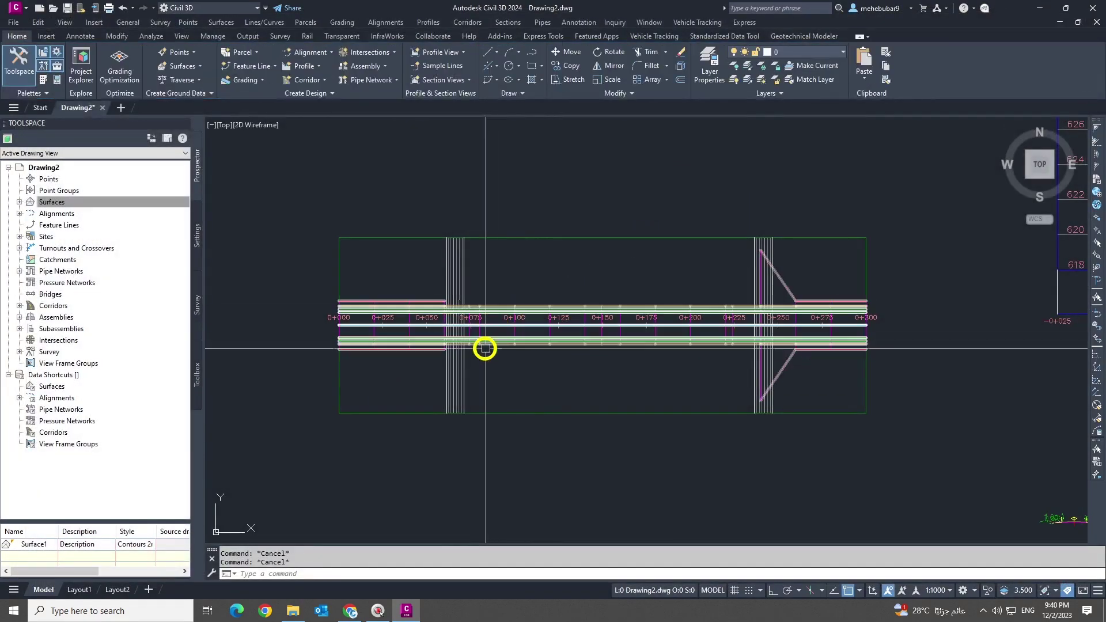
# Step: Select the corridor and examine in plan where it crosses the two channel banks, and deselect it
pyautogui.scroll(2, 487, 348)
pyautogui.moveTo(494, 354); pyautogui.dragTo(533, 350, button='middle')
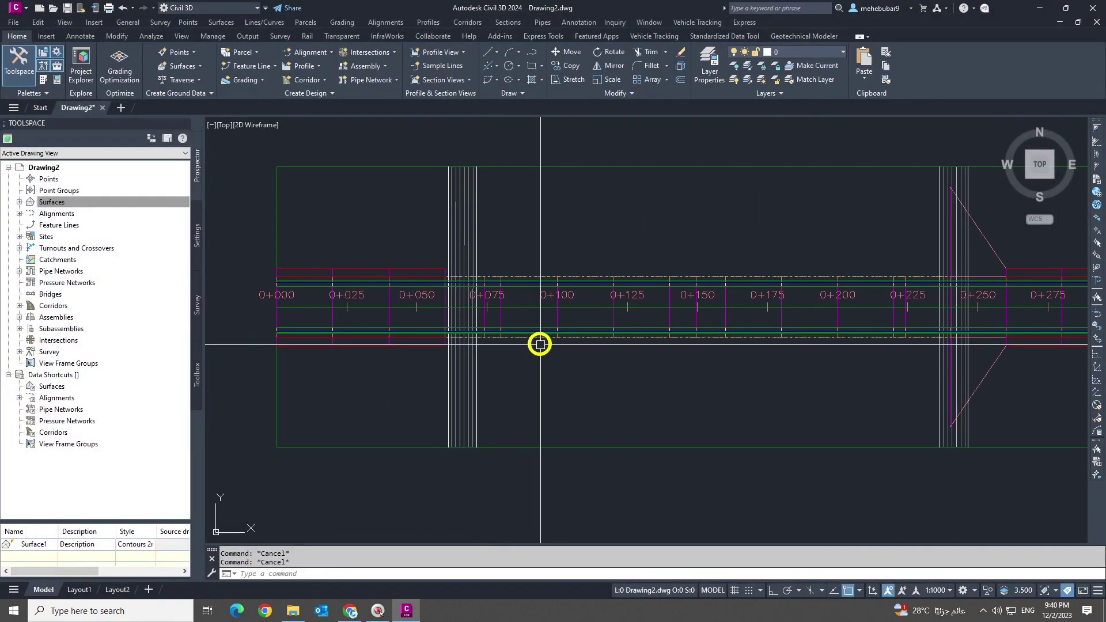
pyautogui.click(584, 312)
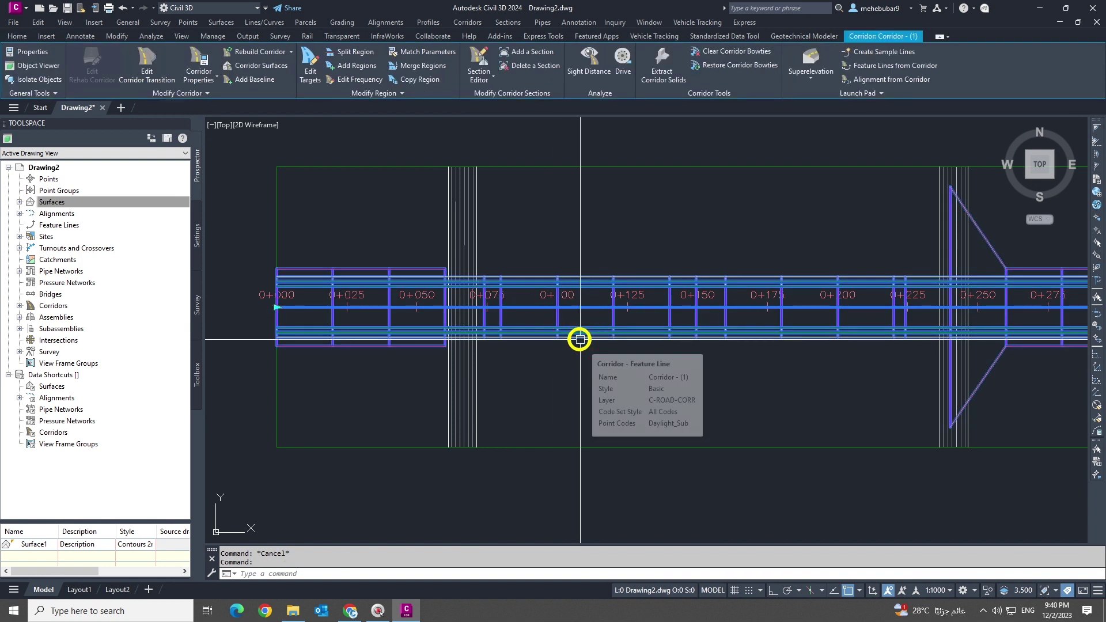
pyautogui.moveTo(476, 304); pyautogui.dragTo(457, 301, button='middle')
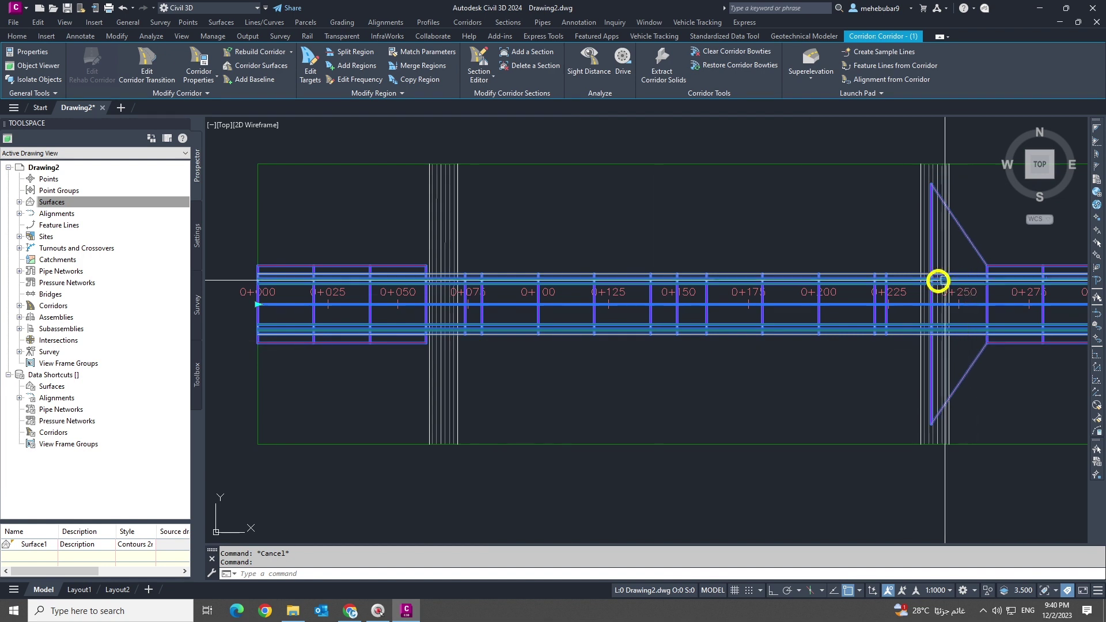
pyautogui.moveTo(944, 300); pyautogui.dragTo(912, 302, button='middle')
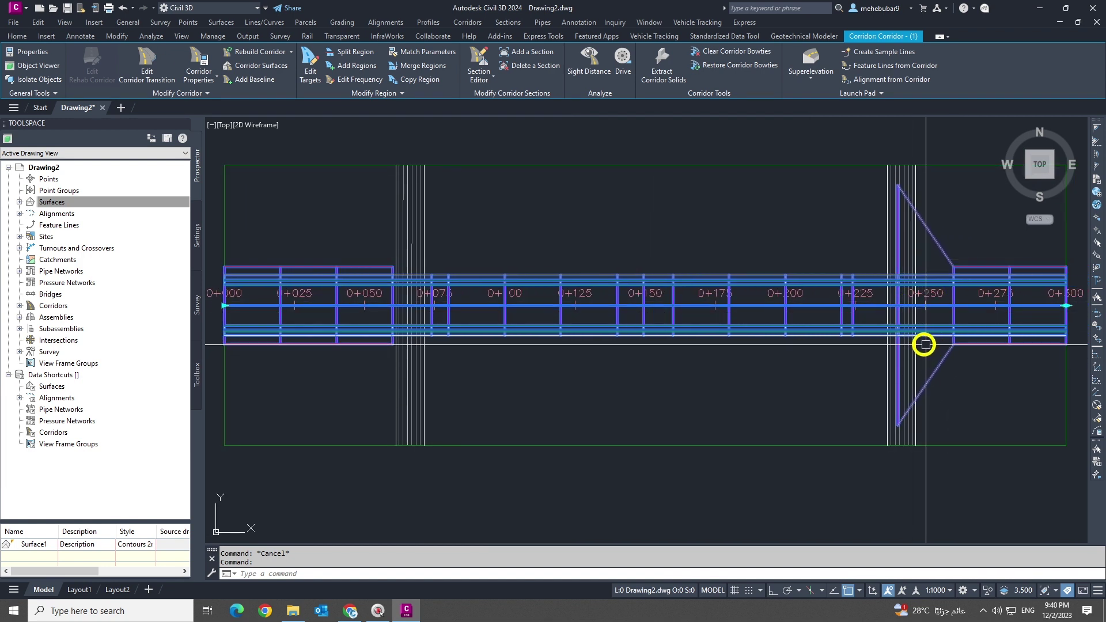
pyautogui.moveTo(924, 344); pyautogui.dragTo(887, 361, button='middle')
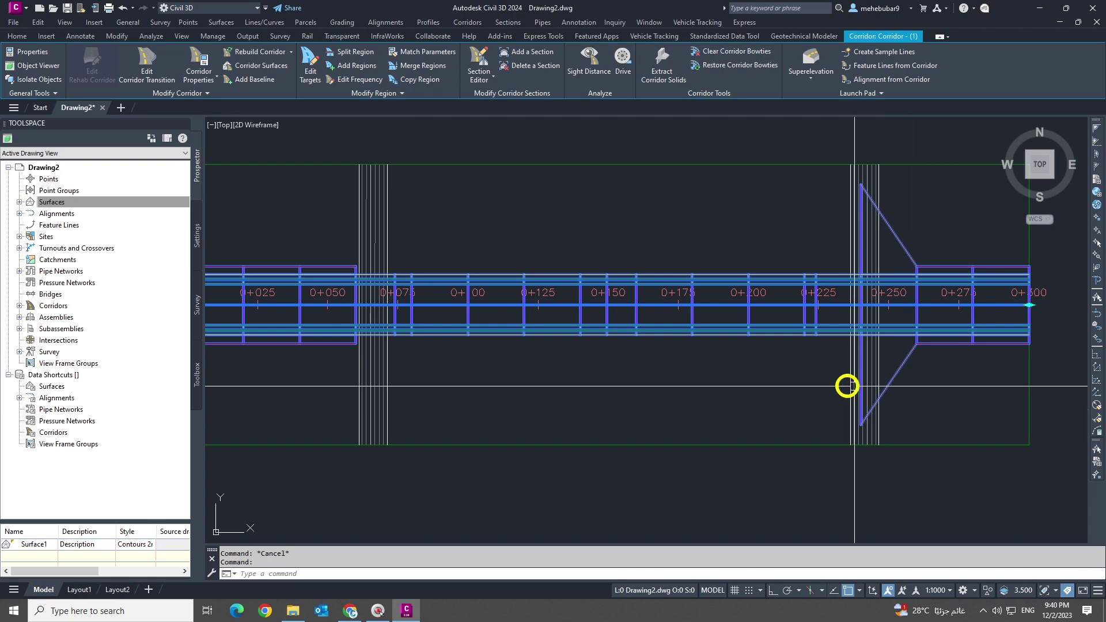
pyautogui.press('Escape')
# Step: Split the corridor region at station 0+246.47, at the outer edge of the east channel bank
pyautogui.click(640, 320)
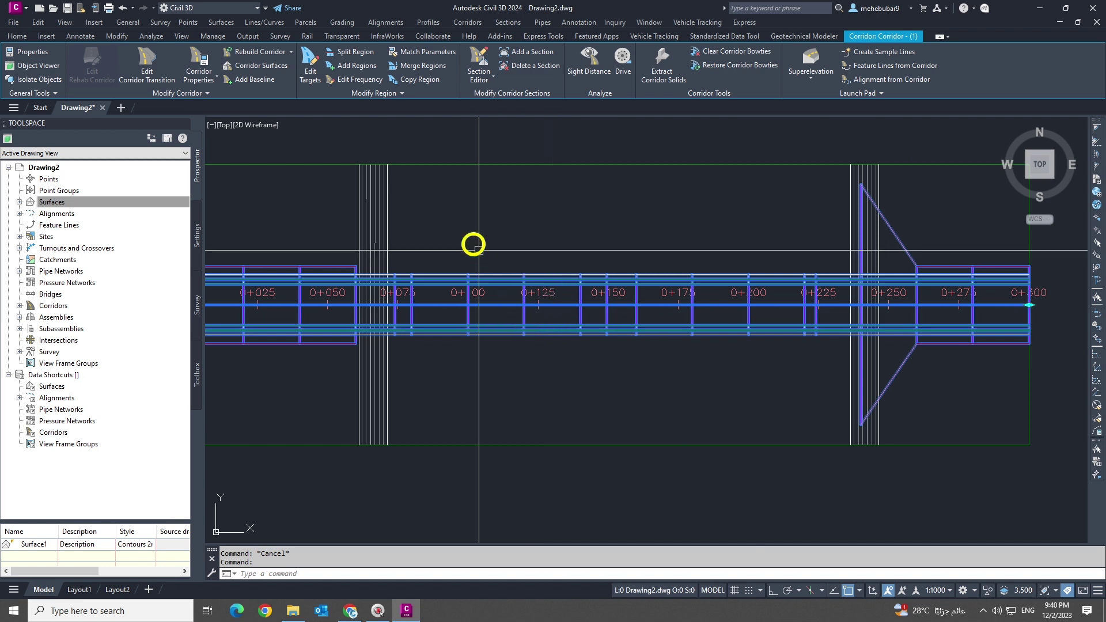
pyautogui.click(346, 52)
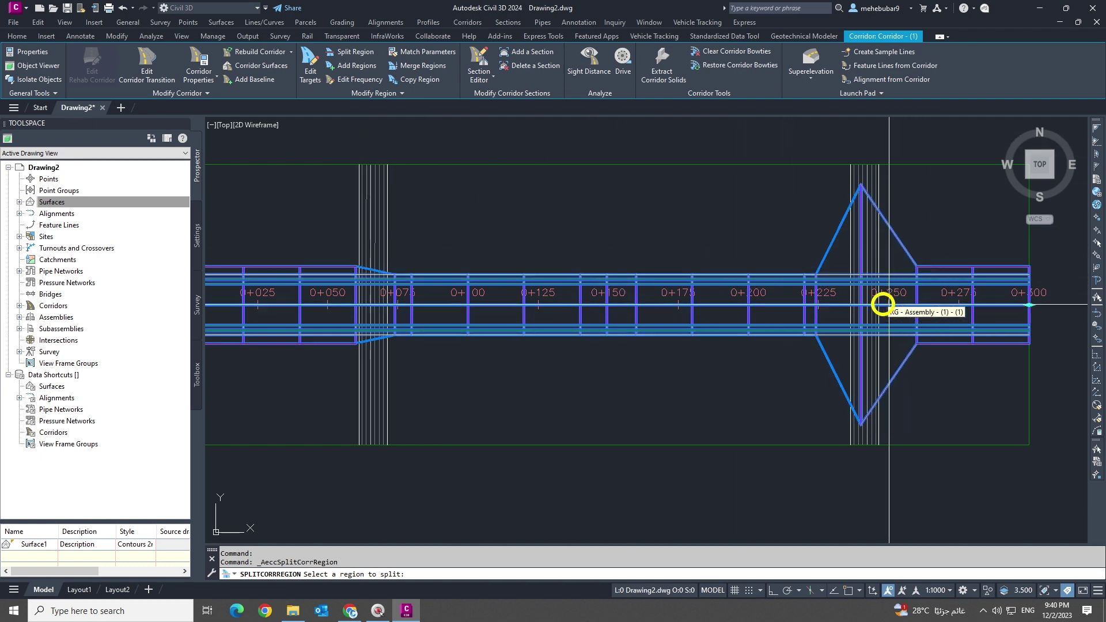
pyautogui.click(885, 307)
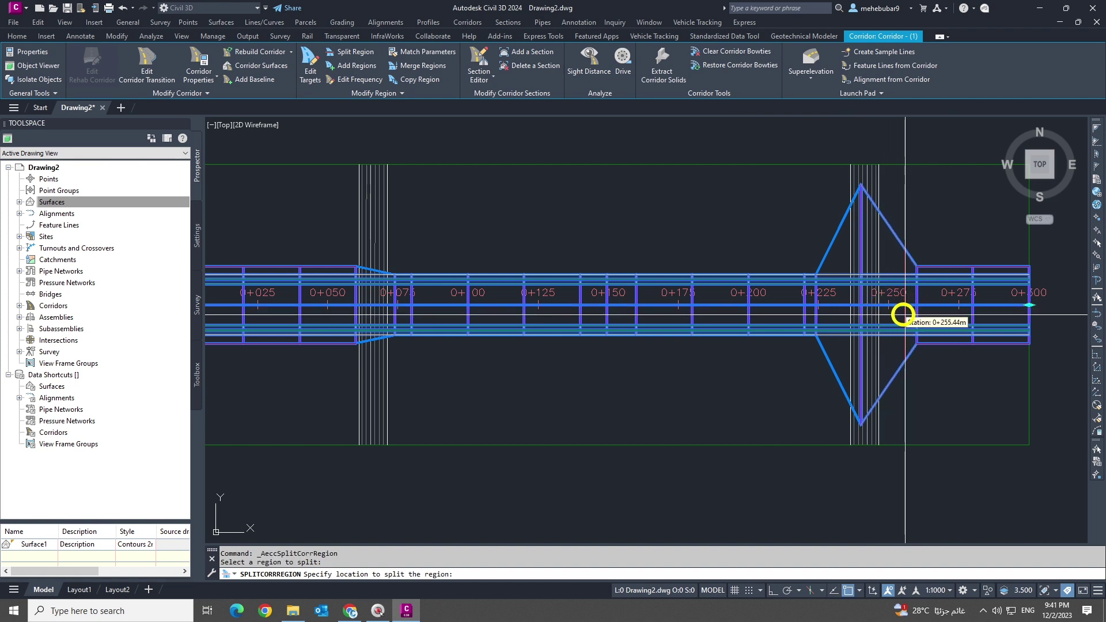
pyautogui.scroll(4, 887, 311)
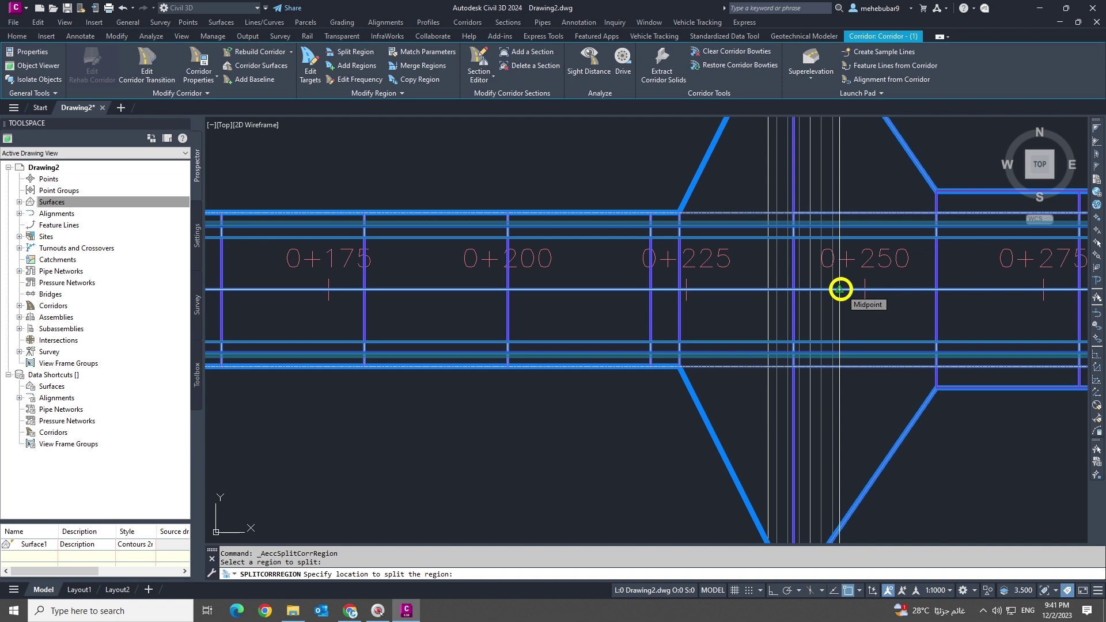
pyautogui.click(840, 290)
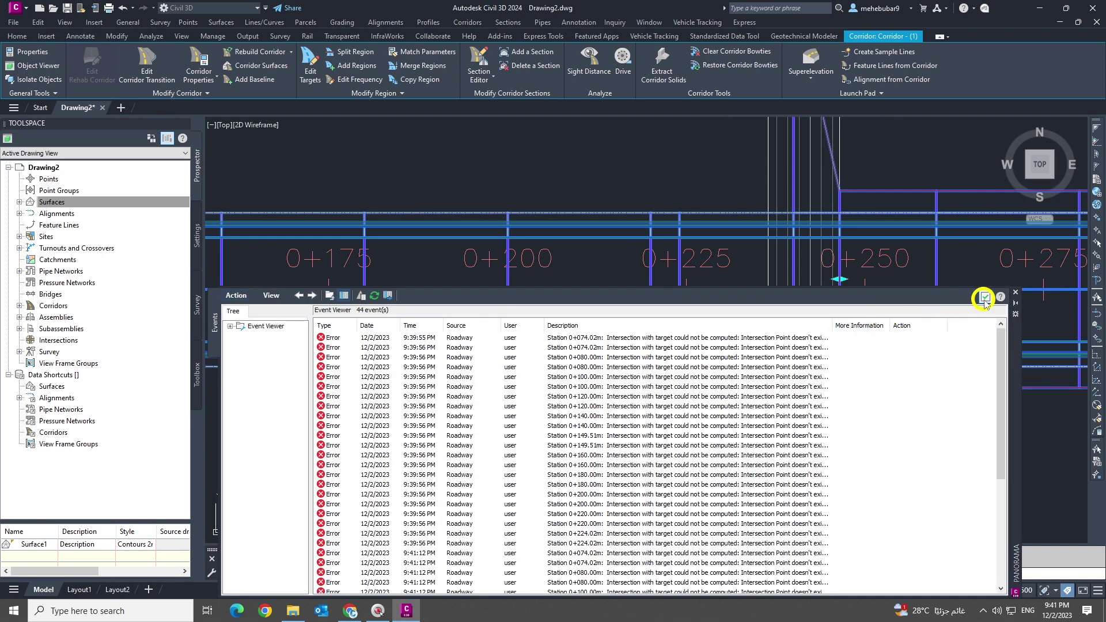
pyautogui.click(983, 298)
# Step: Split the corridor region at station 0+061.27, at the outer edge of the west channel bank, and end the command
pyautogui.scroll(-5, 893, 320)
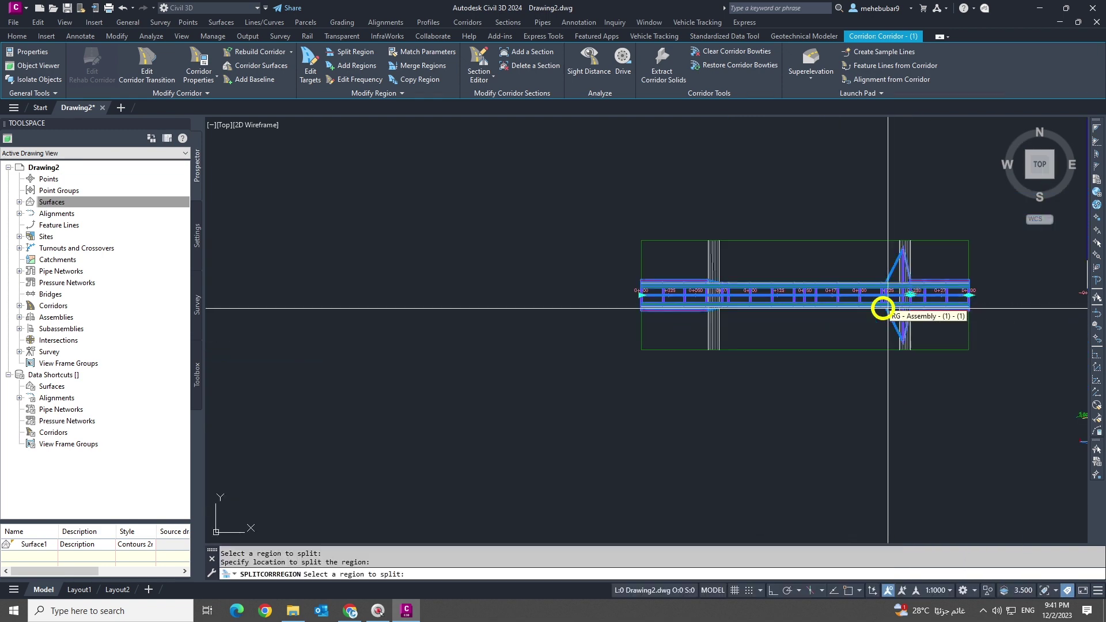
pyautogui.scroll(2, 807, 306)
pyautogui.click(662, 288)
pyautogui.scroll(4, 609, 279)
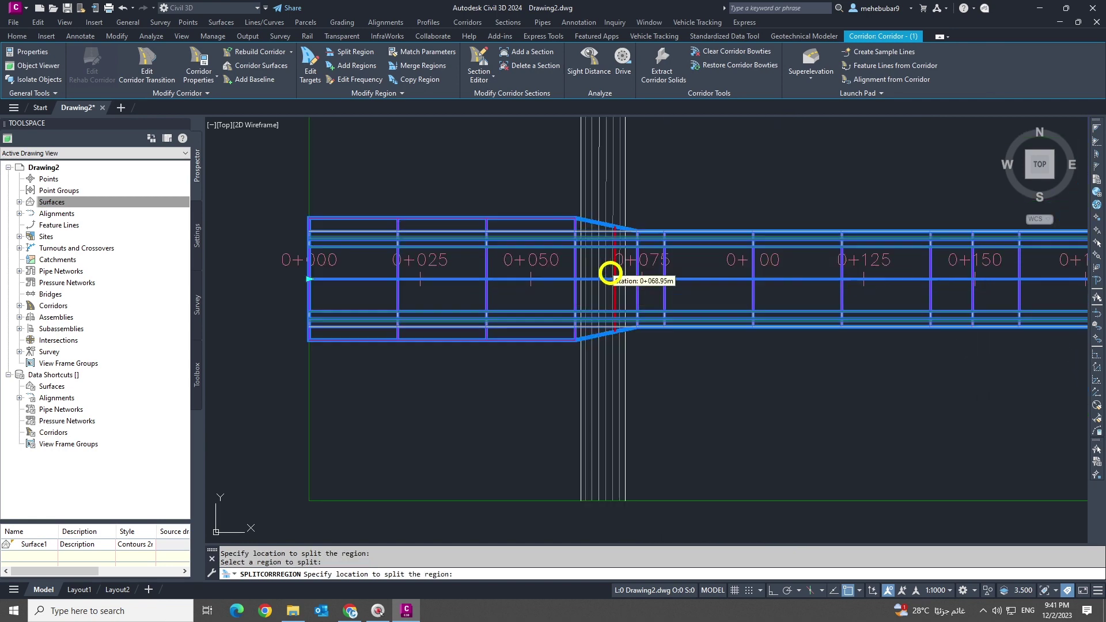
pyautogui.scroll(3, 576, 291)
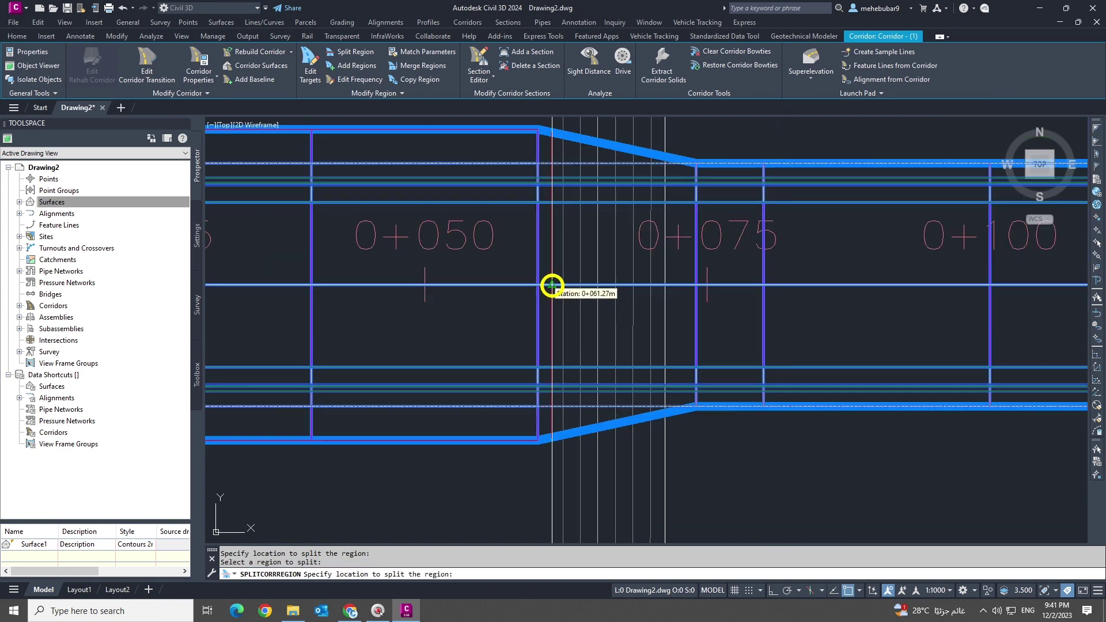
pyautogui.click(552, 285)
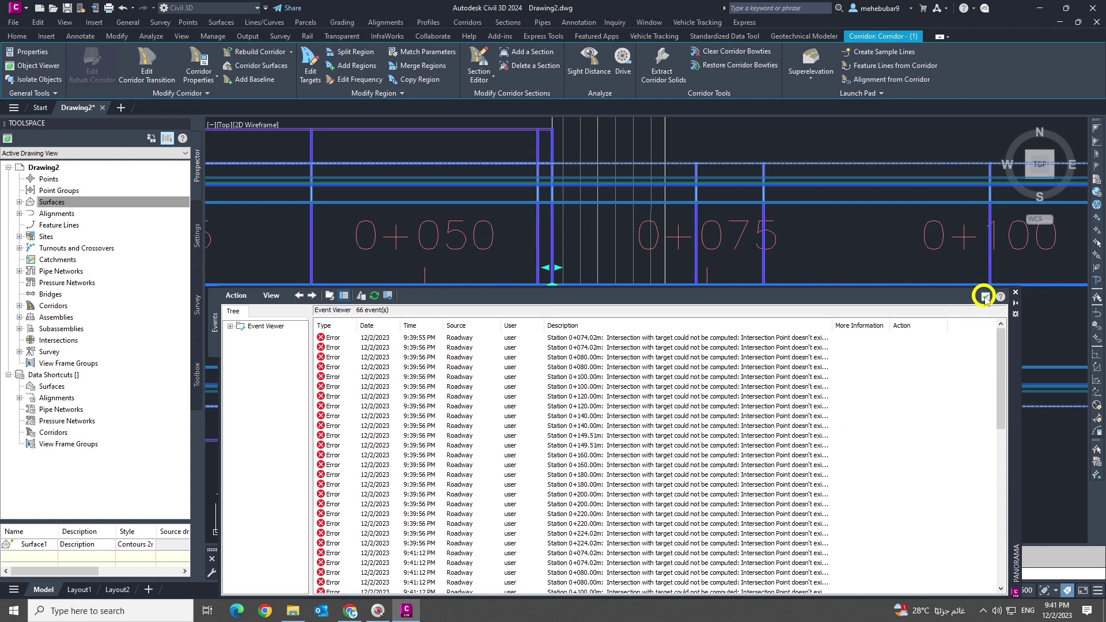
pyautogui.click(985, 297)
pyautogui.scroll(-6, 573, 312)
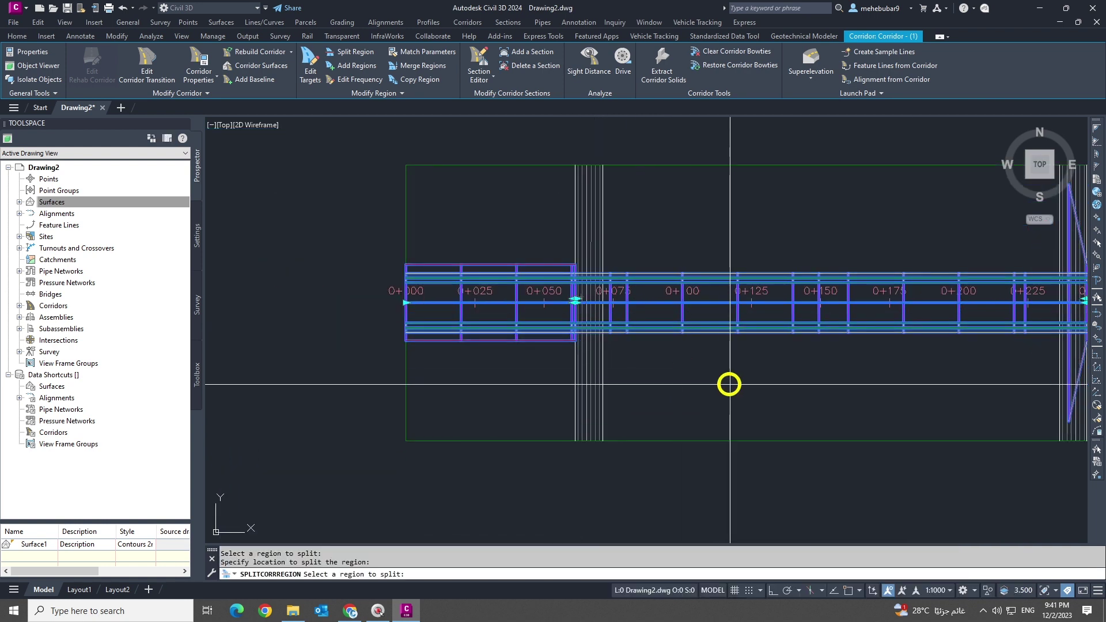
pyautogui.scroll(-3, 489, 333)
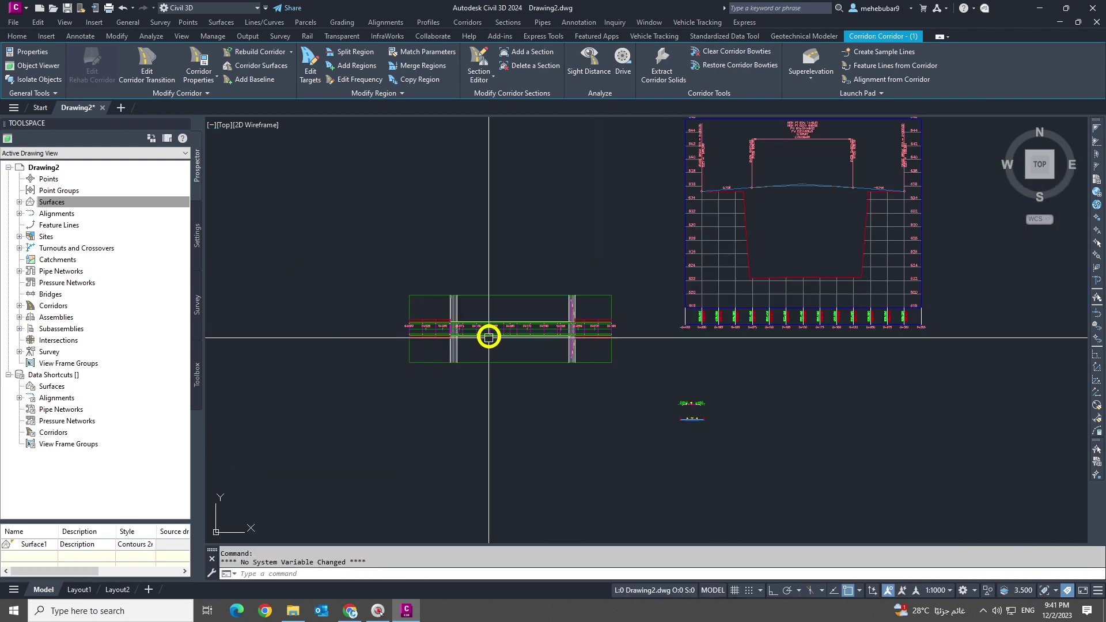
pyautogui.press('Escape')
pyautogui.press('Escape')
# Step: Open the corridor's properties and show its baseline and region parameters
pyautogui.scroll(5, 474, 326)
pyautogui.click(506, 339)
pyautogui.scroll(-2, 338, 322)
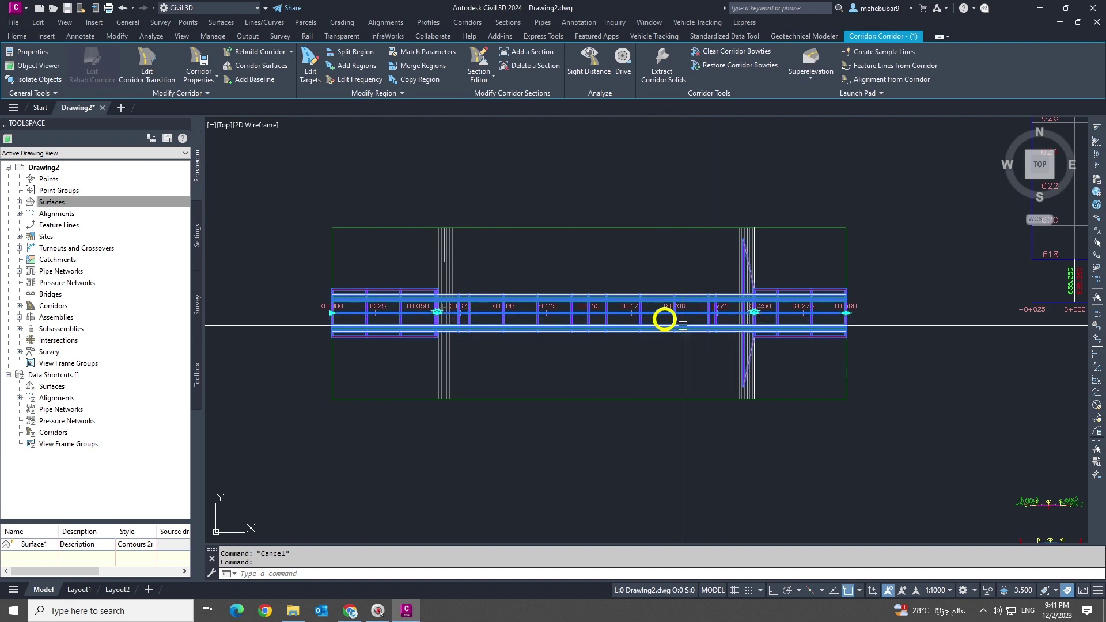
pyautogui.click(194, 59)
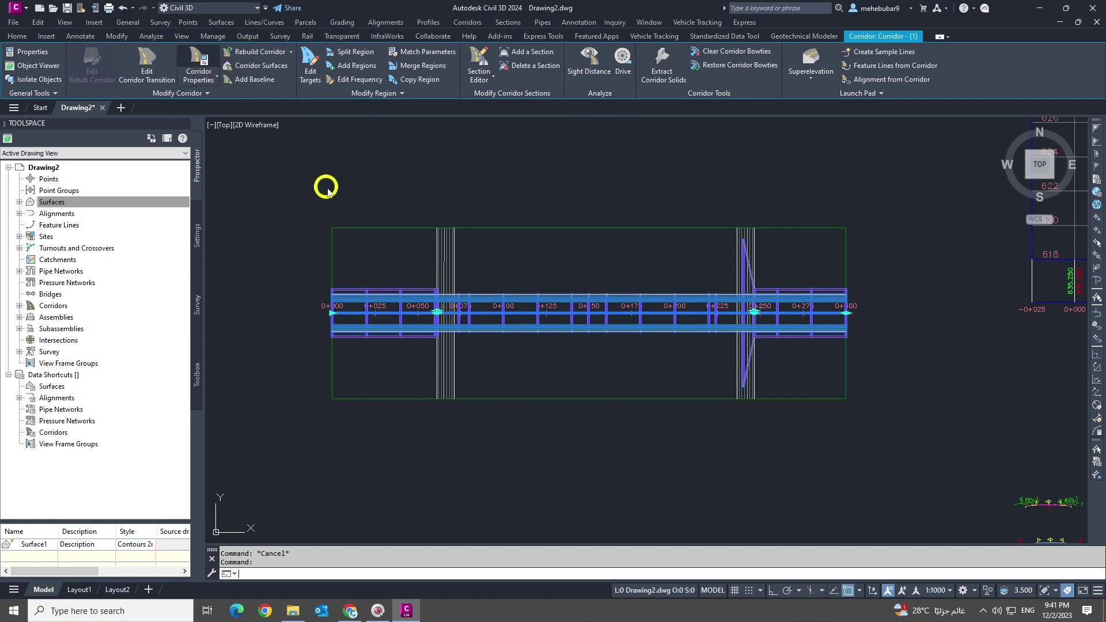
pyautogui.click(173, 133)
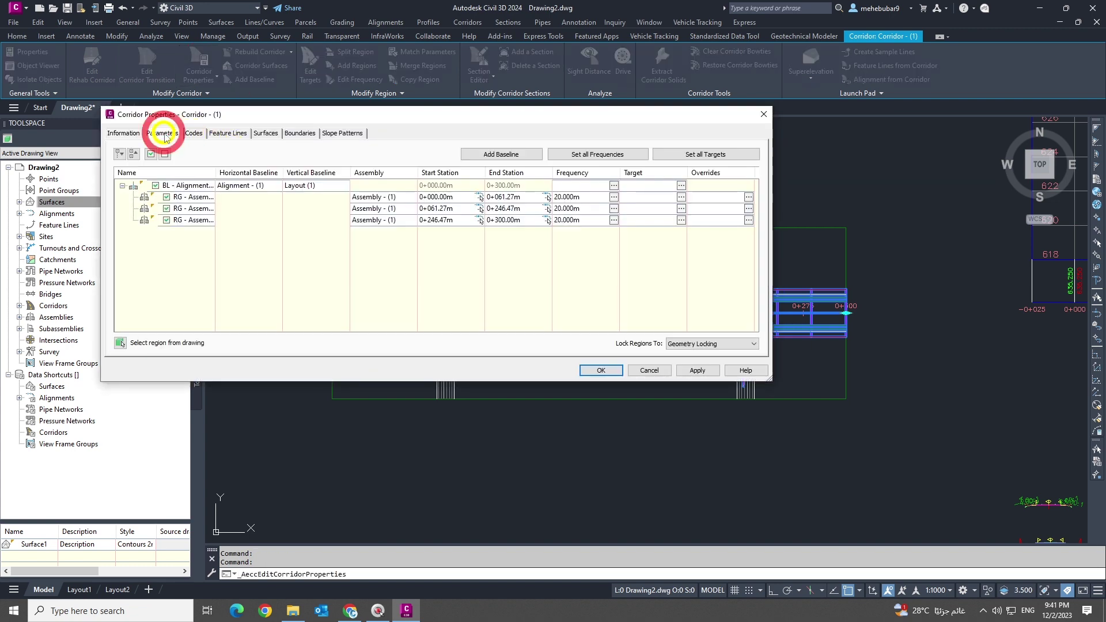
# Step: Highlight each of the three corridor regions in turn to identify its extent in plan
pyautogui.click(227, 208)
pyautogui.click(223, 217)
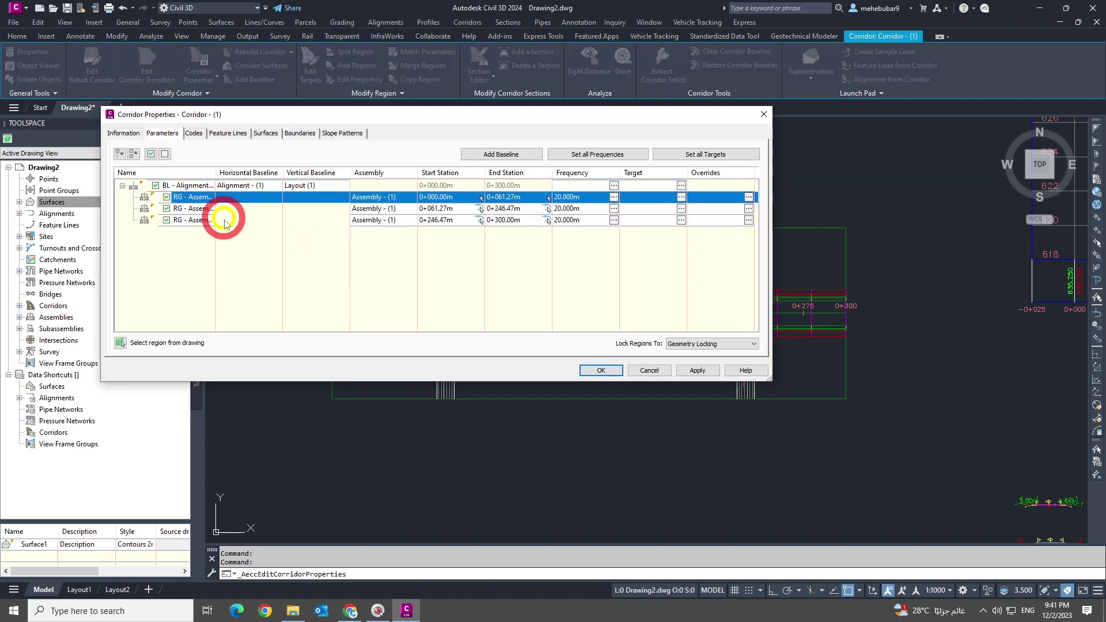
pyautogui.click(225, 208)
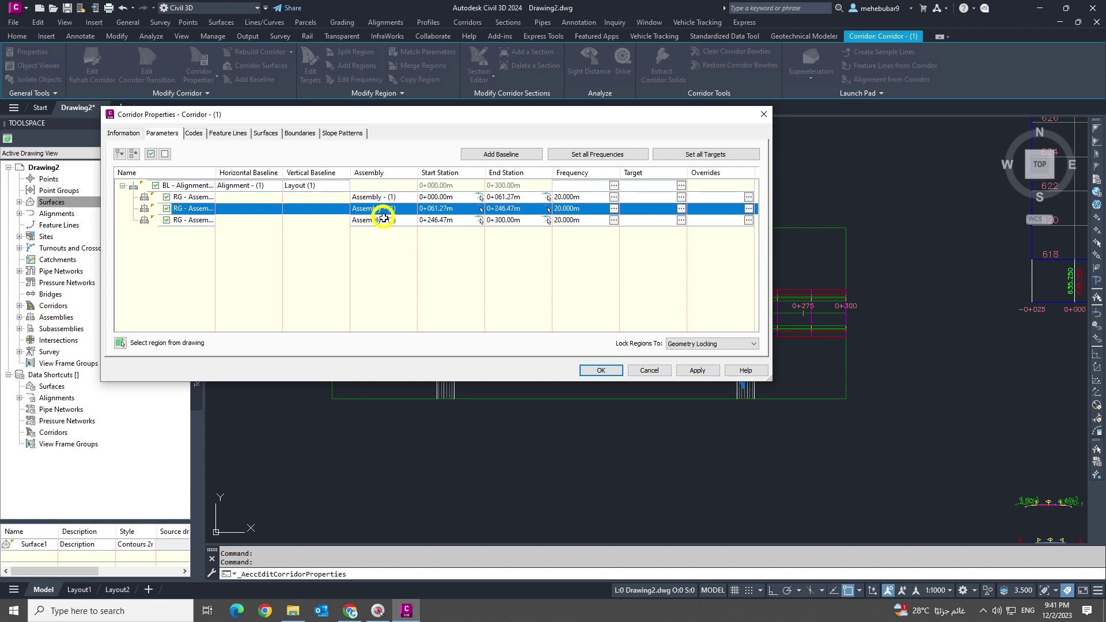
pyautogui.moveTo(494, 122); pyautogui.dragTo(419, 19)
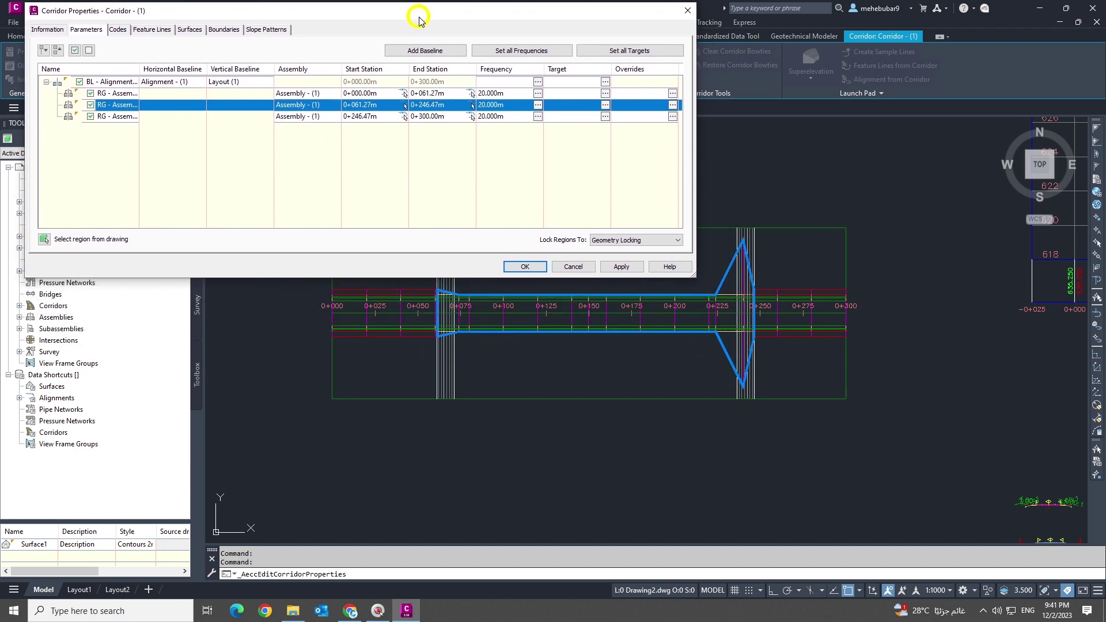
pyautogui.click(247, 94)
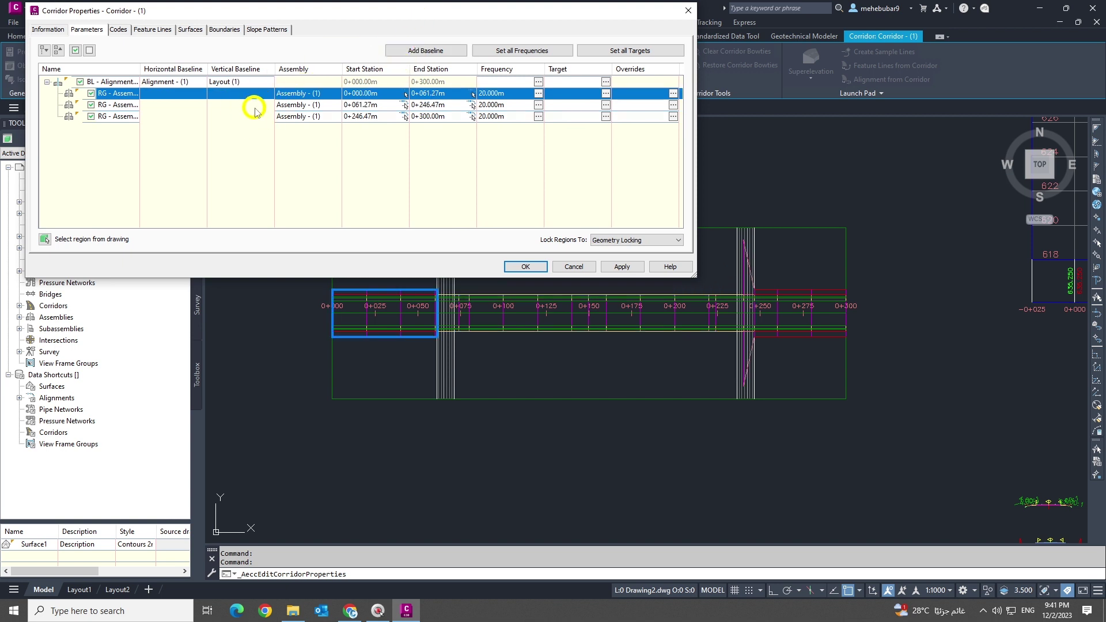
pyautogui.click(252, 104)
pyautogui.click(252, 116)
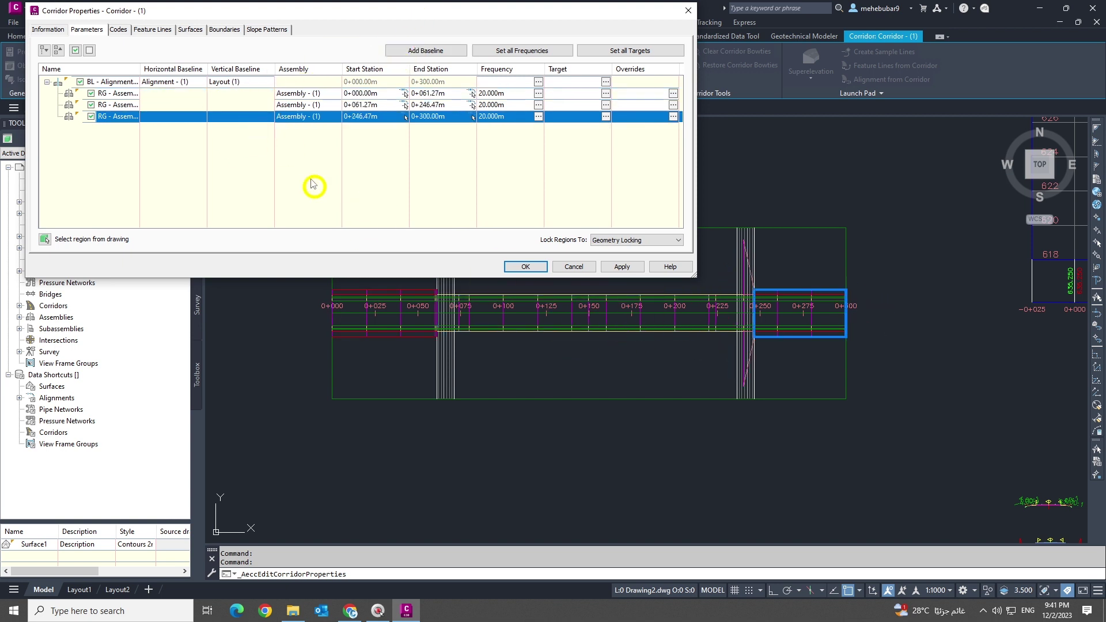
# Step: Assign Assembly - (2) to the middle region between stations 0+061.27 and 0+246.47, and rebuild the corridor
pyautogui.click(264, 105)
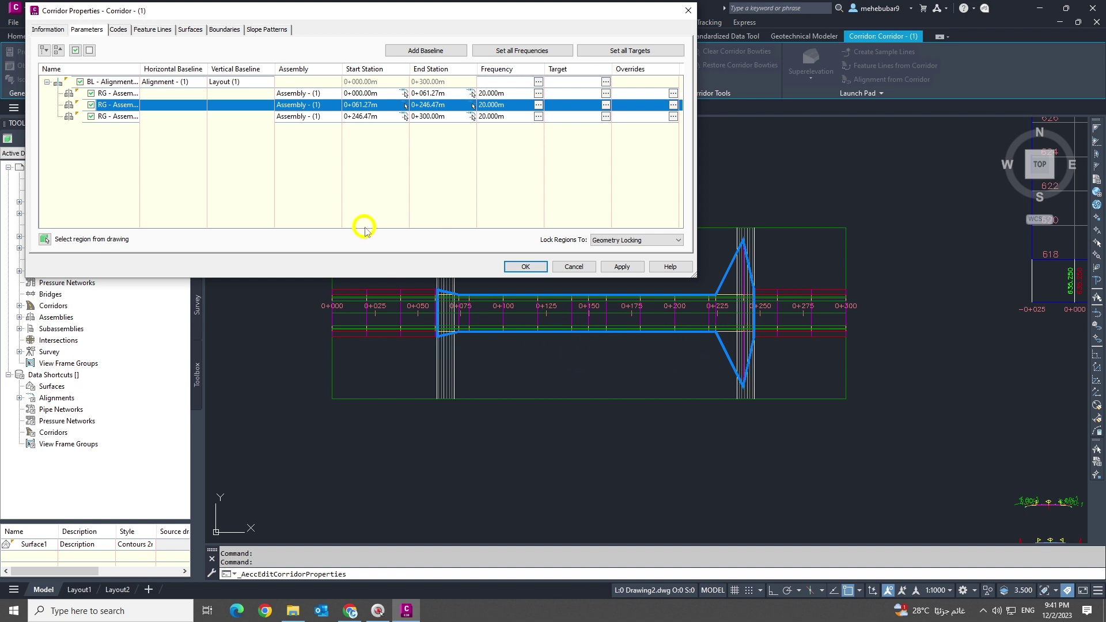
pyautogui.click(299, 108)
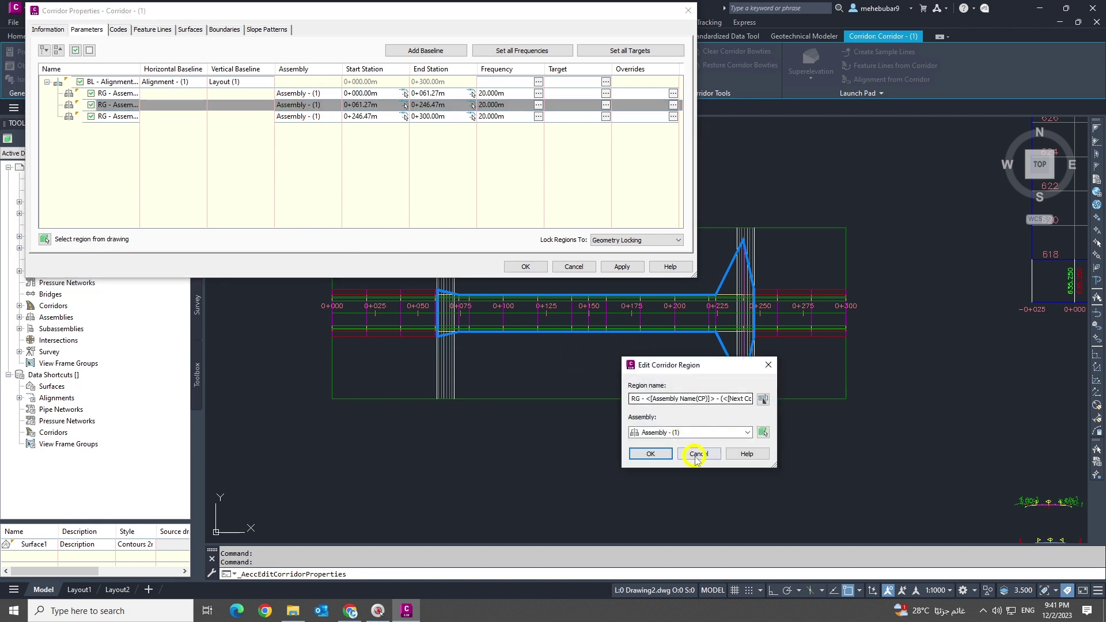
pyautogui.click(684, 434)
pyautogui.click(669, 454)
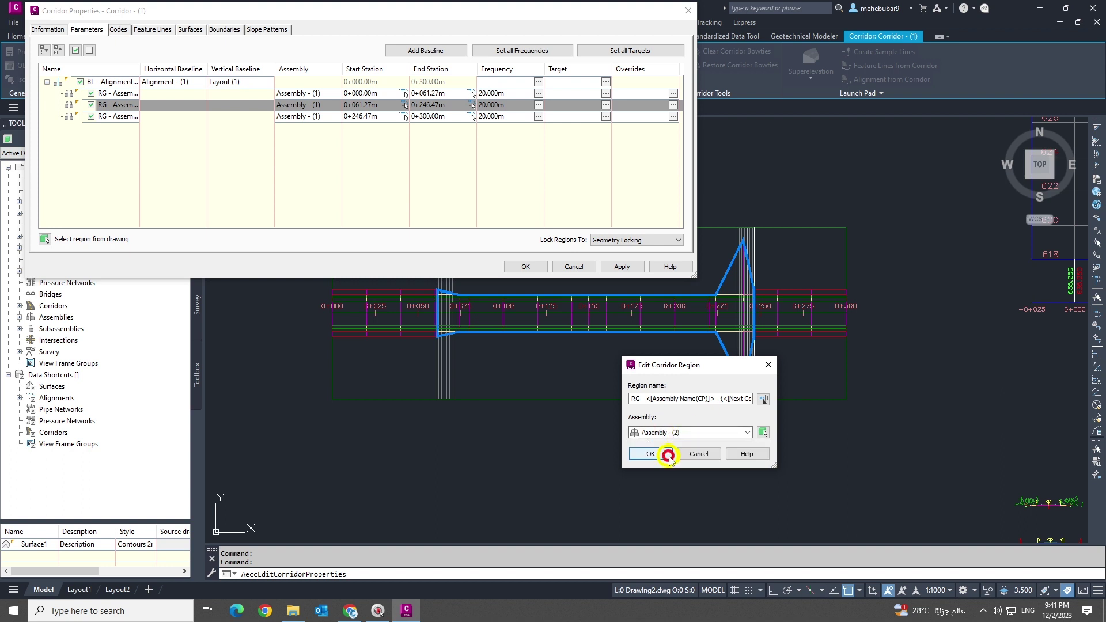
pyautogui.click(651, 454)
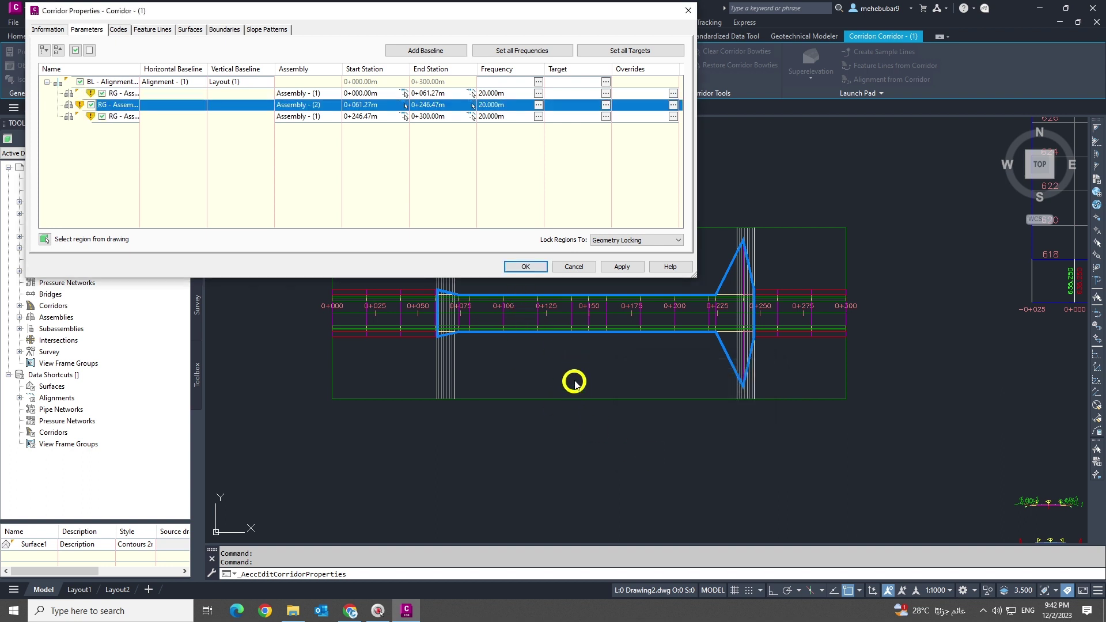
pyautogui.click(526, 267)
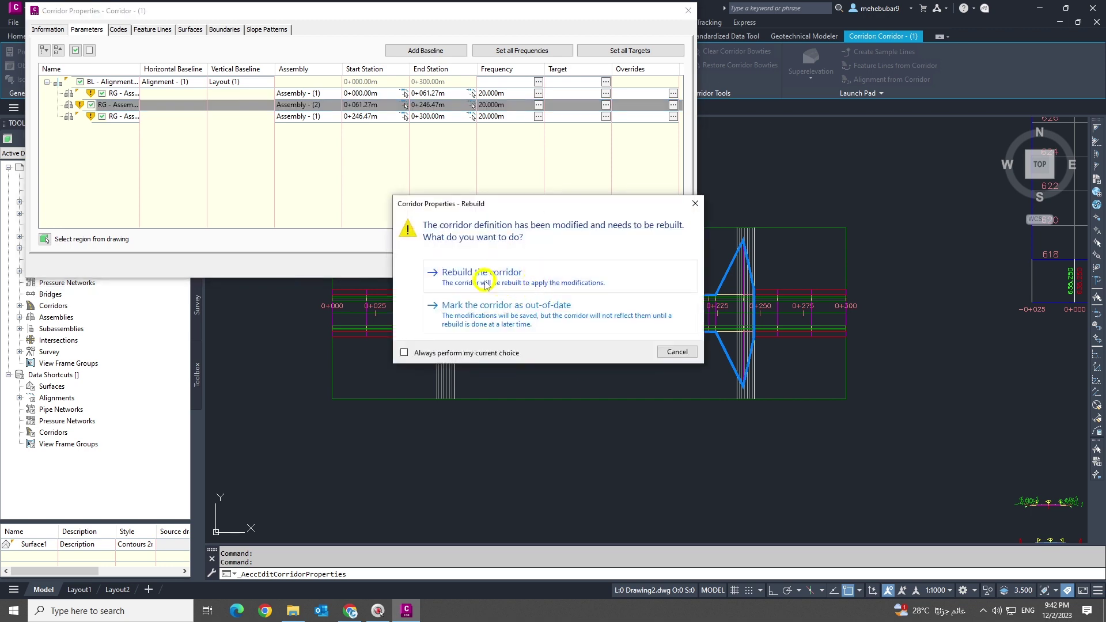
pyautogui.click(522, 275)
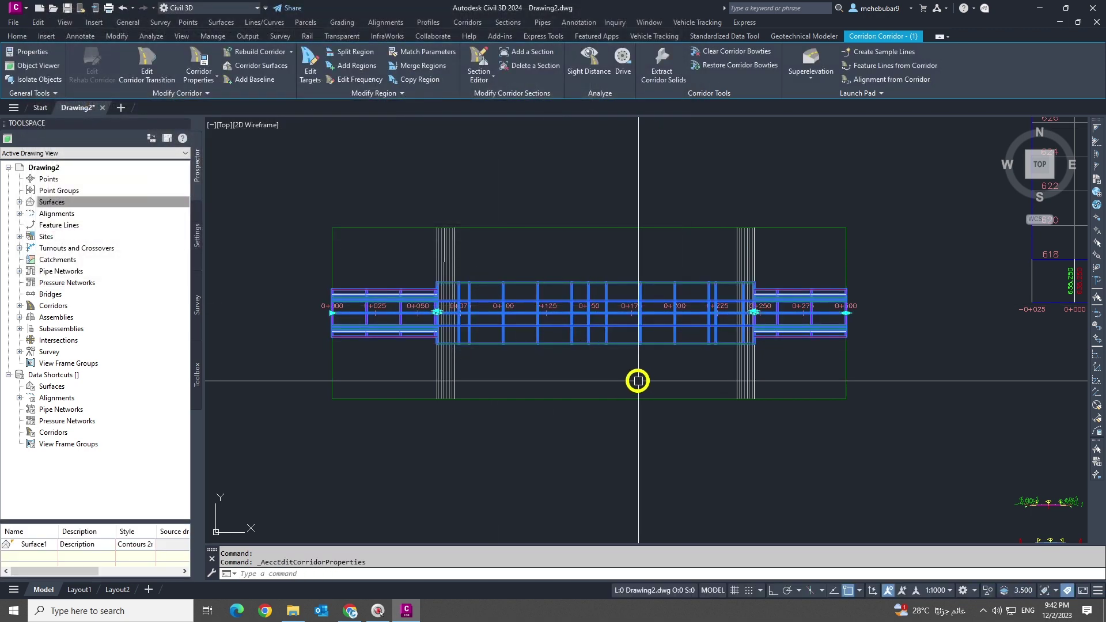
# Step: Show the rebuilt corridor in the Object Viewer from the SW Isometric view
pyautogui.press('Escape')
pyautogui.press('Escape')
pyautogui.scroll(2, 507, 308)
pyautogui.click(578, 313)
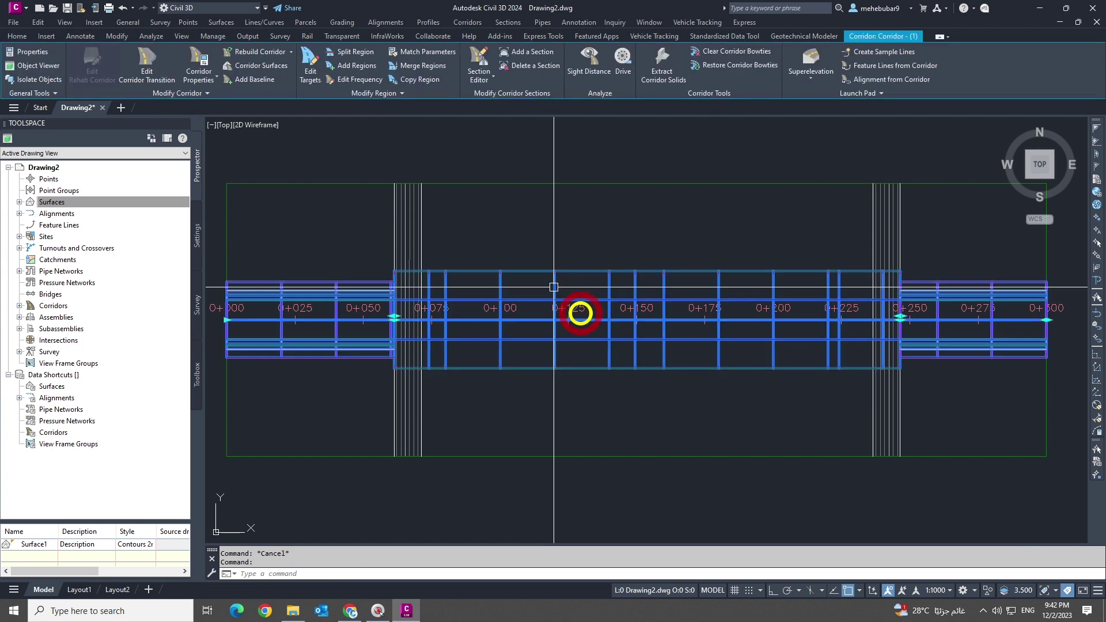
pyautogui.scroll(-2, 382, 299)
pyautogui.scroll(2, 380, 299)
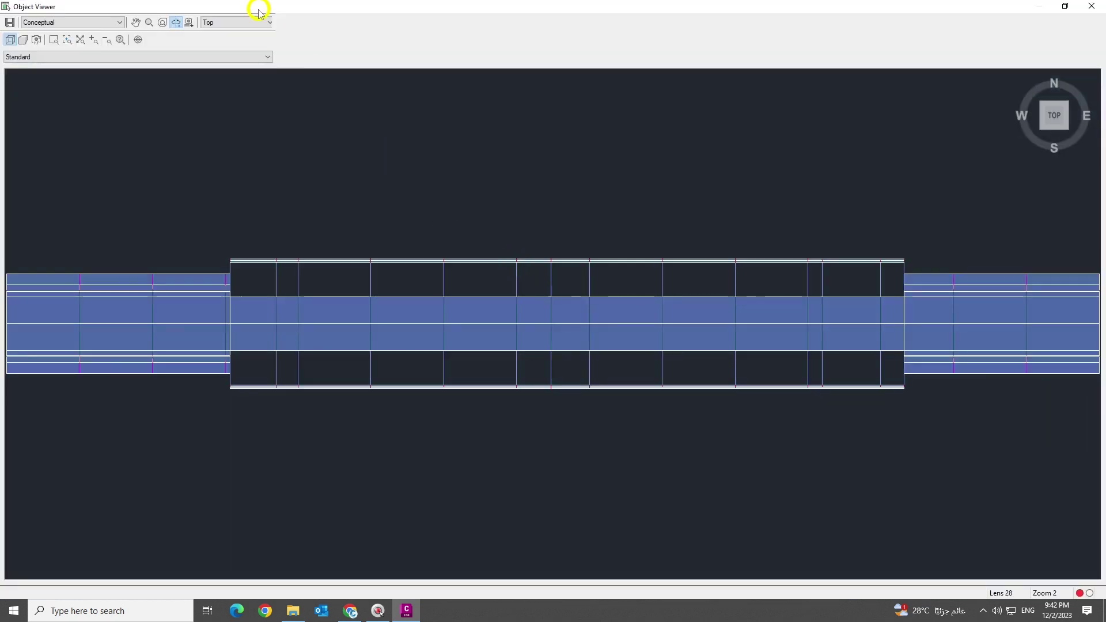
pyautogui.click(239, 22)
pyautogui.click(231, 77)
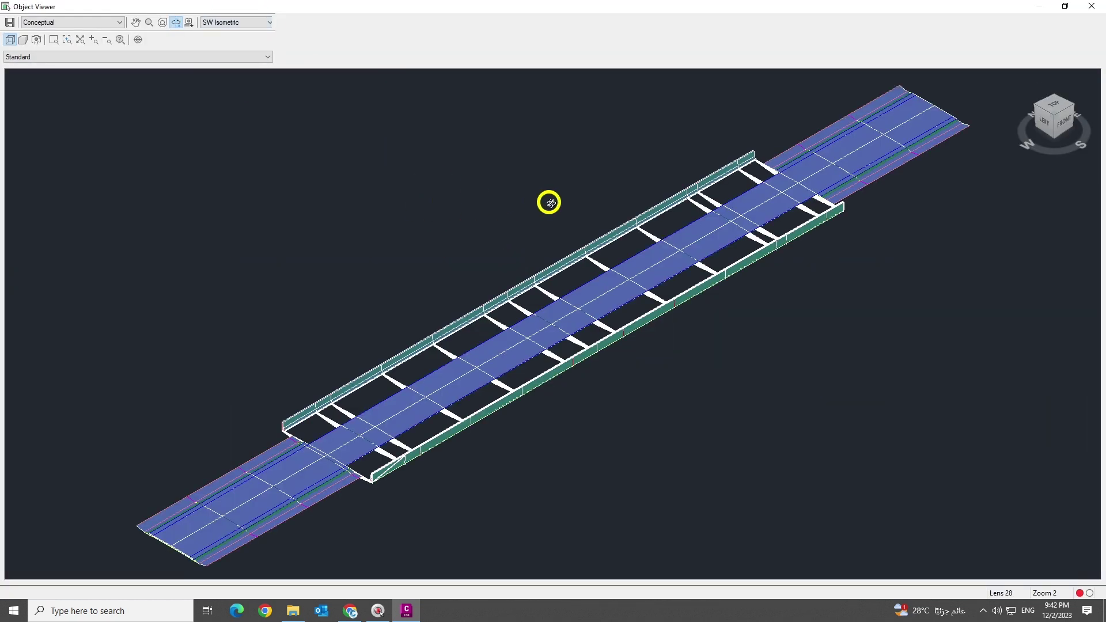
# Step: Examine in 3D the bridge deck, barriers and joint with the approach road, and close the viewer
pyautogui.scroll(-2, 506, 326)
pyautogui.moveTo(505, 326); pyautogui.dragTo(542, 300, button='middle')
pyautogui.scroll(5, 542, 300)
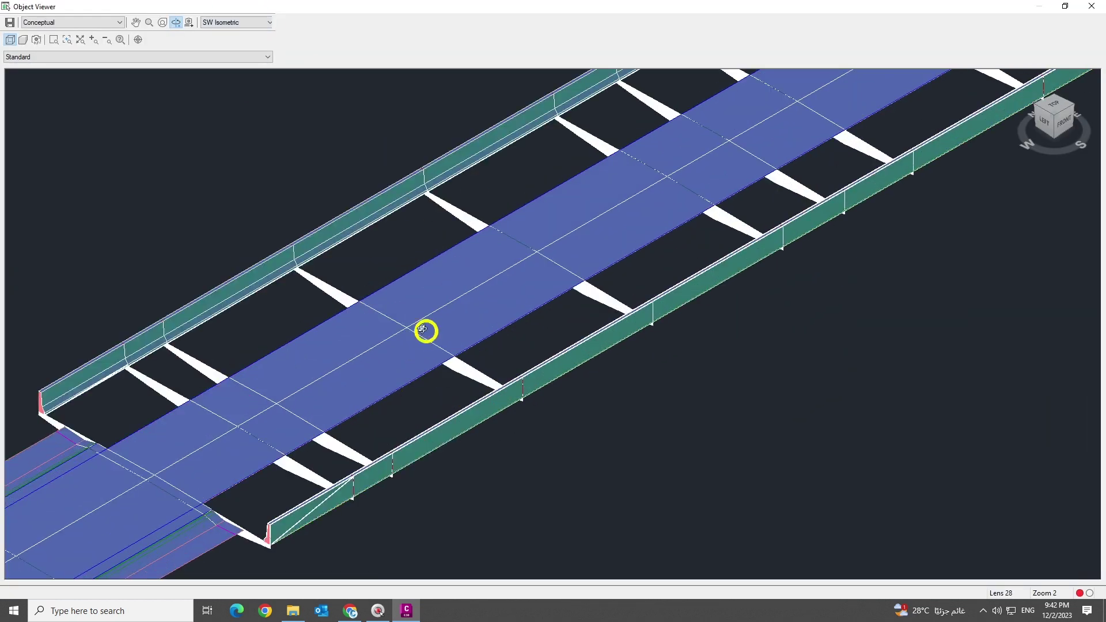
pyautogui.scroll(-2, 513, 323)
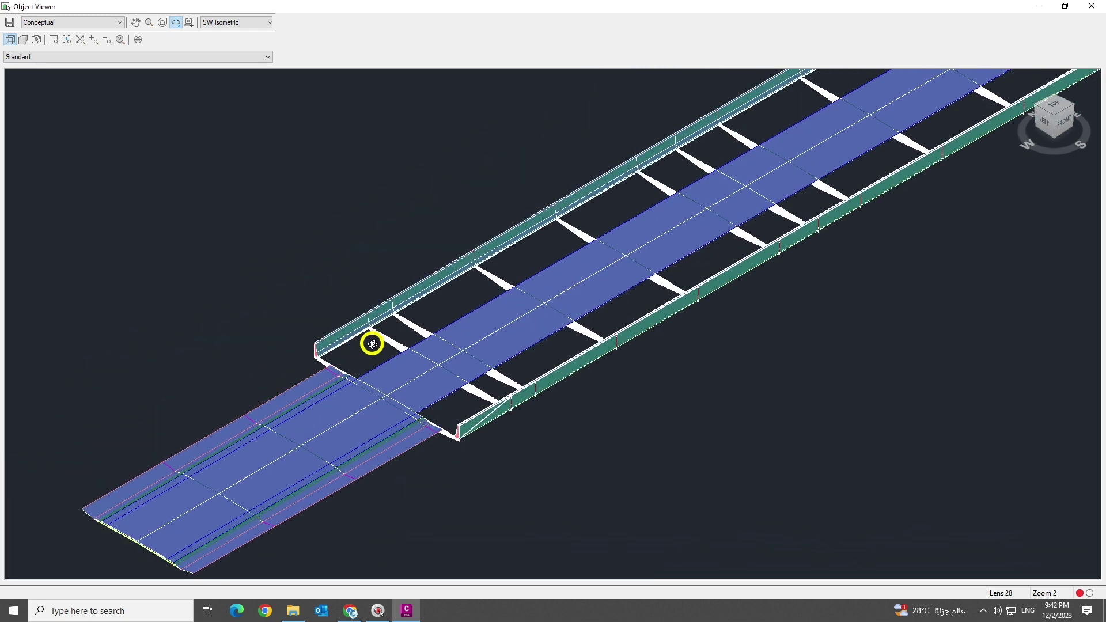
pyautogui.scroll(2, 357, 351)
pyautogui.scroll(-2, 193, 377)
pyautogui.scroll(2, 180, 370)
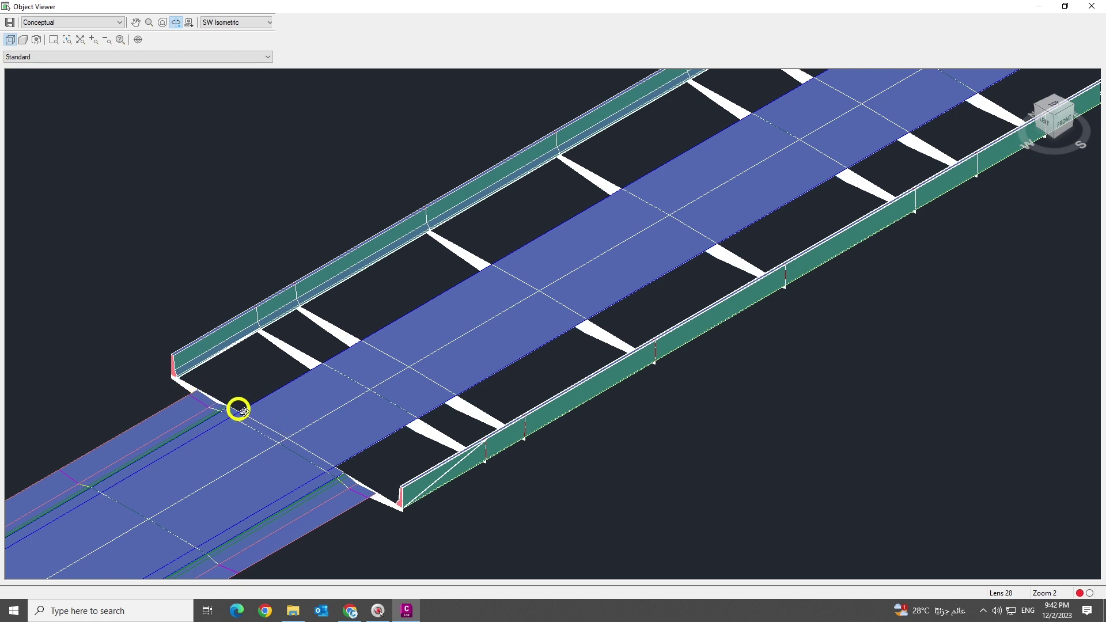
pyautogui.scroll(-3, 403, 345)
pyautogui.scroll(4, 272, 422)
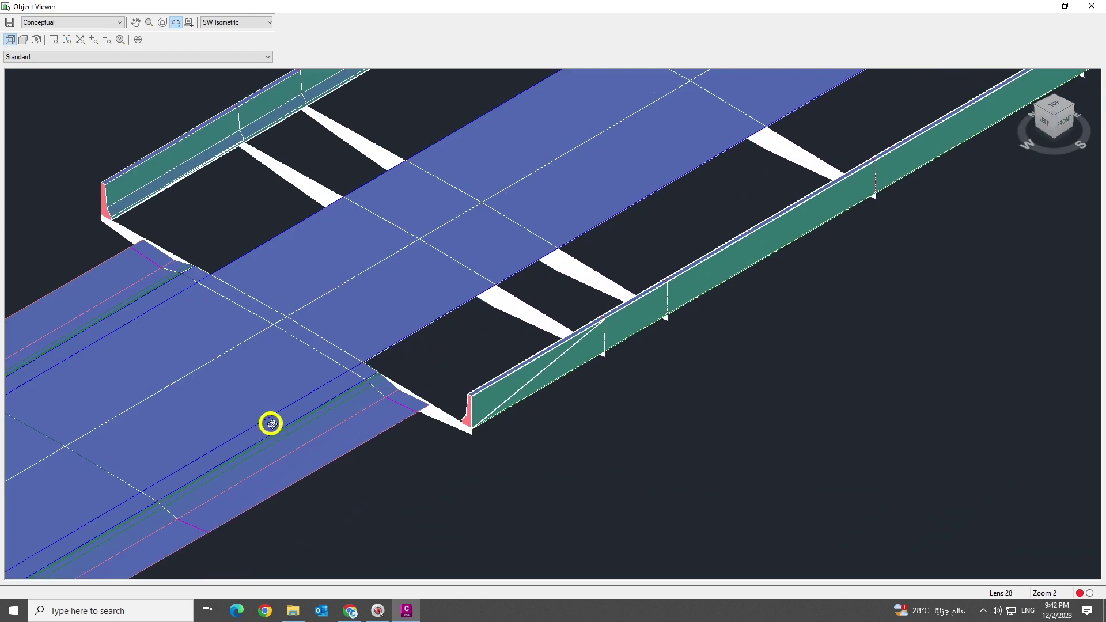
pyautogui.scroll(-2, 458, 332)
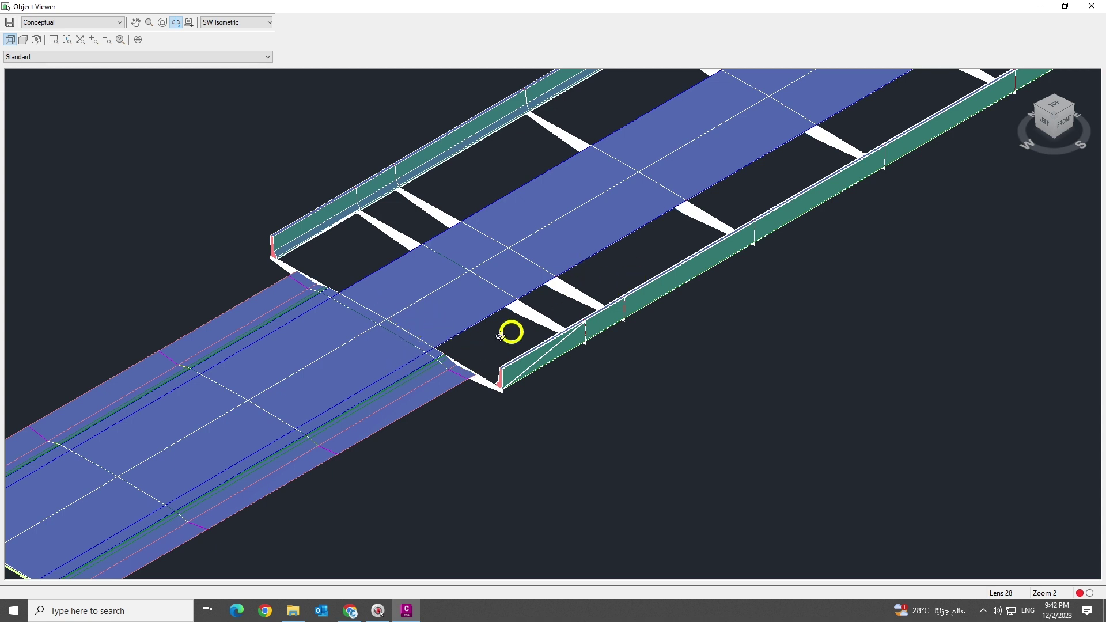
pyautogui.scroll(-3, 463, 340)
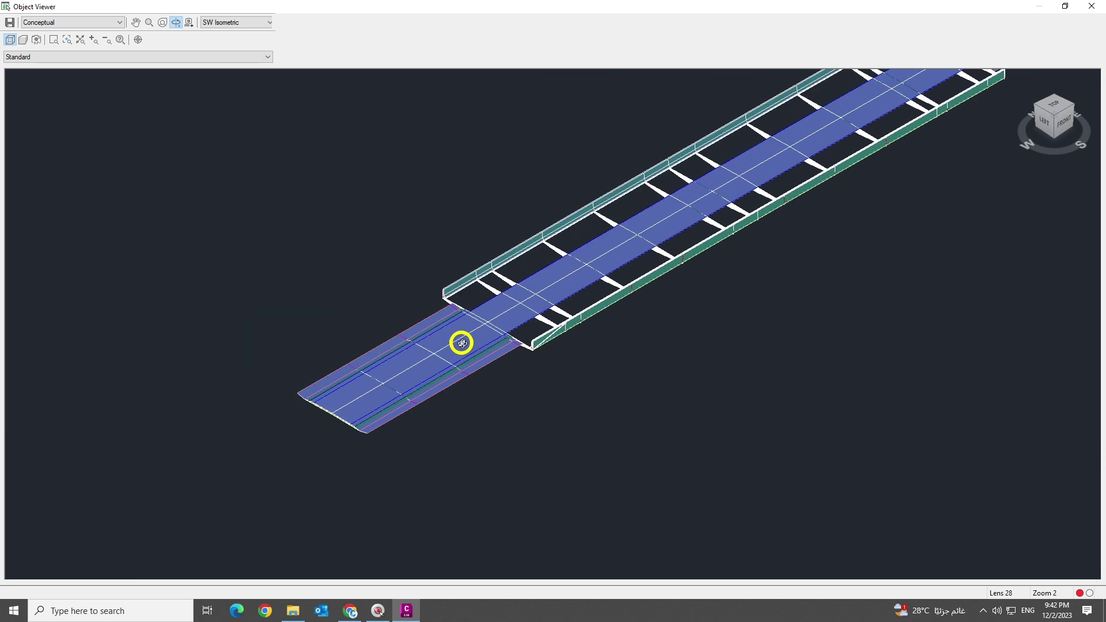
pyautogui.press('Escape')
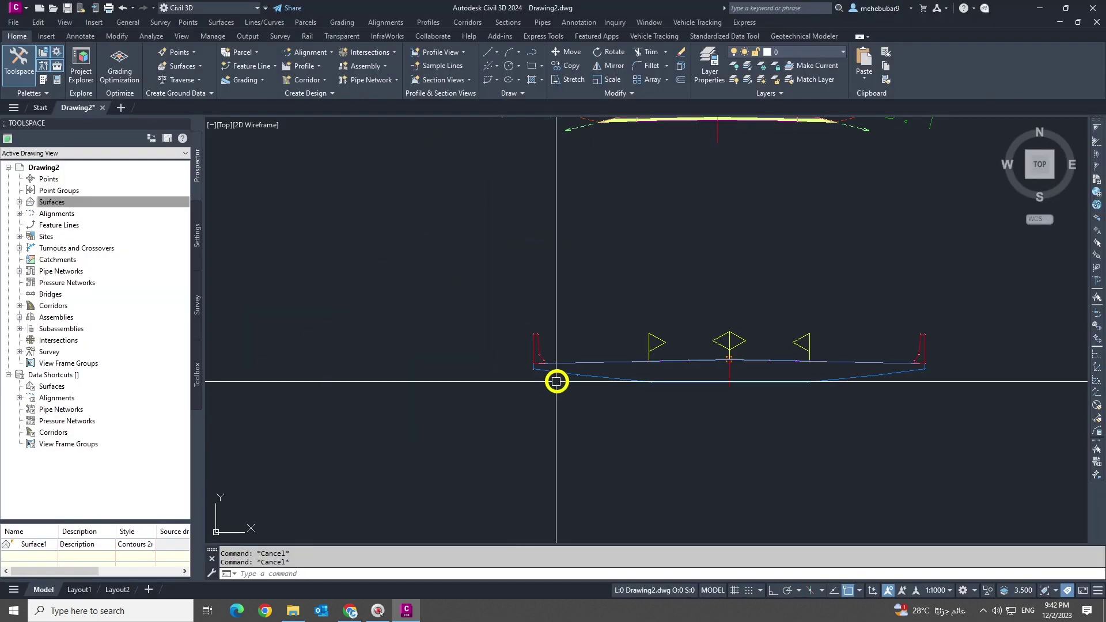
# Step: Select the bridge box girder subassembly in the bridge assembly and open its properties at the dimension parameters
pyautogui.scroll(5, 625, 378)
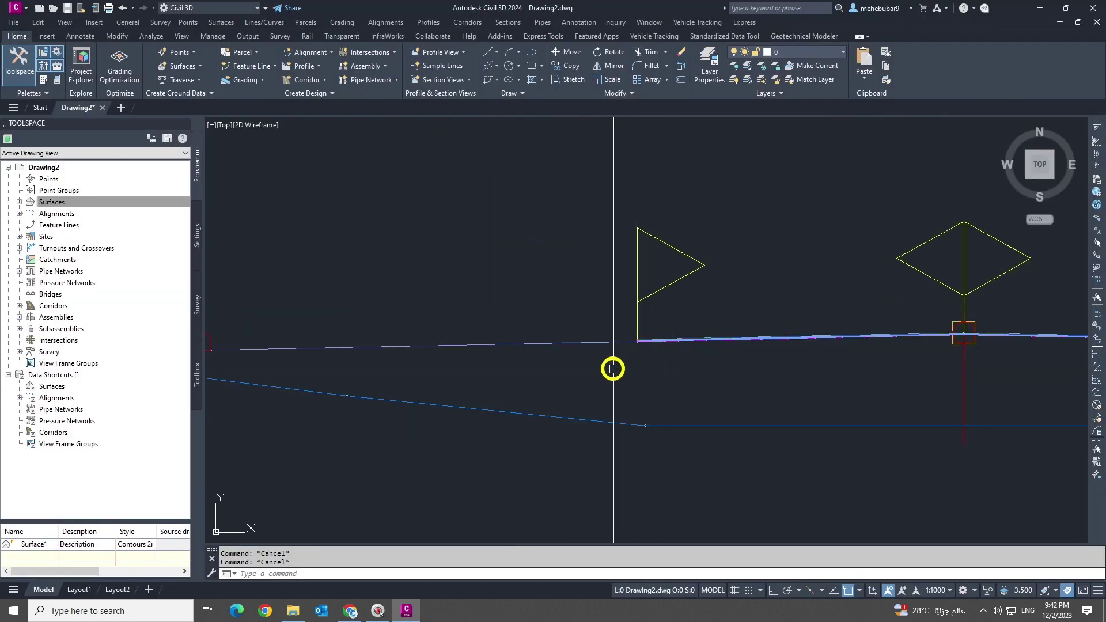
pyautogui.click(595, 342)
pyautogui.scroll(-4, 590, 386)
pyautogui.rightClick(585, 417)
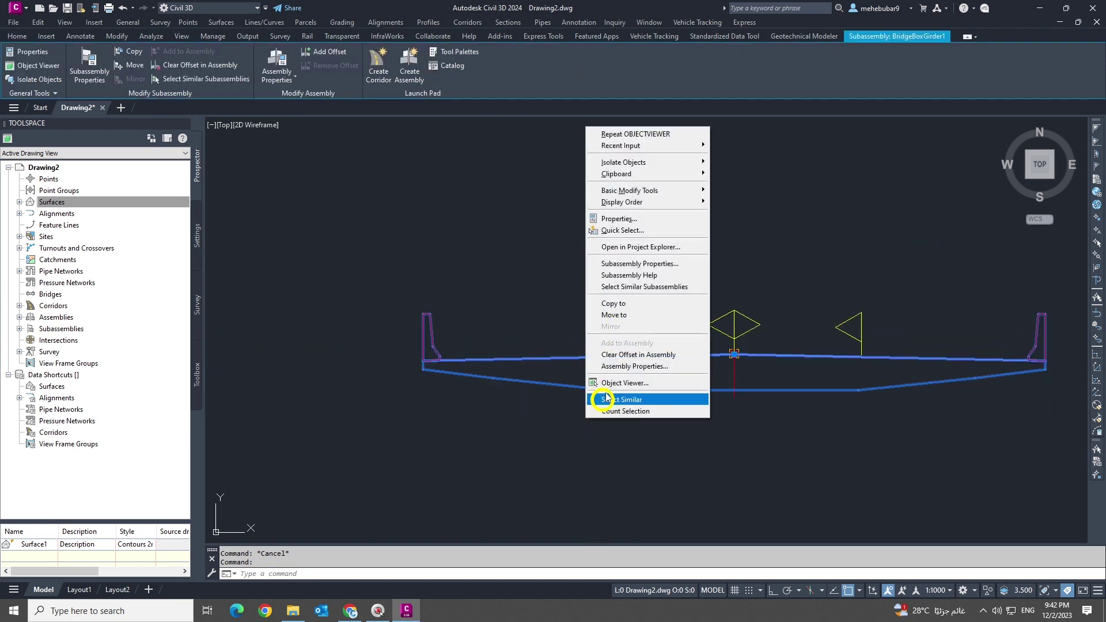
pyautogui.click(621, 218)
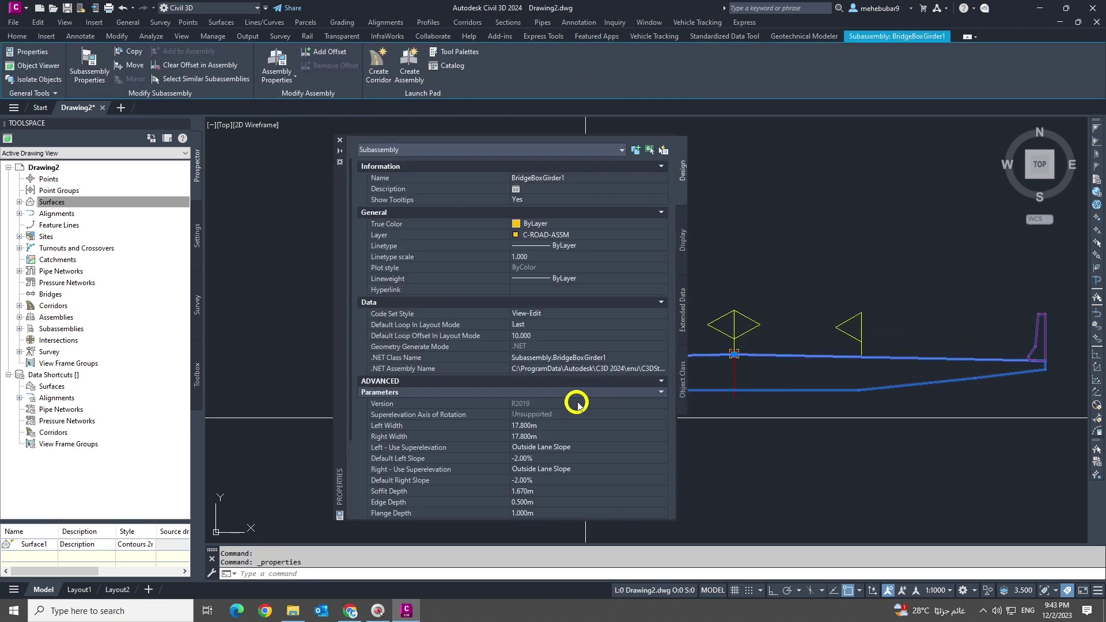
pyautogui.scroll(-3, 578, 403)
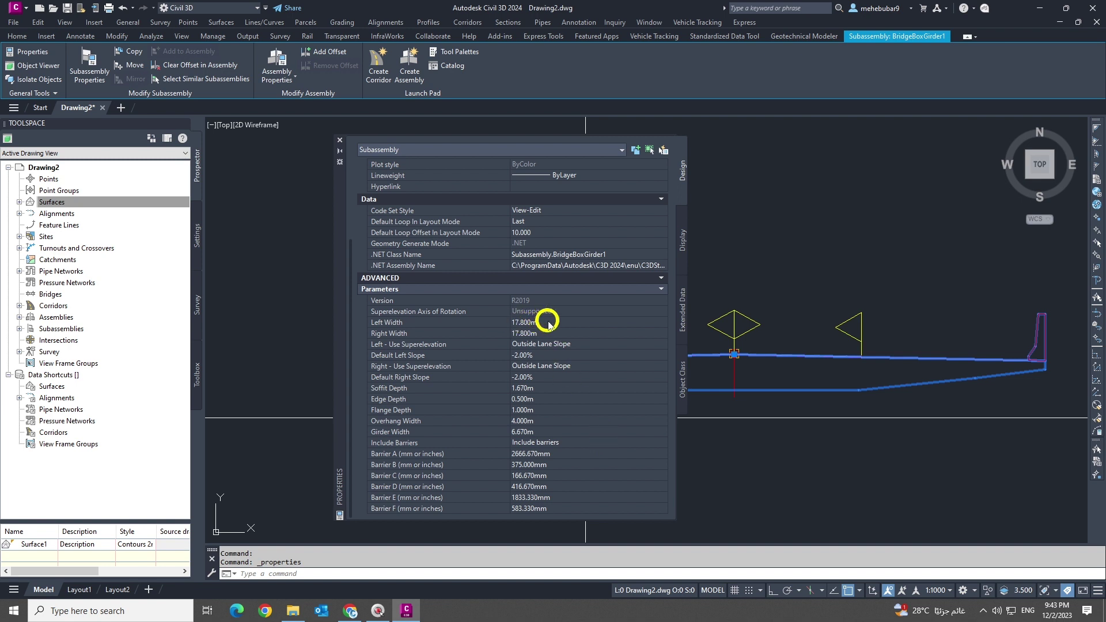
# Step: Set the bridge girder's left and right widths to 7.8 m and check the barrier's position against the lane edge
pyautogui.click(517, 322)
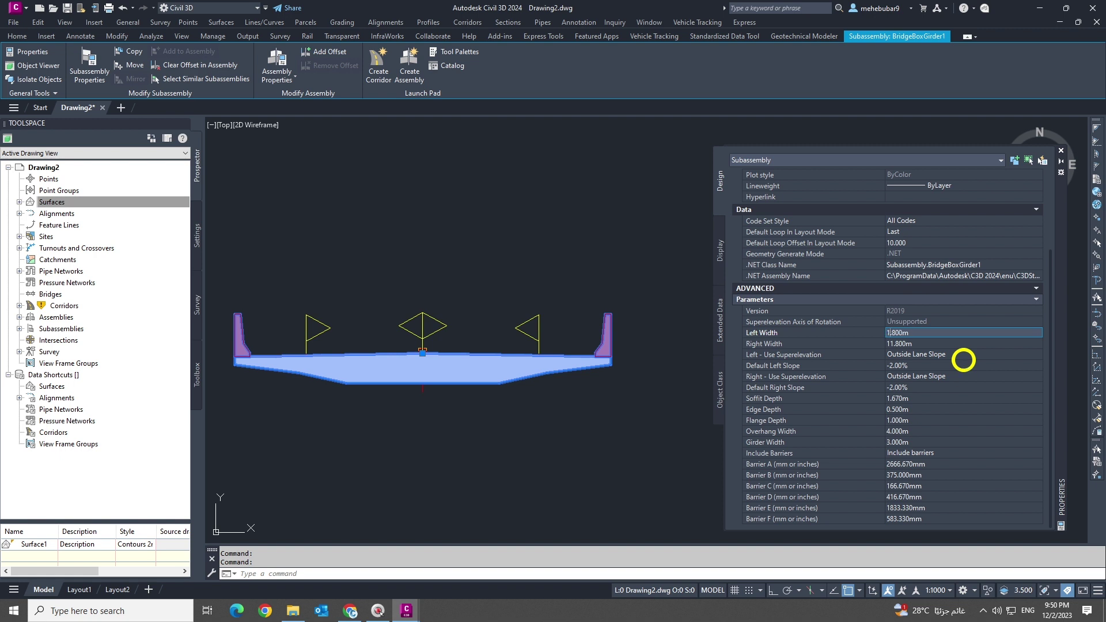
pyautogui.press('Tab')
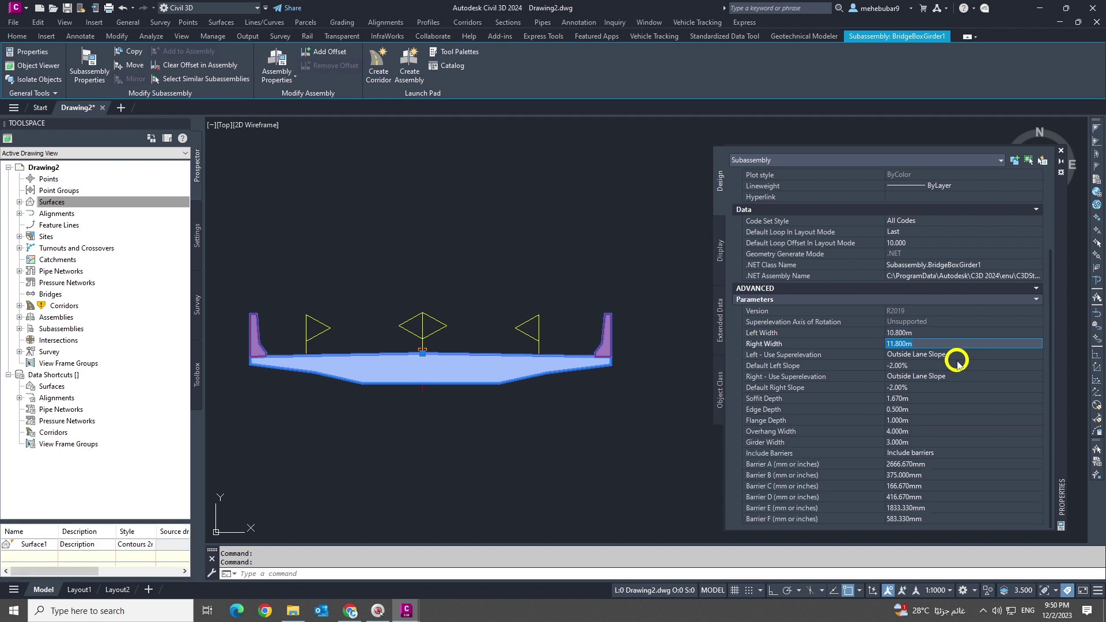
pyautogui.click(892, 333)
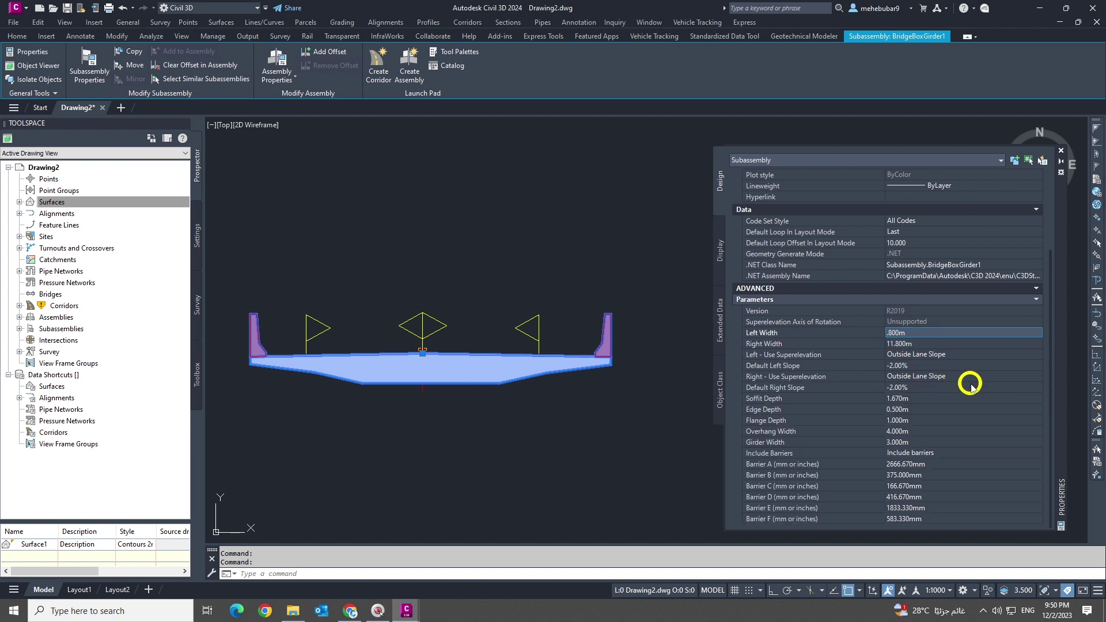
pyautogui.press('Tab')
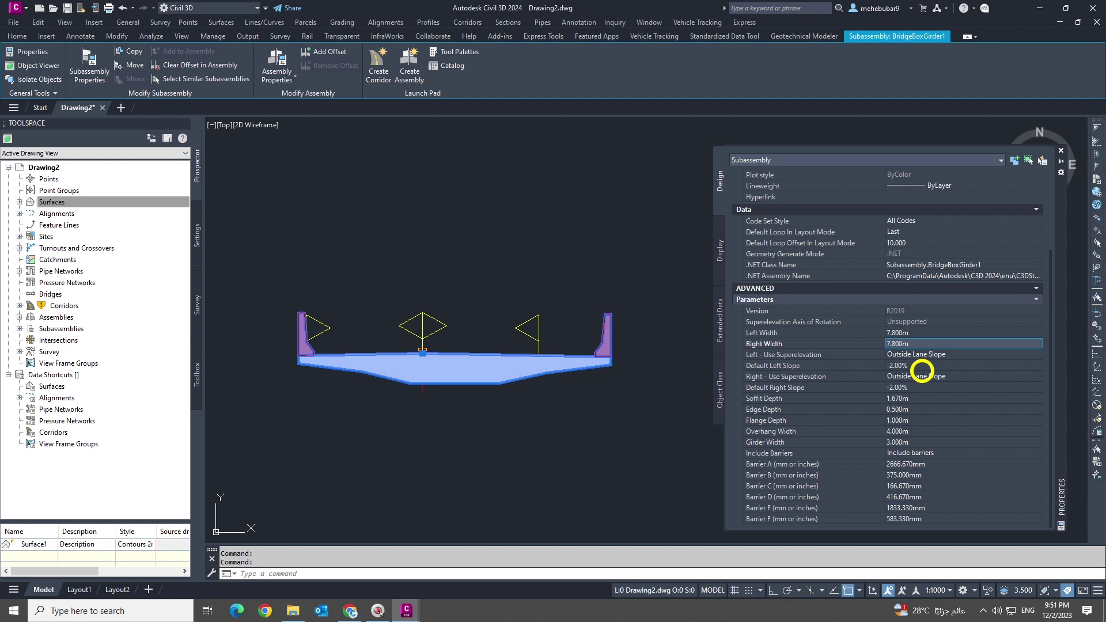
pyautogui.click(922, 356)
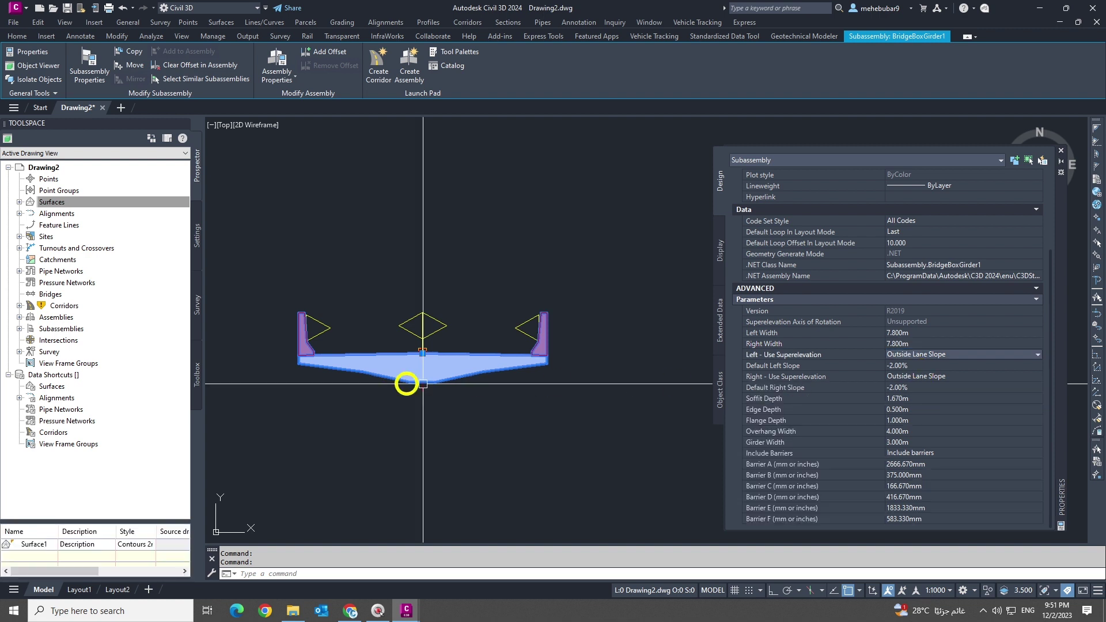
pyautogui.scroll(5, 408, 382)
pyautogui.scroll(6, 275, 347)
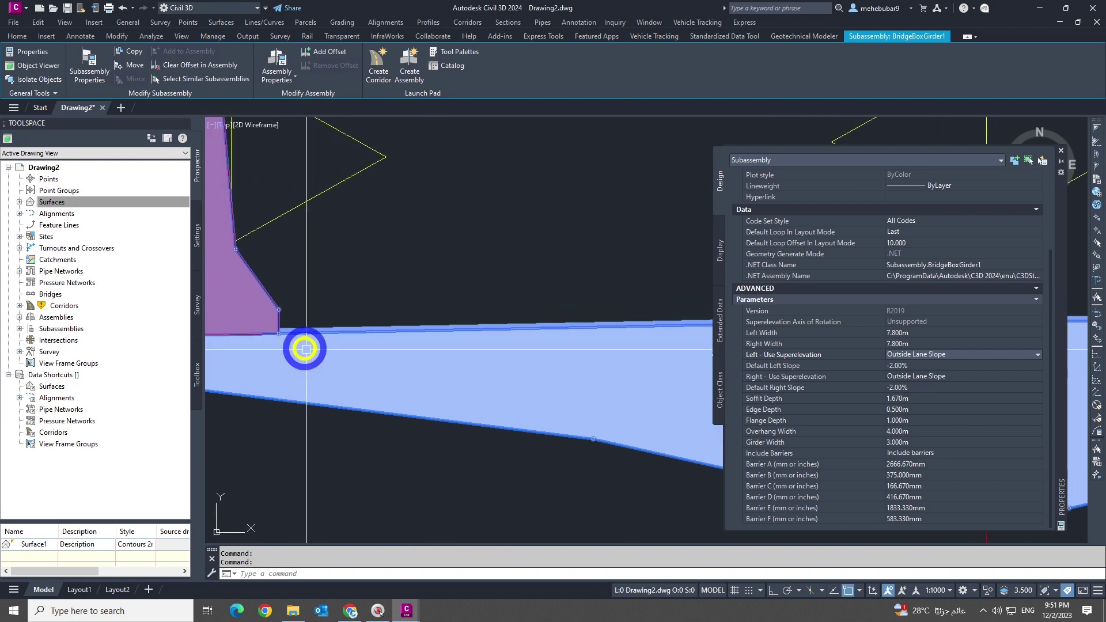
pyautogui.scroll(2, 334, 314)
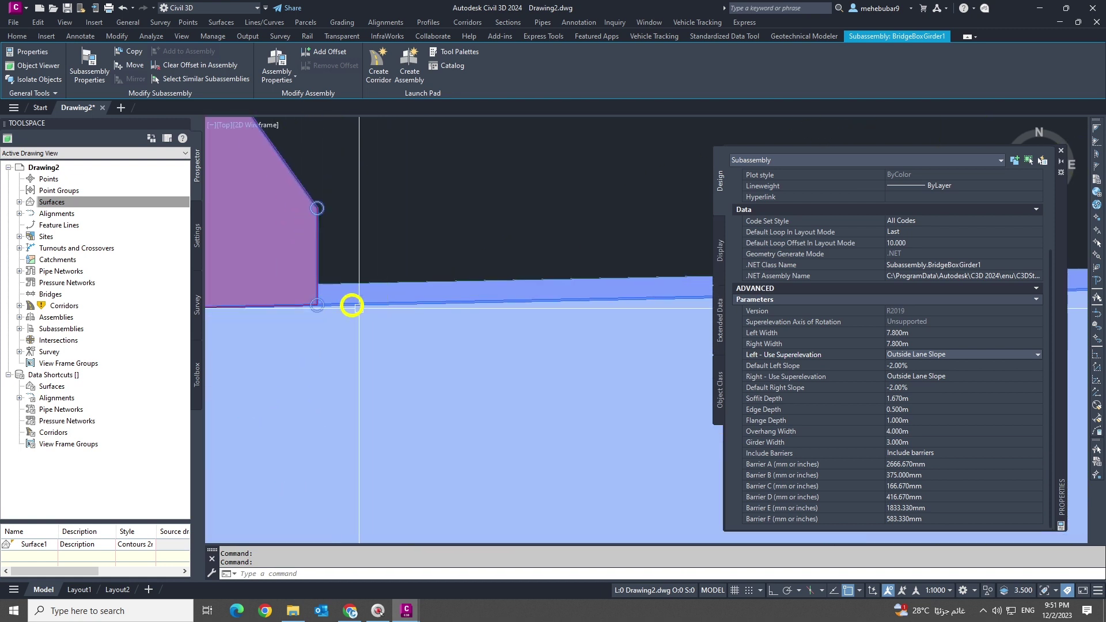
pyautogui.scroll(2, 353, 306)
pyautogui.scroll(-8, 376, 316)
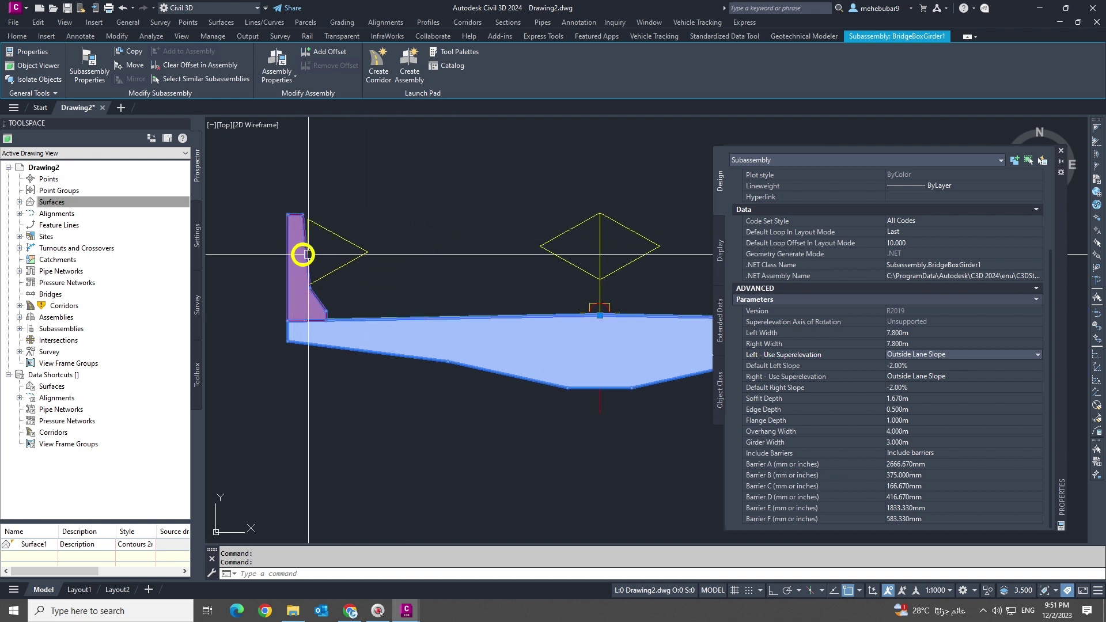
pyautogui.scroll(-2, 270, 297)
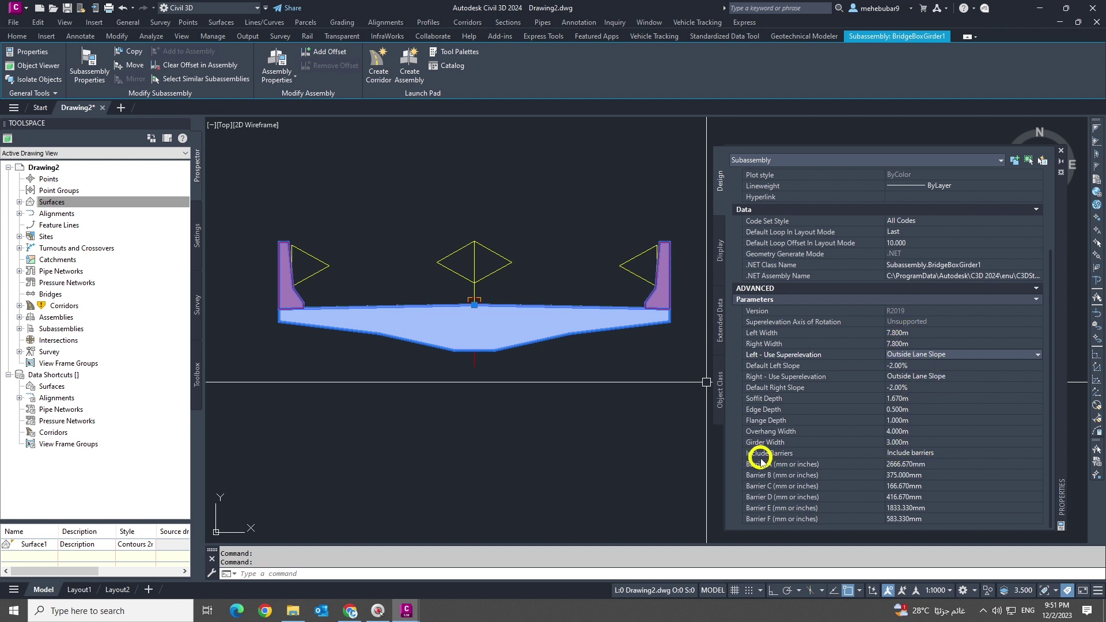
# Step: Try the Omit barriers option on the bridge girder and restore Include barriers
pyautogui.click(942, 452)
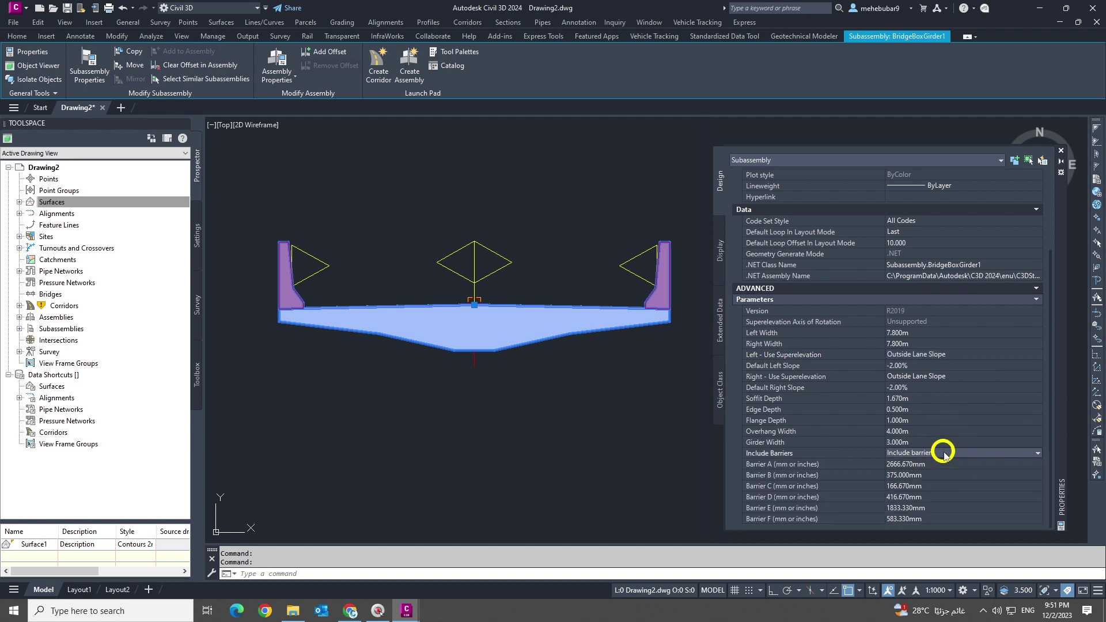
pyautogui.click(941, 453)
pyautogui.click(900, 475)
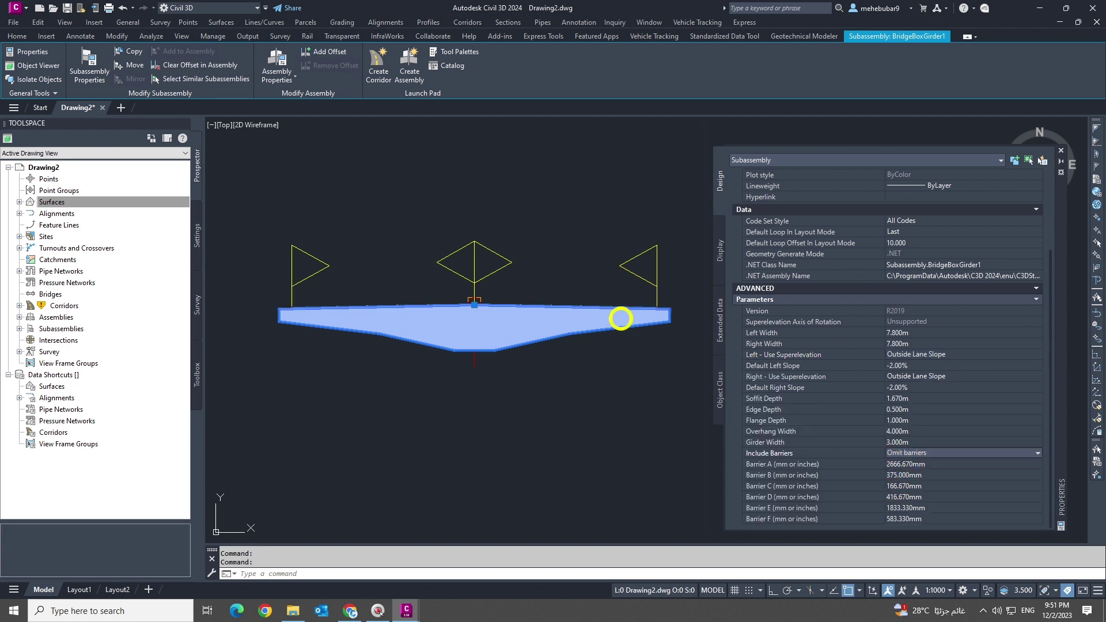
pyautogui.click(933, 454)
pyautogui.click(923, 463)
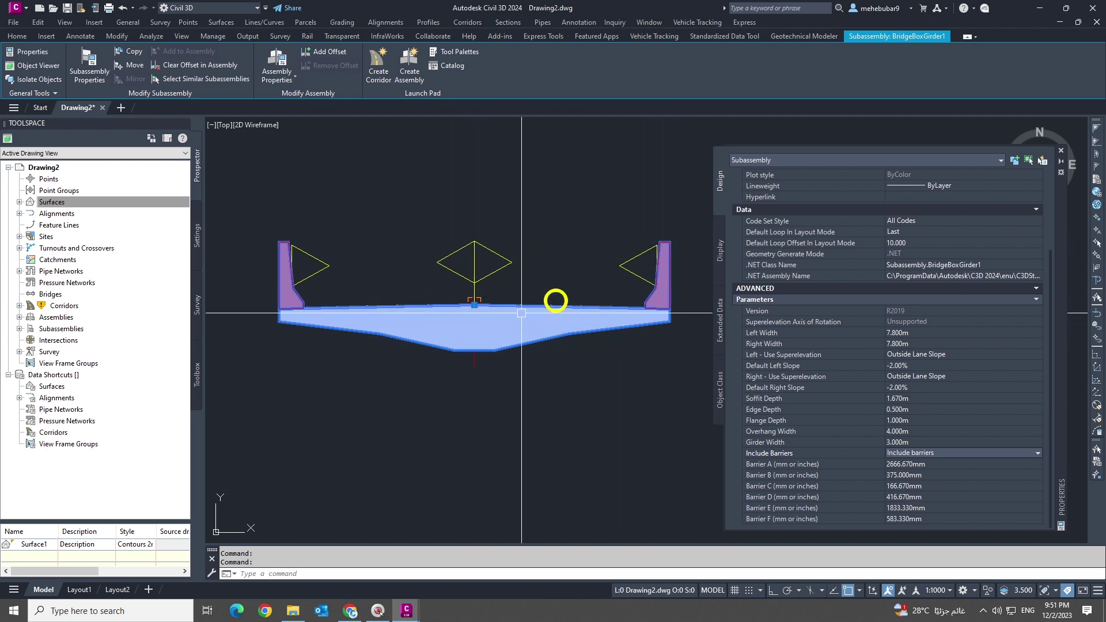
# Step: Try 1666.67 mm for the girder's Barrier A dimension and restore it to 2666.67 mm
pyautogui.click(931, 463)
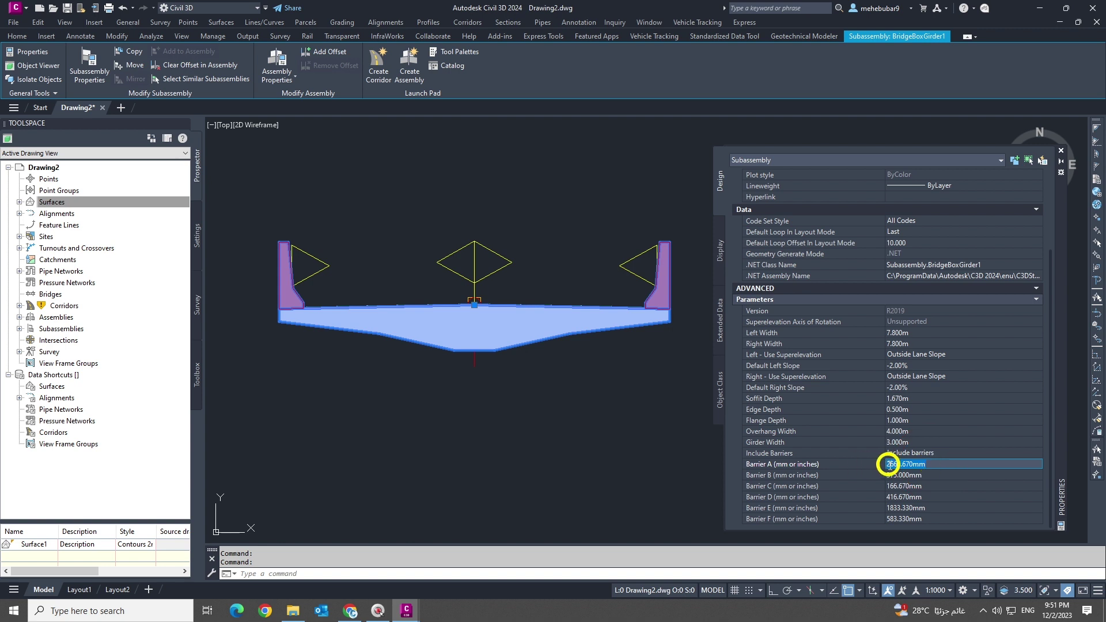
pyautogui.click(890, 466)
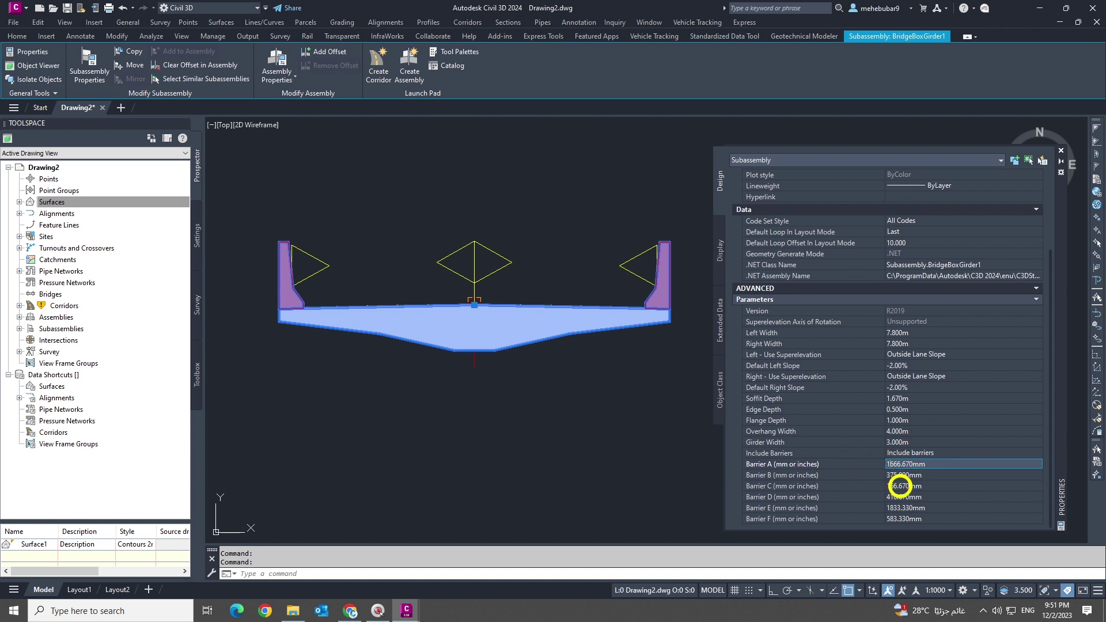
pyautogui.press('Tab')
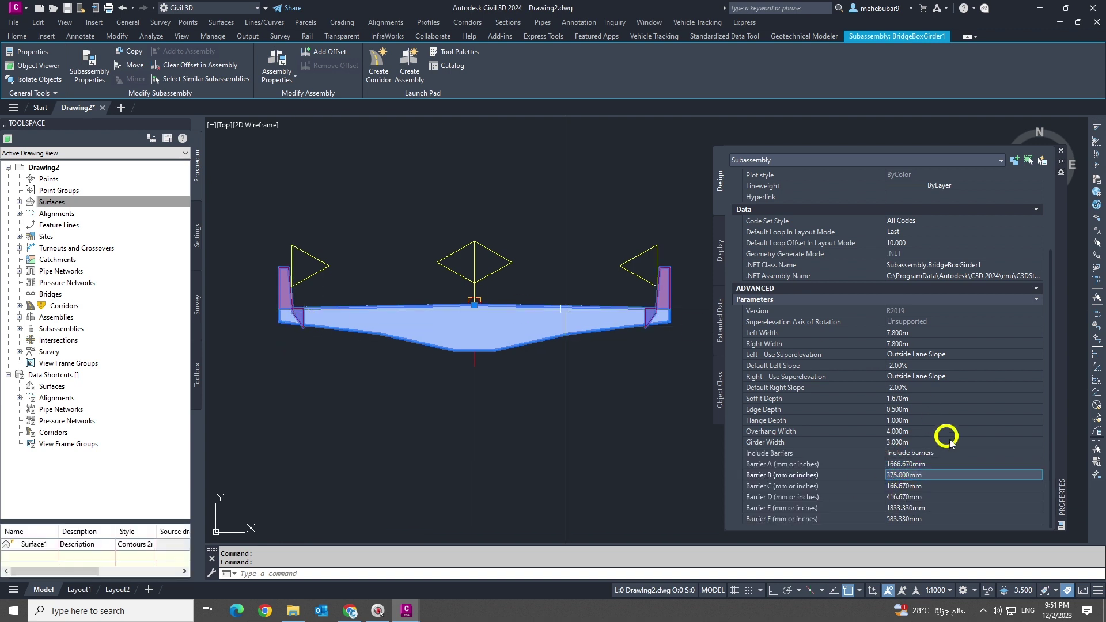
pyautogui.click(890, 466)
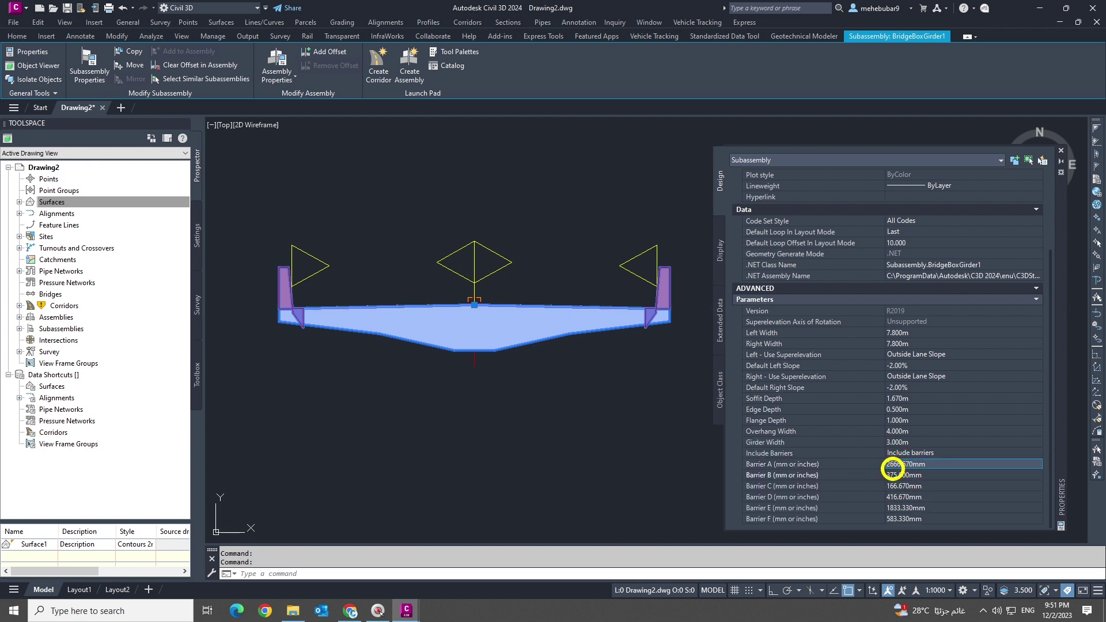
pyautogui.press('Tab')
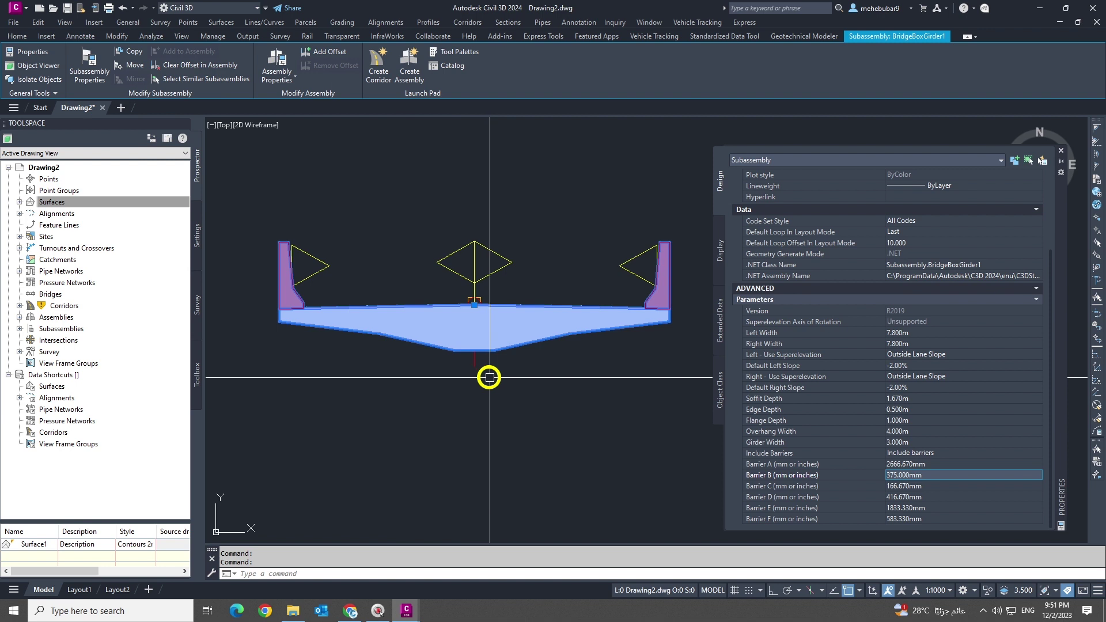
# Step: Set the bridge girder's code set style to View-Edit and clear the selection
pyautogui.scroll(-5, 492, 361)
pyautogui.scroll(5, 546, 343)
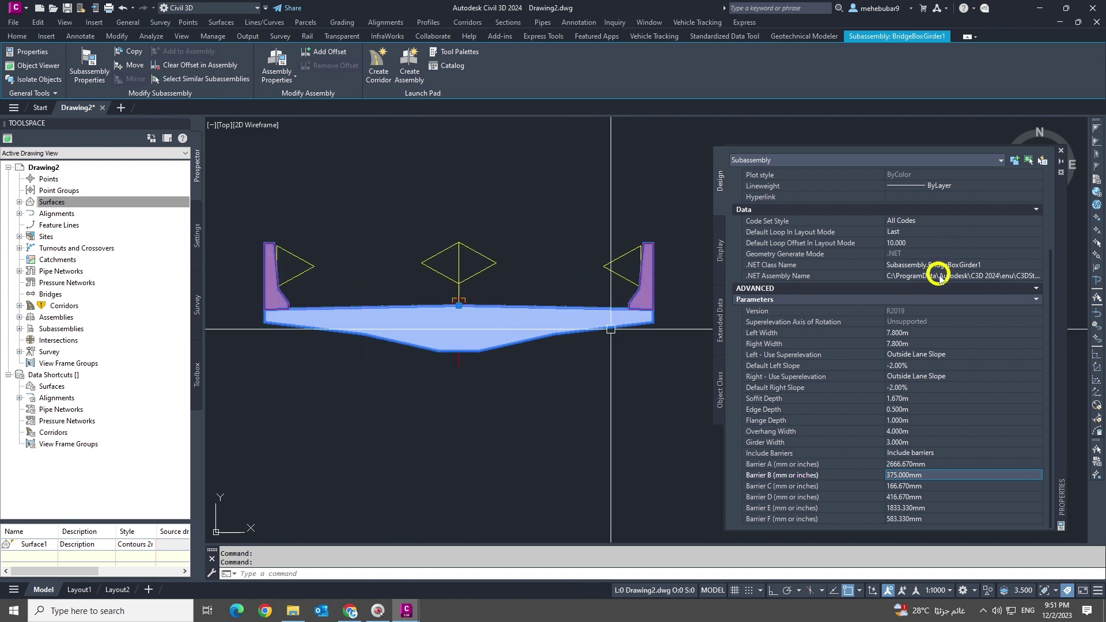
pyautogui.click(917, 230)
pyautogui.click(917, 222)
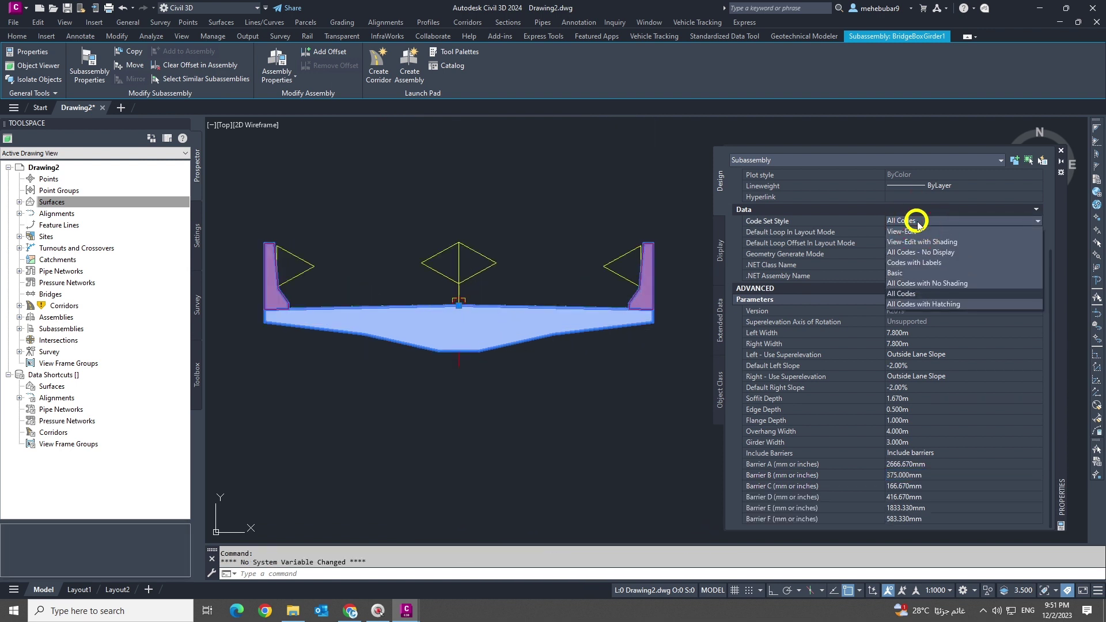
pyautogui.click(917, 231)
pyautogui.press('Escape')
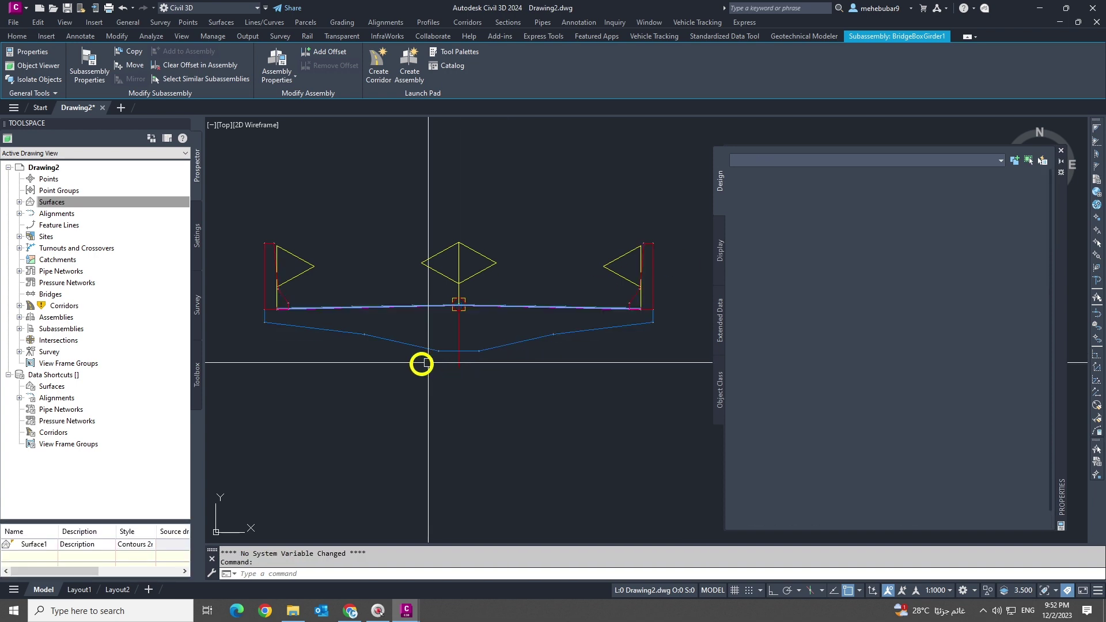
# Step: Reselect the bridge girder, examine its Girder Width parameter against the flat soffit, and clear the selection
pyautogui.scroll(2, 441, 360)
pyautogui.scroll(2, 441, 360)
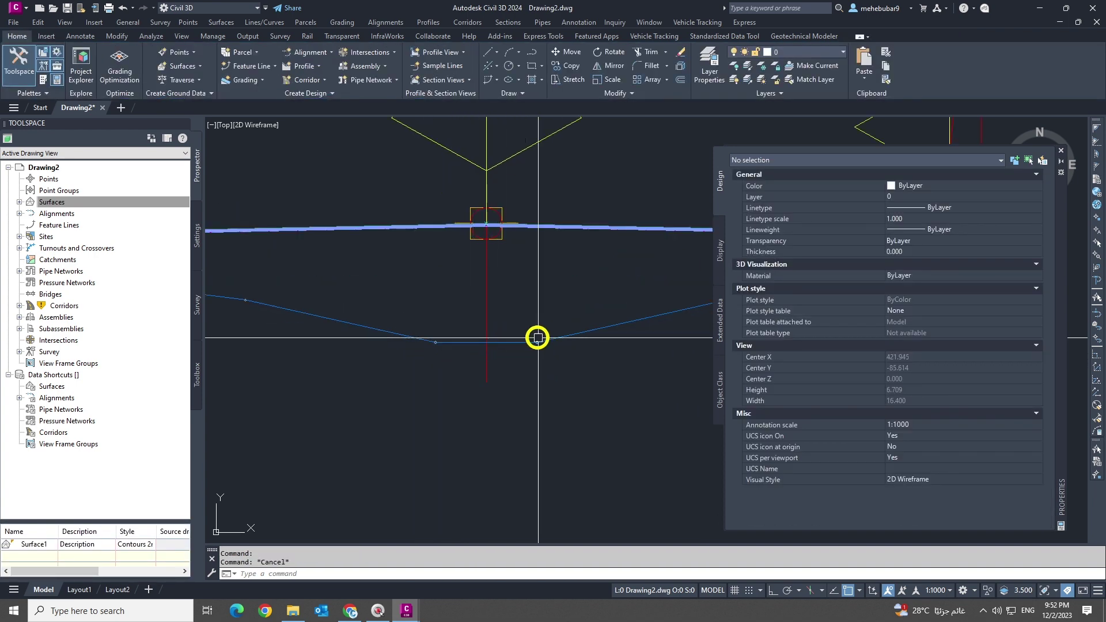
pyautogui.click(477, 344)
pyautogui.scroll(-2, 983, 458)
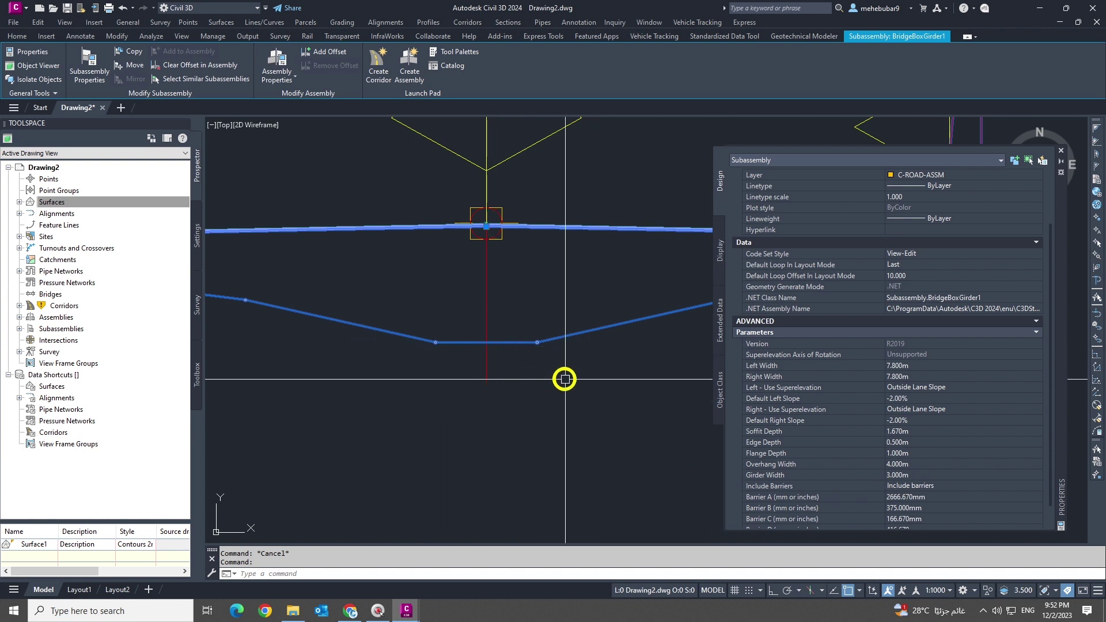
pyautogui.scroll(-4, 478, 333)
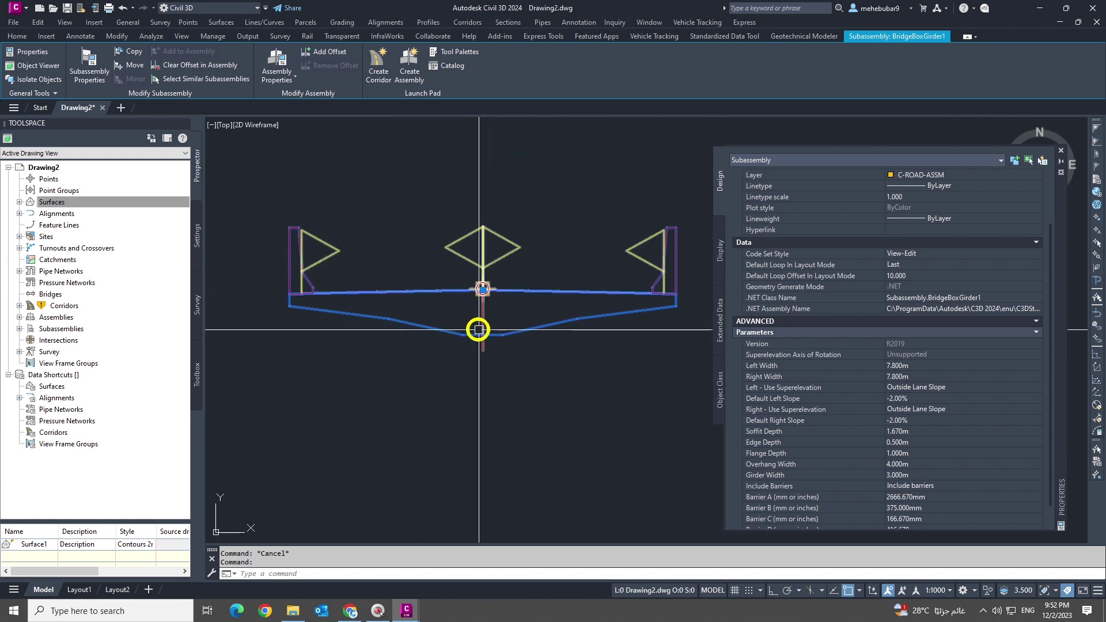
pyautogui.scroll(2, 450, 340)
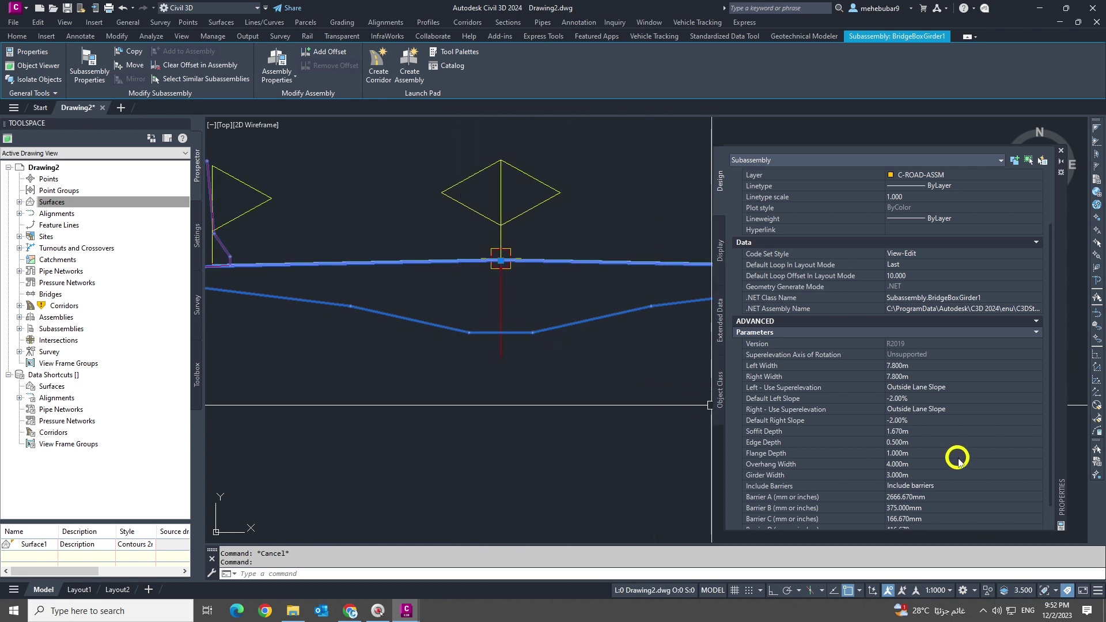
pyautogui.click(907, 475)
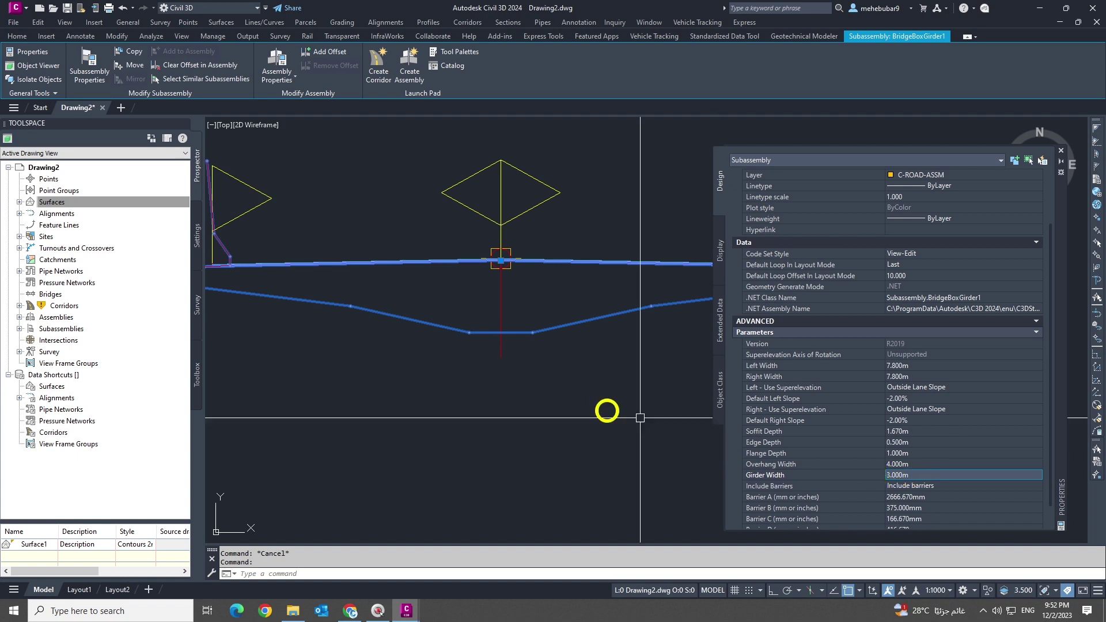
pyautogui.scroll(-3, 531, 365)
pyautogui.press('Escape')
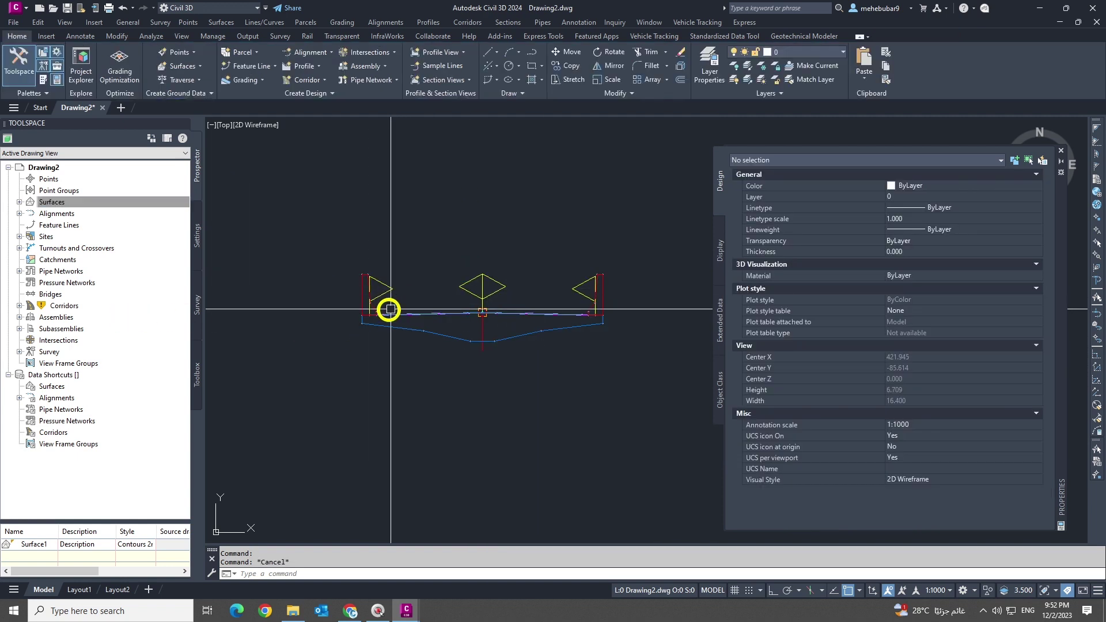
# Step: Rebuild the out-of-date corridor with the modified bridge section and inspect its bridge region in plan
pyautogui.scroll(2, 407, 294)
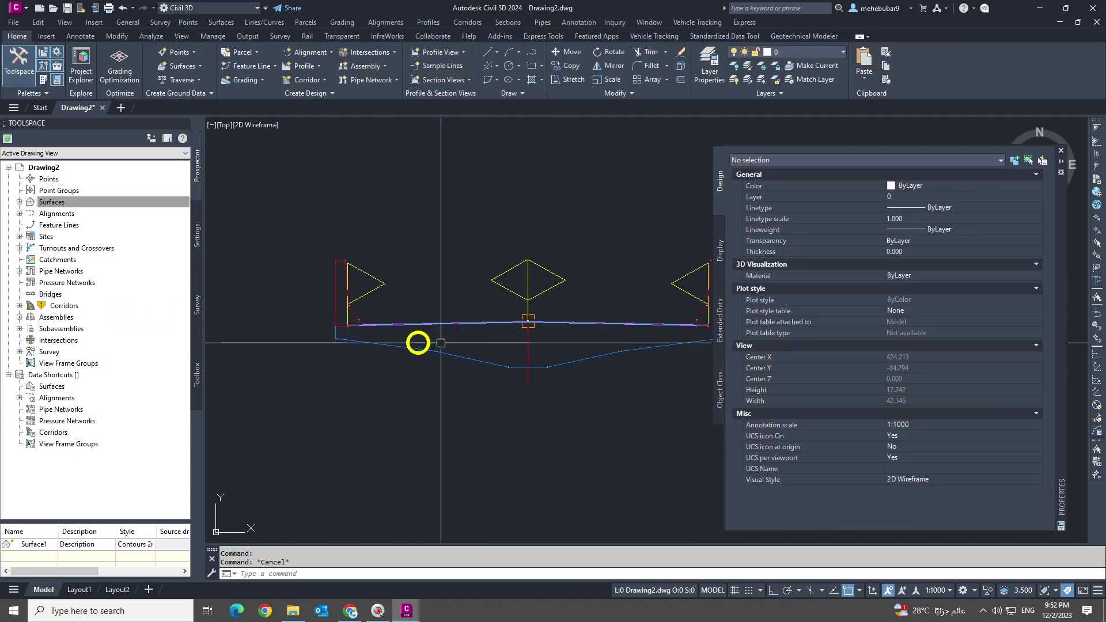
pyautogui.click(65, 306)
pyautogui.scroll(-10, 645, 253)
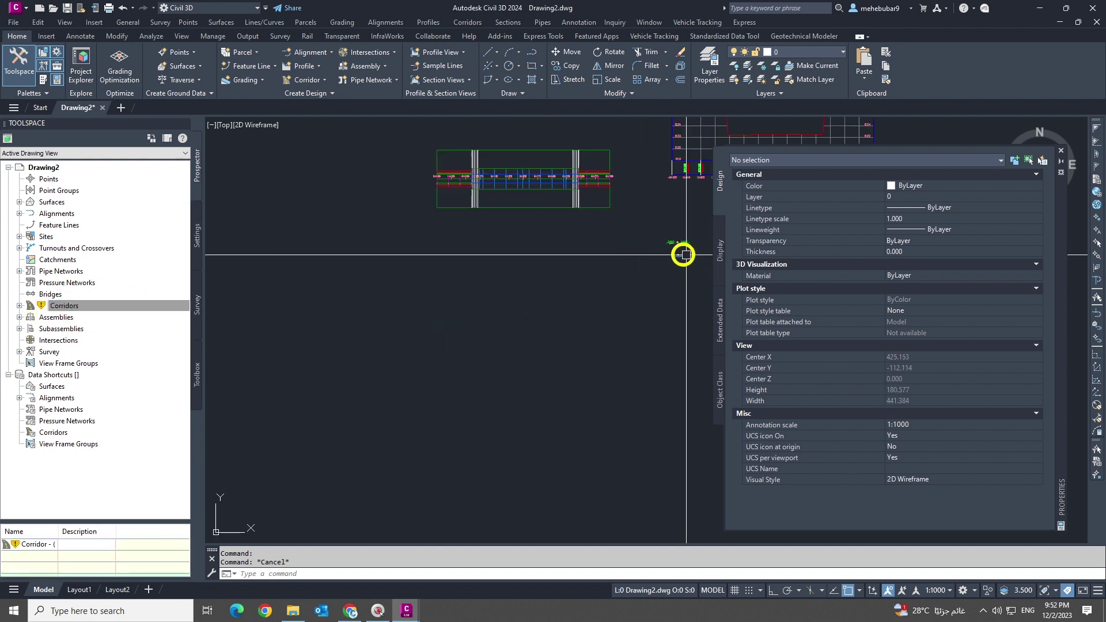
pyautogui.scroll(4, 549, 205)
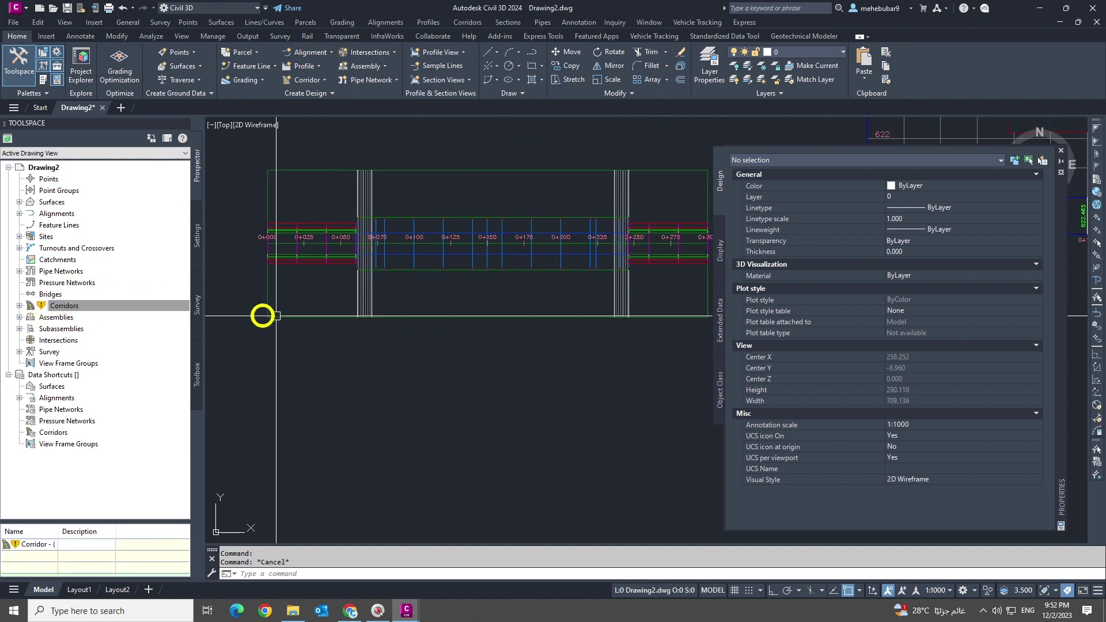
pyautogui.rightClick(69, 308)
pyautogui.click(91, 333)
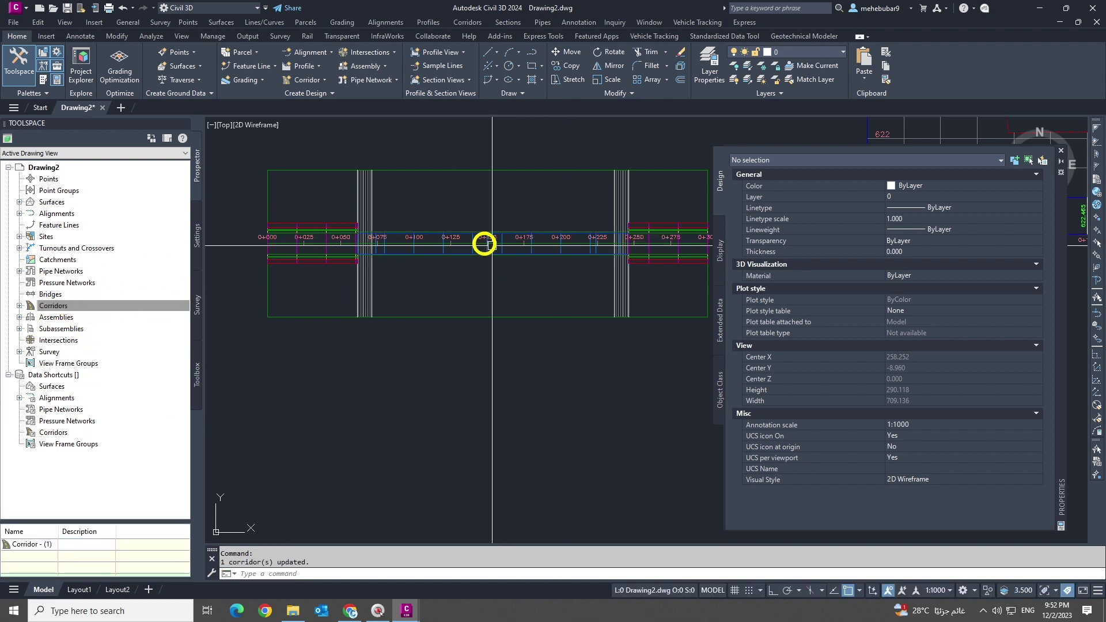
pyautogui.scroll(2, 449, 242)
pyautogui.scroll(2, 340, 254)
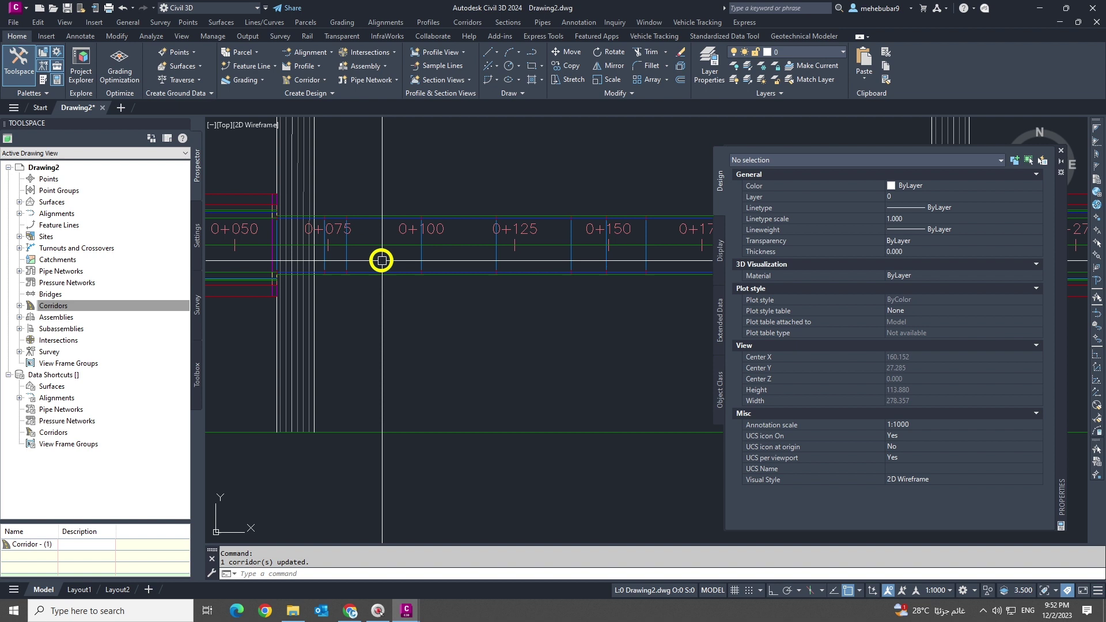
# Step: Select the corridor, close the Properties palette, and show the corridor in the Object Viewer from SW Isometric
pyautogui.click(426, 255)
pyautogui.click(499, 241)
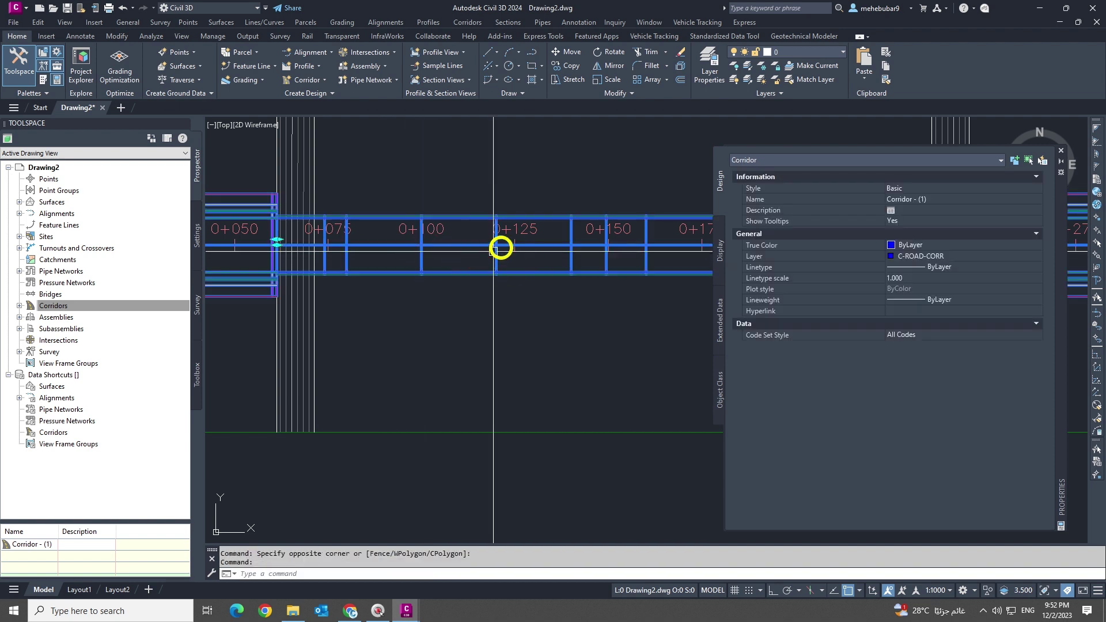
pyautogui.scroll(-2, 499, 248)
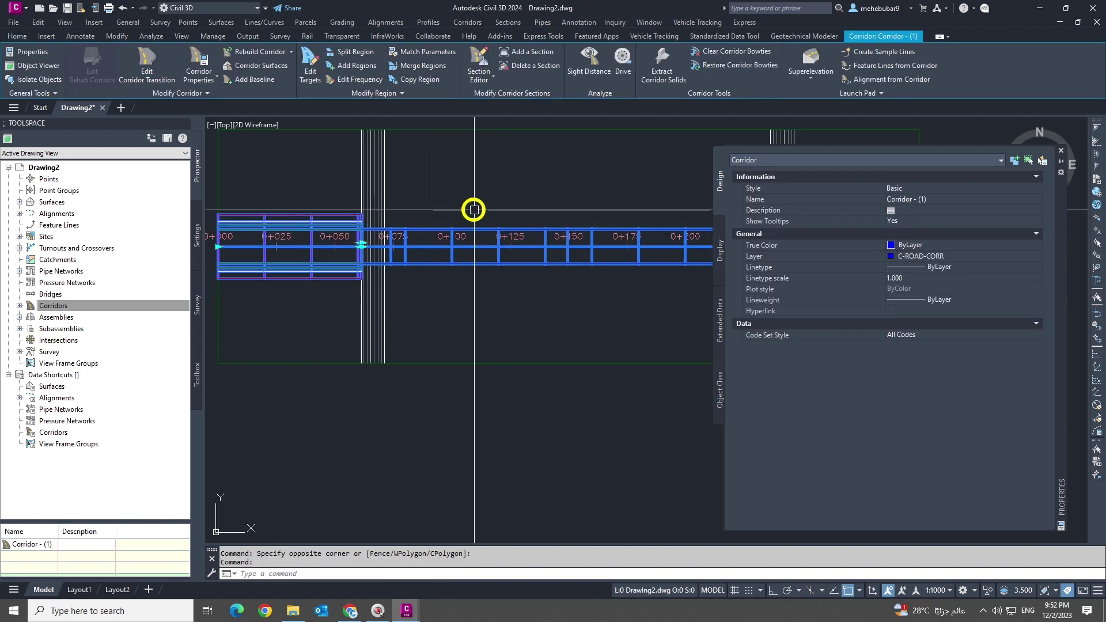
pyautogui.click(1061, 152)
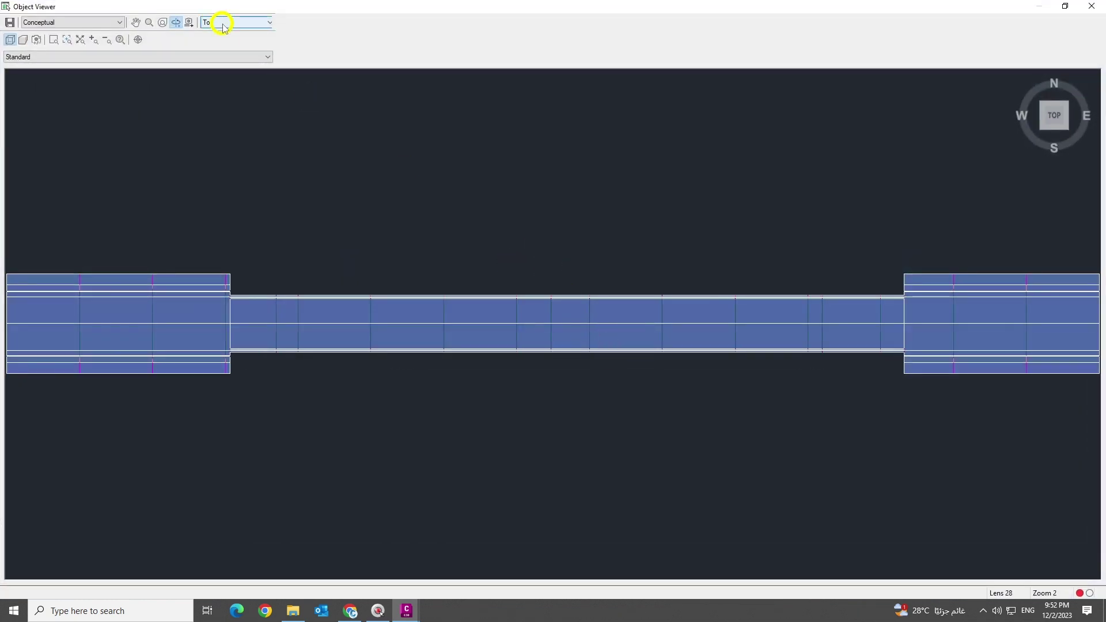
pyautogui.click(224, 23)
pyautogui.click(237, 78)
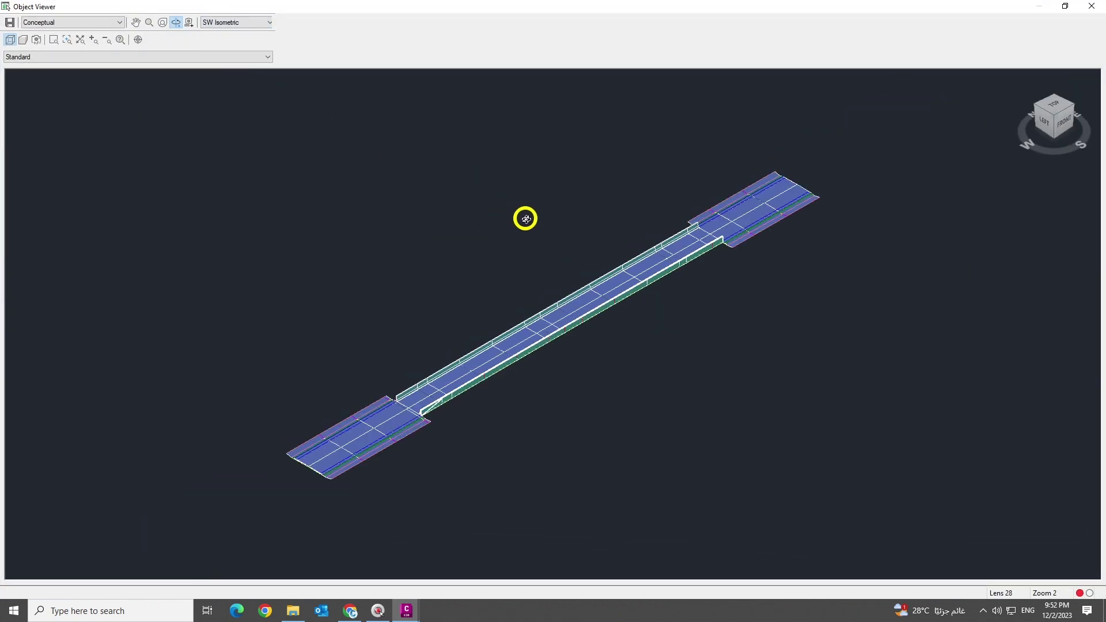
# Step: Examine the junction between the road section and the bridge deck with its barriers in 3D
pyautogui.moveTo(523, 310); pyautogui.dragTo(625, 219)
pyautogui.scroll(5, 475, 412)
pyautogui.moveTo(520, 413); pyautogui.dragTo(582, 302, button='middle')
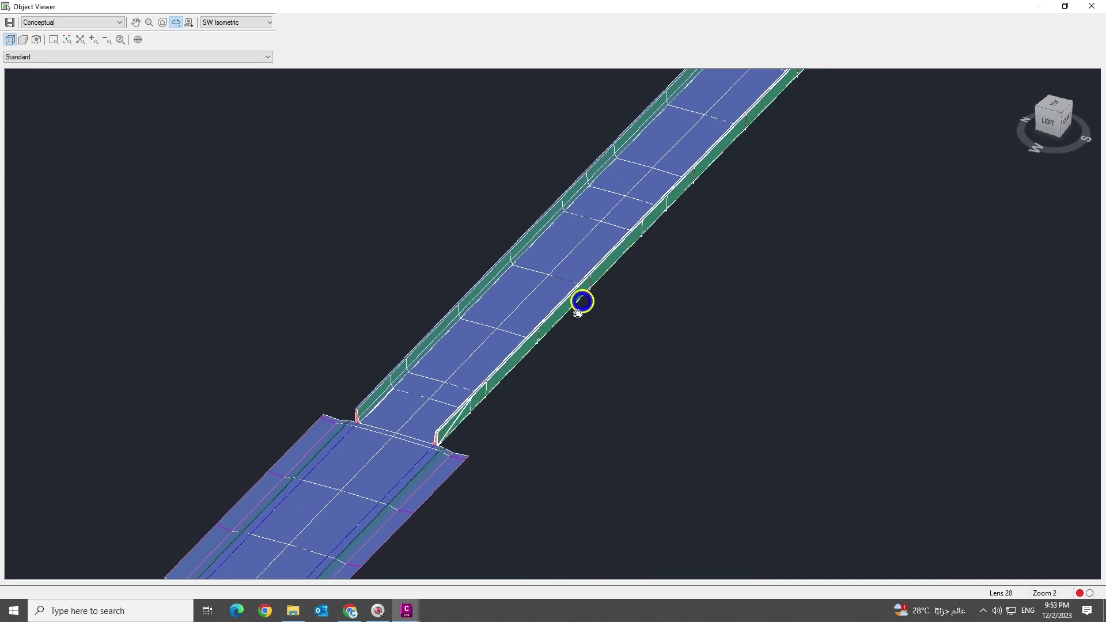
pyautogui.scroll(4, 533, 383)
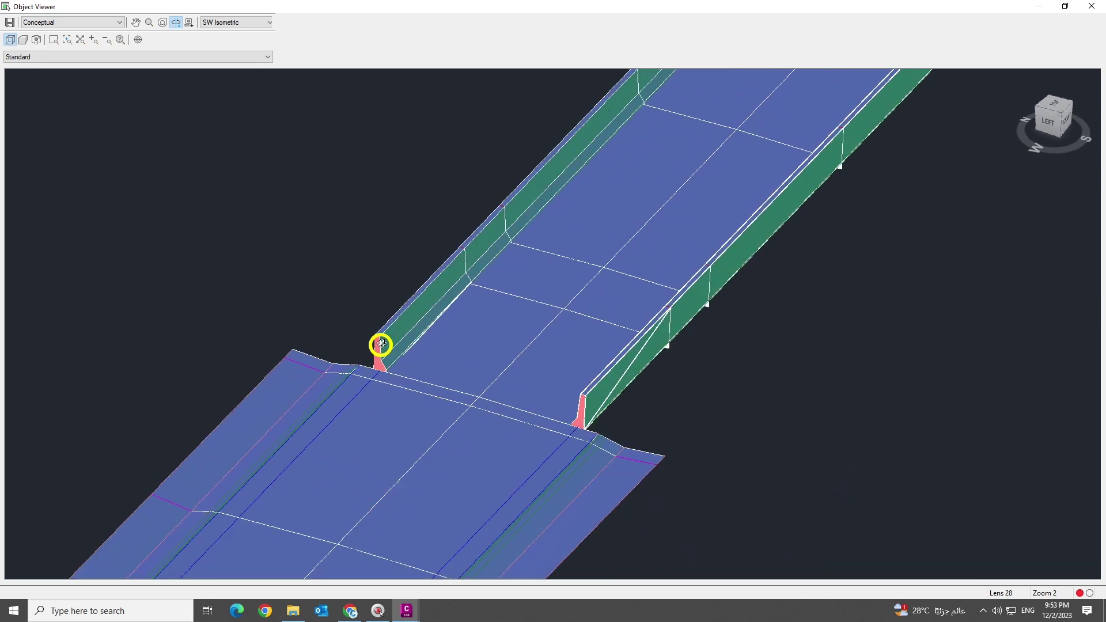
pyautogui.moveTo(433, 333); pyautogui.dragTo(486, 198, button='middle')
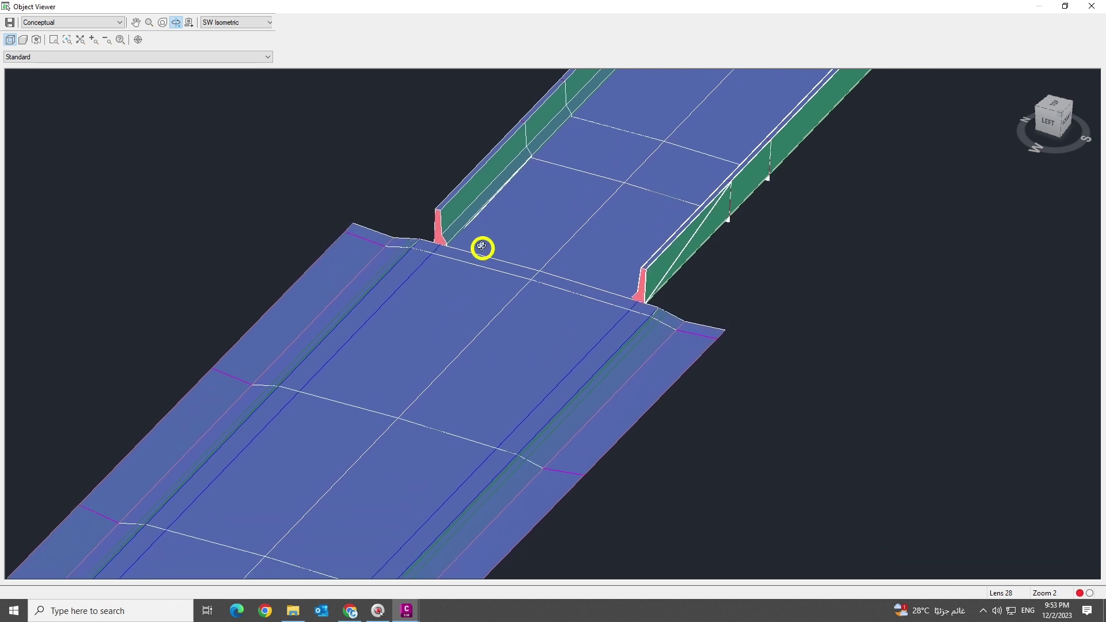
pyautogui.moveTo(588, 311); pyautogui.dragTo(628, 277, button='middle')
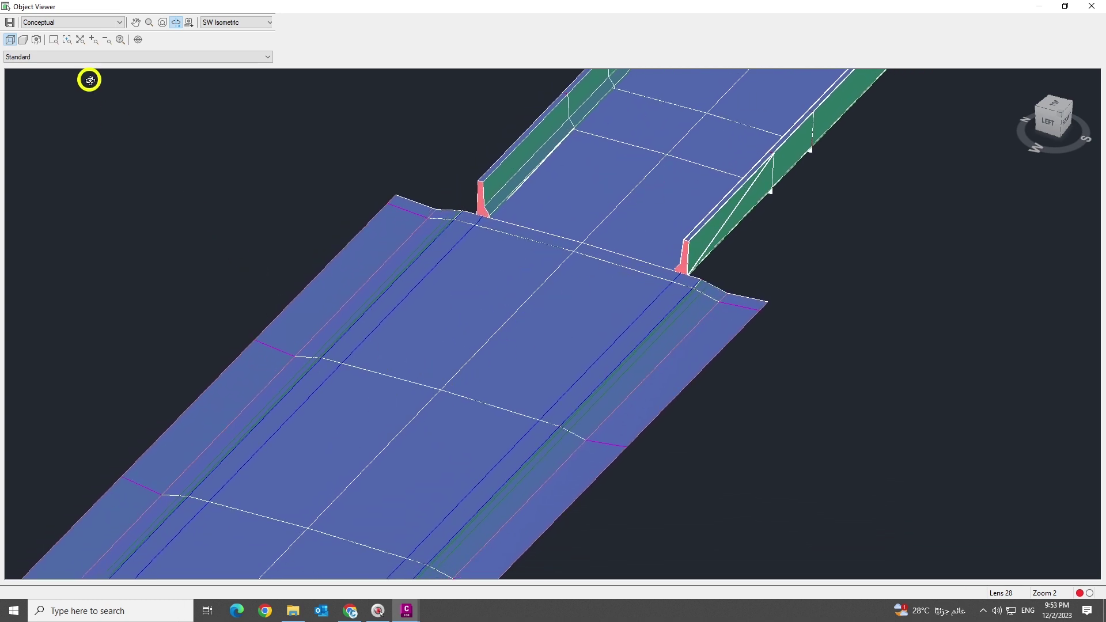
# Step: Inspect the road and bridge deck in the Realistic visual style, exit the Object Viewer, and clear the corridor selection
pyautogui.click(82, 25)
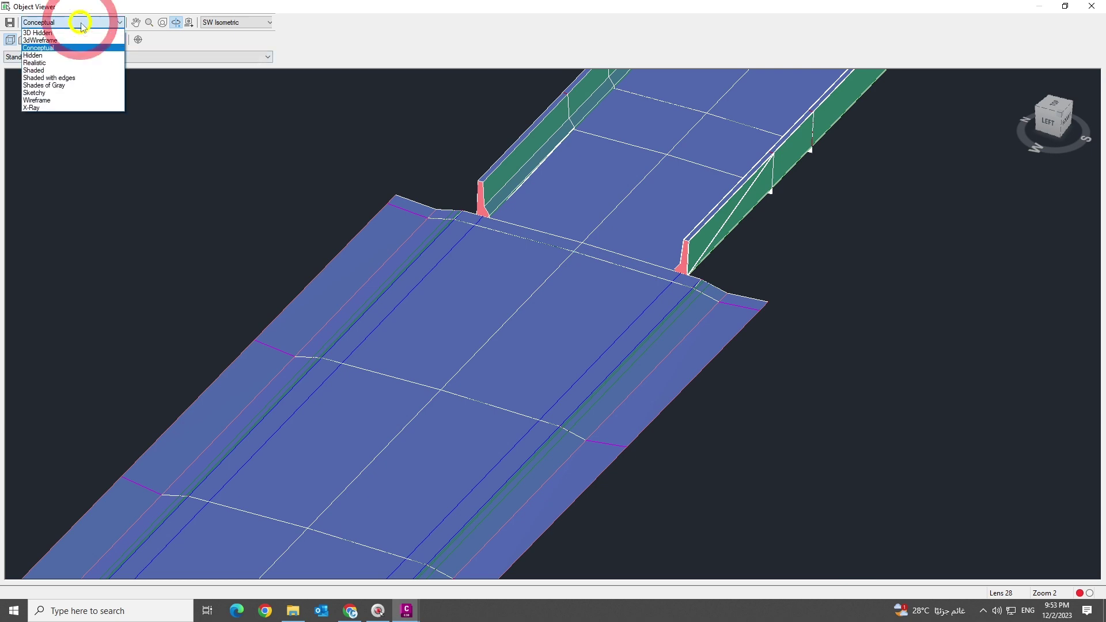
pyautogui.click(38, 64)
pyautogui.scroll(-8, 581, 241)
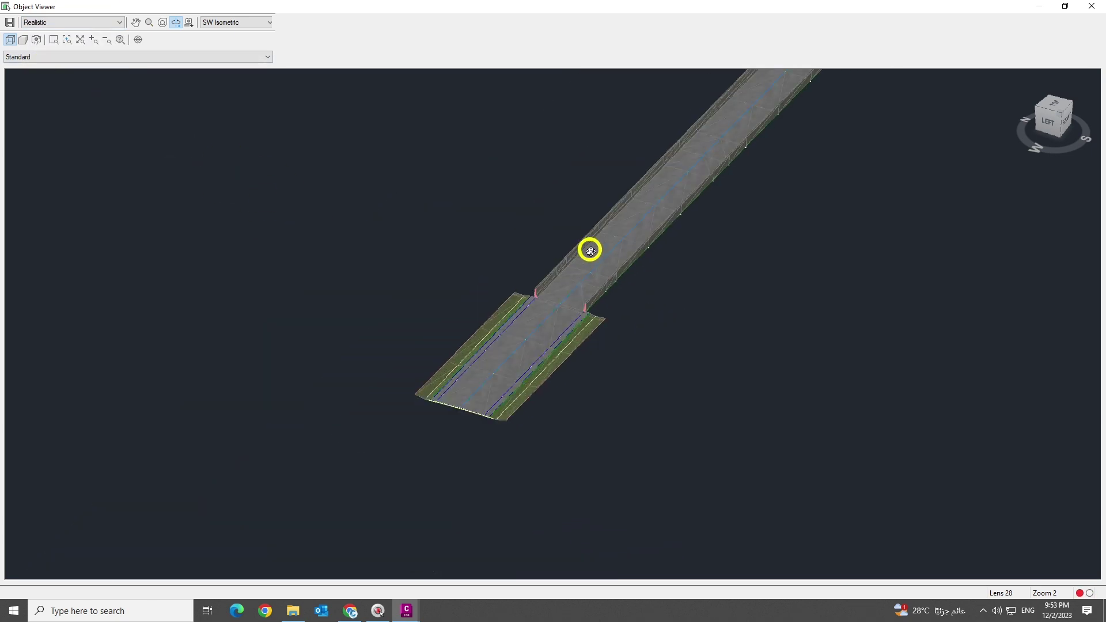
pyautogui.scroll(3, 531, 316)
pyautogui.moveTo(630, 251); pyautogui.dragTo(566, 411)
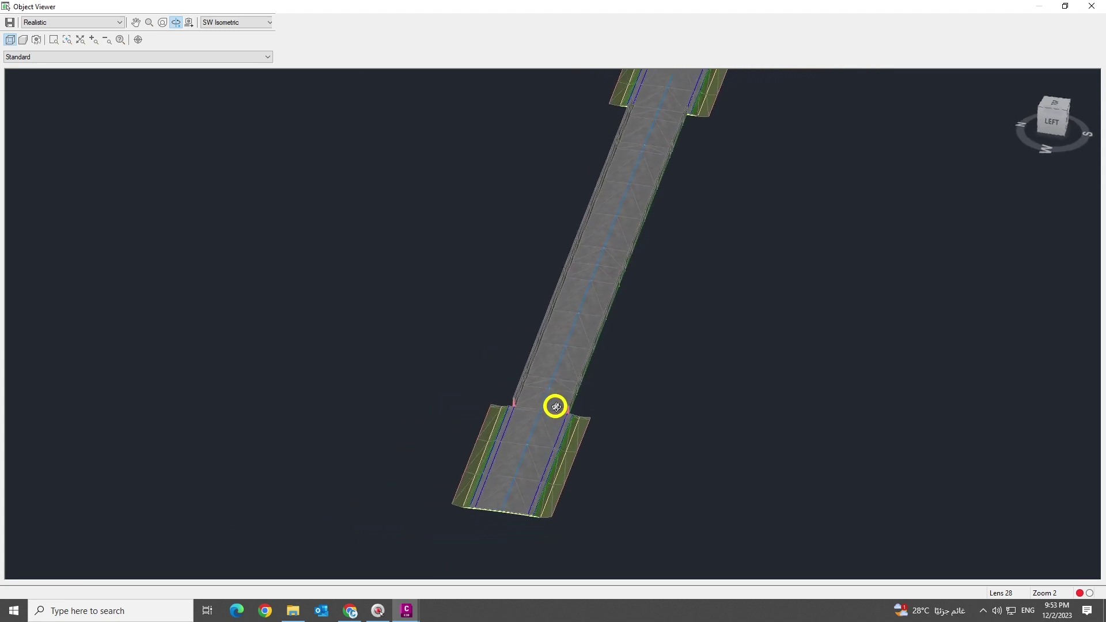
pyautogui.scroll(5, 553, 405)
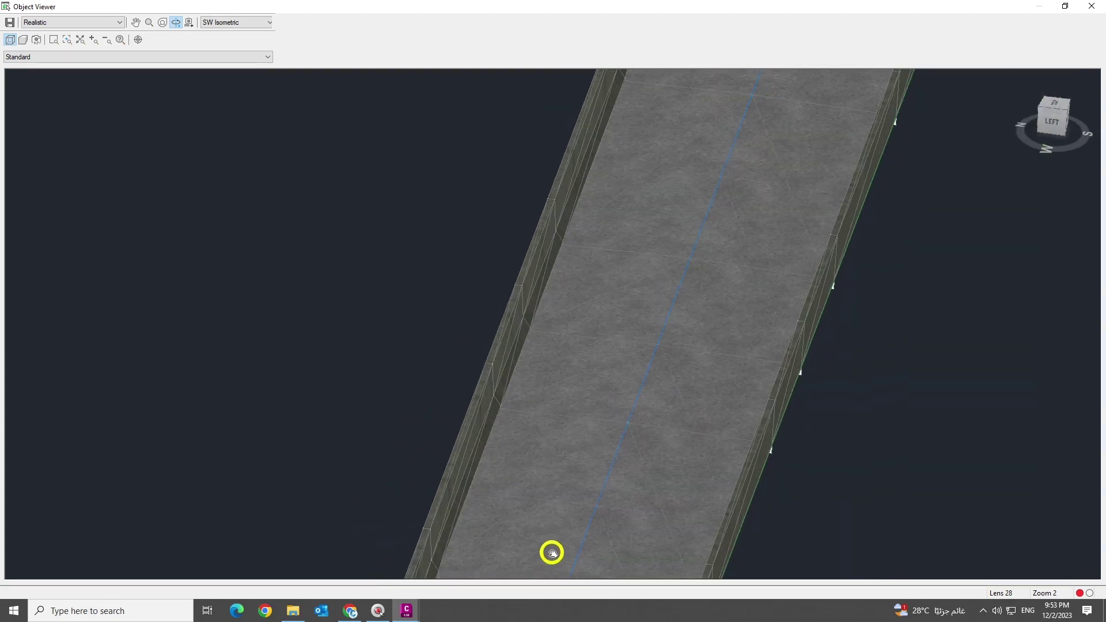
pyautogui.scroll(-5, 669, 311)
pyautogui.press('Escape')
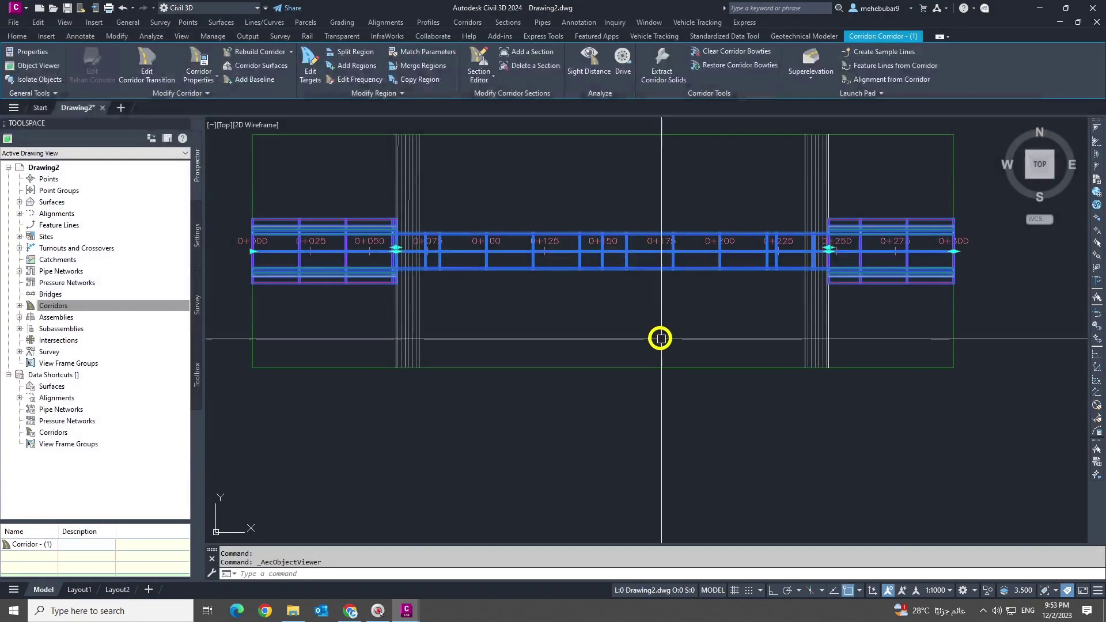
pyautogui.press('Escape')
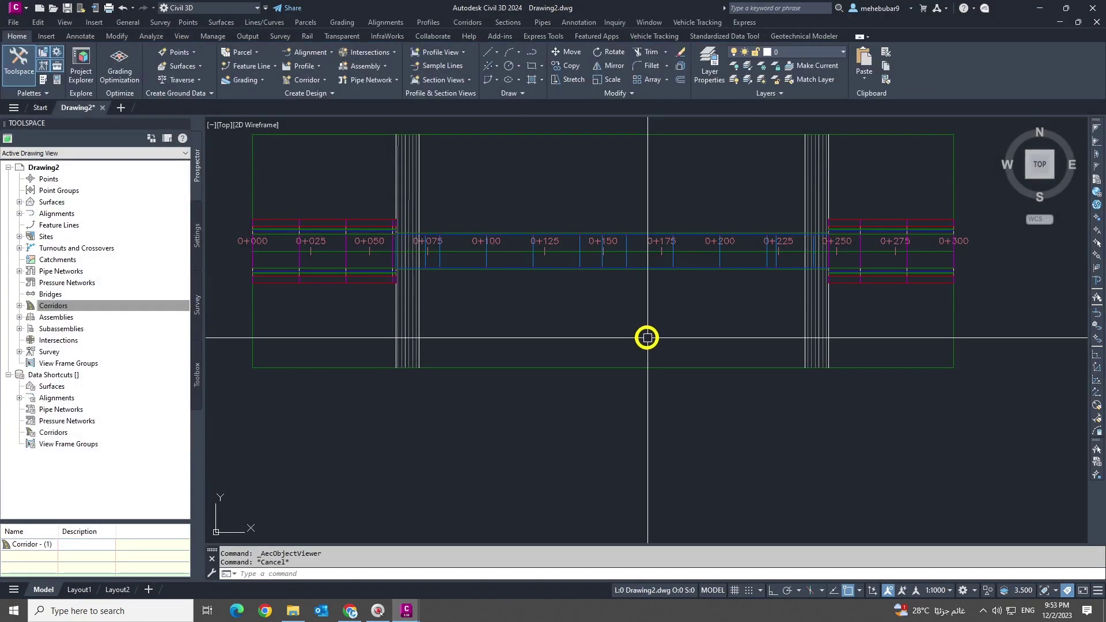
# Step: Examine the corridor in plan where the bridge region meets the road and the parallel polylines at both bridge ends
pyautogui.click(461, 251)
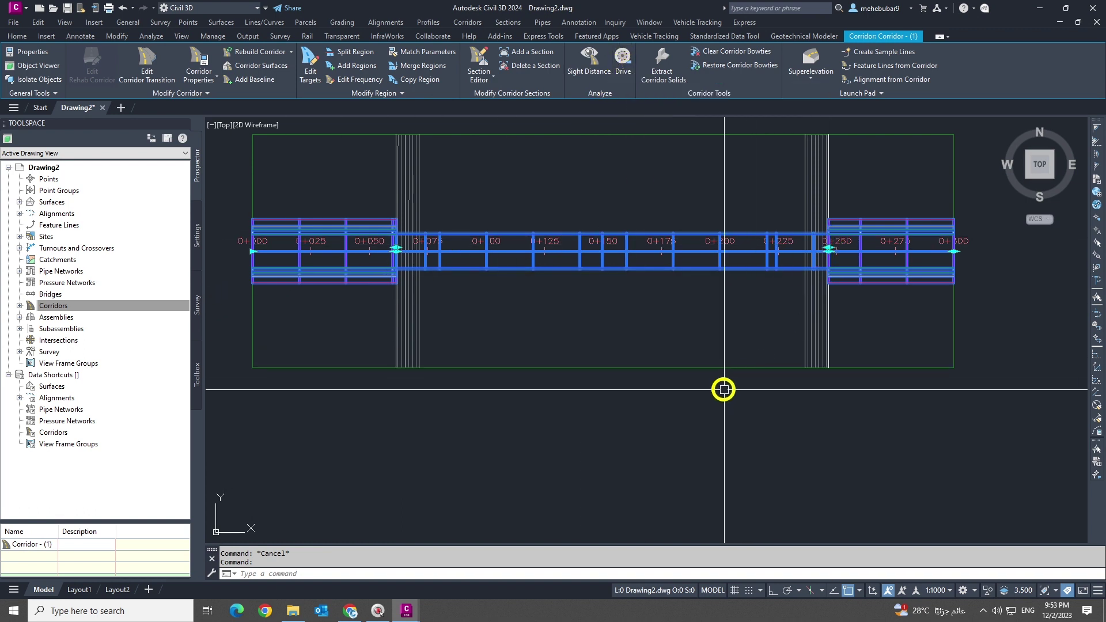
pyautogui.scroll(-2, 473, 301)
pyautogui.press('Escape')
pyautogui.scroll(5, 473, 301)
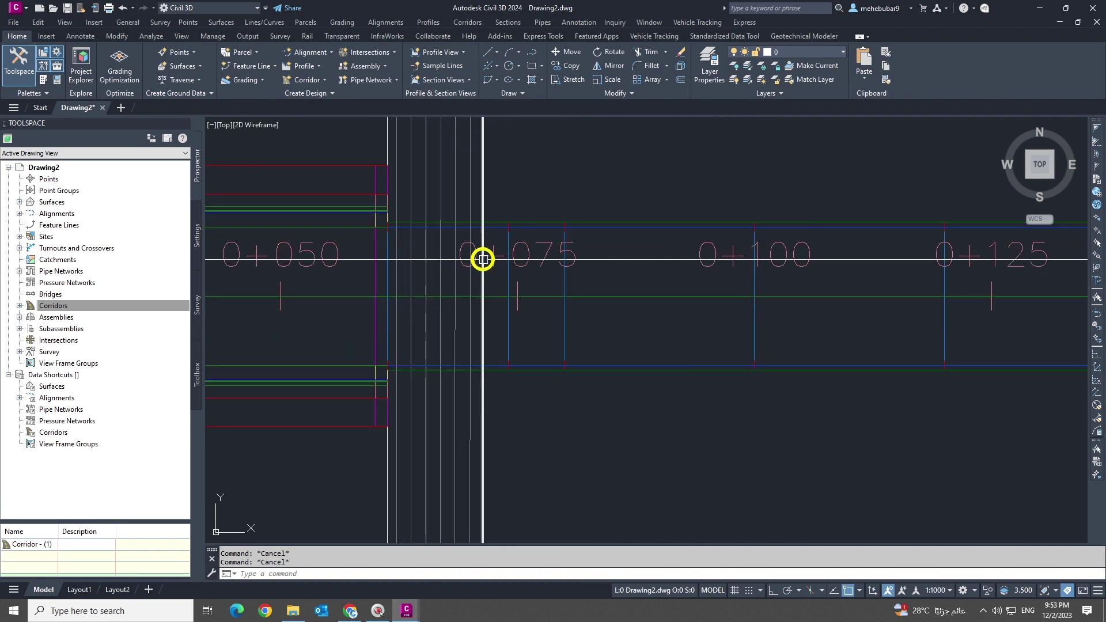
pyautogui.scroll(-2, 480, 290)
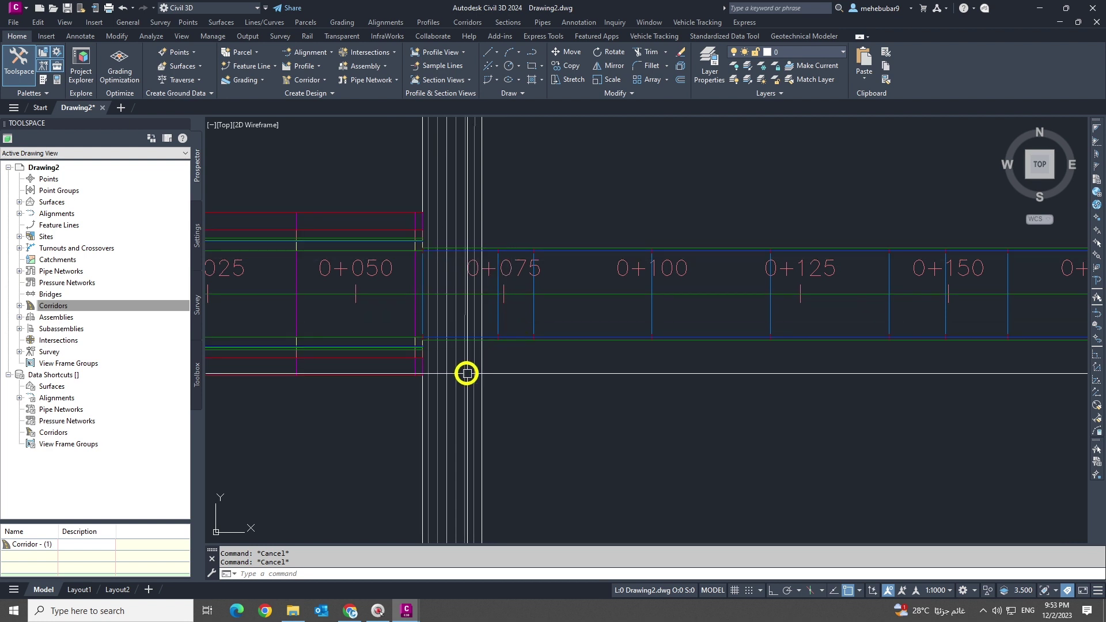
pyautogui.scroll(-6, 380, 316)
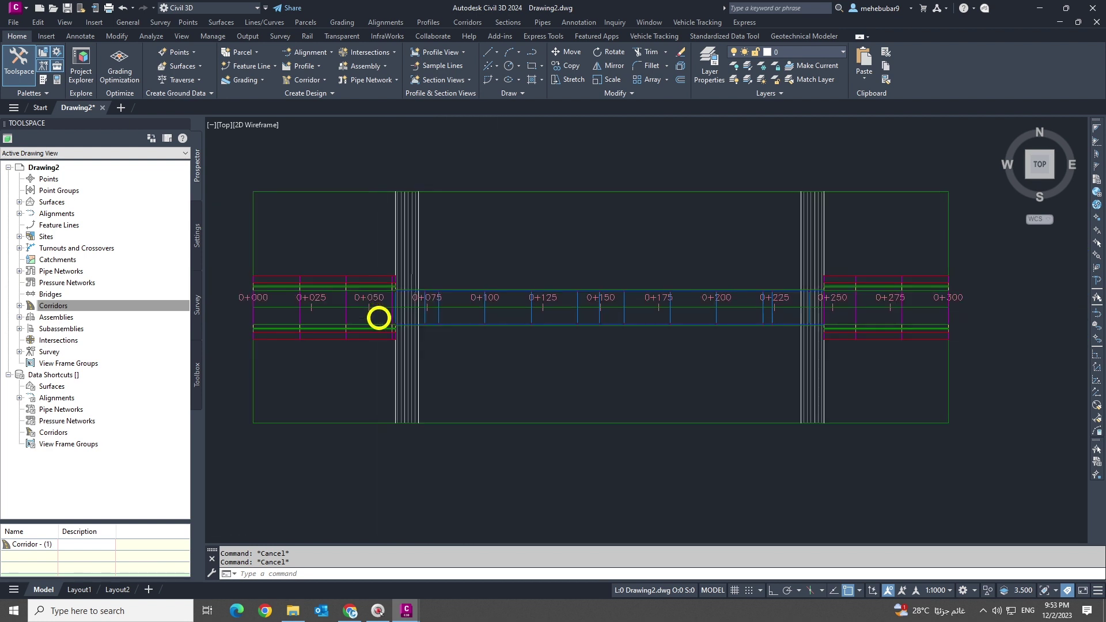
pyautogui.scroll(4, 652, 343)
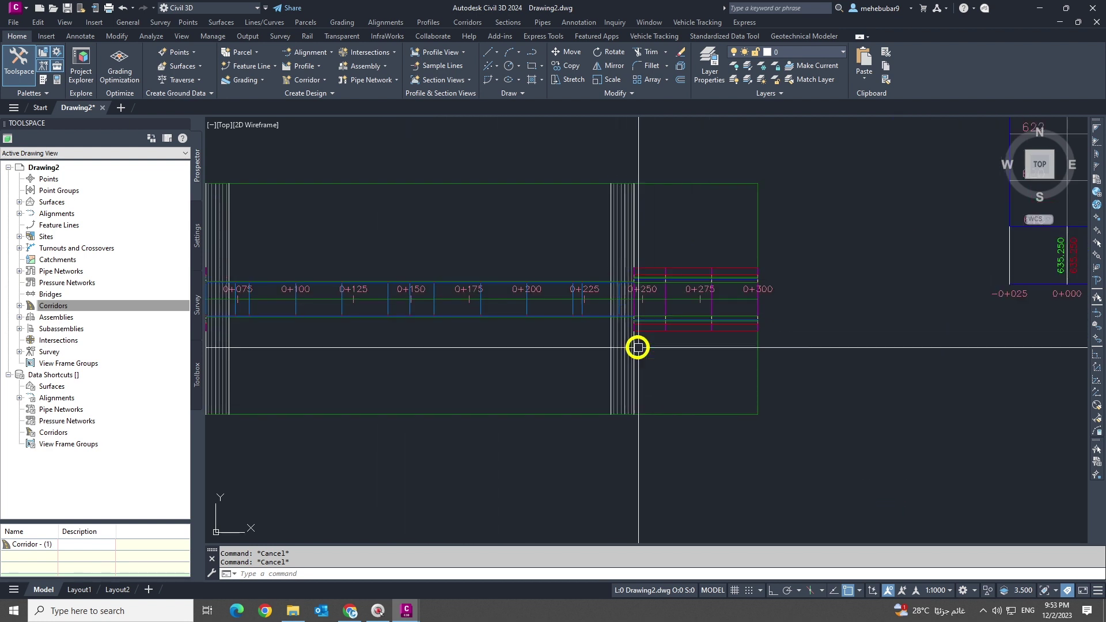
pyautogui.moveTo(637, 346); pyautogui.dragTo(641, 316, button='middle')
pyautogui.scroll(4, 444, 327)
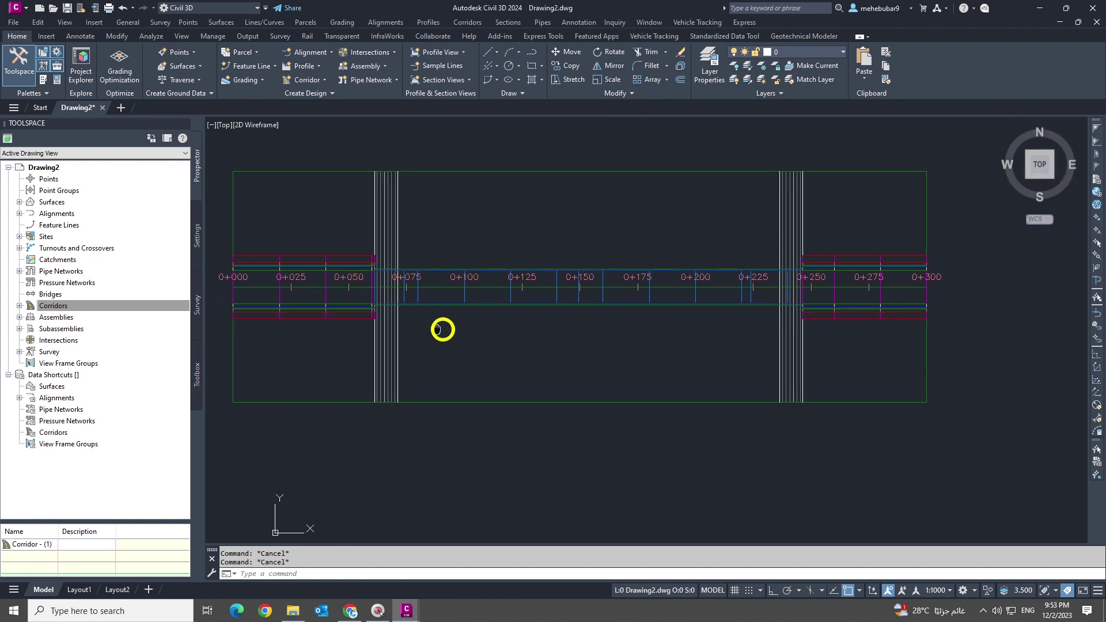
pyautogui.scroll(-1, 440, 317)
pyautogui.scroll(3, 496, 346)
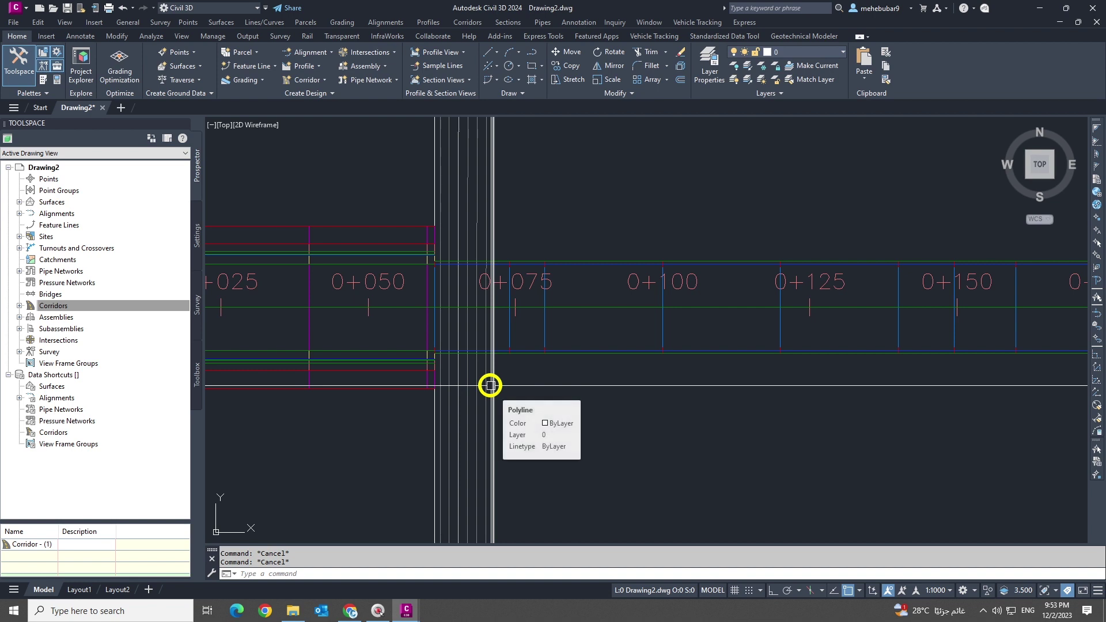
pyautogui.moveTo(494, 388); pyautogui.dragTo(474, 386, button='middle')
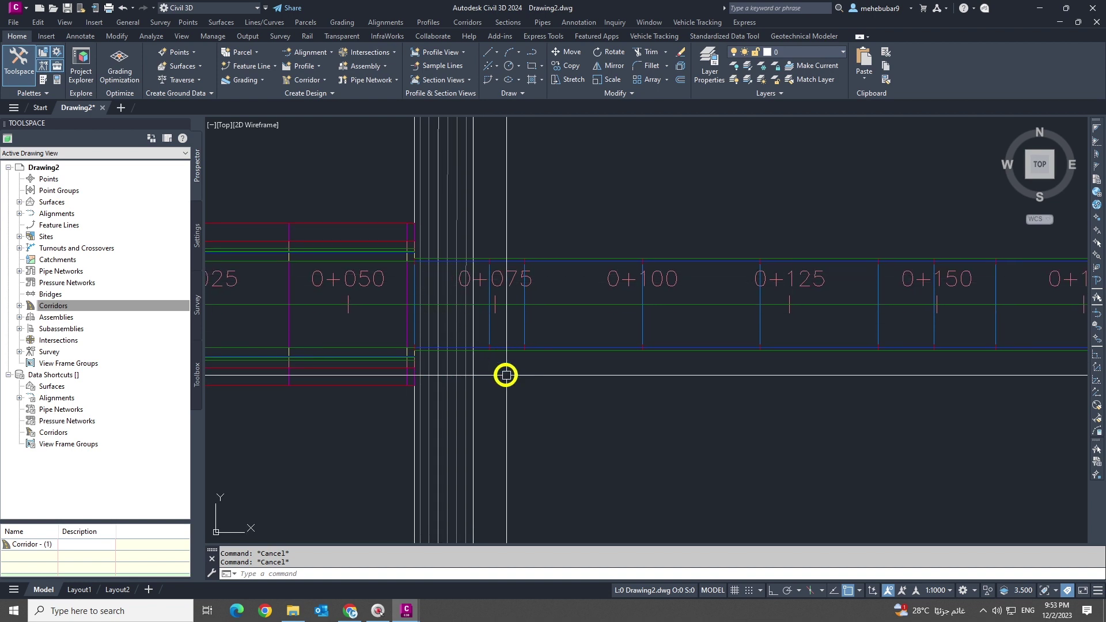
# Step: Start a polyline and locate its start point where the bridge's lower edge meets the road near station 0+060
pyautogui.write('l')
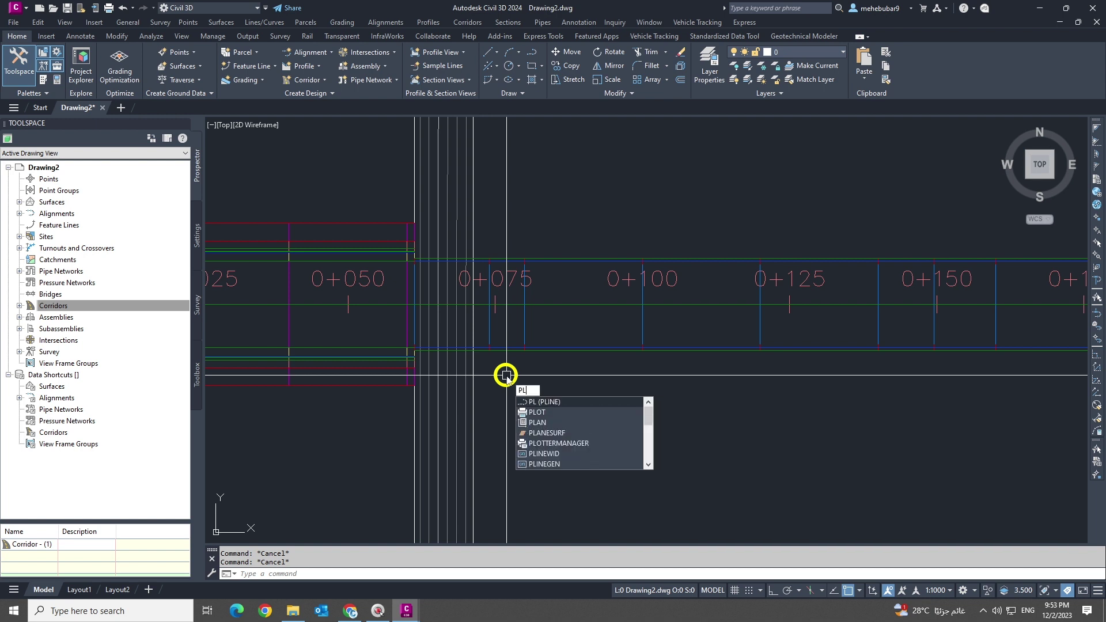
pyautogui.press('Return')
pyautogui.scroll(4, 444, 354)
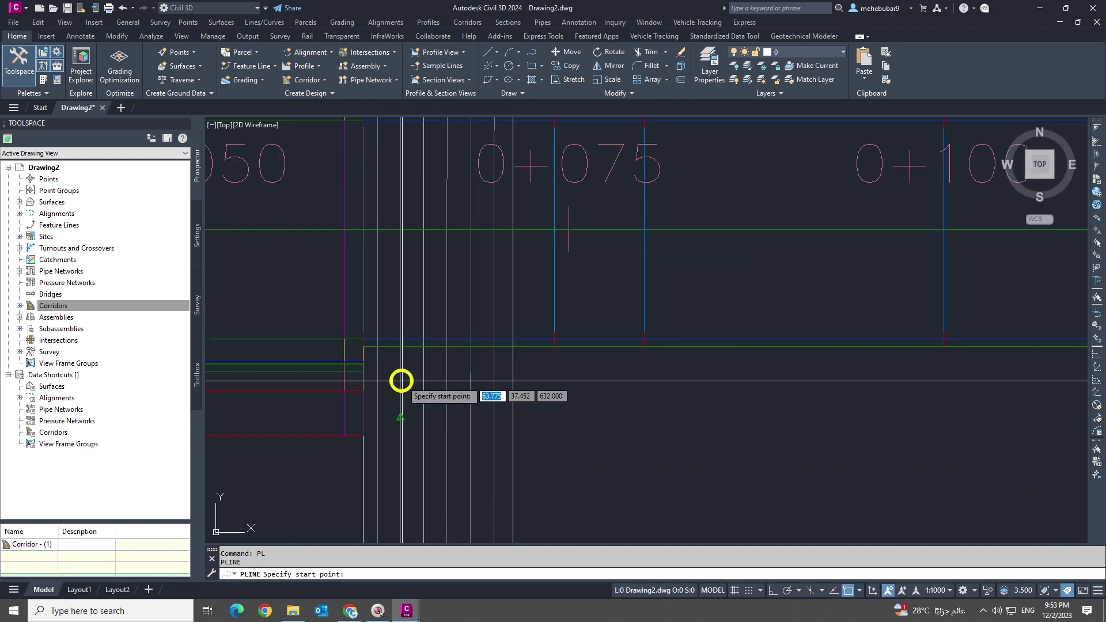
pyautogui.scroll(-2, 444, 407)
pyautogui.scroll(4, 430, 389)
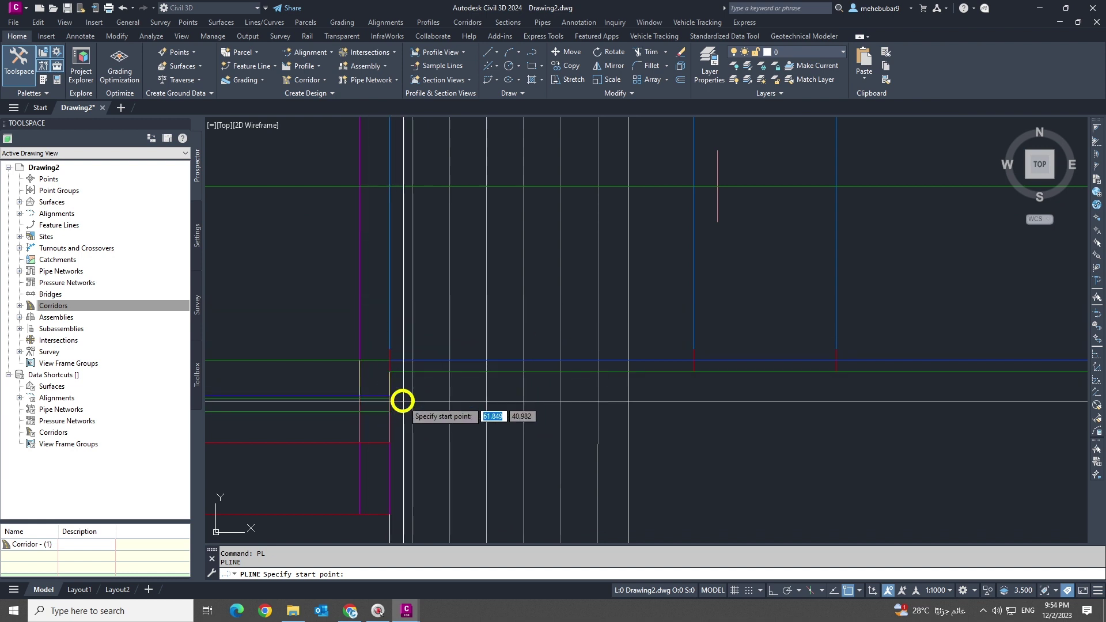
pyautogui.scroll(-4, 403, 397)
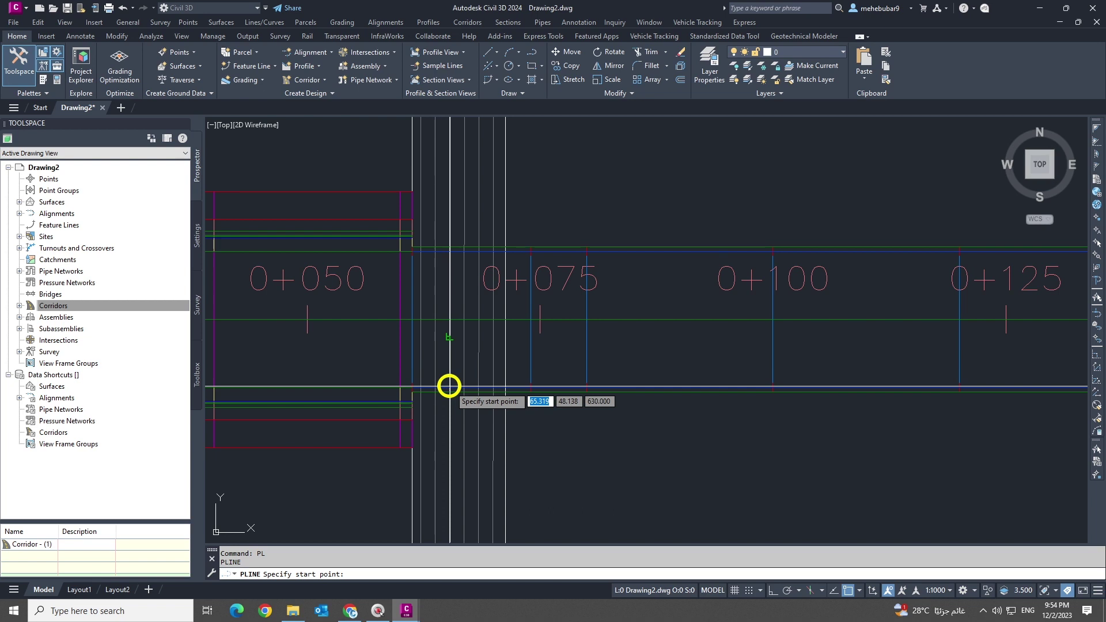
pyautogui.scroll(4, 448, 385)
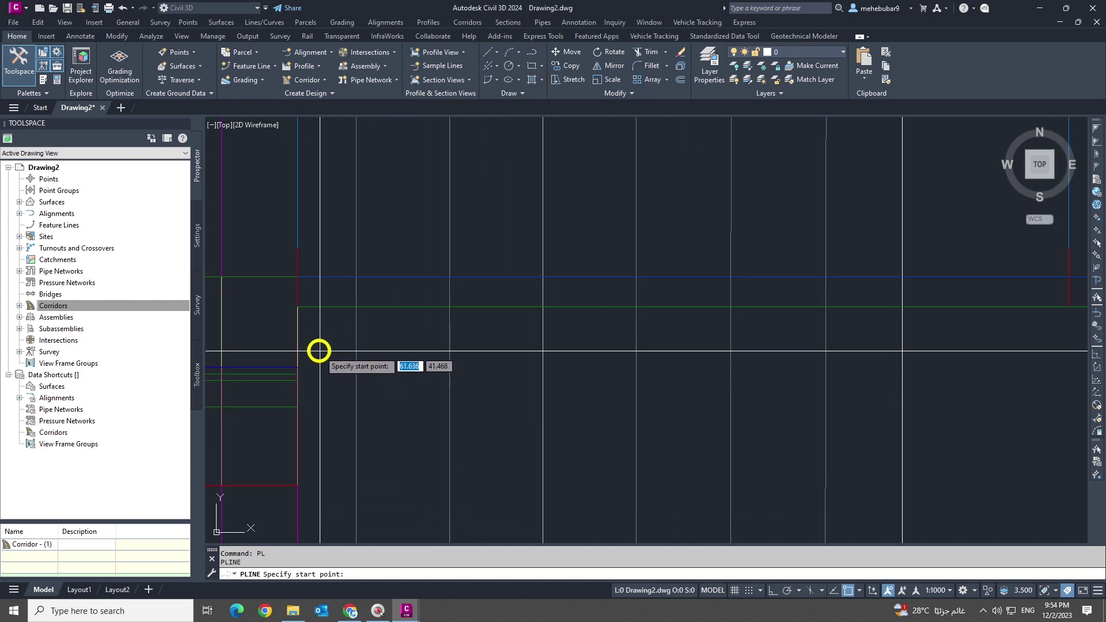